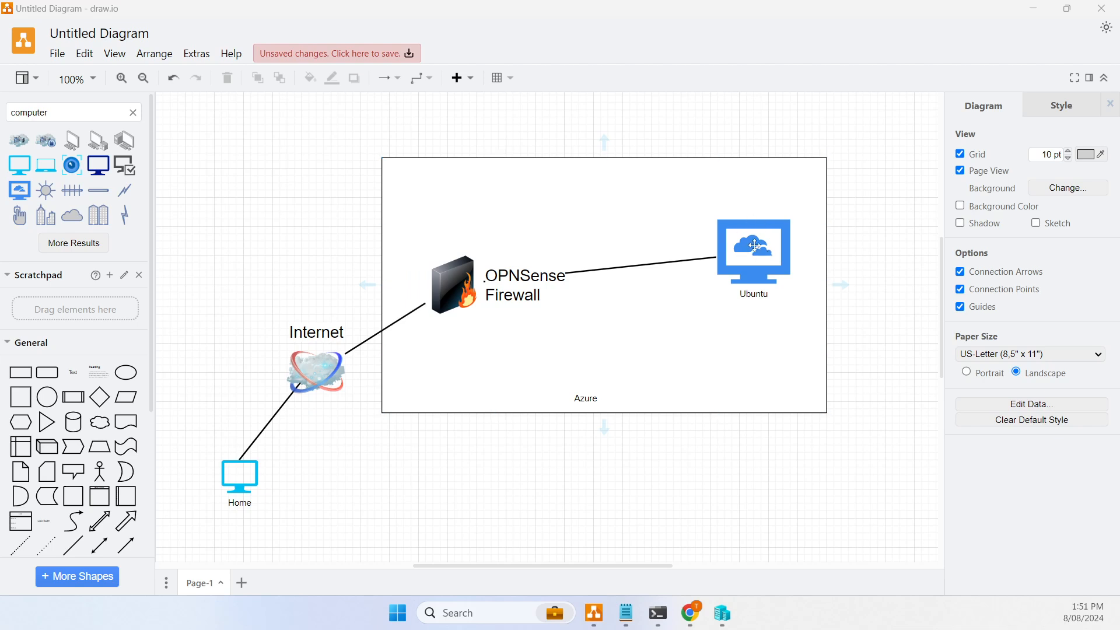
- Start a new virtual machine on TGN-WS-02 and name it OPNS
click(341, 437)
click(724, 614)
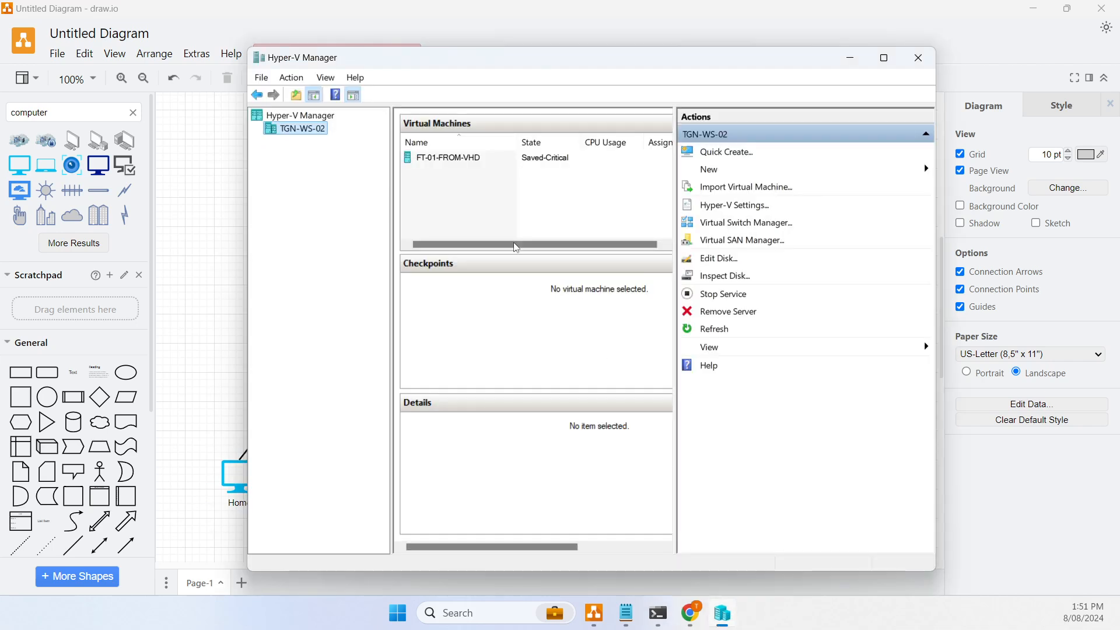
right_click(296, 136)
mouse_move(368, 159)
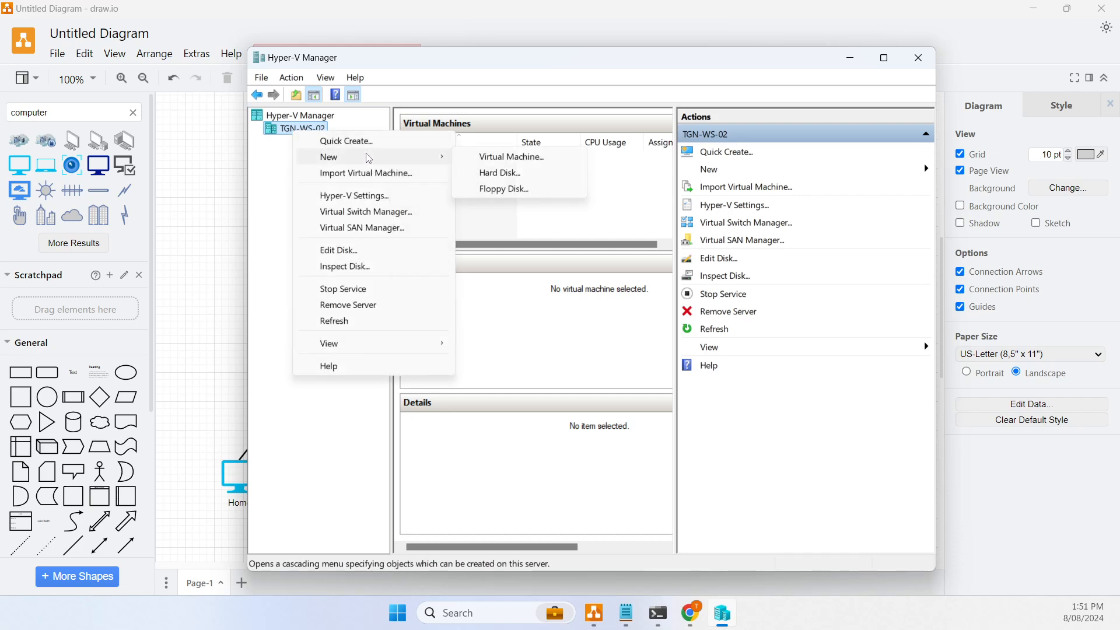
click(525, 157)
click(665, 470)
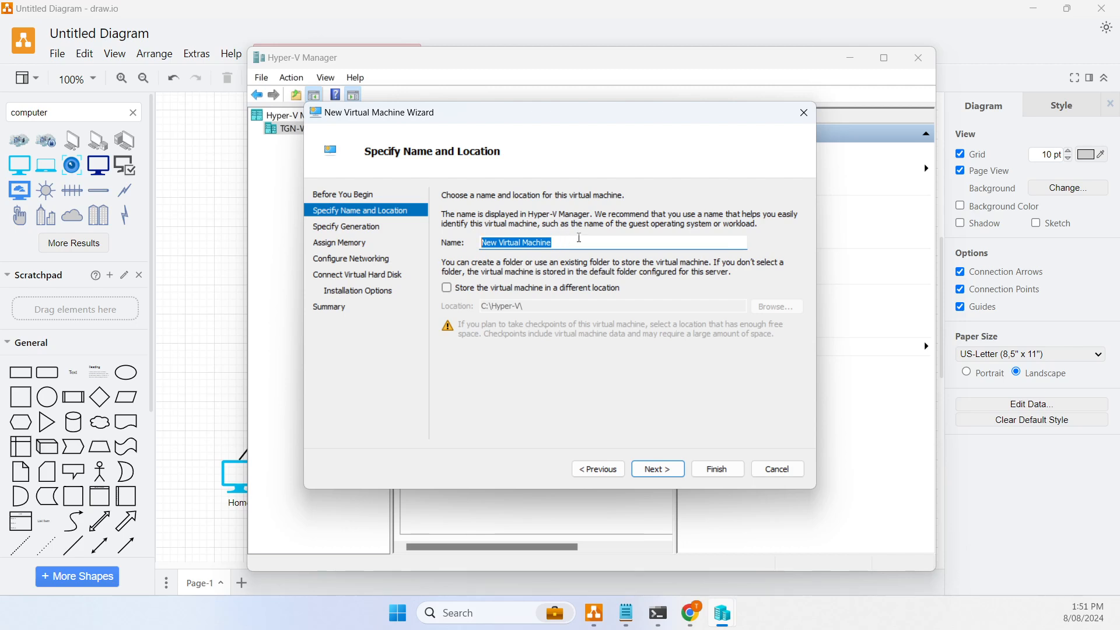
text(OP)
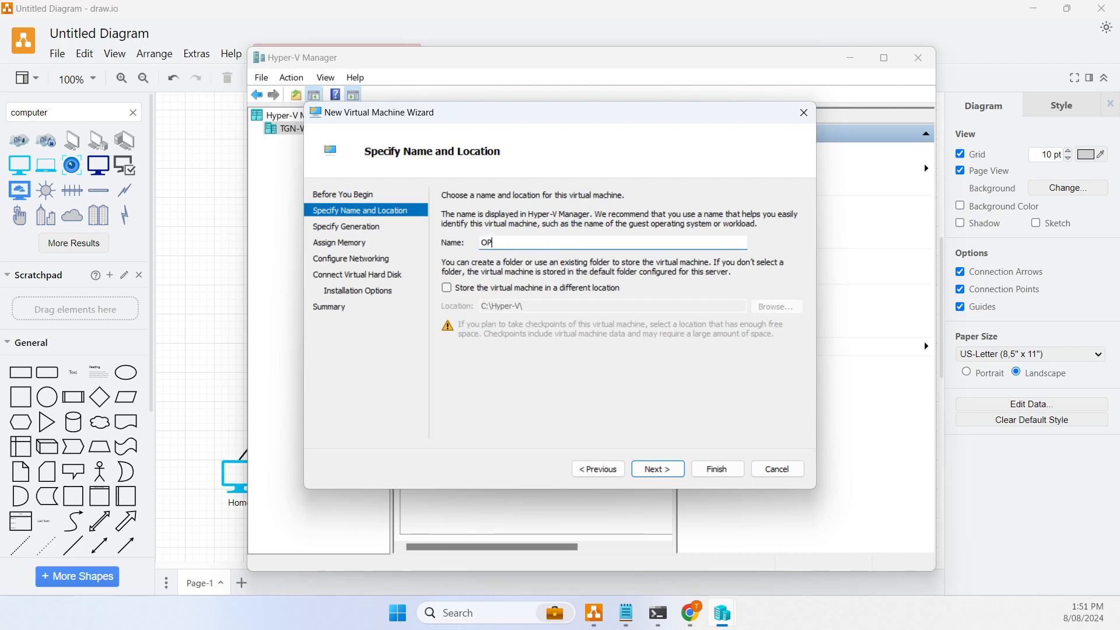
text(NS)
- Store the VM in a newly created D:\Hyper-V\OPNS folder
click(578, 293)
click(775, 306)
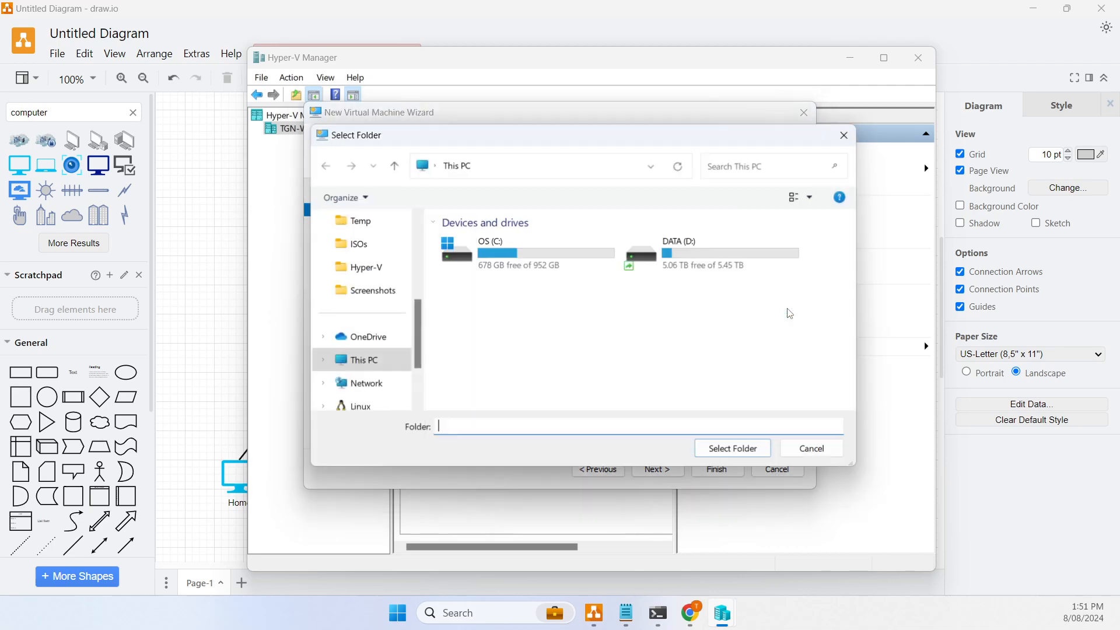
double_click(709, 281)
double_click(531, 243)
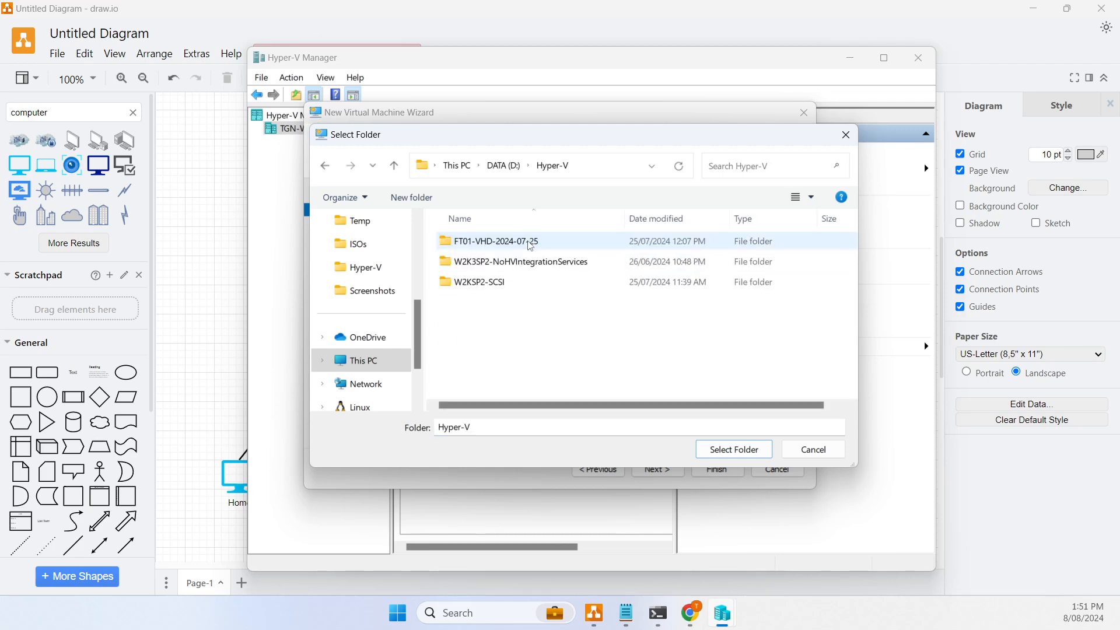
right_click(480, 355)
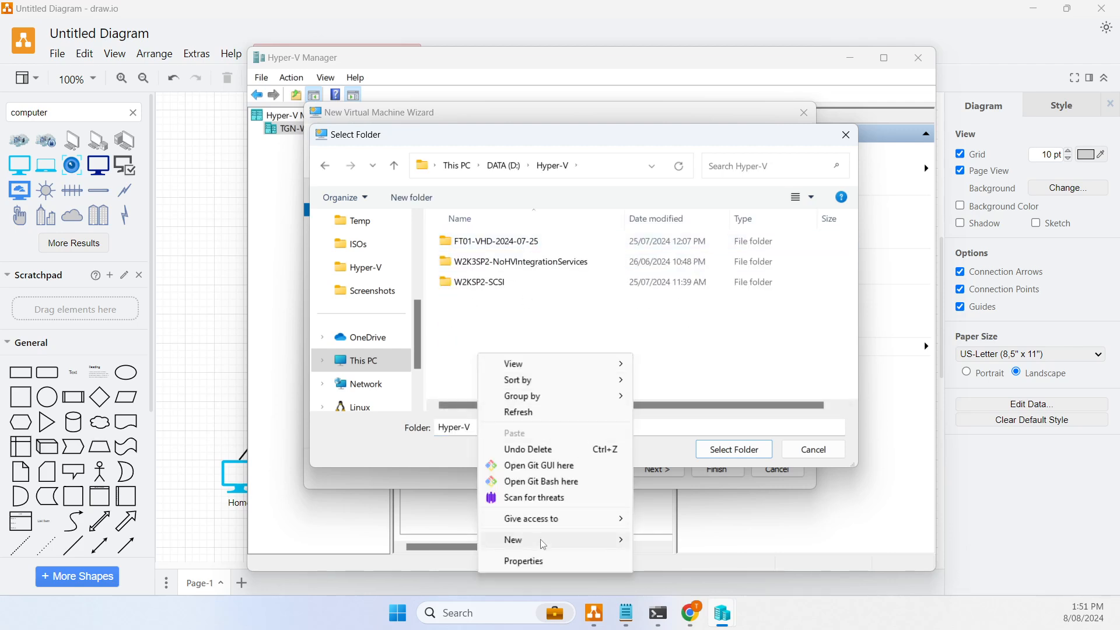
mouse_move(543, 545)
click(676, 379)
text(OP)
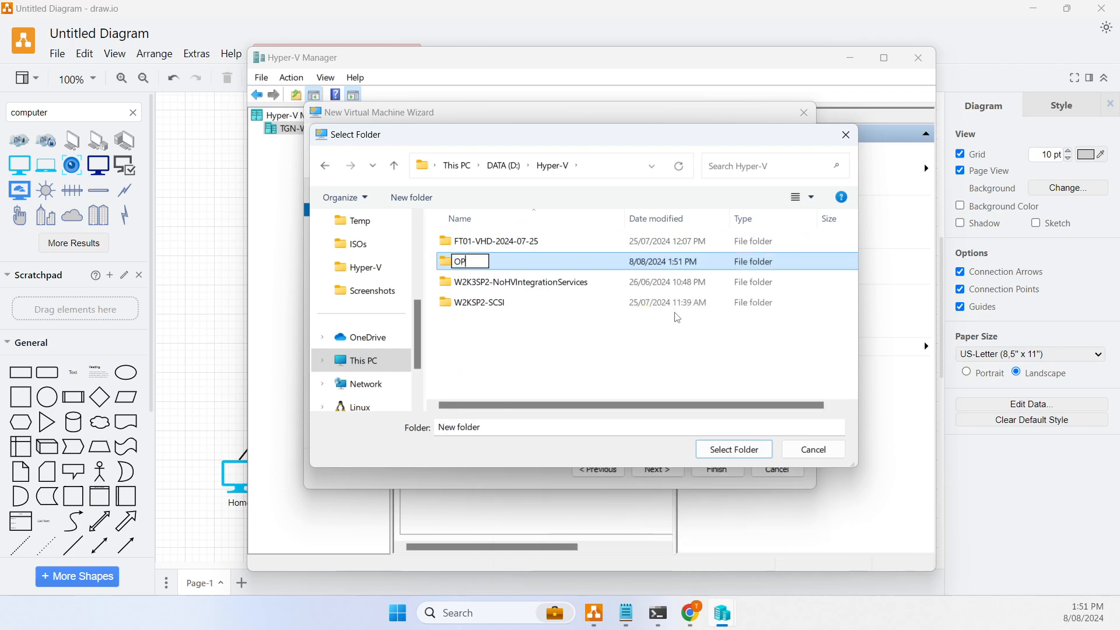
text(NS)
key(Return)
key(Return)
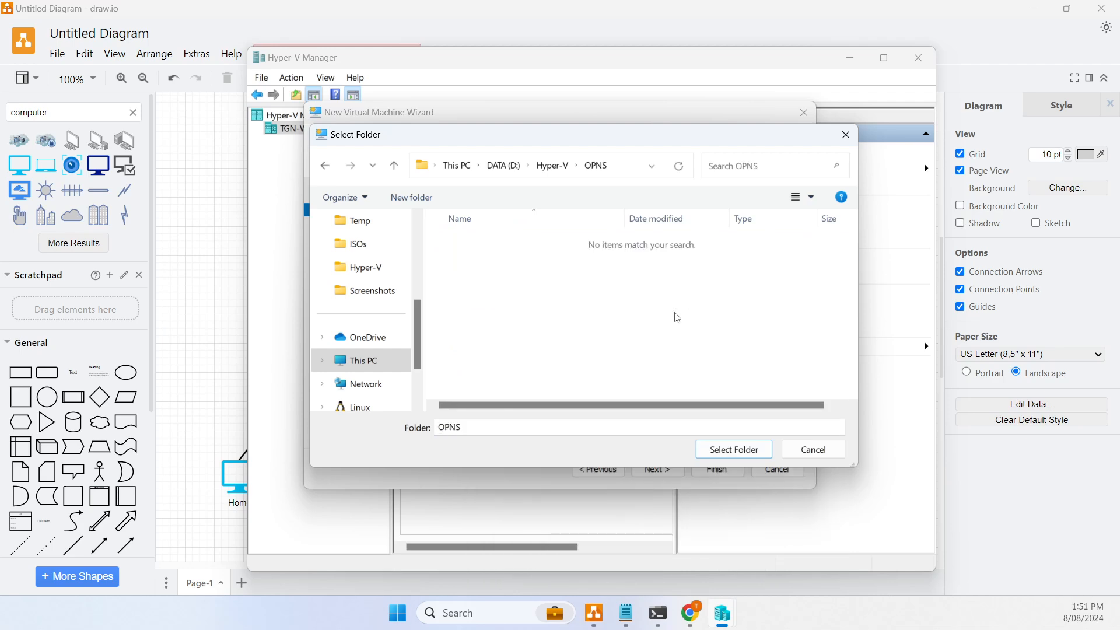
click(717, 452)
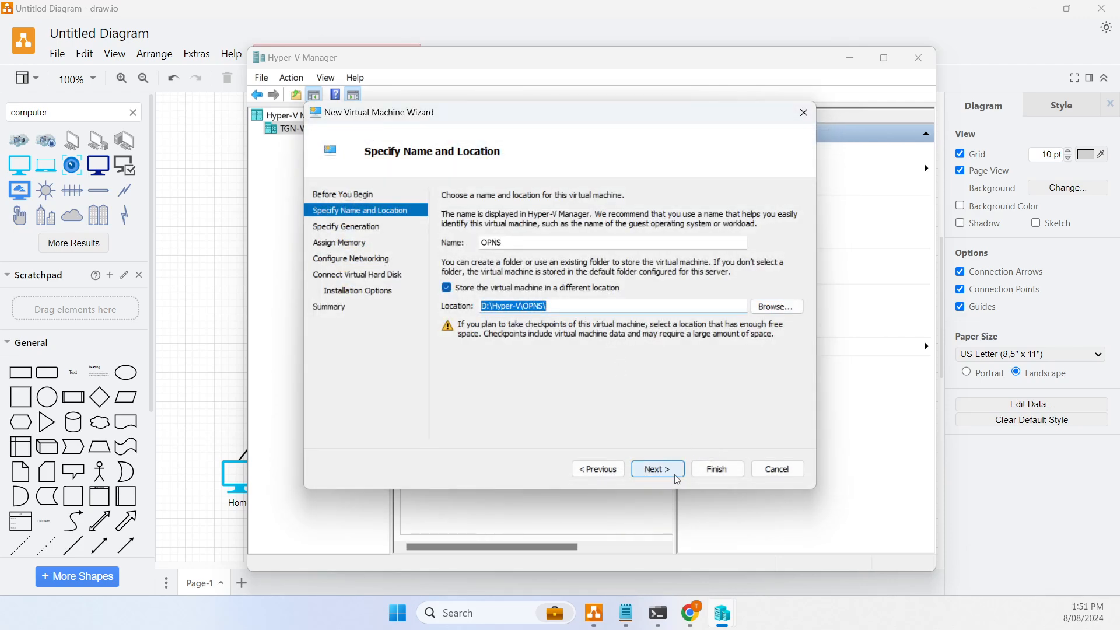
- Keep Generation 1 and 4096 MB memory, leaving the network Not Connected
click(657, 469)
click(656, 467)
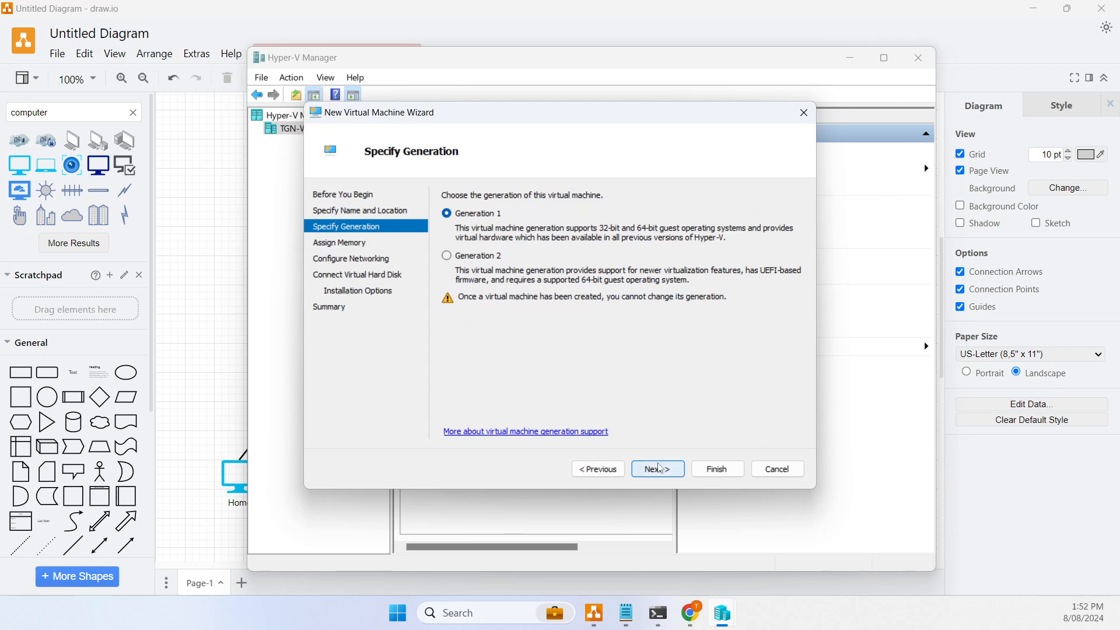
click(659, 469)
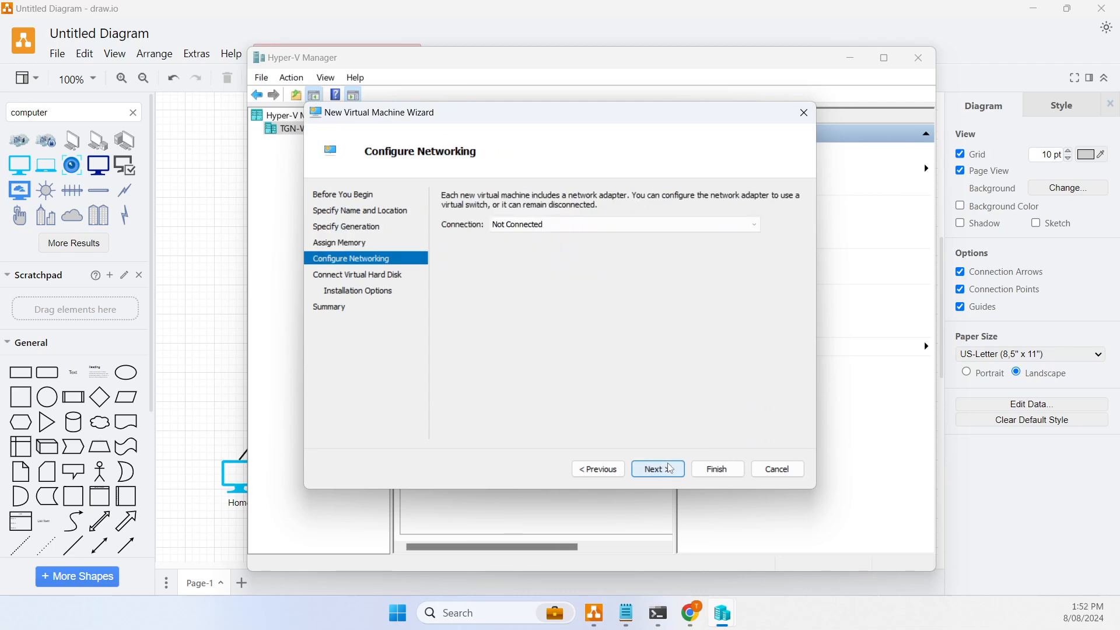
click(534, 231)
click(537, 231)
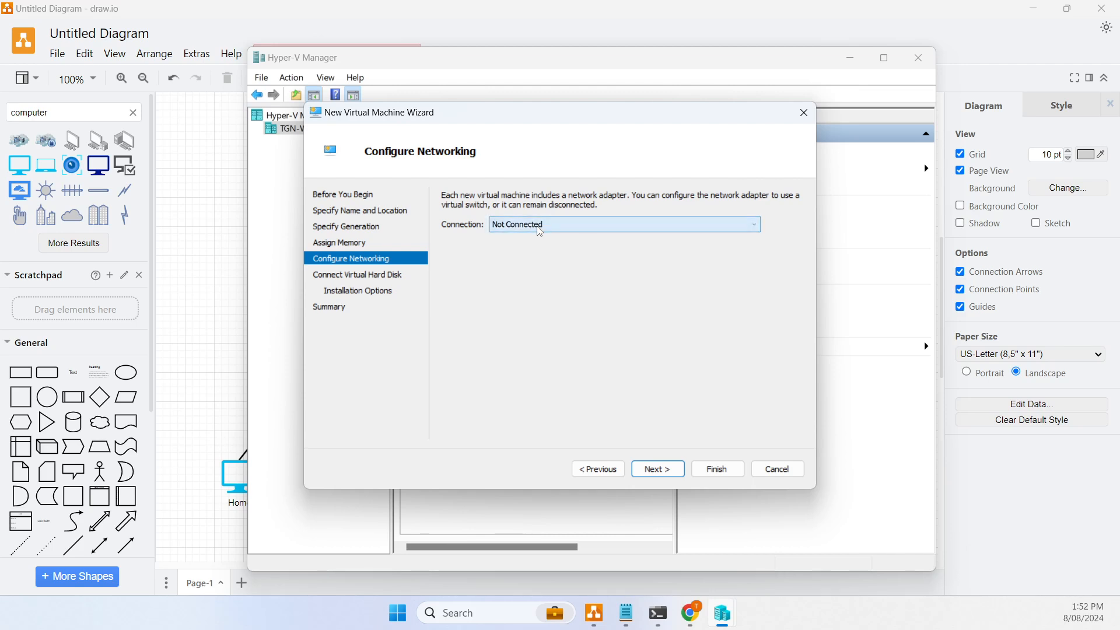
click(542, 231)
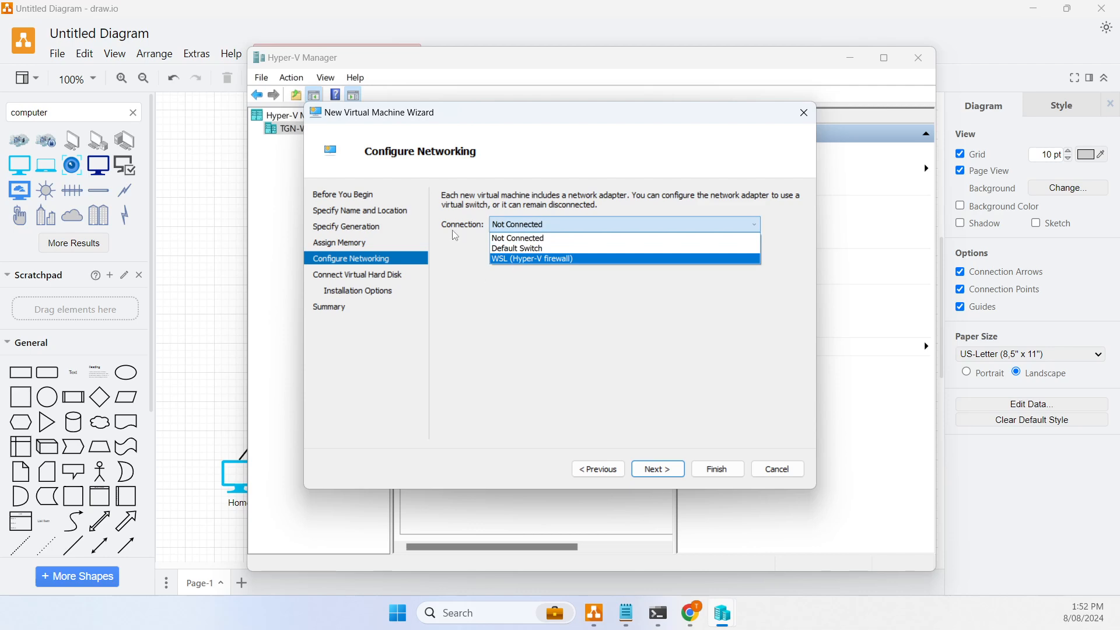
click(465, 245)
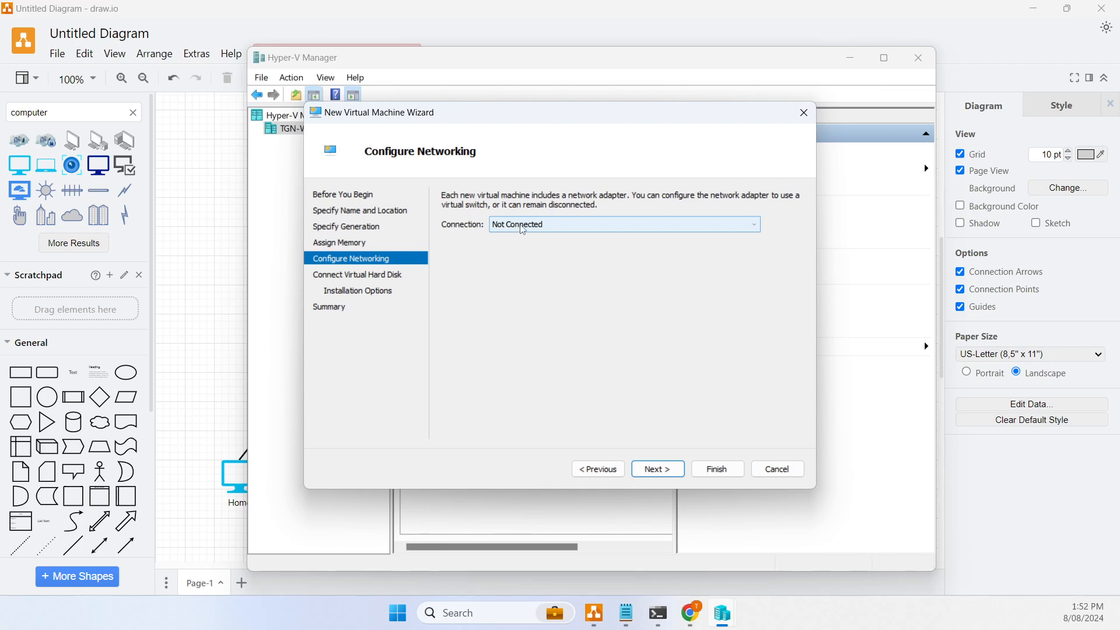
- Choose to attach a virtual hard disk later and finish creating the OPNS VM
click(675, 477)
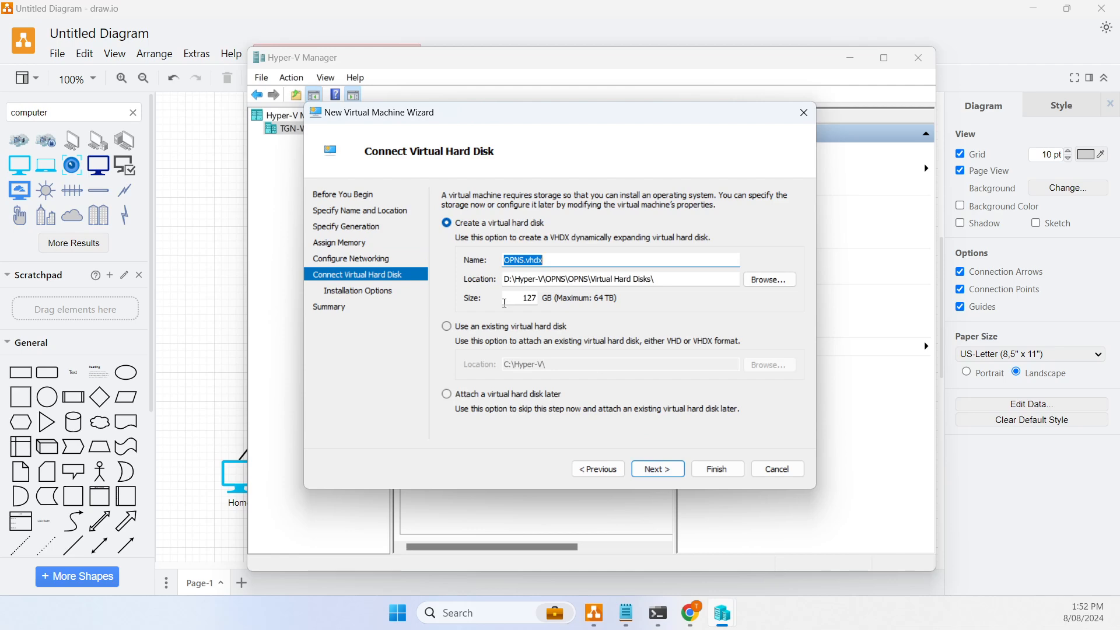
click(446, 395)
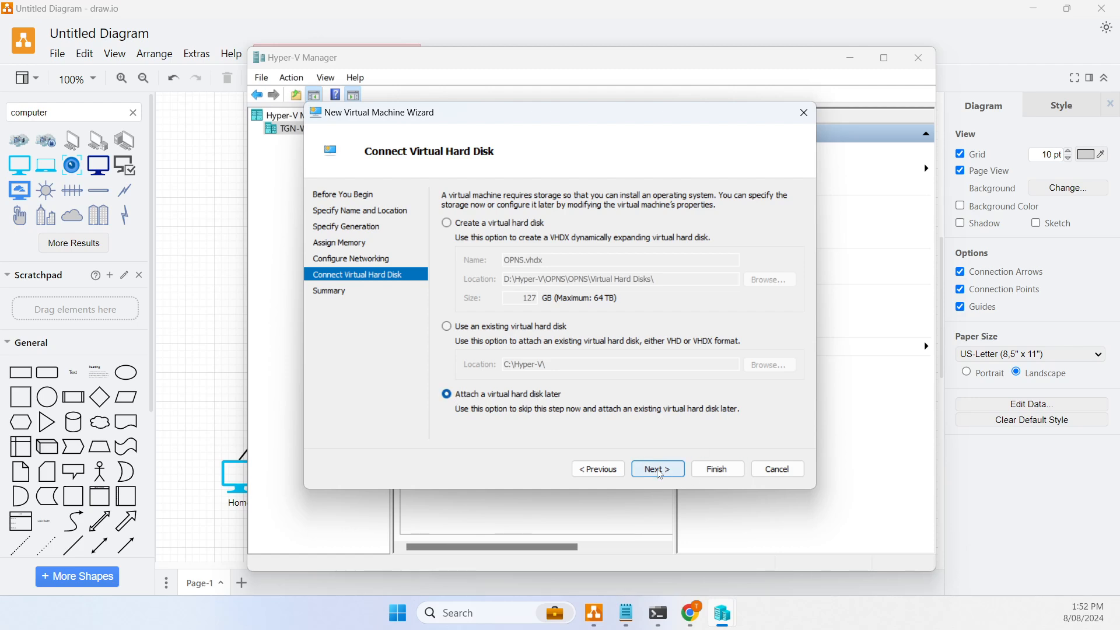
click(664, 471)
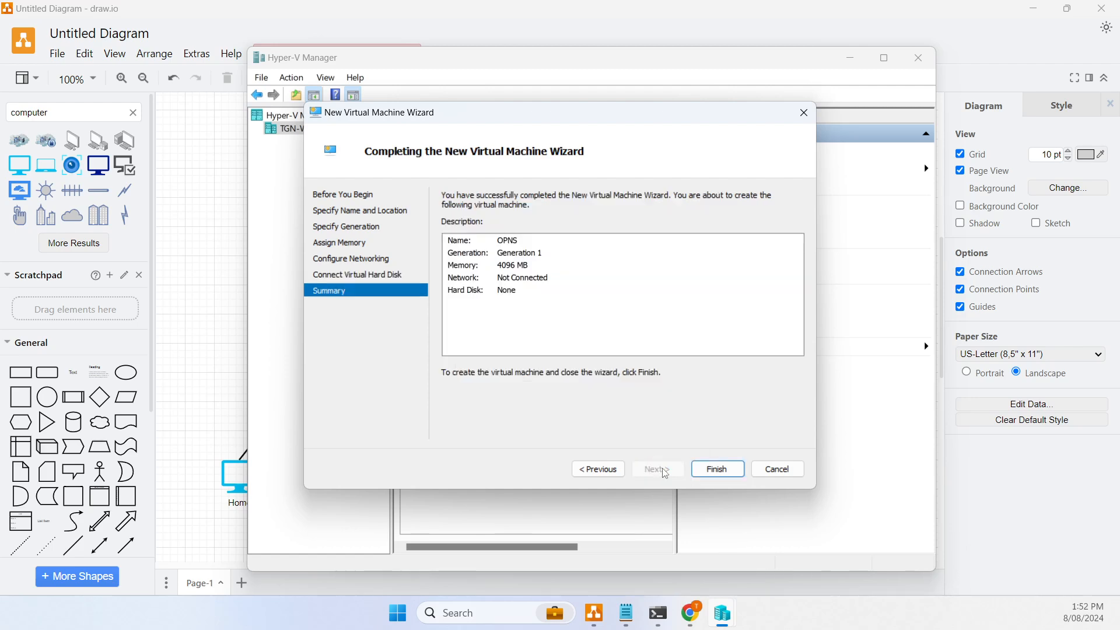
click(730, 473)
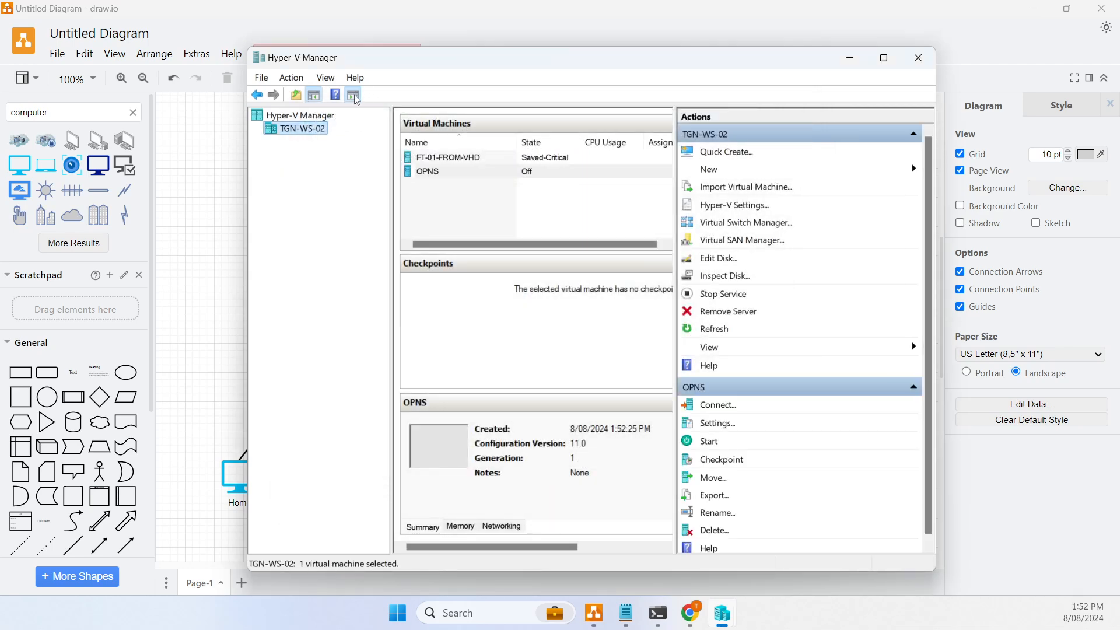
- Start a new virtual hard disk using VHD format and fixed size
right_click(299, 132)
mouse_move(362, 157)
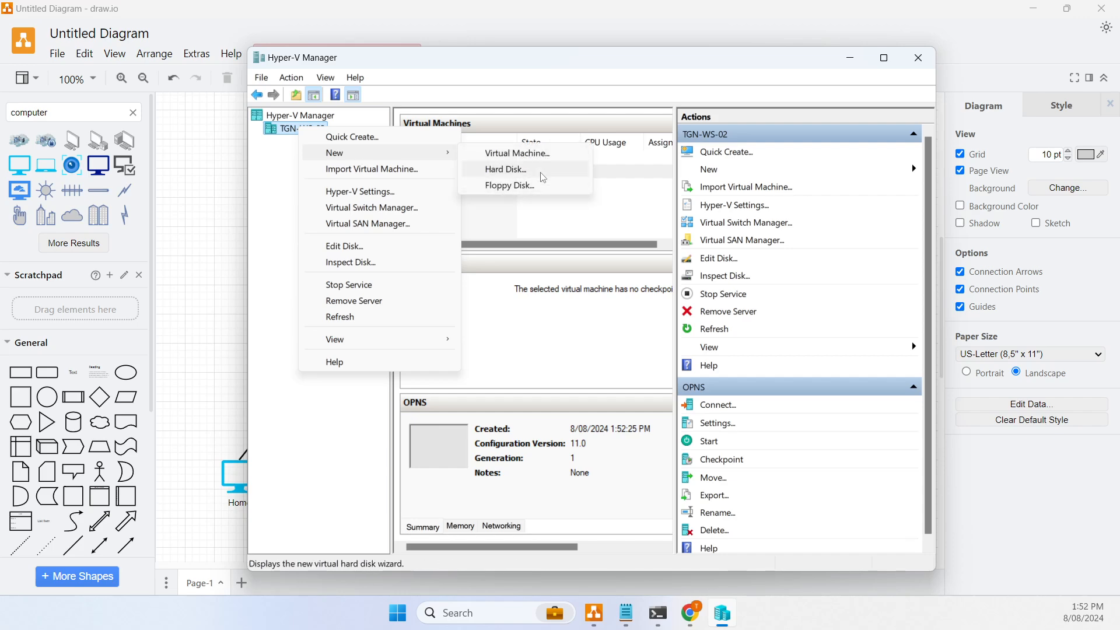
click(506, 169)
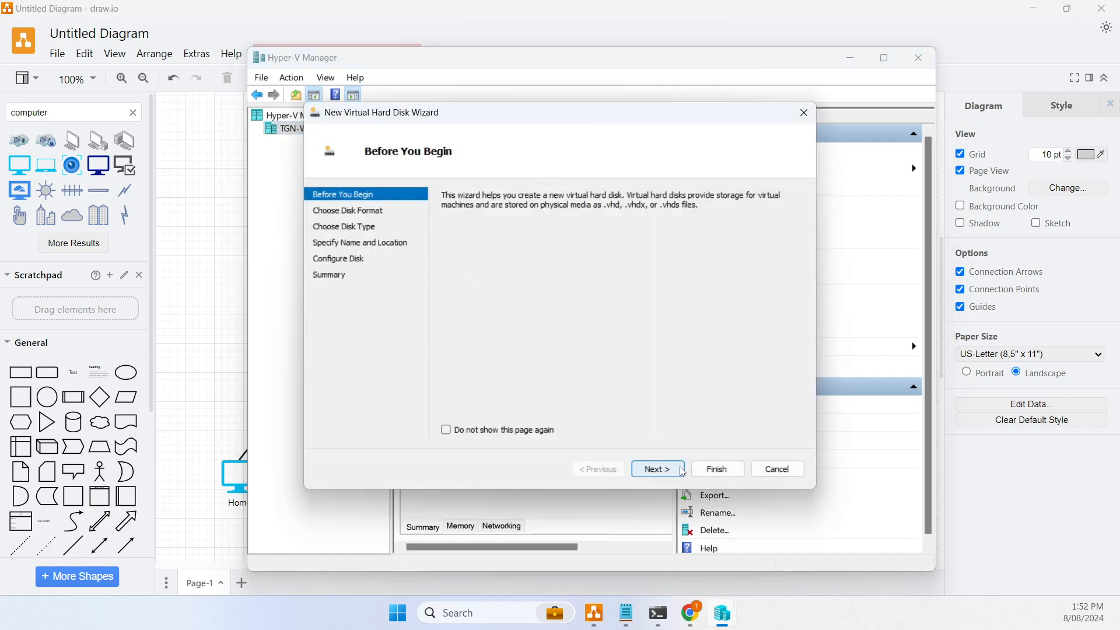
click(665, 468)
click(464, 214)
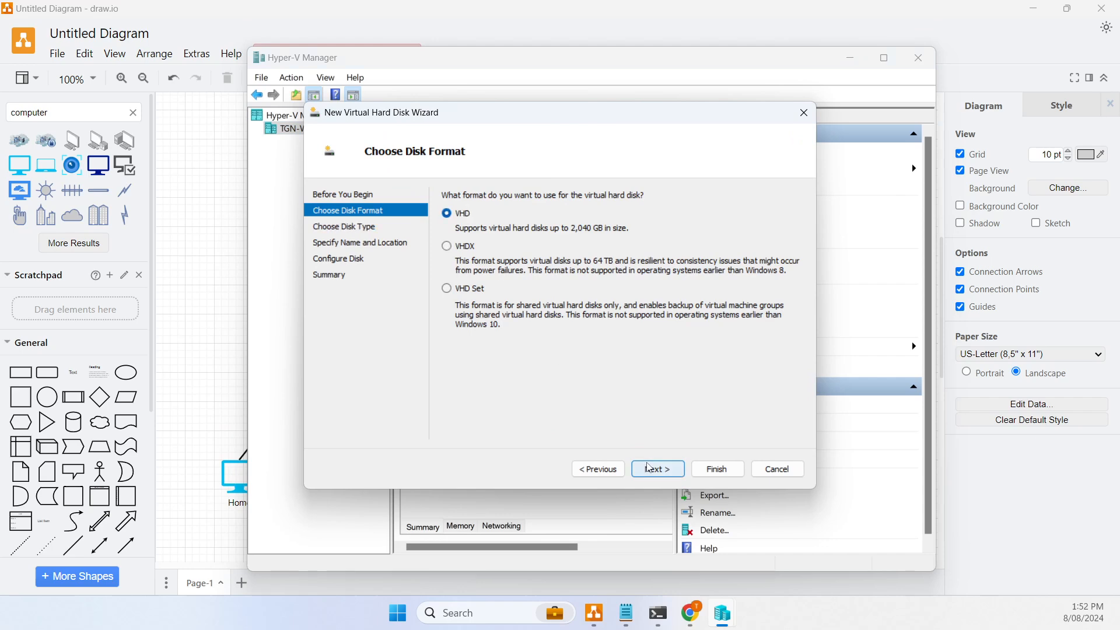
click(659, 470)
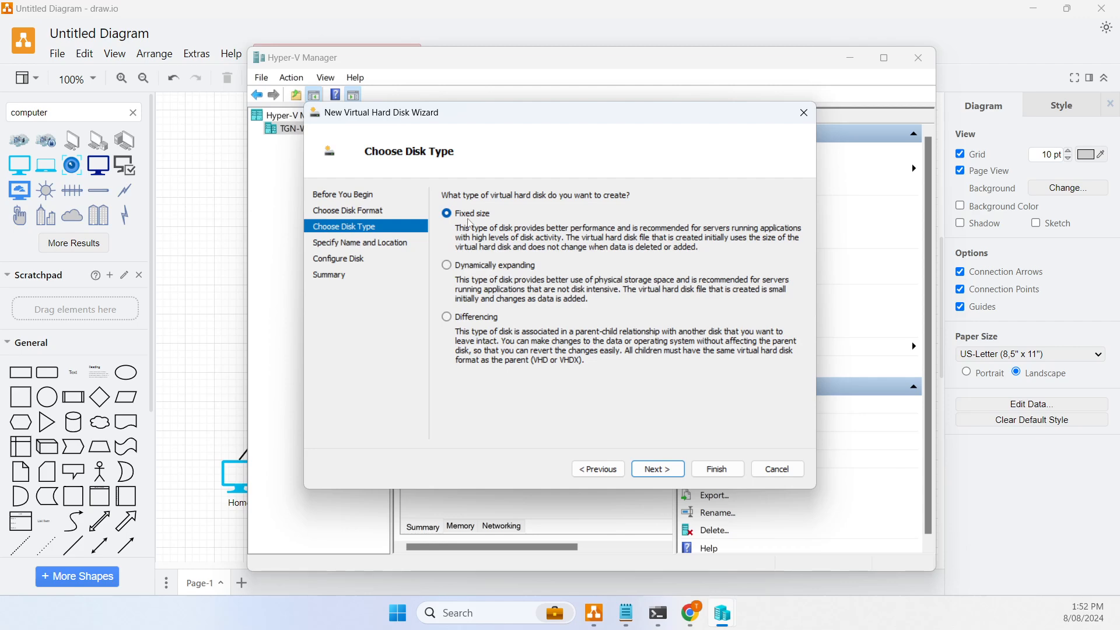
click(658, 469)
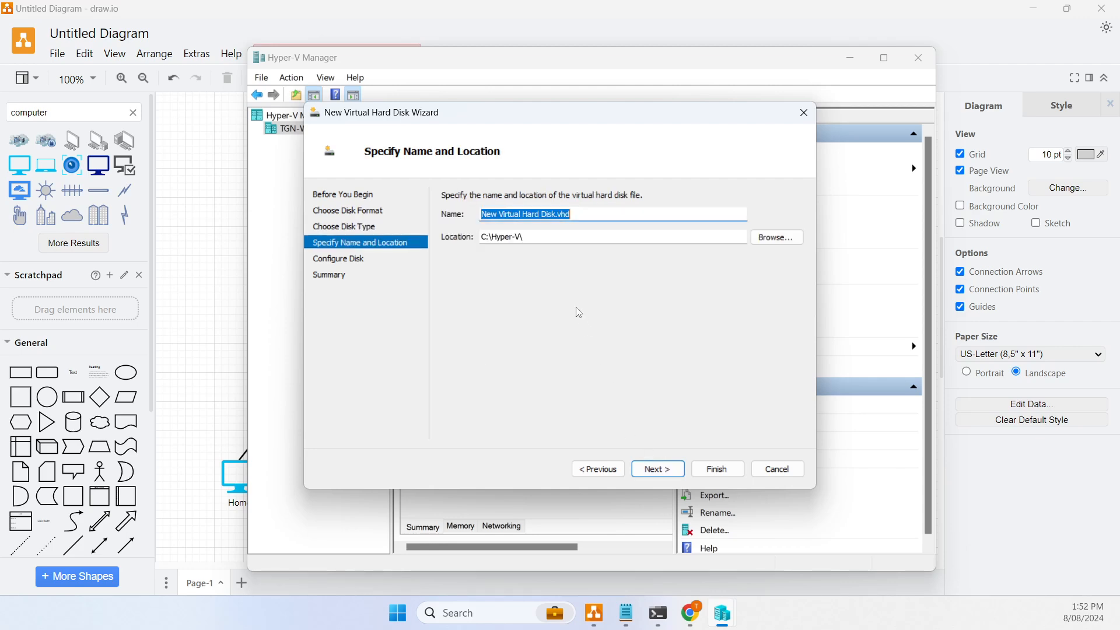
- Name the disk OPNS.vhd and place it in D:\Hyper-V\OPNS
click(776, 237)
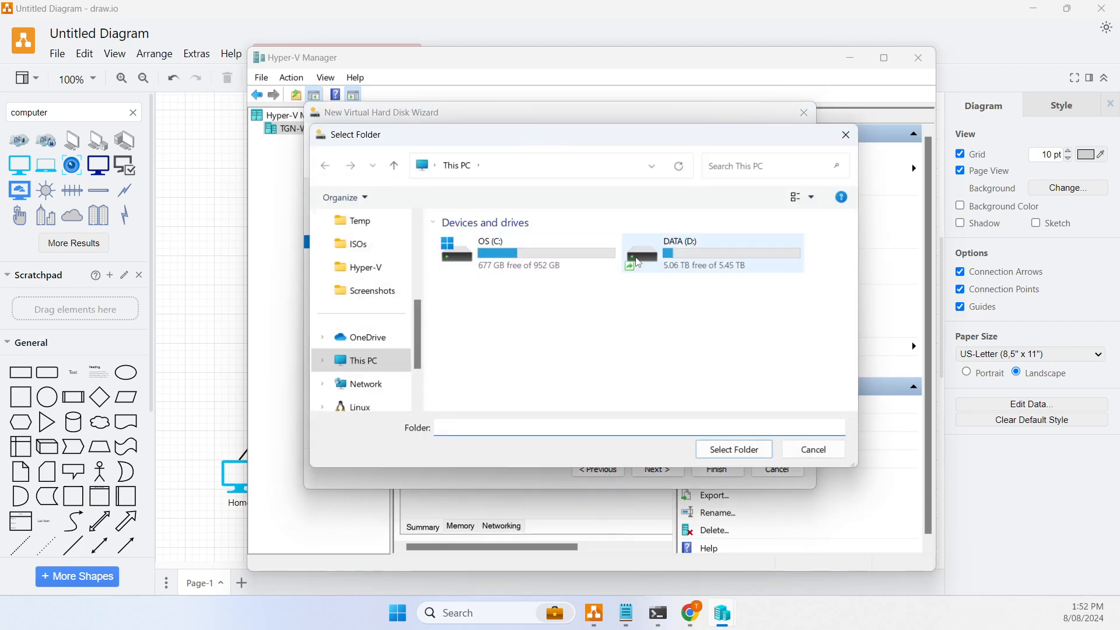
click(679, 263)
double_click(679, 262)
double_click(501, 240)
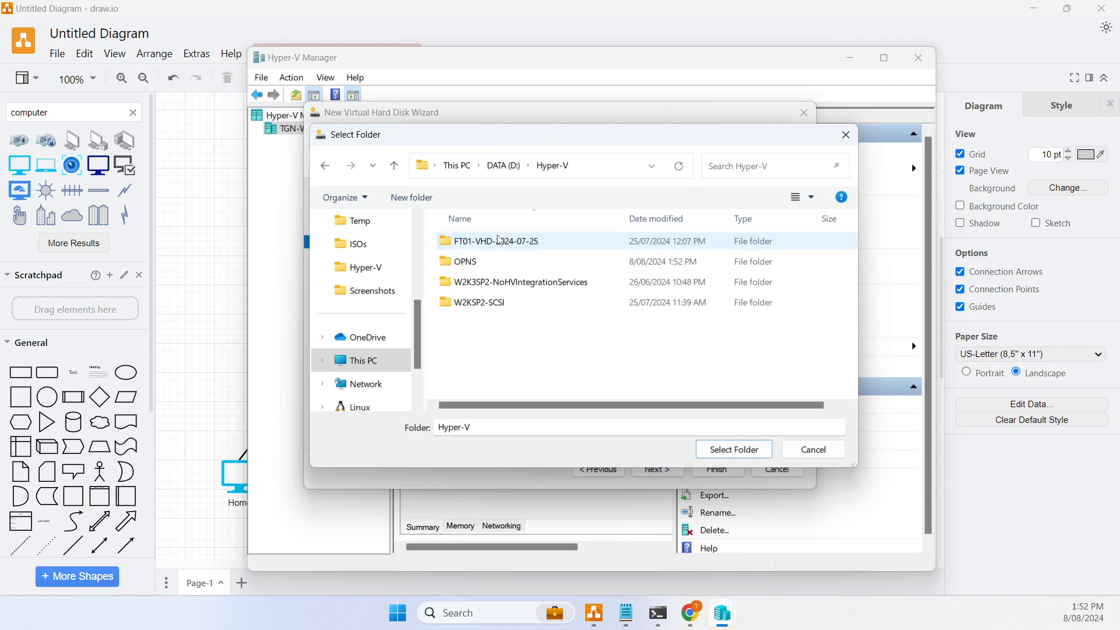
click(493, 264)
double_click(492, 263)
click(735, 450)
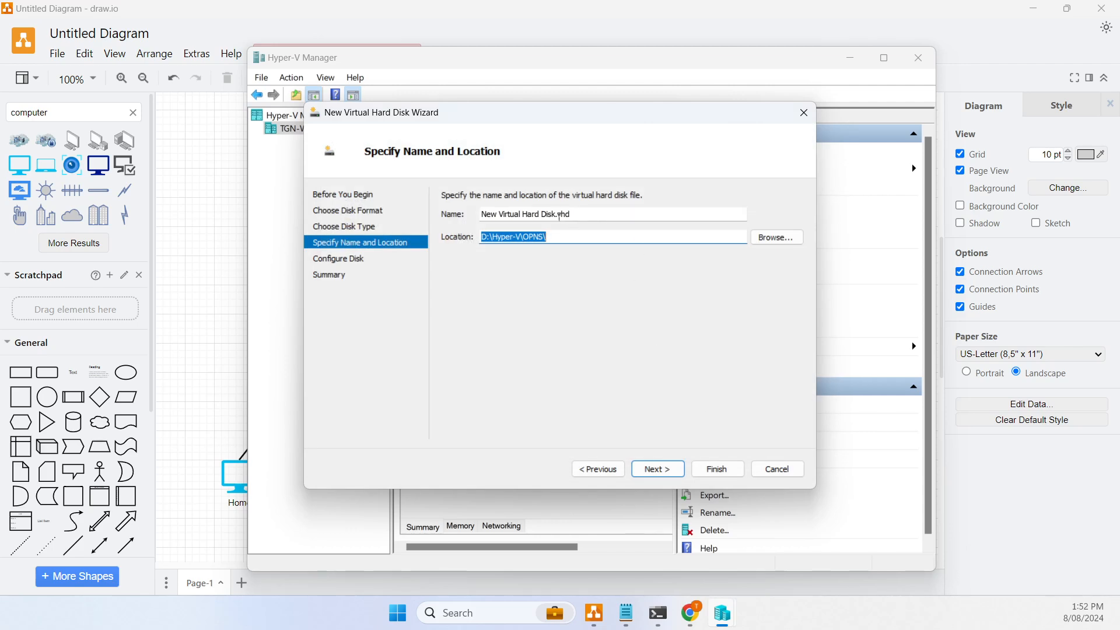
drag(556, 215, 245, 201)
text(OPNS)
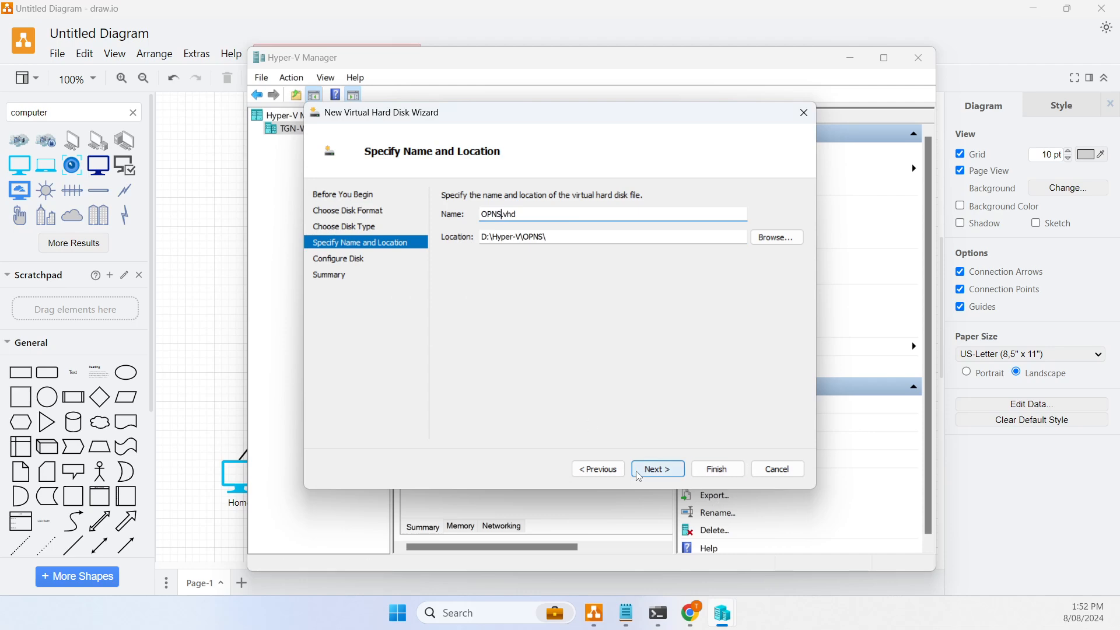
- Set the disk size to 16 GB and finish the wizard
click(657, 469)
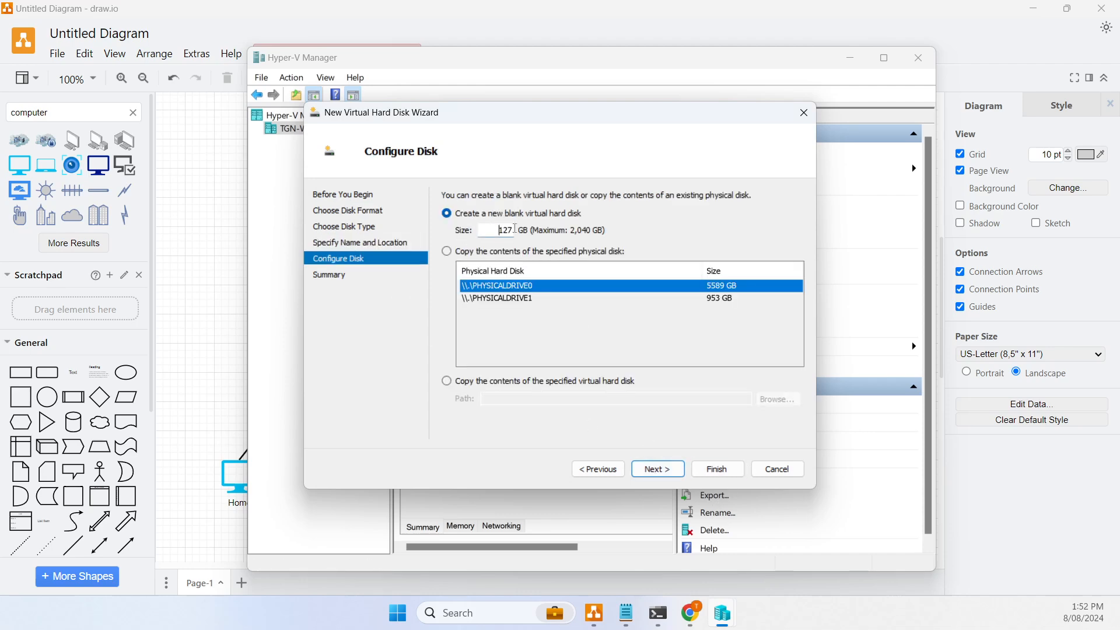
double_click(505, 230)
text(16)
click(666, 478)
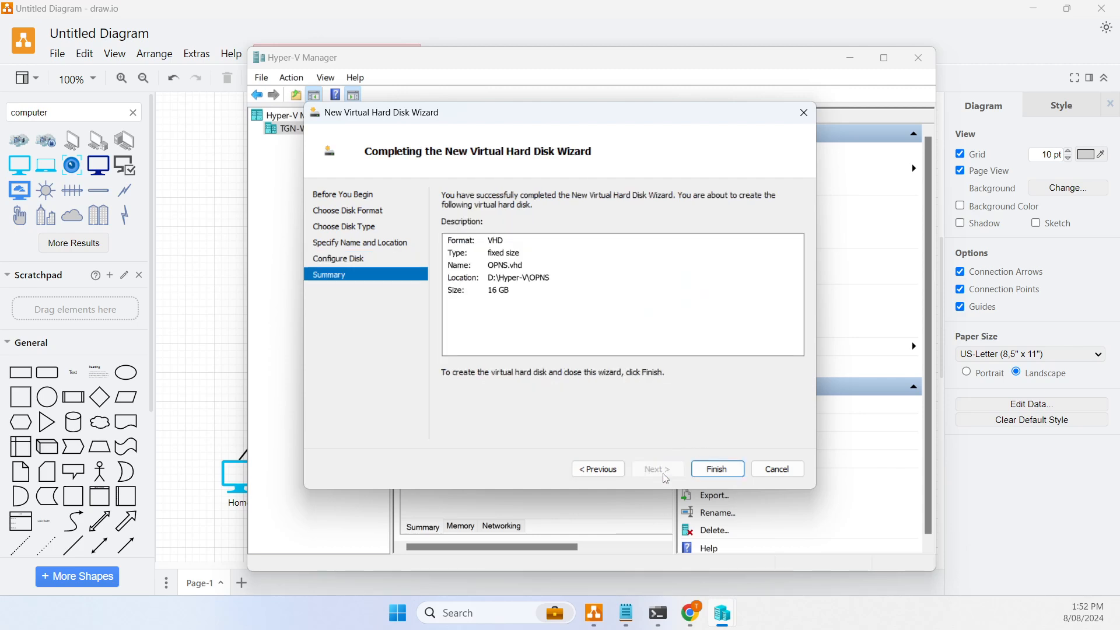
click(711, 470)
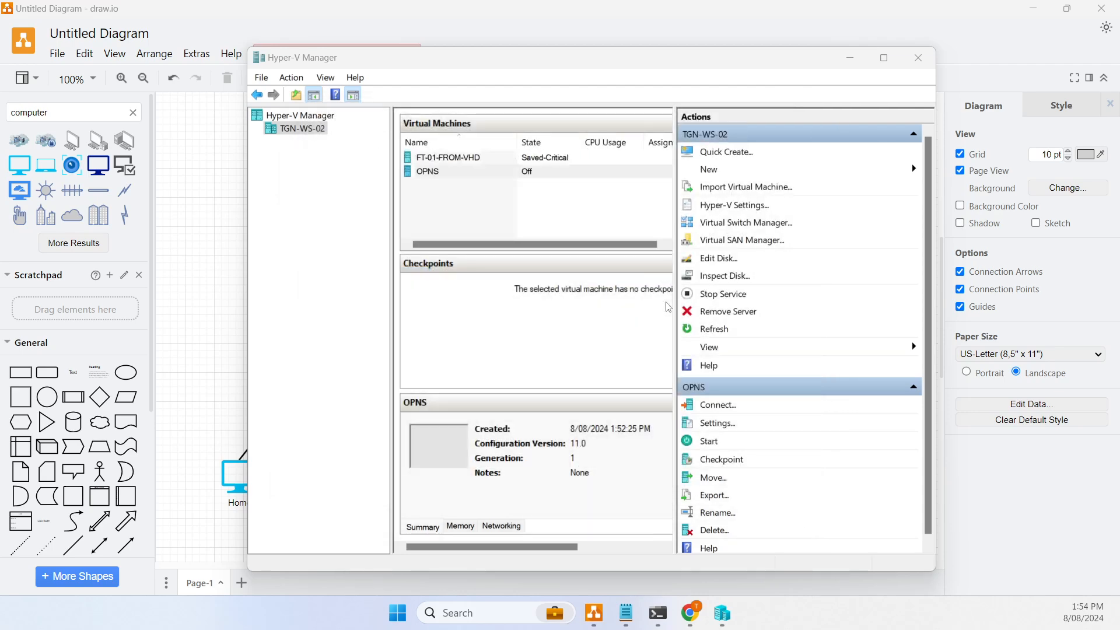
- Add OPNS.vhd as a hard drive on the OPNS VM's IDE Controller 0
right_click(434, 175)
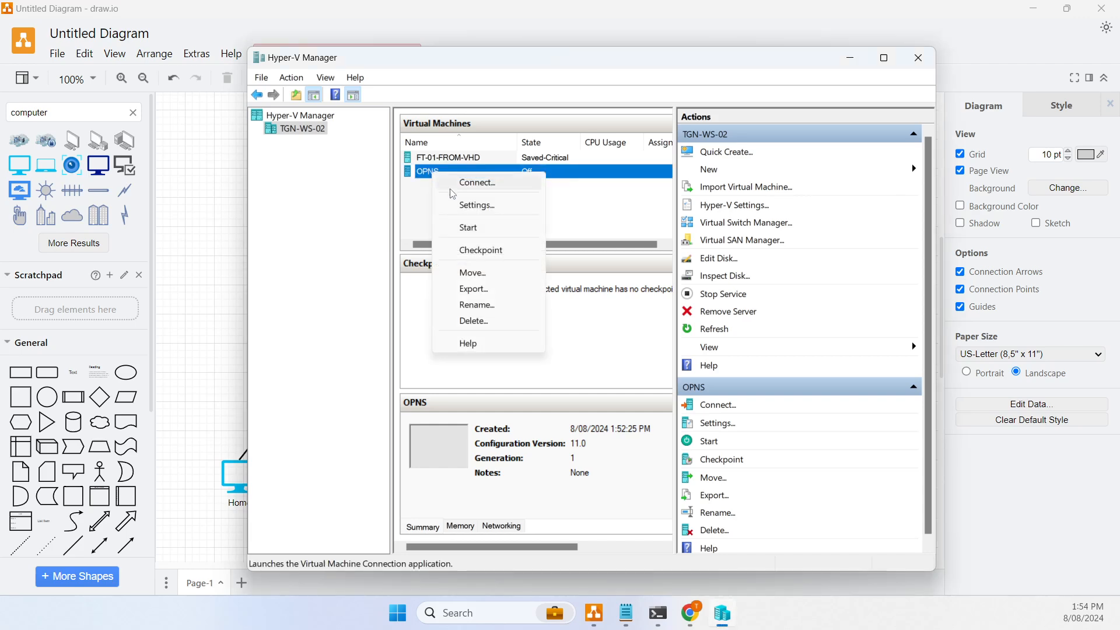
click(490, 204)
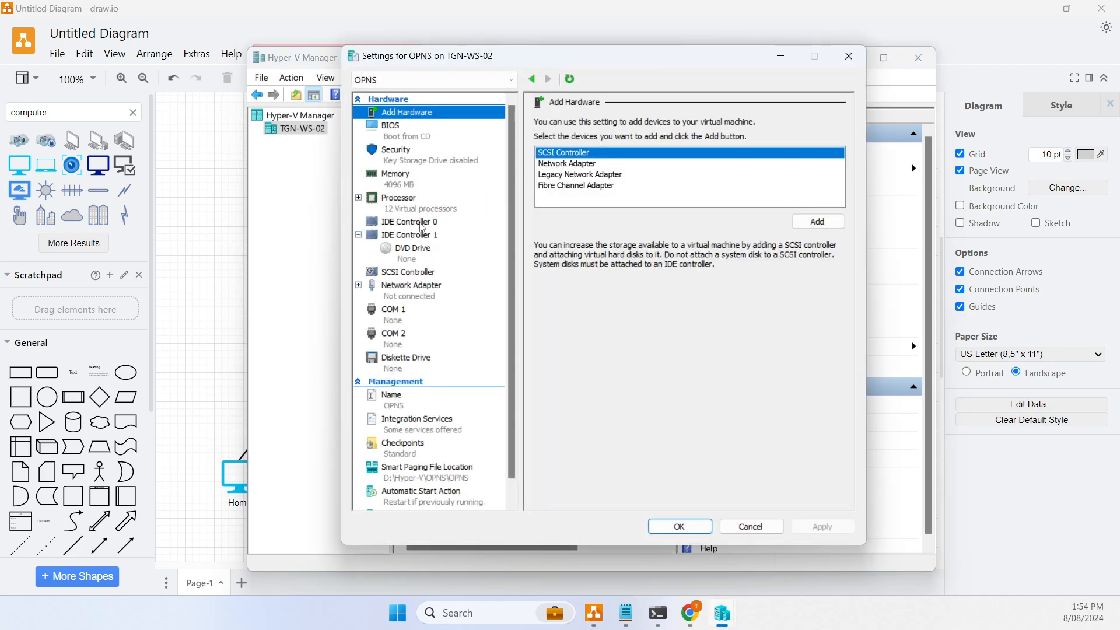
click(423, 226)
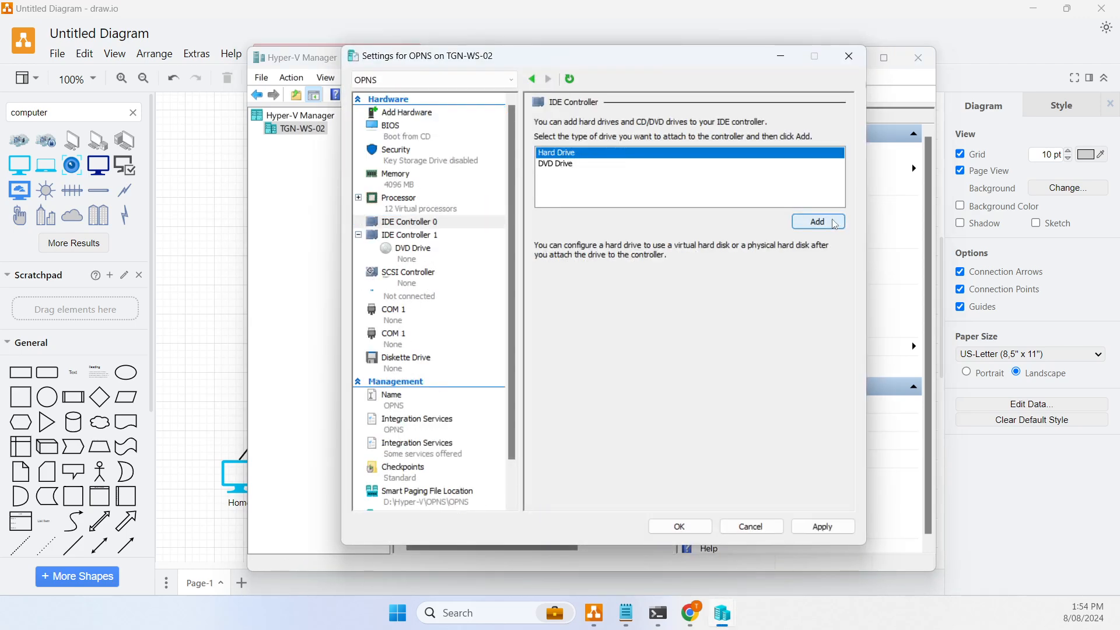
click(812, 221)
click(810, 263)
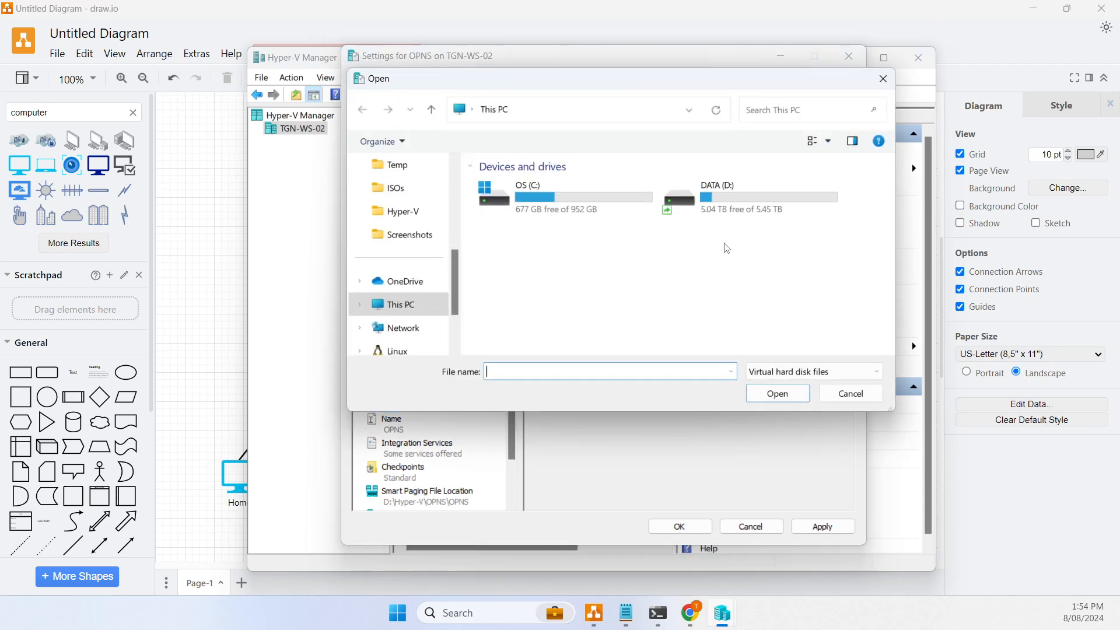
double_click(722, 201)
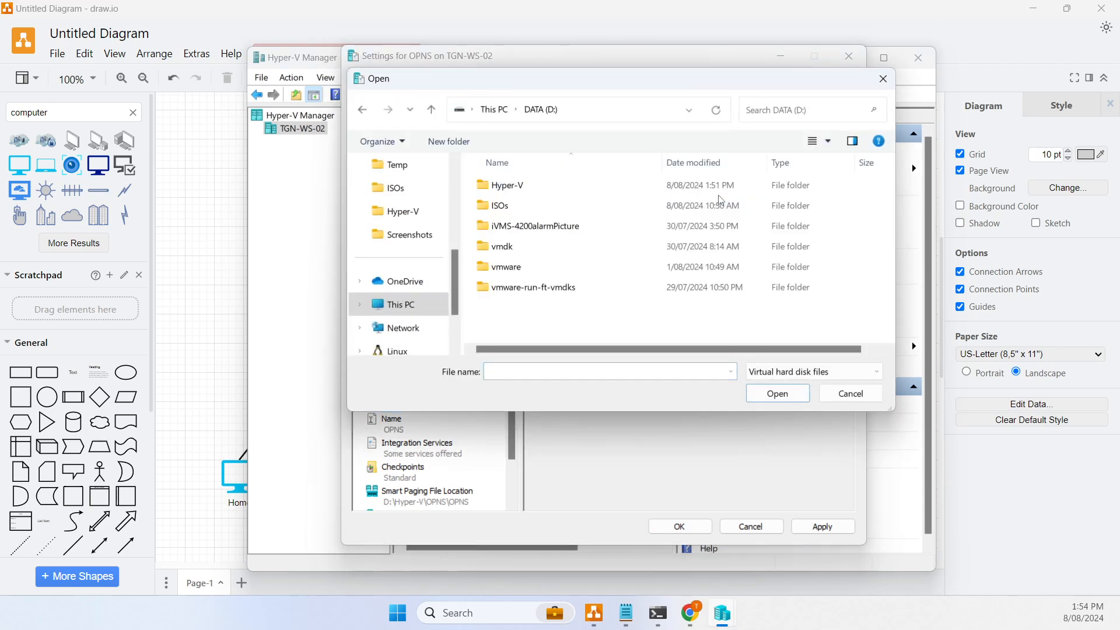
double_click(503, 186)
click(512, 207)
double_click(512, 206)
double_click(508, 204)
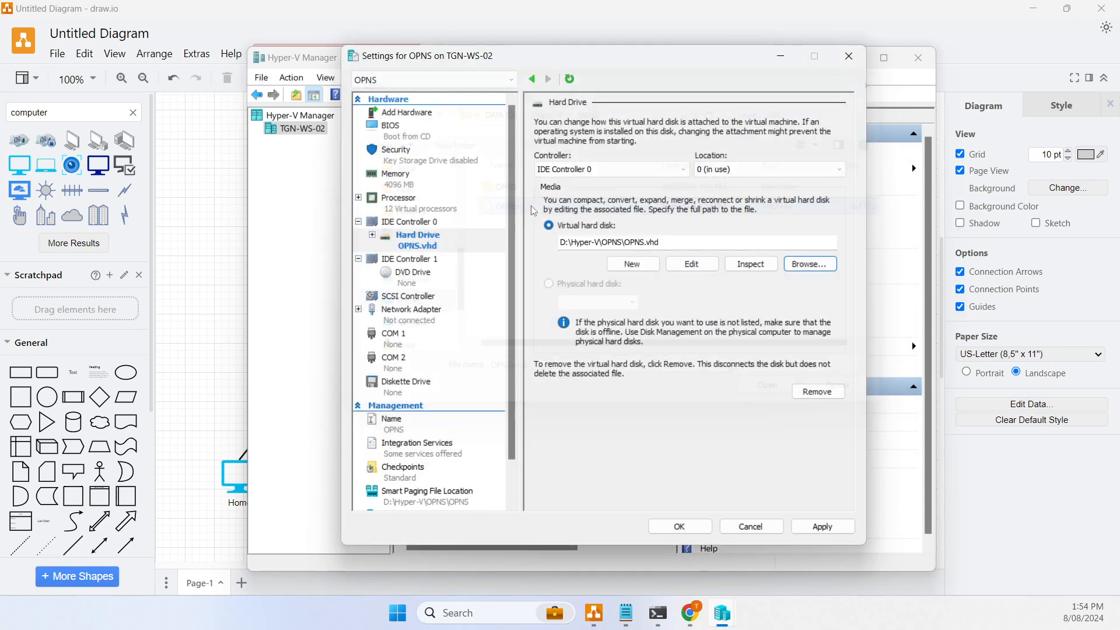
- Mount OPNsense-24.7-dvd-amd64.iso in the DVD drive and save the VM settings
click(412, 278)
click(584, 217)
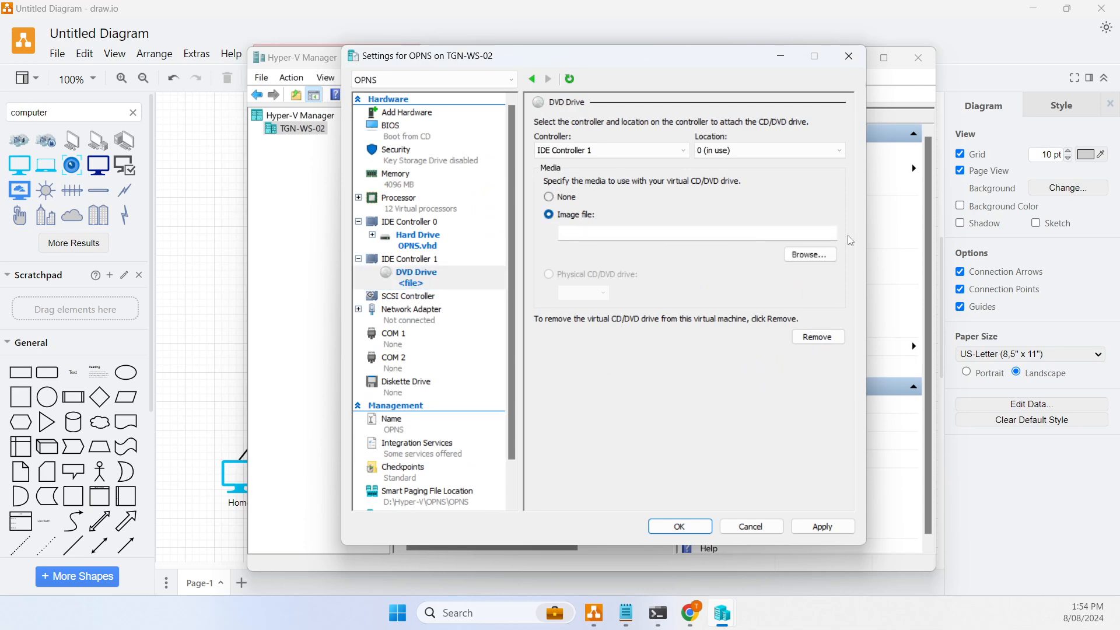
click(810, 255)
double_click(679, 193)
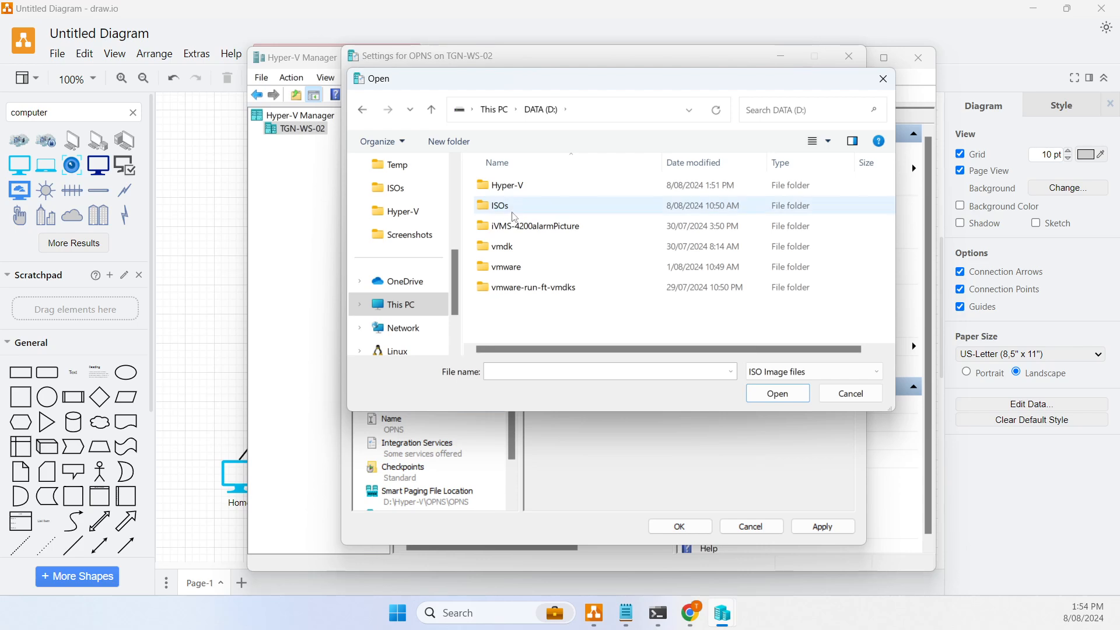
double_click(513, 212)
click(560, 210)
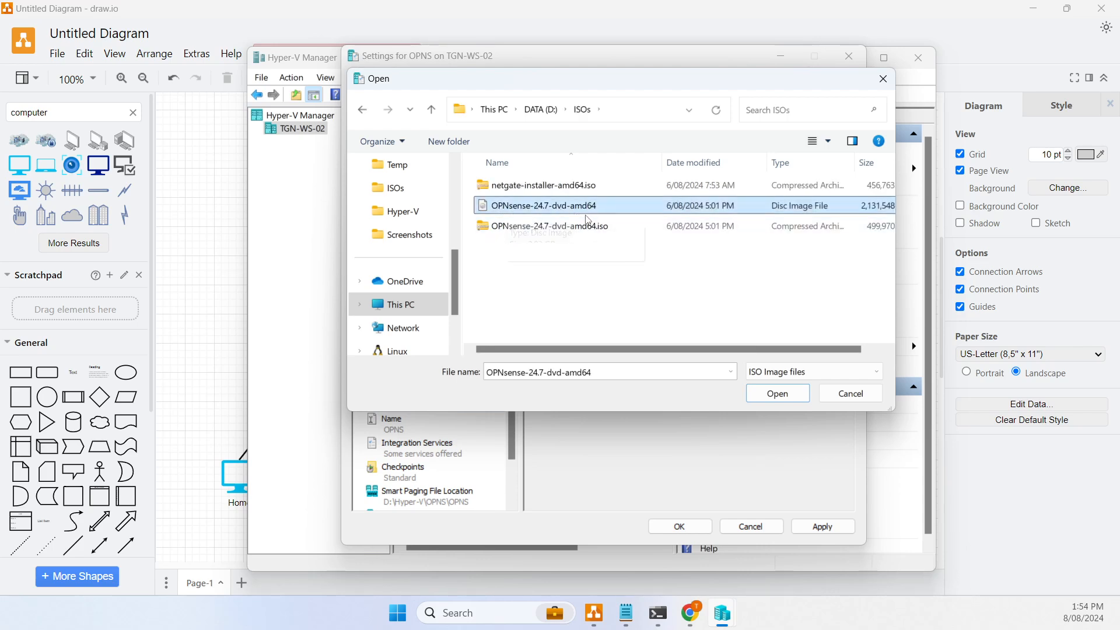
double_click(595, 206)
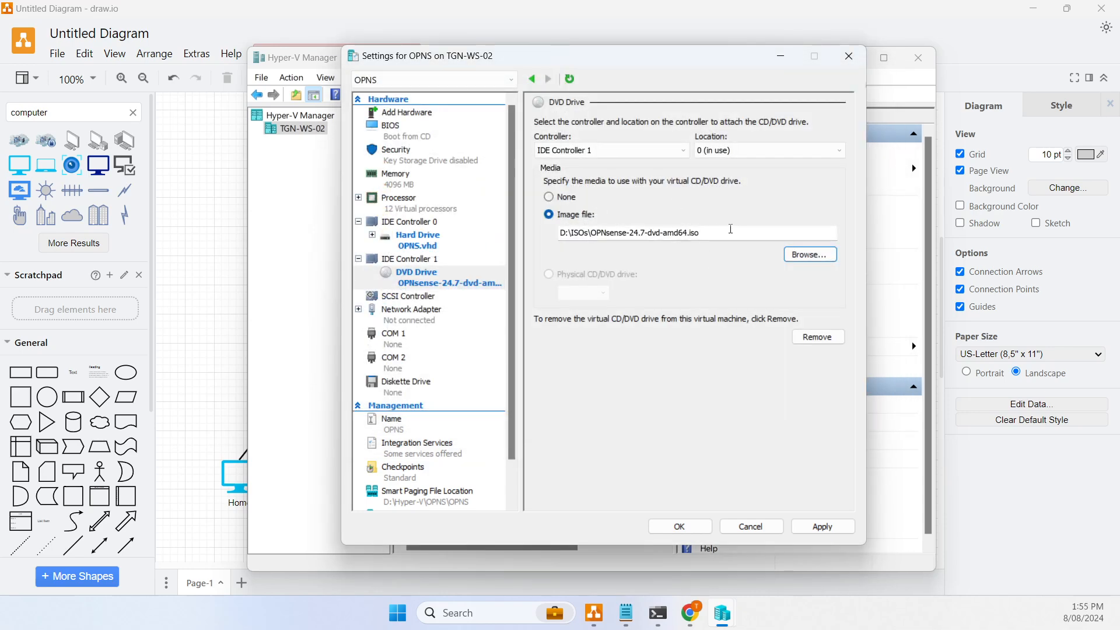
click(680, 527)
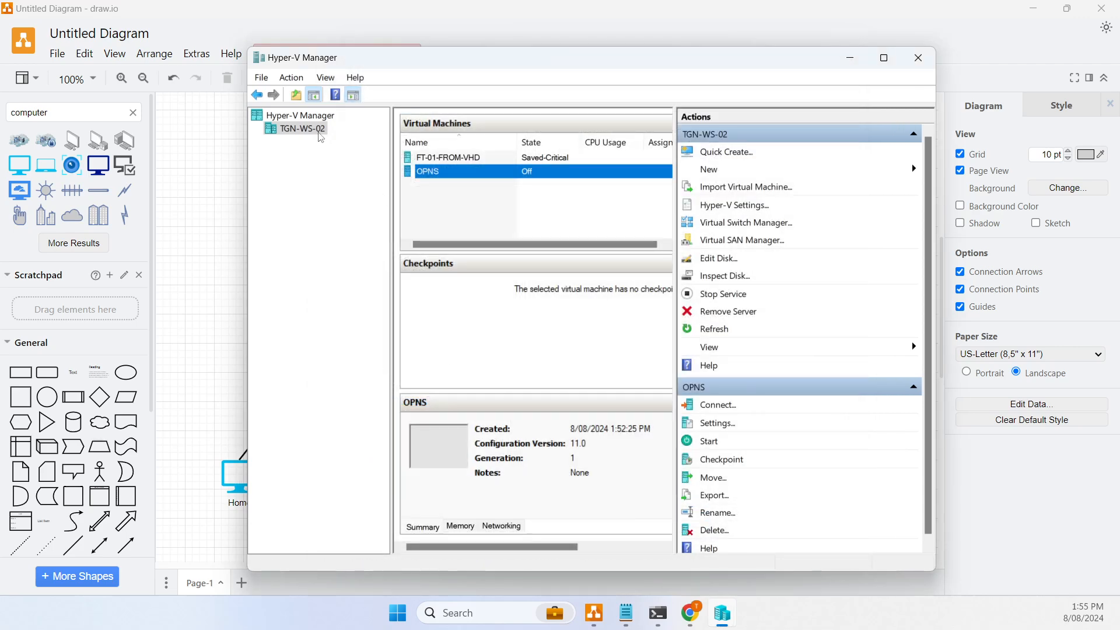
right_click(320, 134)
- In Virtual Switch Manager, create an Internal switch renamed OPNS and save it
mouse_move(436, 159)
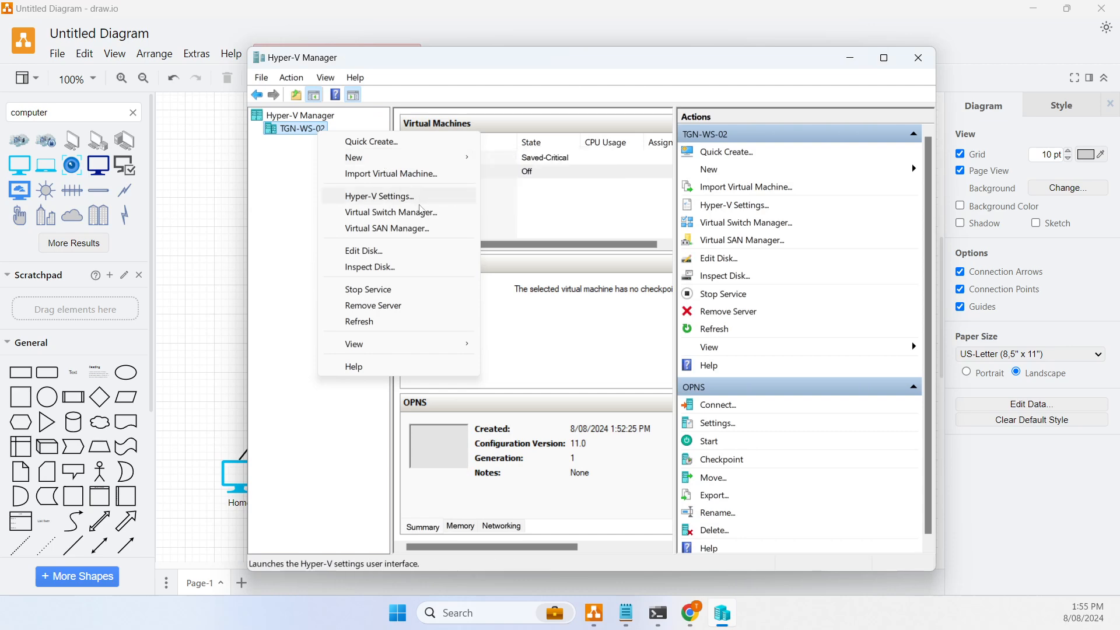
click(421, 215)
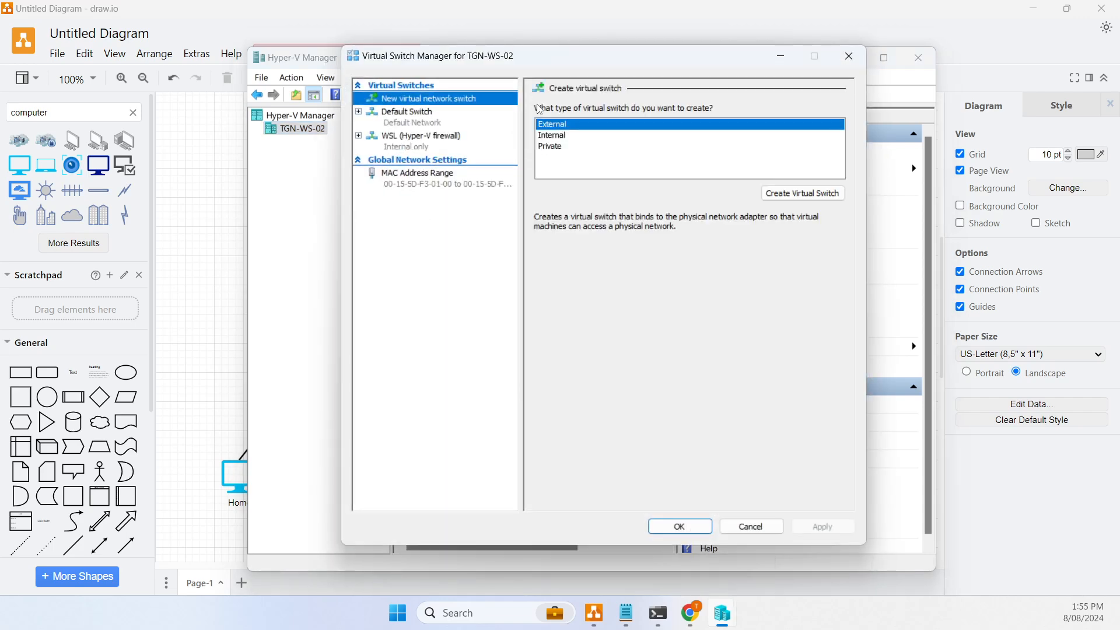
click(564, 135)
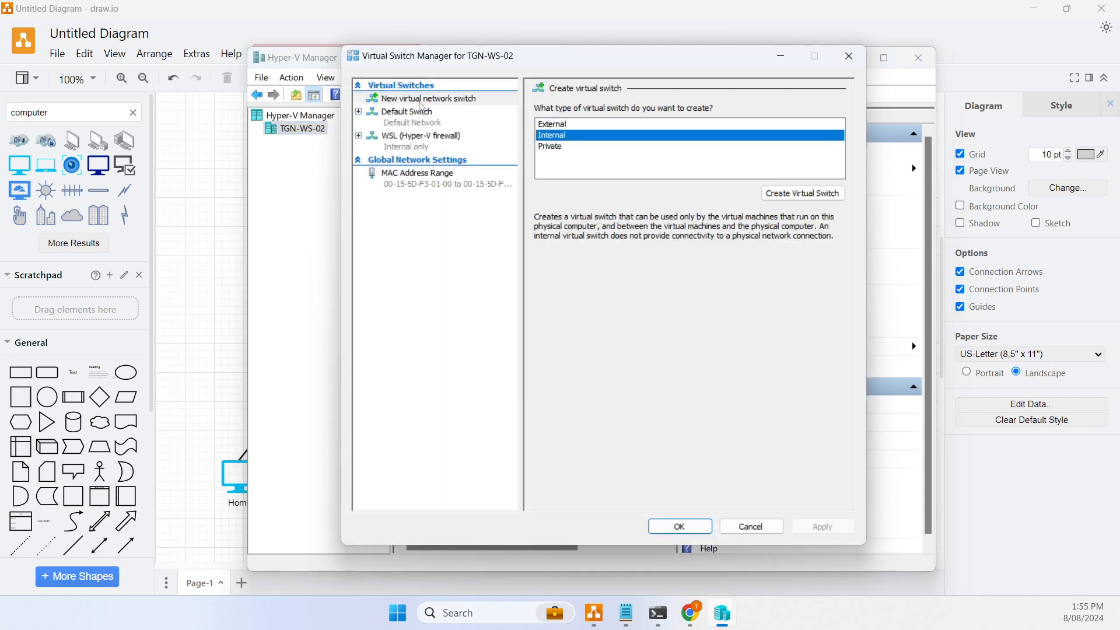
click(789, 196)
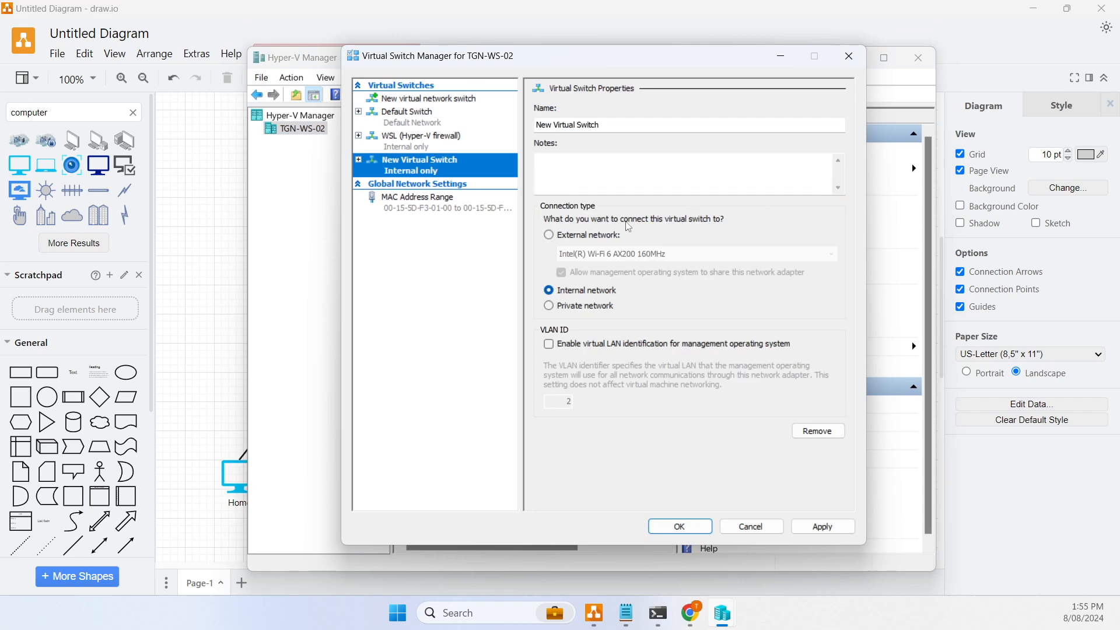
drag(603, 126, 438, 144)
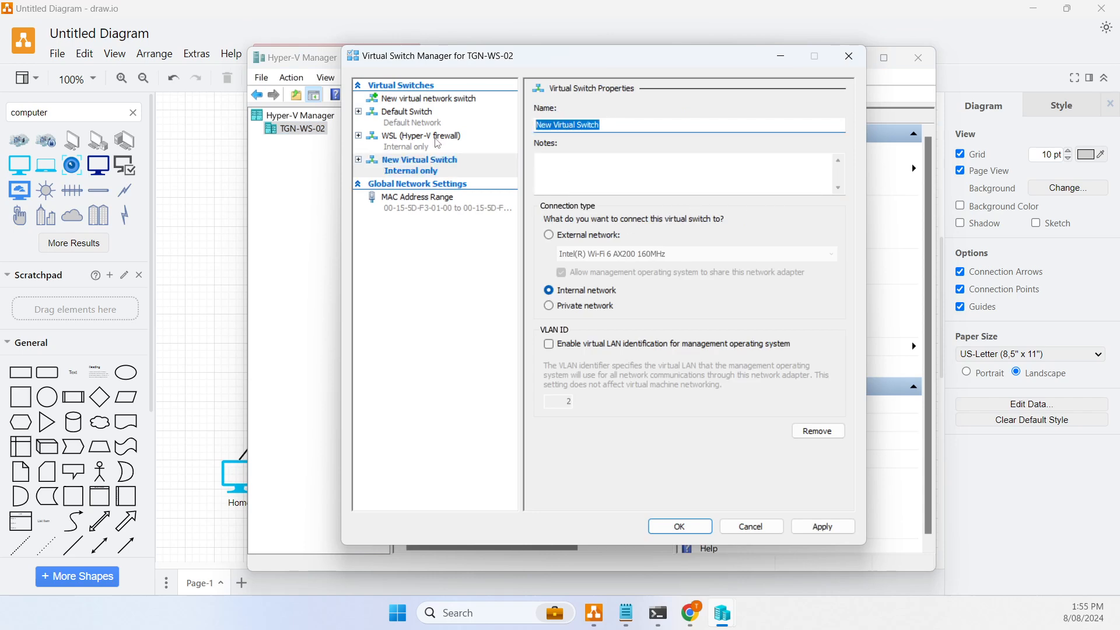
text(OPNS)
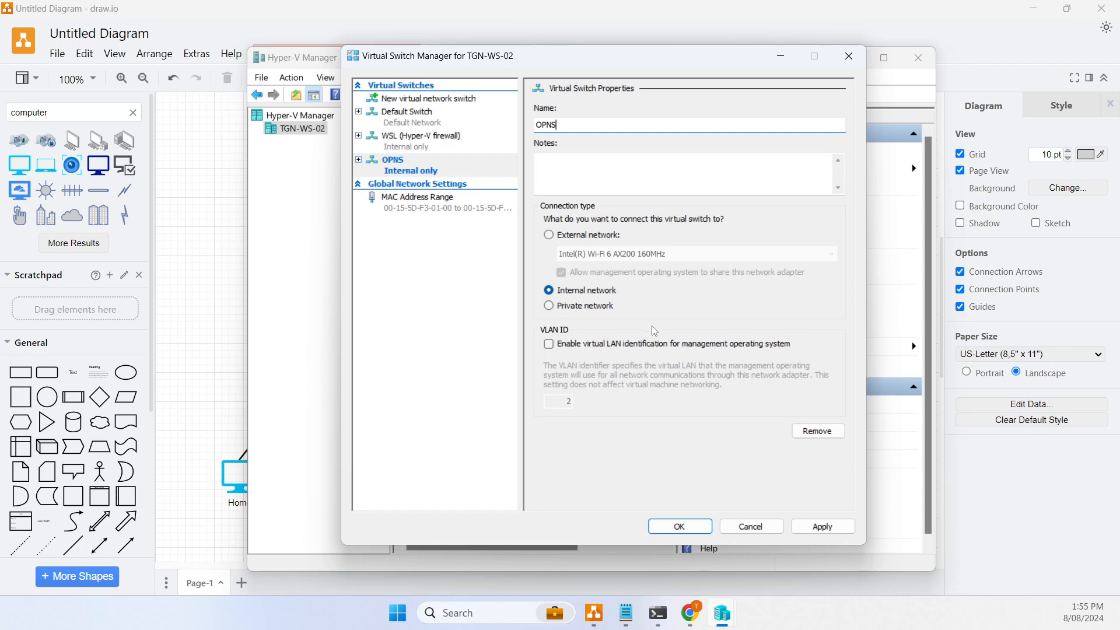
click(680, 526)
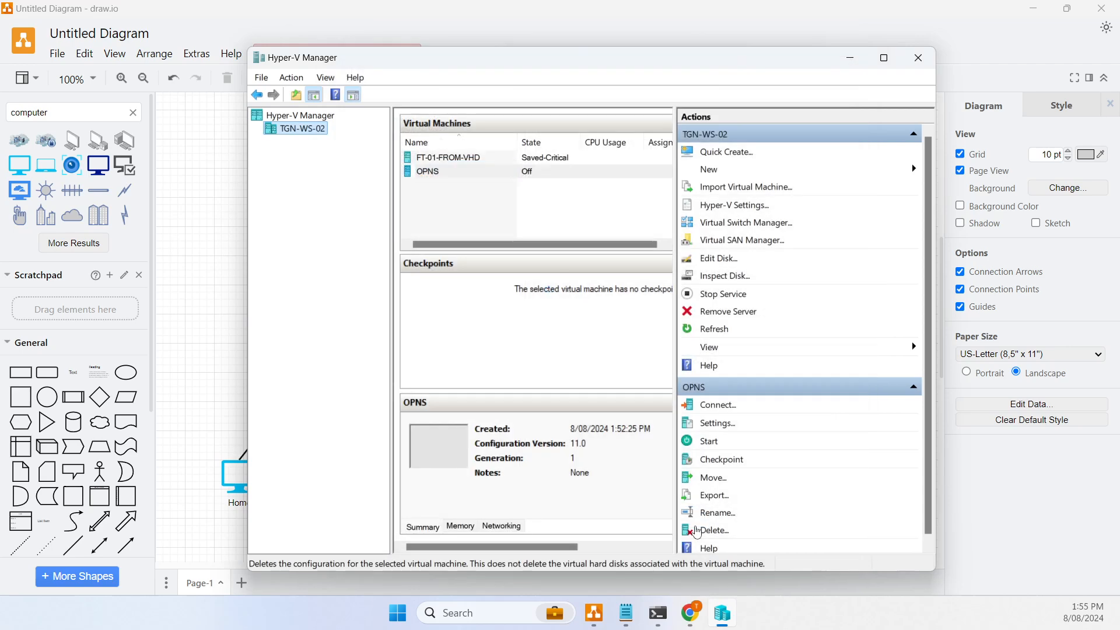
right_click(432, 175)
- Set the OPNS VM's network adapter to the OPNS virtual switch and apply
click(497, 206)
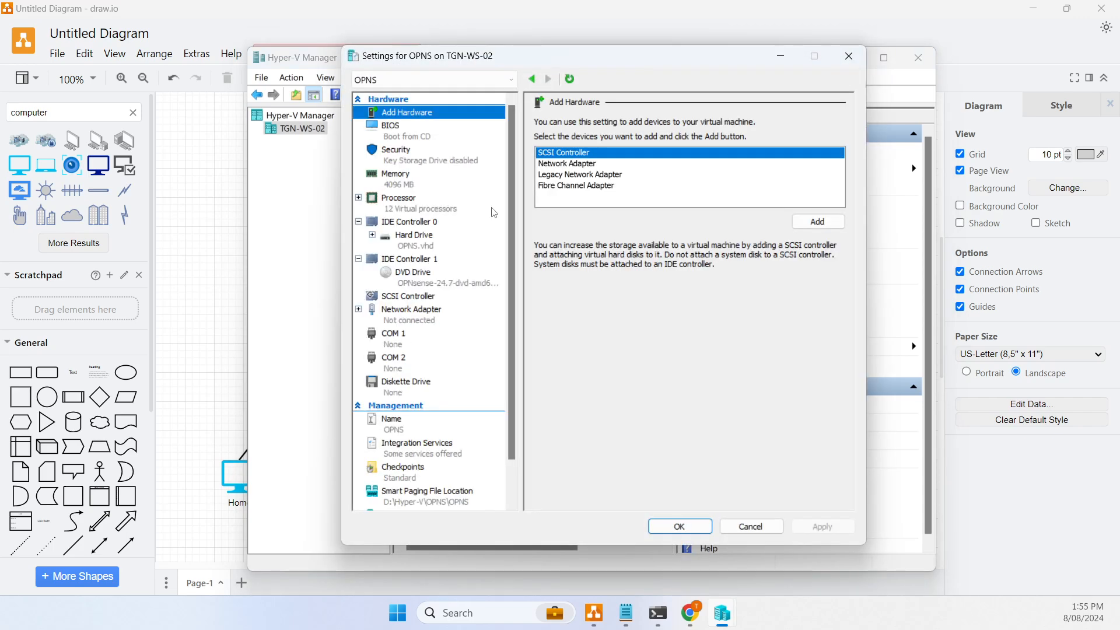
click(426, 315)
click(360, 309)
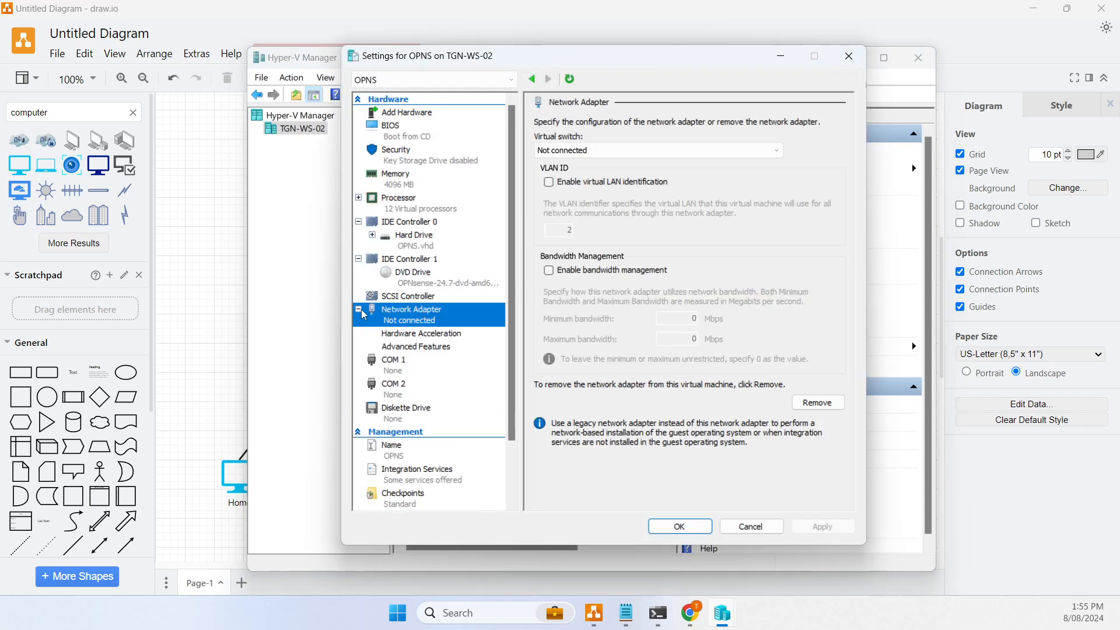
click(630, 150)
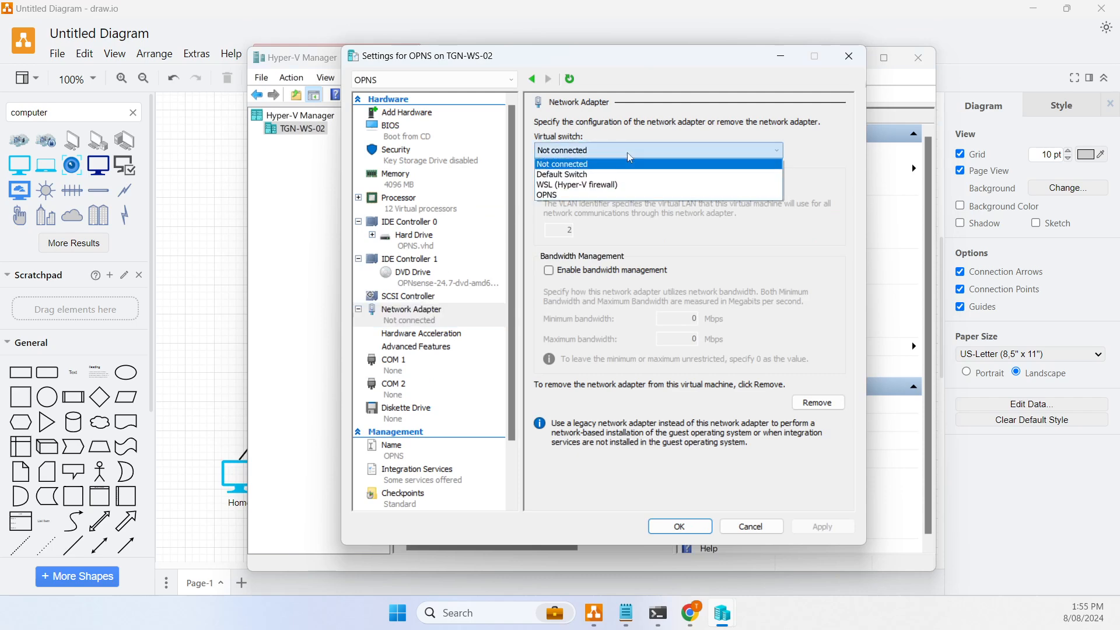
click(561, 194)
click(811, 528)
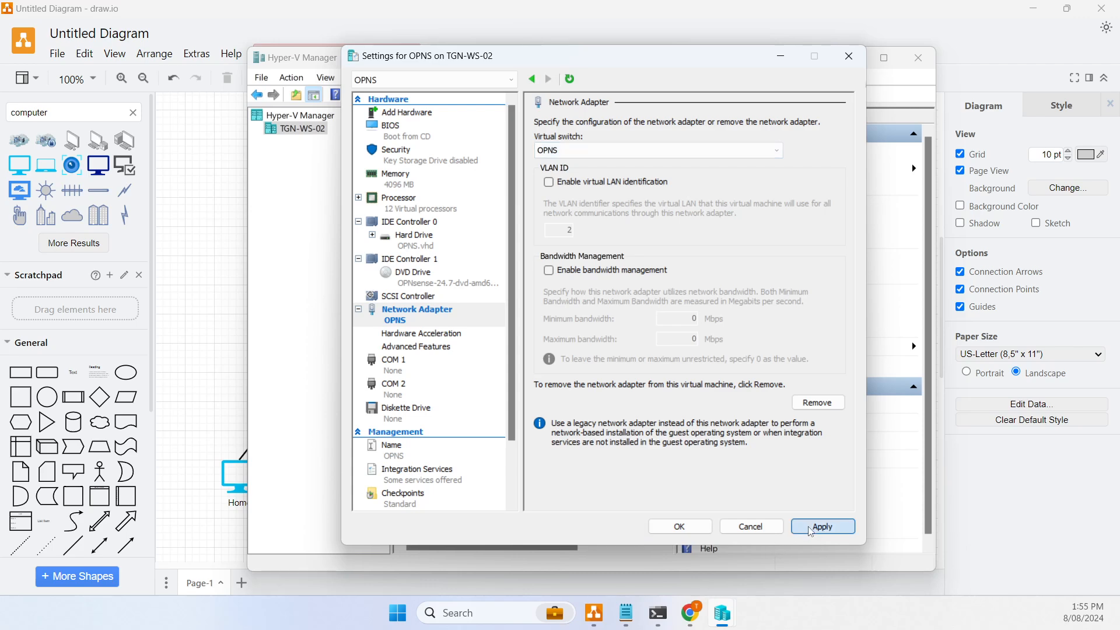
click(681, 527)
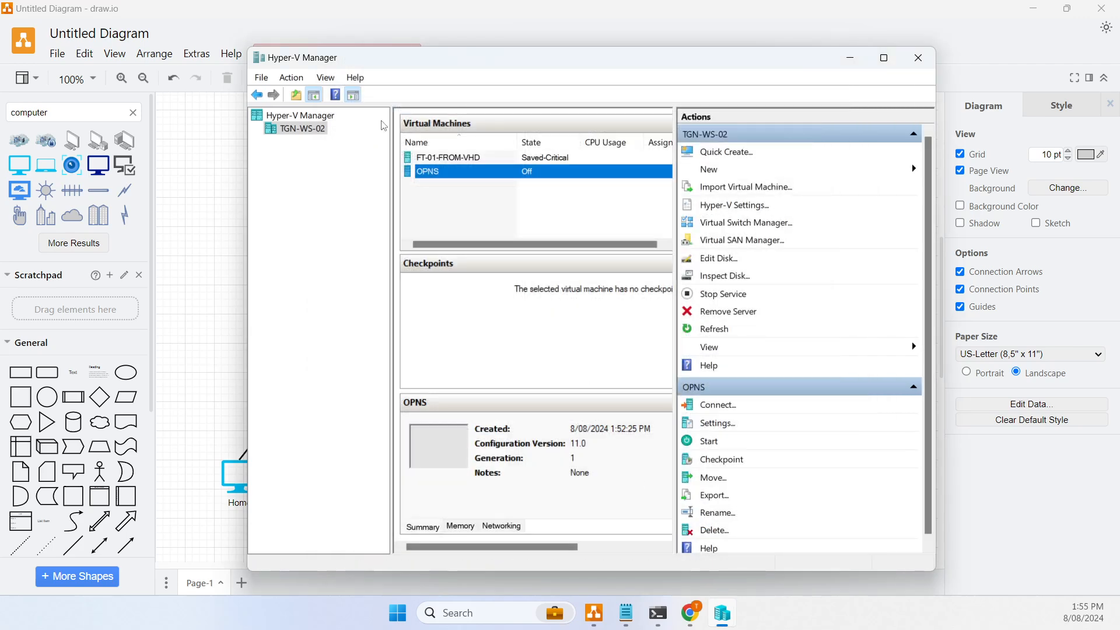
right_click(456, 179)
- Connect to the OPNS VM's console and start the machine
click(508, 191)
click(507, 191)
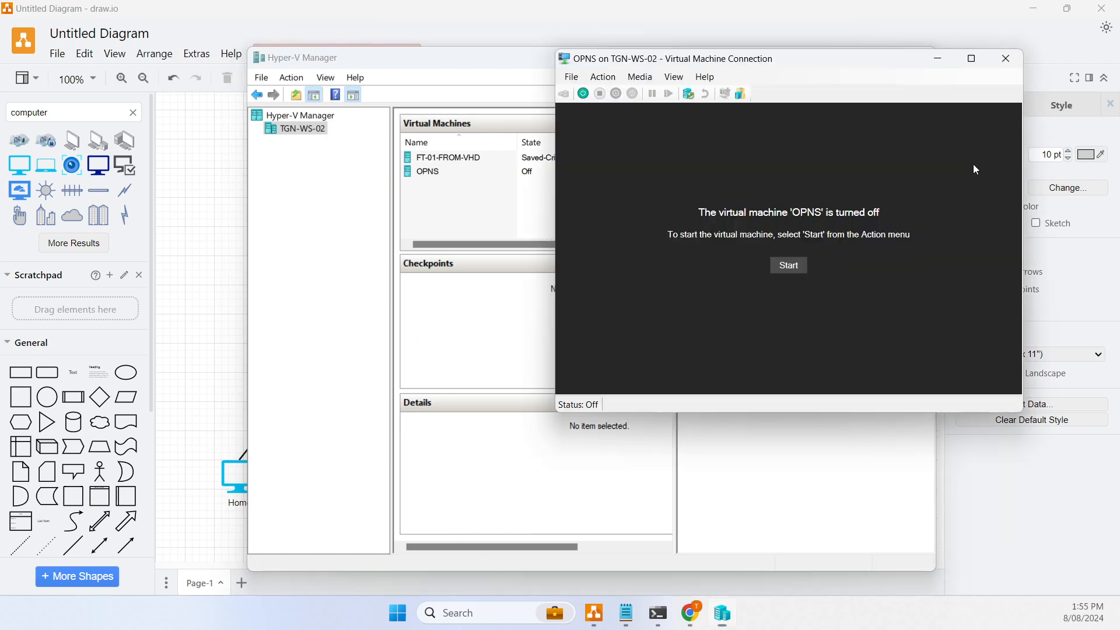
click(797, 267)
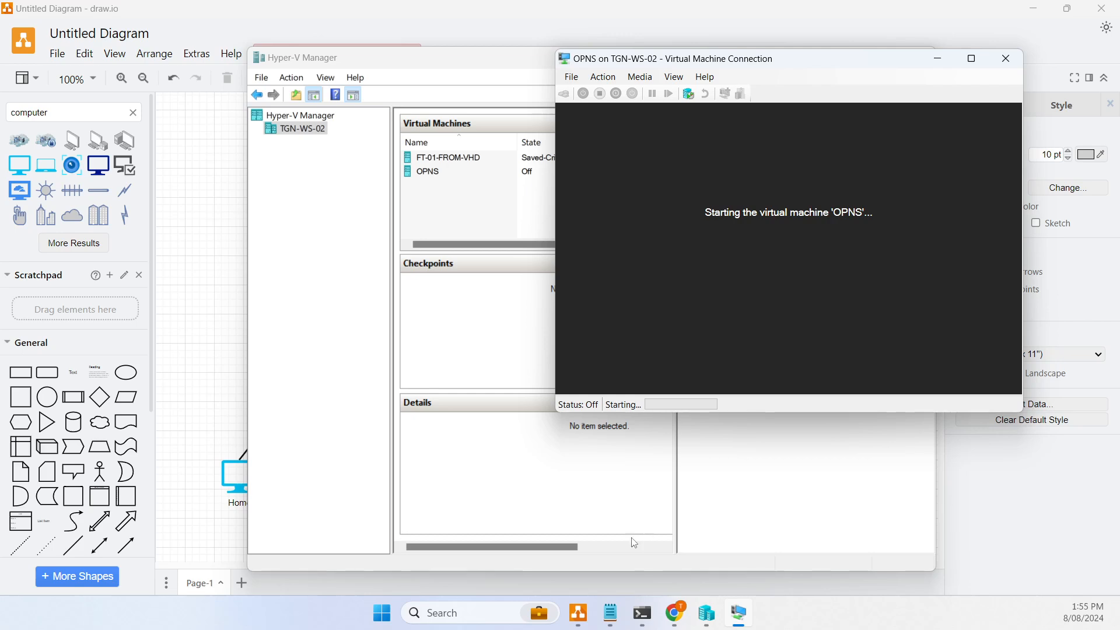
- Search for Control Panel from the taskbar and open it
click(470, 613)
text(cio)
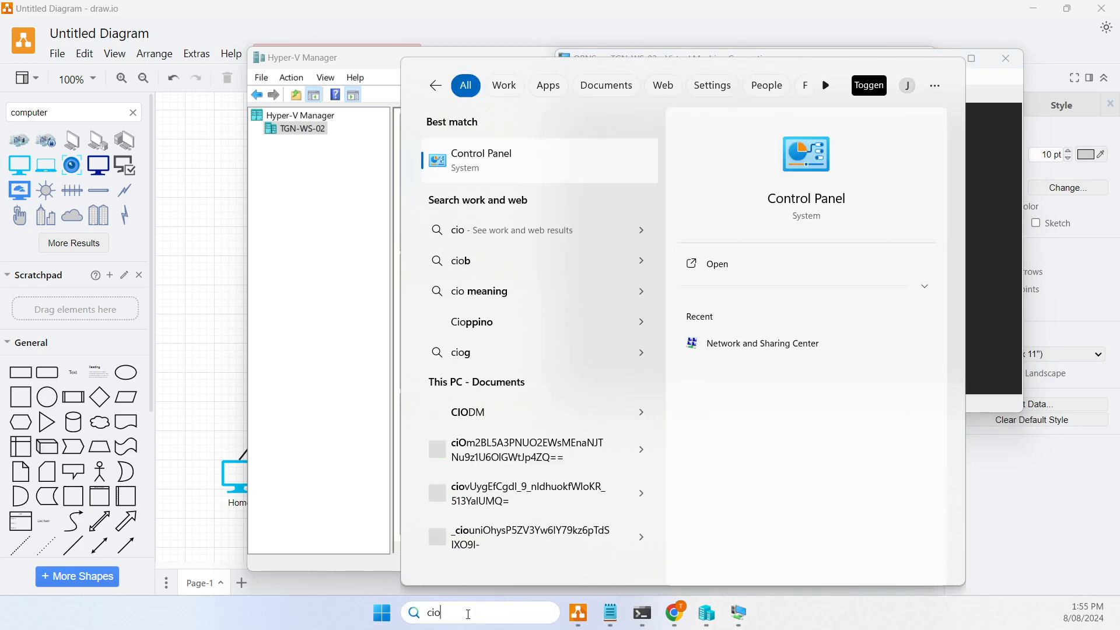
key(BackSpace)
key(BackSpace)
text(onto)
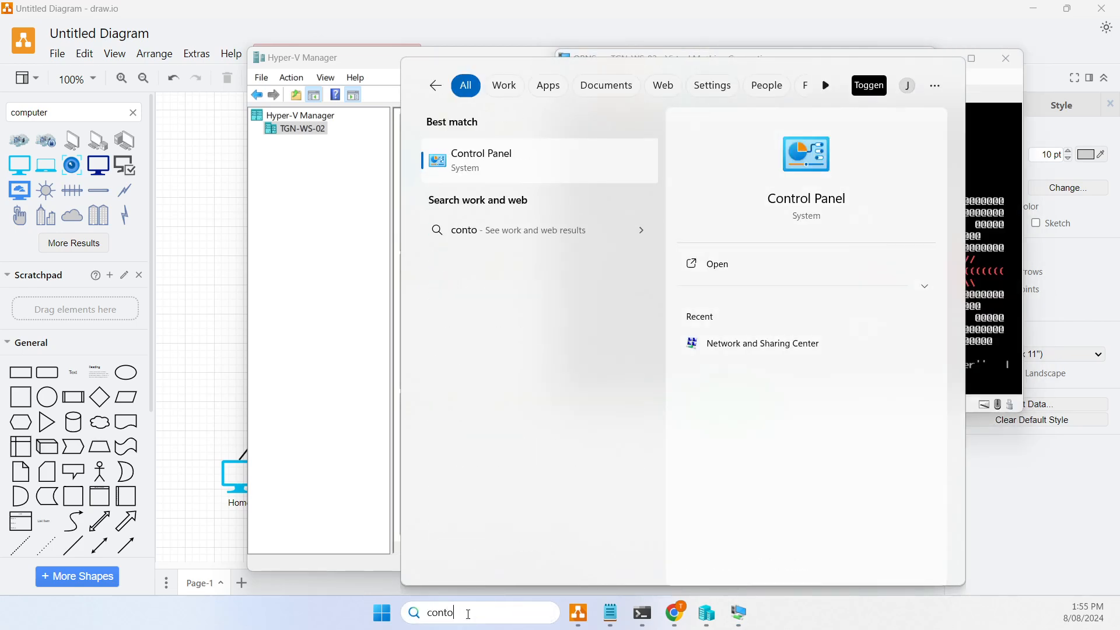
key(BackSpace)
text(ROL)
key(Return)
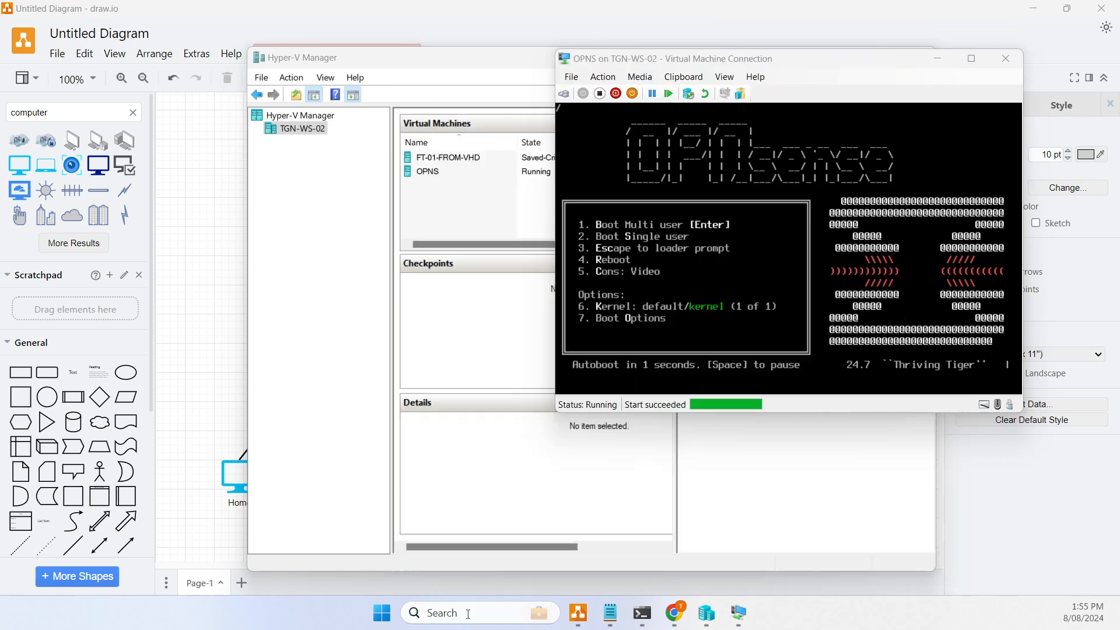
- Open the vEthernet (OPNS) adapter's properties via Network and Sharing Center
click(461, 291)
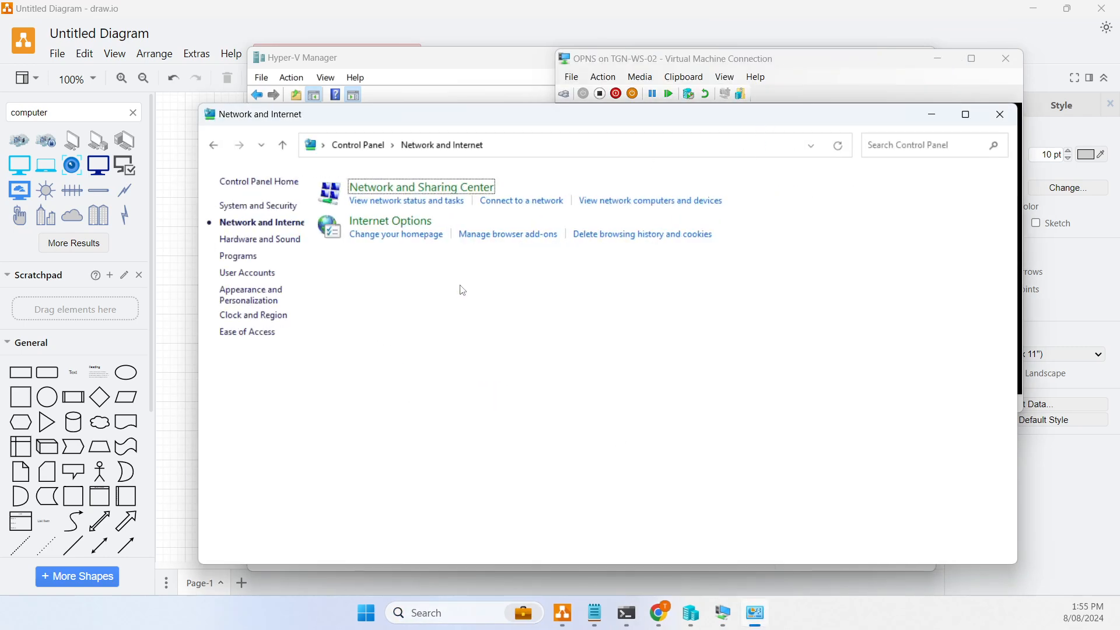
click(475, 193)
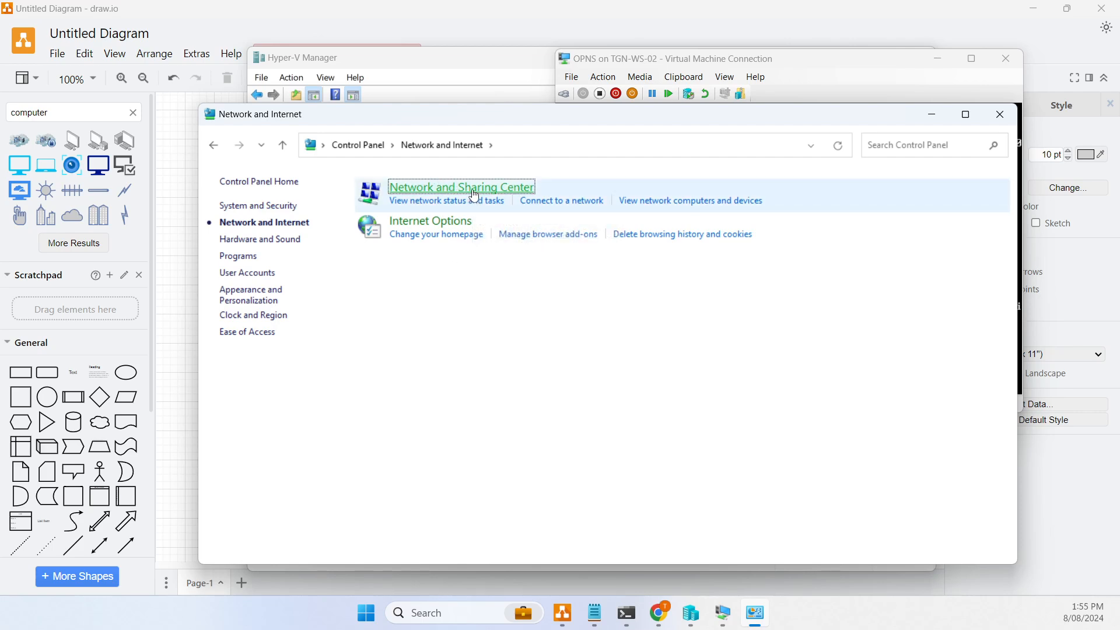
click(260, 208)
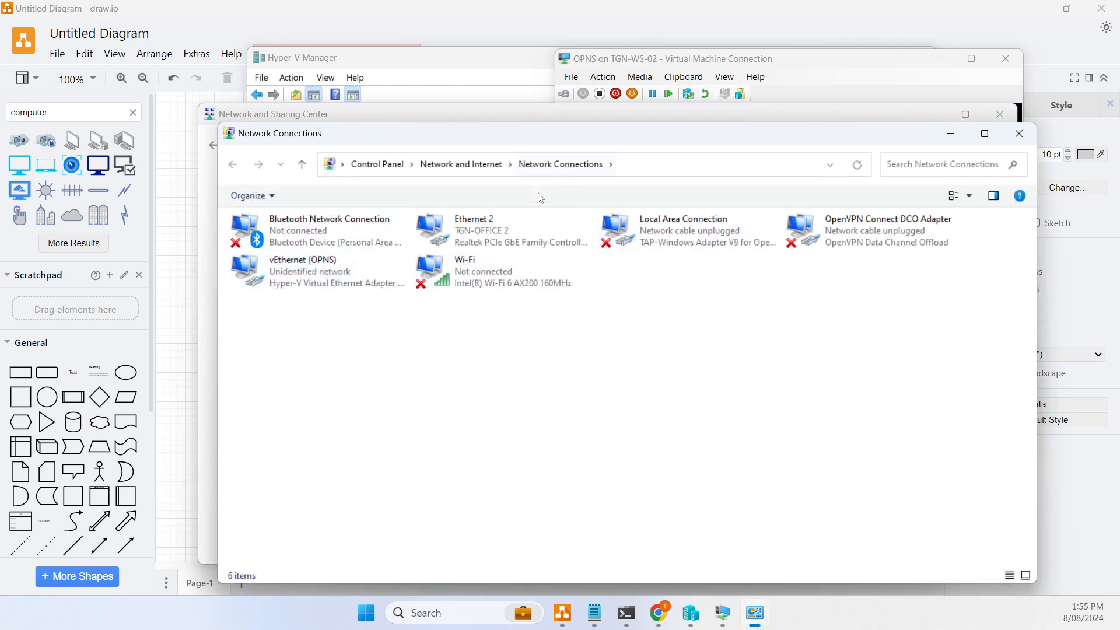
click(278, 287)
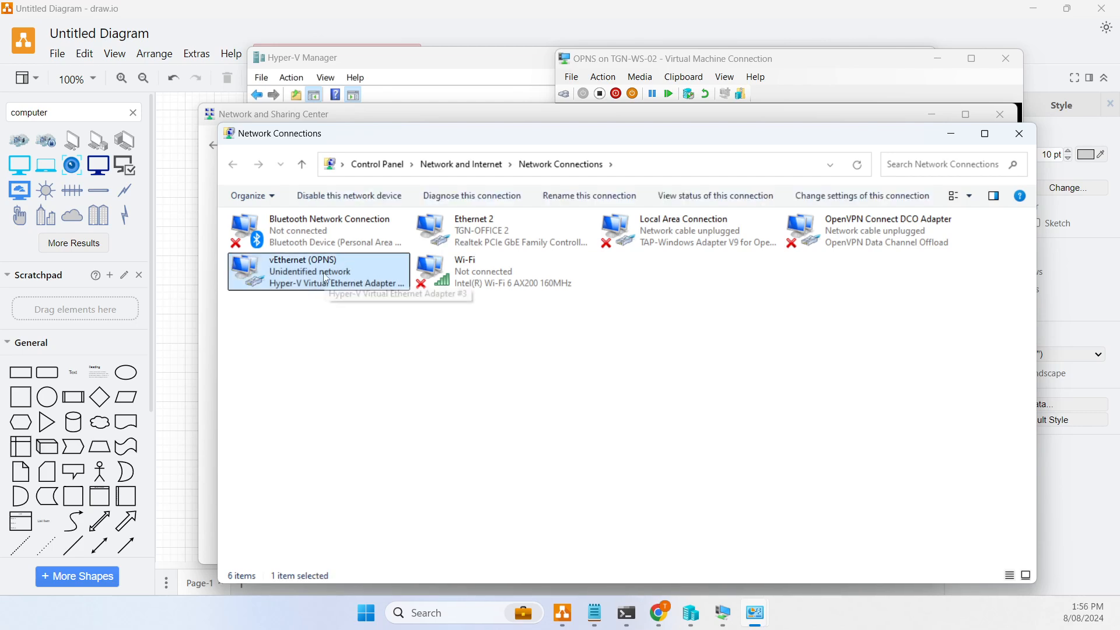
right_click(310, 273)
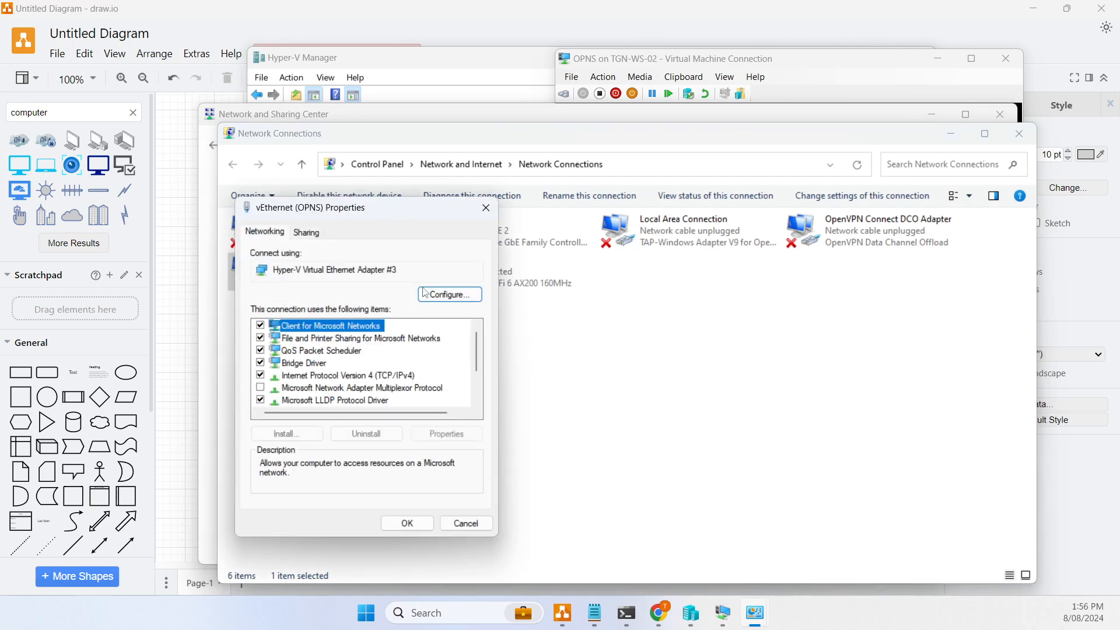
- Give the adapter static IPv4 192.168.1.10 with mask 255.255.255.0 and close the dialogs
click(392, 375)
click(463, 440)
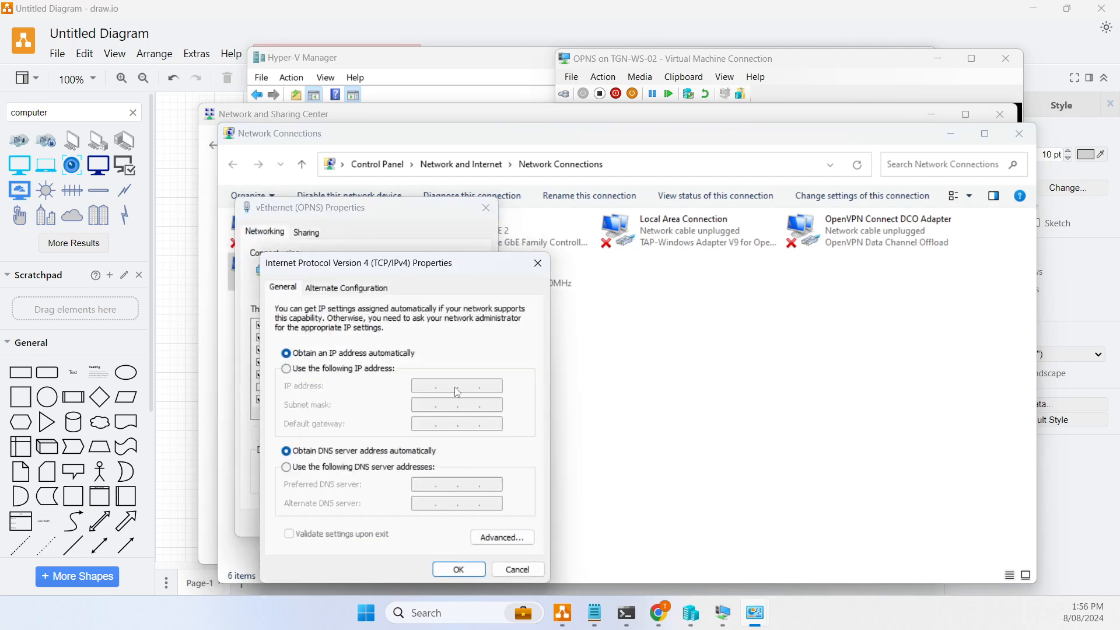
click(414, 379)
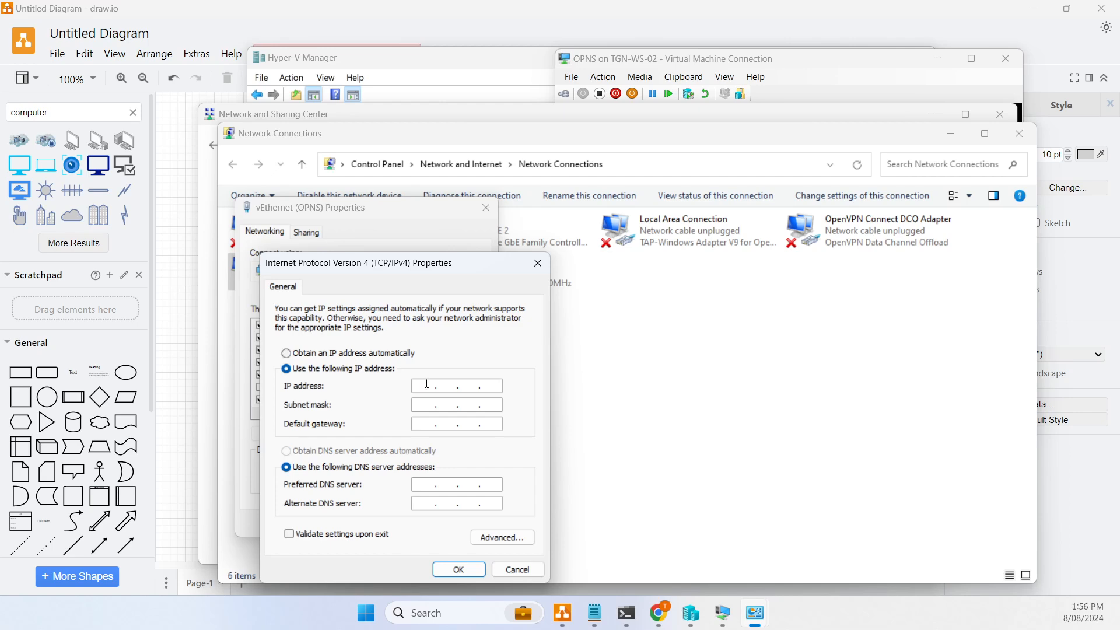
click(427, 385)
text(192 . 168 . 1 . 10)
key(Tab)
click(466, 573)
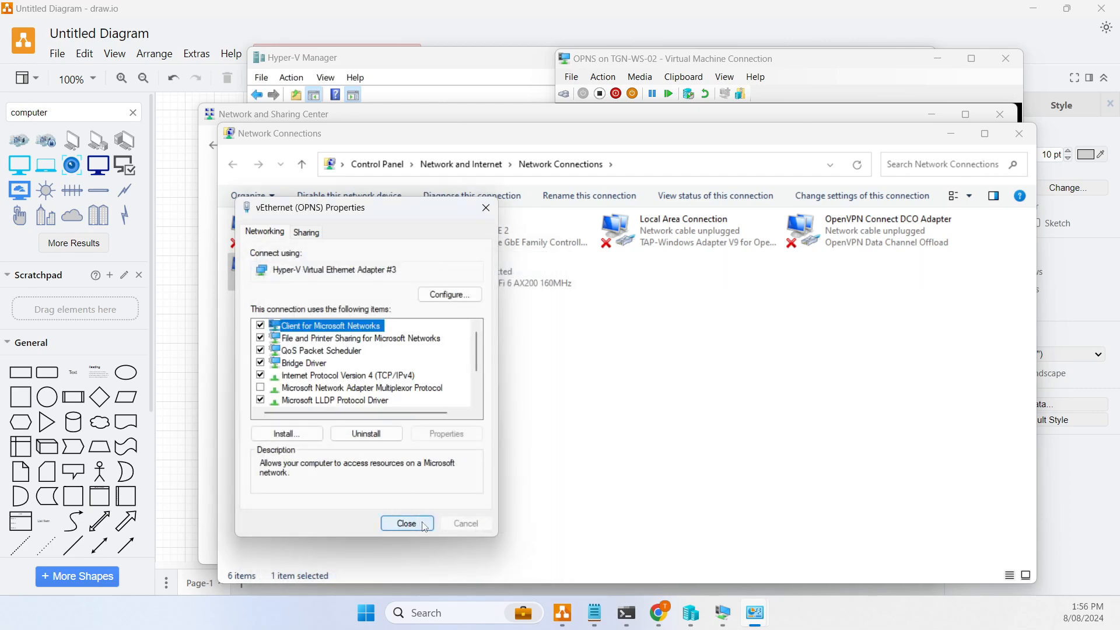
click(415, 522)
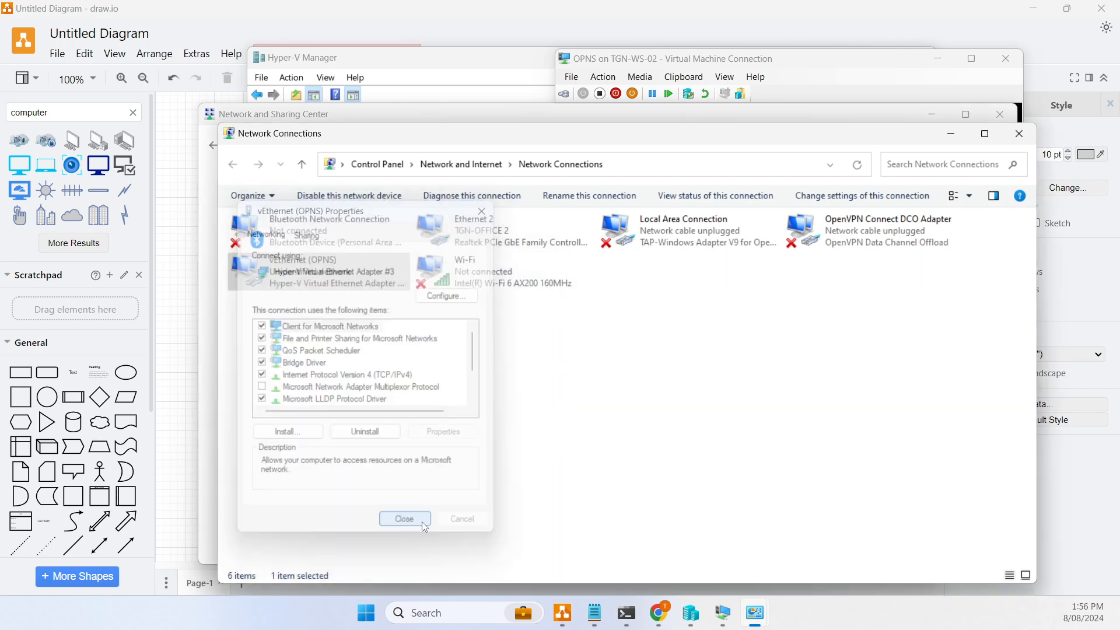
click(1021, 134)
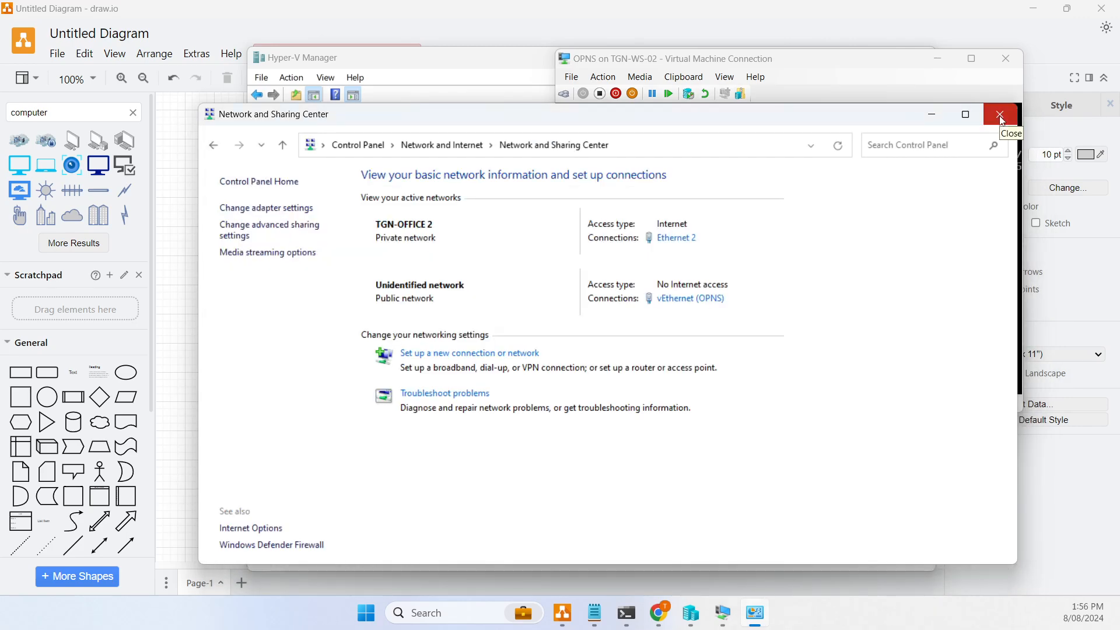
- Close Network and Sharing Center and log in to the OPNsense console as installer with its password
click(1002, 118)
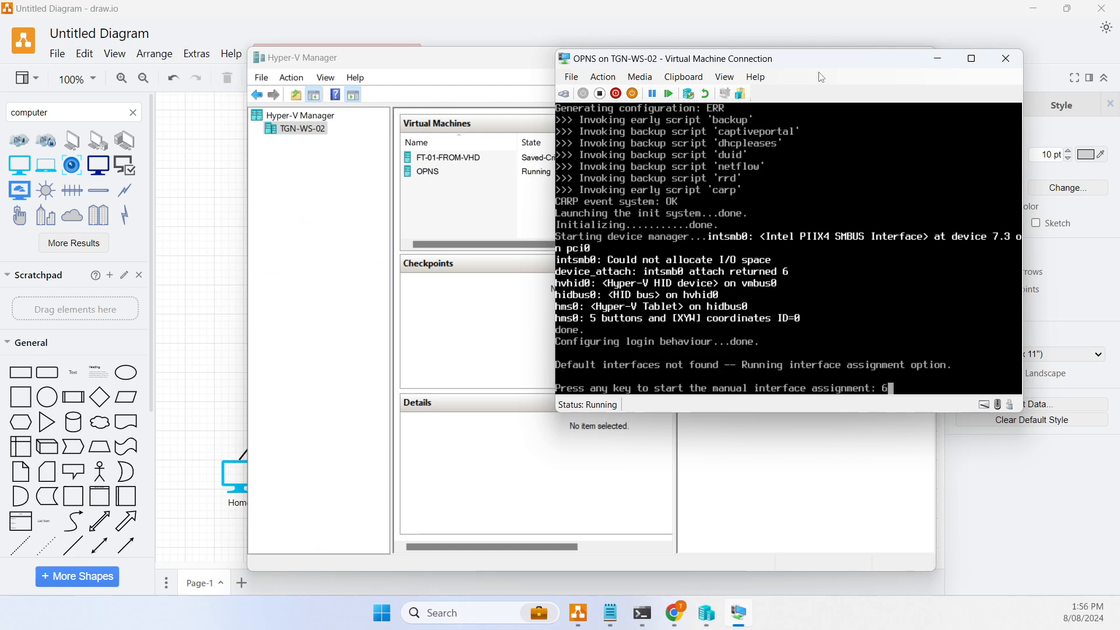
drag(843, 61, 744, 58)
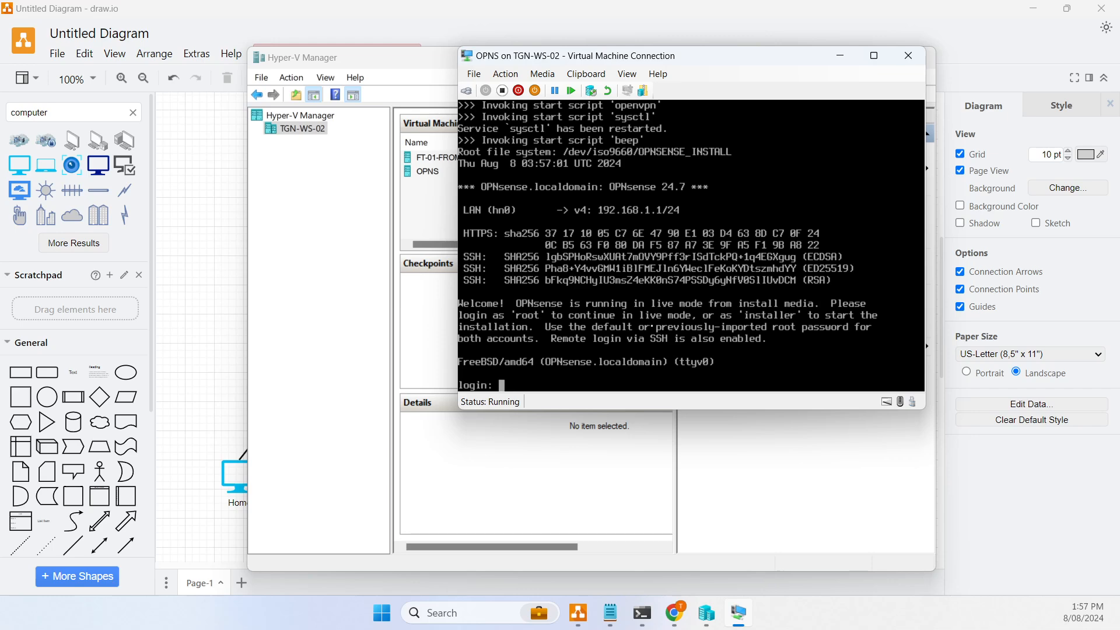
text(installer)
key(Return)
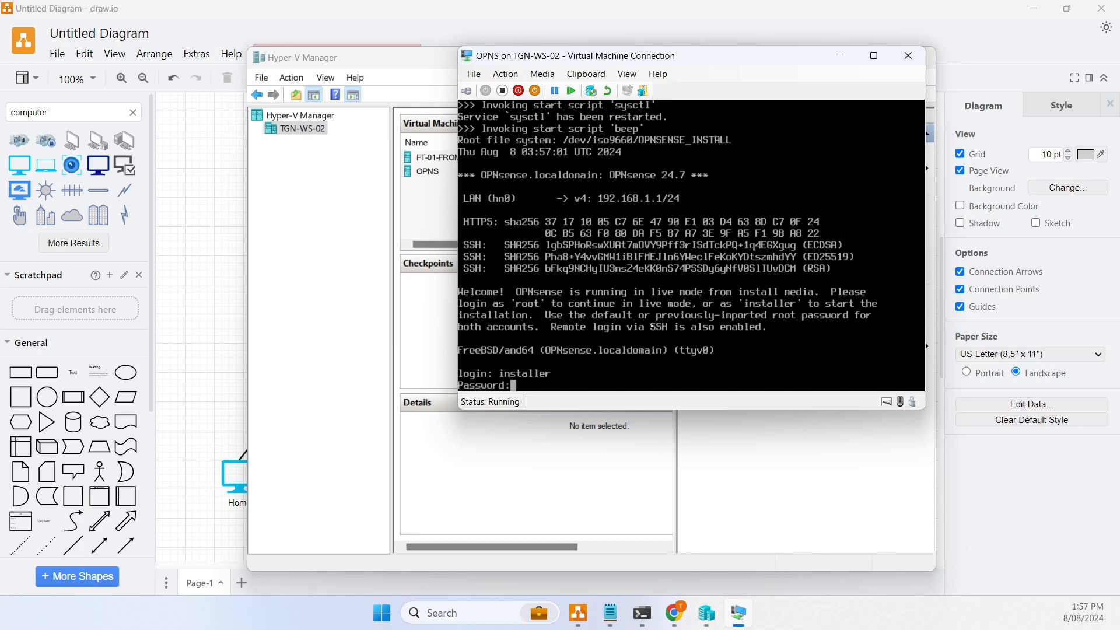
key(Return)
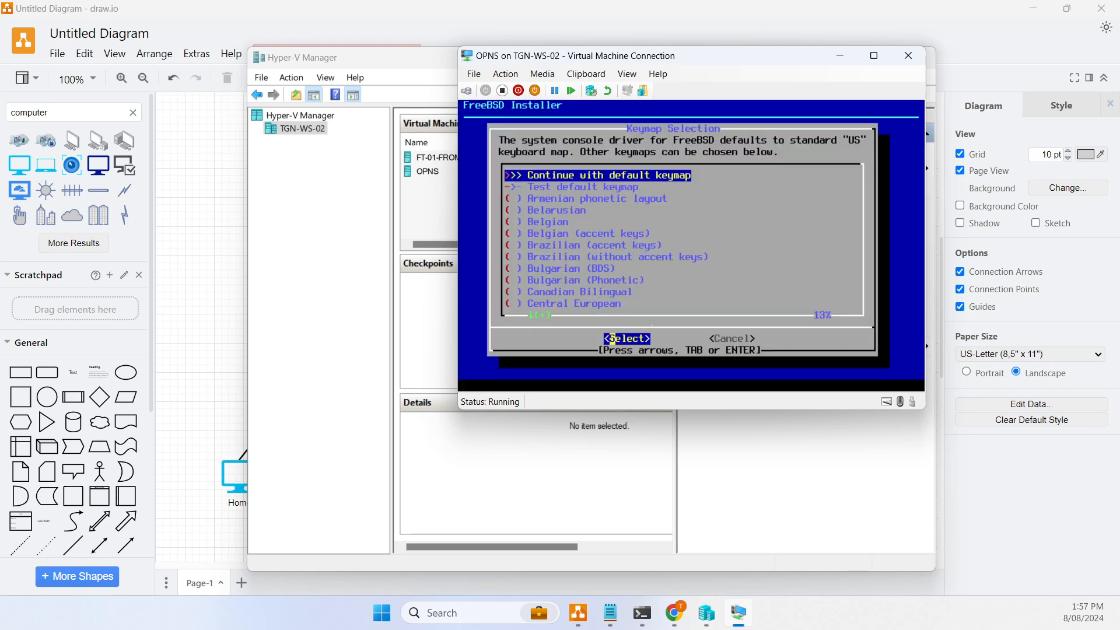
- Keep the default keymap and install OPNsense via ZFS stripe on da0, confirming the wipe
key(Return)
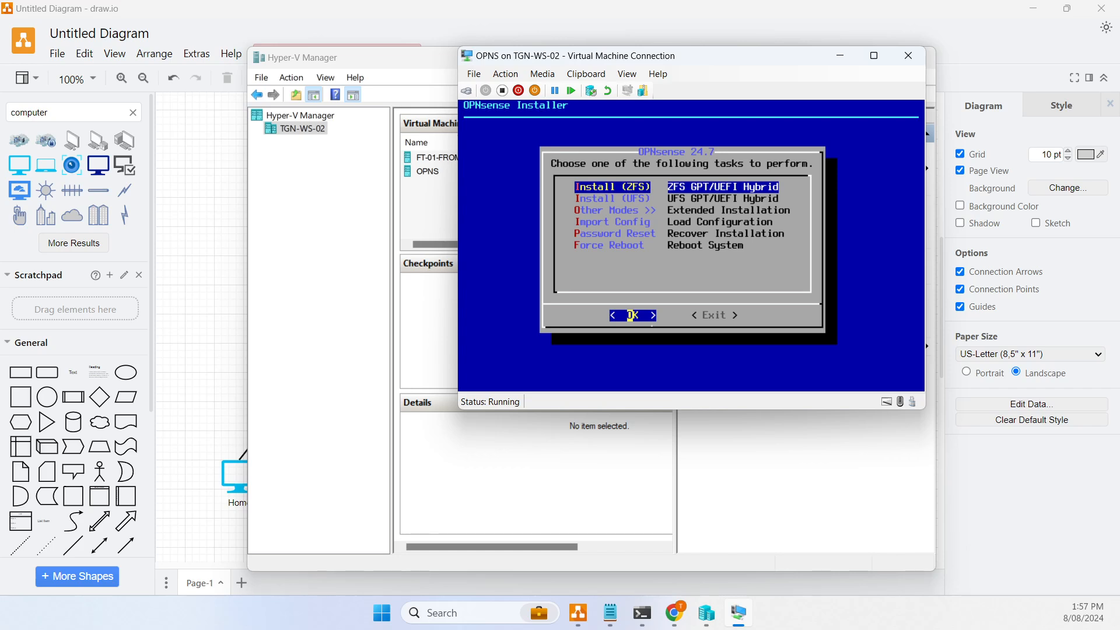
key(Return)
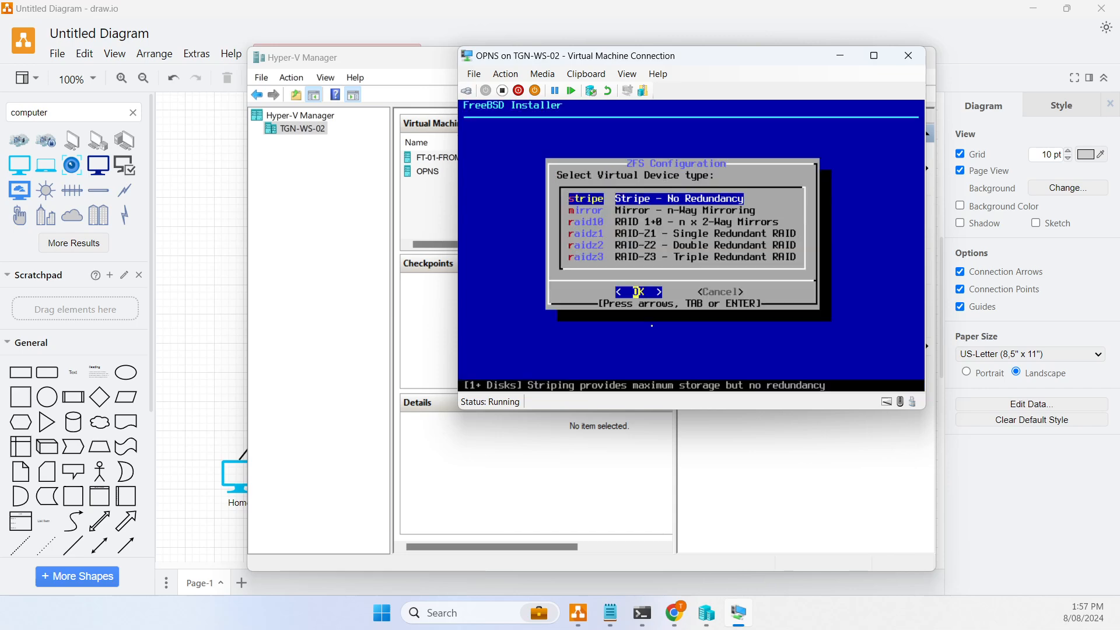
key(Return)
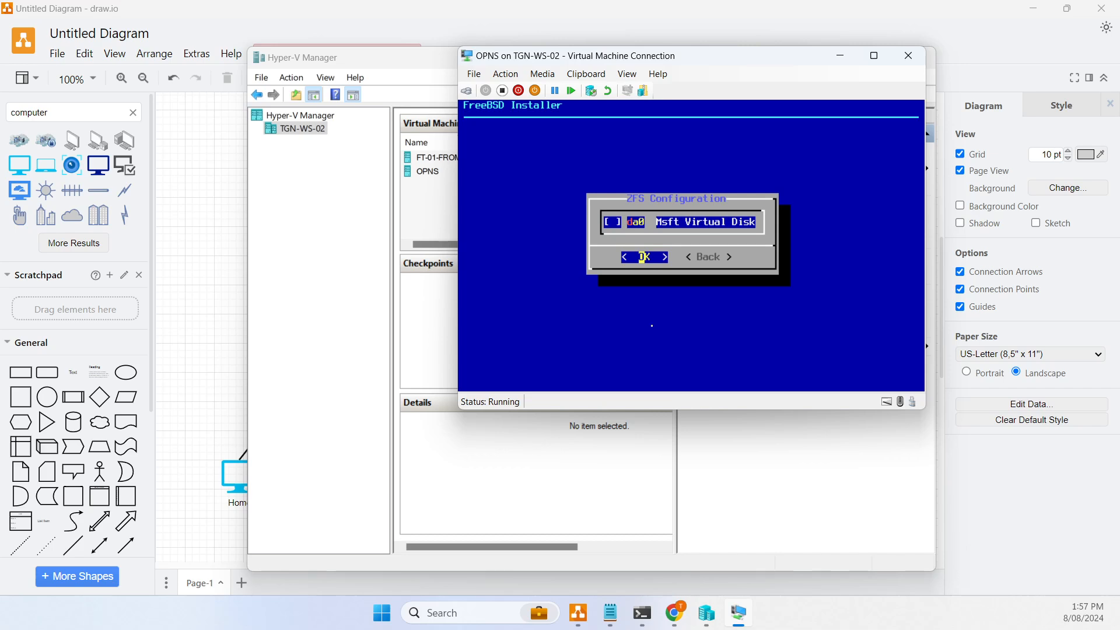
key(Tab)
key(Tab)
key(Return)
key(Tab)
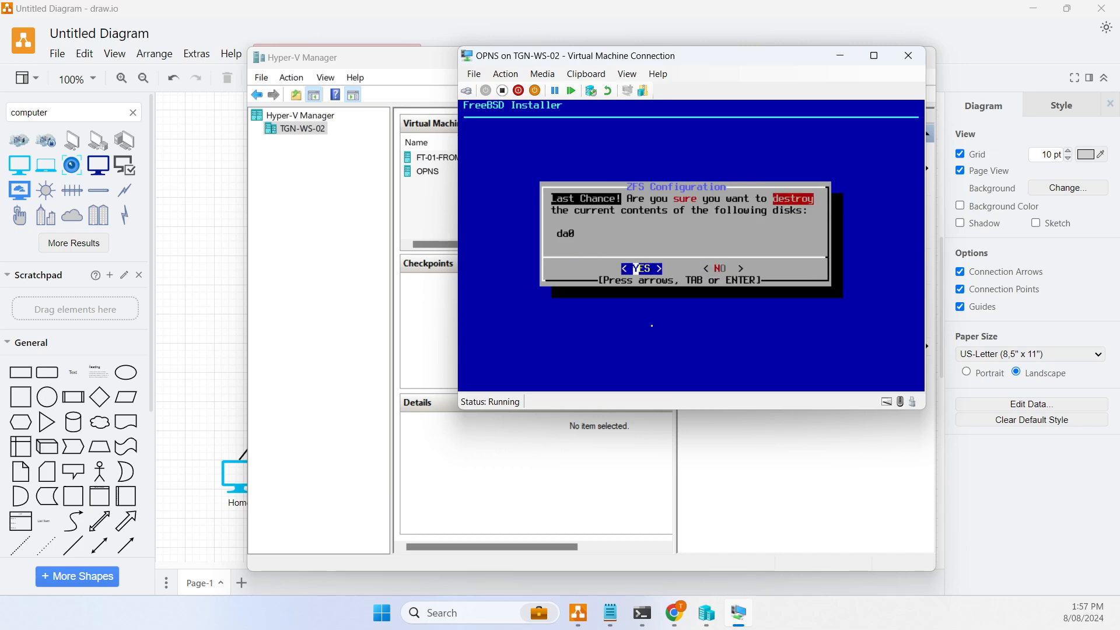
key(Return)
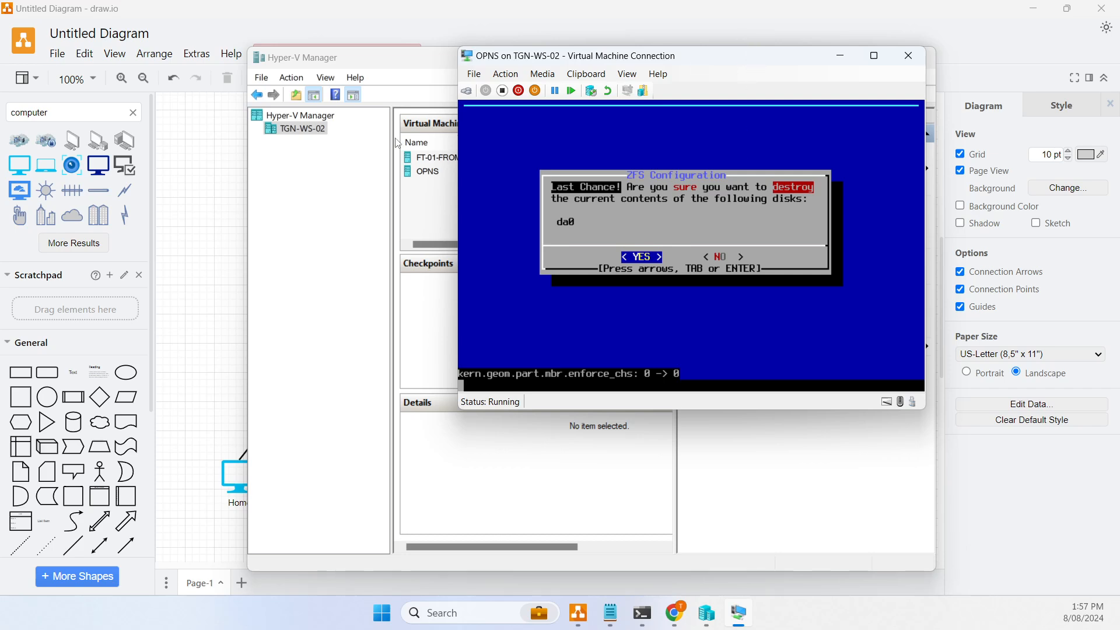
key(Return)
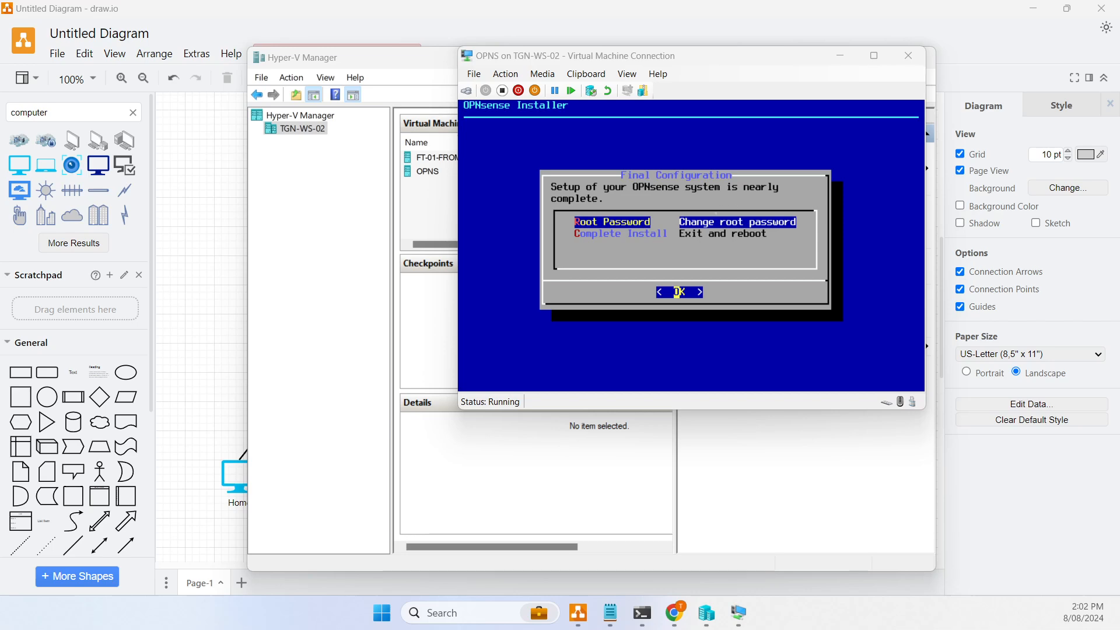
click(726, 215)
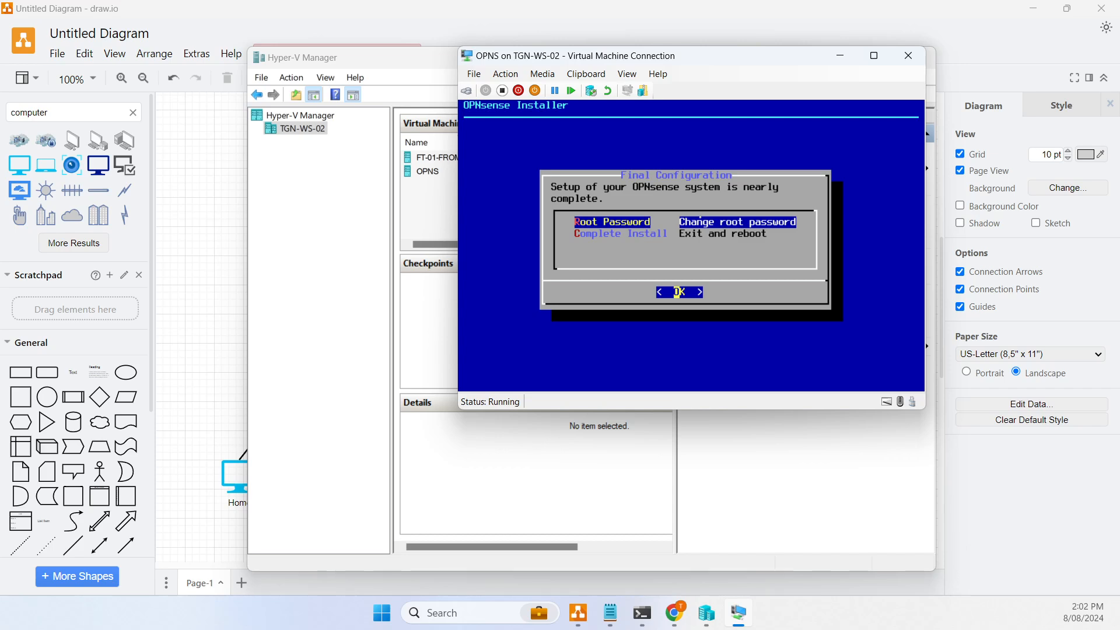
- Eject the OPNsense-24.7-dvd-amd64.iso installer from the VM's DVD drive
click(542, 74)
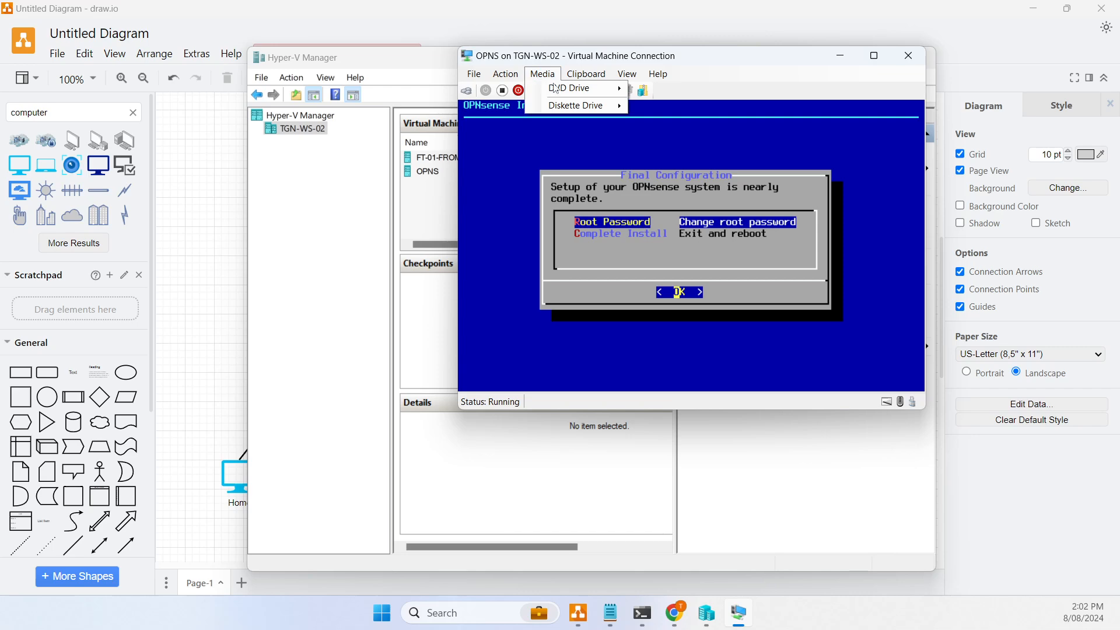
mouse_move(574, 95)
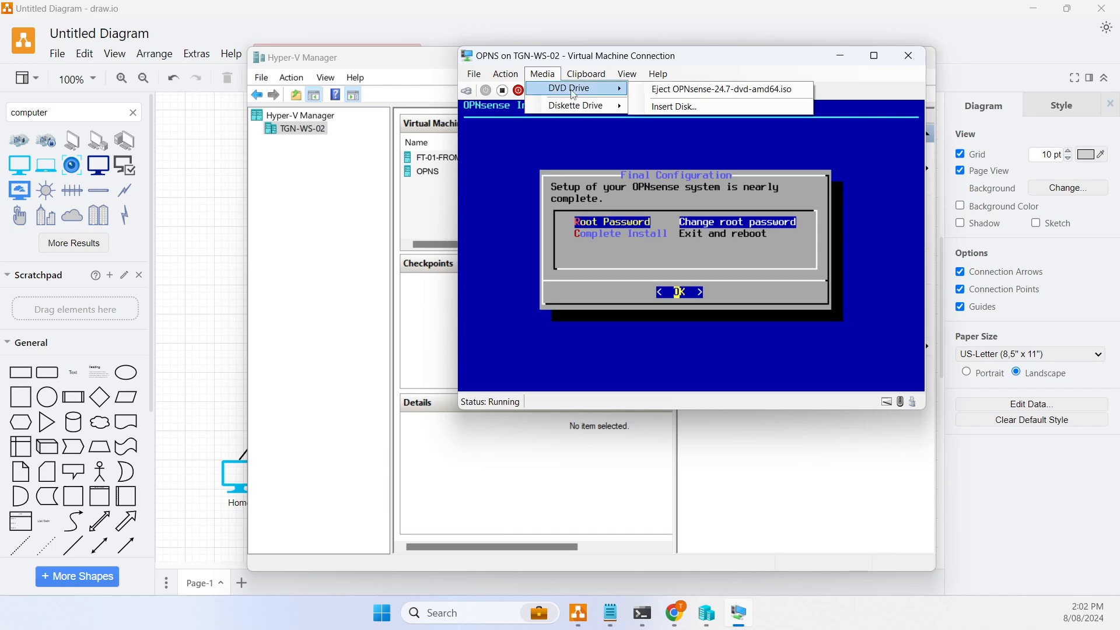
click(704, 91)
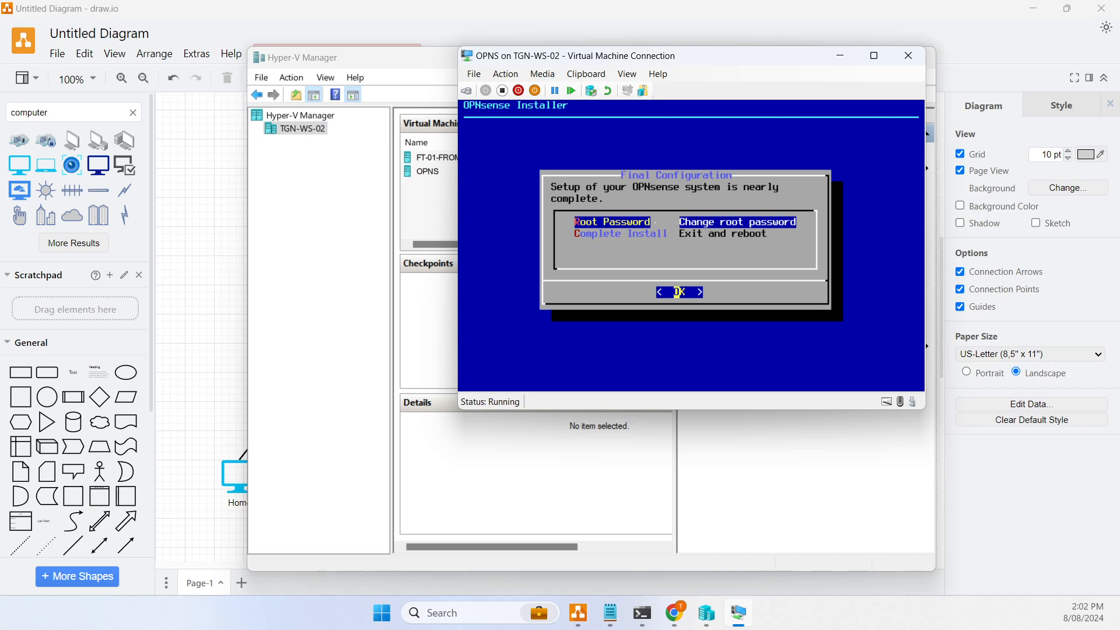
- Choose Complete Install so OPNsense reboots to its login prompt, then bring up the Azure portal
key(Down)
key(Return)
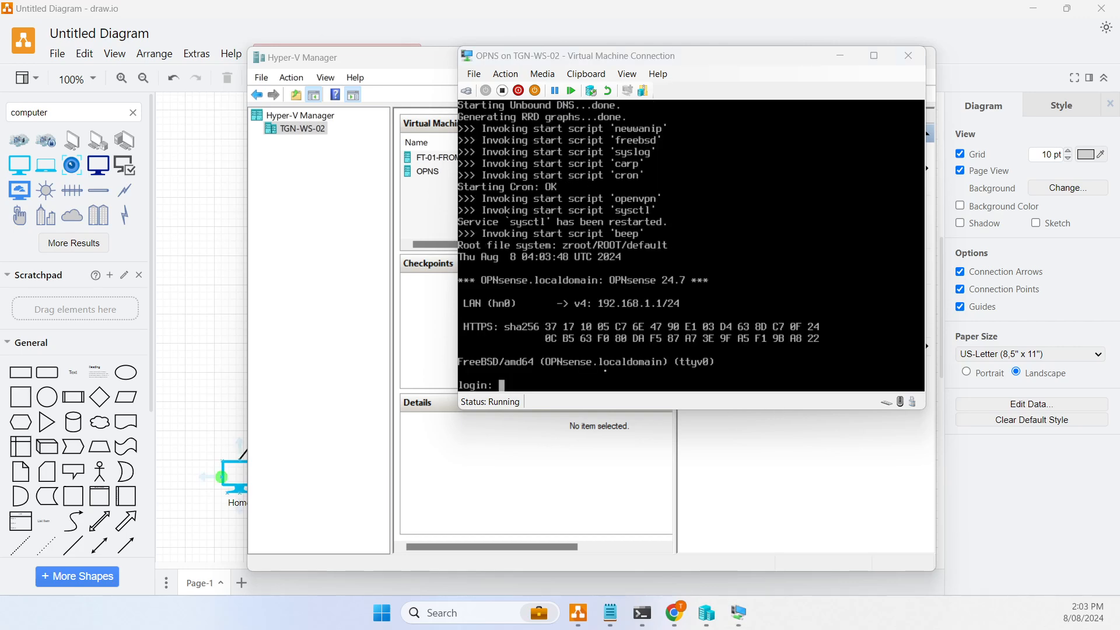
click(675, 613)
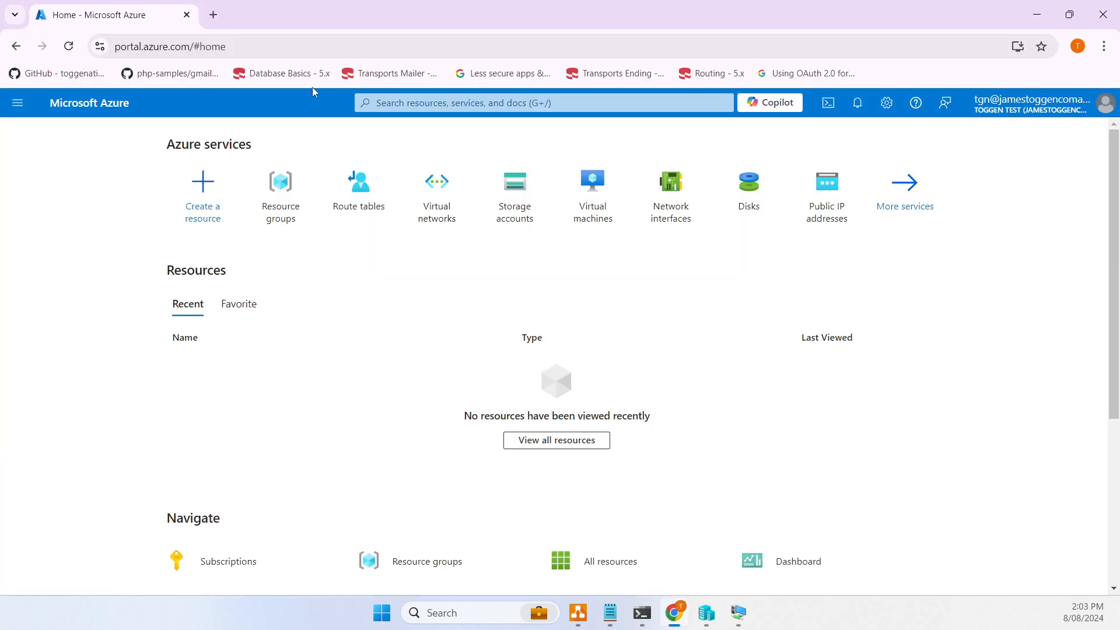
click(213, 15)
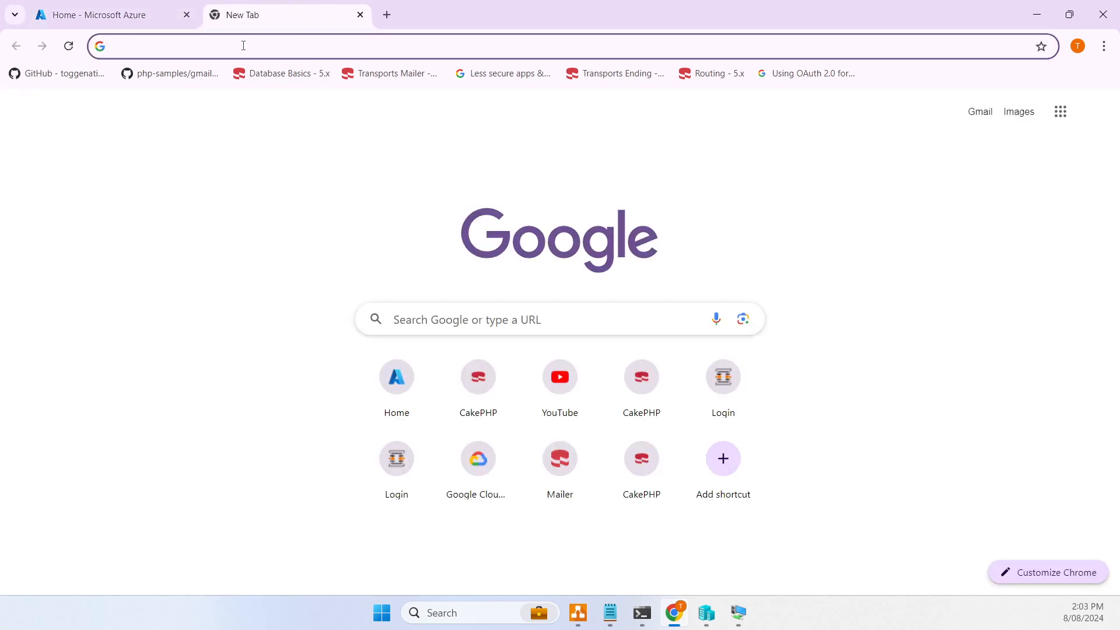
text(http://)
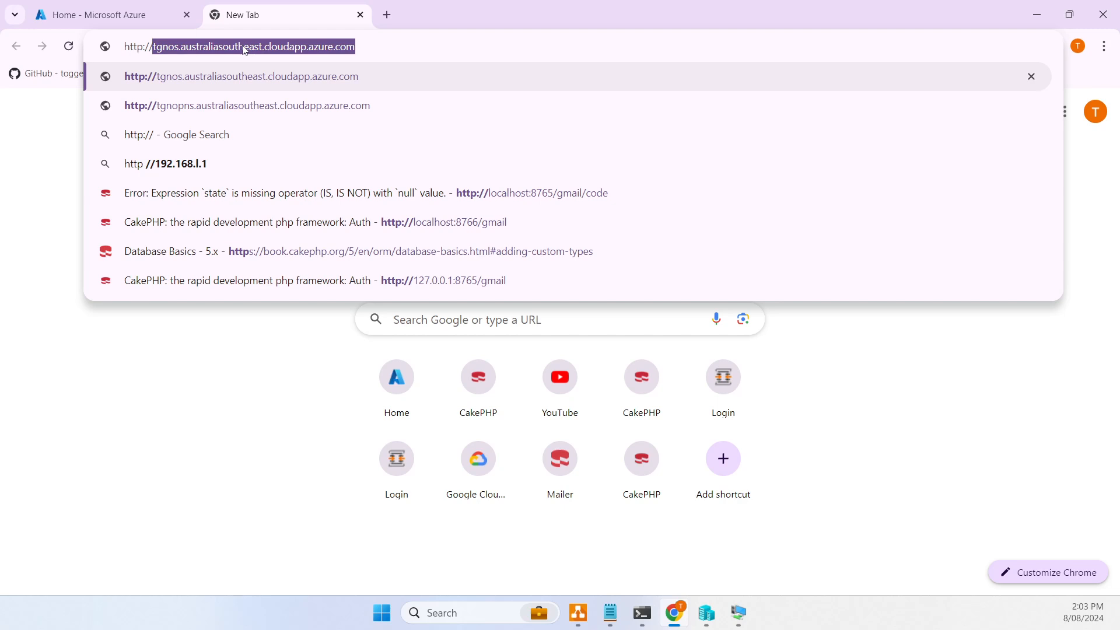
text(192.168.1.1)
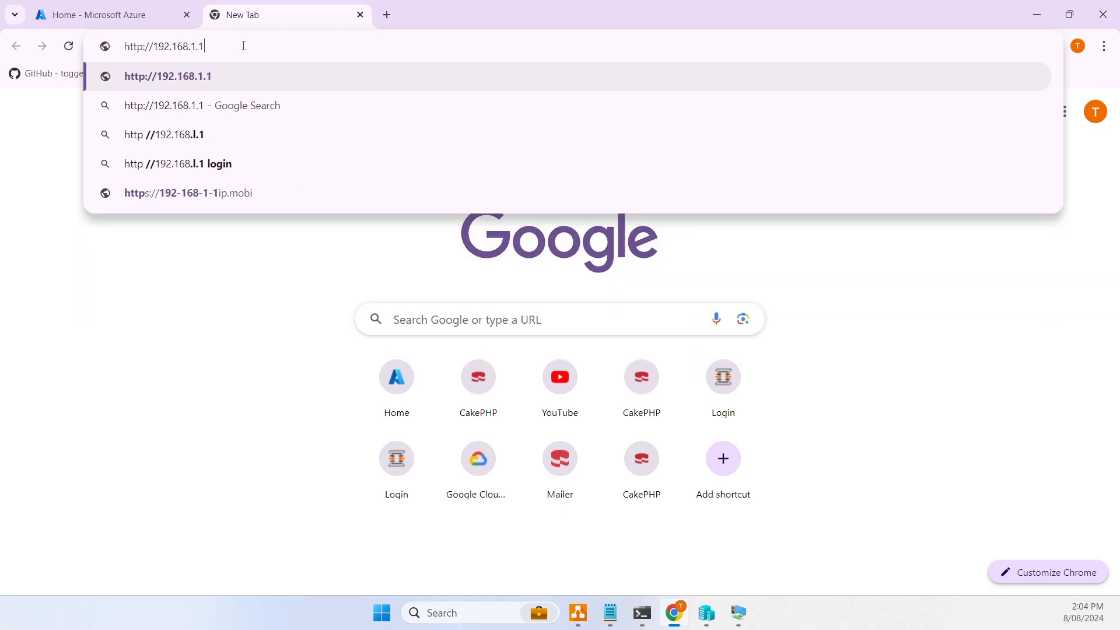
key(Return)
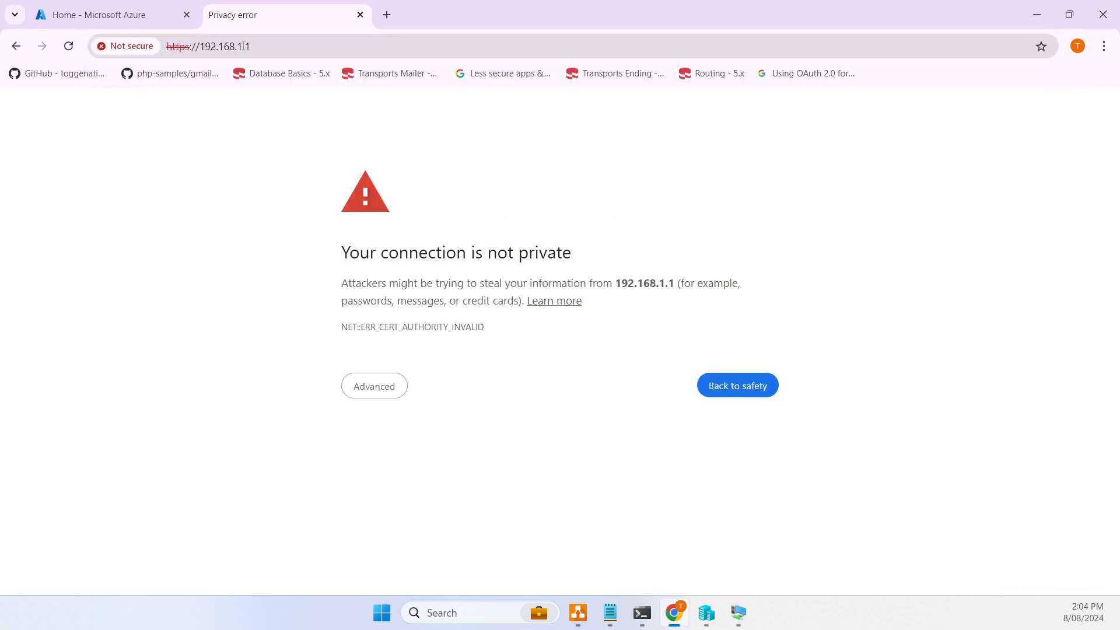
click(372, 386)
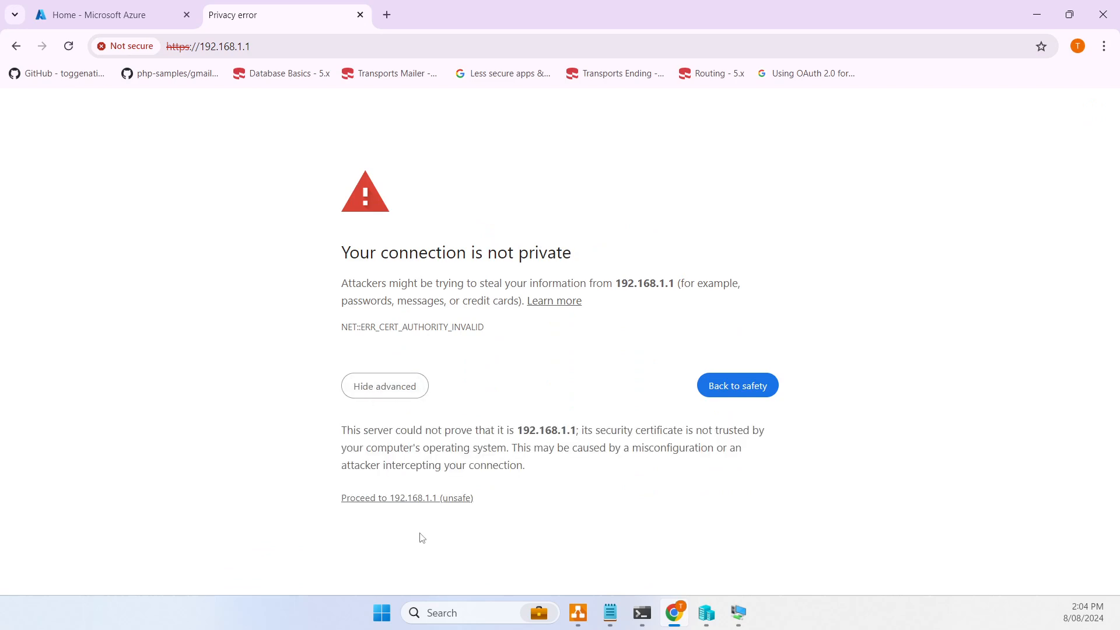
click(416, 498)
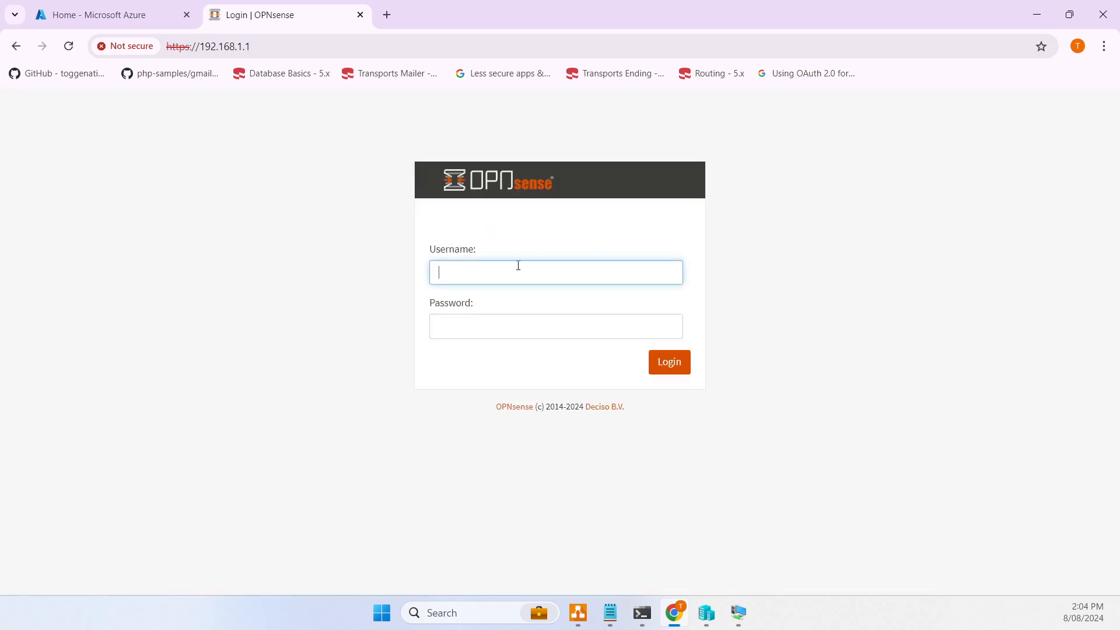
text(root)
key(Tab)
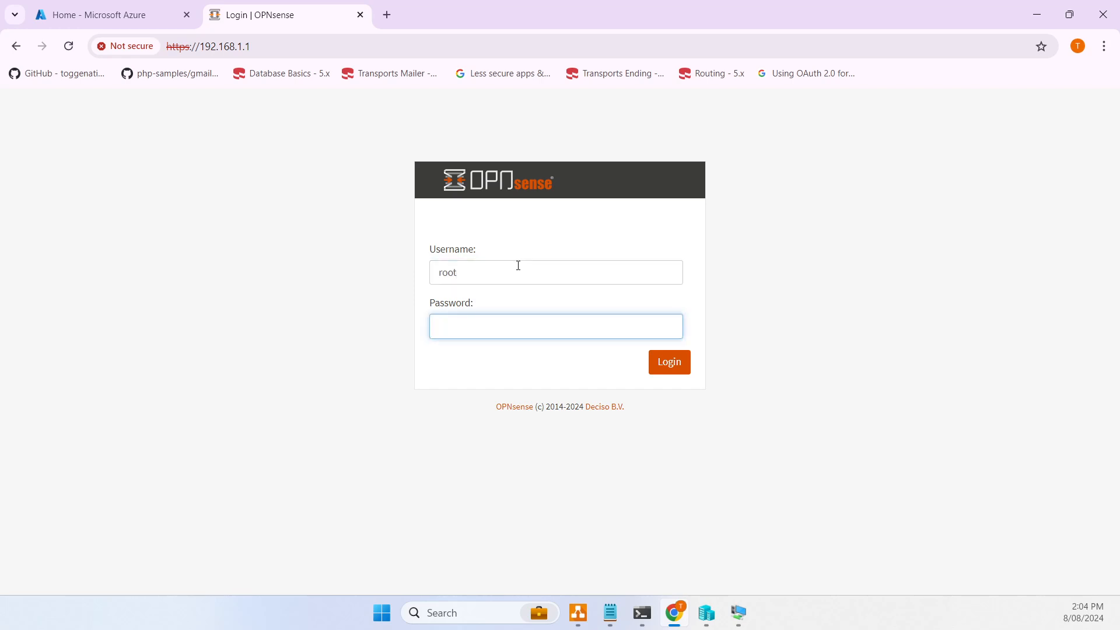
text(••••••)
key(Return)
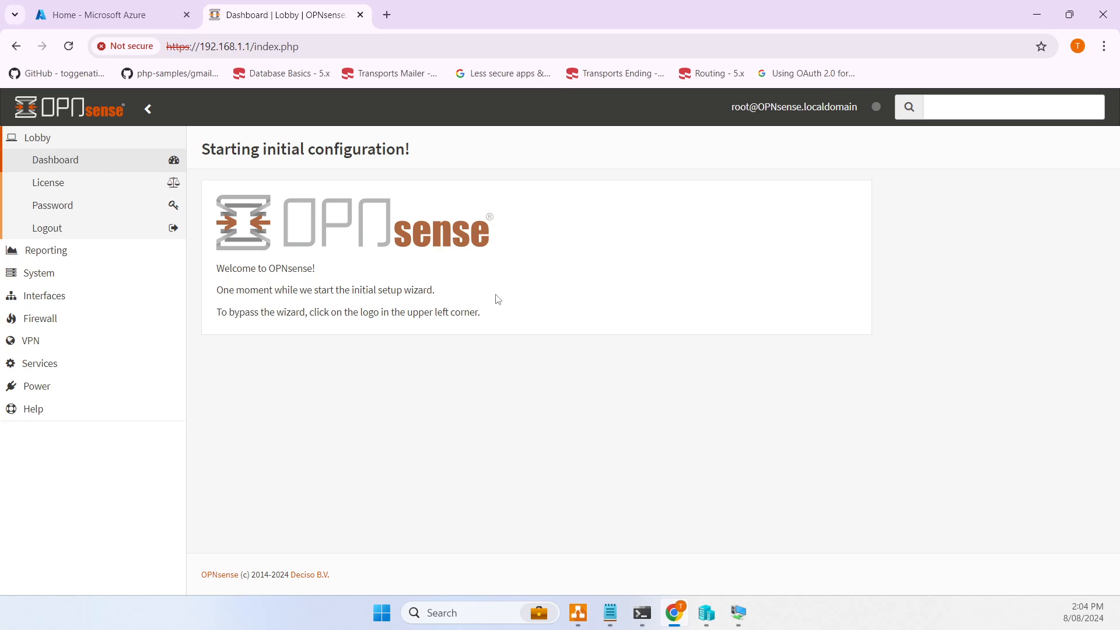
- Advance the setup wizard and set the timezone to Australia/Melbourne
click(646, 243)
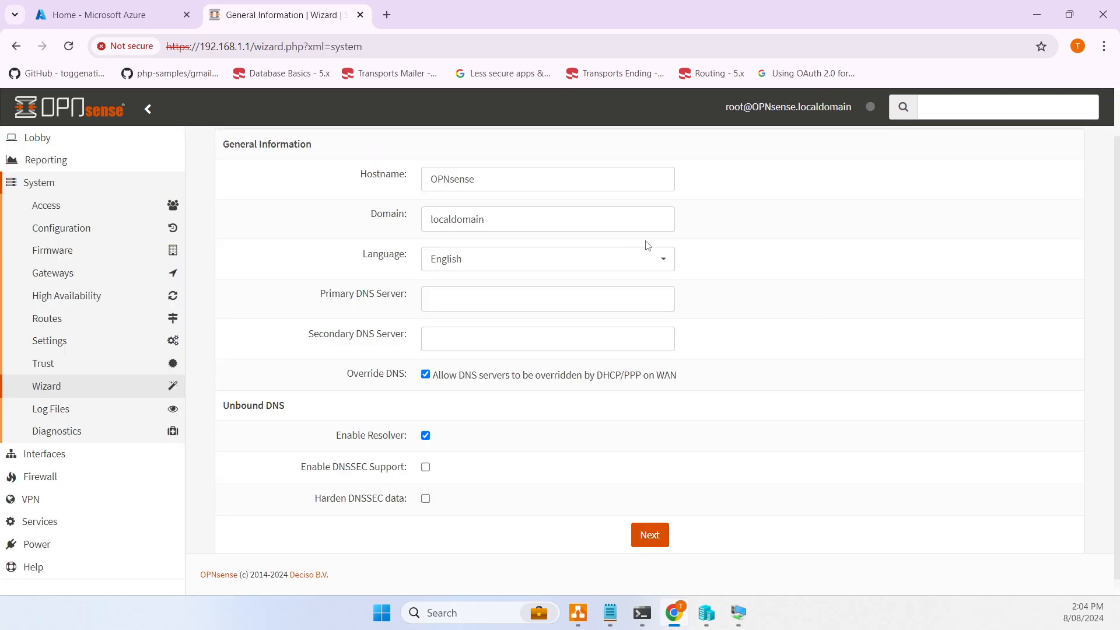
scroll(543, 296, down, 1)
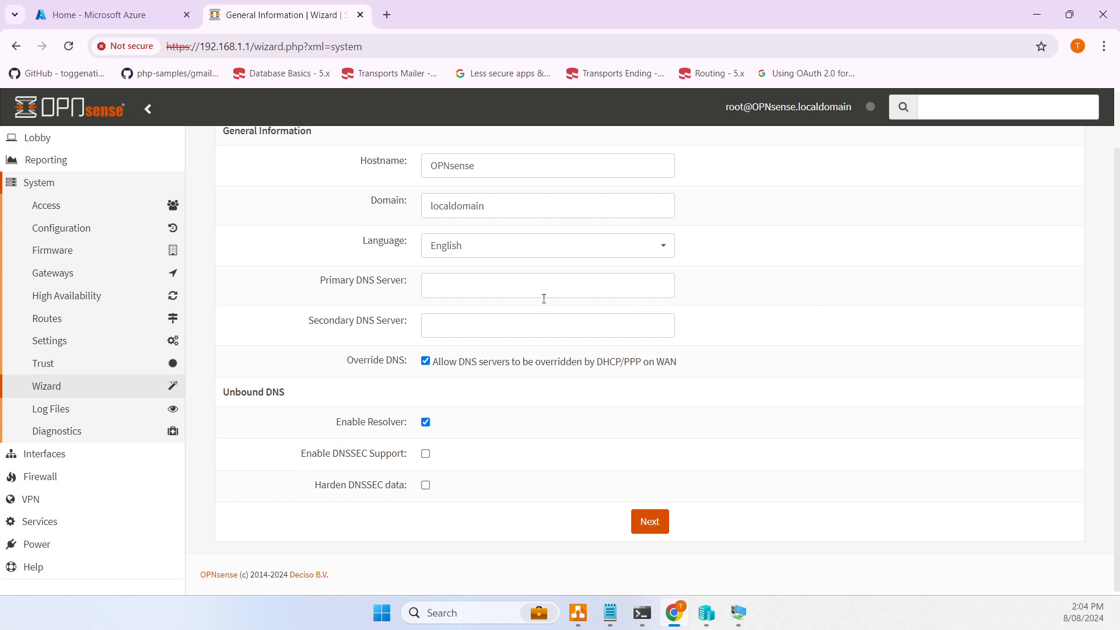
click(650, 520)
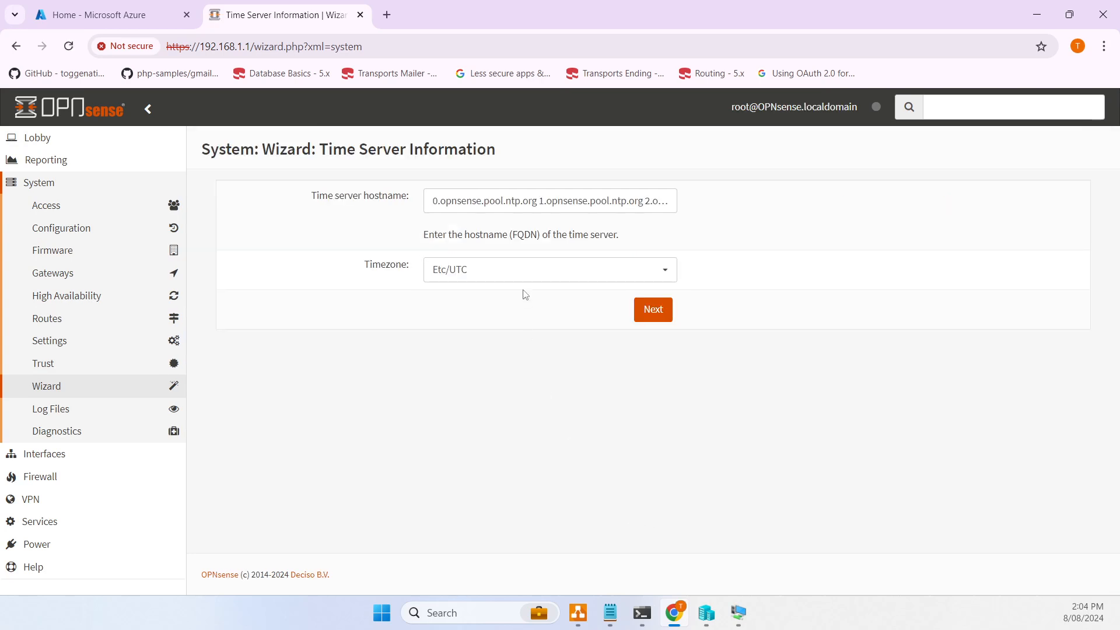
click(513, 273)
click(510, 489)
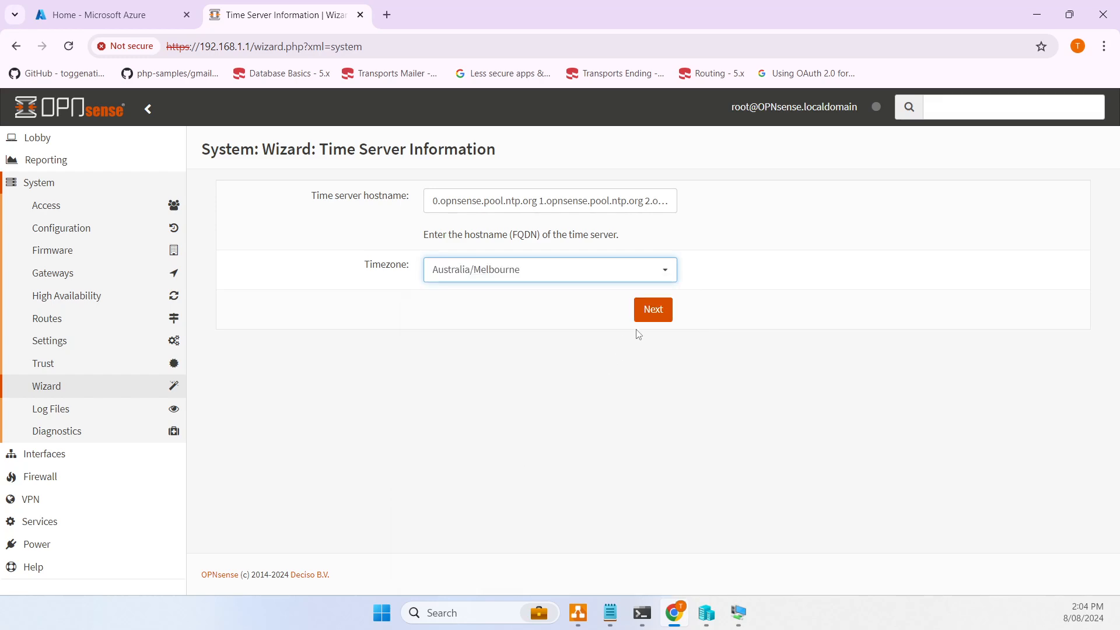
click(644, 315)
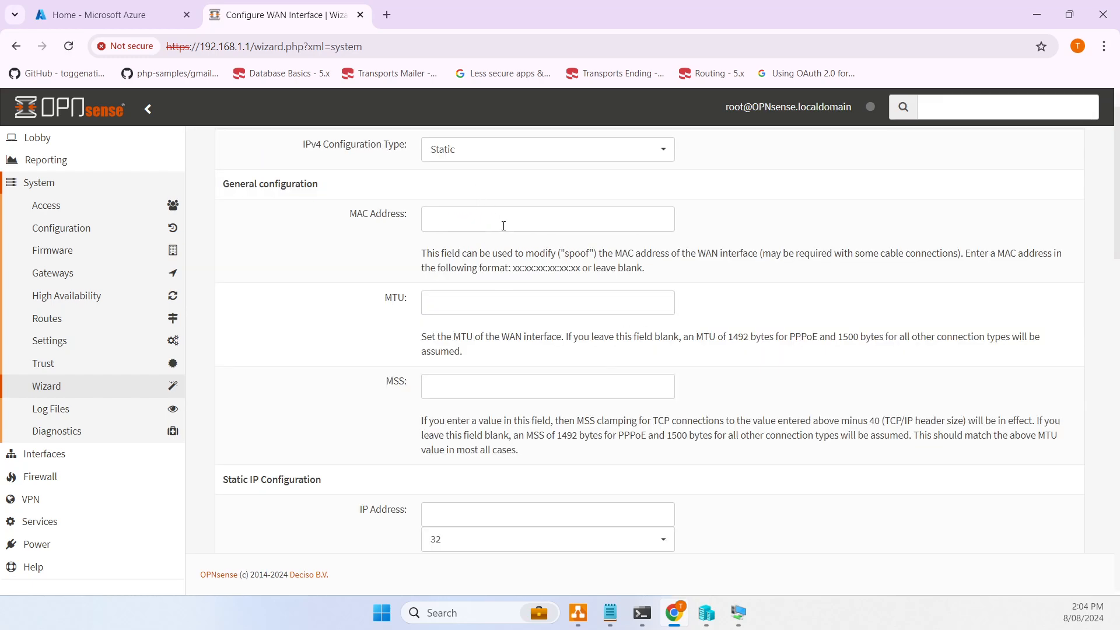
- Accept the default WAN and LAN interface settings in the wizard
scroll(502, 228, up, 1)
scroll(505, 245, down, 7)
scroll(473, 484, down, 12)
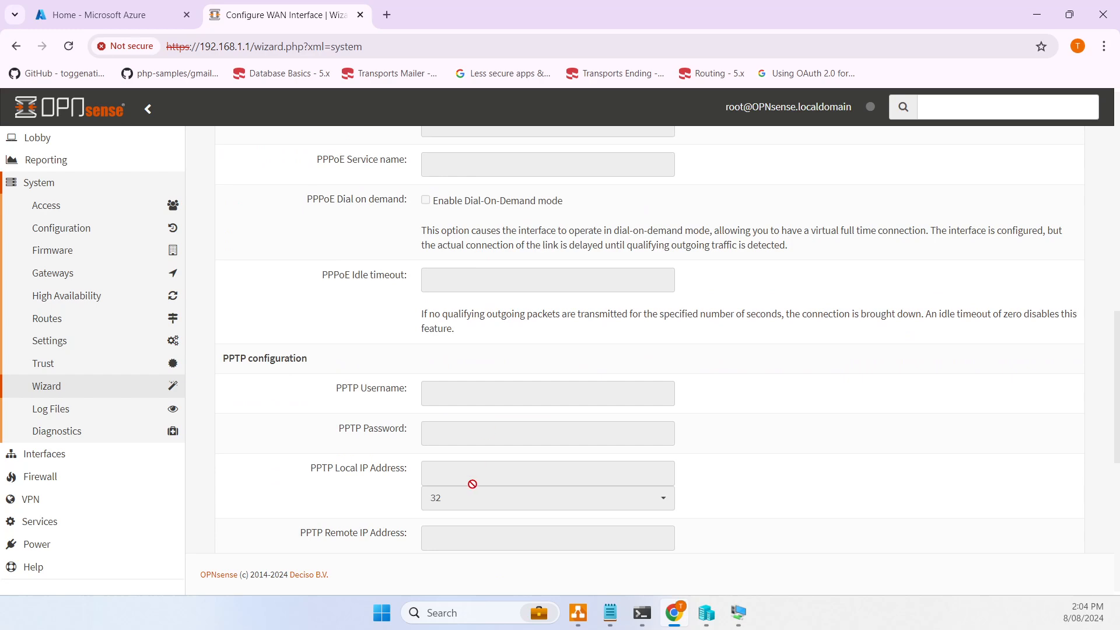
click(652, 527)
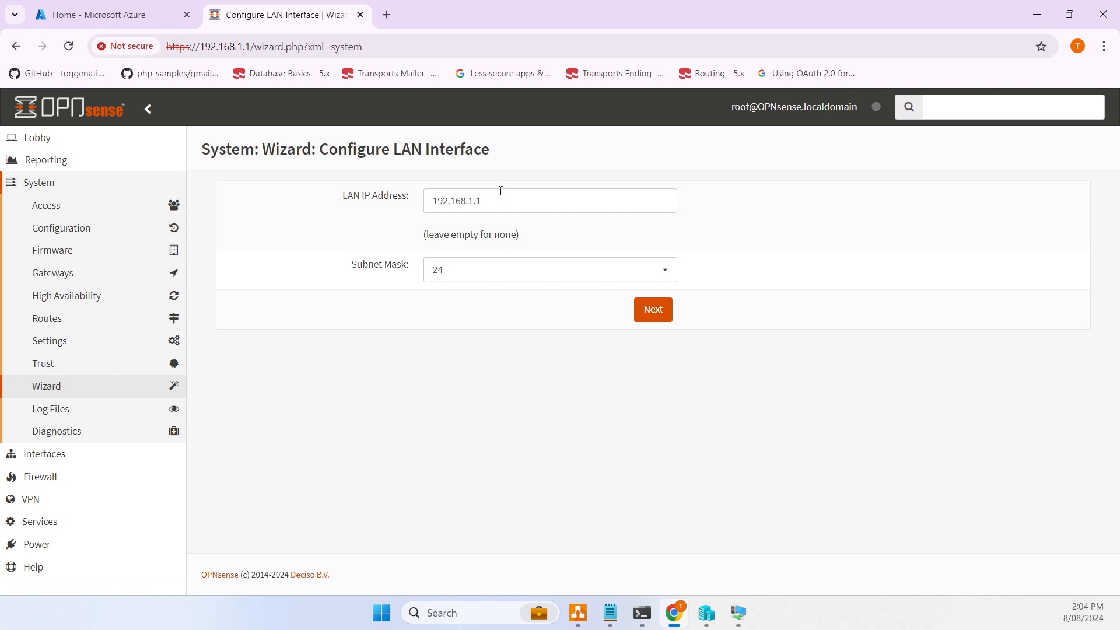
click(651, 311)
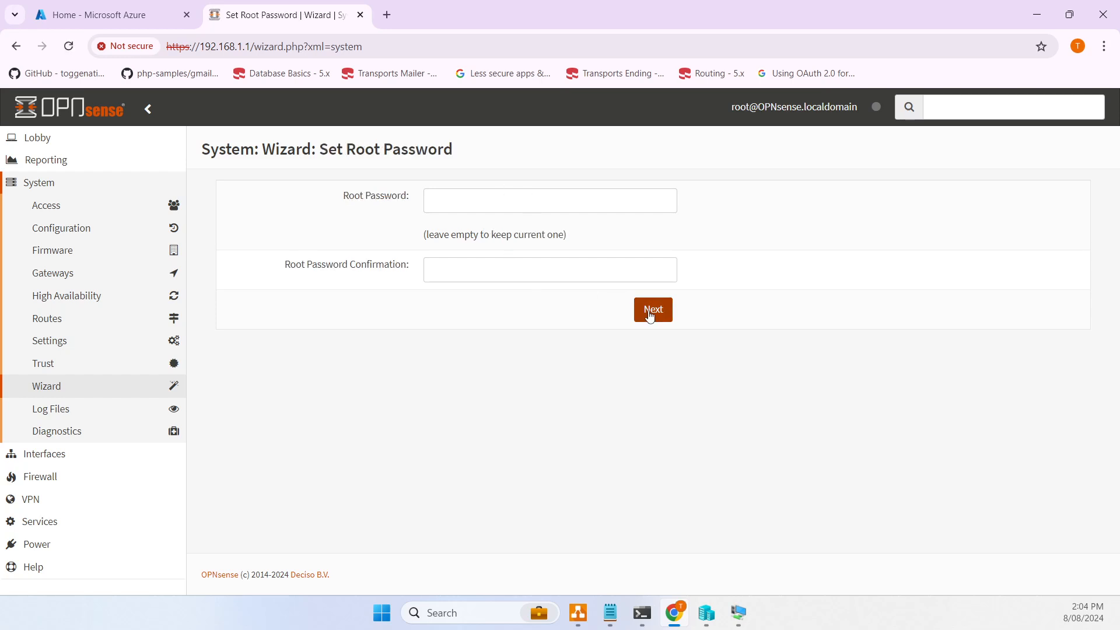
- Set and confirm a new root password, then reload the wizard's configuration
click(475, 200)
text(••••••••)
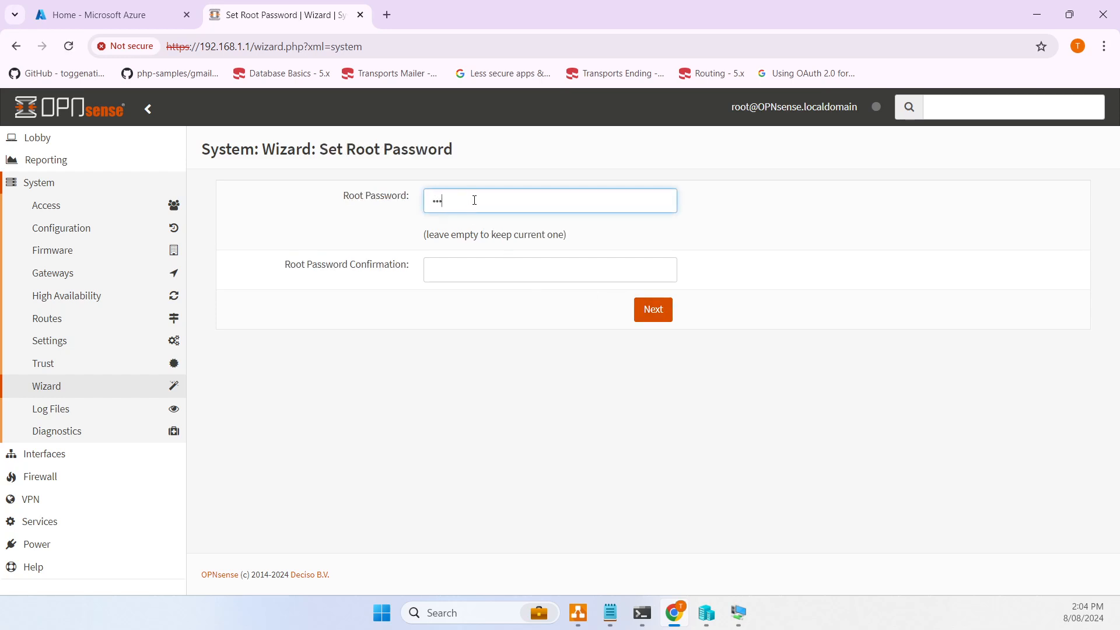
text(•)
key(Tab)
text(•••••••••)
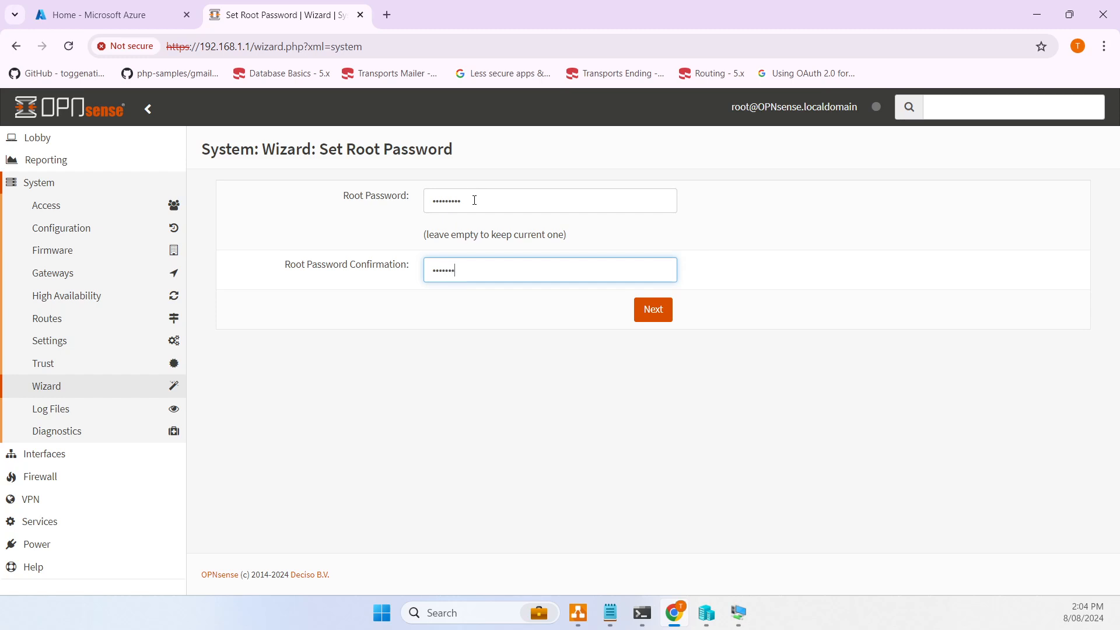
click(631, 310)
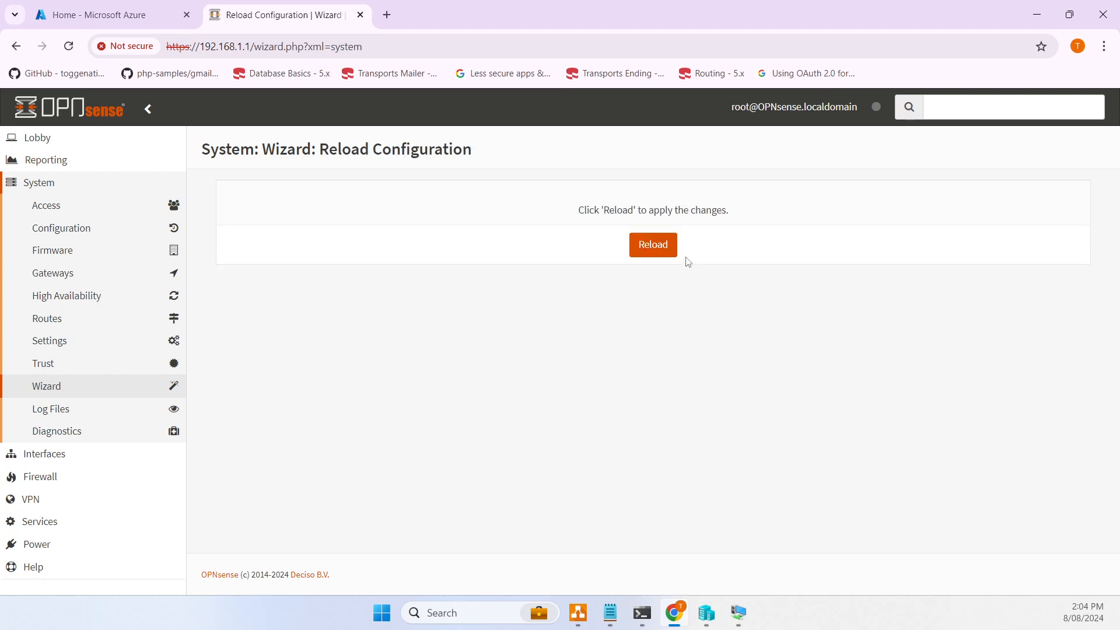
click(655, 251)
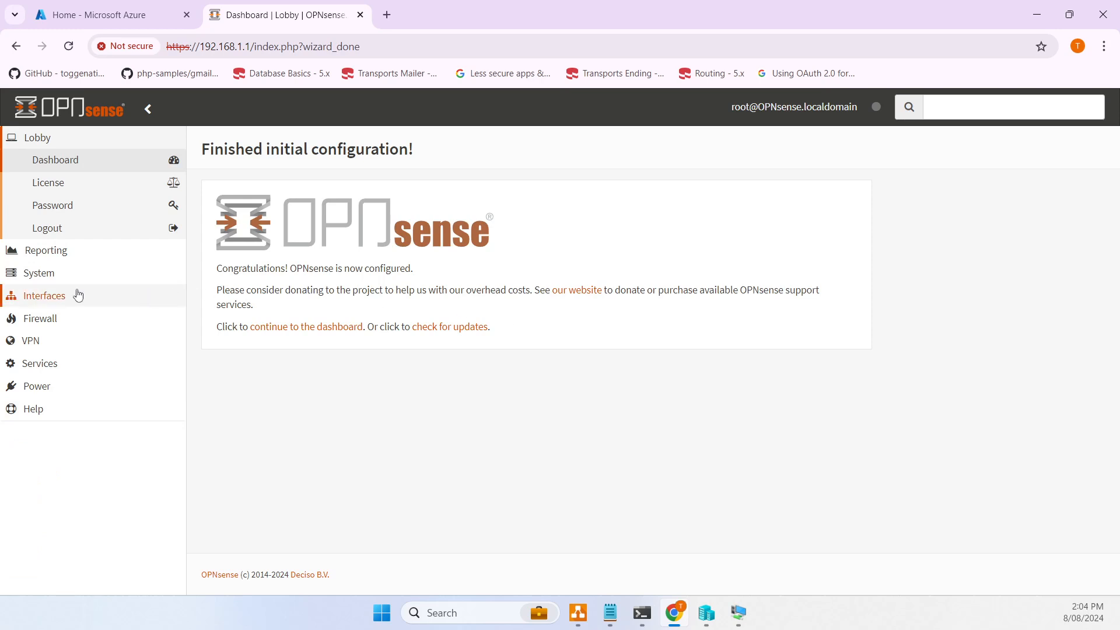
- Enable the WAN interface, save it and apply the interface changes
click(82, 321)
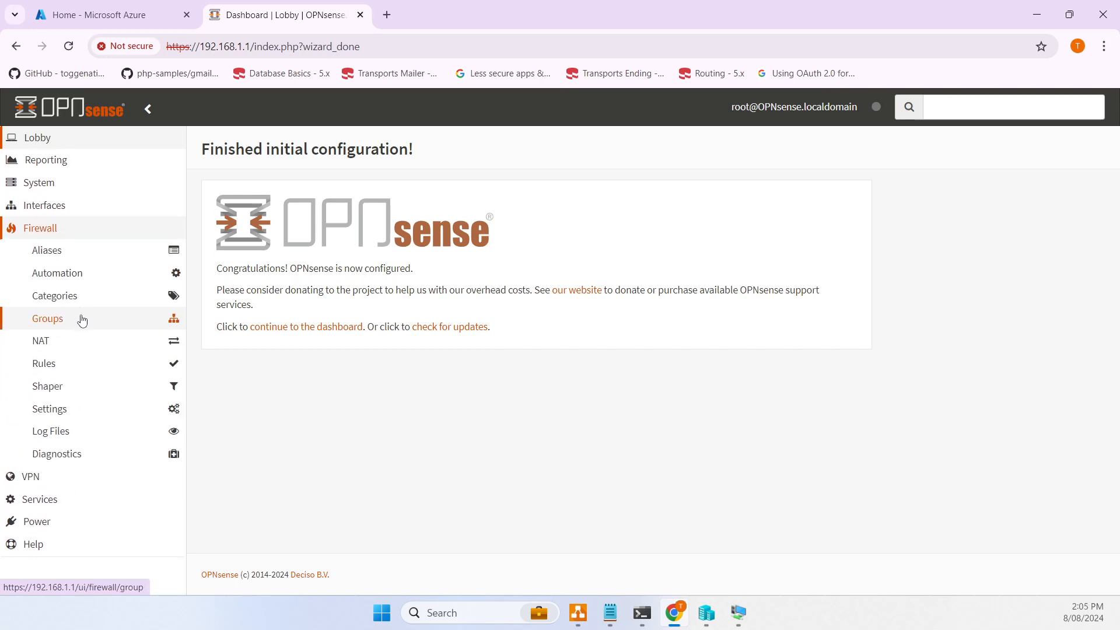
click(89, 229)
click(60, 208)
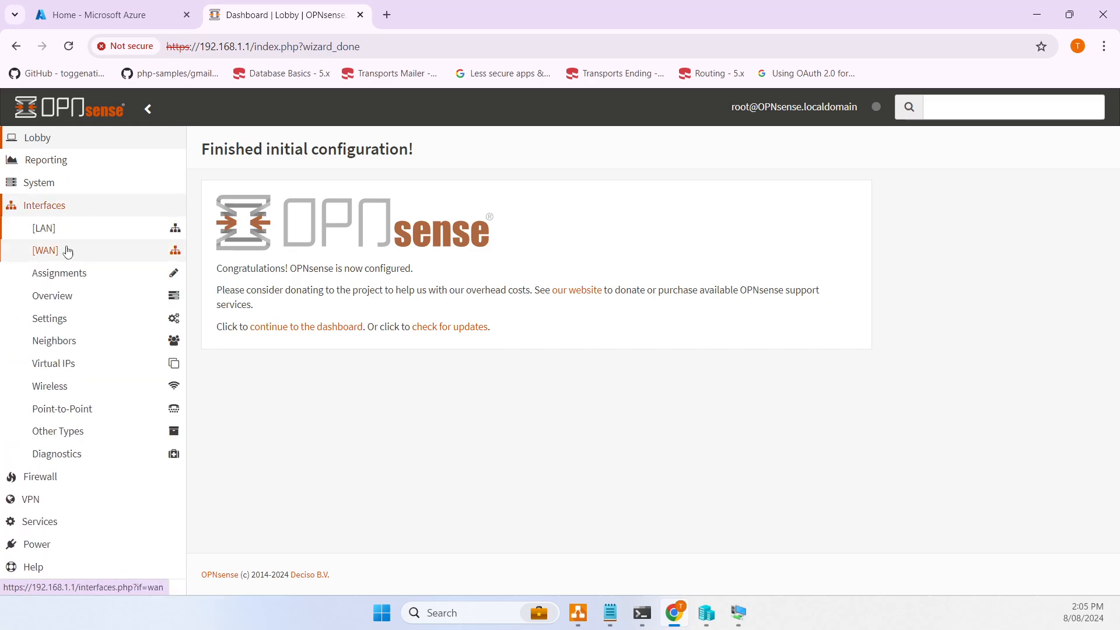
click(82, 231)
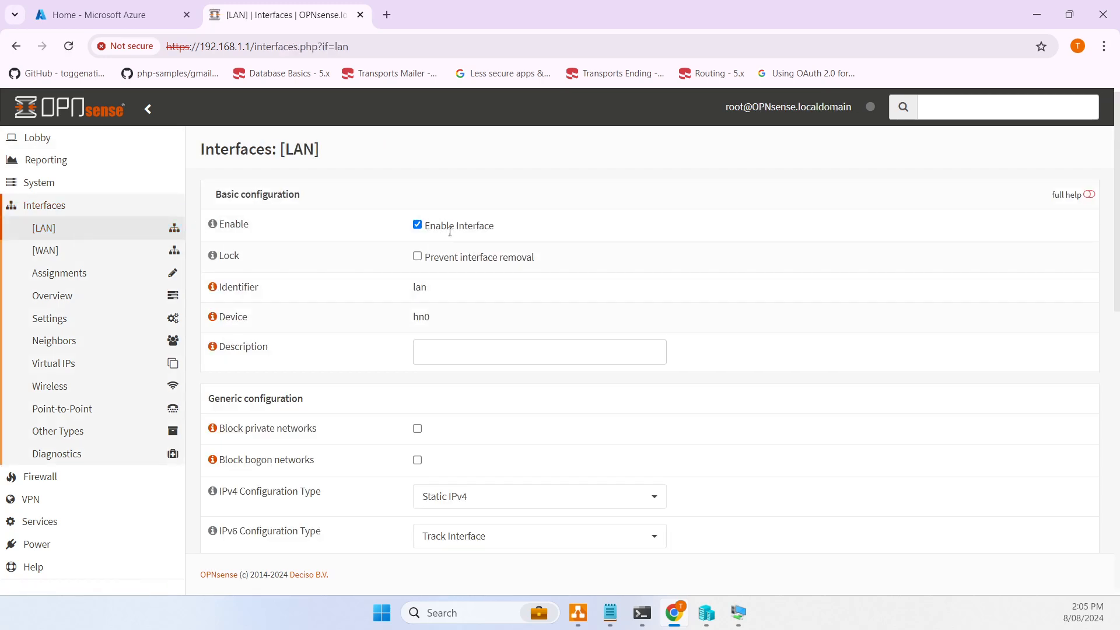
click(46, 250)
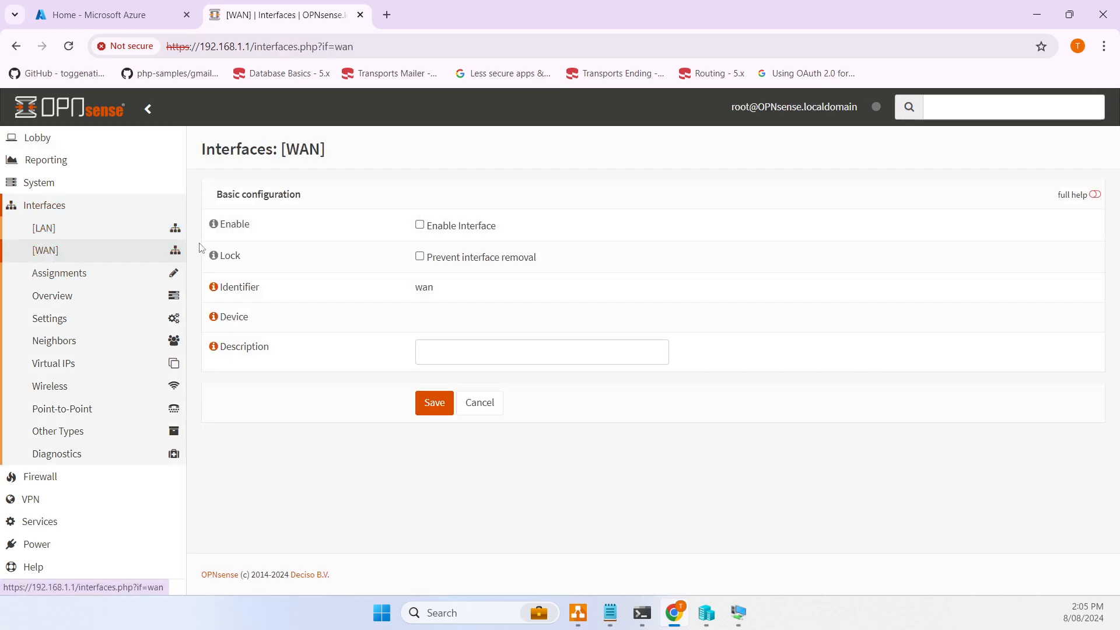
click(419, 225)
scroll(507, 247, down, 5)
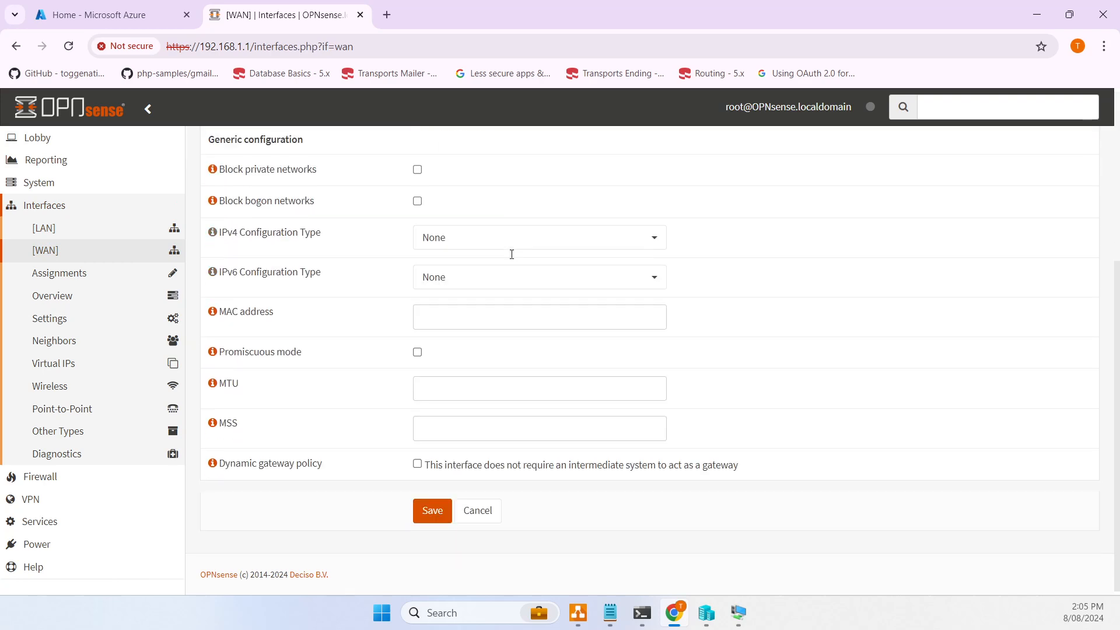
click(432, 510)
click(1062, 208)
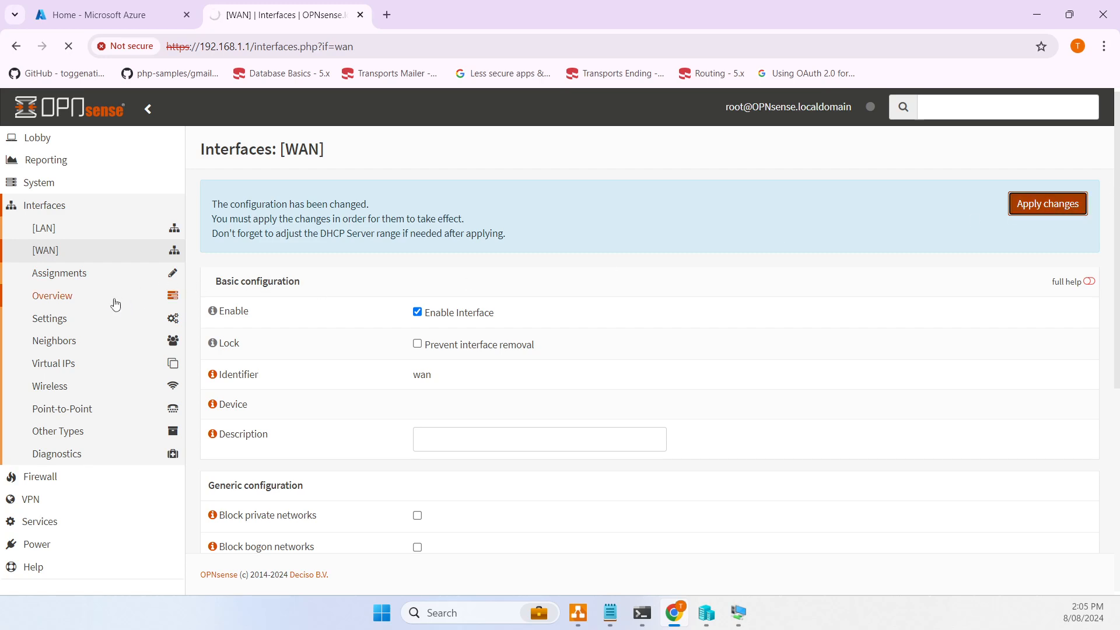
- Check the WAN firewall rules, then go to the Firewall Aliases list
click(59, 481)
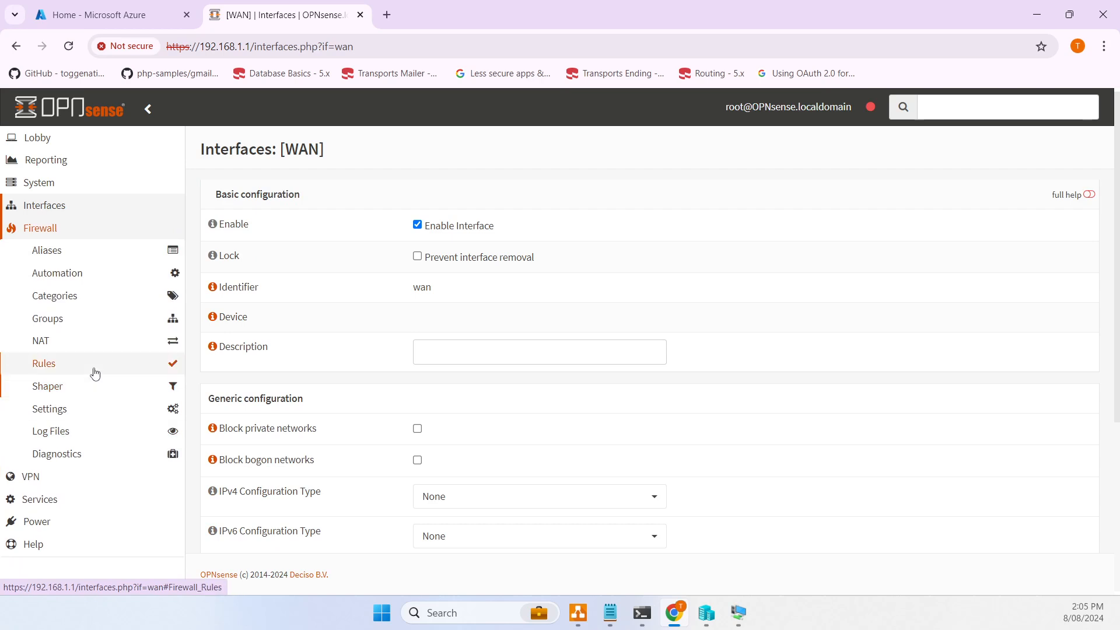
click(50, 365)
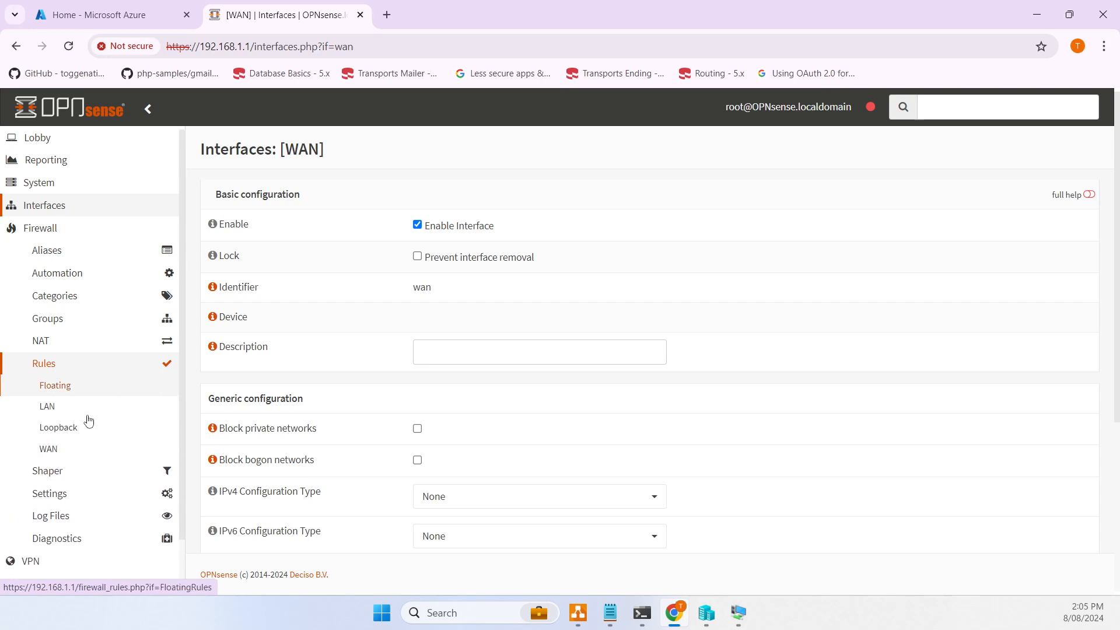
click(61, 450)
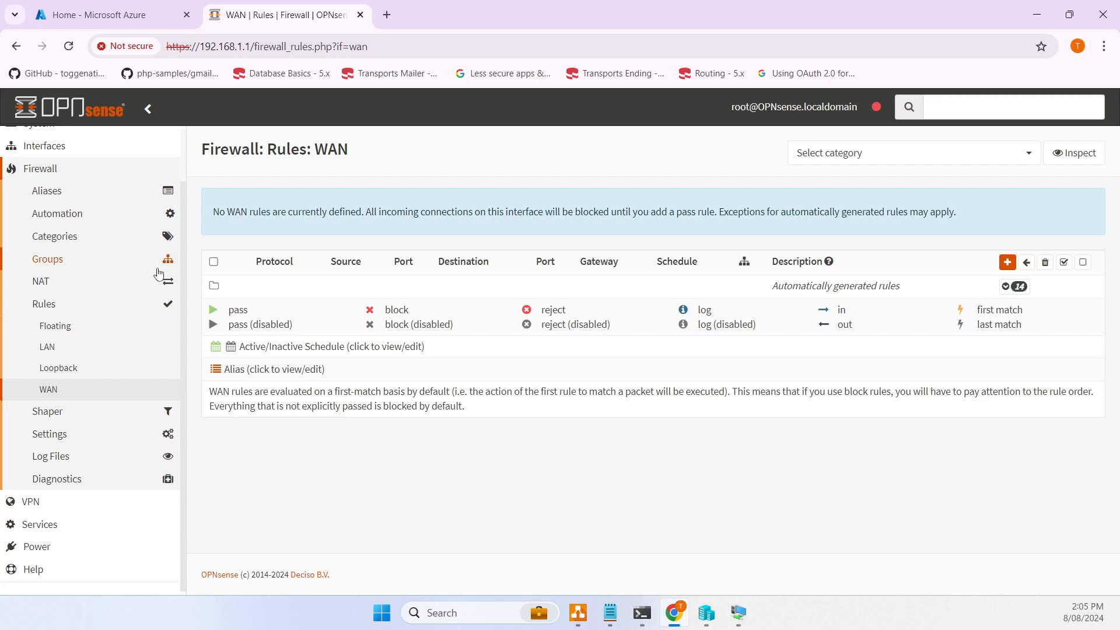
click(46, 199)
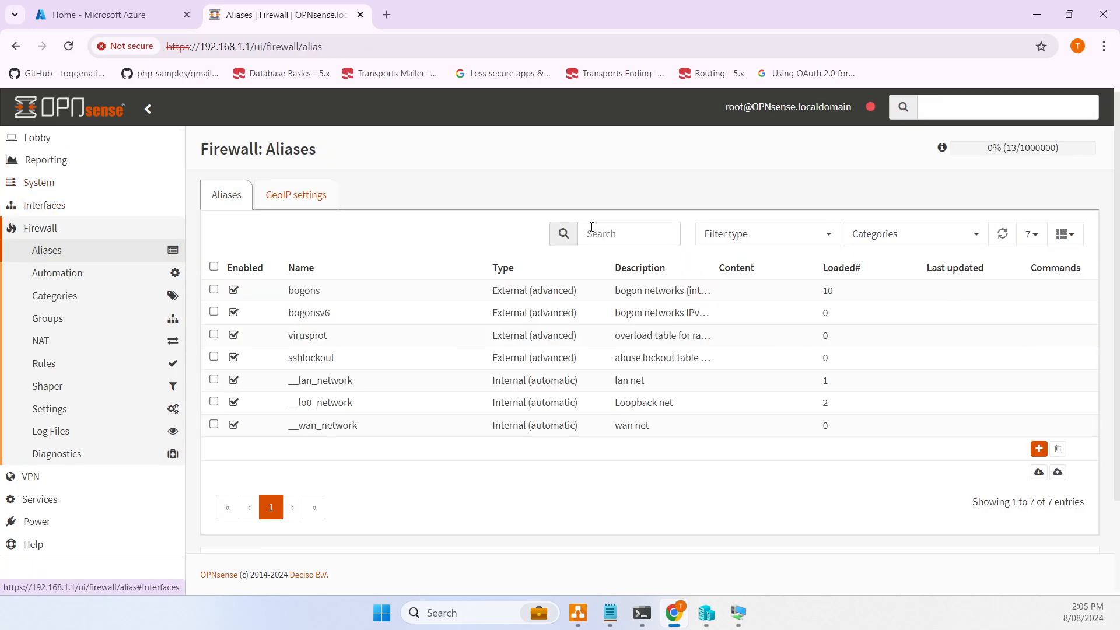
- Create and save a Port(s) alias WEB_CONFIG containing ports 22 and 60443
click(1039, 449)
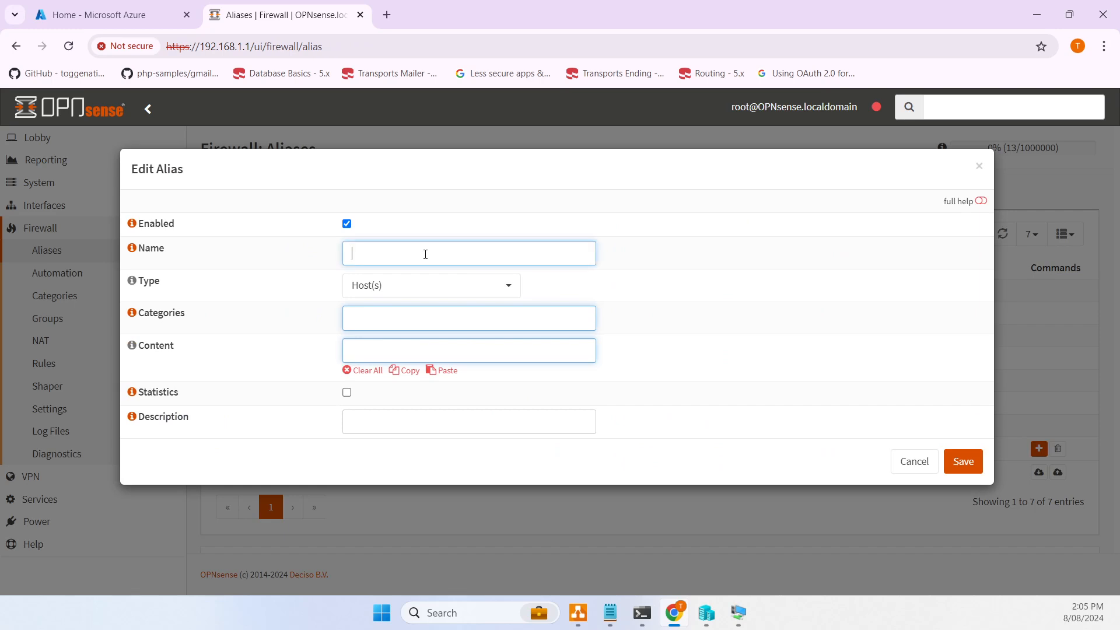
text(WEB_CONFIG)
key(Tab)
key(p)
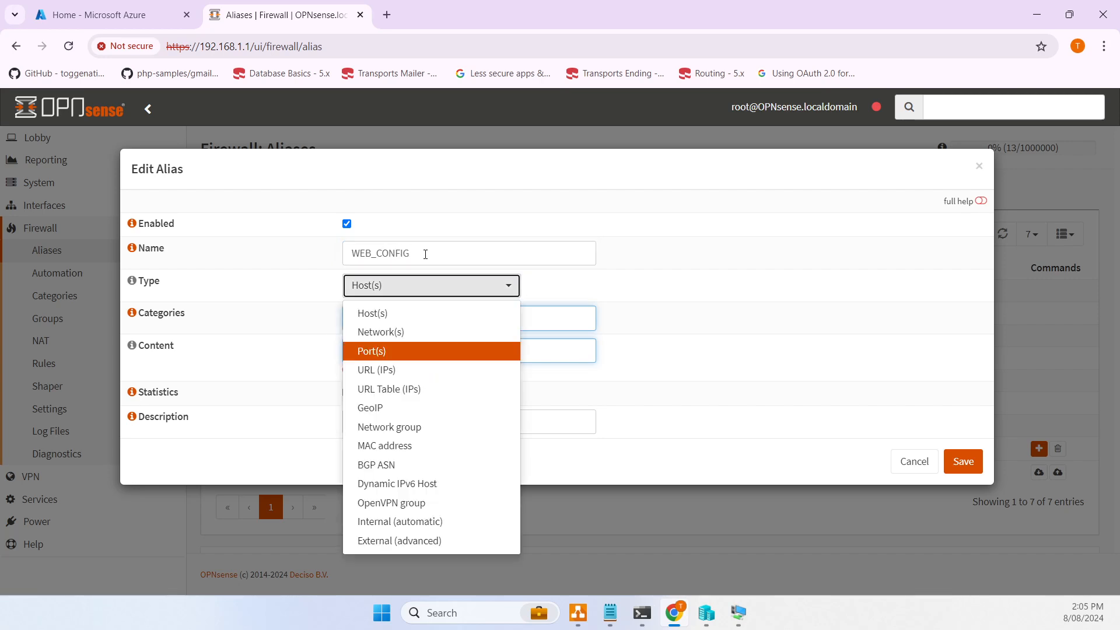
key(Return)
key(Tab)
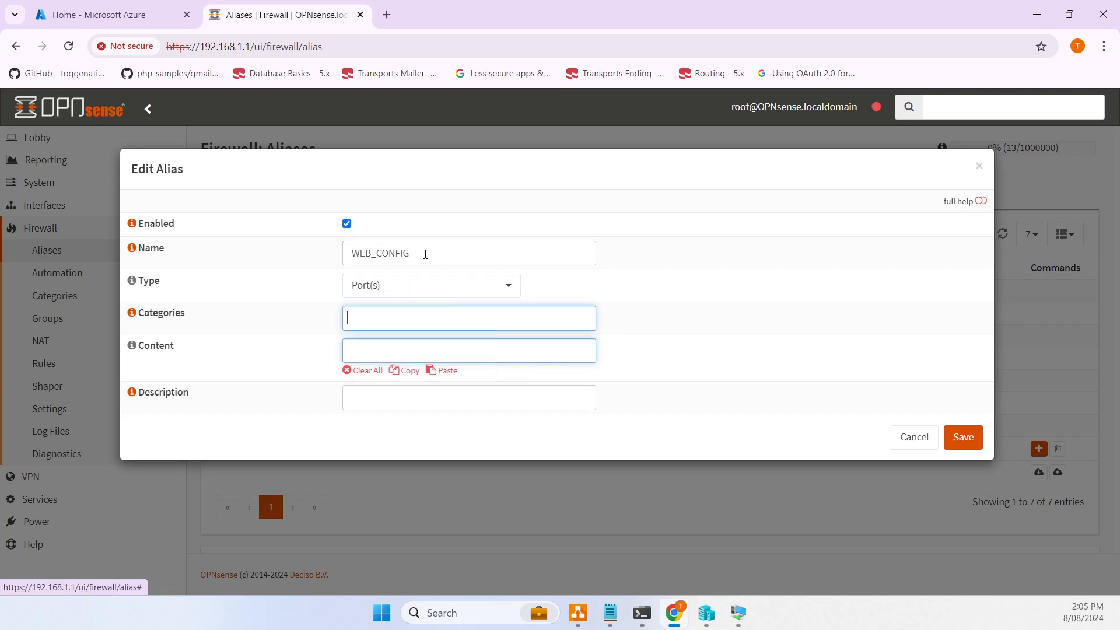
key(Tab)
text(22)
key(Return)
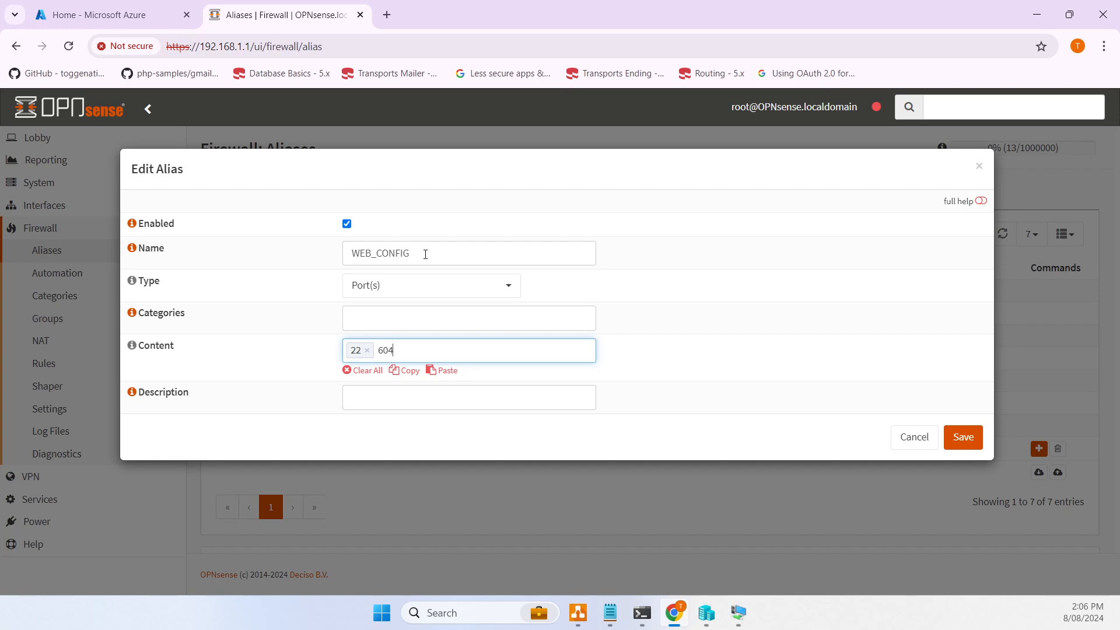
key(Return)
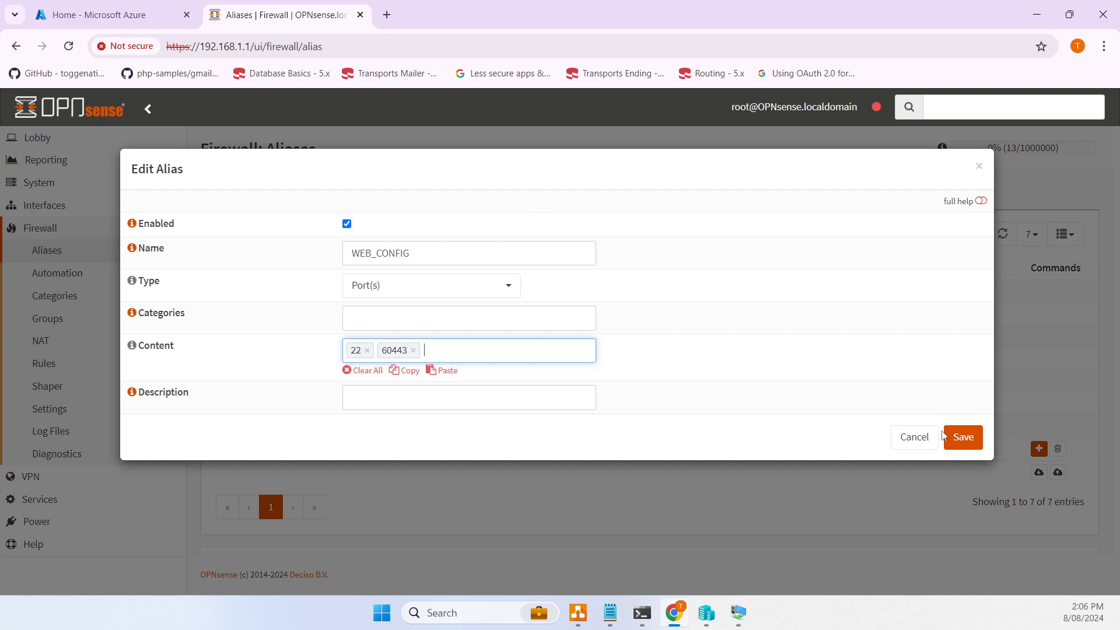
click(962, 439)
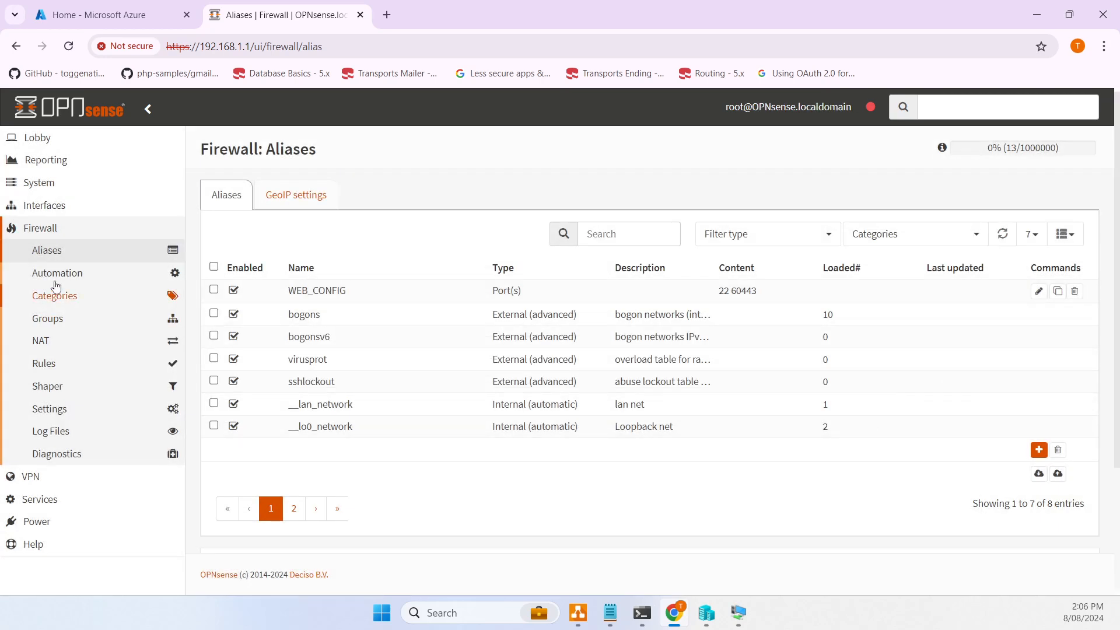
click(58, 366)
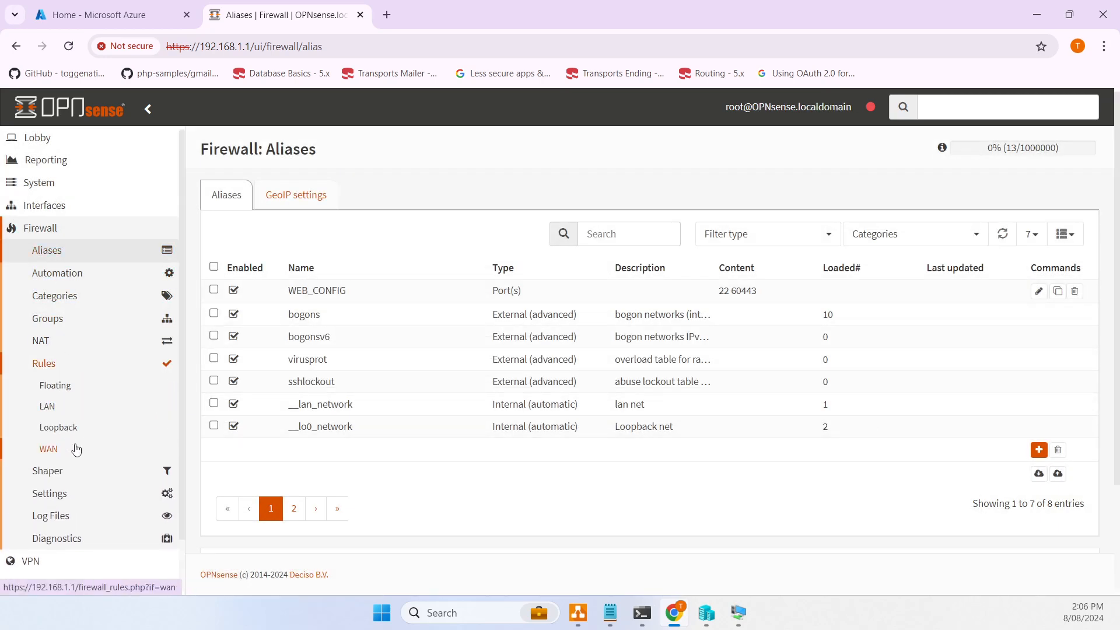
- Start a new WAN rule for TCP to WAN address on destination ports WEB_CONFIG
click(80, 448)
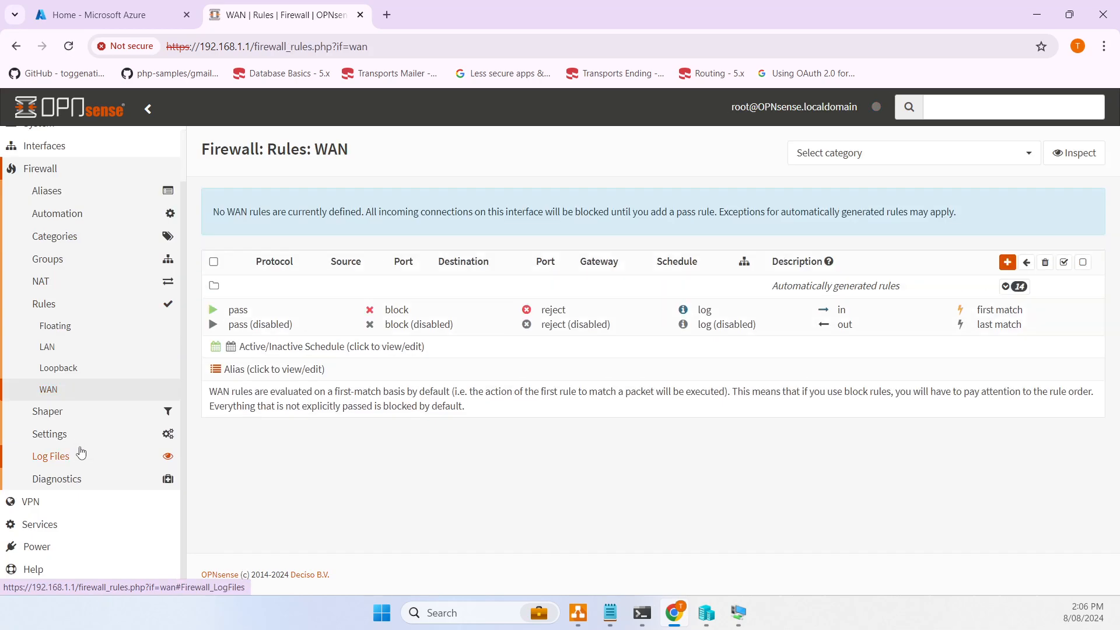
click(1008, 262)
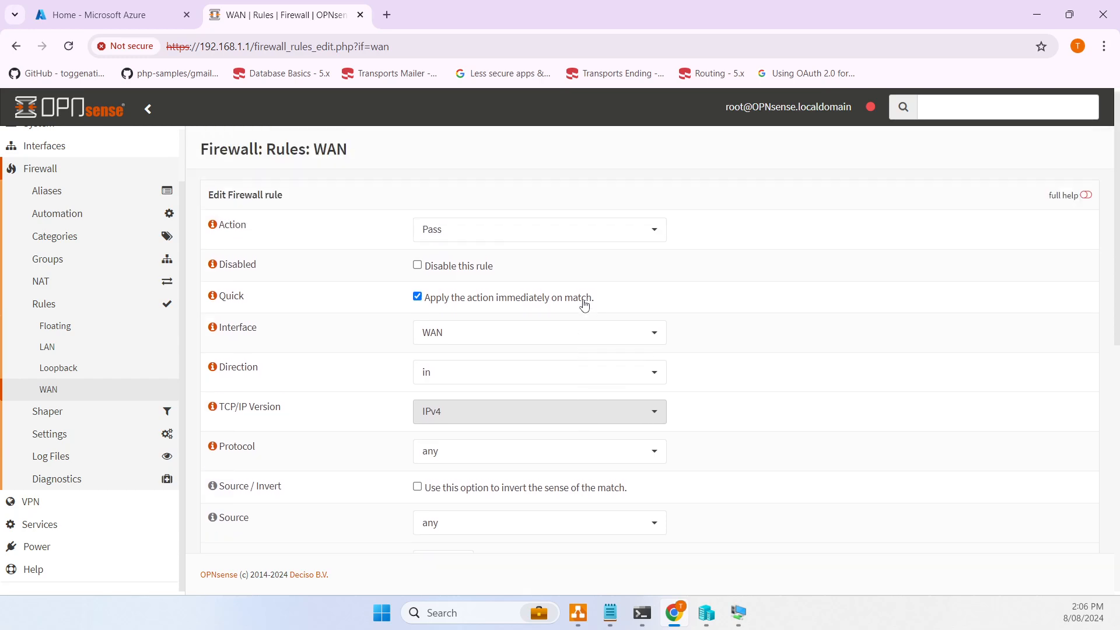
scroll(509, 254, down, 2)
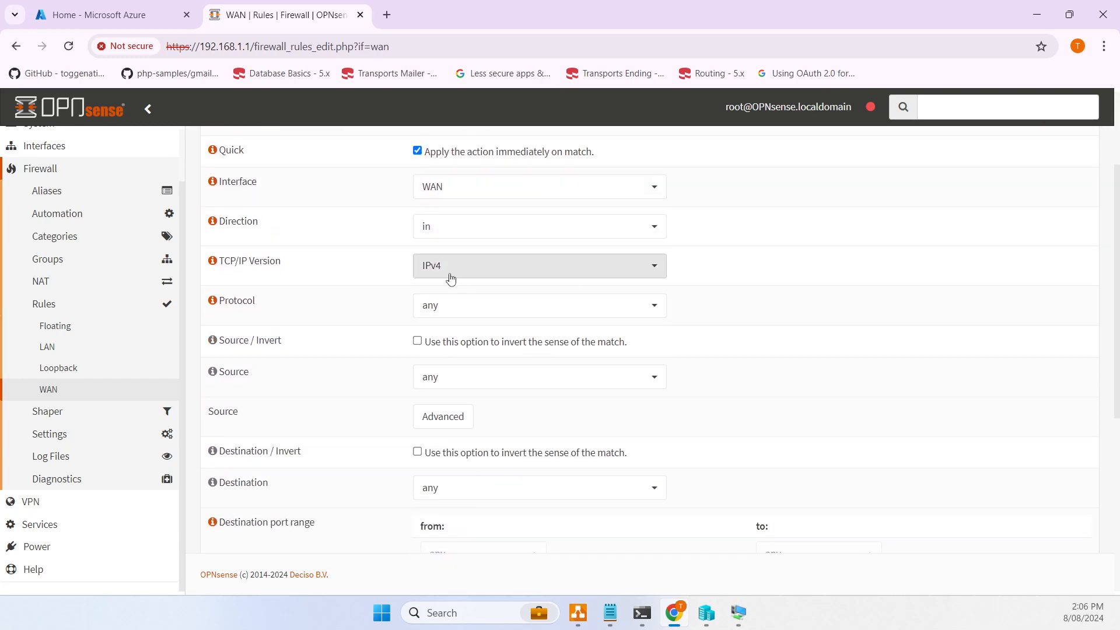
click(471, 315)
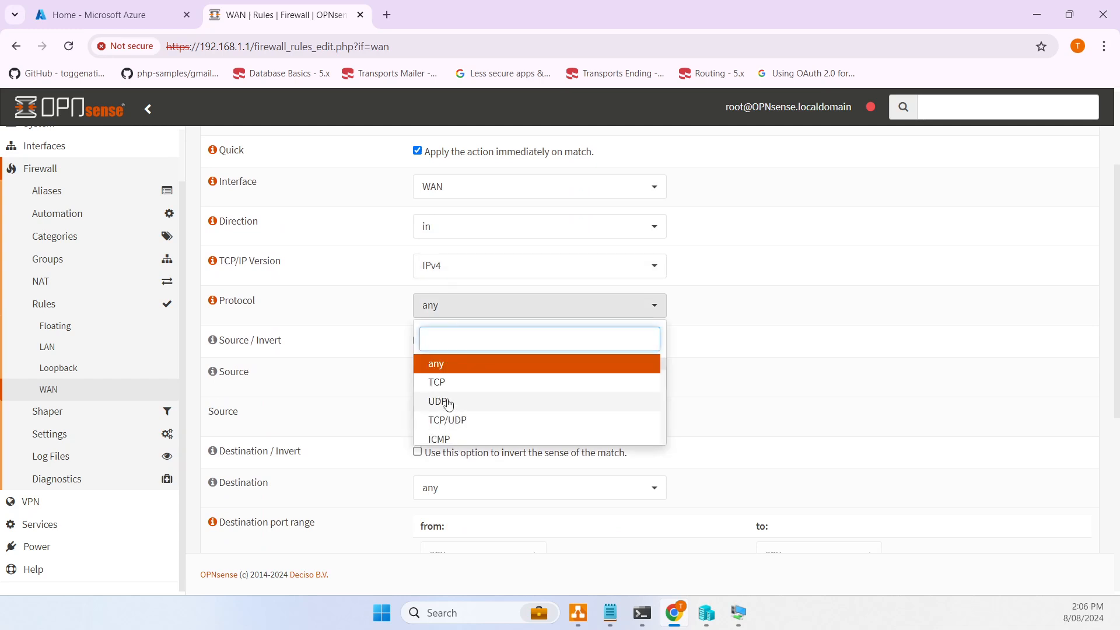
click(456, 377)
scroll(456, 378, down, 2)
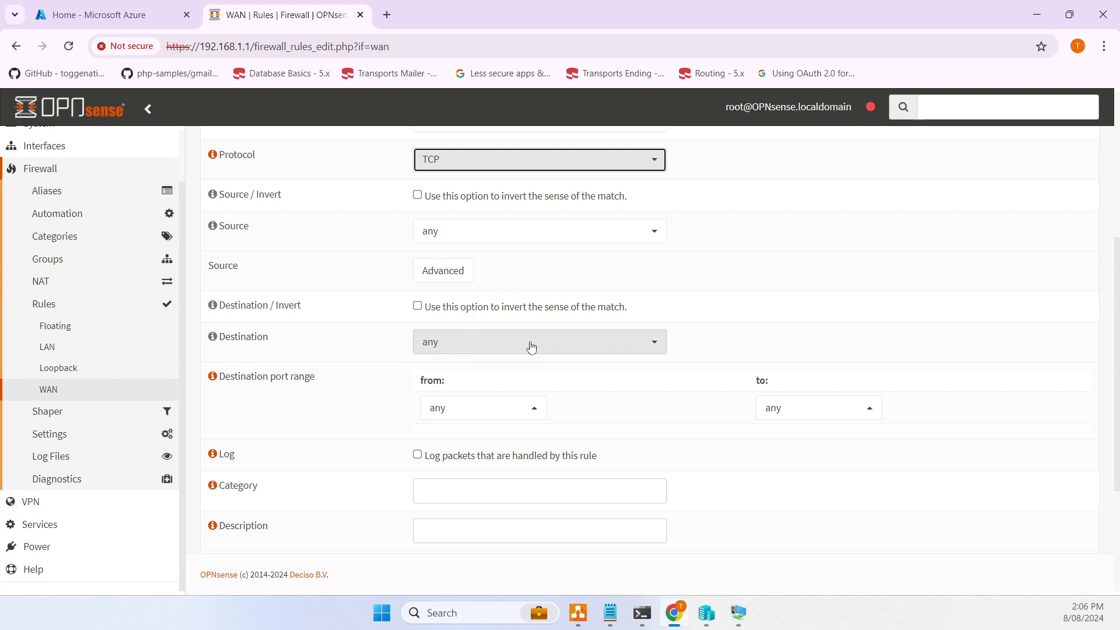
click(548, 342)
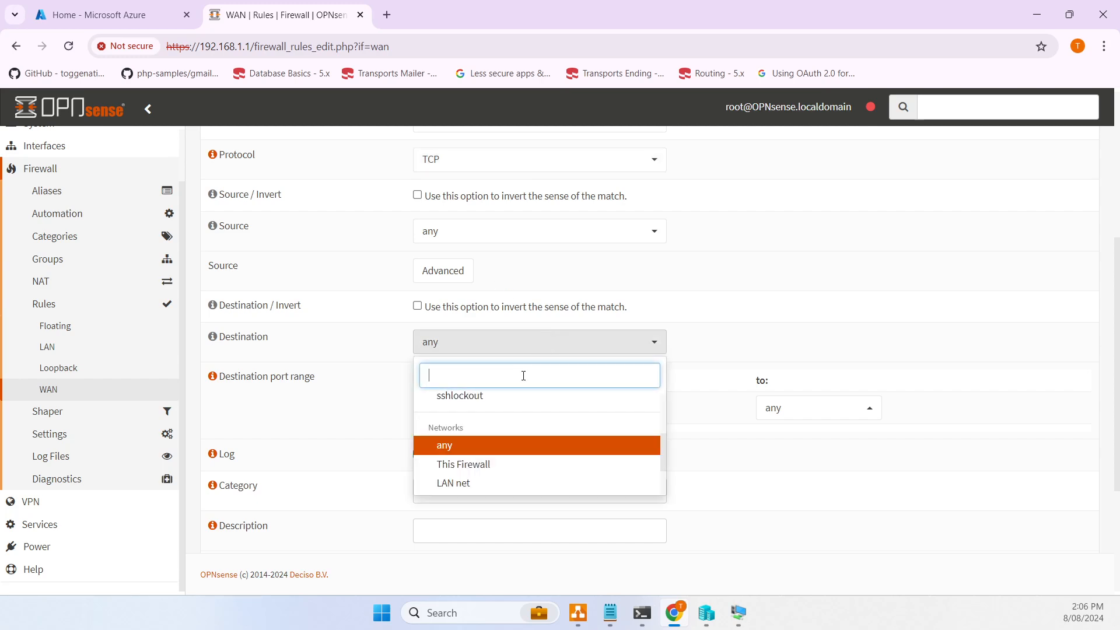
scroll(503, 382, down, 3)
scroll(517, 260, down, 2)
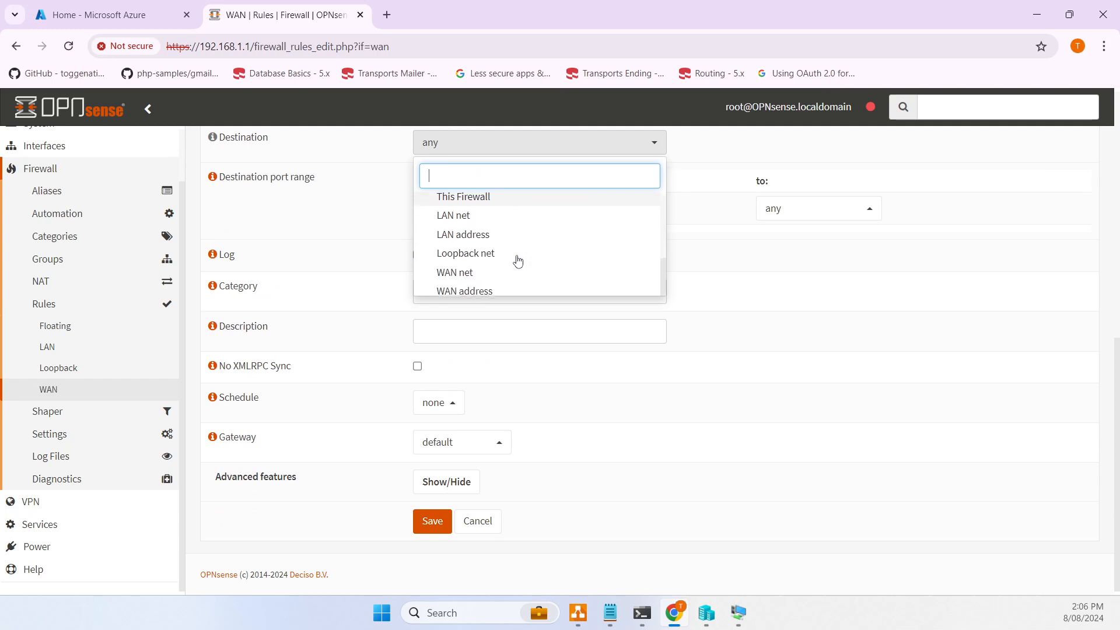
click(469, 294)
scroll(571, 295, up, 3)
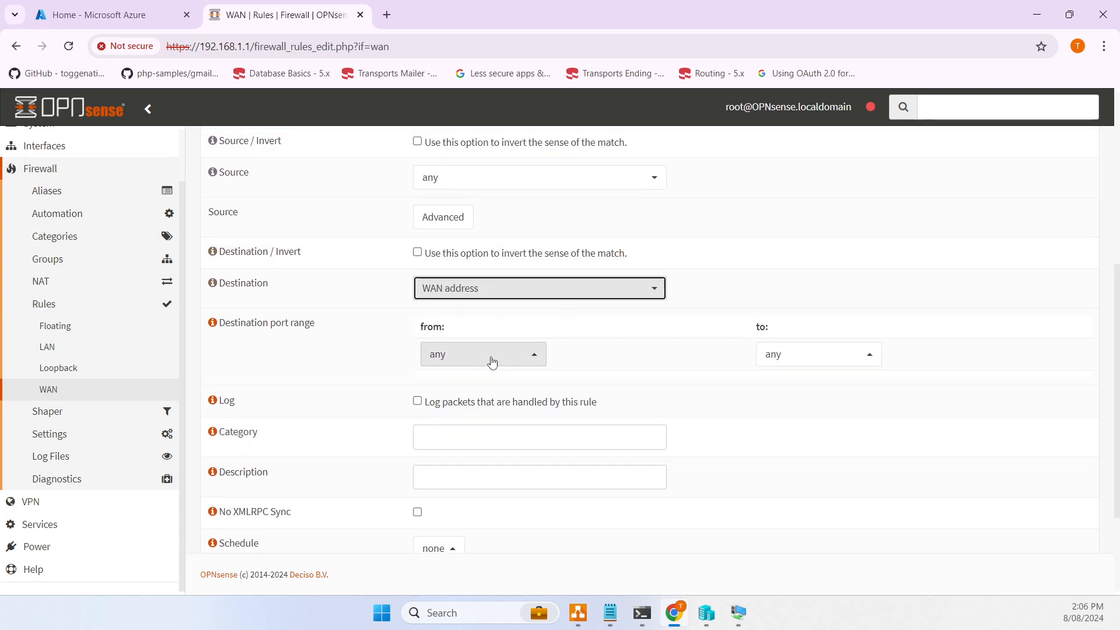
click(491, 362)
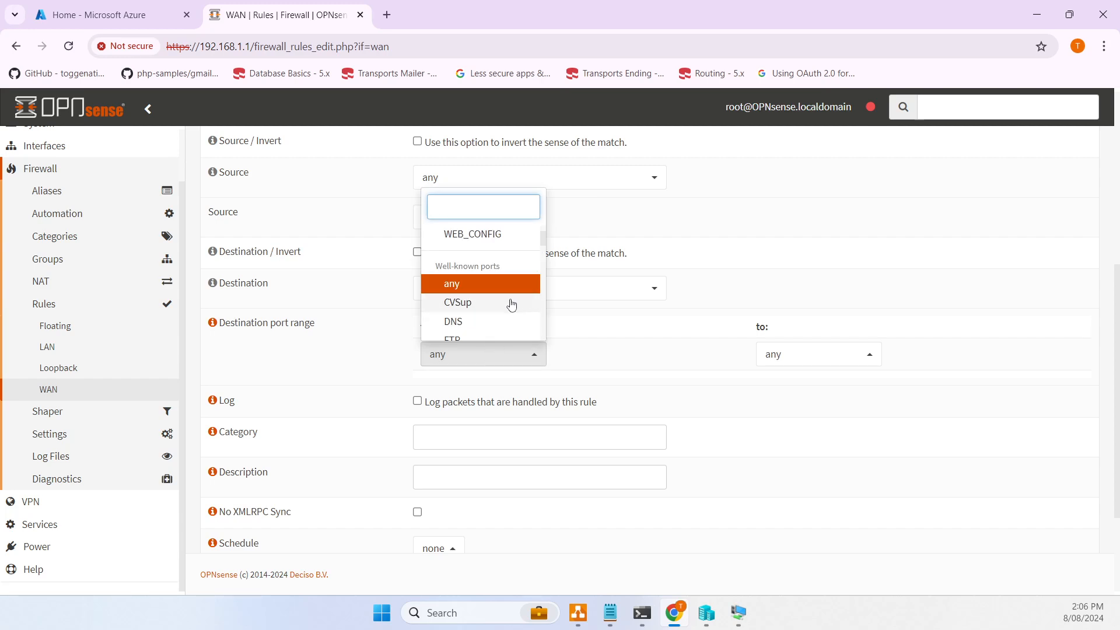
click(470, 234)
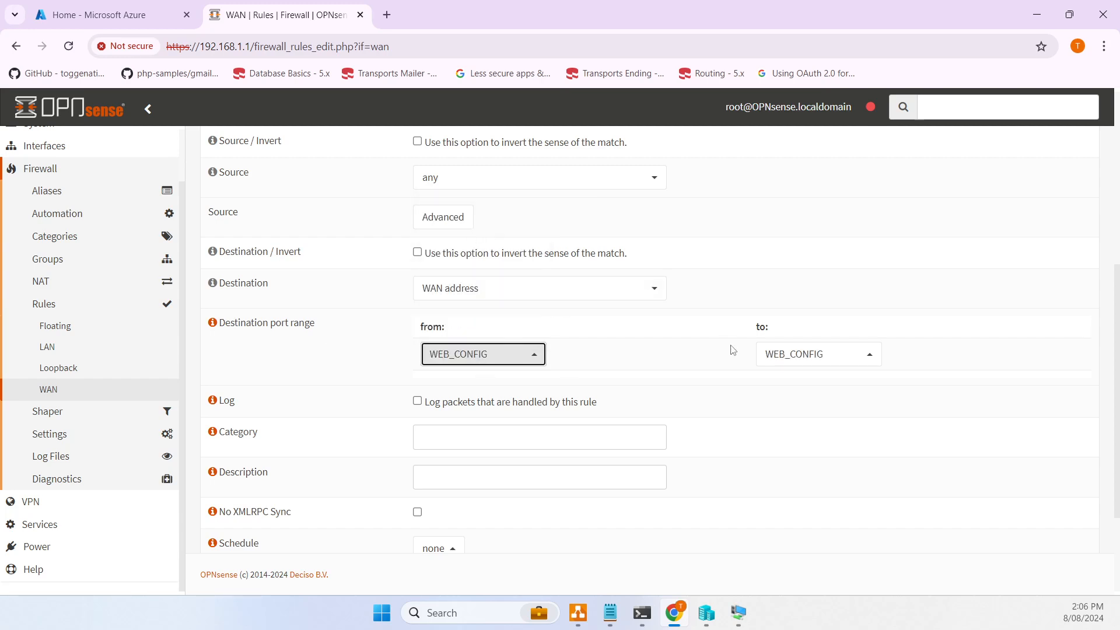
- Describe the rule as AllowWebConfig, enable logging, save it and apply the changes
scroll(757, 350, down, 1)
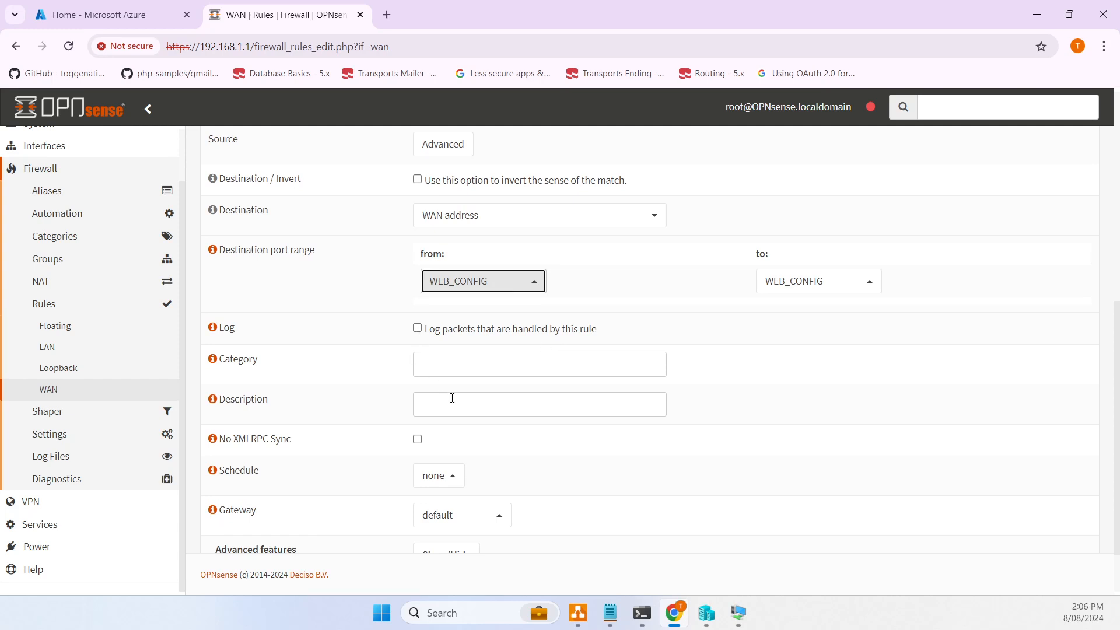
click(499, 402)
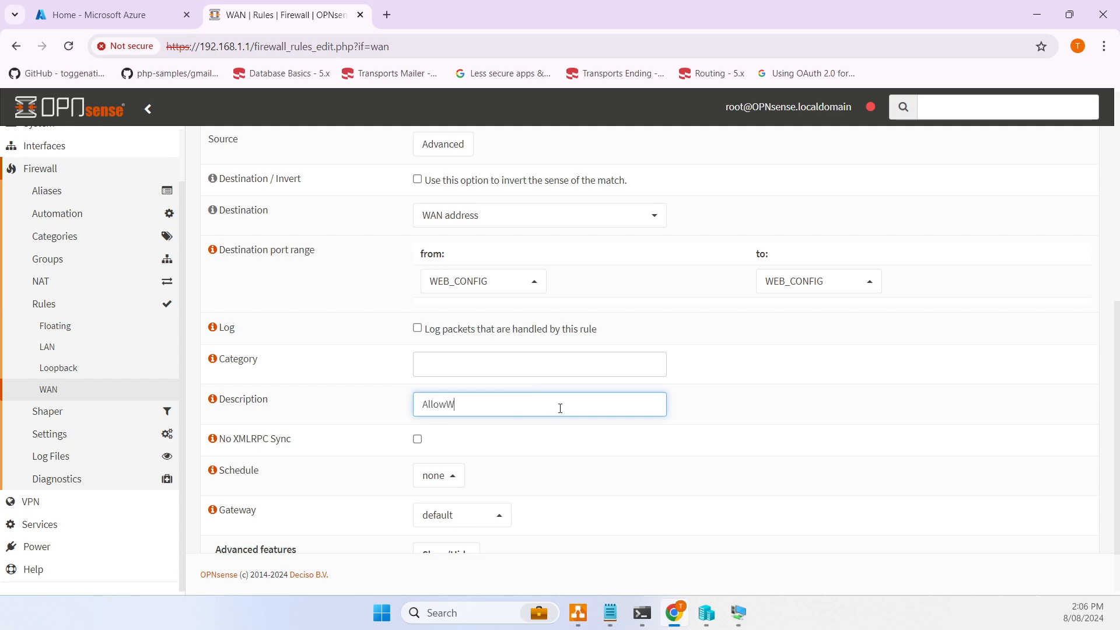
text(AllowWebConfig)
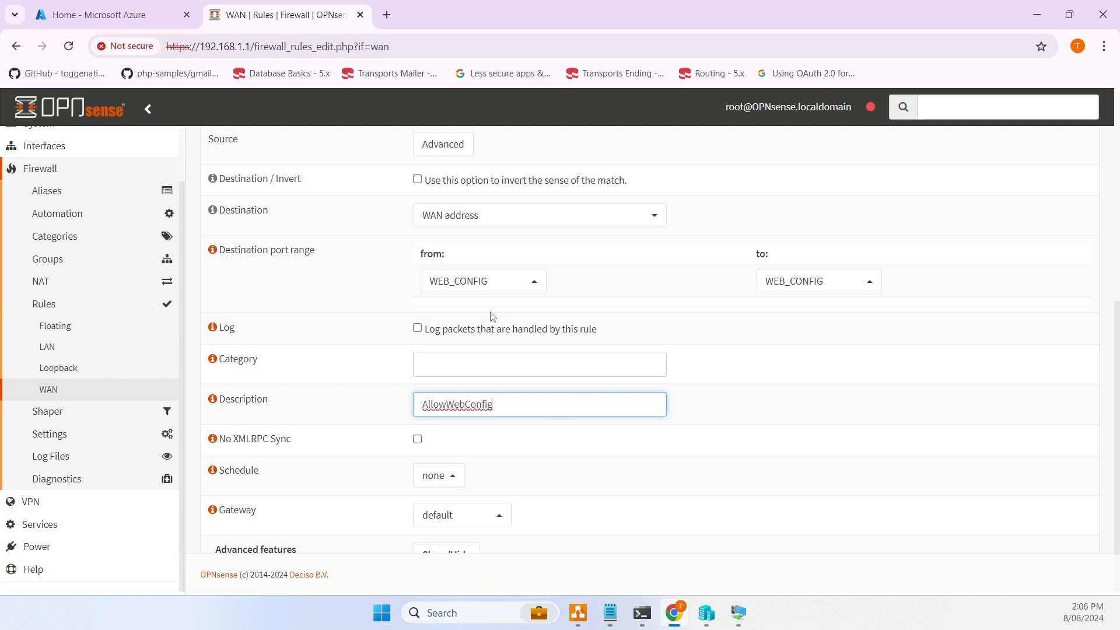
click(513, 328)
scroll(547, 315, down, 2)
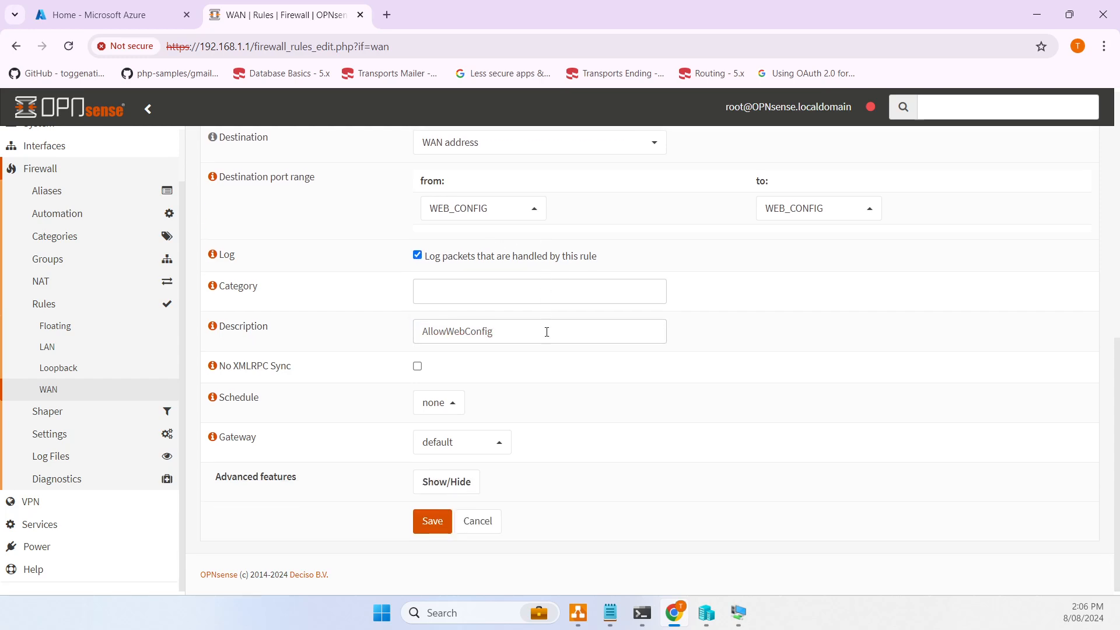
click(442, 524)
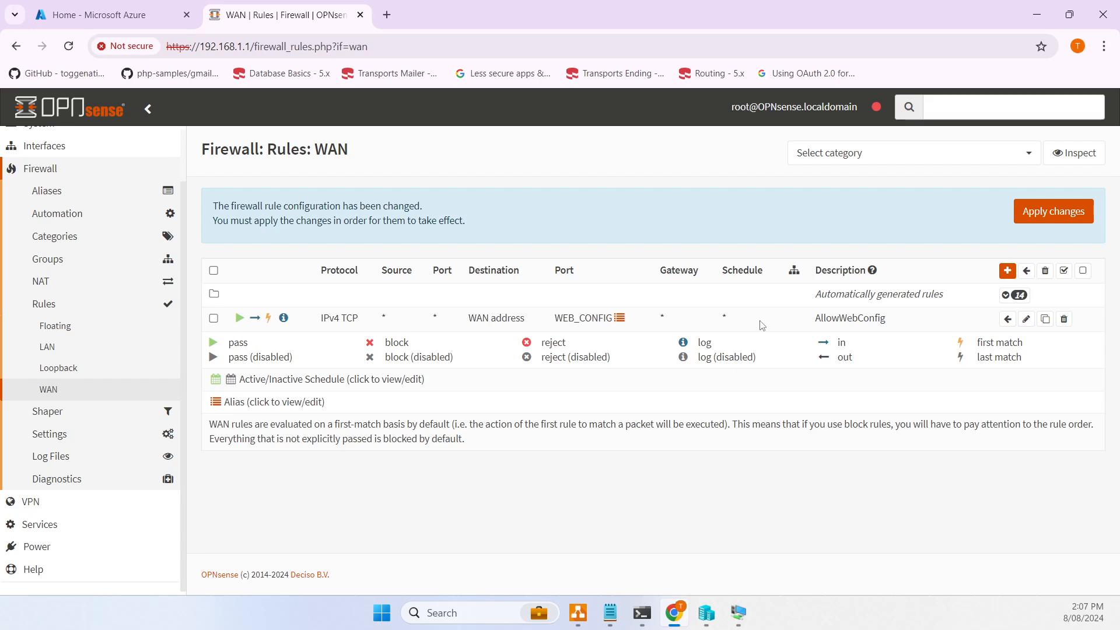
click(1069, 211)
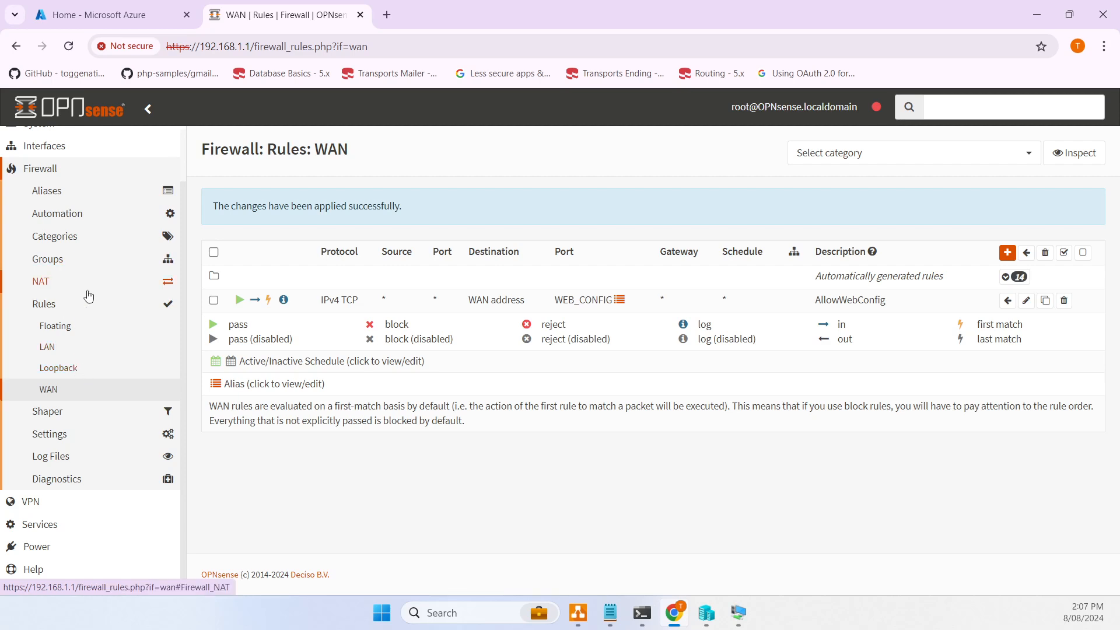
- Go to System > Settings > Administration
scroll(64, 327, up, 2)
click(49, 184)
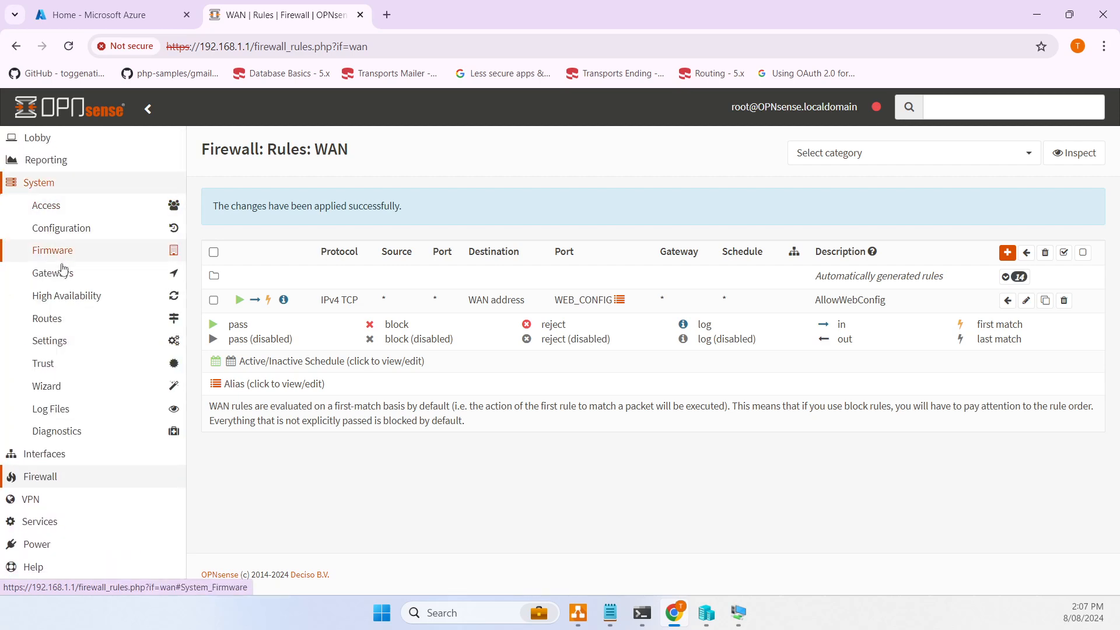
click(76, 349)
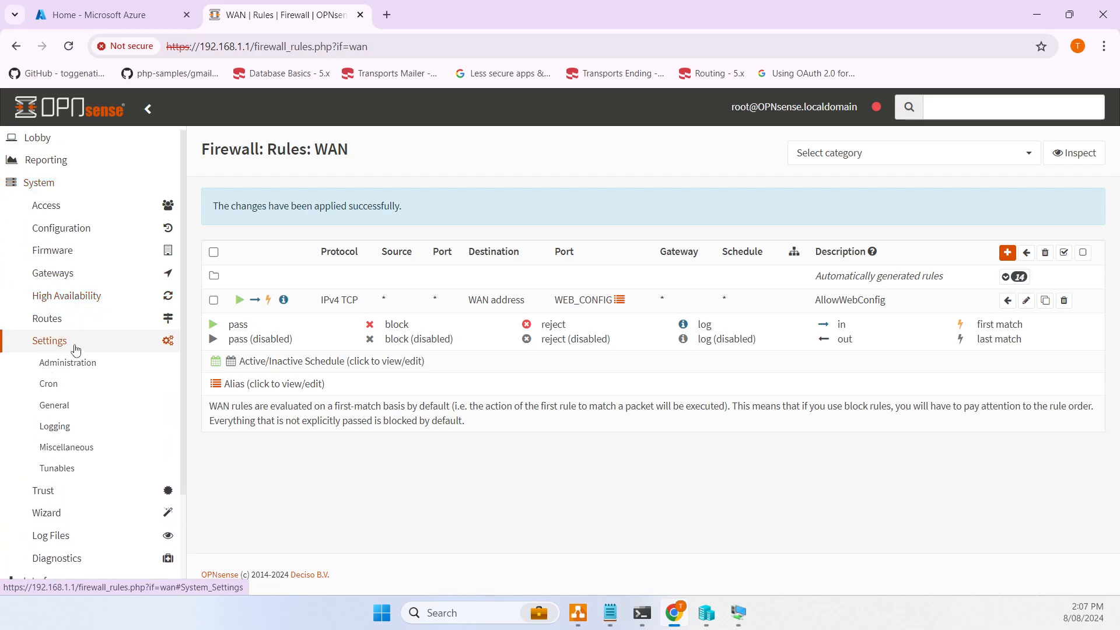
click(83, 362)
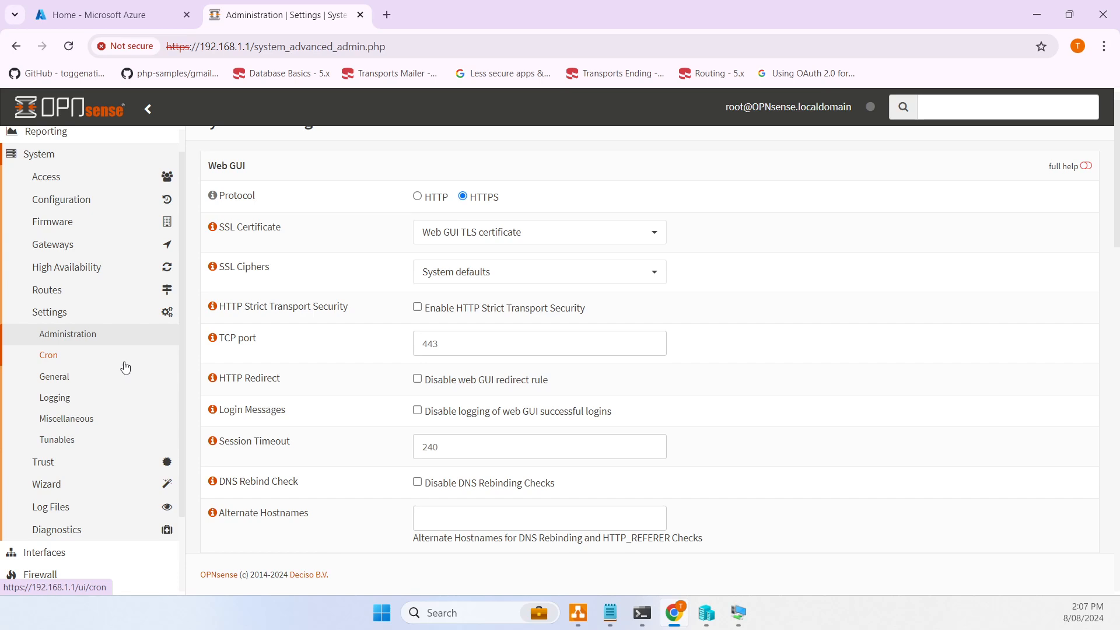
click(421, 345)
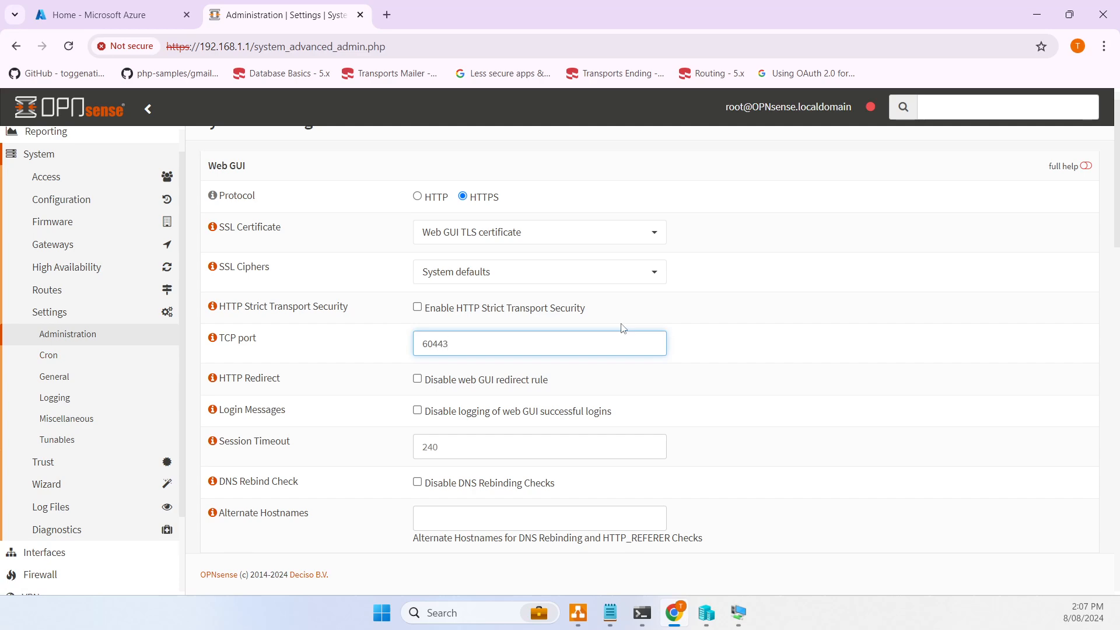
scroll(642, 400, down, 1)
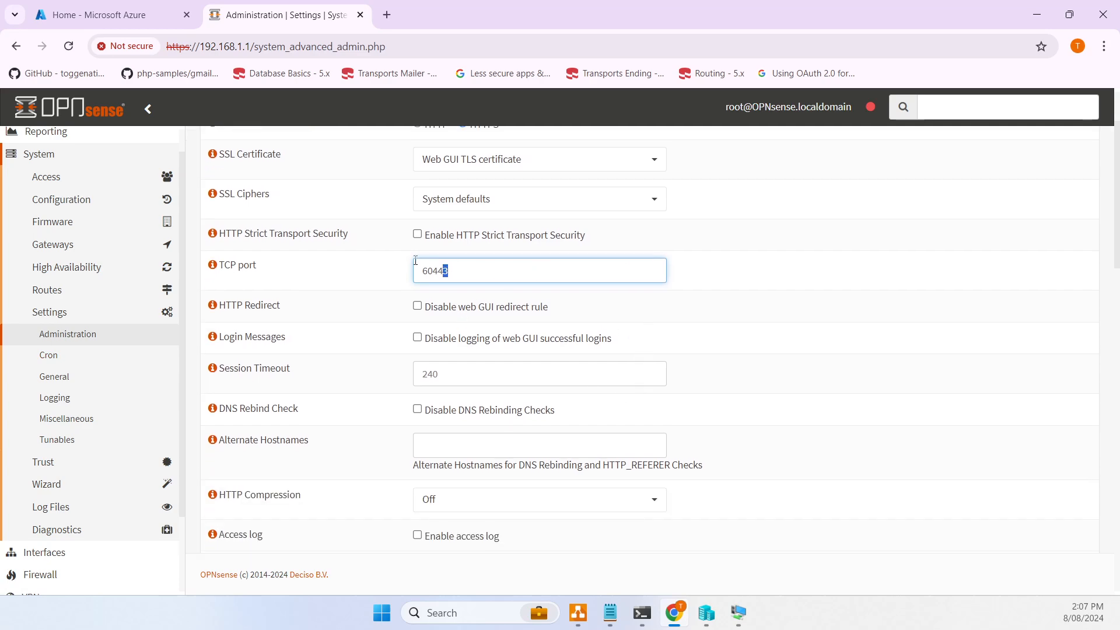
drag(415, 261, 378, 273)
scroll(397, 323, down, 1)
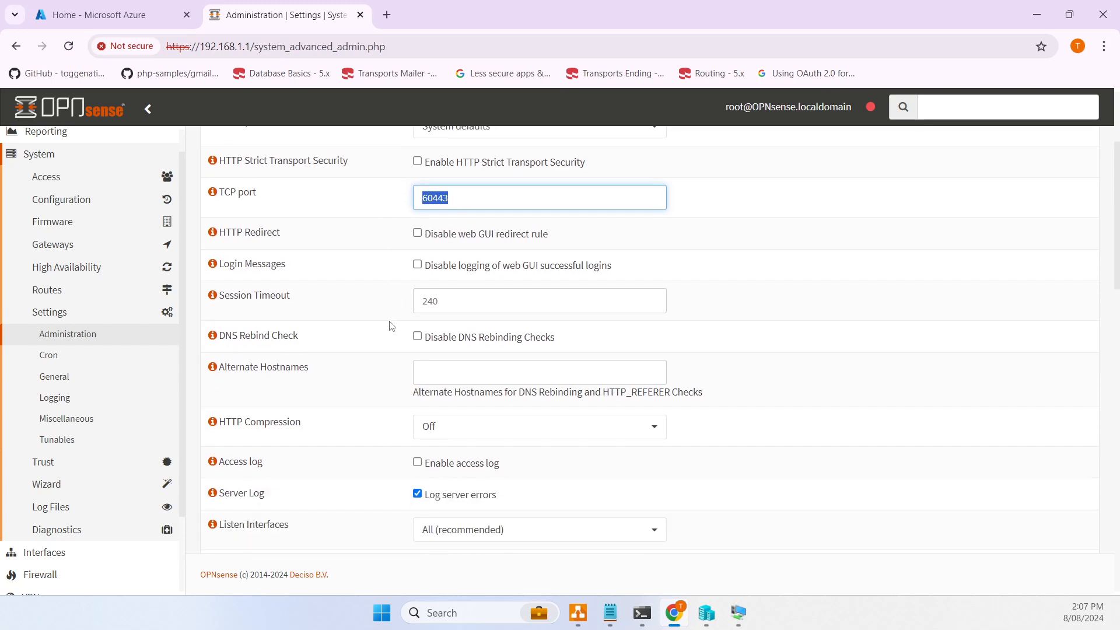
click(424, 234)
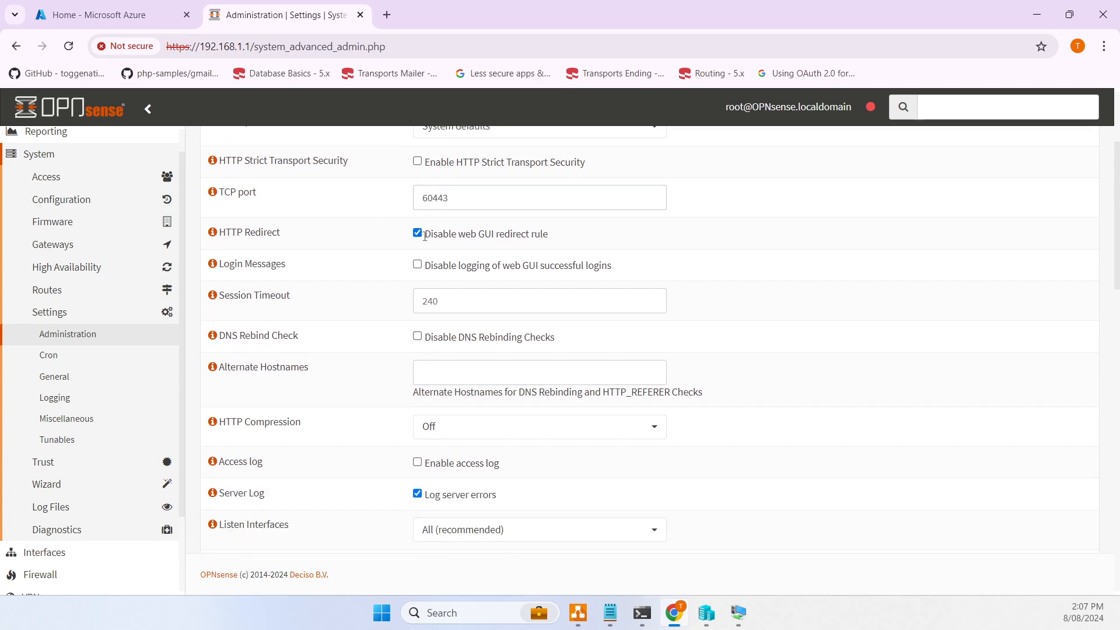
scroll(624, 242, down, 1)
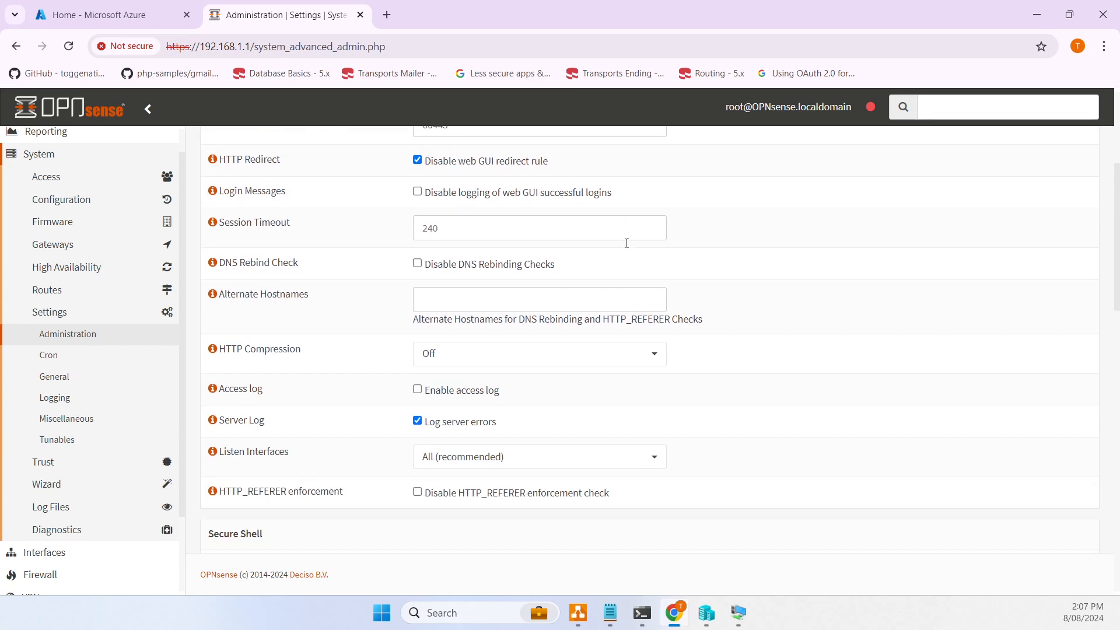
scroll(621, 246, up, 1)
double_click(463, 191)
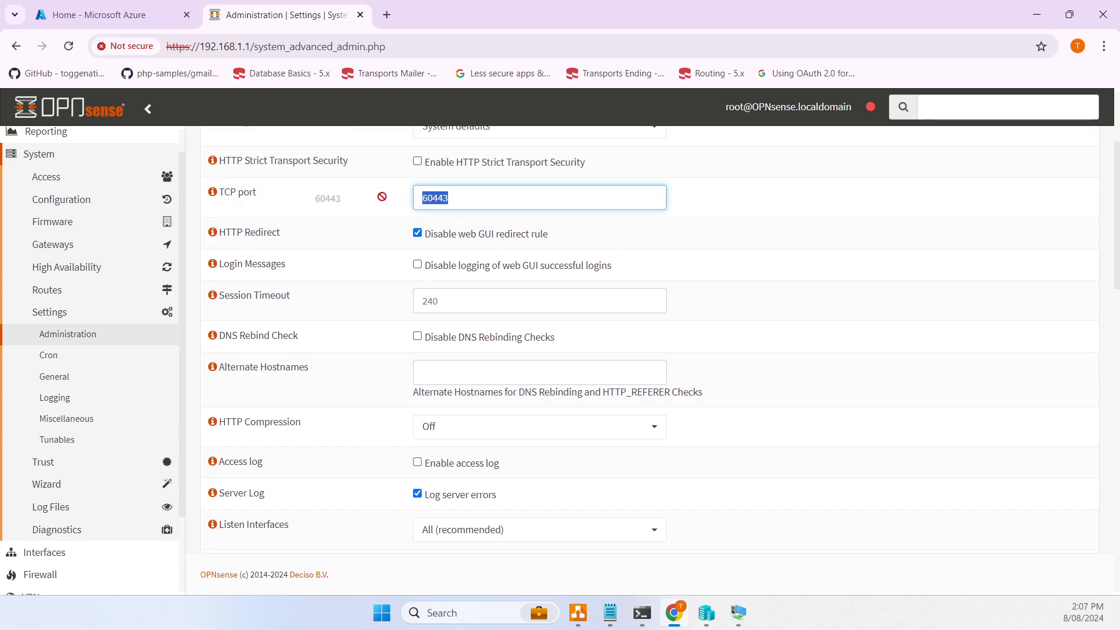
drag(501, 202, 412, 204)
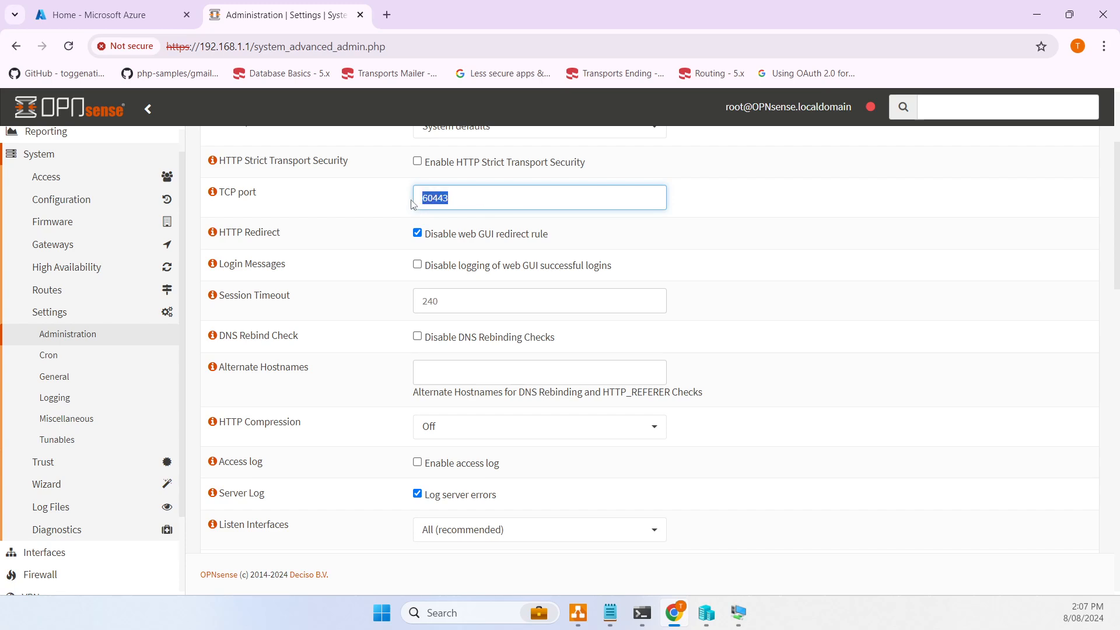
click(489, 200)
drag(499, 202, 336, 207)
click(428, 339)
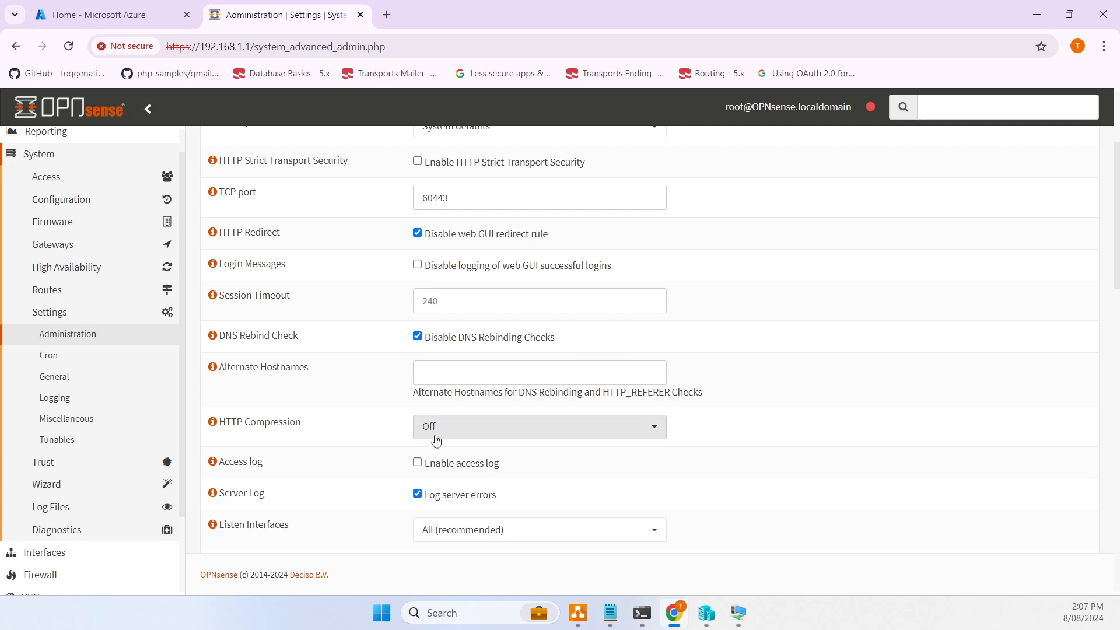
scroll(490, 395, down, 4)
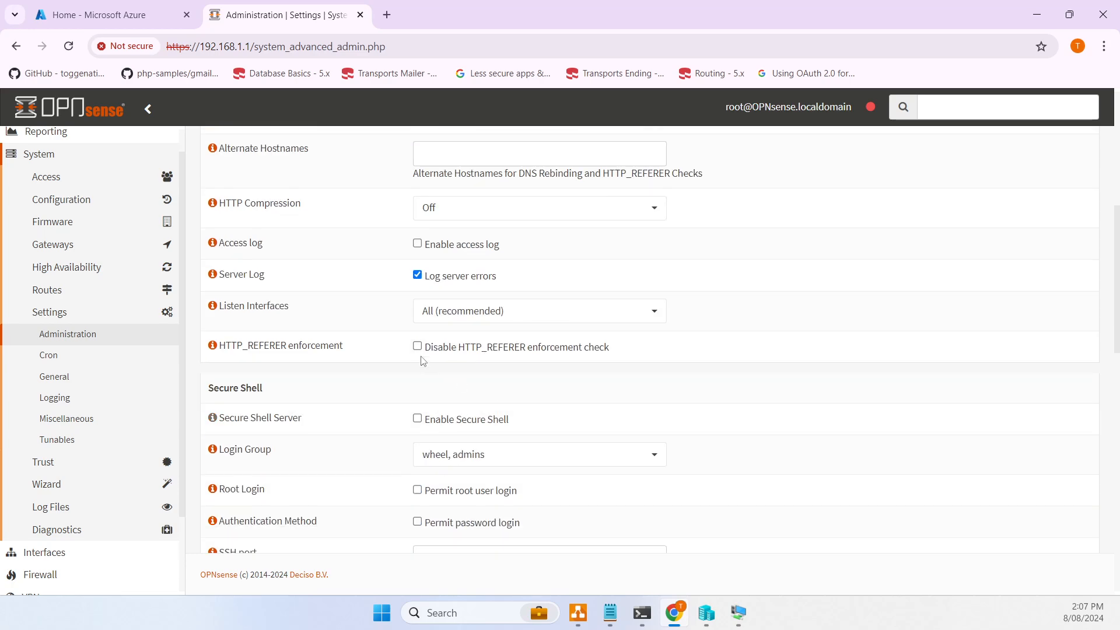
click(417, 346)
scroll(613, 382, up, 4)
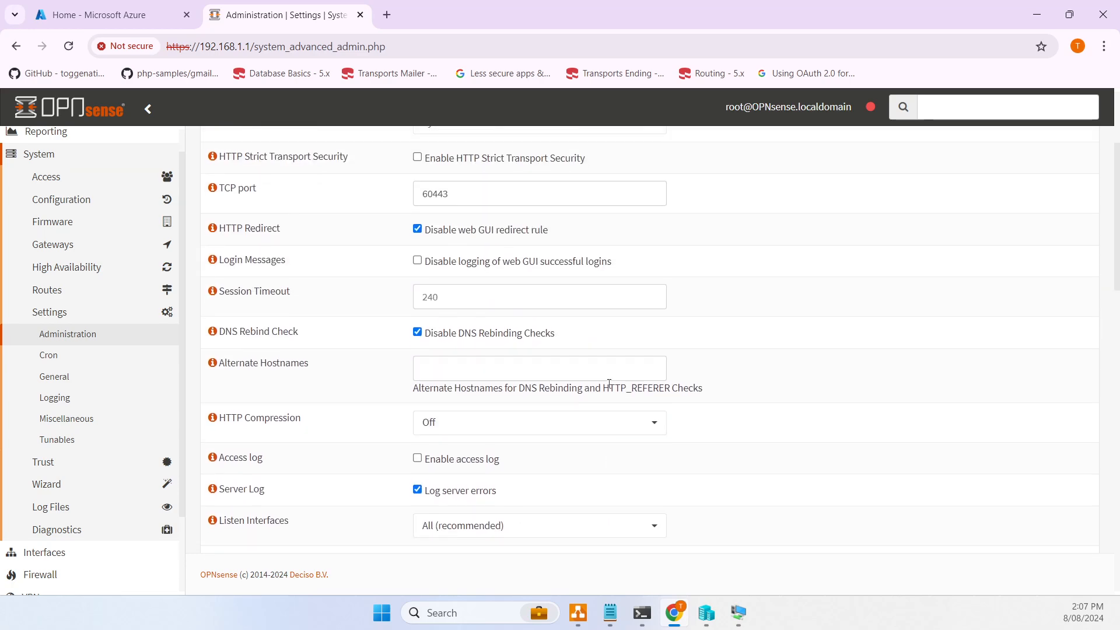
scroll(608, 383, down, 5)
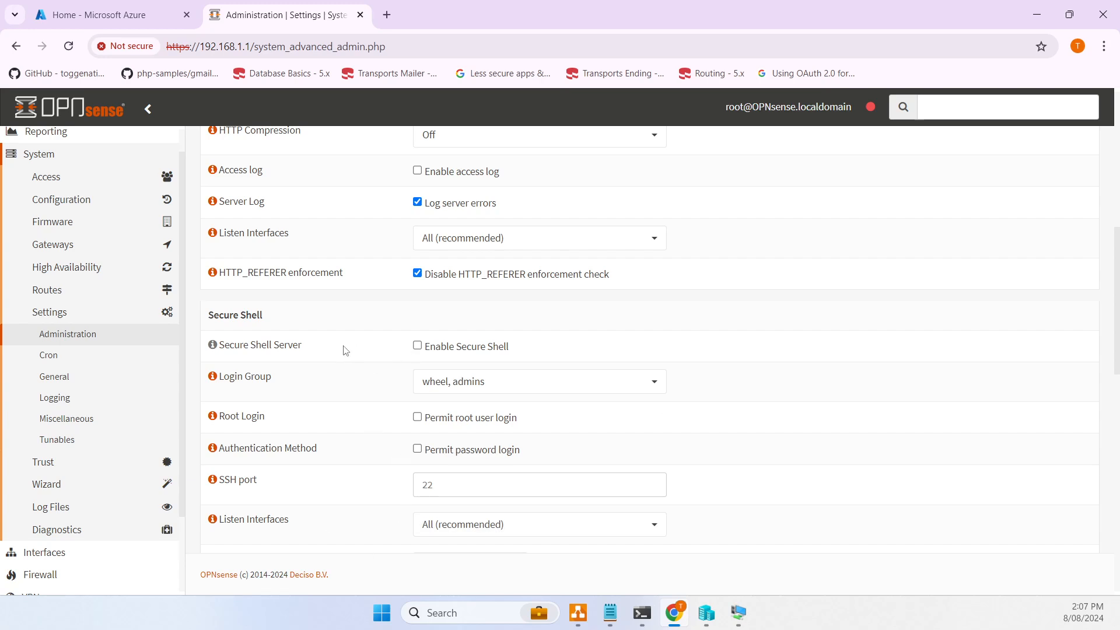
scroll(358, 357, down, 5)
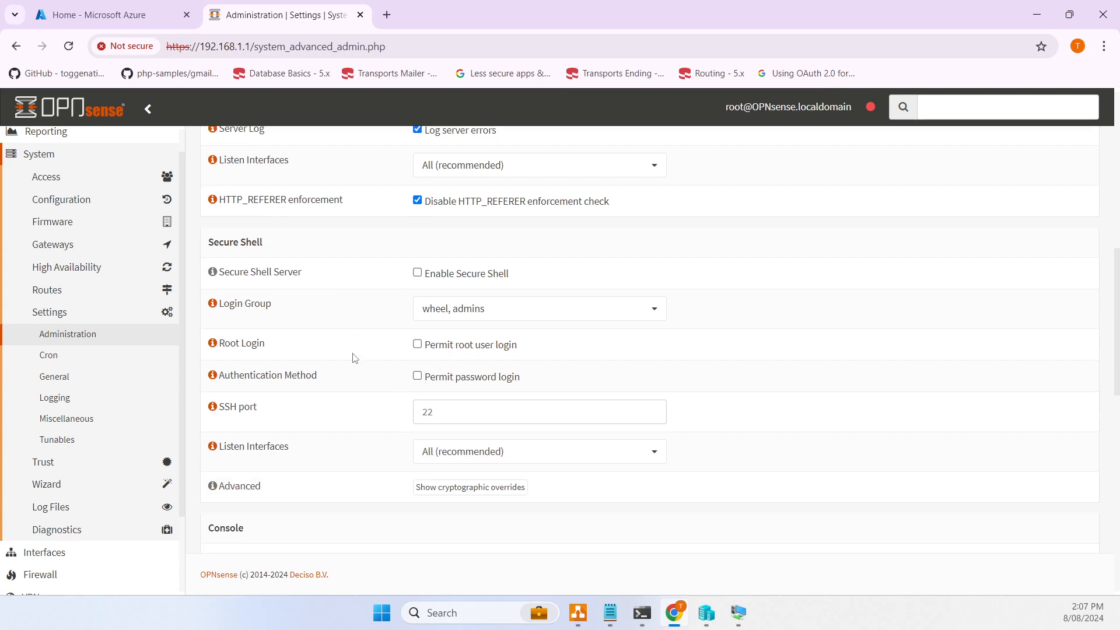
scroll(353, 356, up, 1)
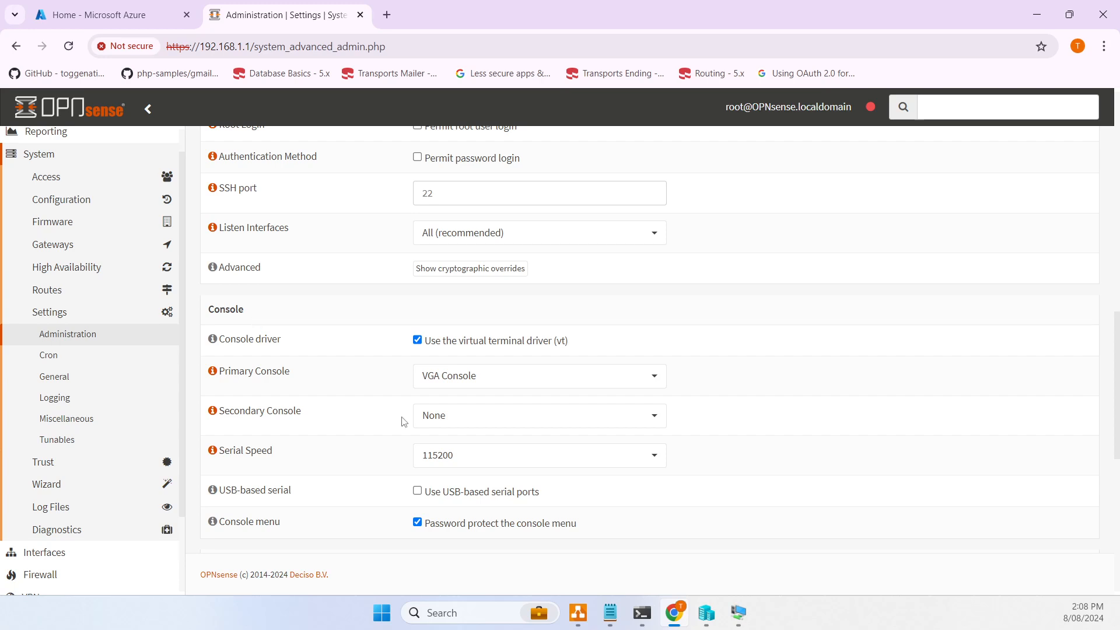
- Set Primary Console to Serial Console and save the administration settings
click(467, 382)
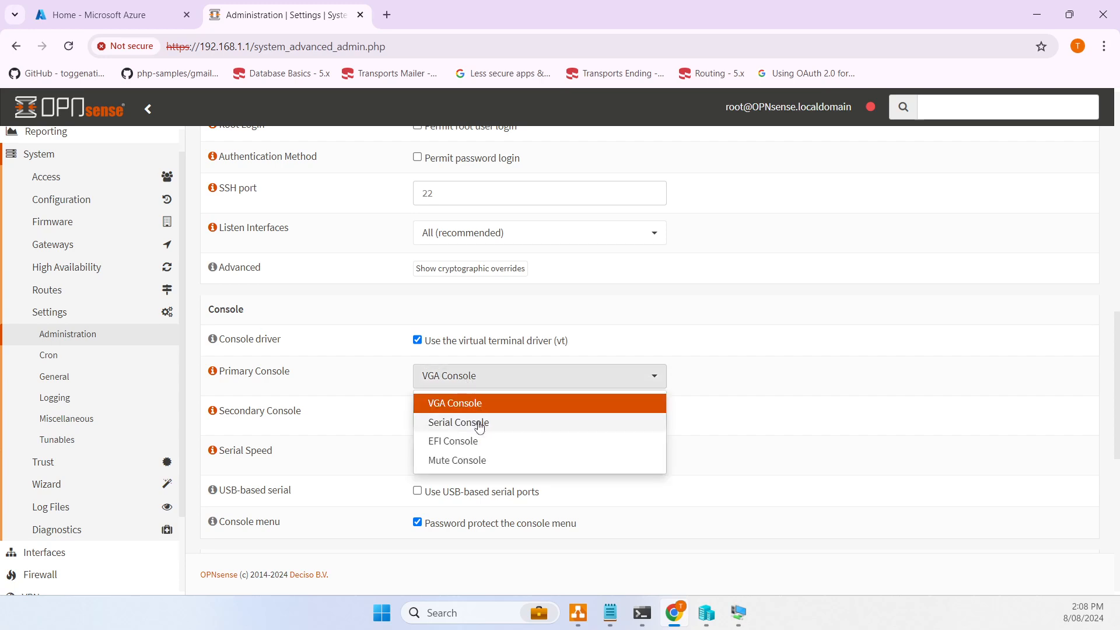
click(478, 422)
drag(322, 376, 214, 372)
click(335, 385)
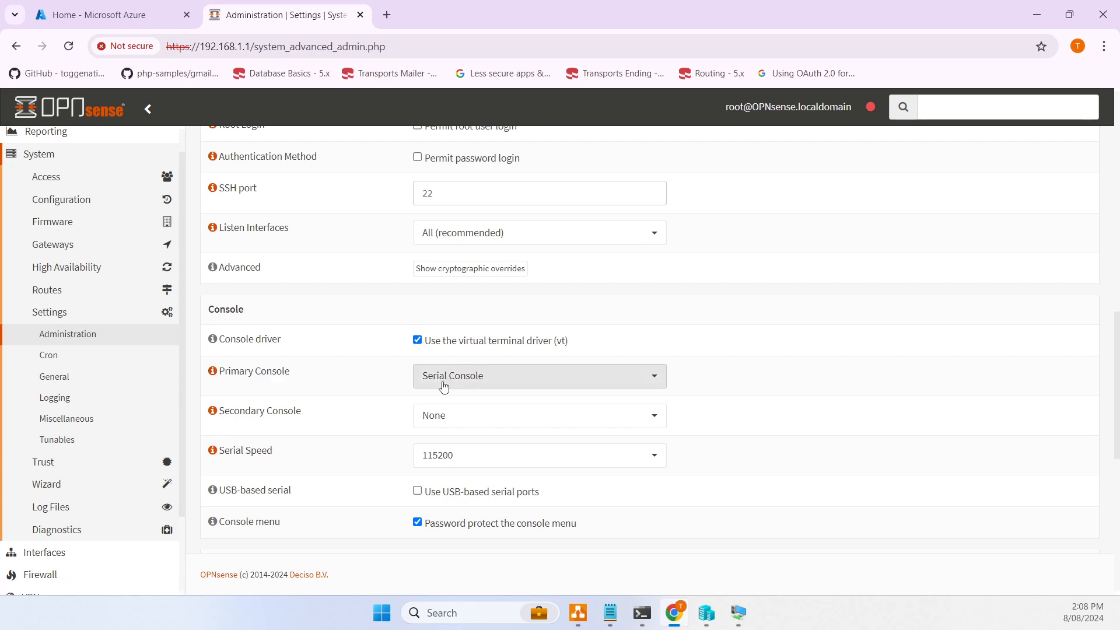
scroll(424, 394, down, 1)
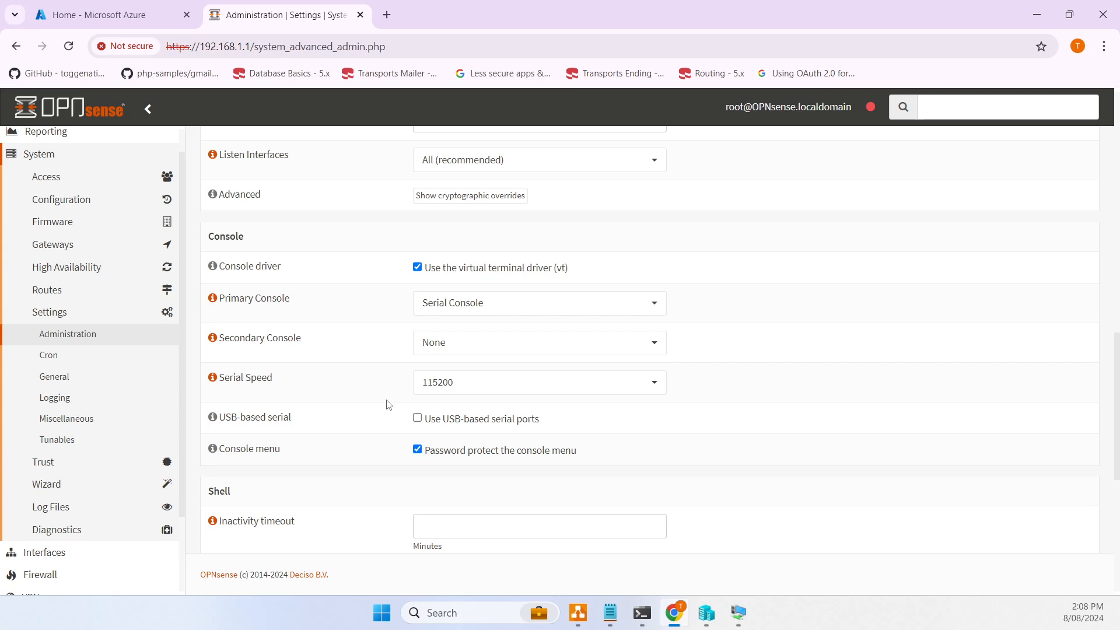
scroll(389, 404, down, 2)
scroll(383, 383, down, 3)
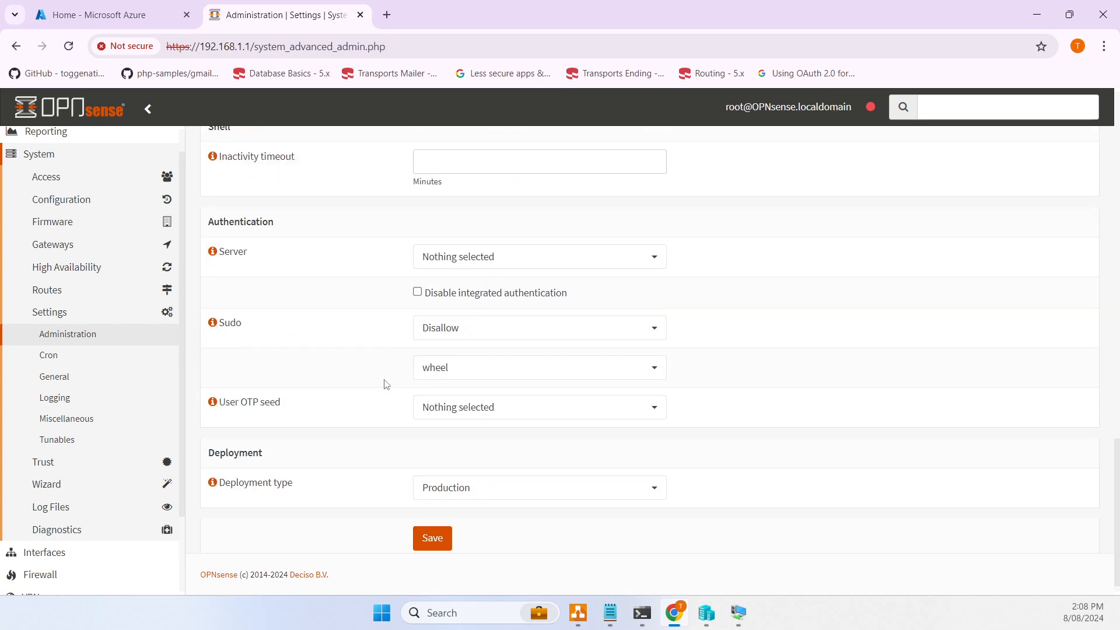
click(434, 522)
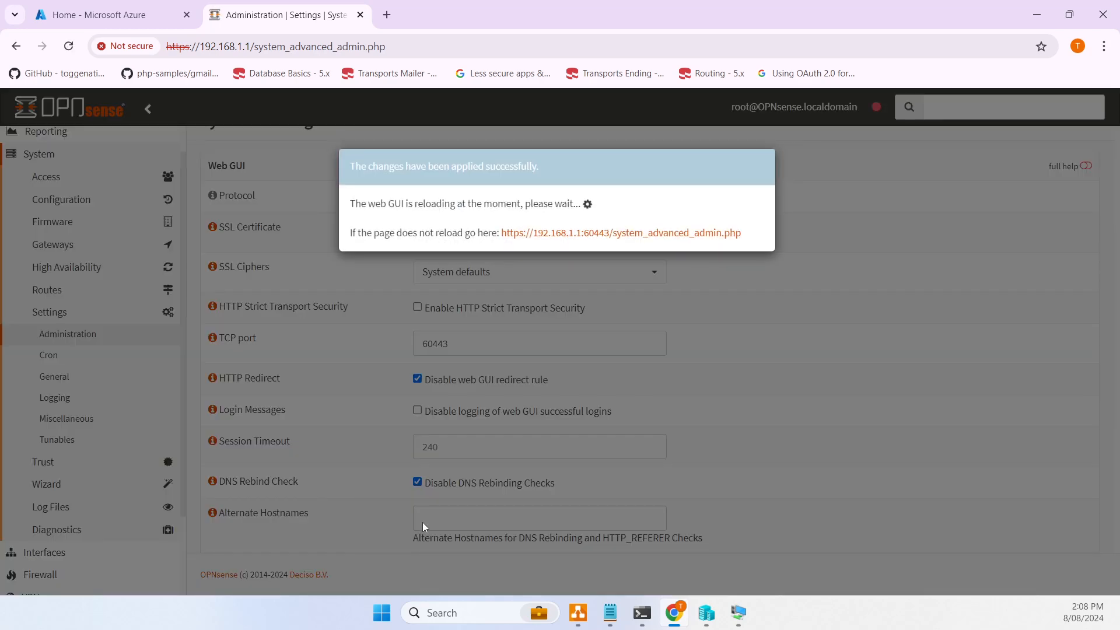
- Continue on the port 60443 web GUI, close the old tab, and power the firewall off
click(635, 234)
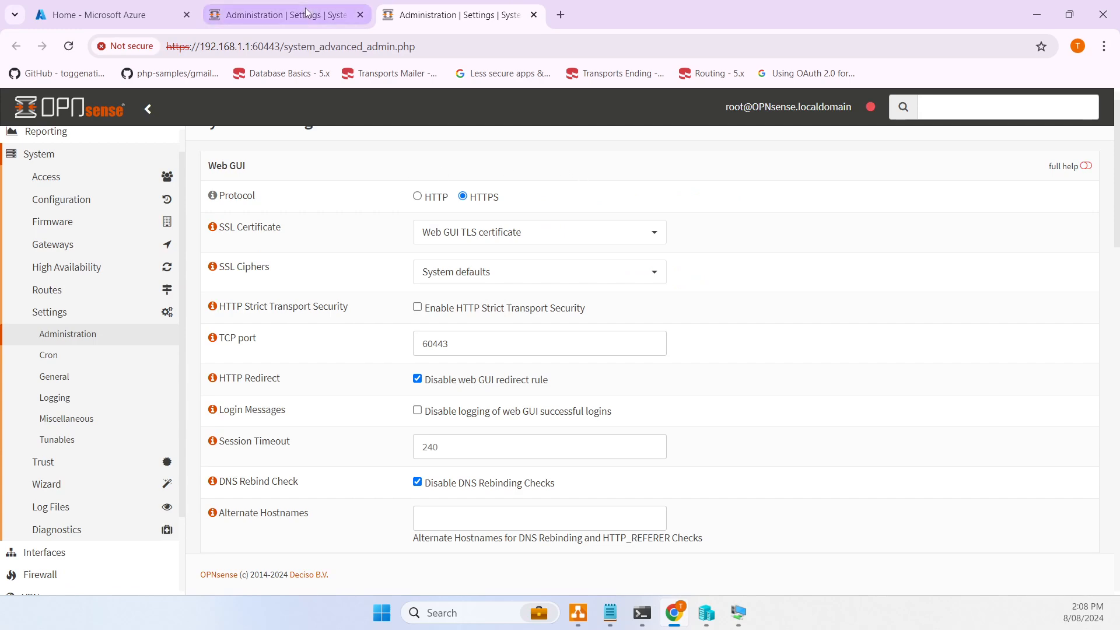
click(350, 19)
click(360, 15)
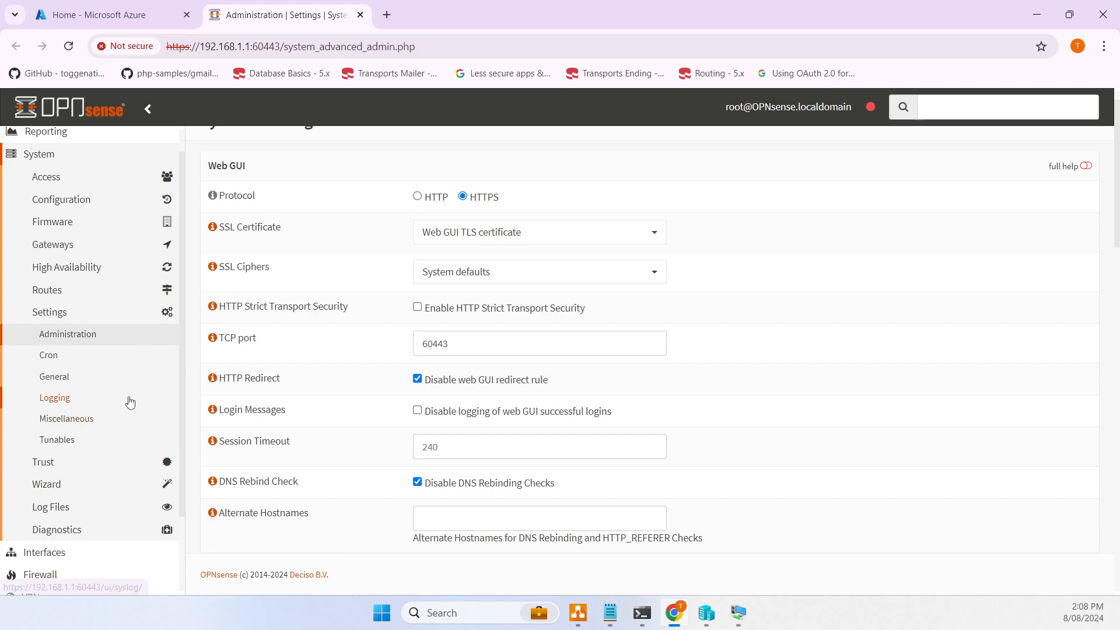
scroll(133, 401, down, 2)
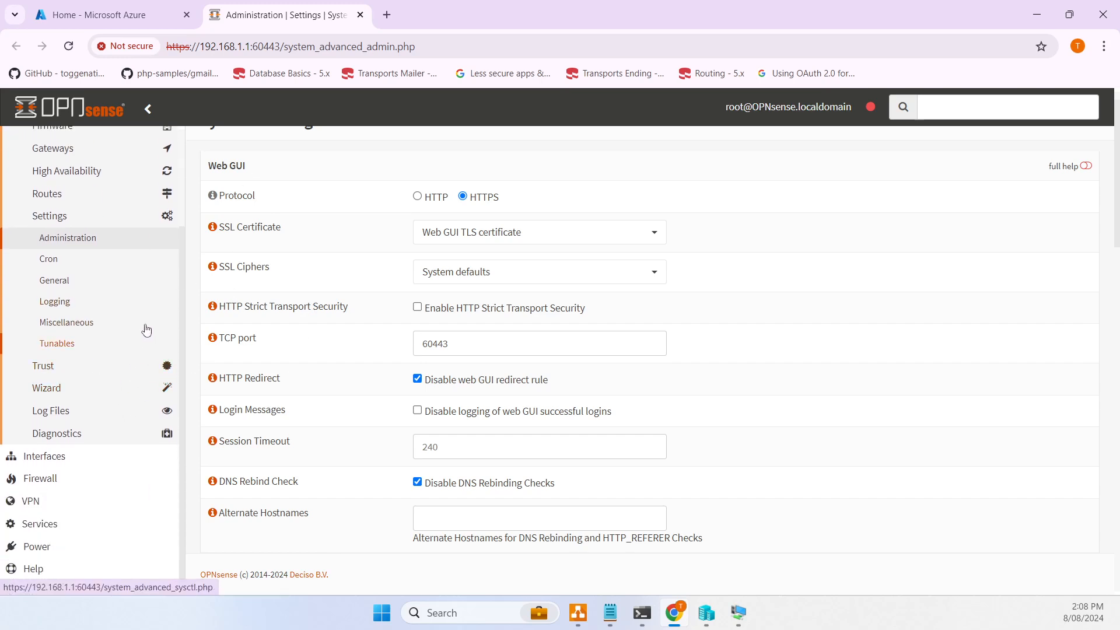
scroll(179, 339, up, 2)
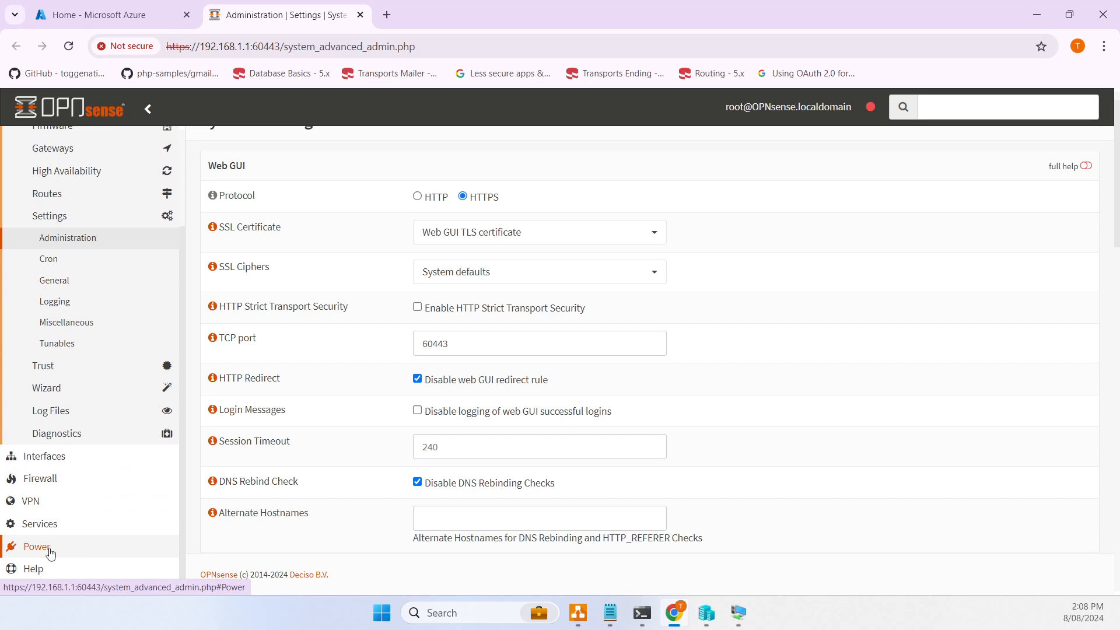
click(76, 556)
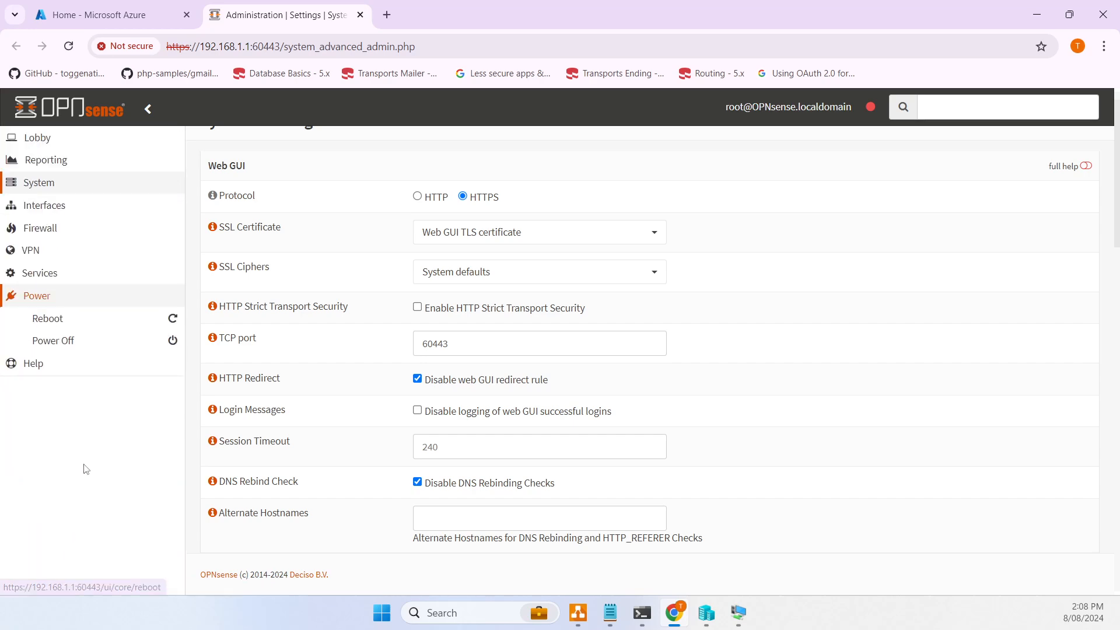
click(79, 341)
click(217, 227)
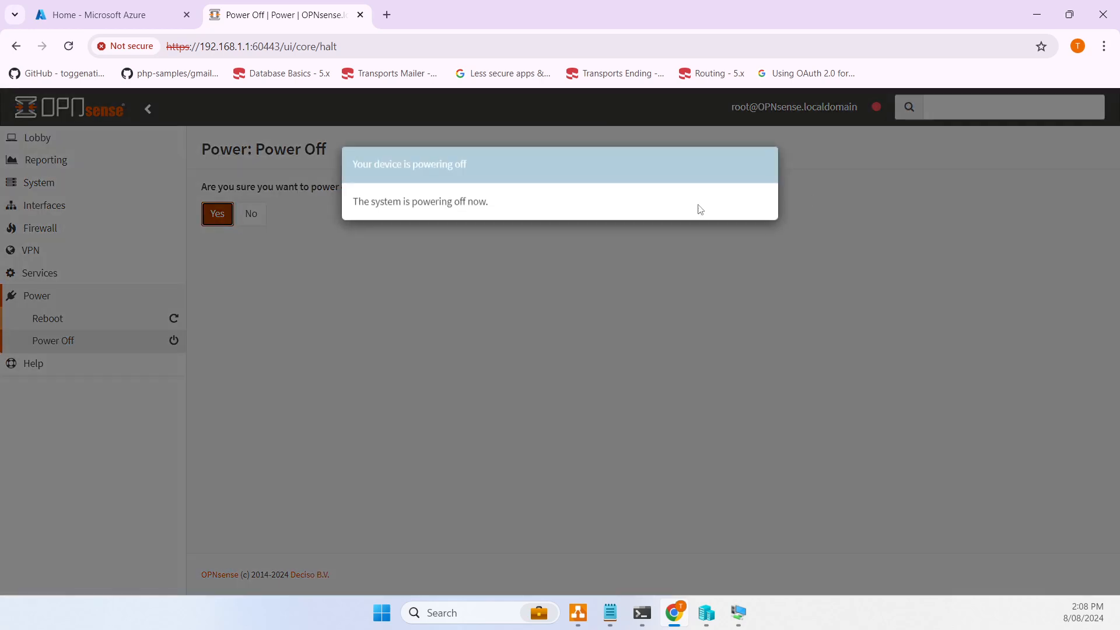
- Watch the OPNS VM console until it turns off, then switch to the Azure portal home tab
click(740, 614)
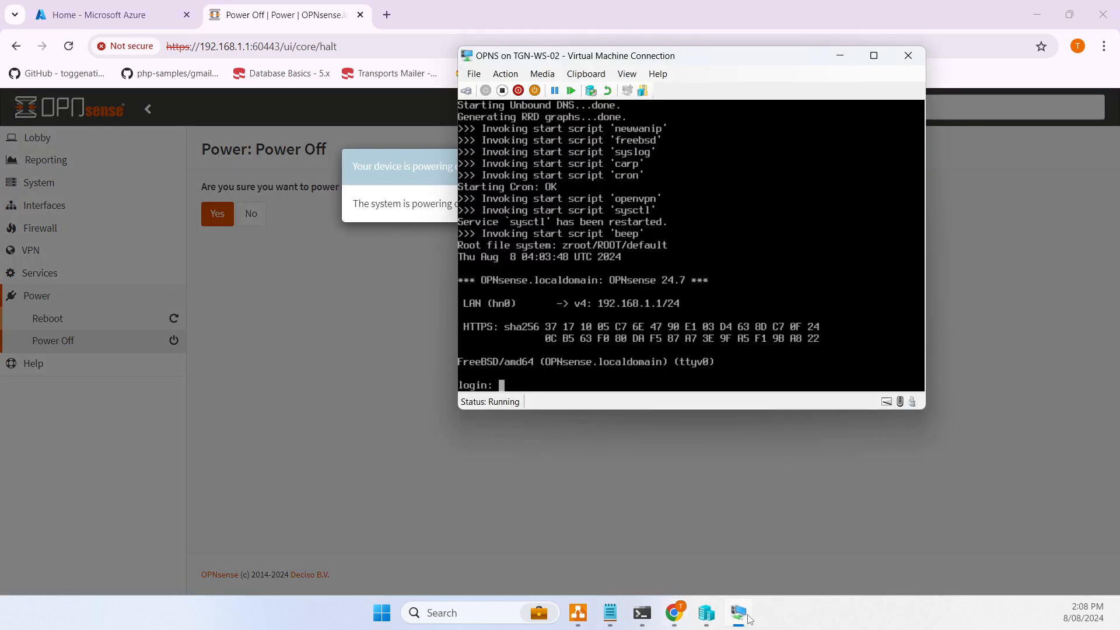
drag(758, 68, 697, 116)
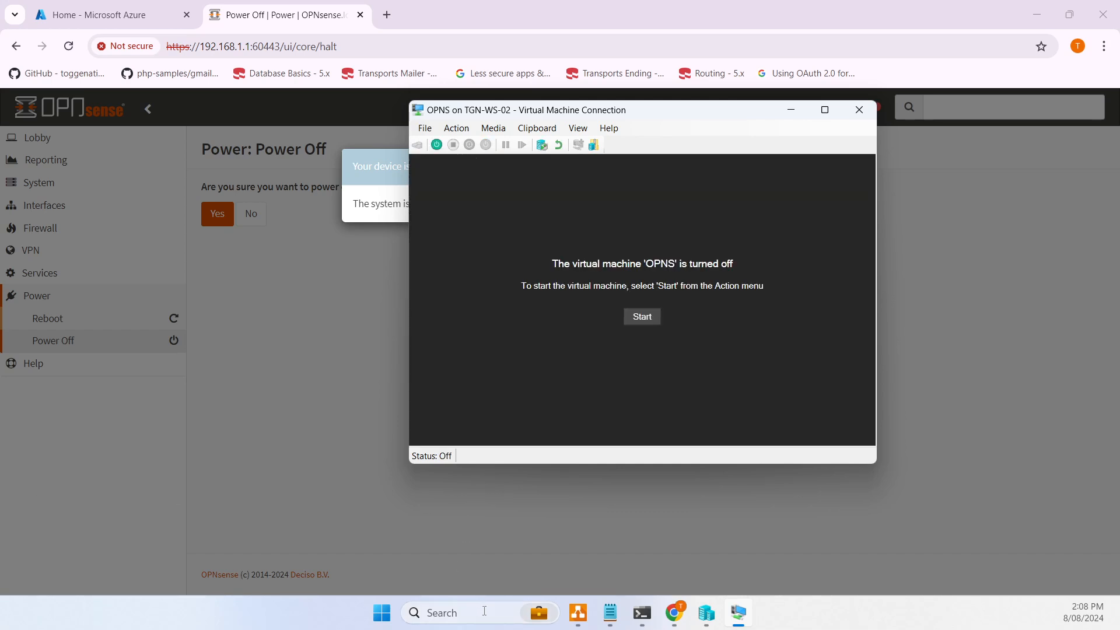
click(110, 15)
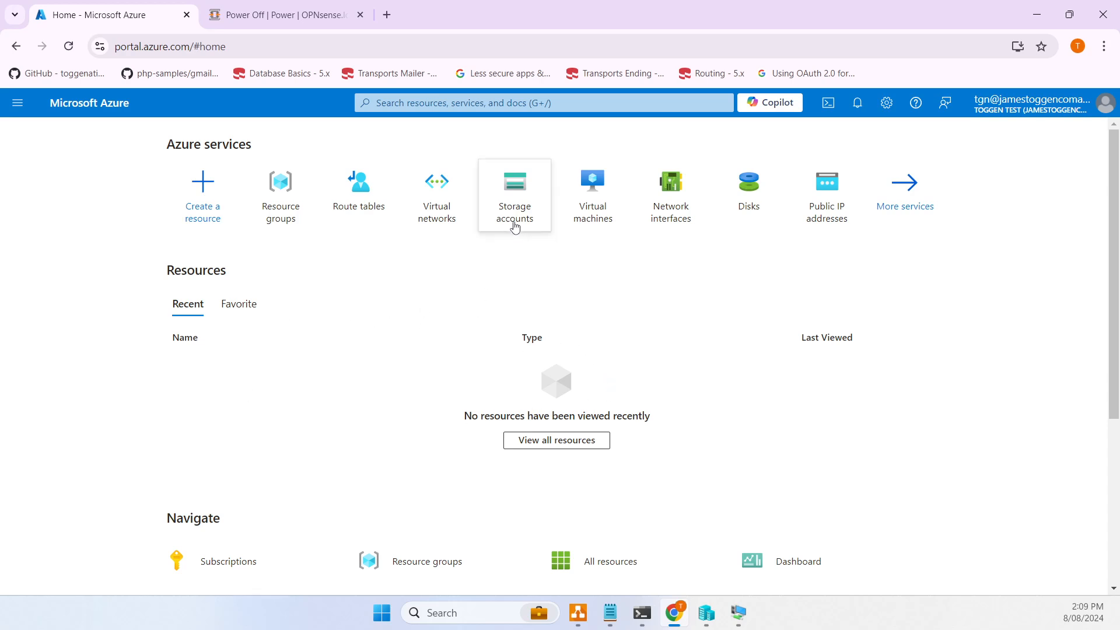
- Start creating a storage account with a new resource group tgndeployopensenserg
click(514, 190)
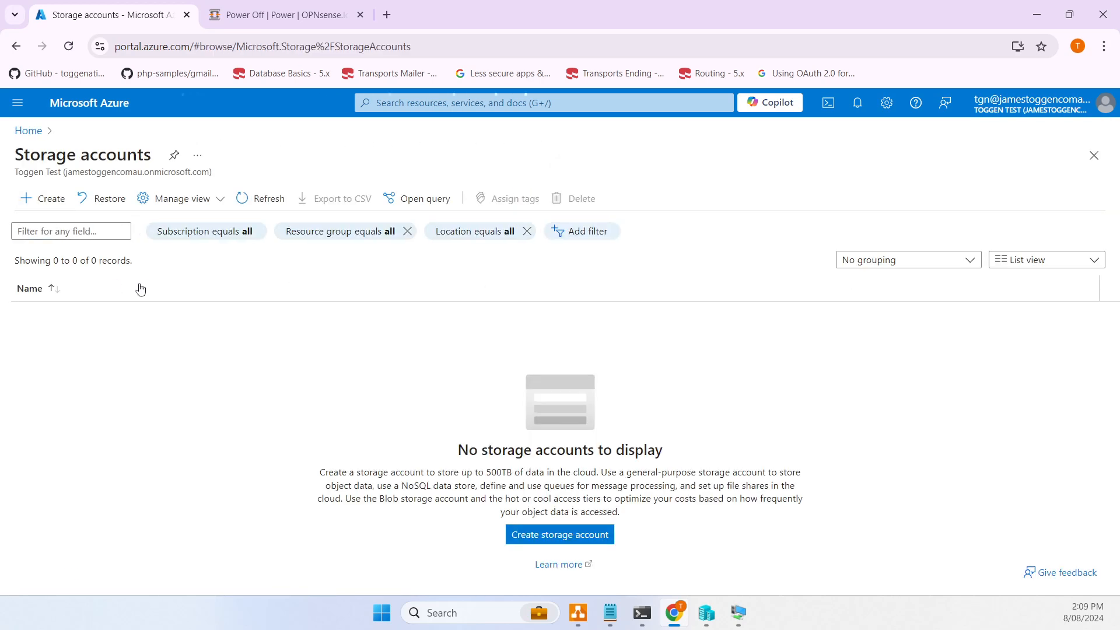
click(44, 199)
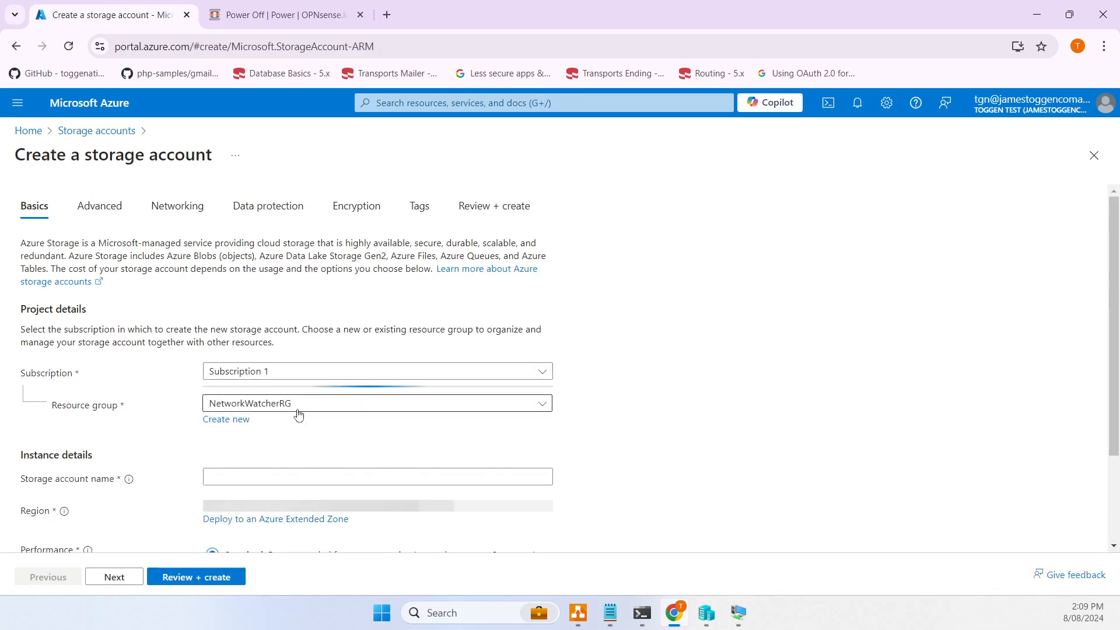
scroll(298, 330, down, 1)
click(301, 331)
click(301, 331)
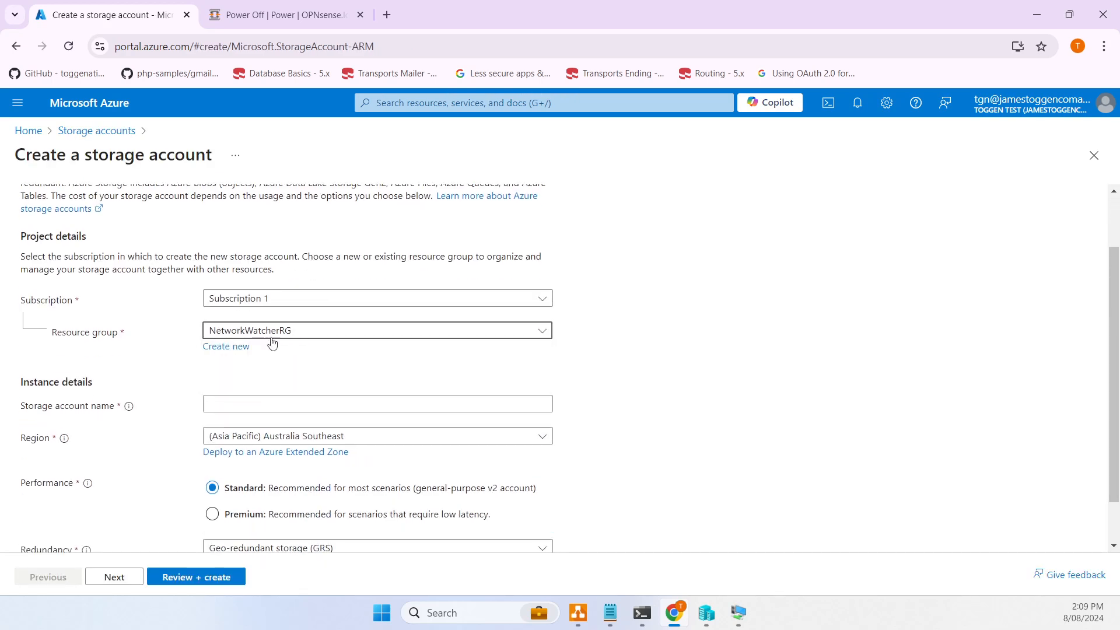
click(226, 345)
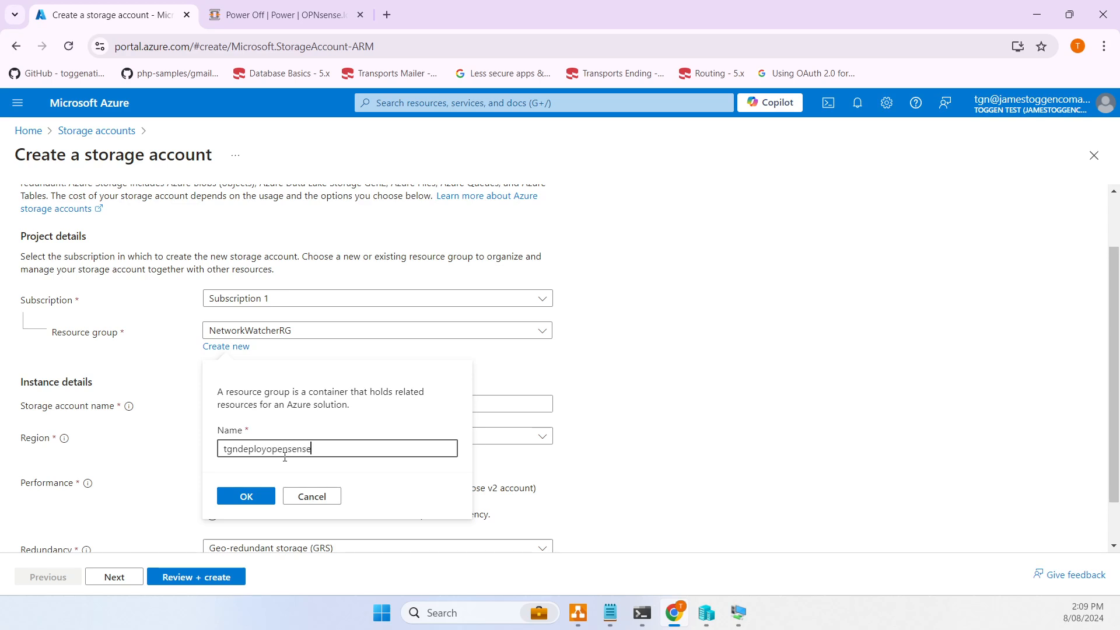
key(ctrl+a)
click(245, 496)
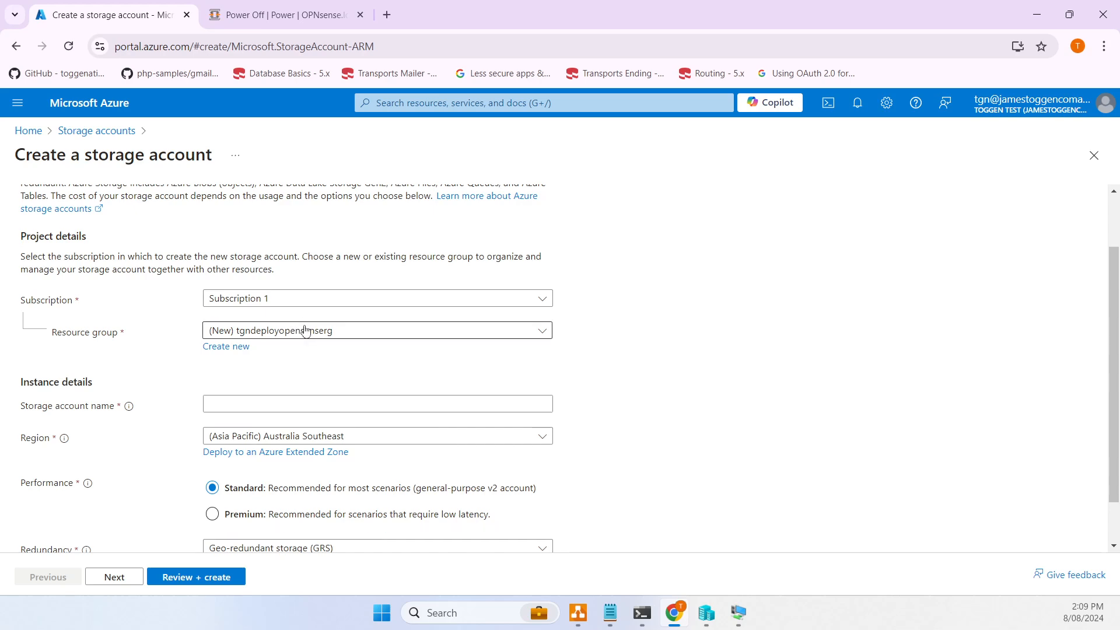
- Name the account tgndeployopnsensesa and choose locally-redundant storage (LRS)
click(209, 401)
scroll(222, 379, down, 1)
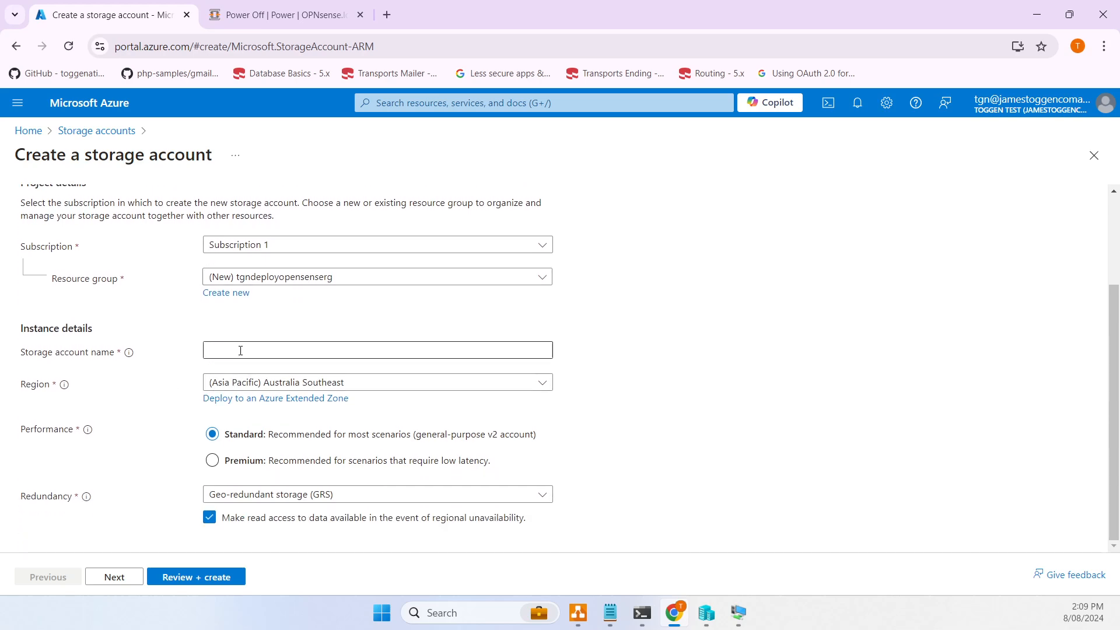
text(t)
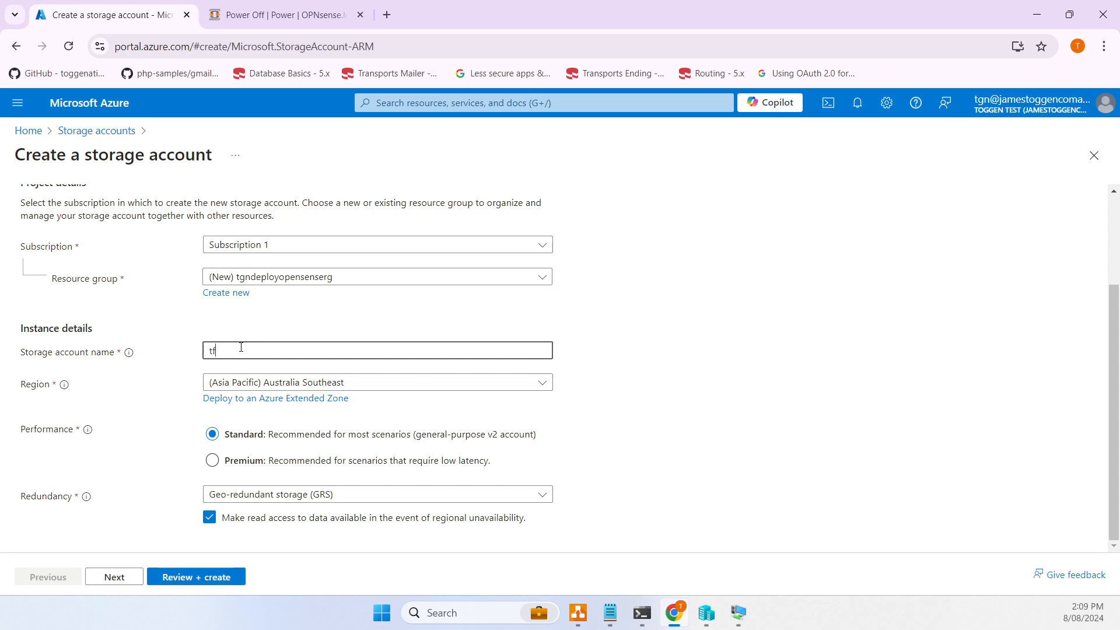
text(gnde)
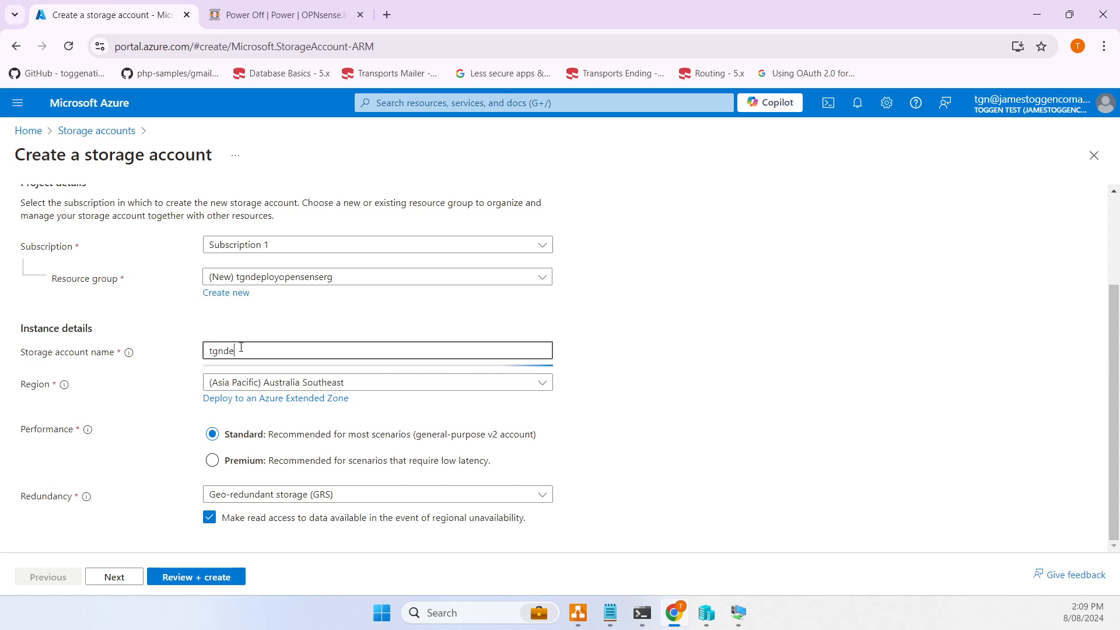
text(ployopnsense)
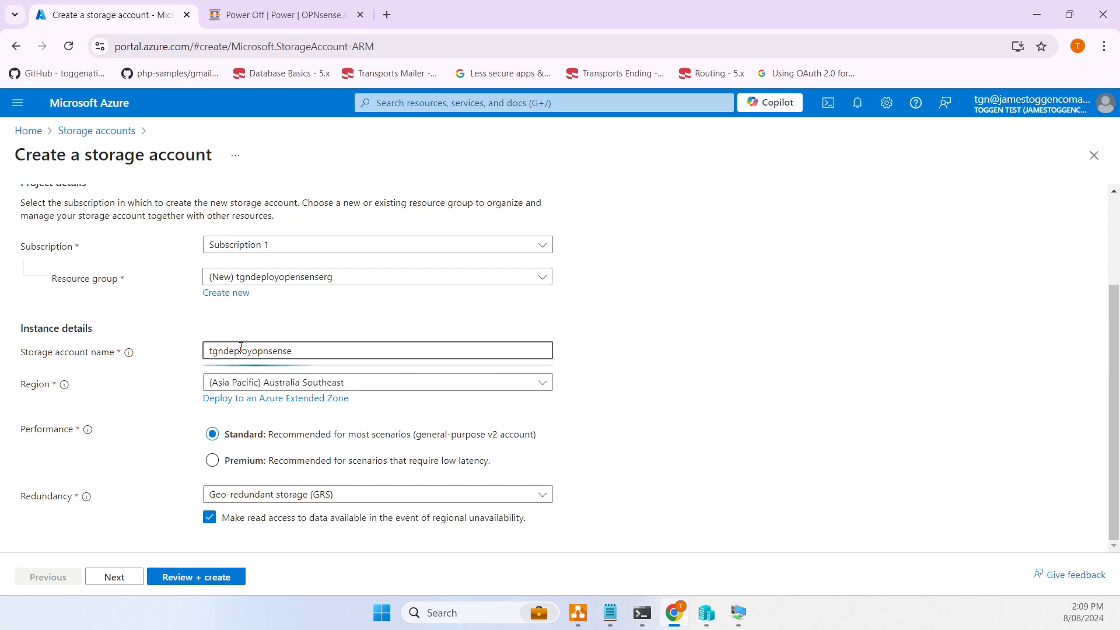
text(sa)
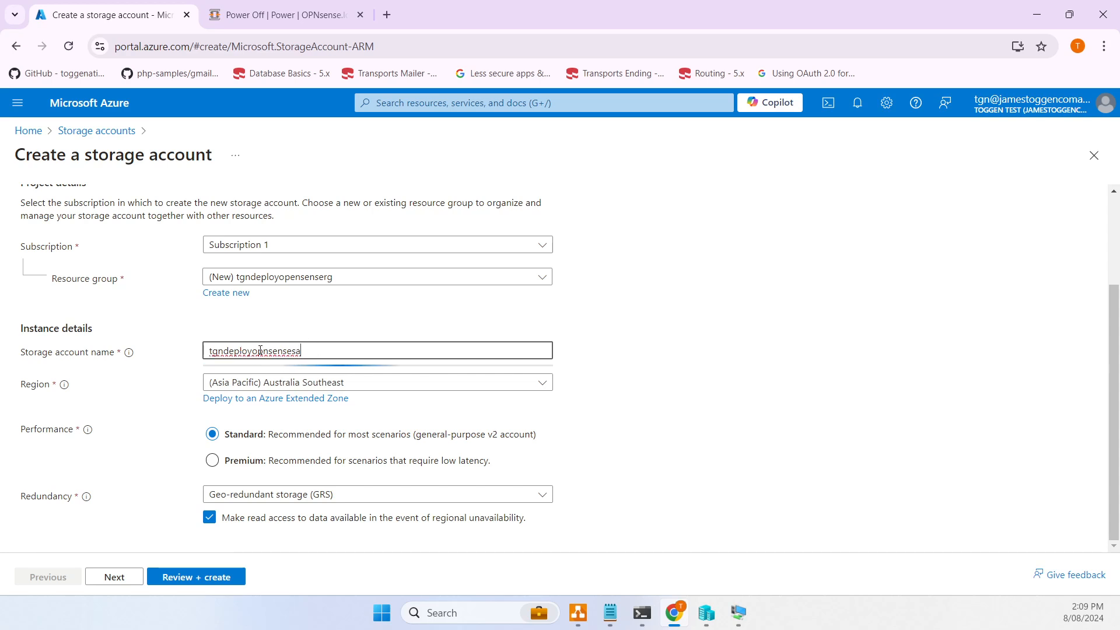
double_click(249, 343)
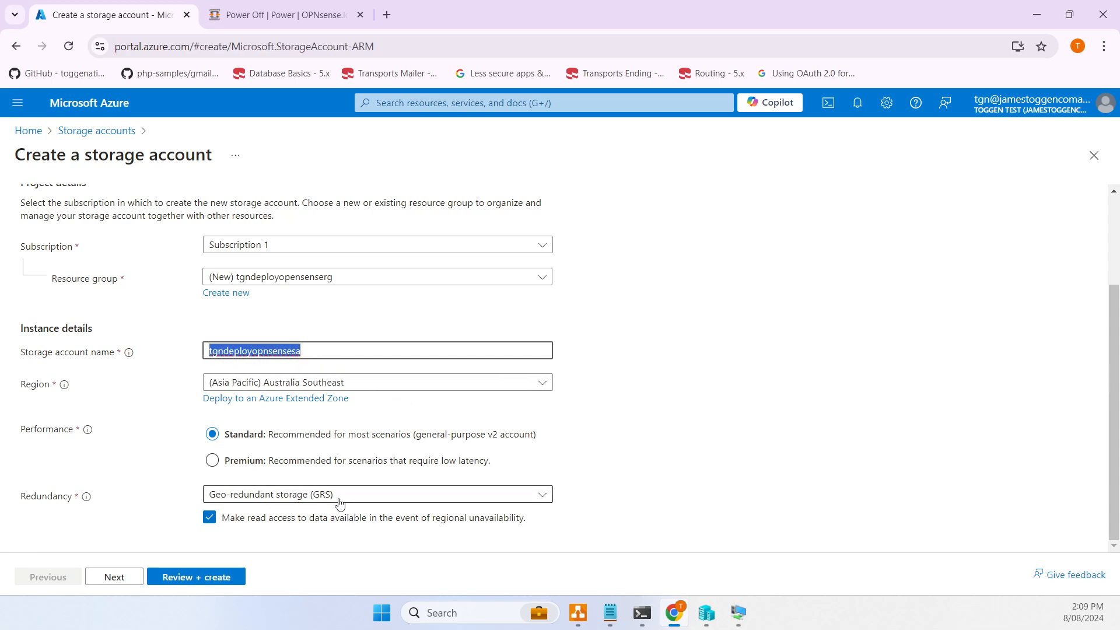
click(269, 496)
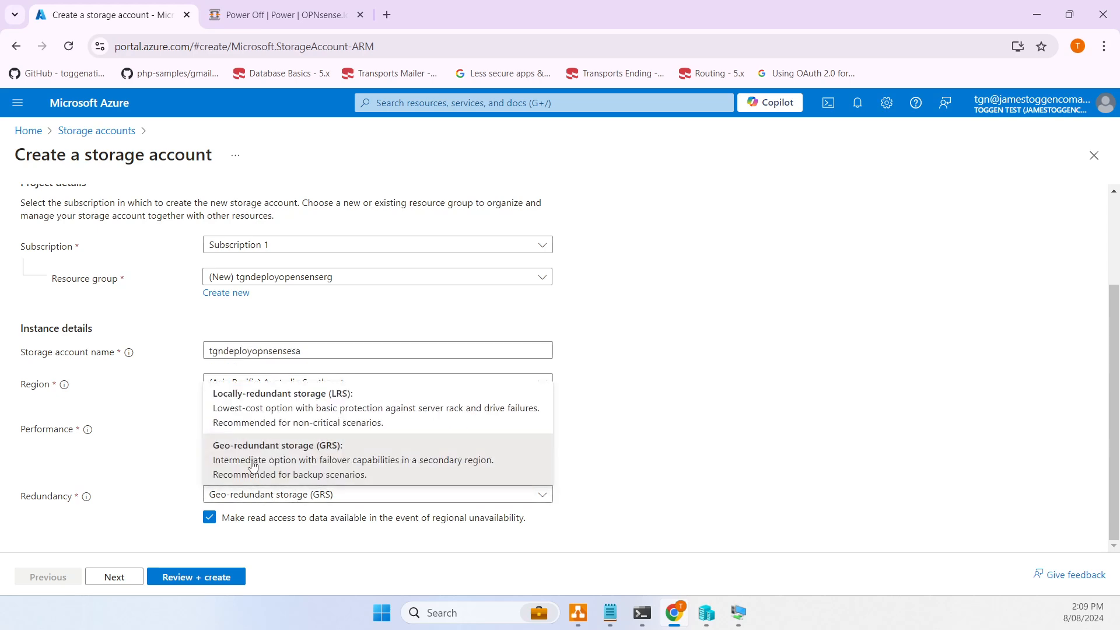
click(267, 412)
- Skip through Advanced, Networking and Data protection to Review + create, then create tgndeployopnsensesa
click(113, 576)
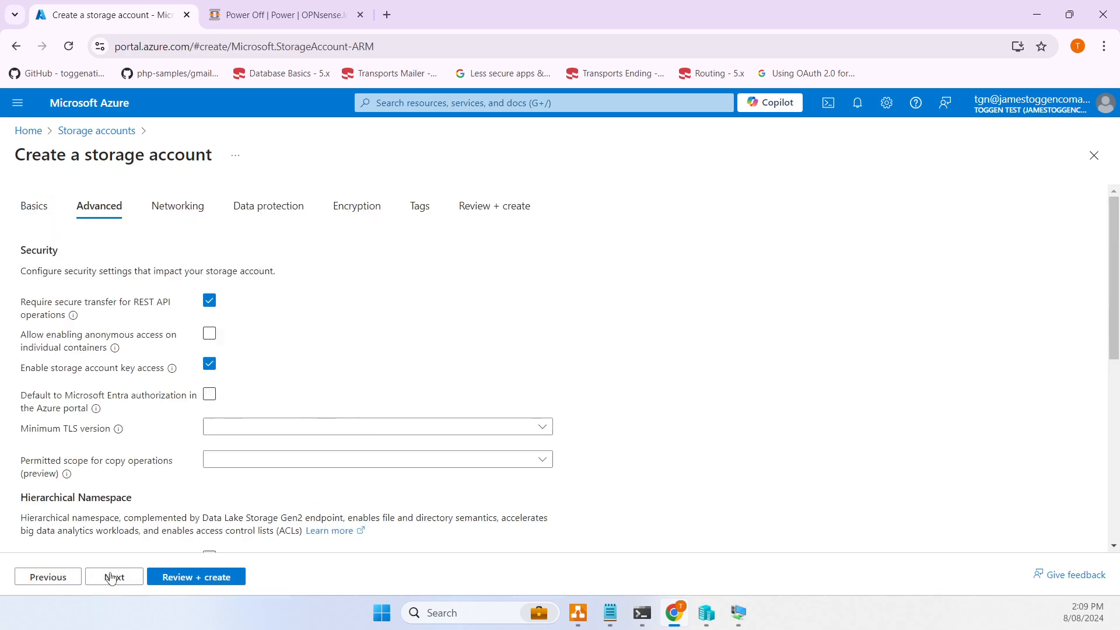
click(116, 582)
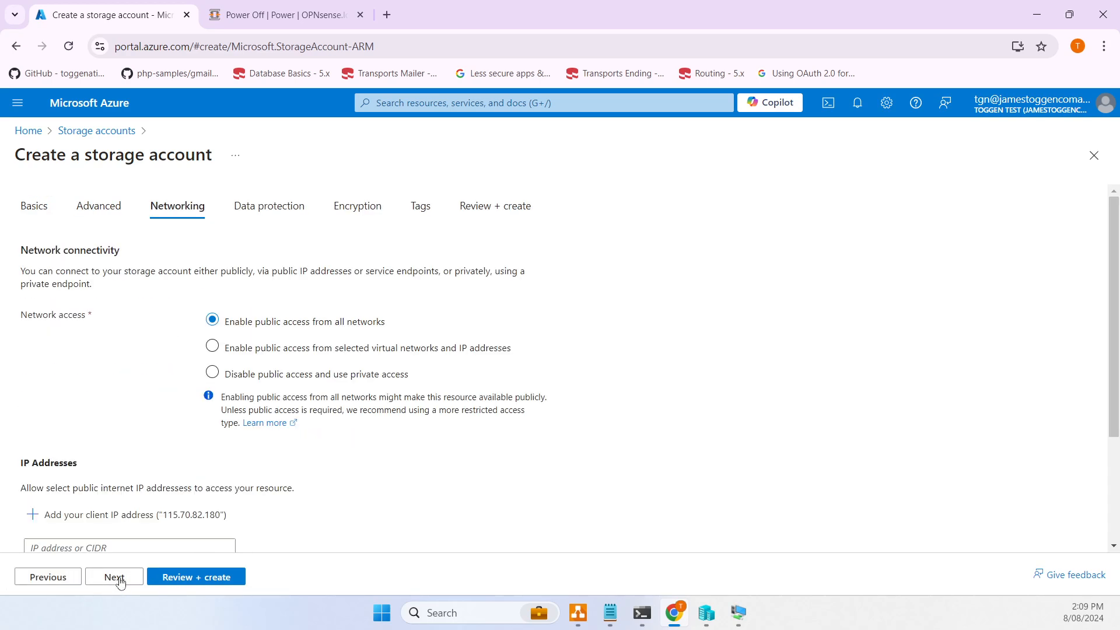
click(118, 581)
click(190, 577)
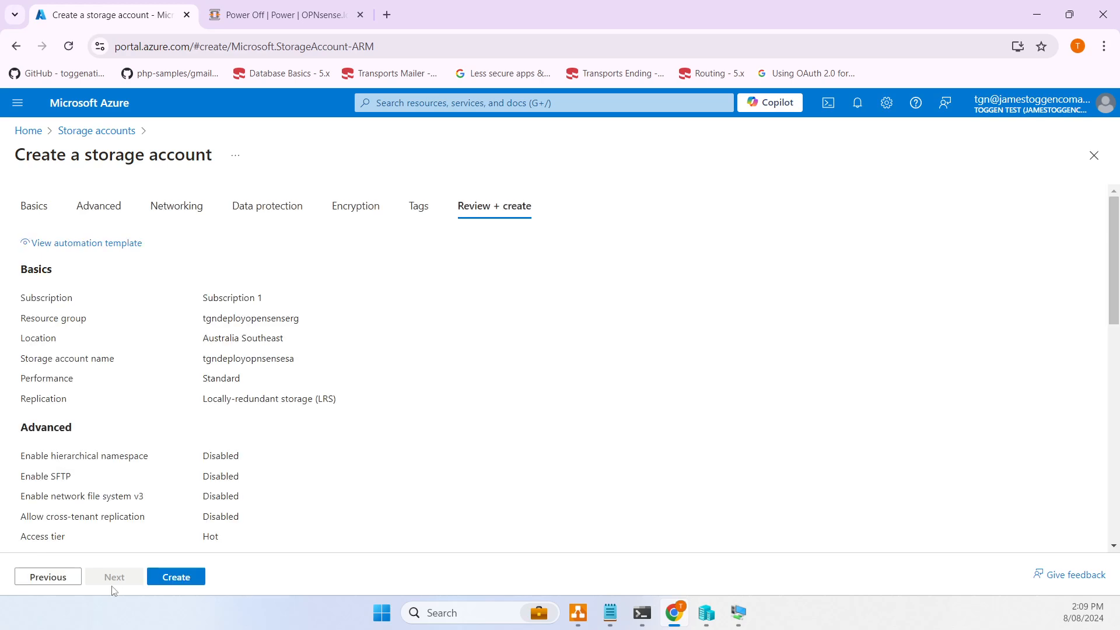
click(188, 578)
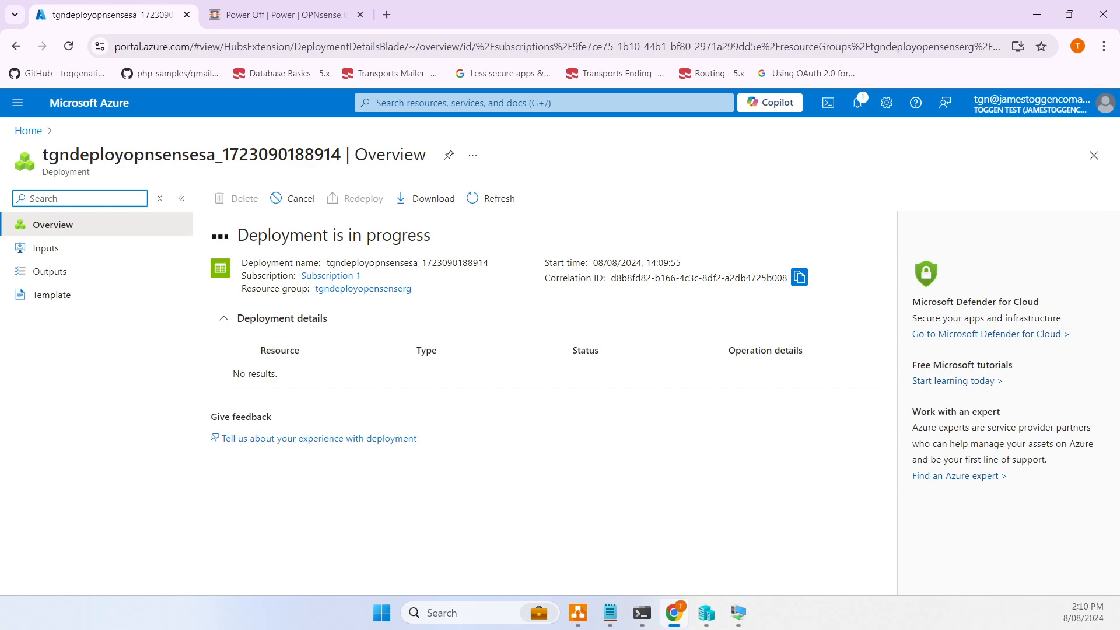
click(486, 612)
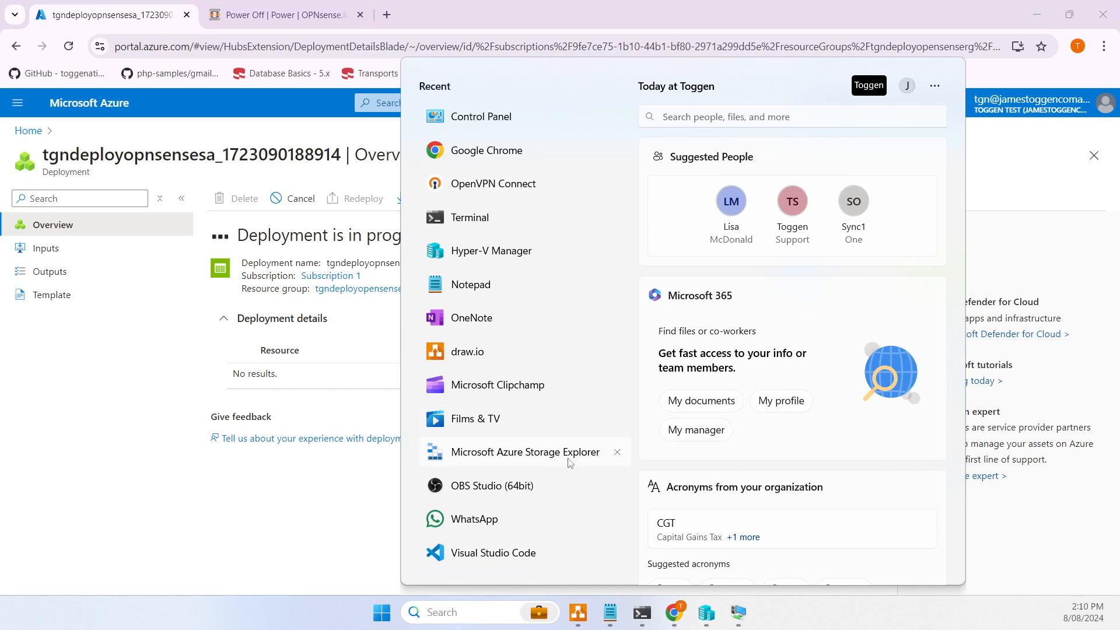
- Launch Azure Storage Explorer and refresh the tree until tgndeployopnsensesa appears
click(569, 461)
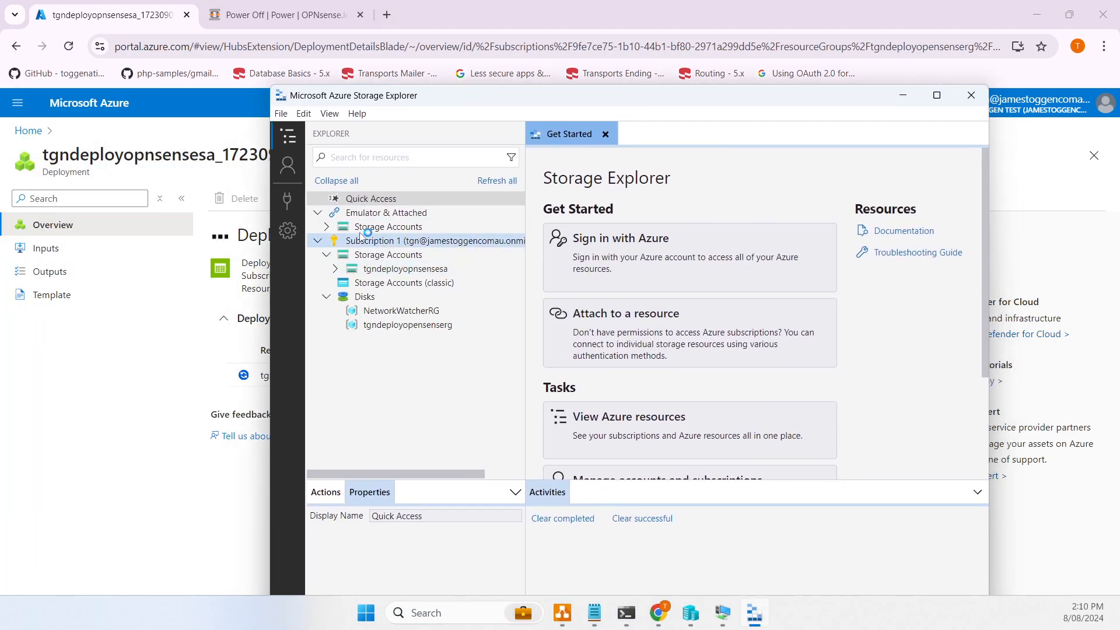
click(337, 270)
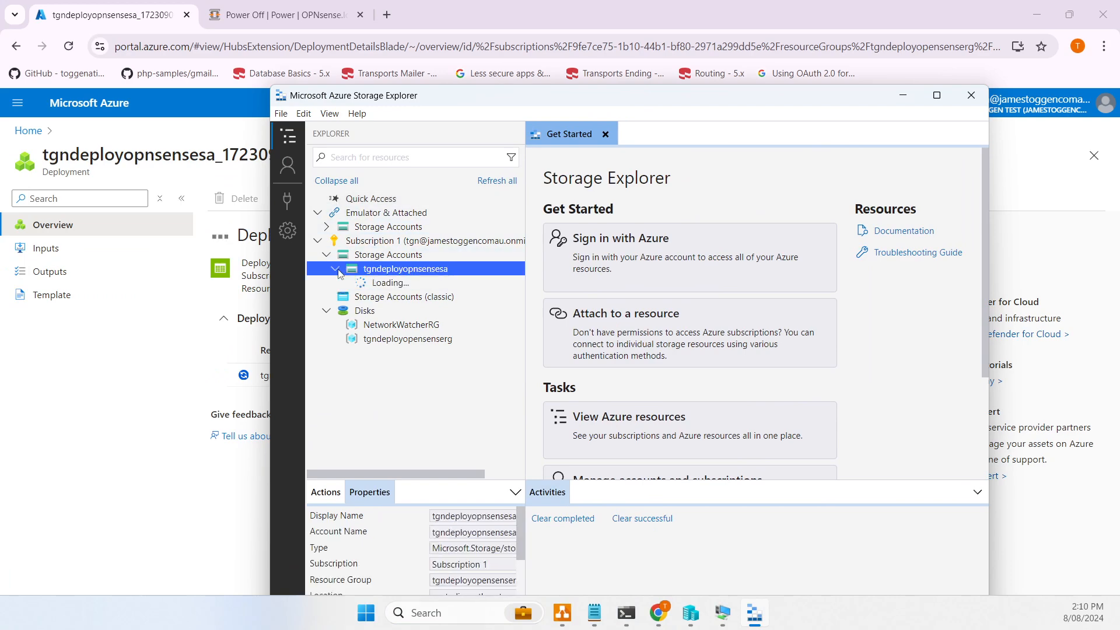
click(377, 283)
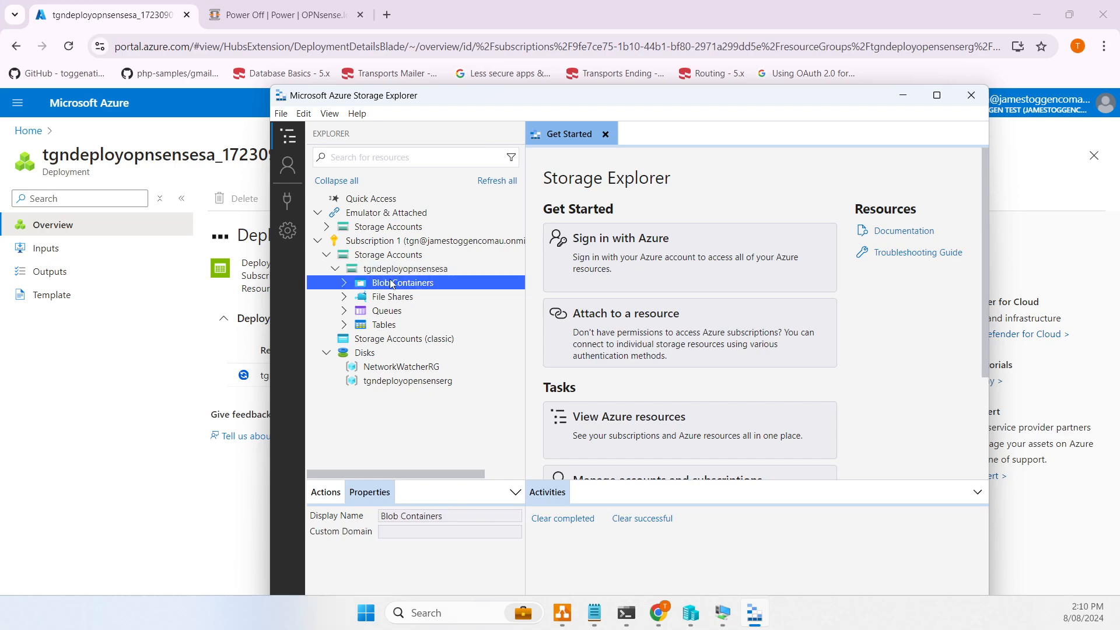
click(388, 269)
click(387, 255)
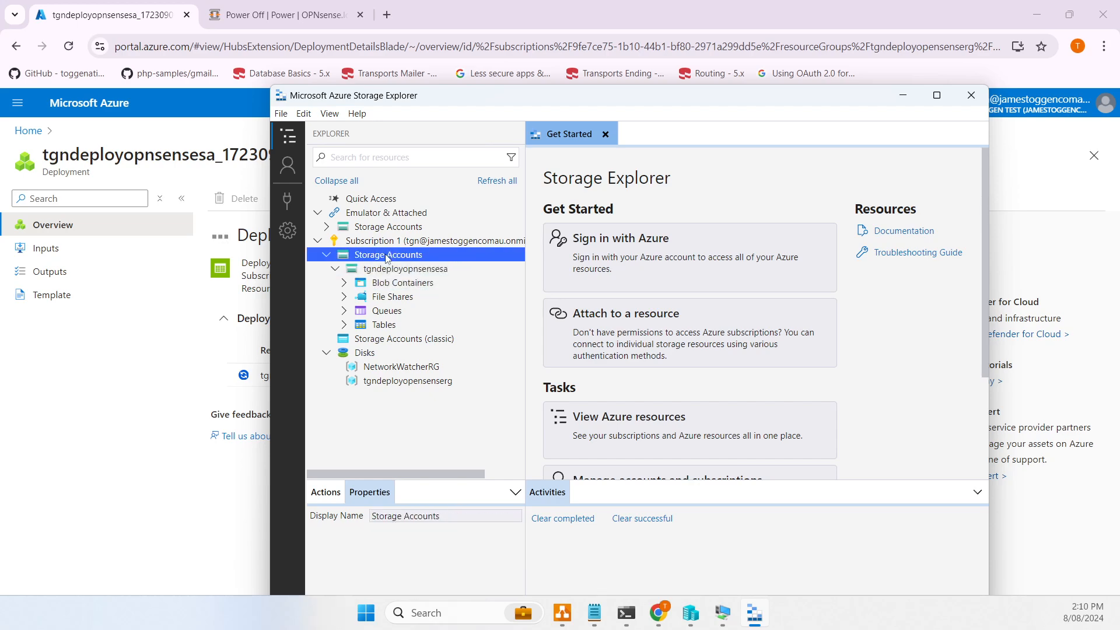
click(496, 181)
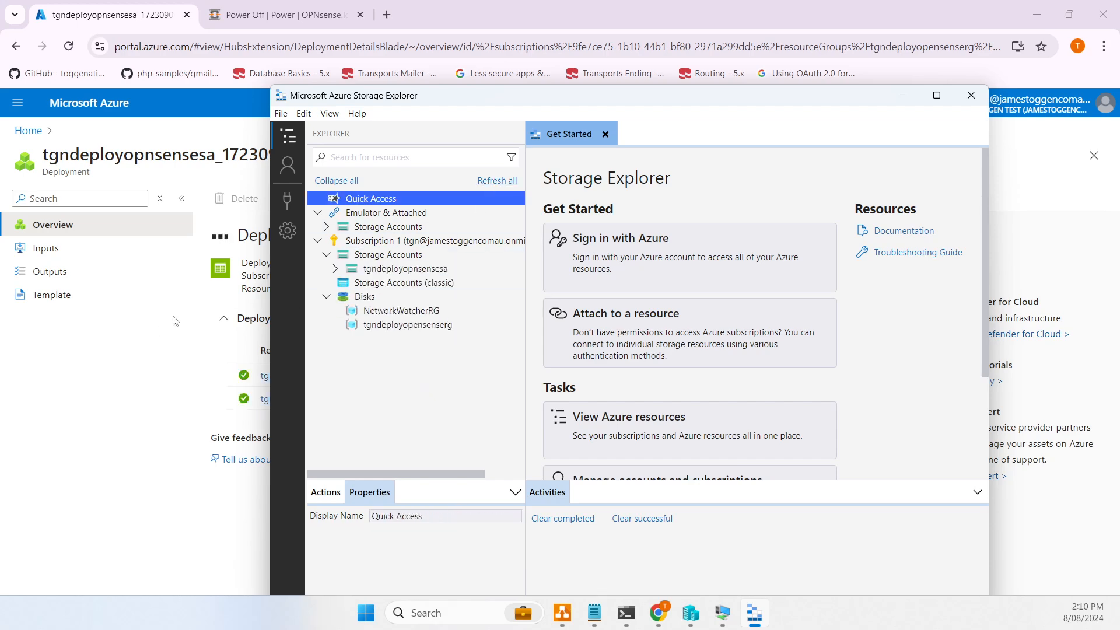
click(263, 232)
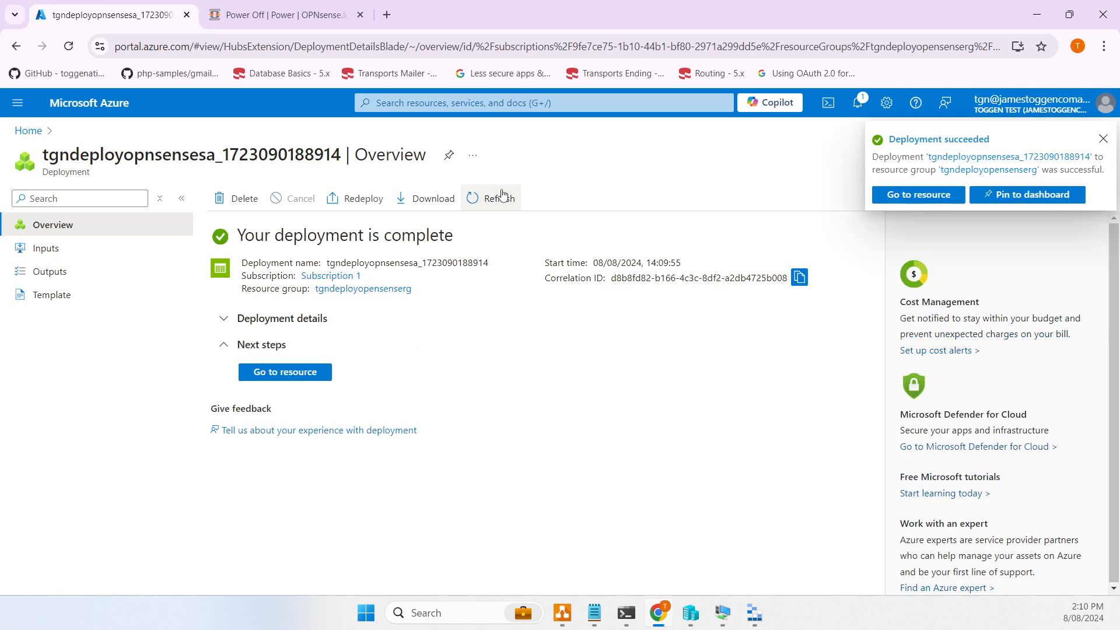
click(754, 615)
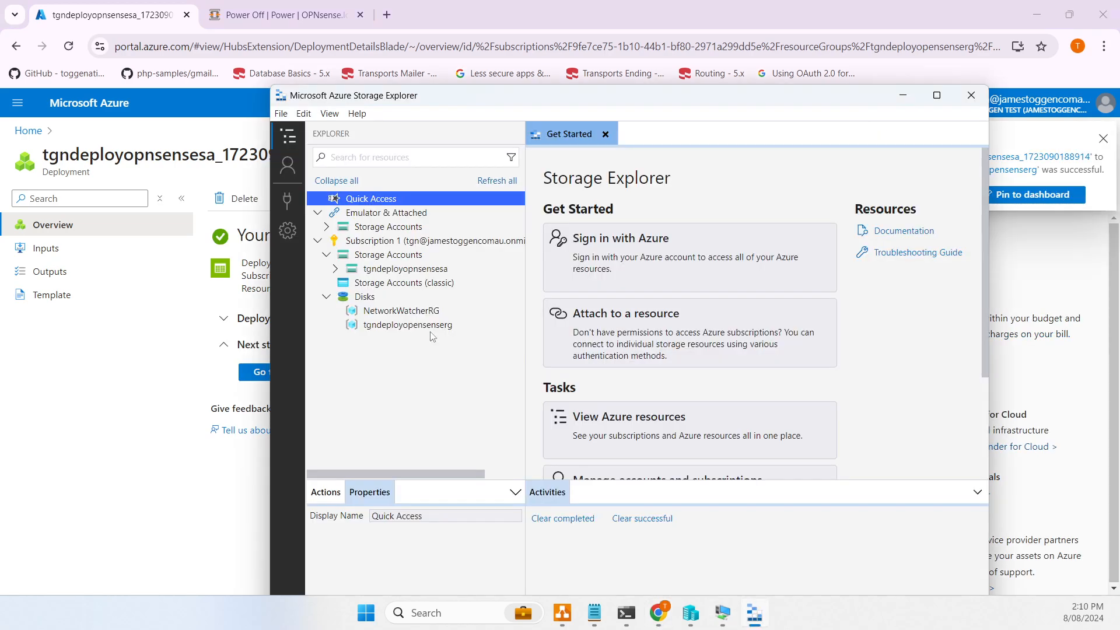
- Create a blob container named opnsense under the account's Blob Containers
click(403, 270)
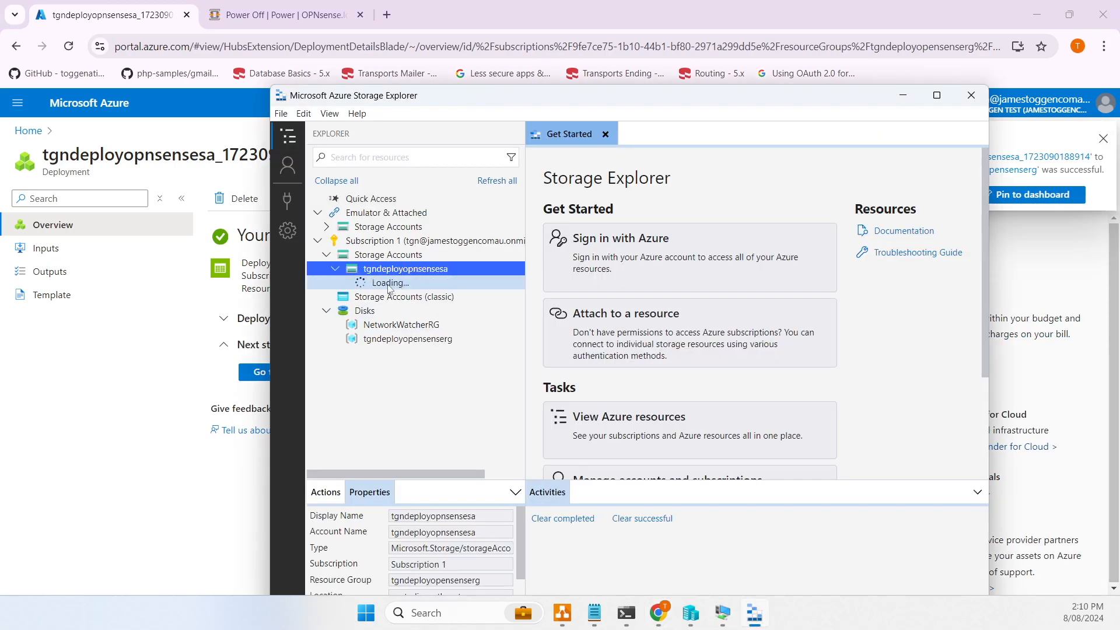
click(403, 283)
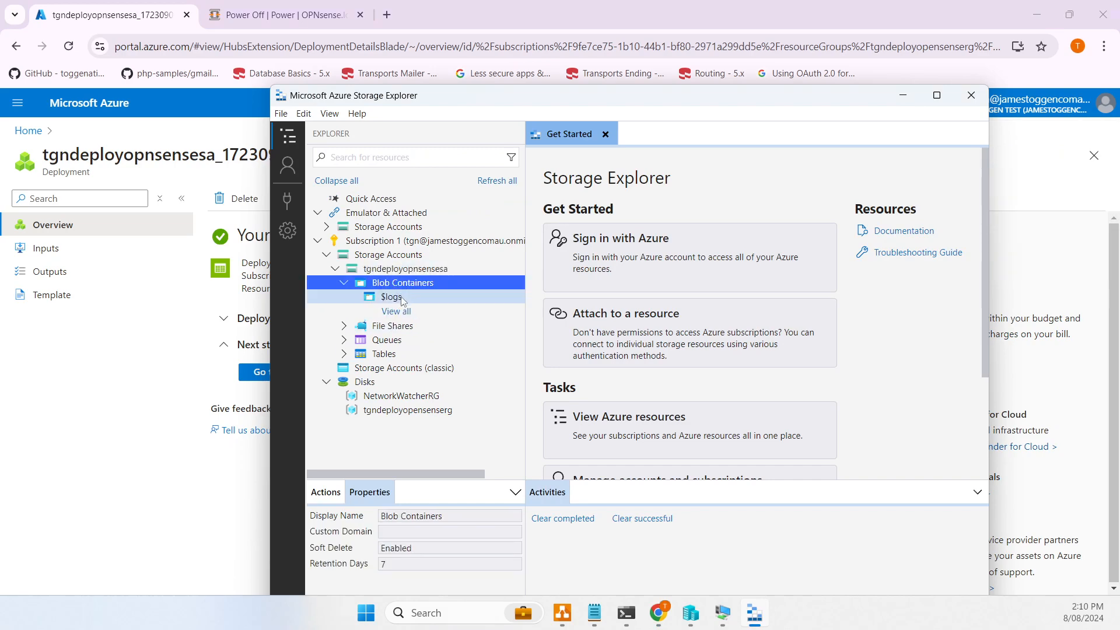
right_click(432, 289)
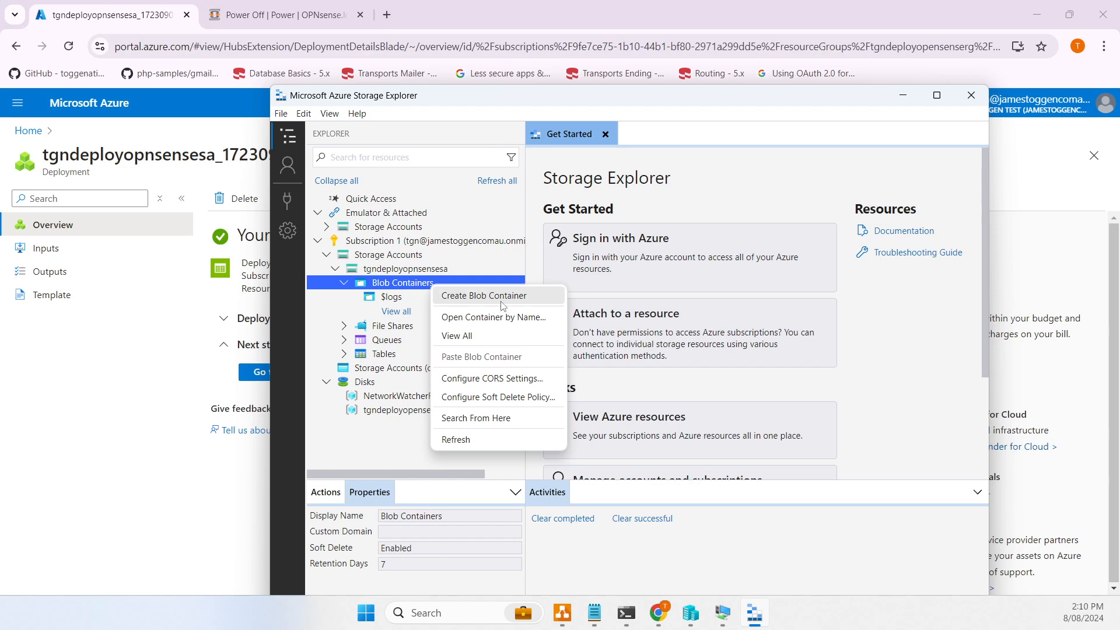
click(444, 295)
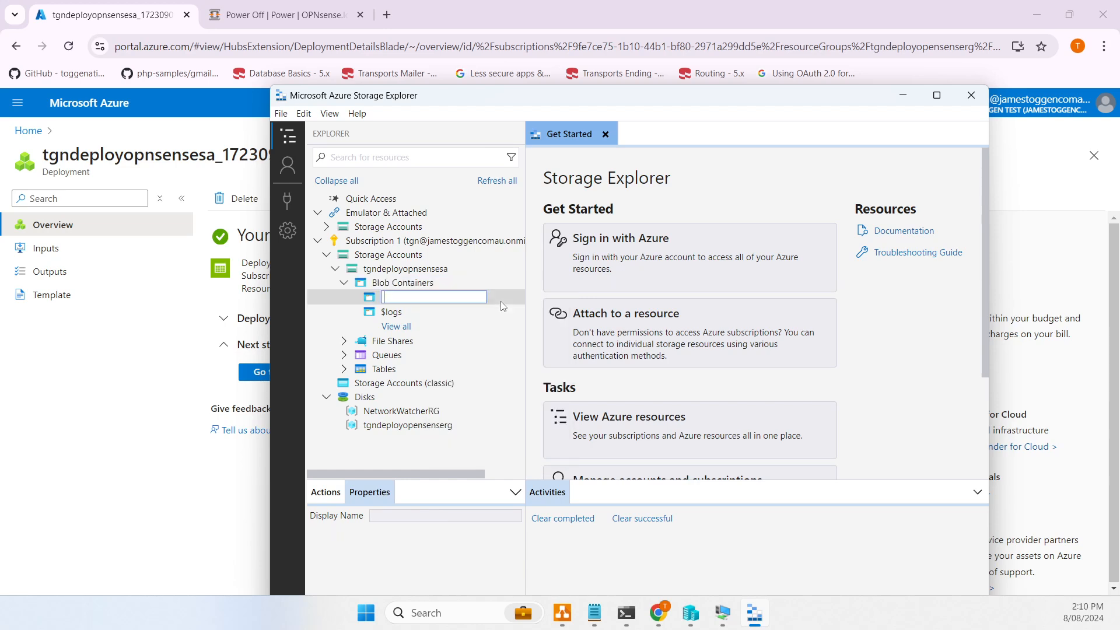
text(opnsense)
key(Return)
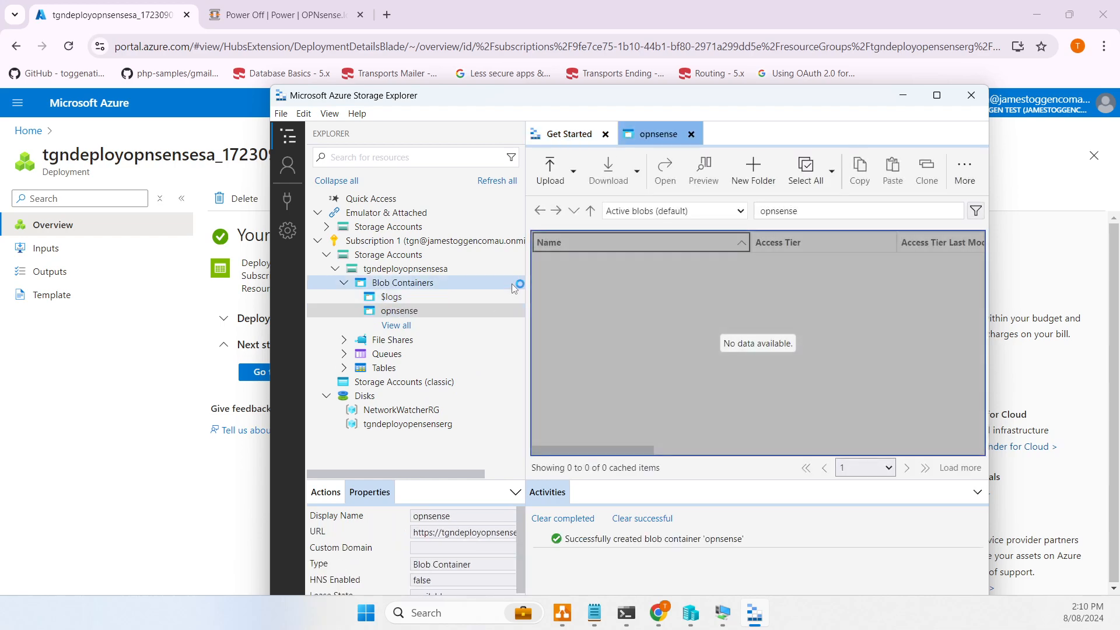
click(565, 175)
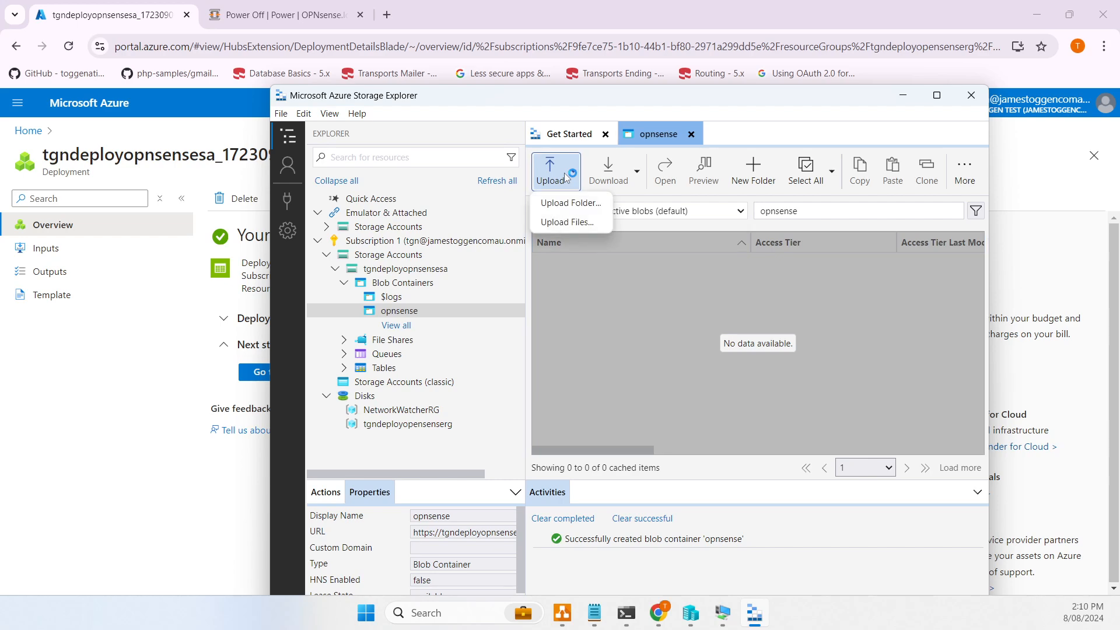
click(572, 223)
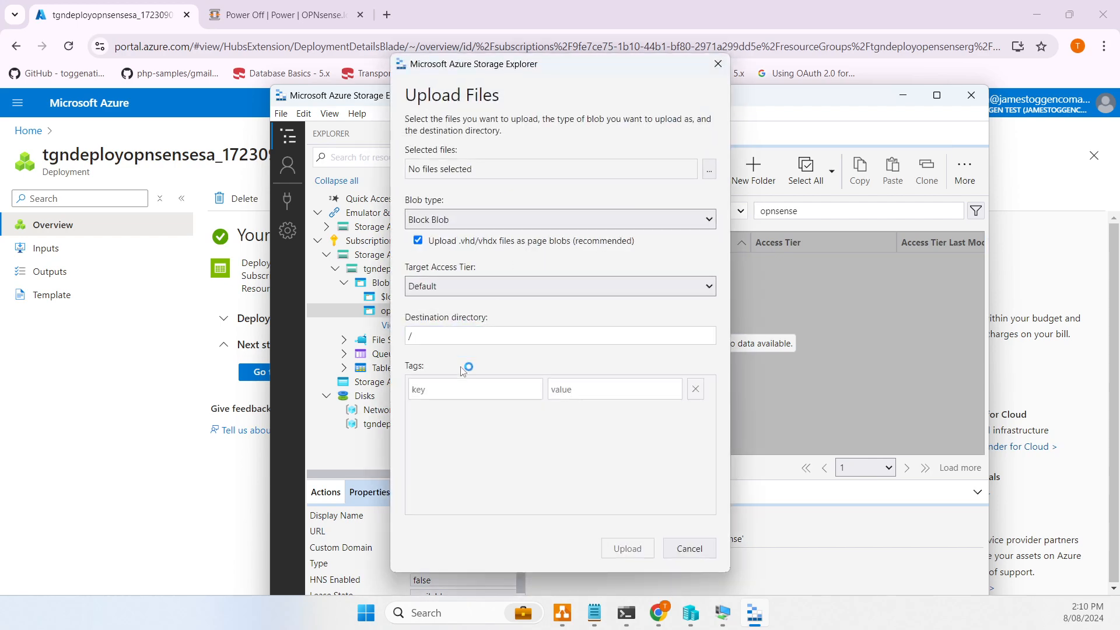
click(709, 168)
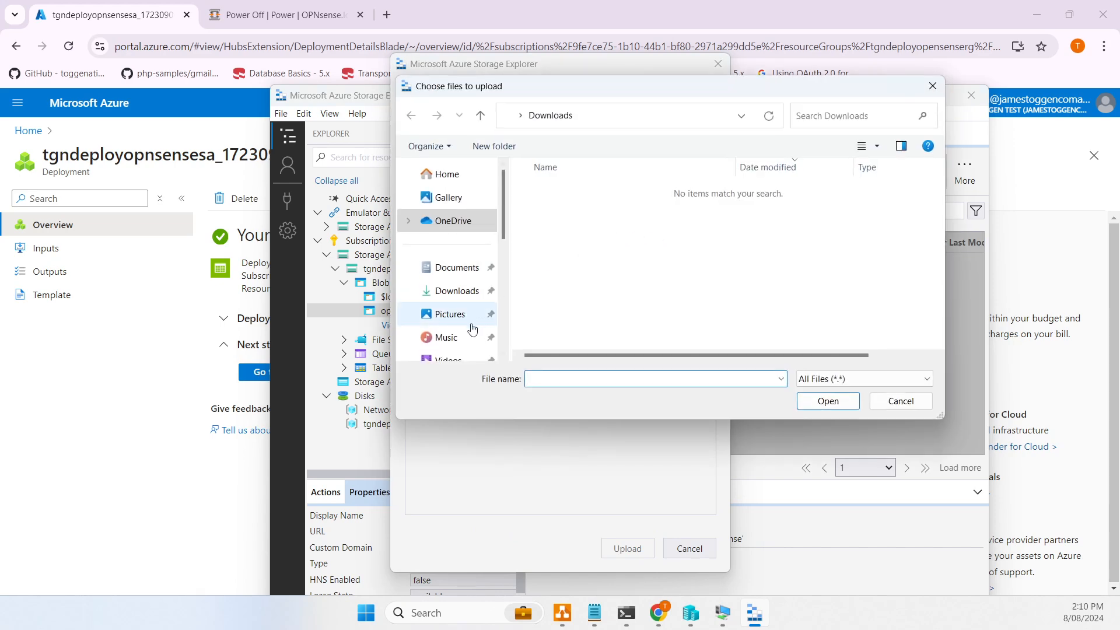
scroll(467, 282, down, 5)
click(461, 260)
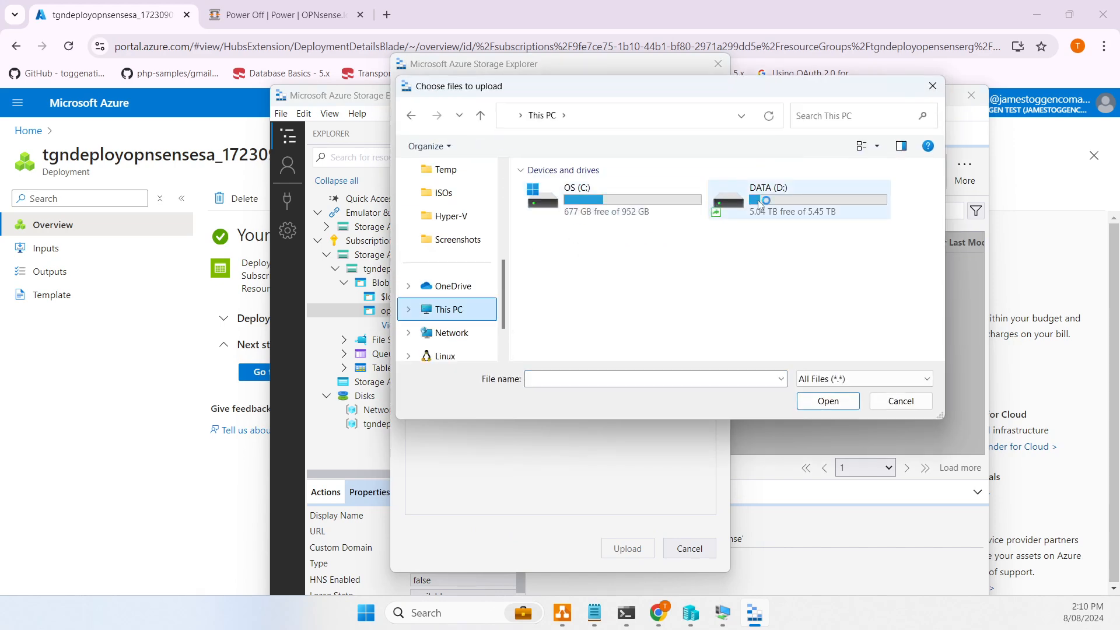
double_click(759, 204)
double_click(551, 190)
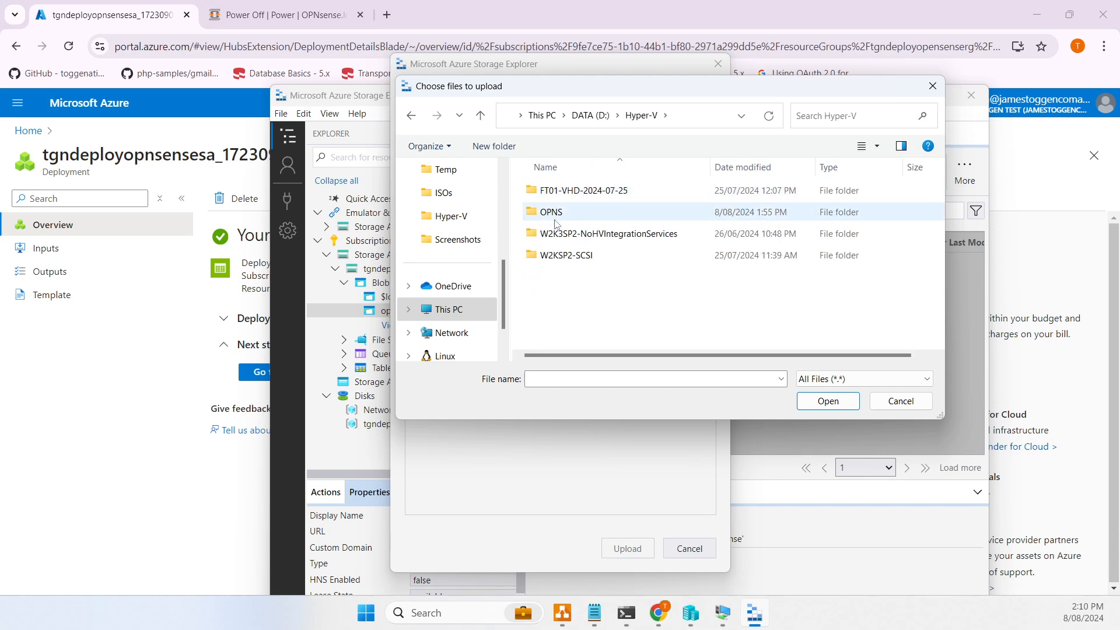
double_click(560, 215)
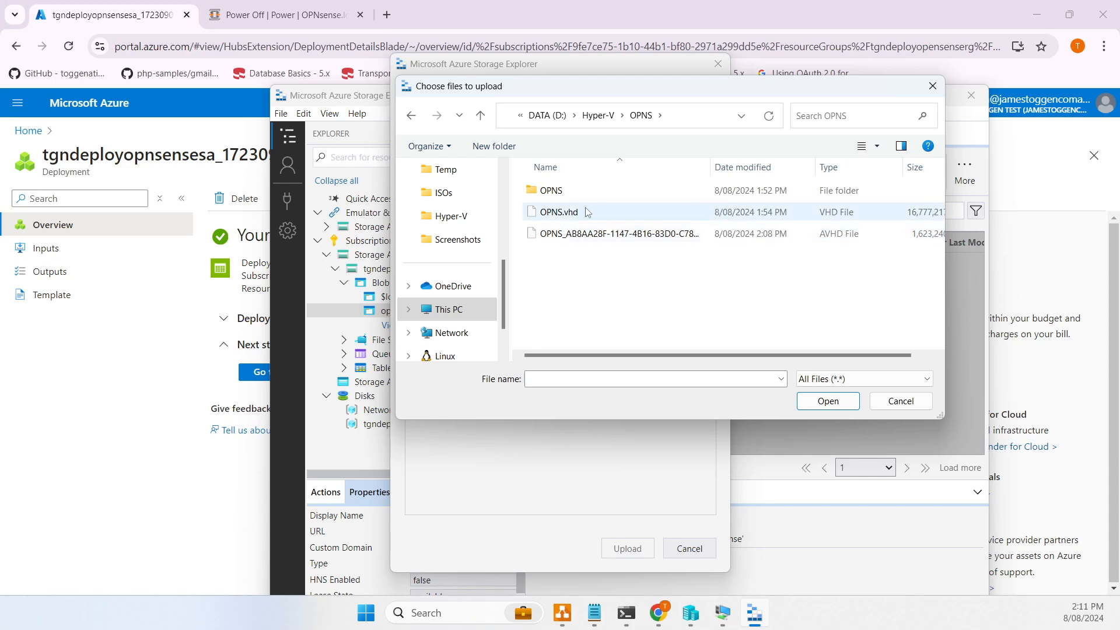
drag(710, 164, 781, 161)
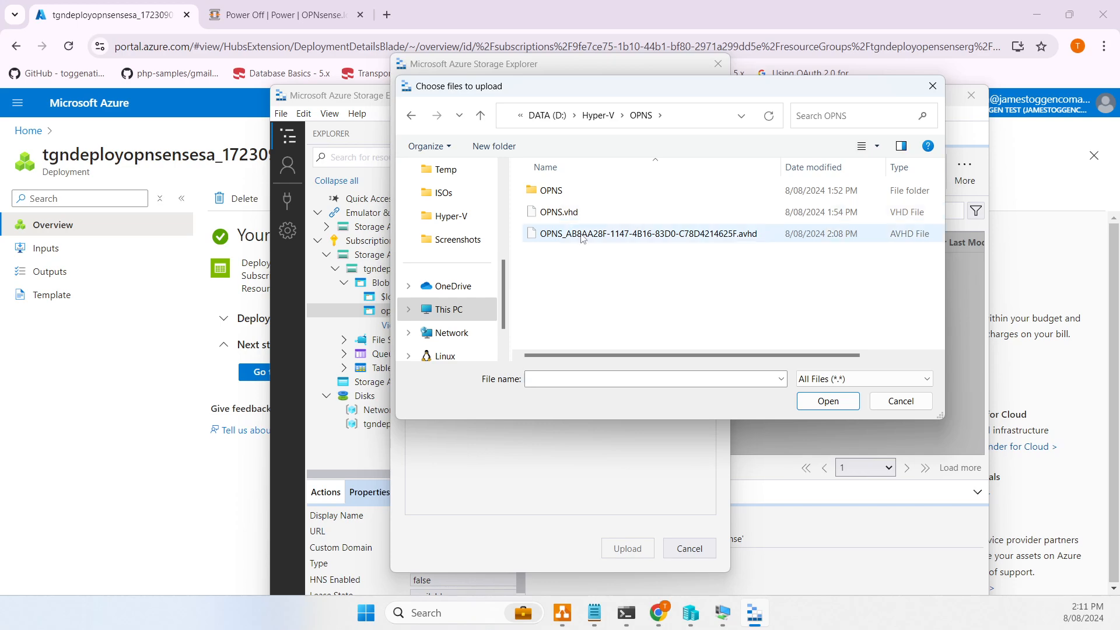
click(898, 399)
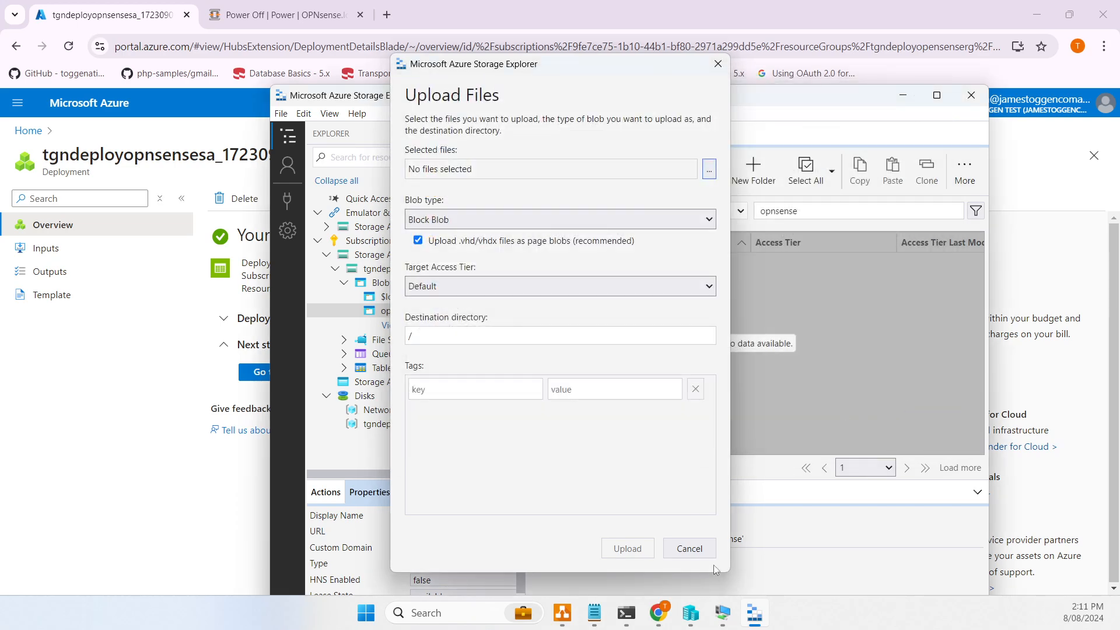
- Cancel the upload dialog, close the OPNS VM connection window, and return to Hyper-V Manager
click(690, 548)
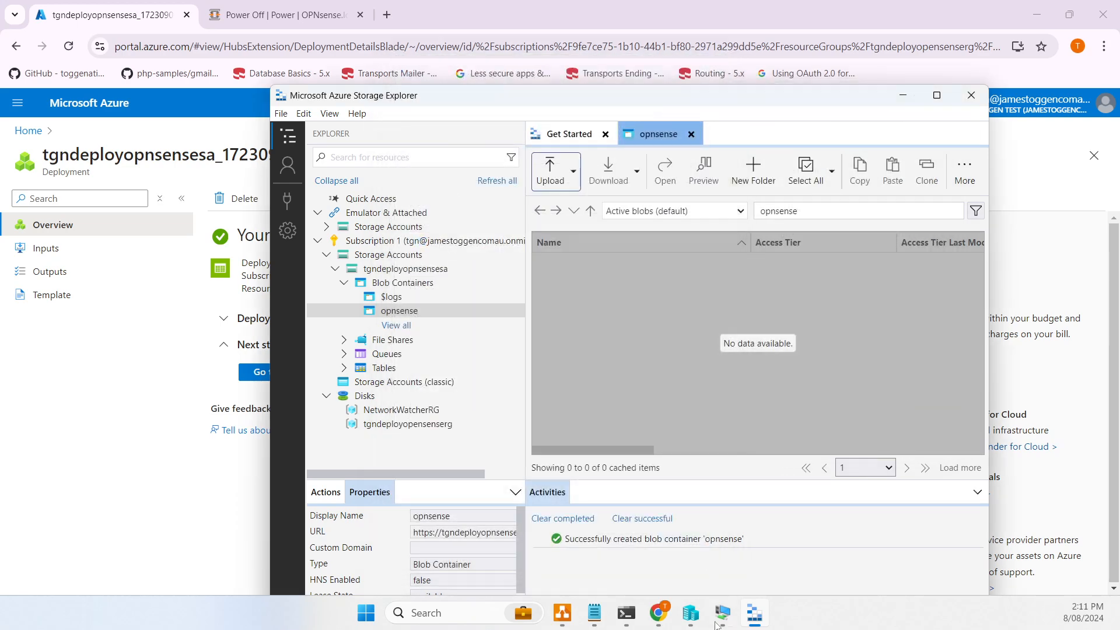
click(723, 614)
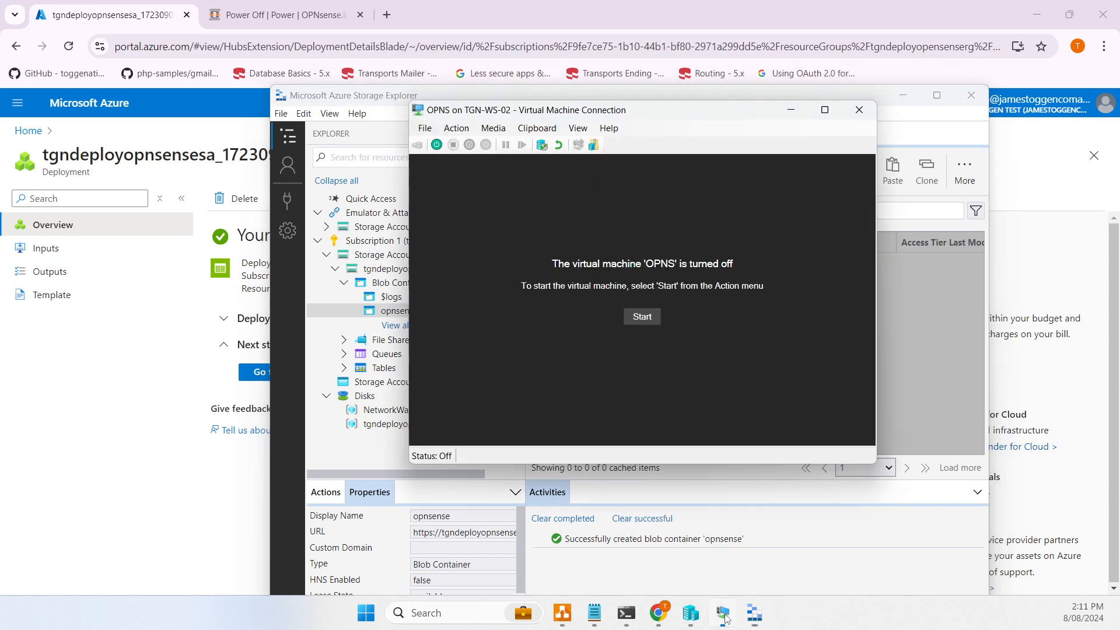
click(866, 102)
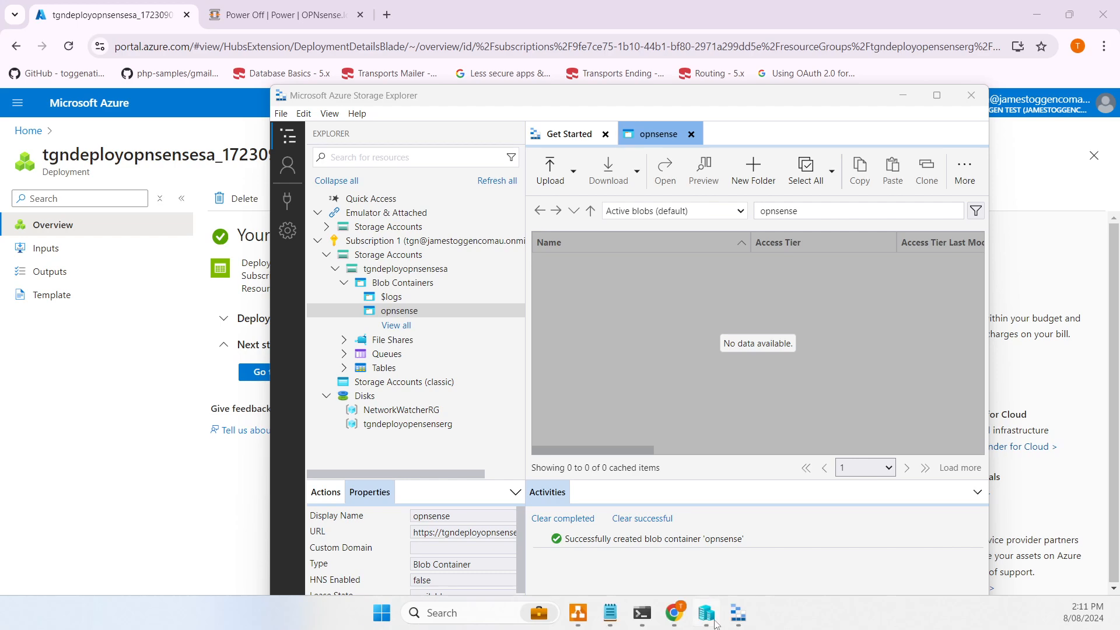
click(707, 613)
- Untick Enable checkpoints in the OPNS VM's settings and save them
click(431, 172)
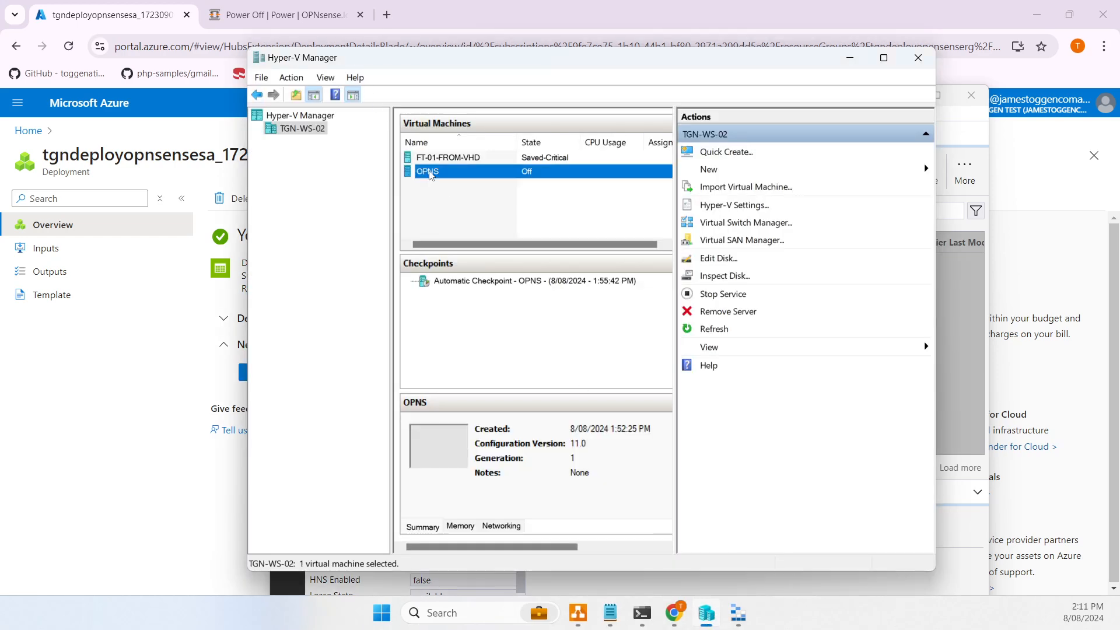
right_click(430, 171)
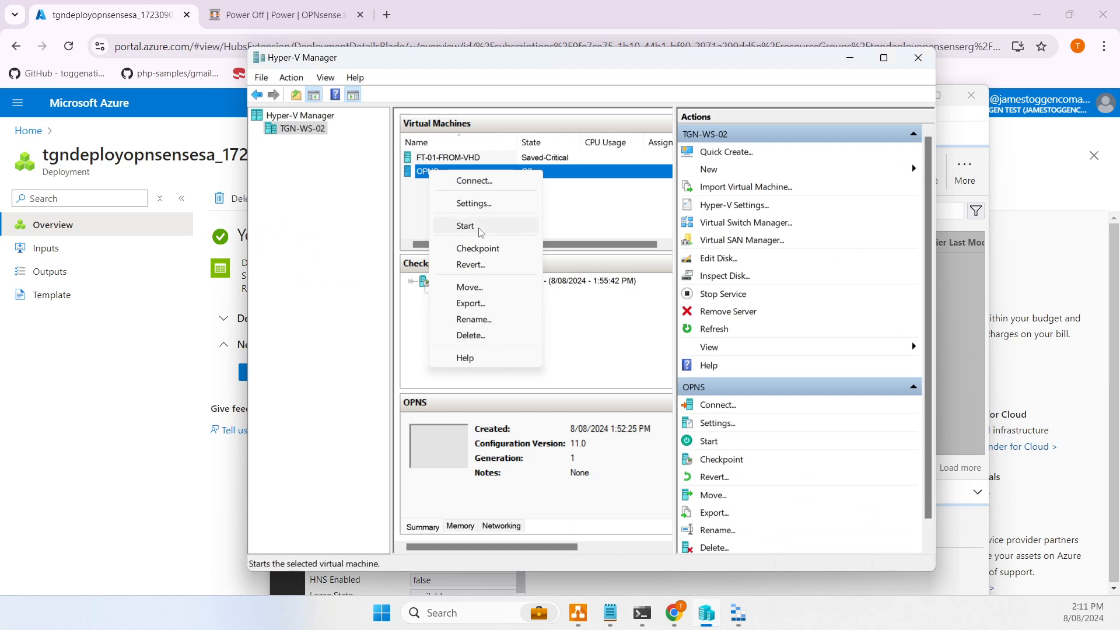
click(482, 204)
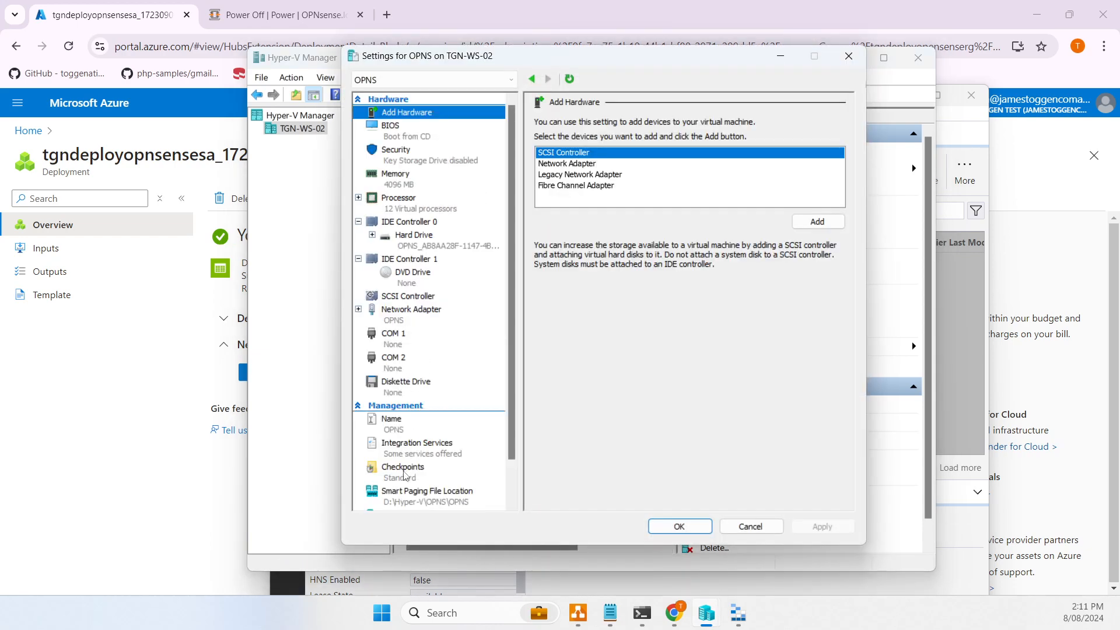
click(404, 473)
click(549, 150)
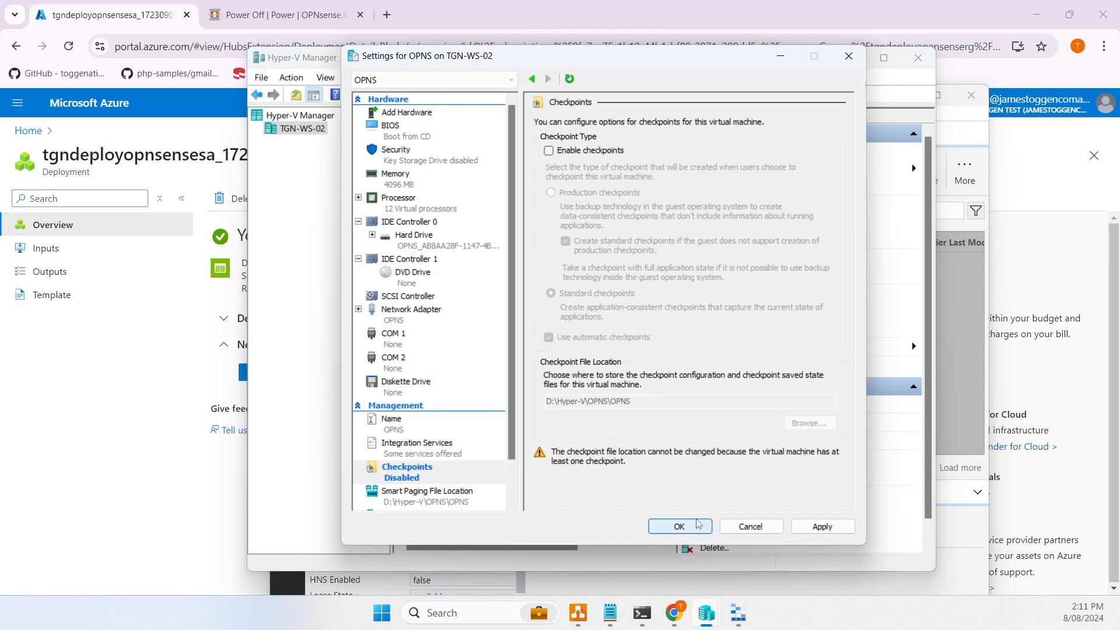
click(680, 526)
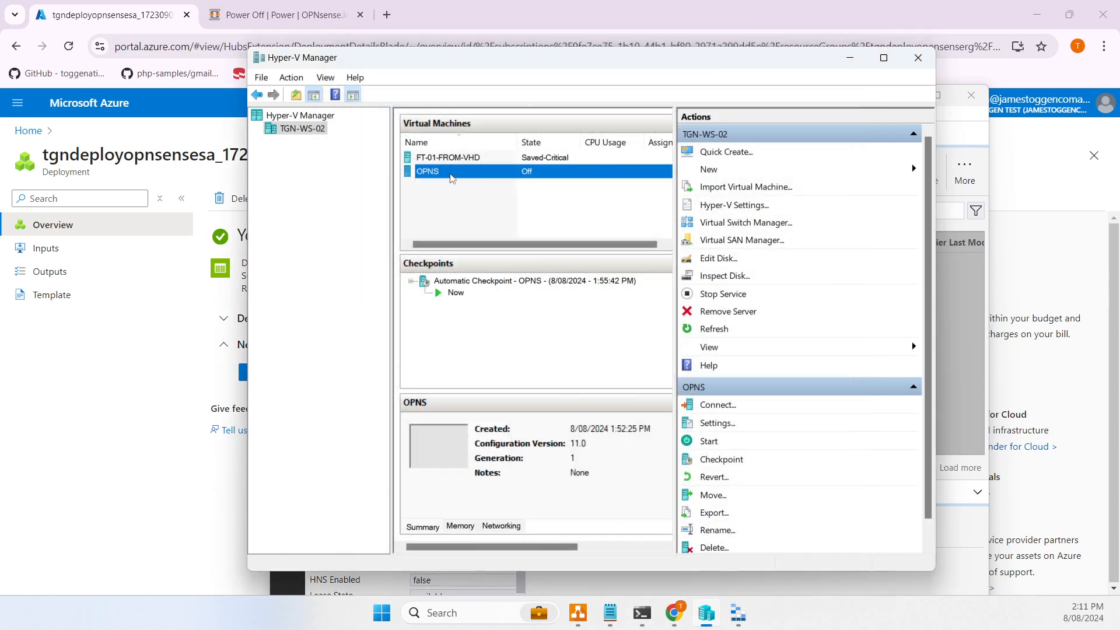
- Reselect the OPNS virtual machine in Hyper-V Manager to show its checkpoints
right_click(463, 184)
click(448, 201)
right_click(451, 202)
click(443, 175)
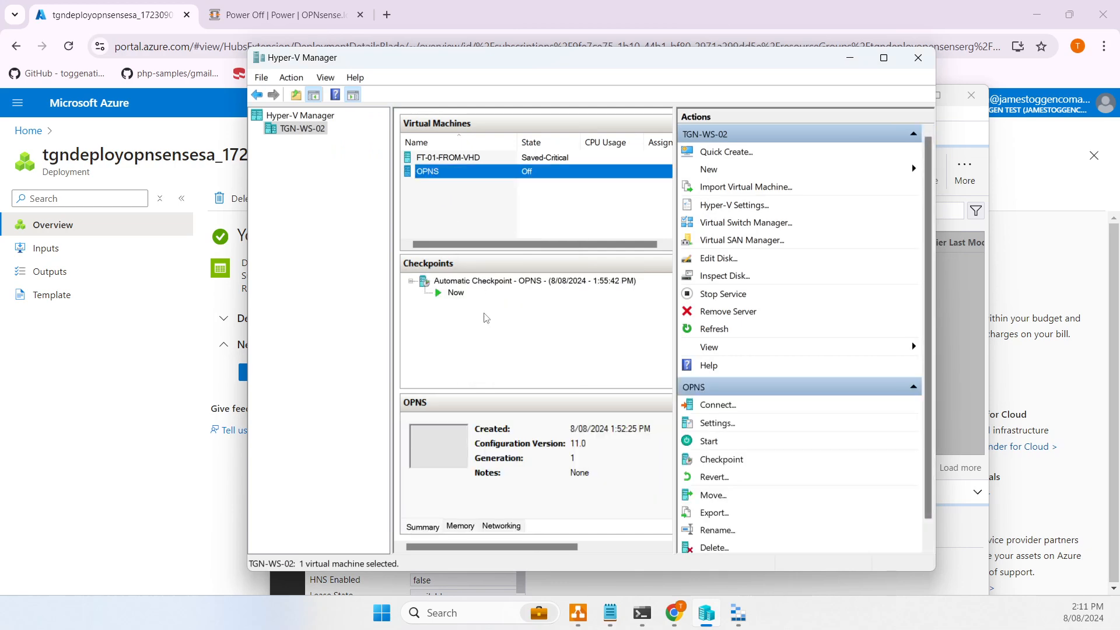
- Delete the OPNS Automatic Checkpoint so it merges into the disk, then go back to Storage Explorer
click(495, 281)
right_click(507, 280)
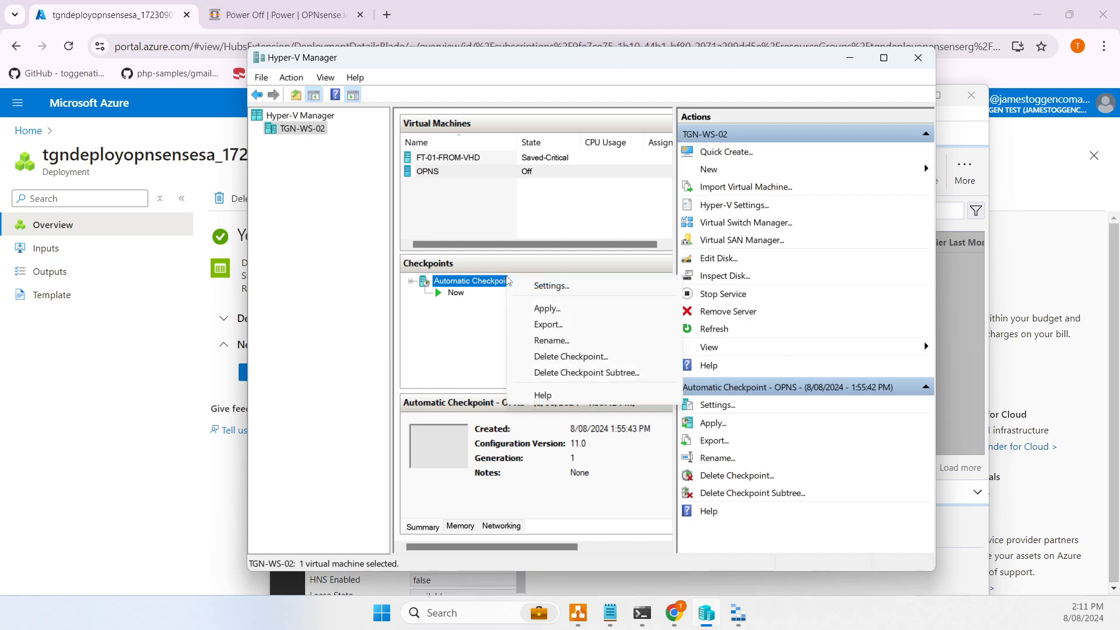
click(490, 329)
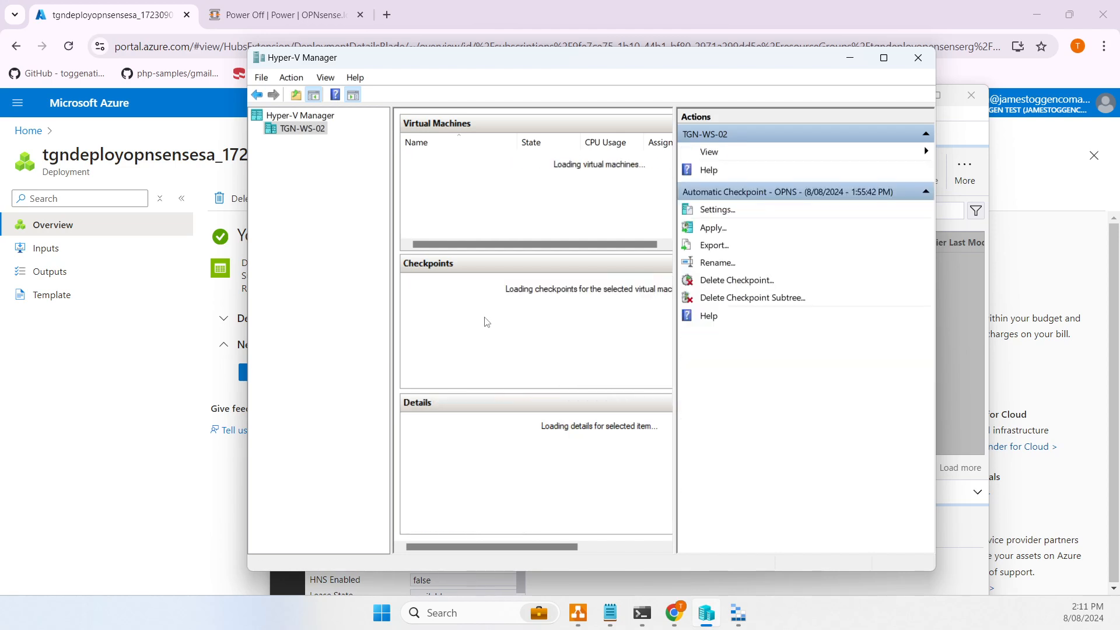
click(466, 282)
right_click(467, 282)
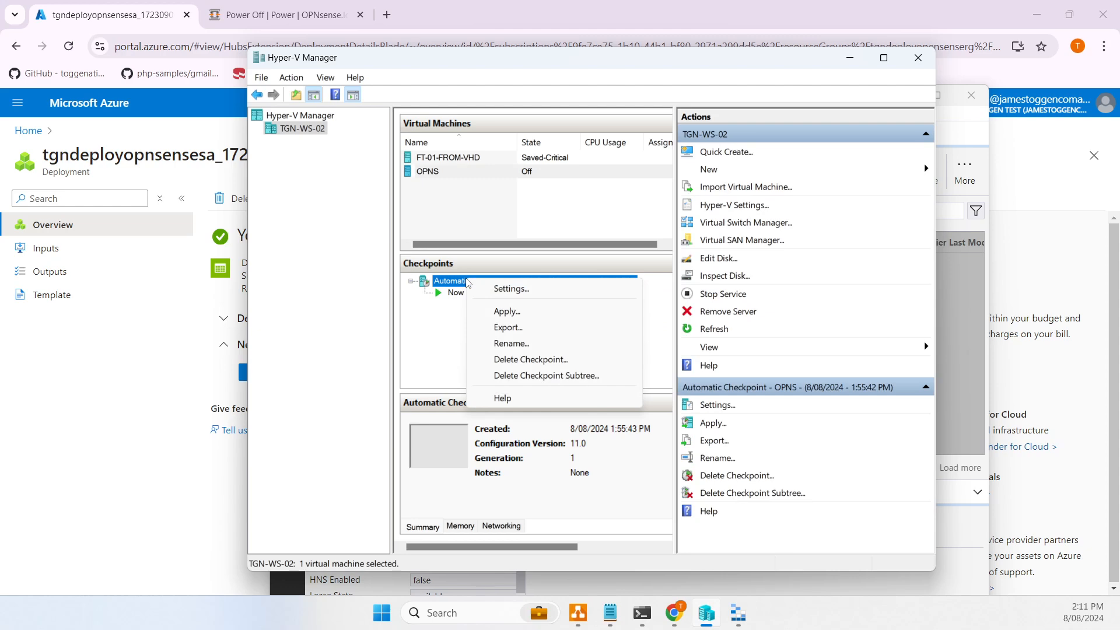
click(541, 361)
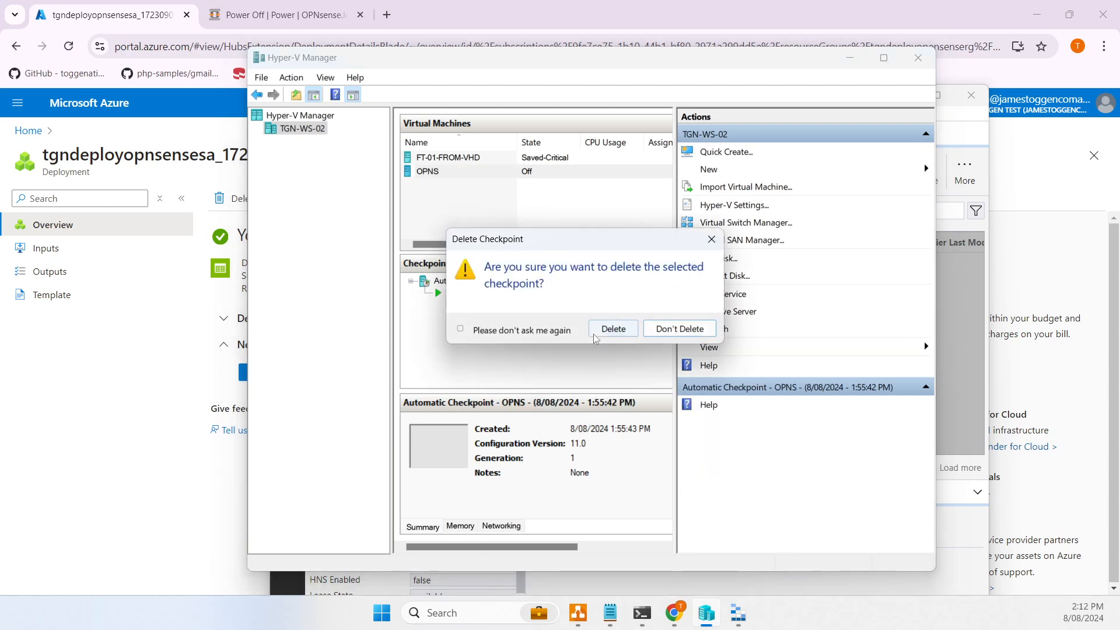
click(607, 327)
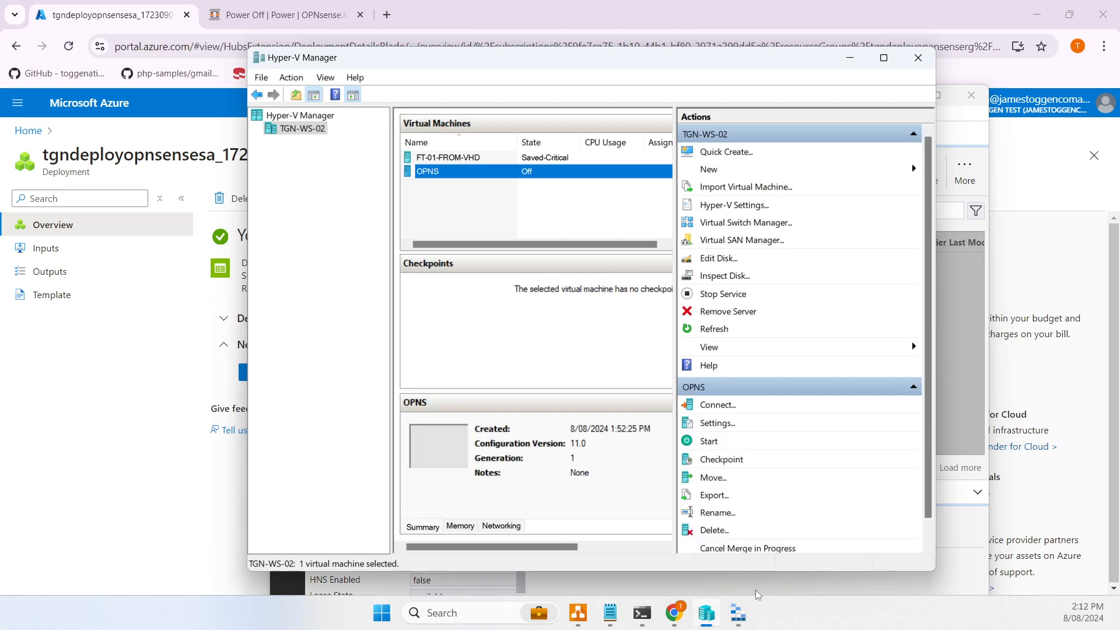
click(738, 613)
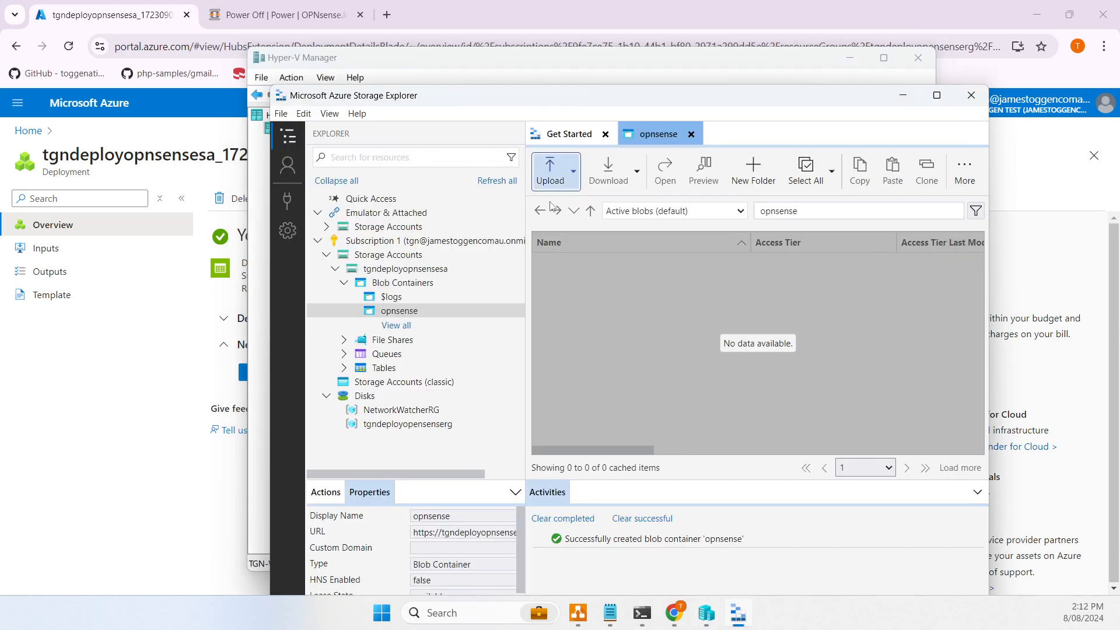
- Start an Upload Files job and browse to the D:\Hyper-V\OPNS folder
click(559, 182)
click(578, 221)
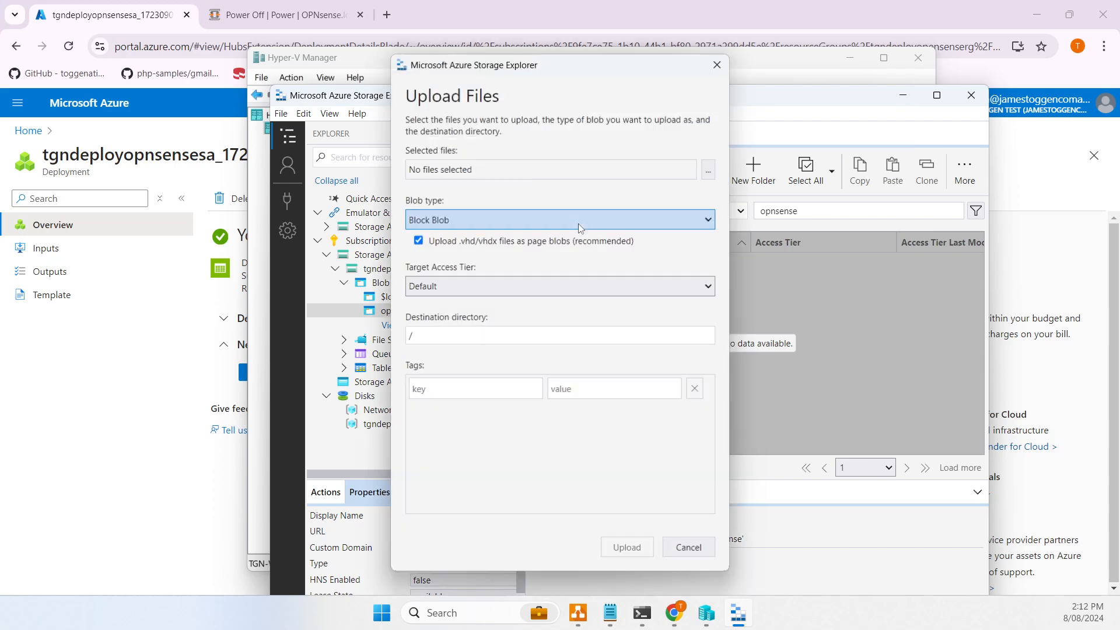
click(708, 169)
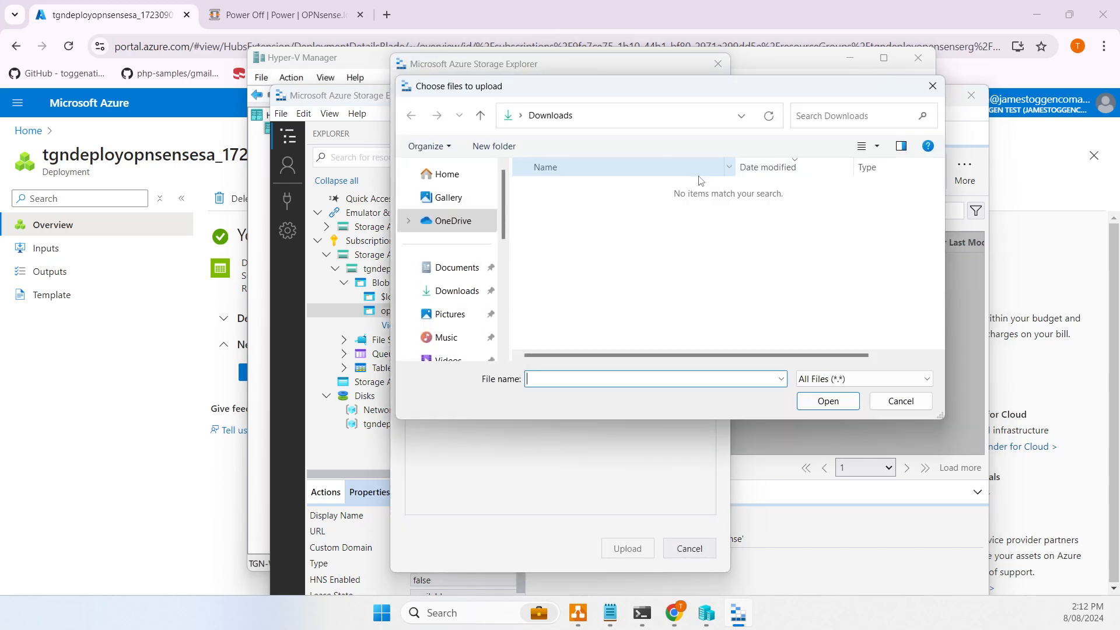
scroll(491, 319, down, 5)
click(457, 260)
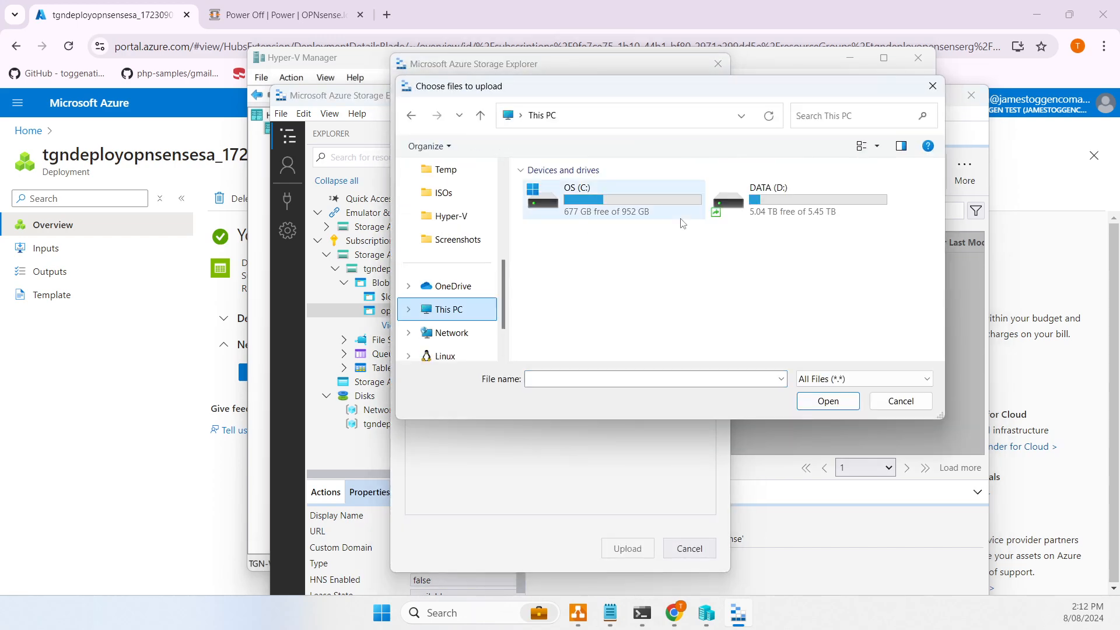
double_click(818, 208)
double_click(574, 190)
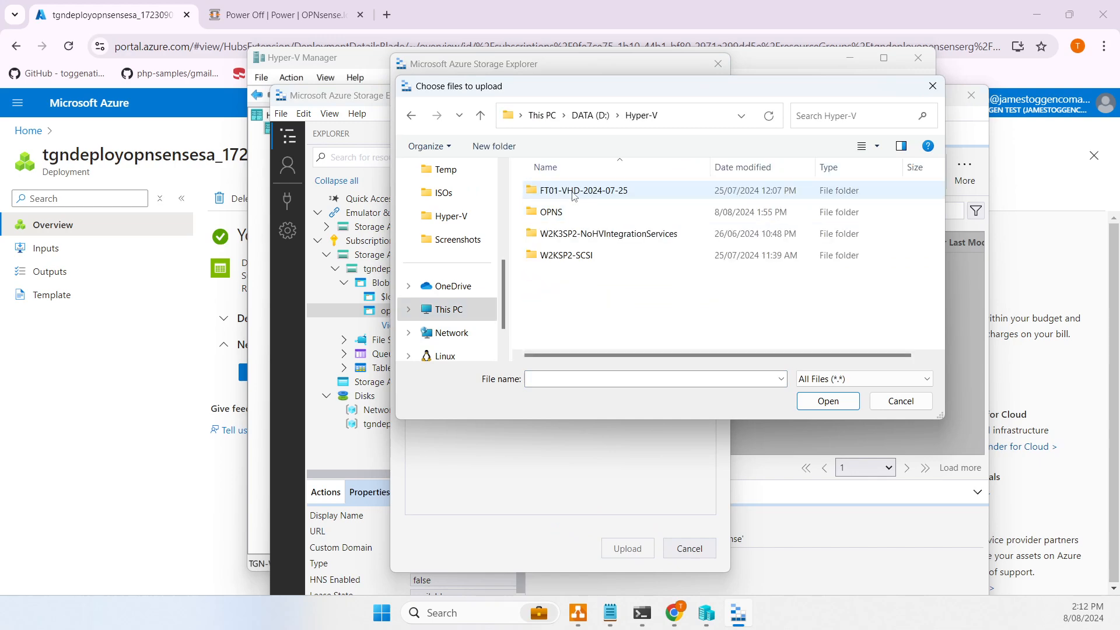
click(579, 213)
double_click(579, 213)
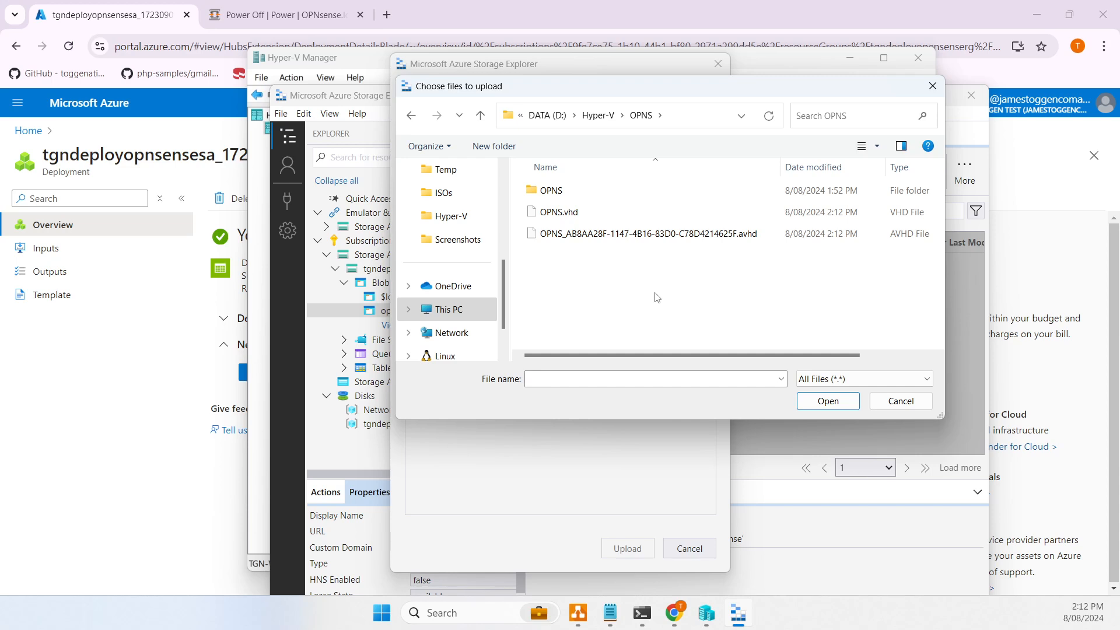
- Refresh the OPNS folder listing repeatedly until the .avhd file disappears, leaving only OPNS.vhd
right_click(651, 261)
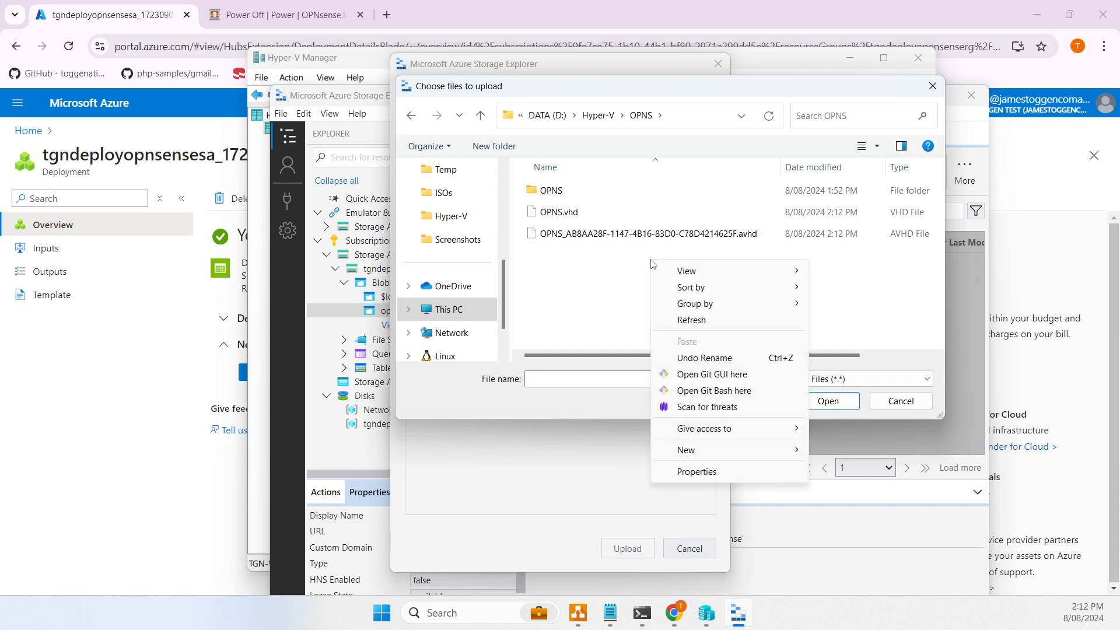
click(689, 318)
right_click(689, 310)
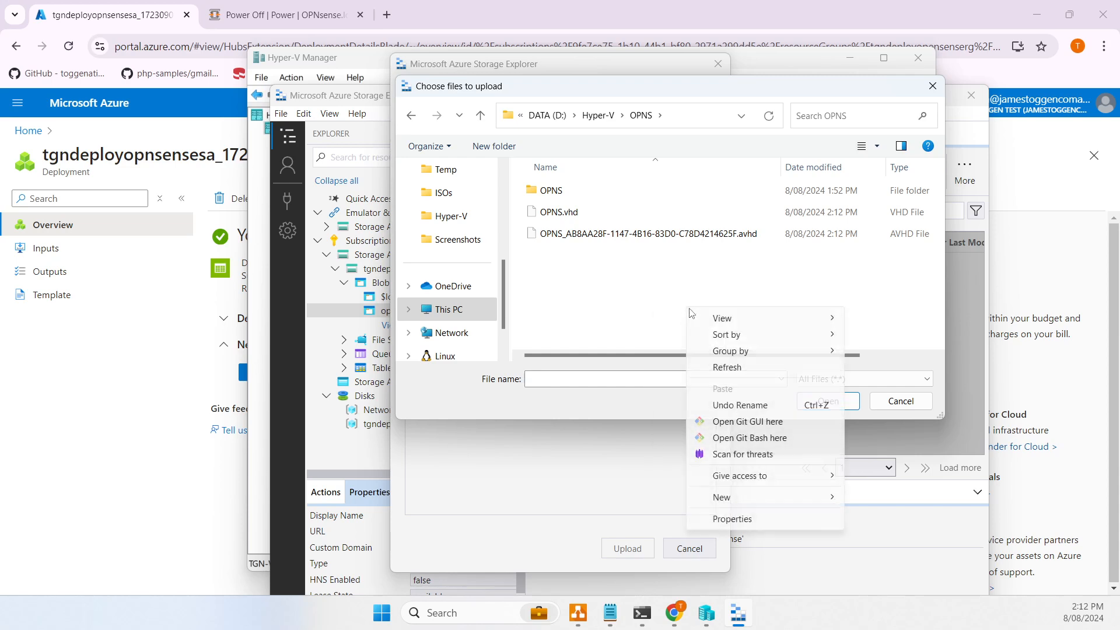
click(732, 364)
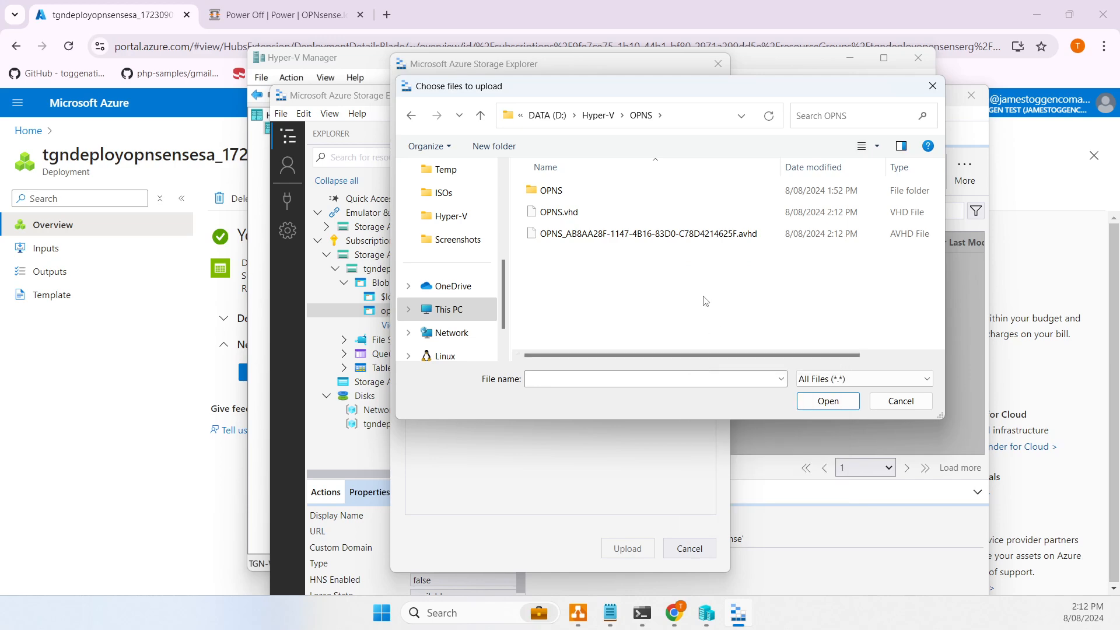
right_click(703, 290)
click(740, 349)
right_click(702, 290)
click(739, 347)
right_click(682, 290)
click(738, 348)
right_click(670, 261)
click(743, 318)
right_click(708, 276)
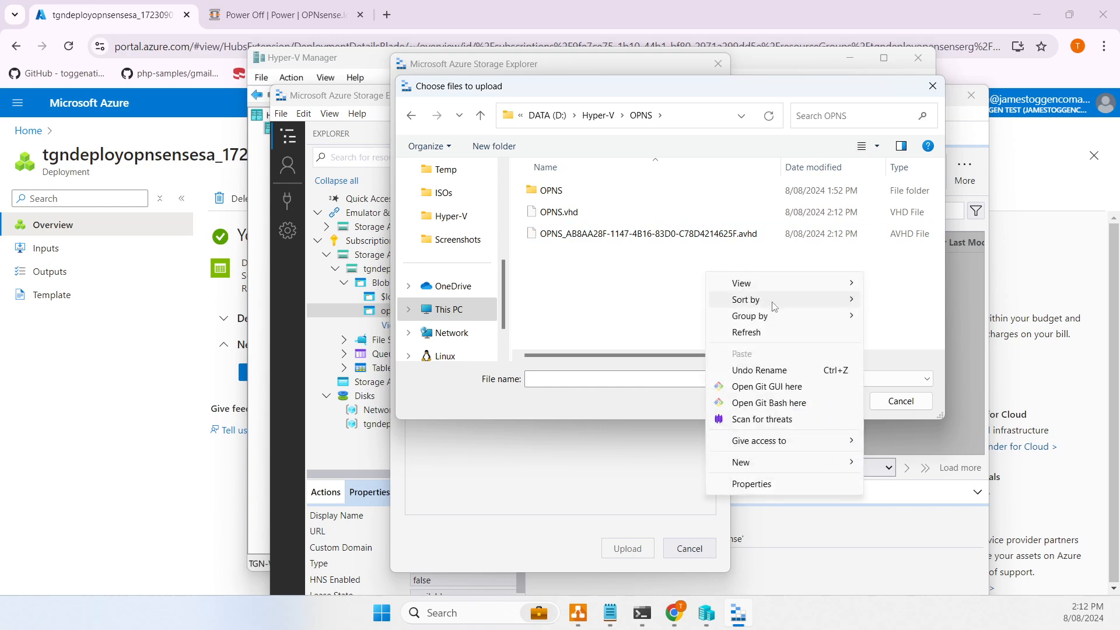
click(773, 332)
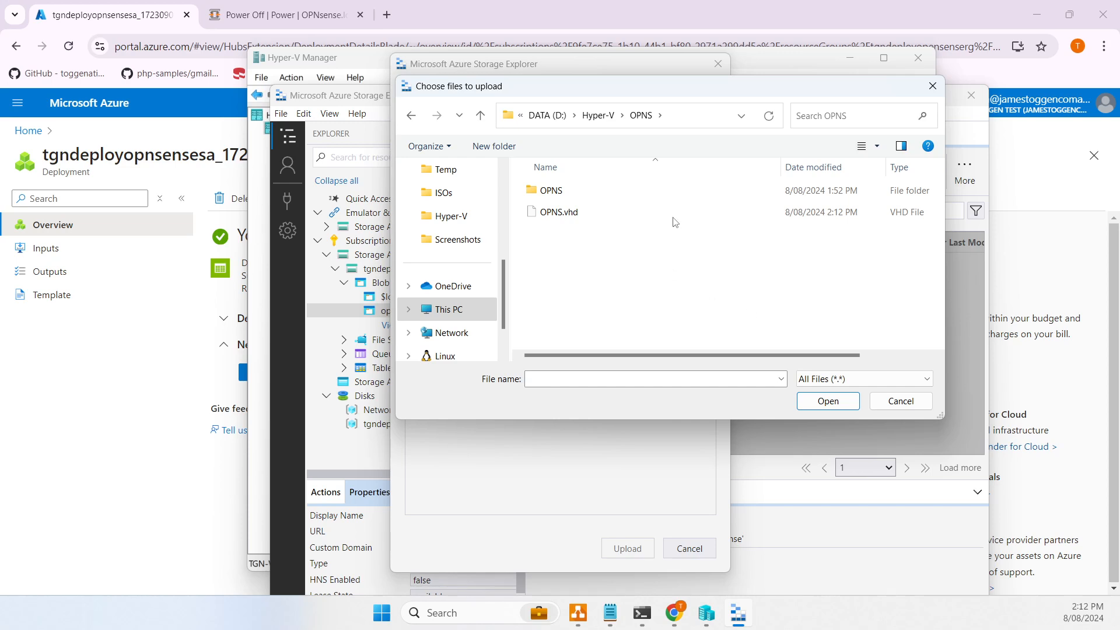
- Select OPNS.vhd, start its upload to the opnsense container, and maximize Storage Explorer
click(582, 216)
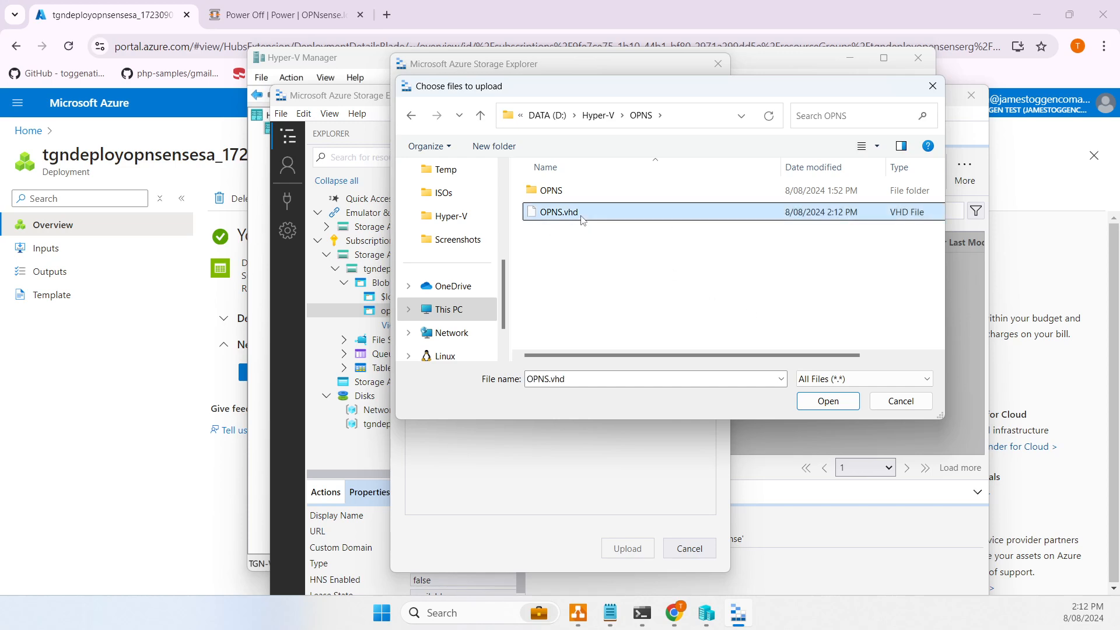
click(837, 402)
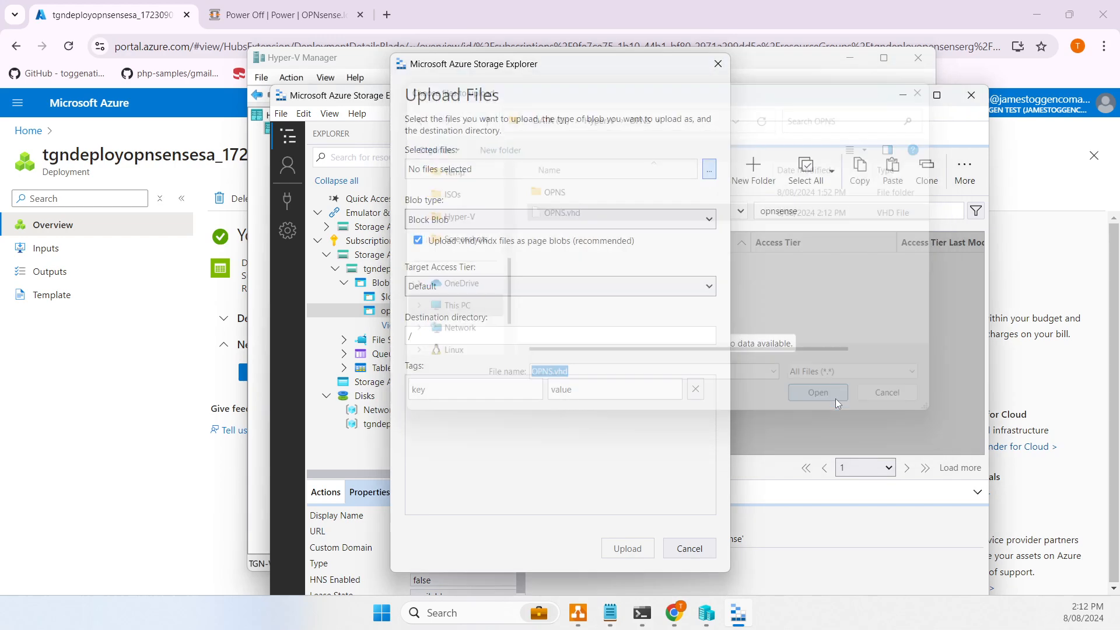
click(638, 553)
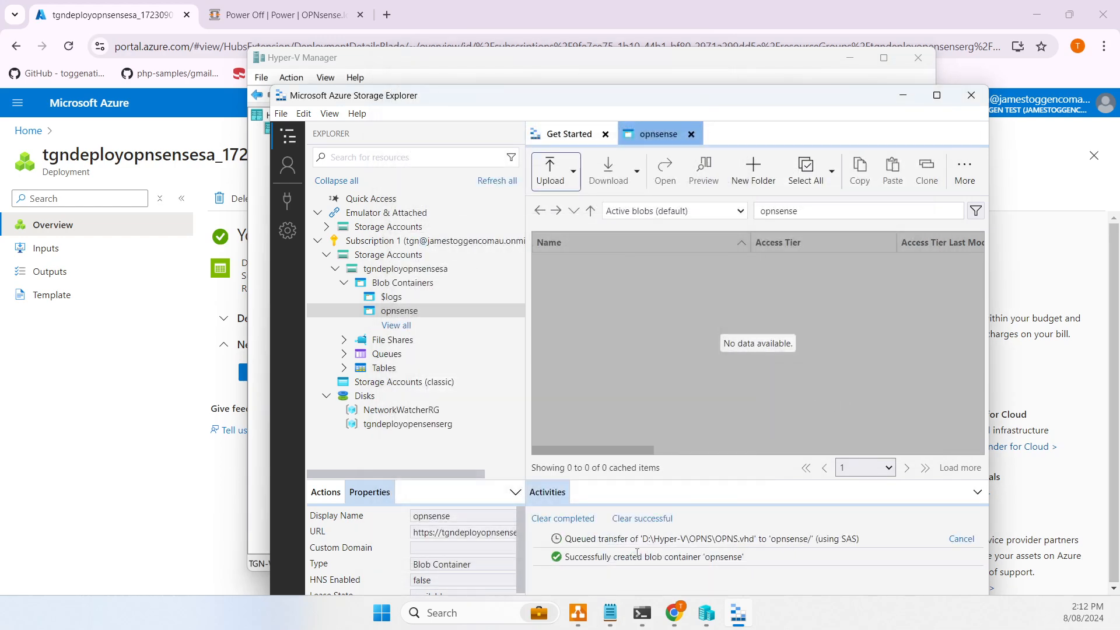
click(937, 95)
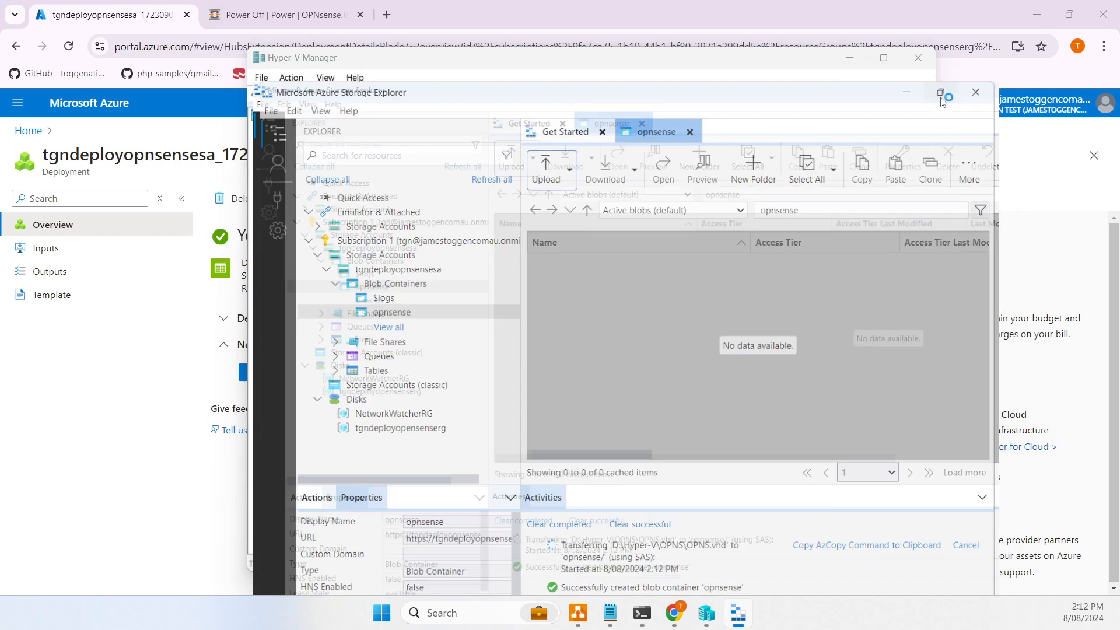
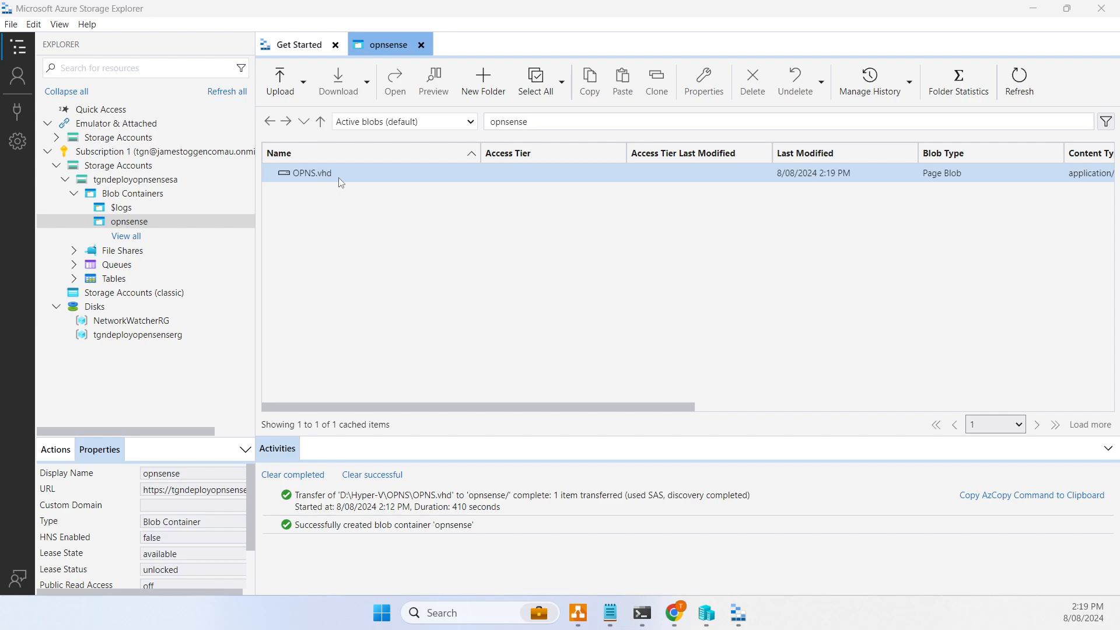
- Open the opnsense container in storage account tgndeployopnsensesa to confirm OPNS.vhd is there, then return Home
click(673, 615)
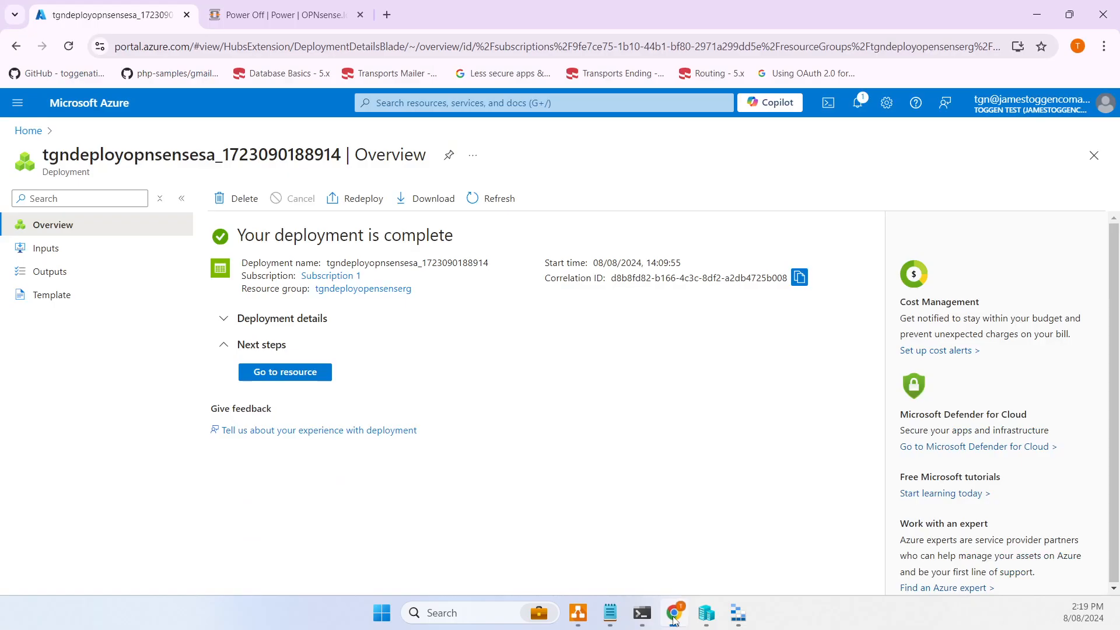
click(28, 131)
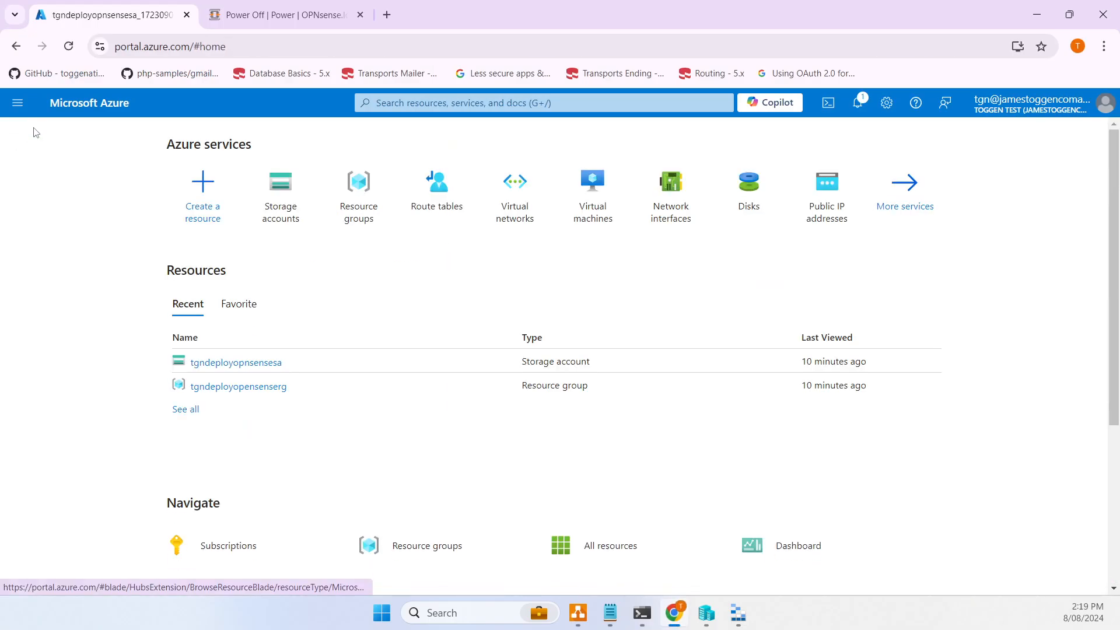
click(261, 201)
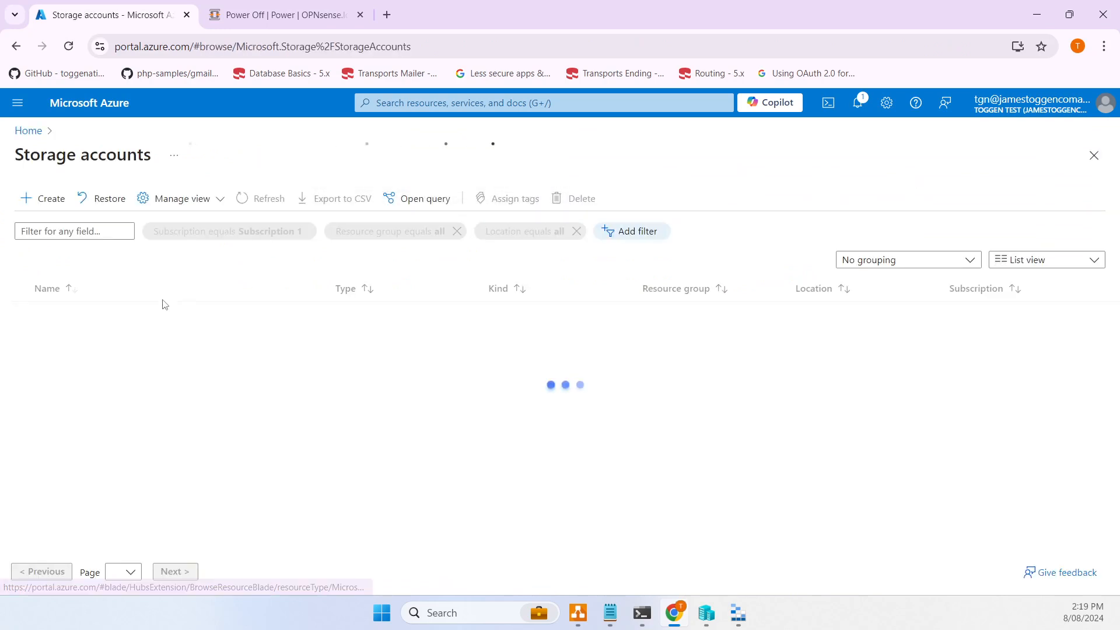
click(128, 314)
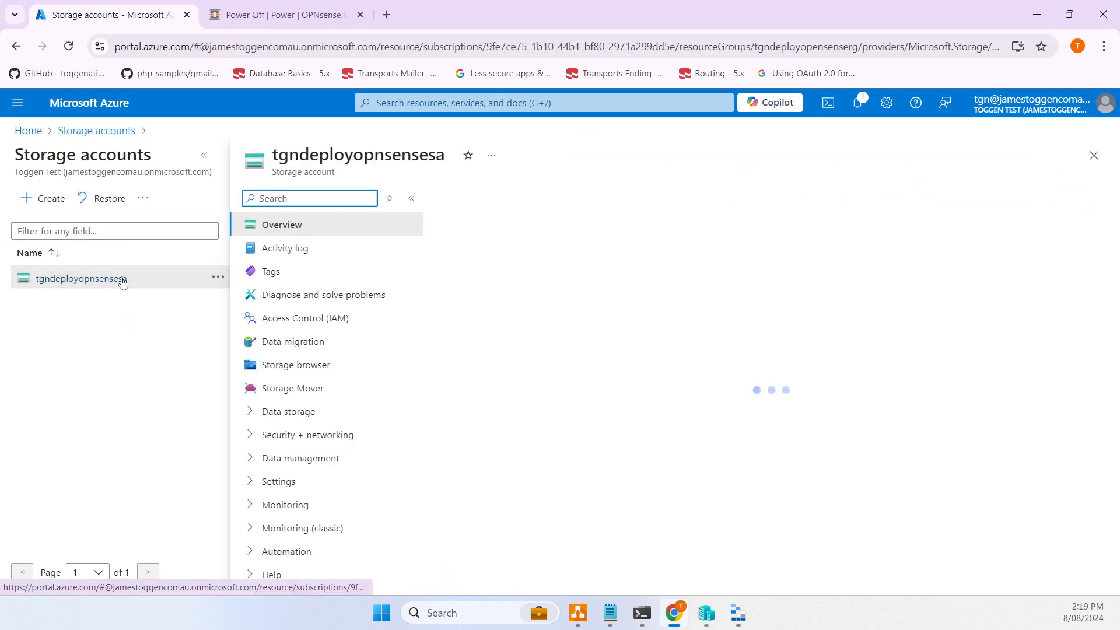
click(268, 389)
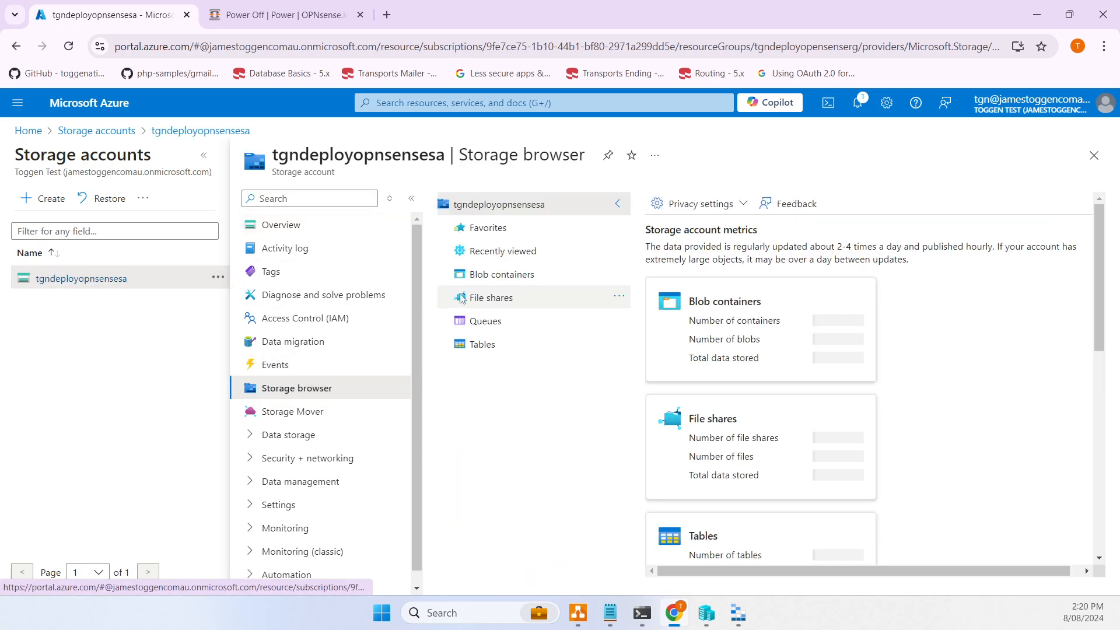
click(490, 277)
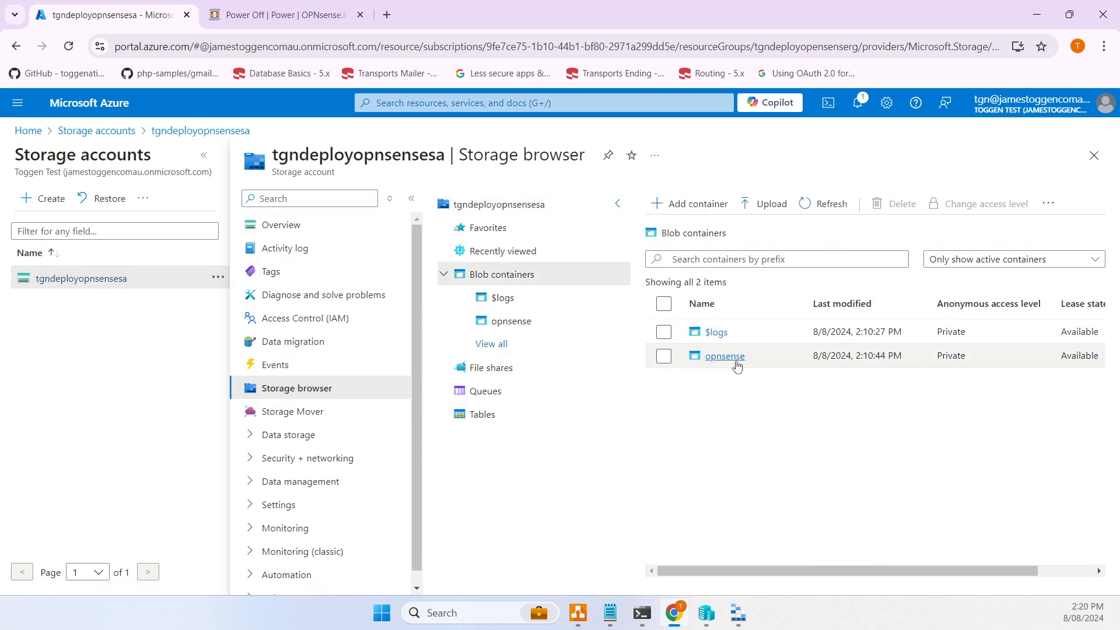
click(732, 360)
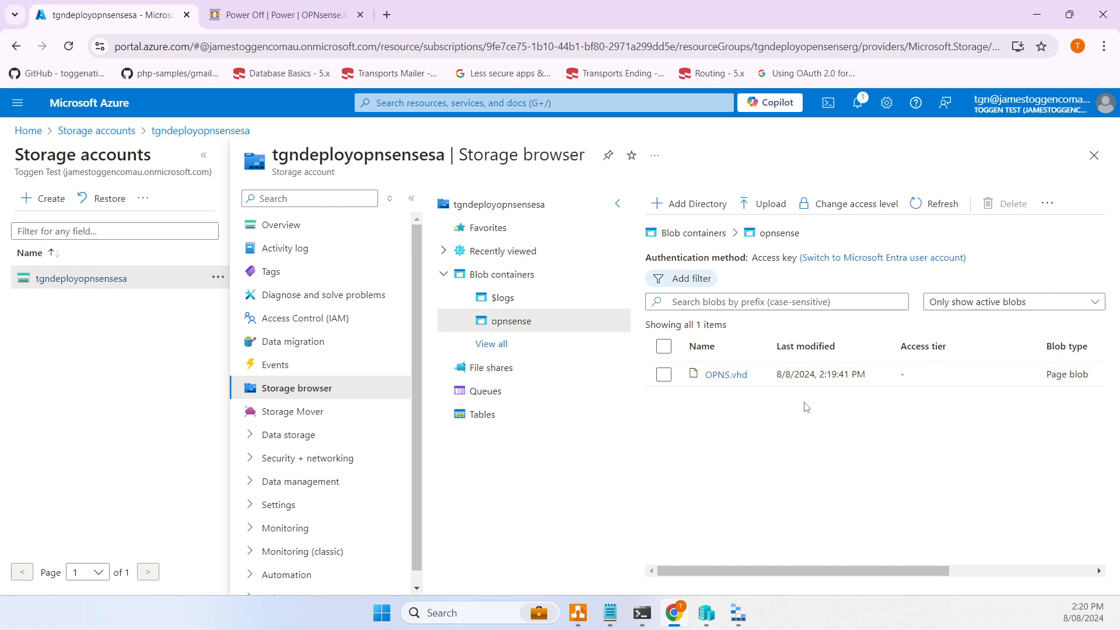
click(28, 130)
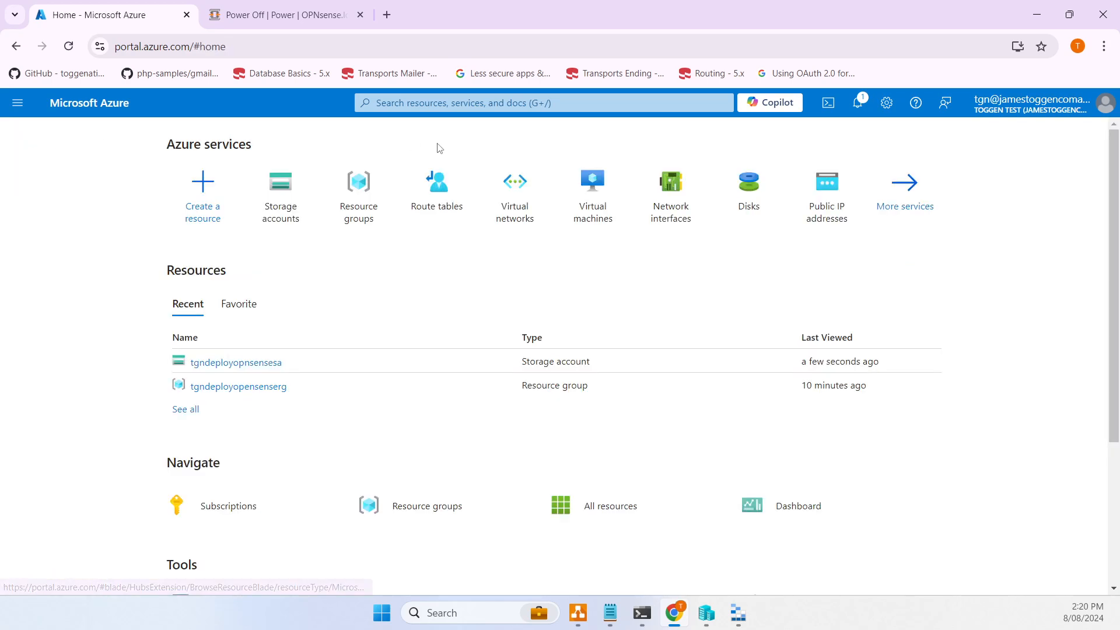
click(594, 623)
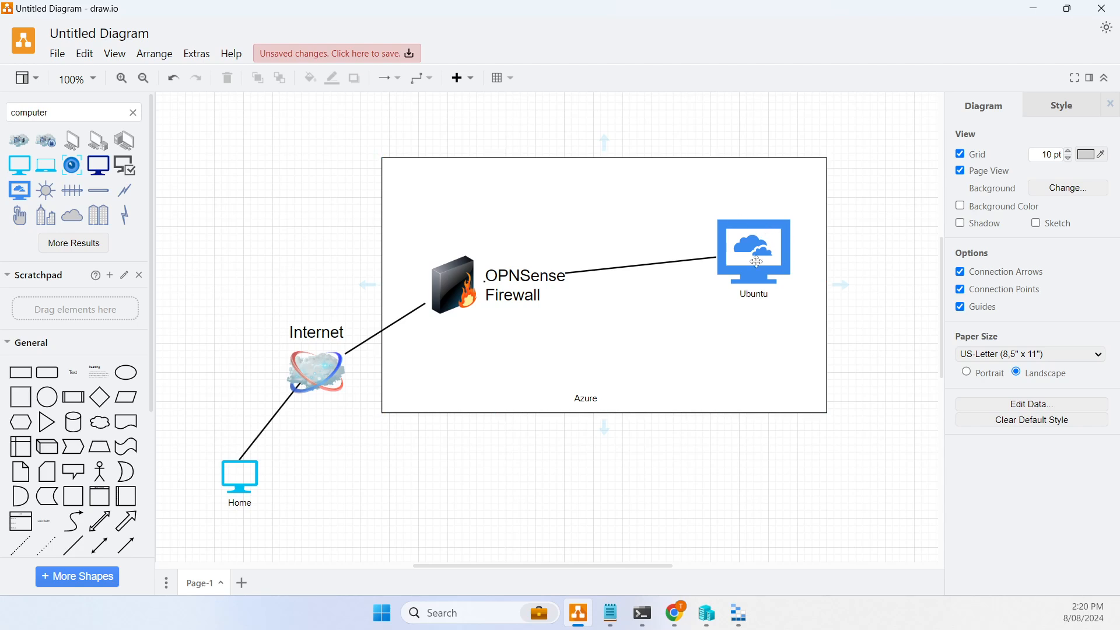
mouse_move(687, 624)
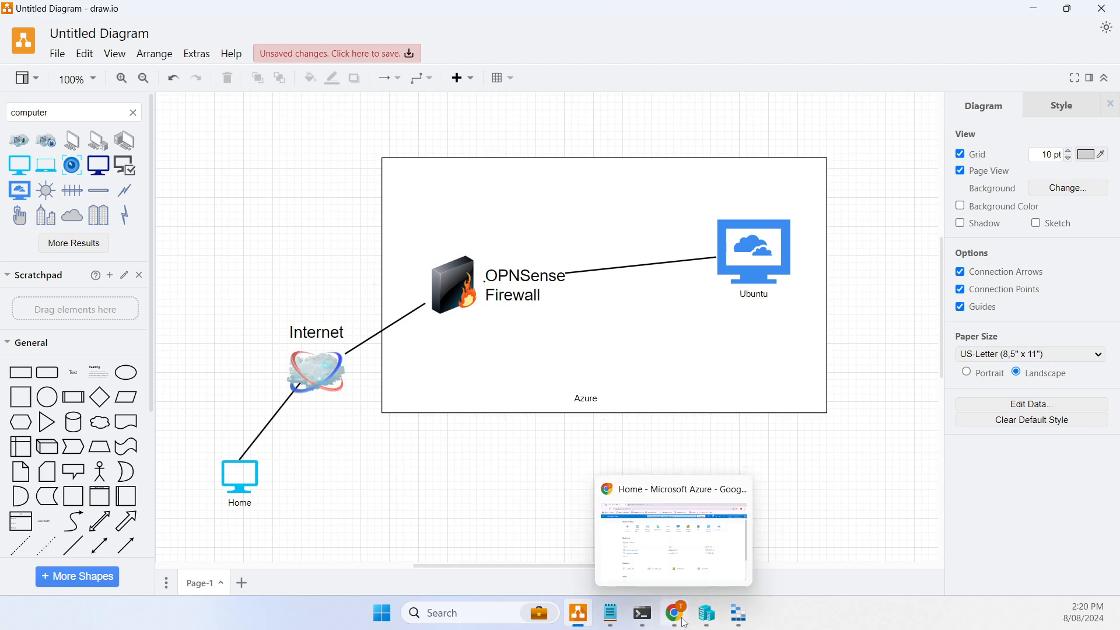
click(687, 623)
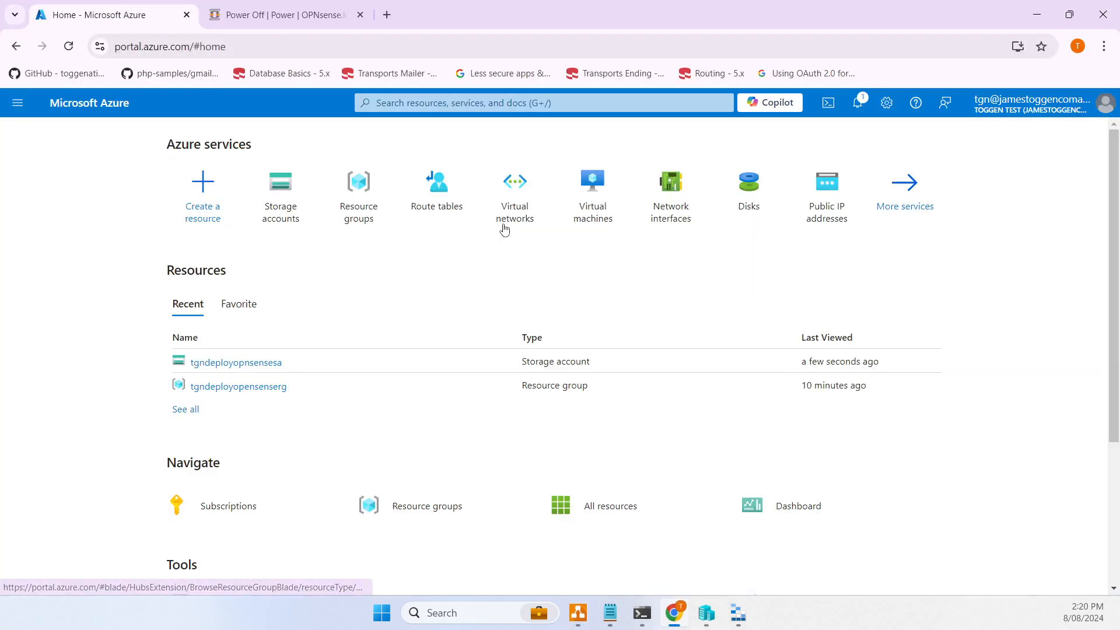
- Start a new virtual network named tgnvnet1 in resource group tgndeployopensenserg
click(505, 227)
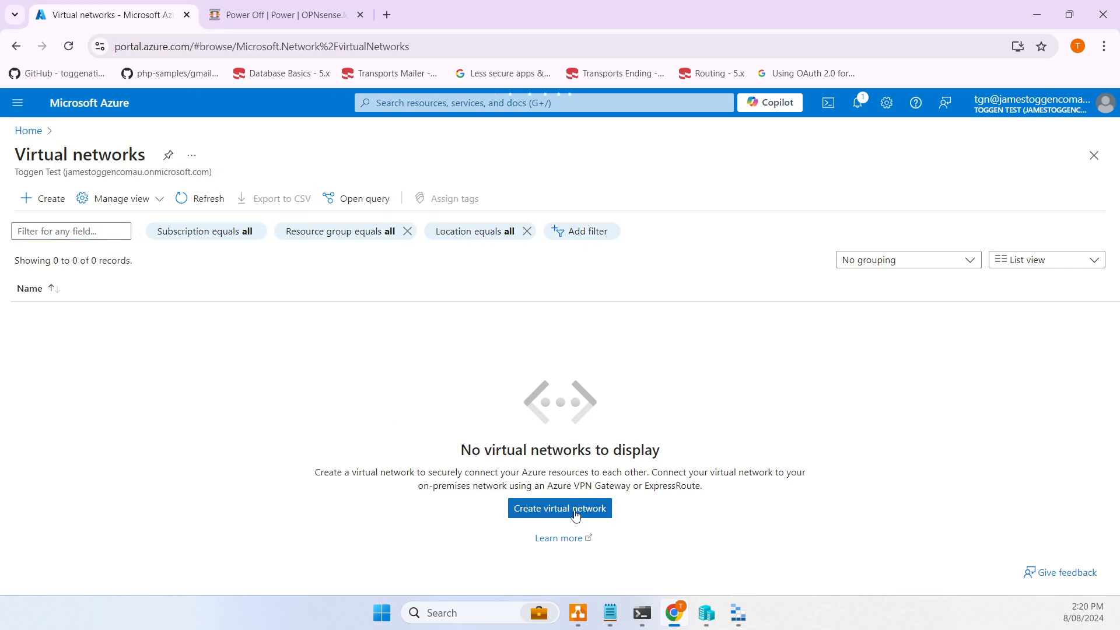
click(560, 509)
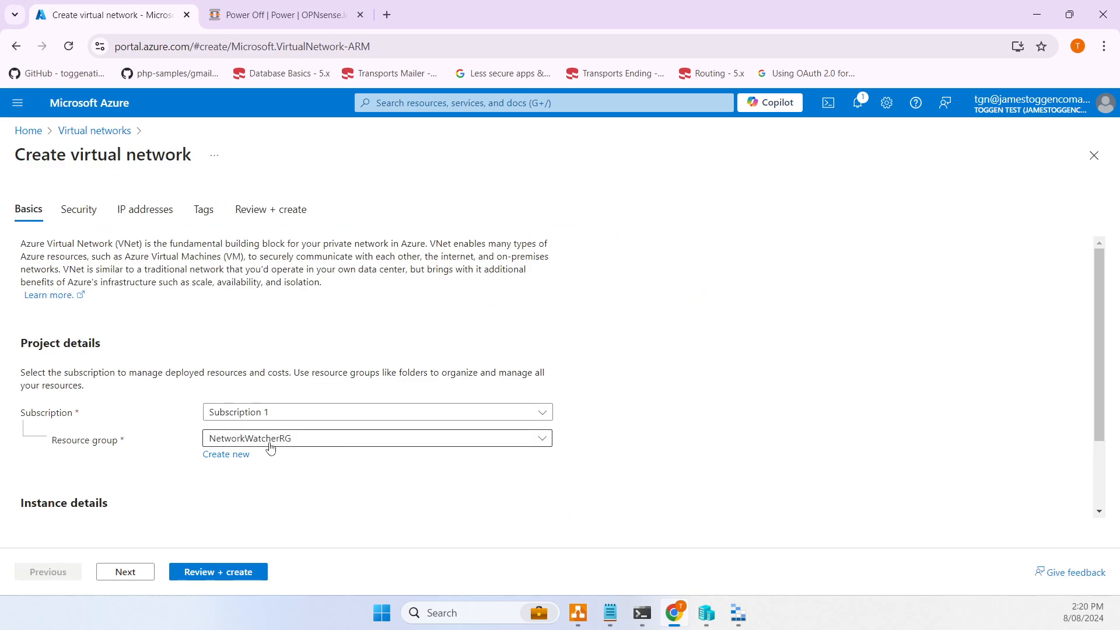
click(270, 448)
click(261, 521)
scroll(309, 501, down, 1)
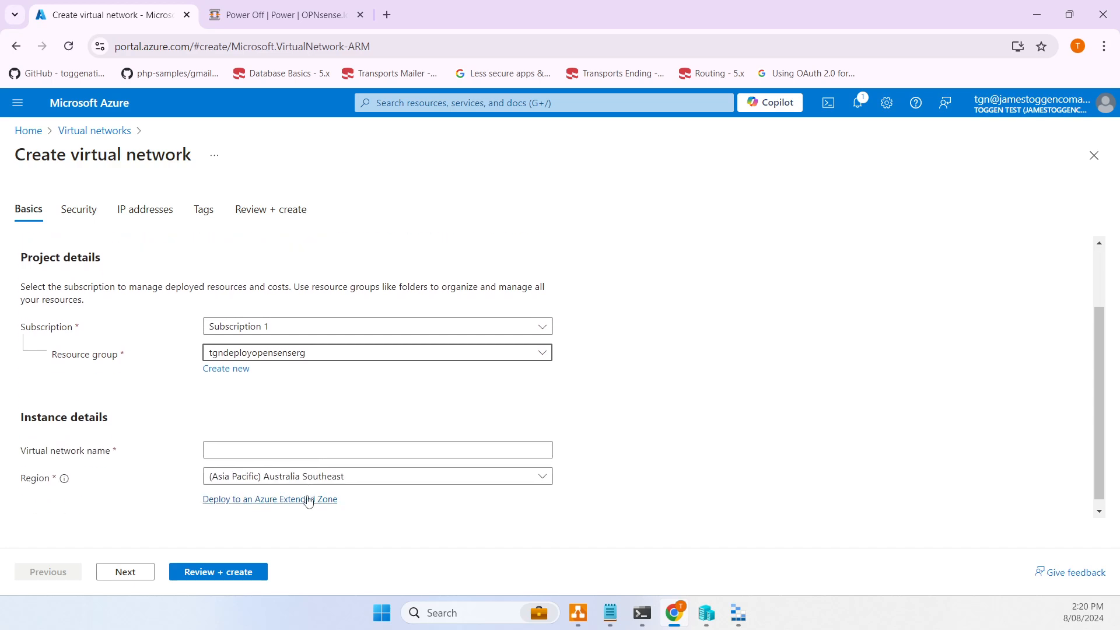
click(252, 438)
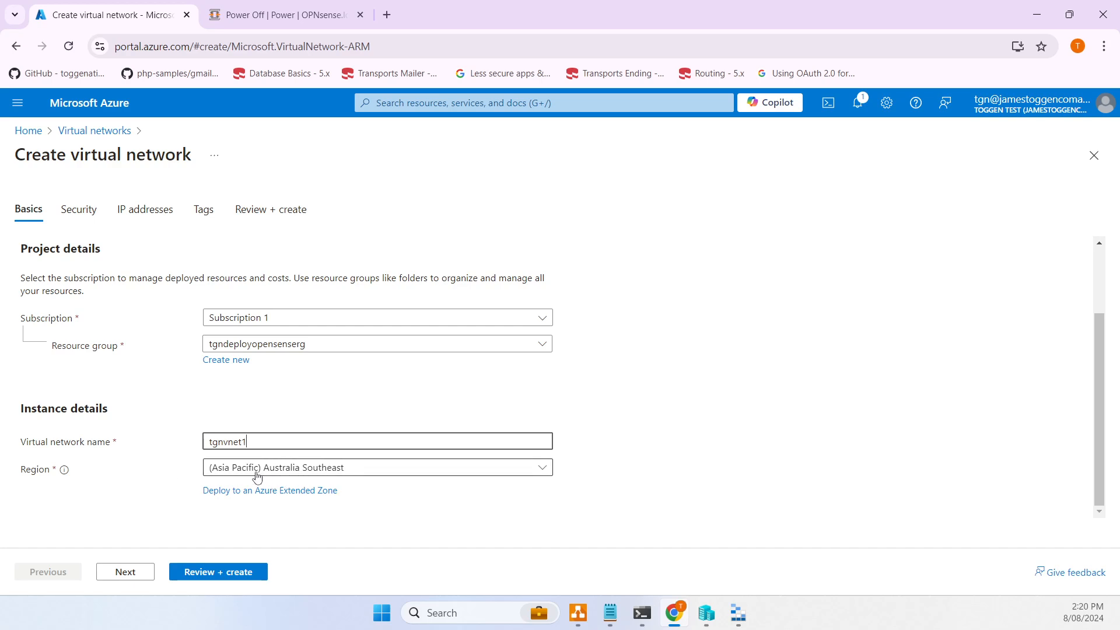
- Change the address space to 10.45.0.0/16 and open the default subnet for editing
click(124, 575)
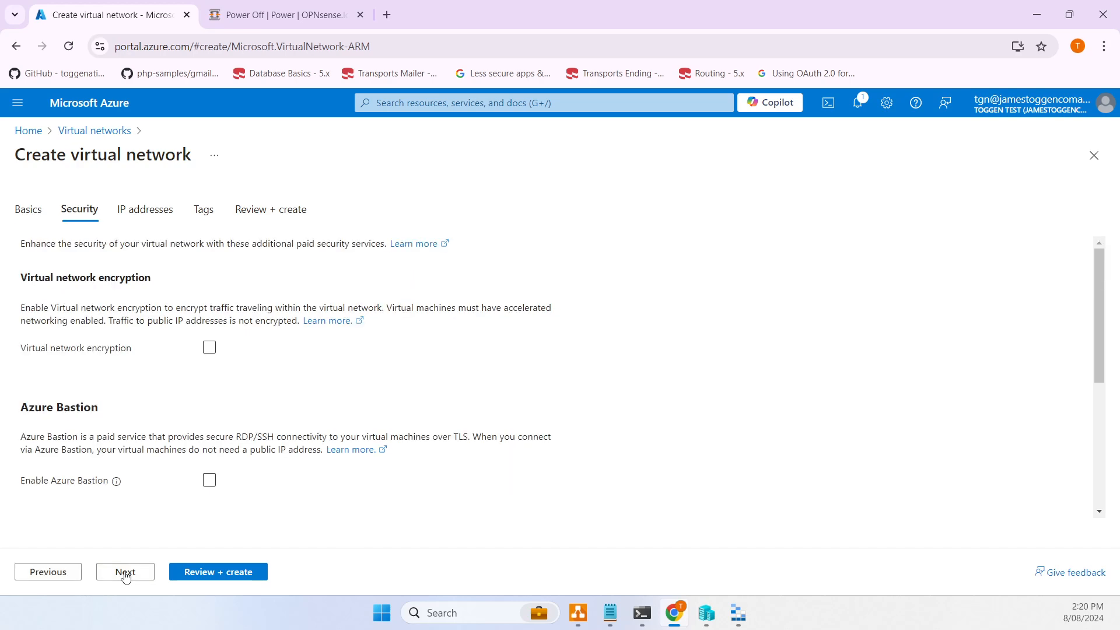
click(132, 574)
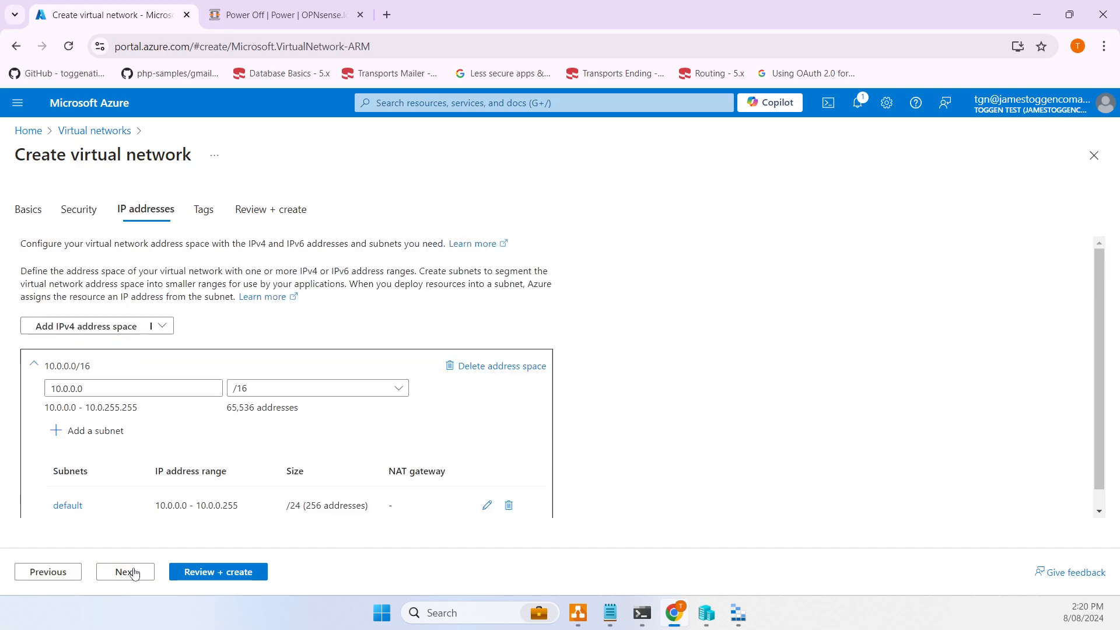
click(65, 388)
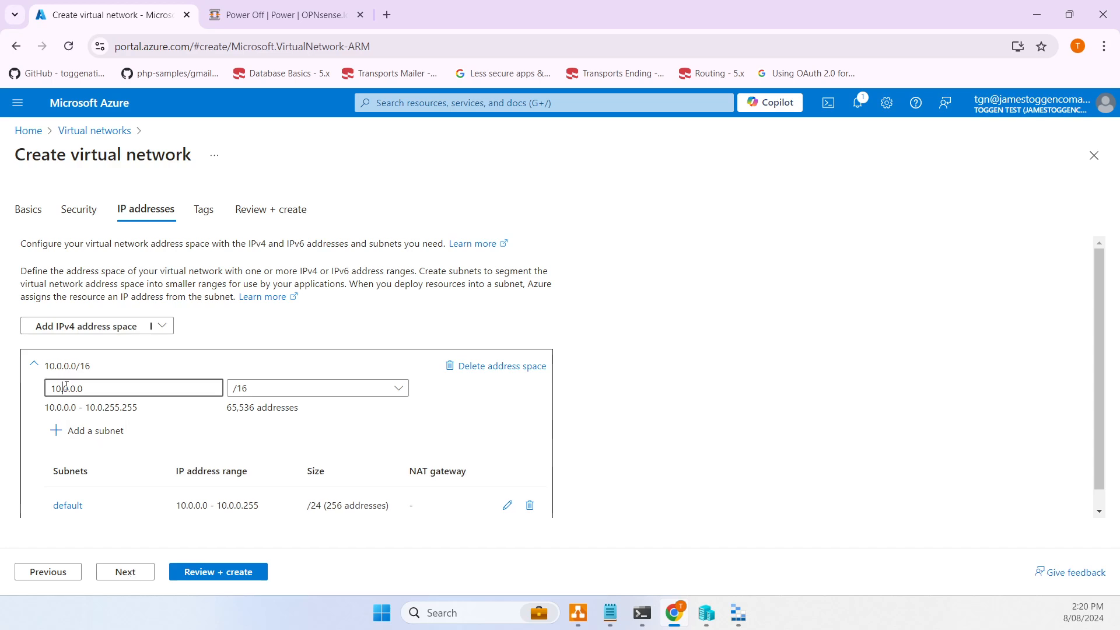
drag(64, 390, 71, 389)
text(45)
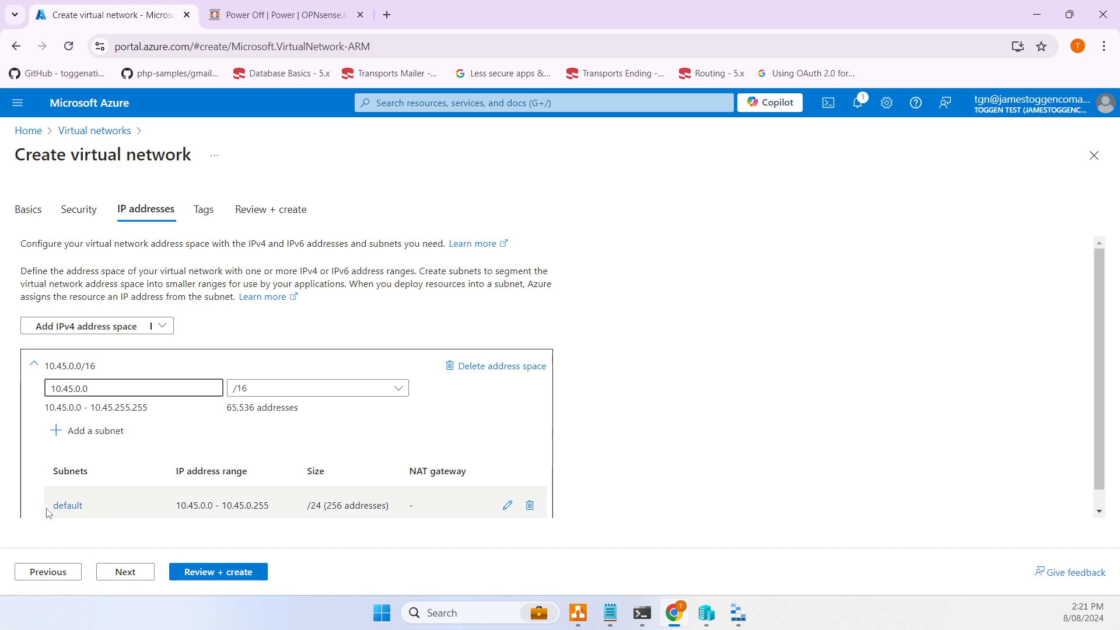
click(507, 504)
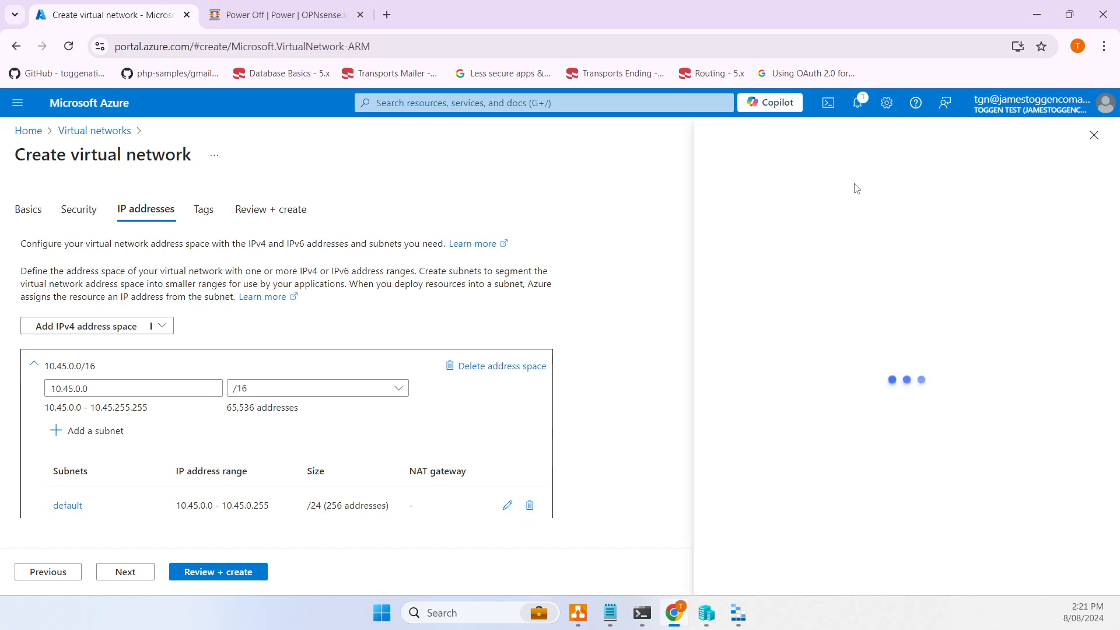
- Rename the default subnet to frontend, resize it to /29 (10.45.0.0/29), and save it
text(frontend)
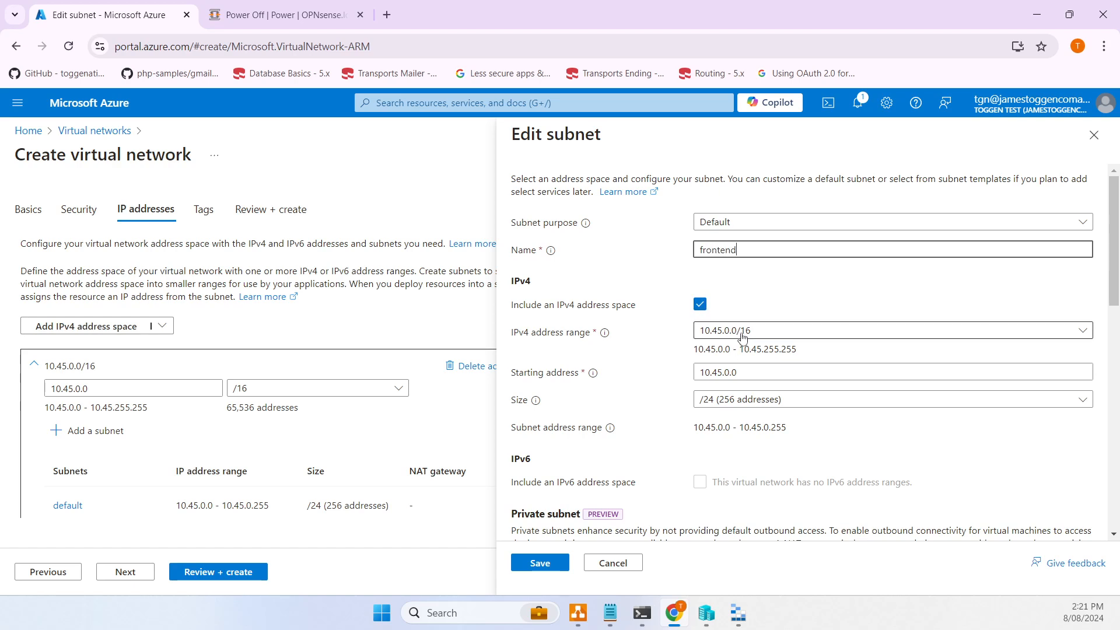
click(758, 400)
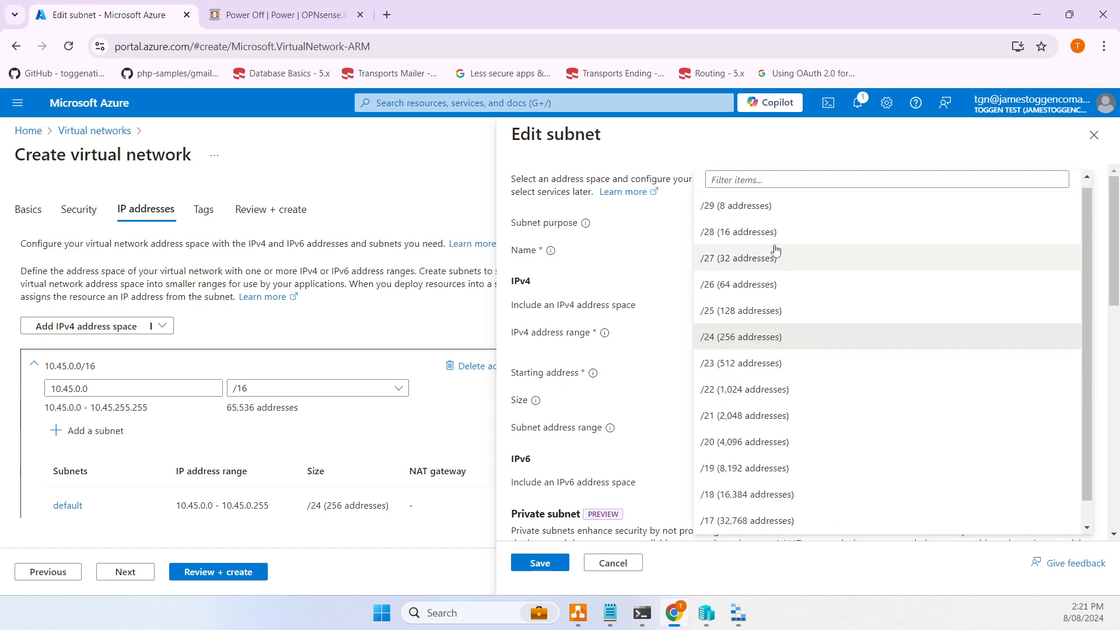
click(760, 234)
click(766, 408)
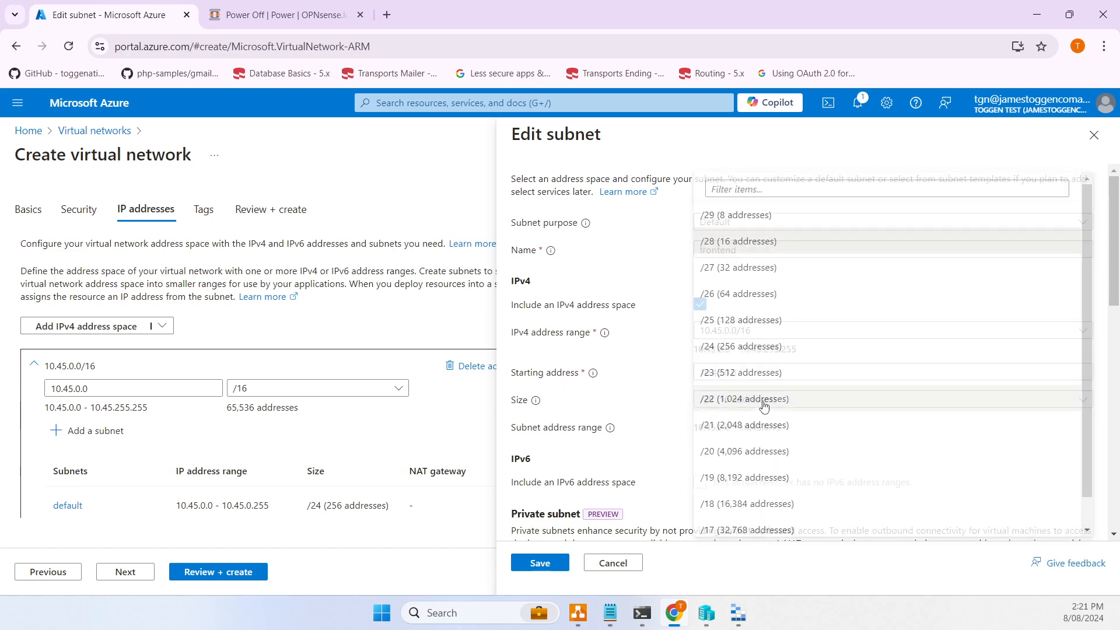
click(743, 207)
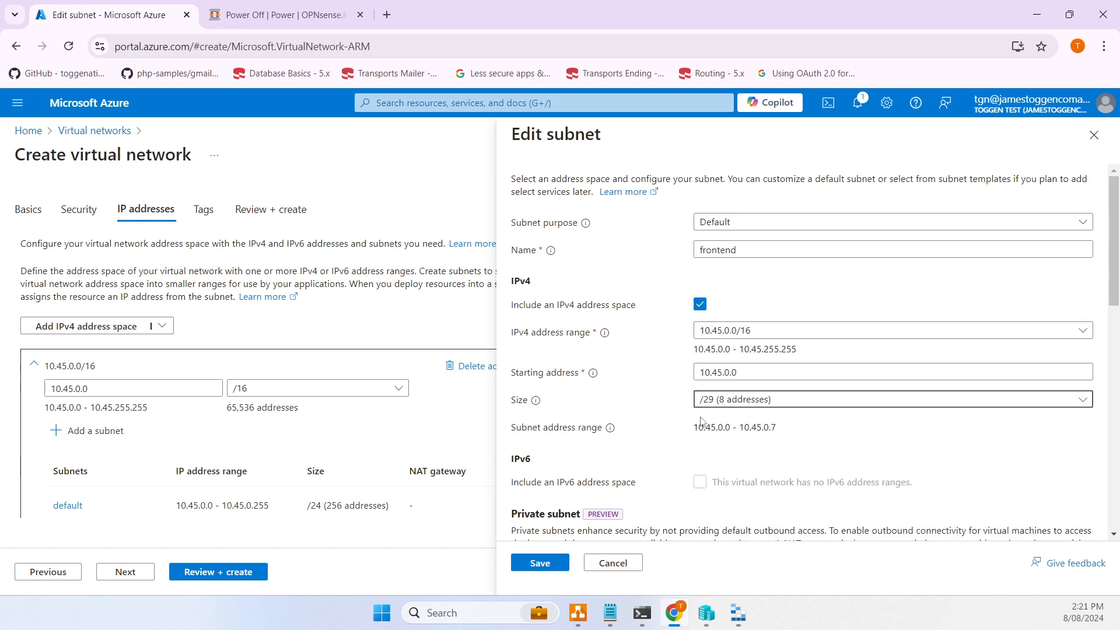
scroll(637, 369, down, 3)
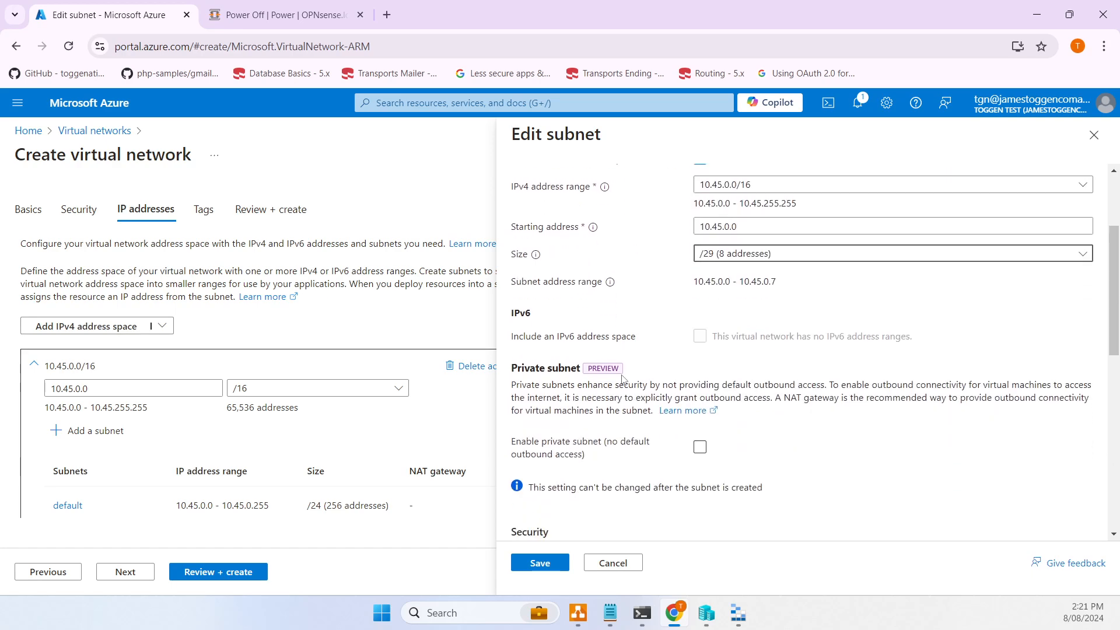
scroll(624, 445, down, 4)
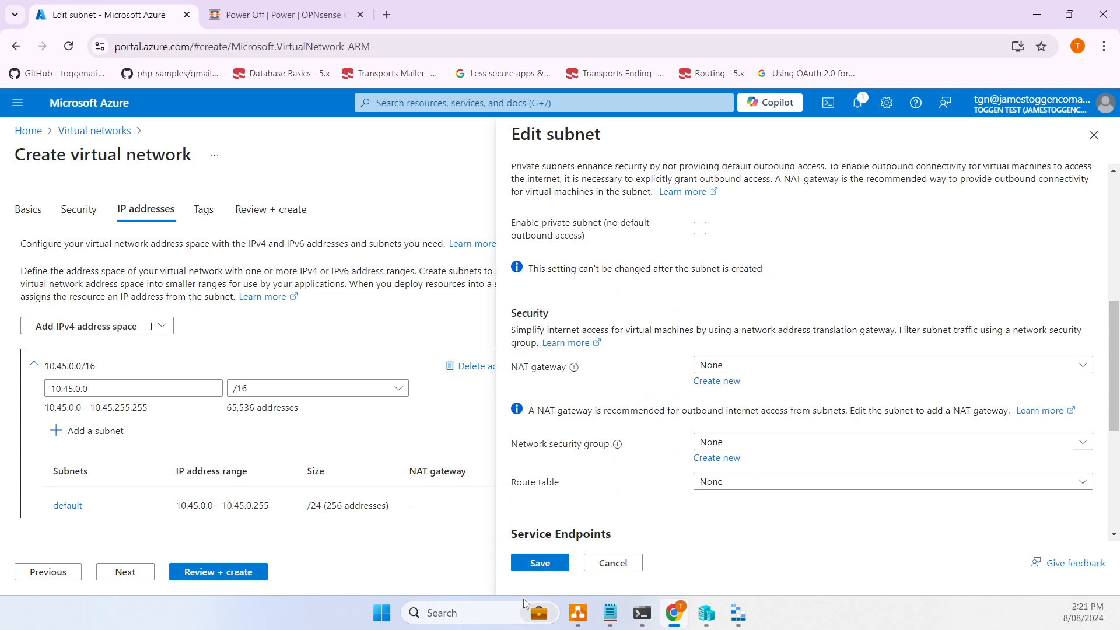
click(539, 563)
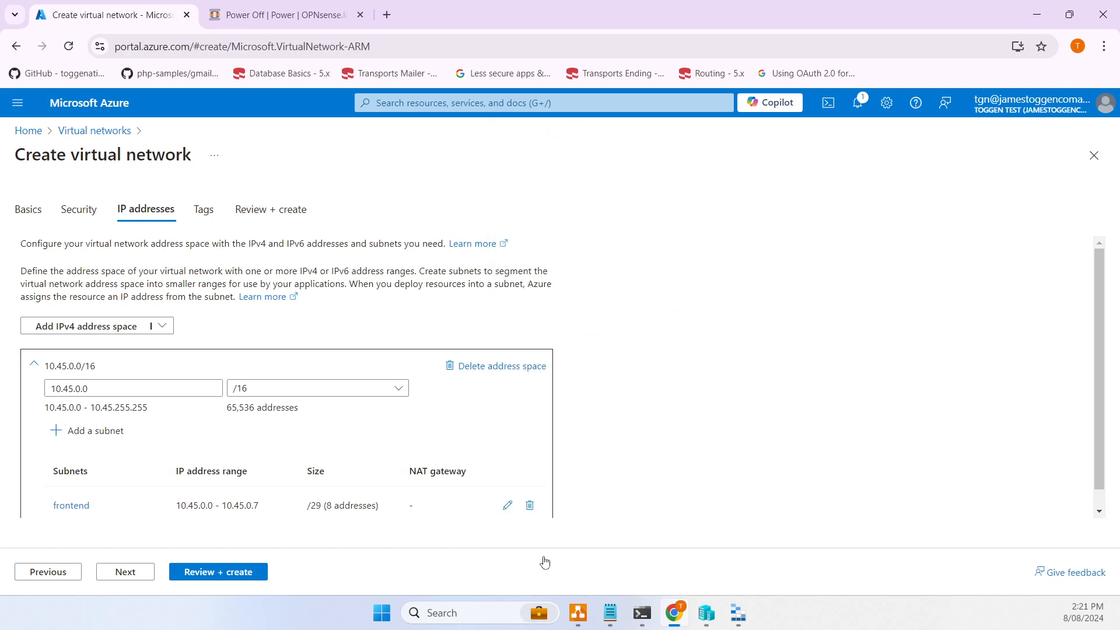
- Add a second subnet named backend and make it a private subnet
click(94, 431)
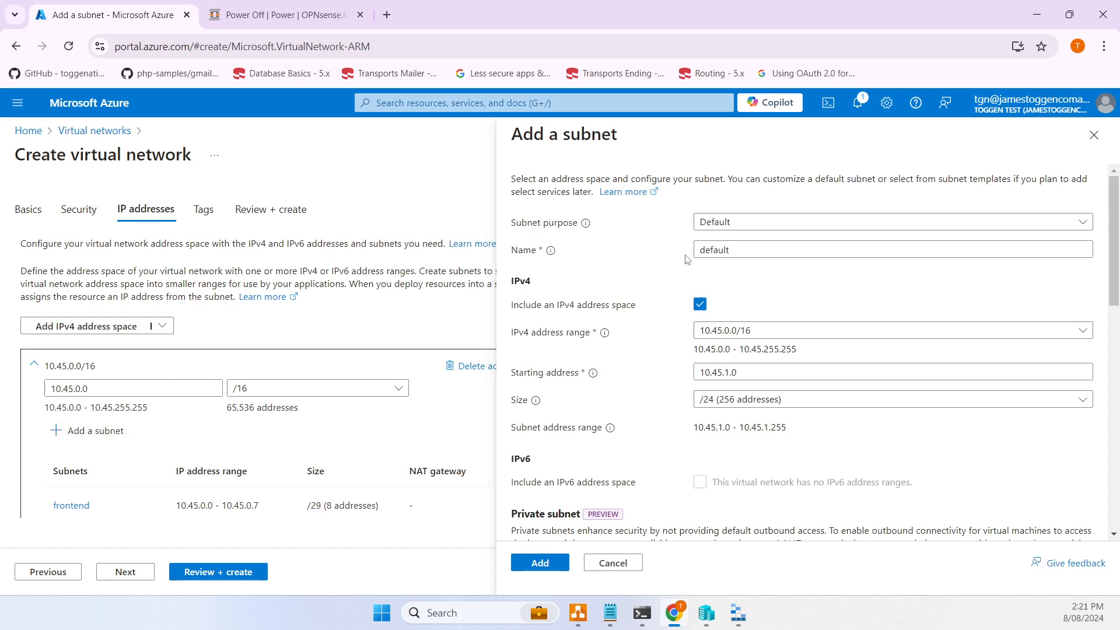
drag(745, 255, 655, 251)
text(backend)
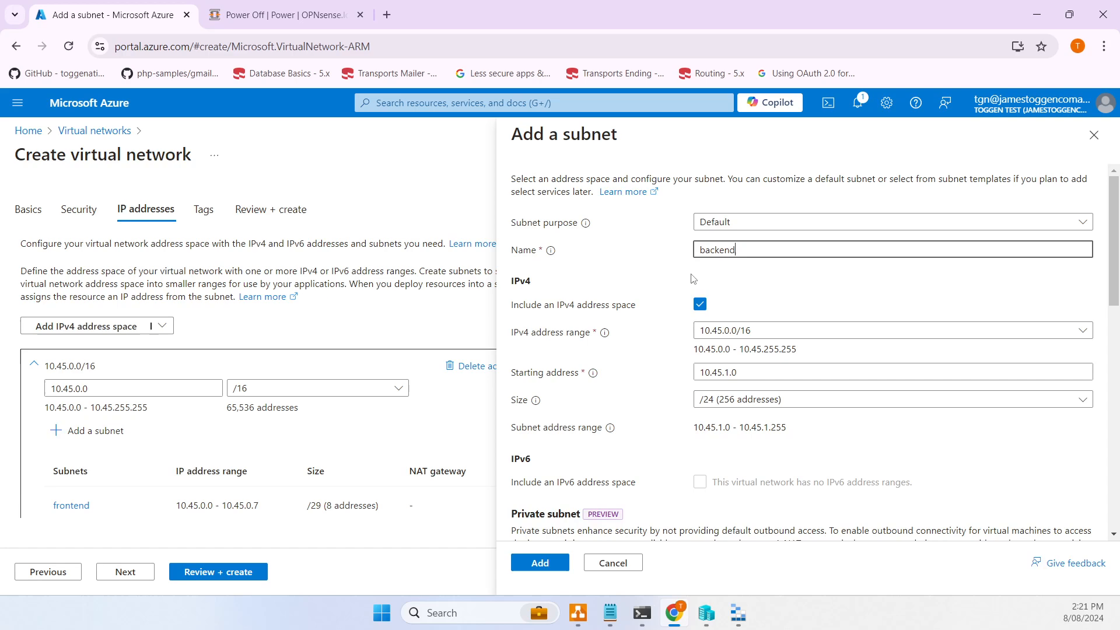
scroll(700, 286, down, 2)
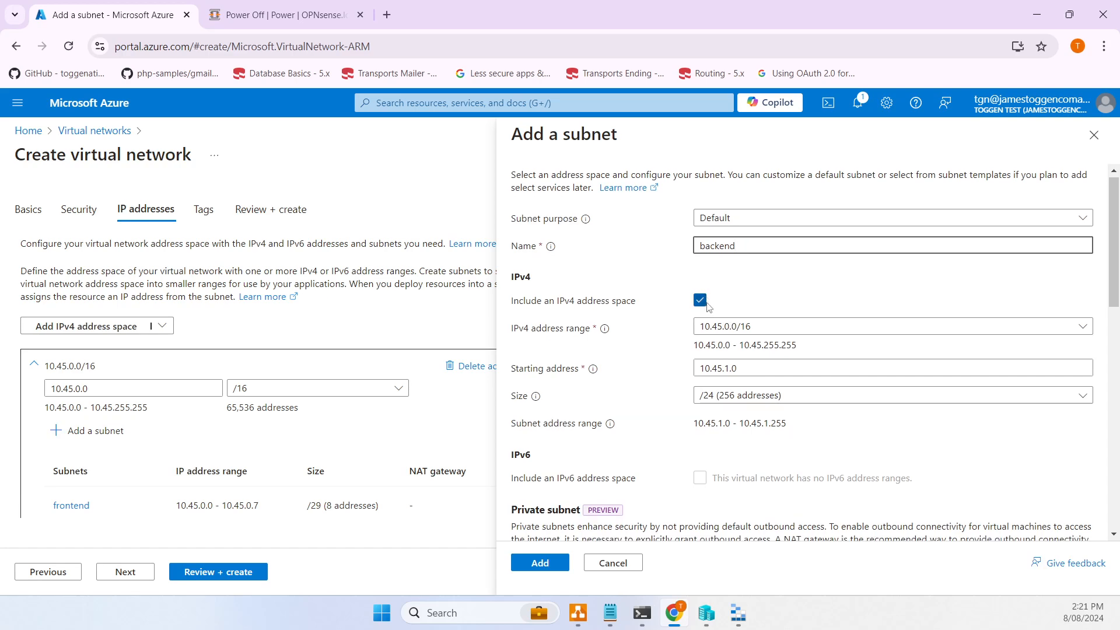
click(700, 447)
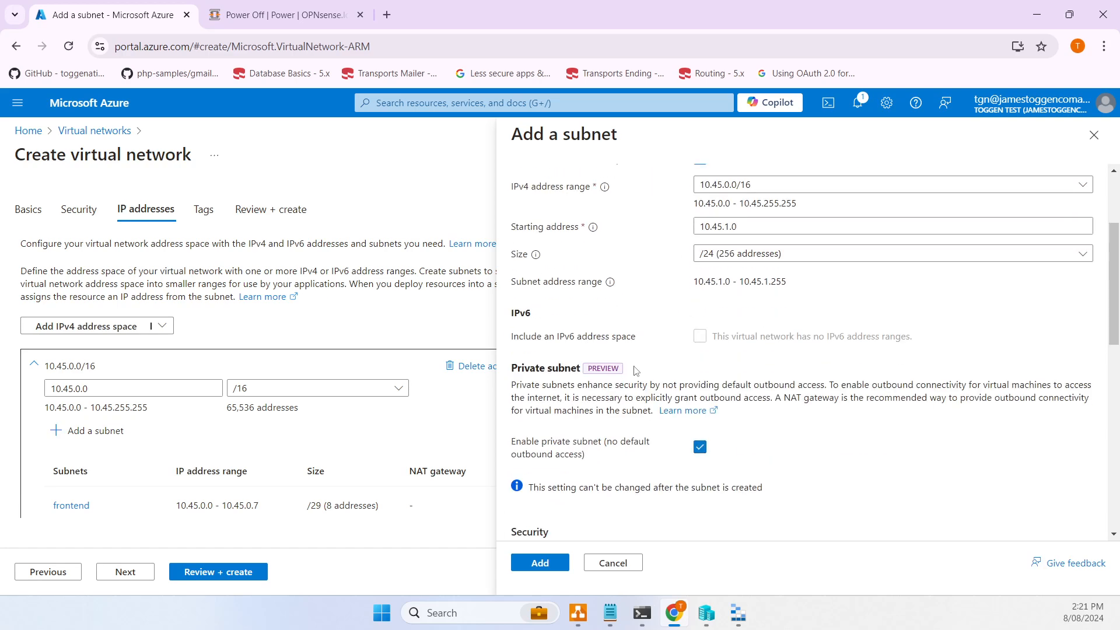
- Give the backend subnet the 10.45.1.0/24 range and add it to the network
scroll(759, 359, up, 2)
scroll(808, 511, down, 2)
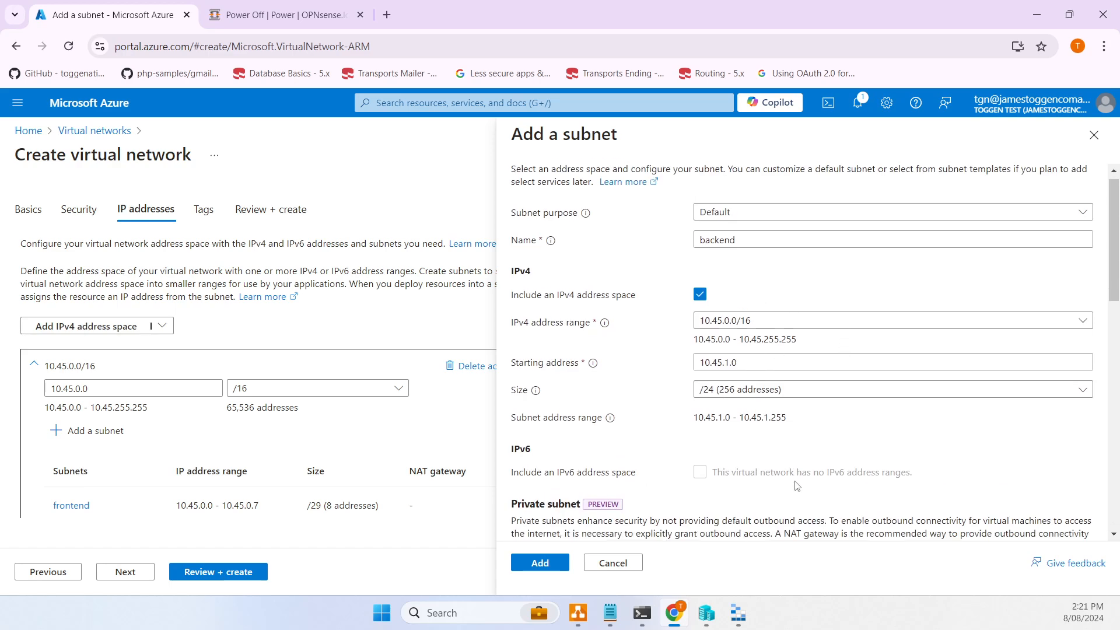
drag(774, 385, 887, 397)
click(785, 390)
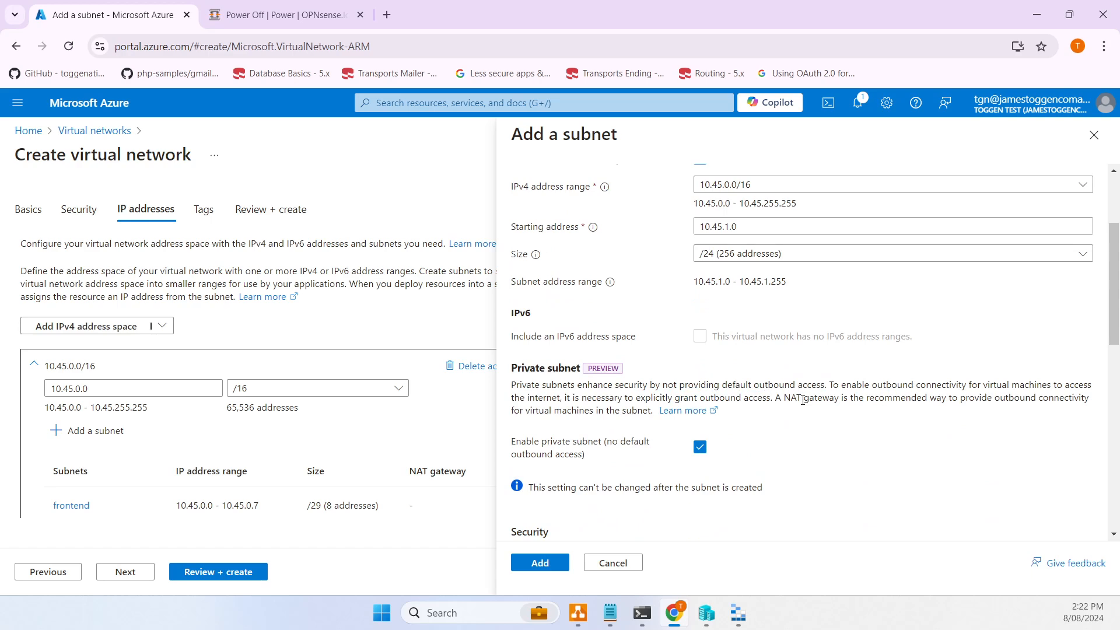
scroll(784, 402, up, 2)
scroll(782, 405, down, 3)
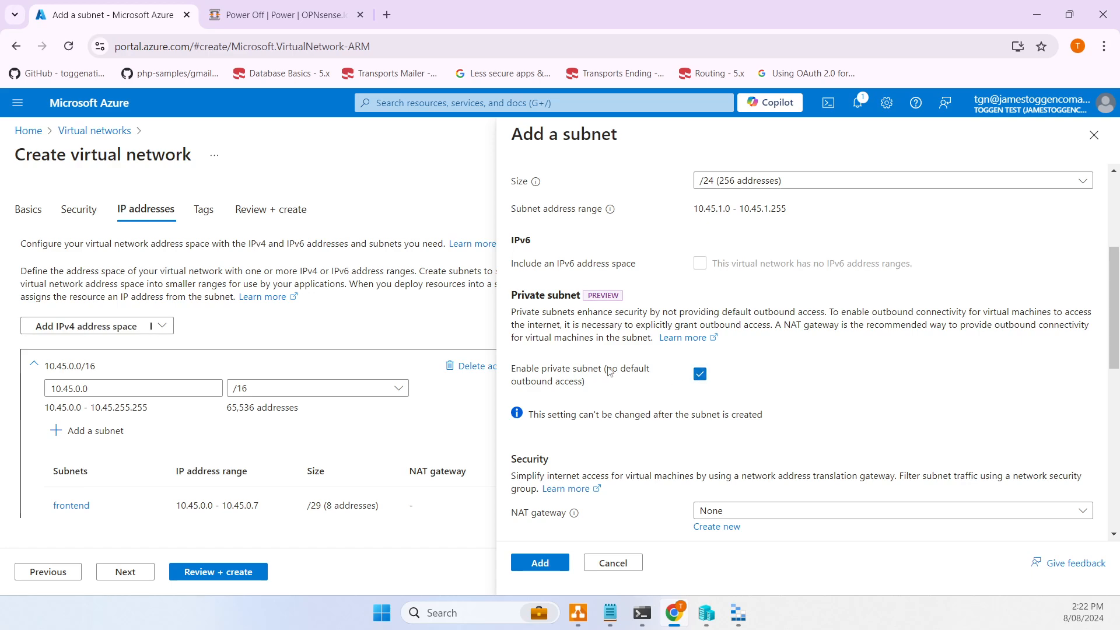
scroll(808, 386, up, 3)
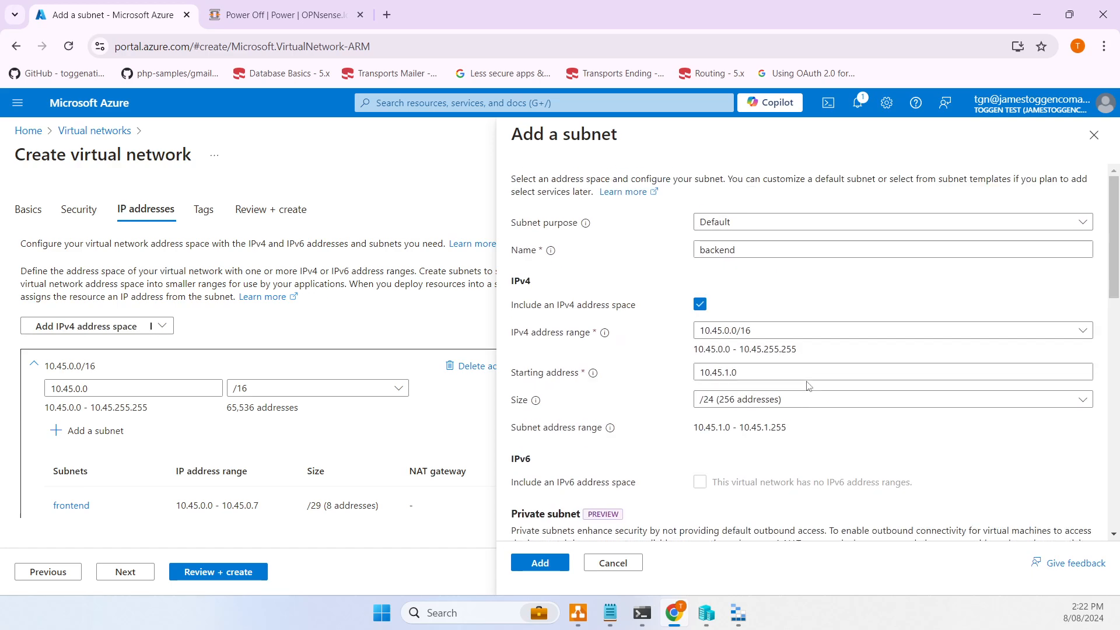
scroll(808, 386, down, 3)
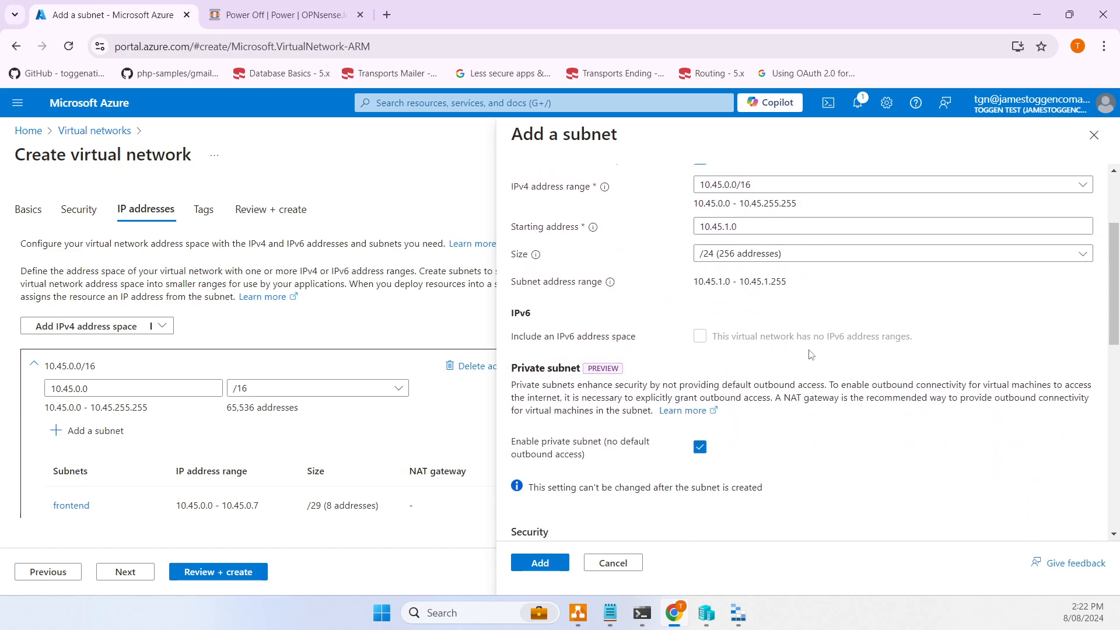
scroll(831, 278, down, 1)
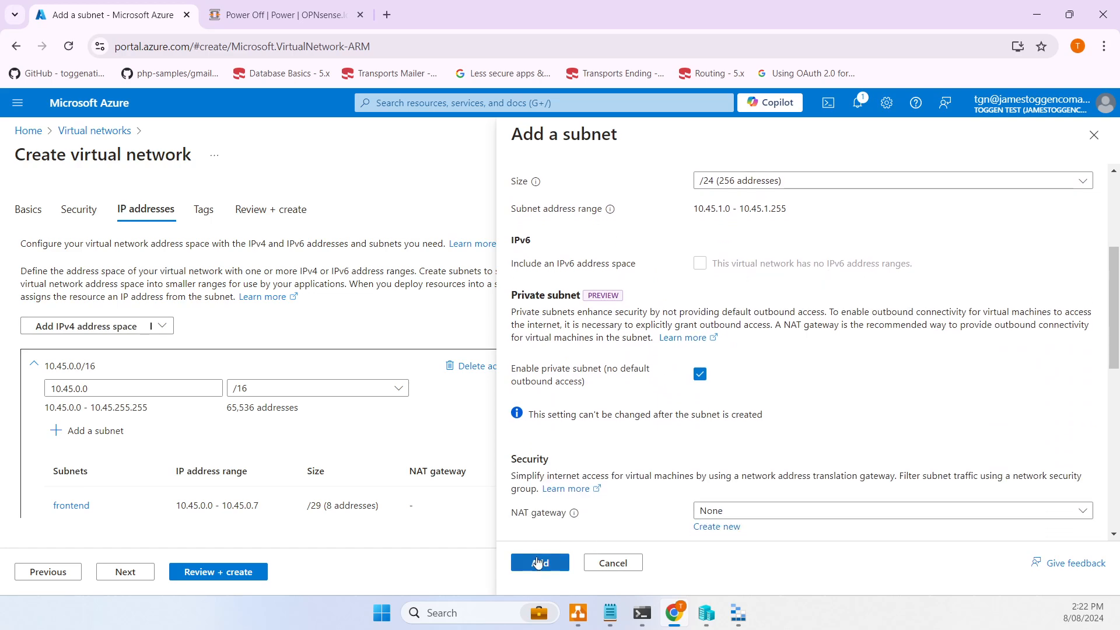
click(540, 563)
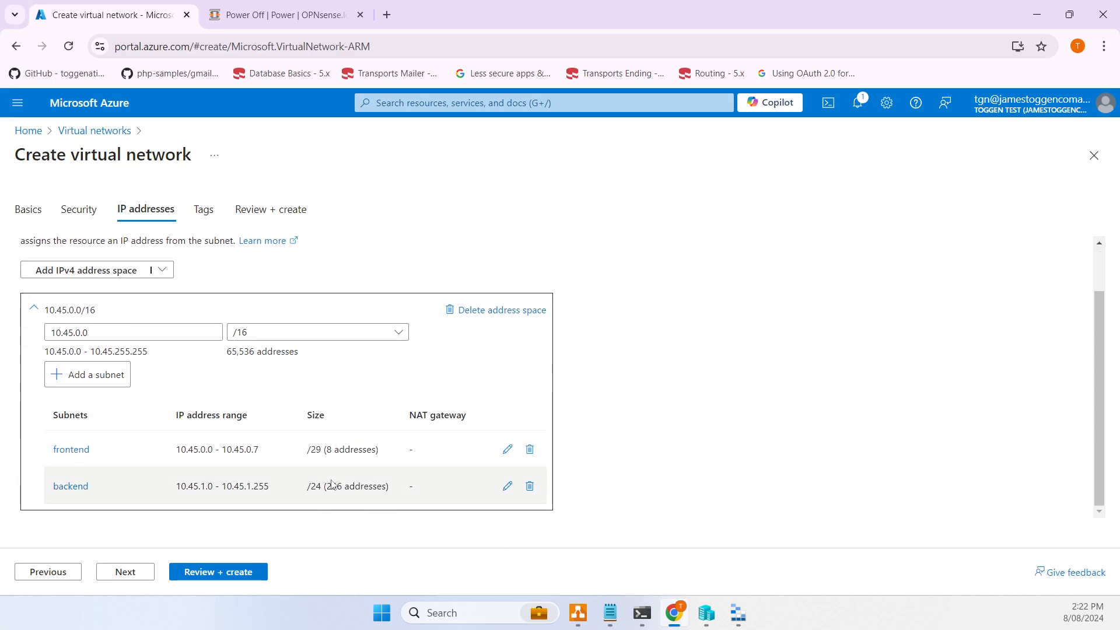
- Validate the tgnvnet1 virtual network and create it
click(223, 577)
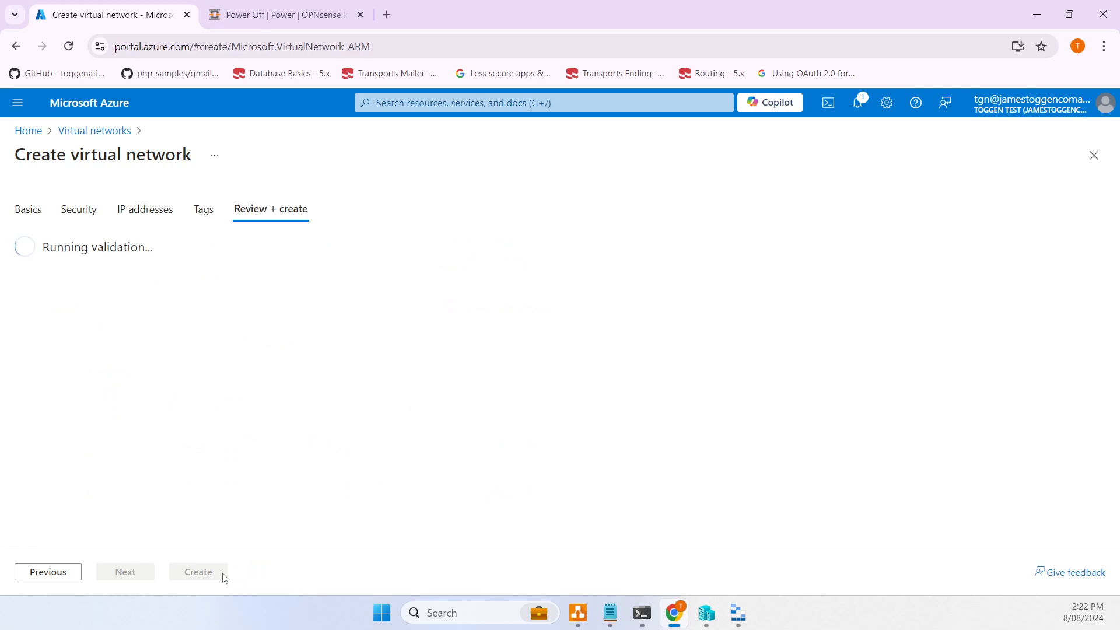
click(213, 578)
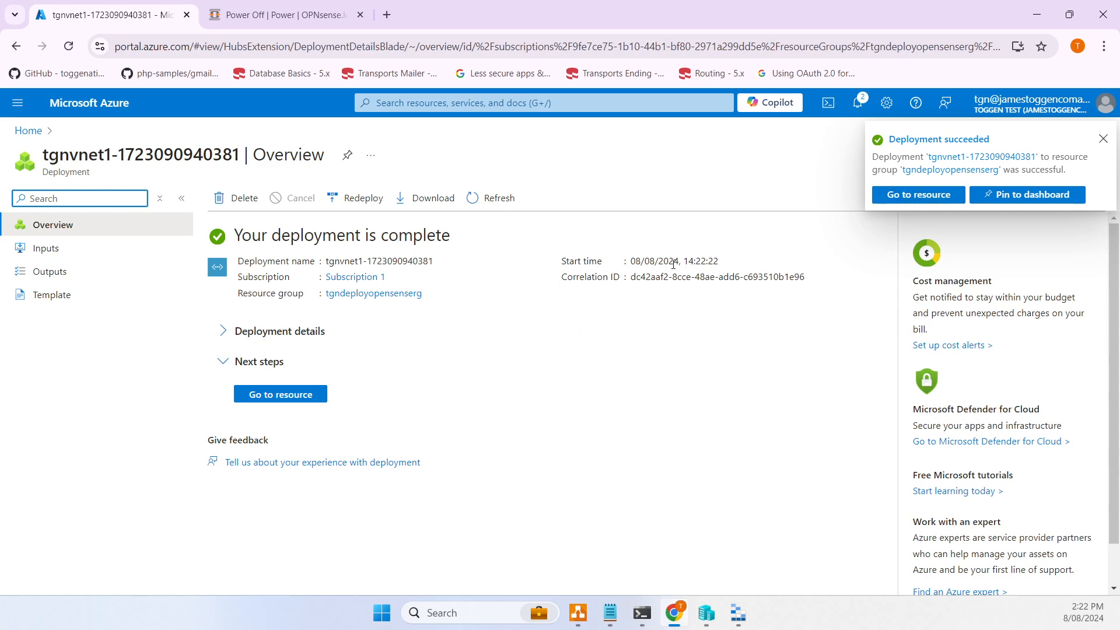
- Start a new managed disk named TGN-OSDISK in resource group tgndeployopensenserg
click(32, 131)
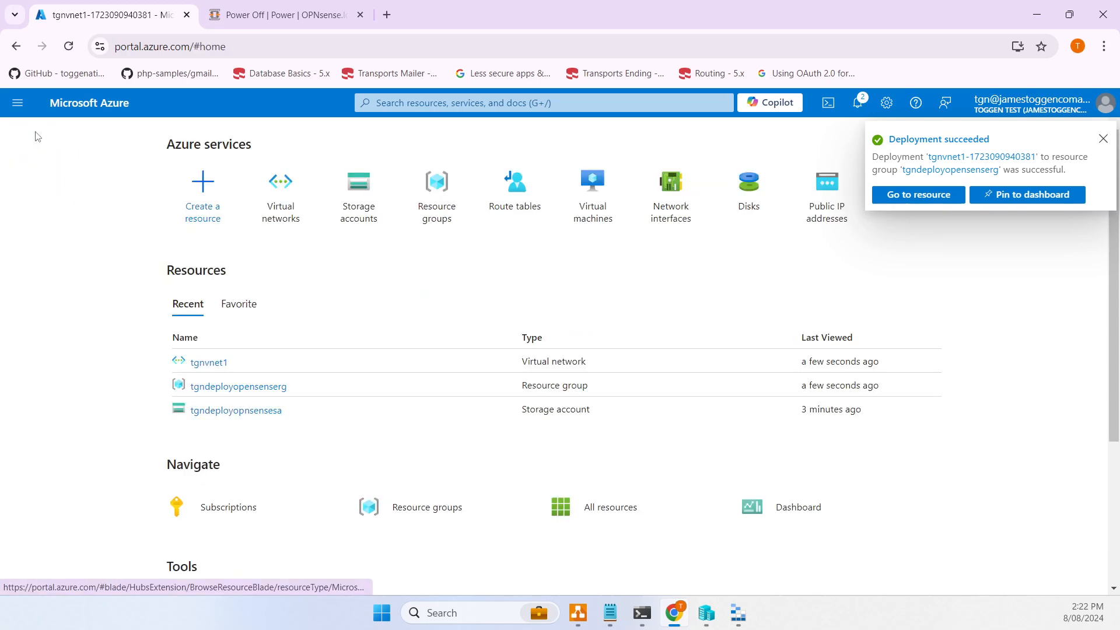
click(753, 195)
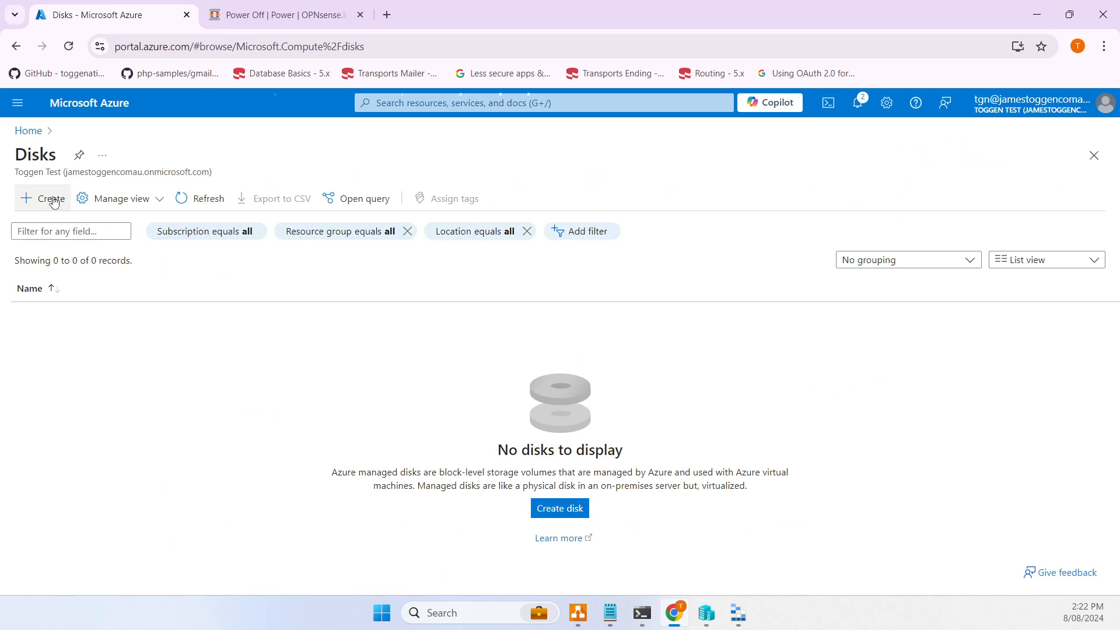
click(55, 201)
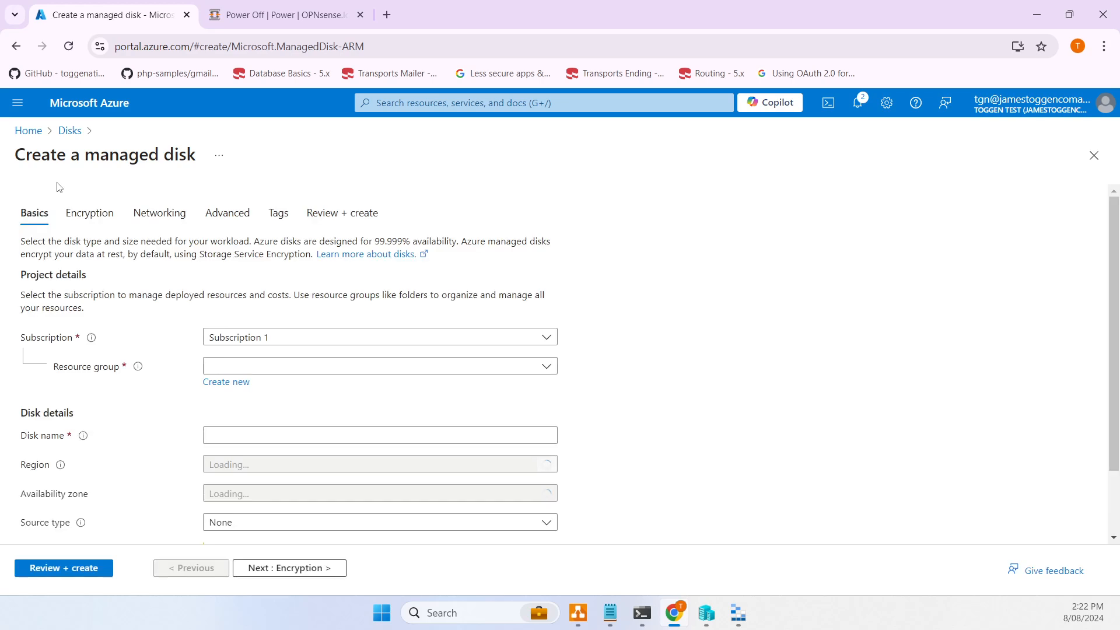
click(252, 366)
click(275, 440)
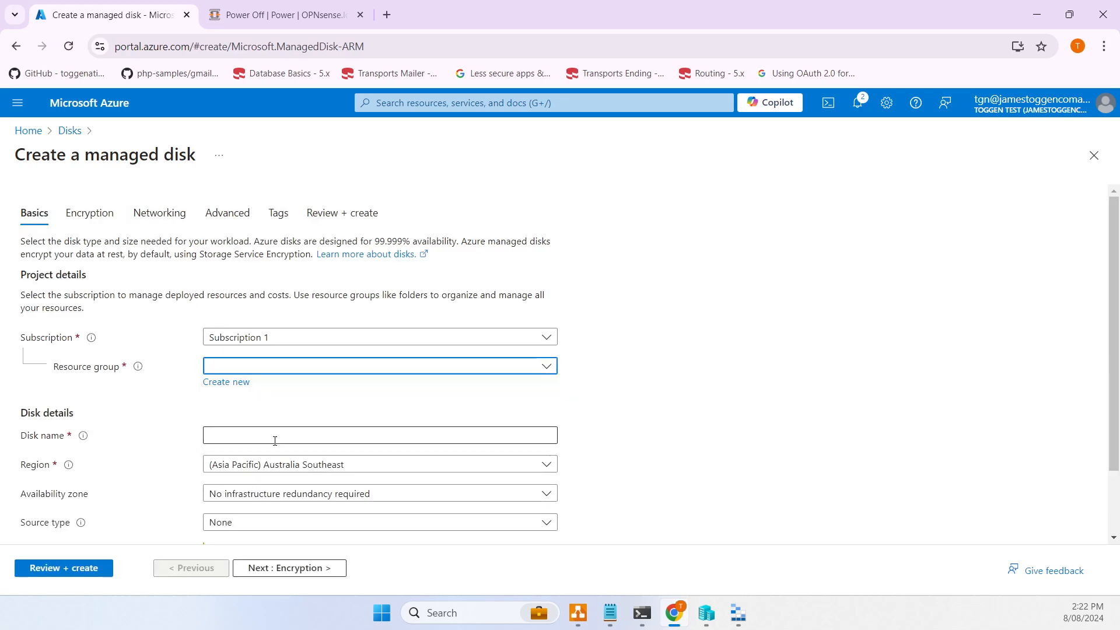
click(256, 439)
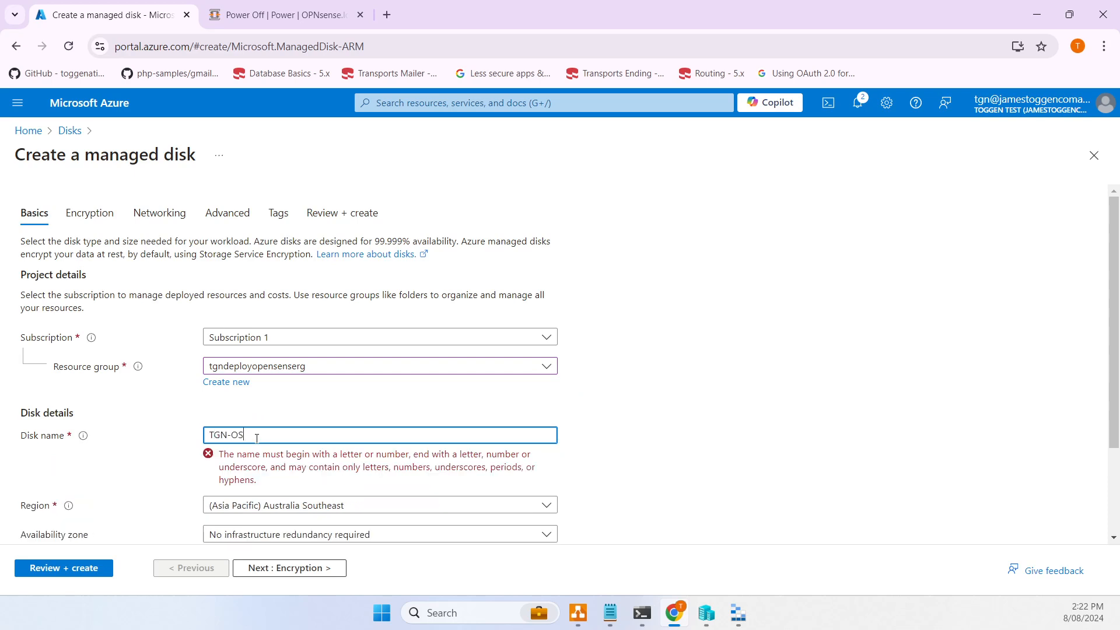
text(TGN-OSDISK)
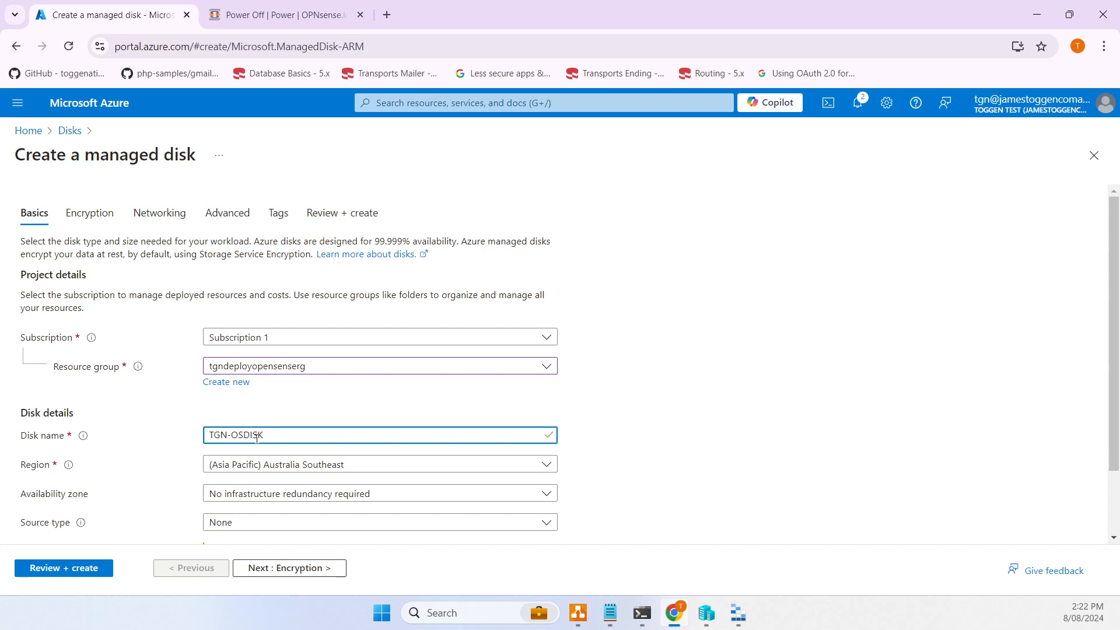
- Source the disk from the OPNS.vhd blob in the opnsense container, with OS type Linux
scroll(400, 342, down, 2)
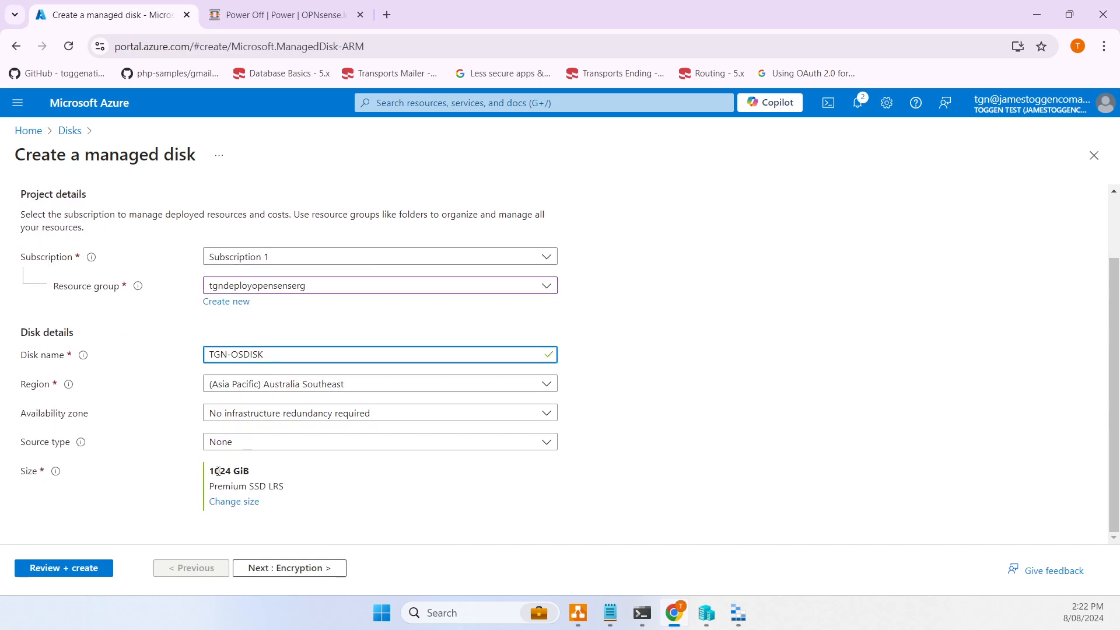
click(242, 447)
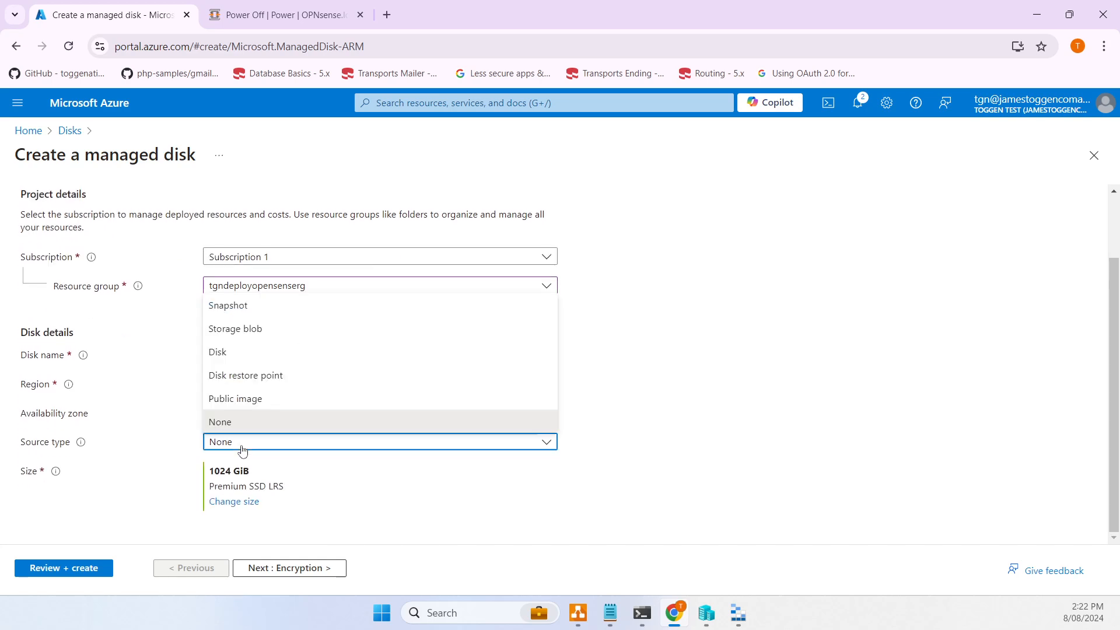
click(248, 330)
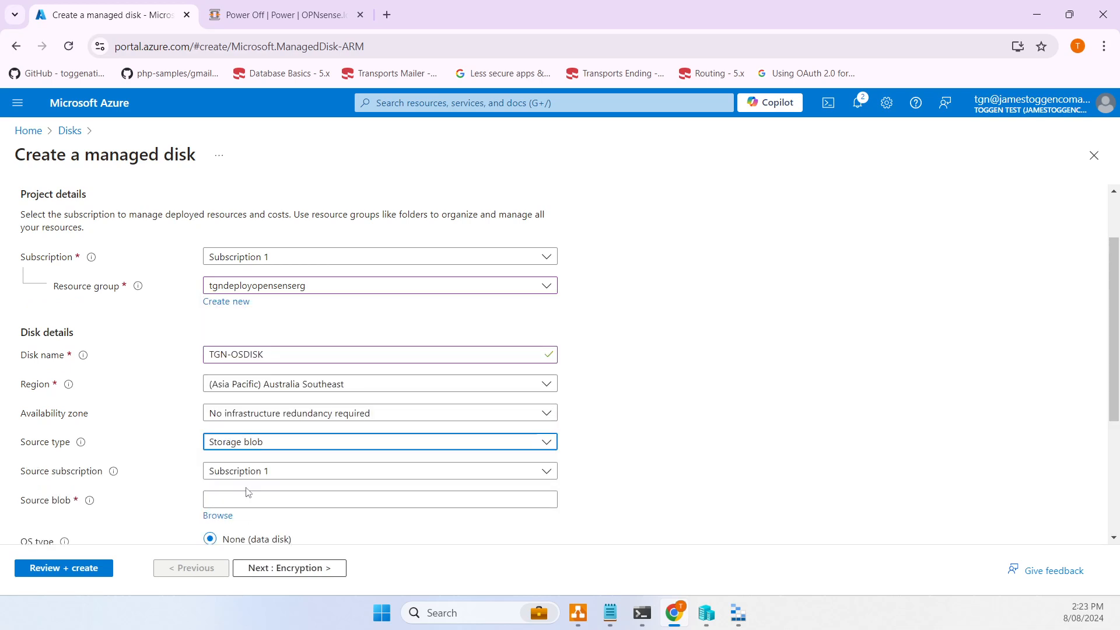
click(224, 517)
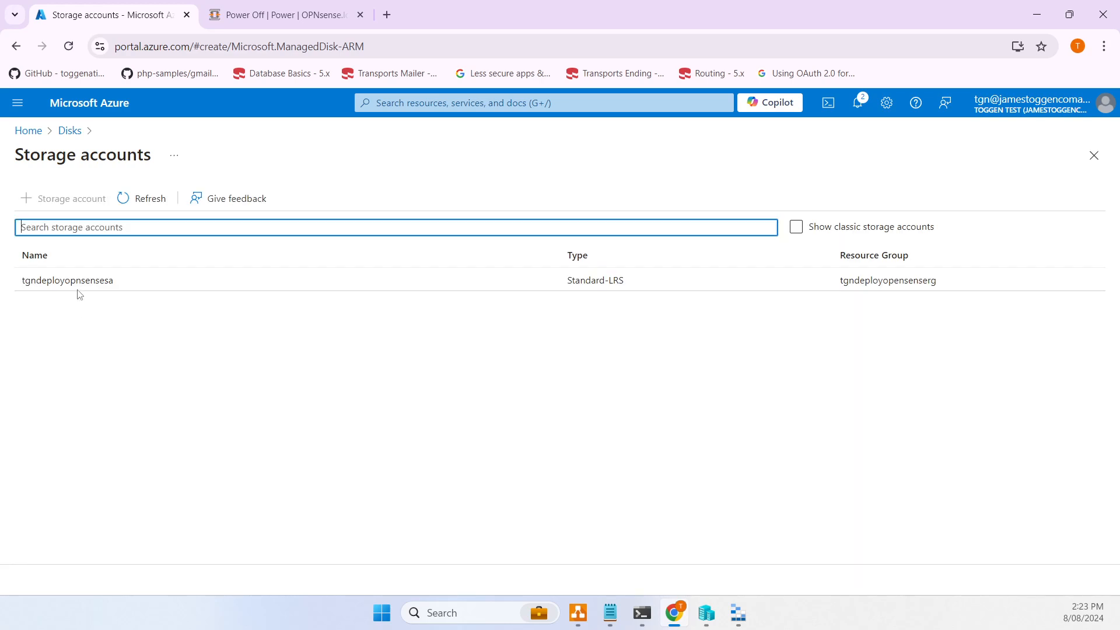
double_click(79, 294)
double_click(310, 298)
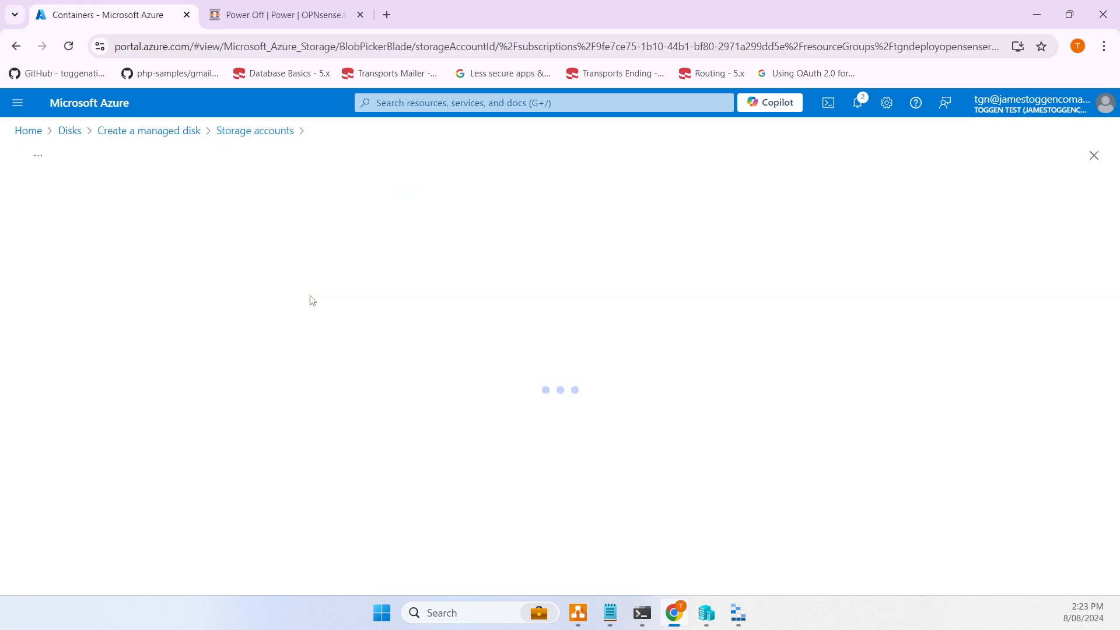
click(67, 367)
click(43, 570)
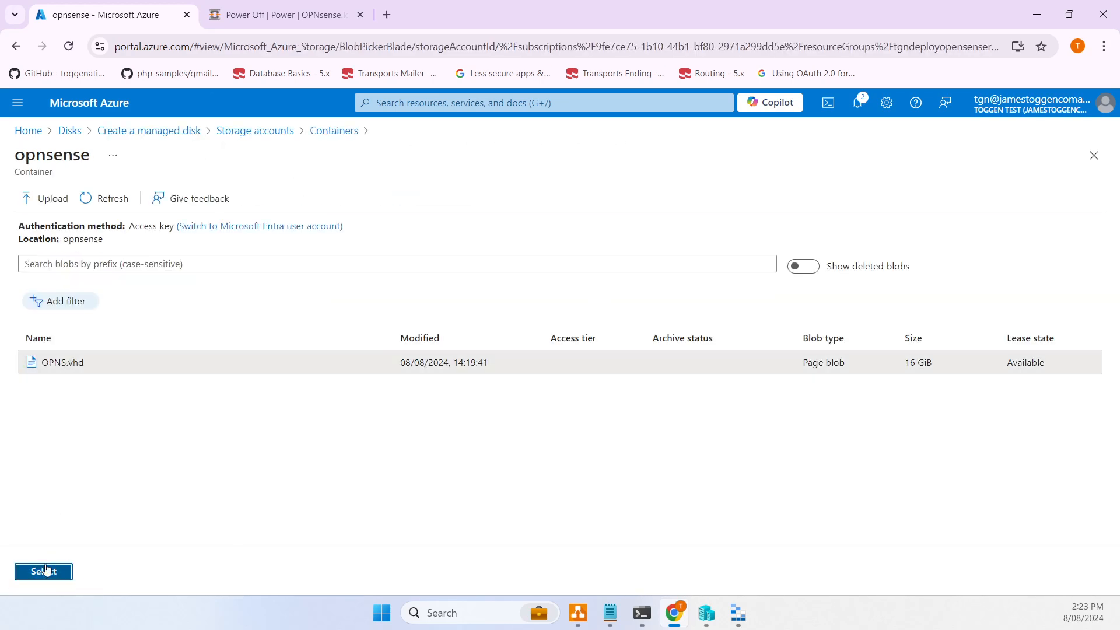
scroll(255, 472, down, 2)
scroll(175, 482, down, 3)
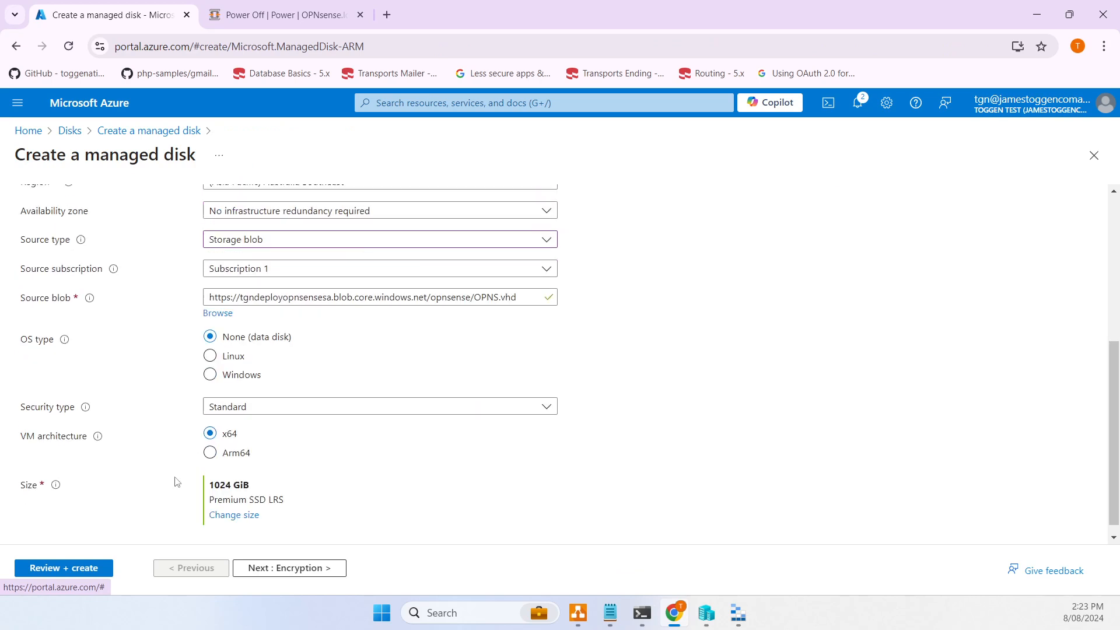
click(209, 344)
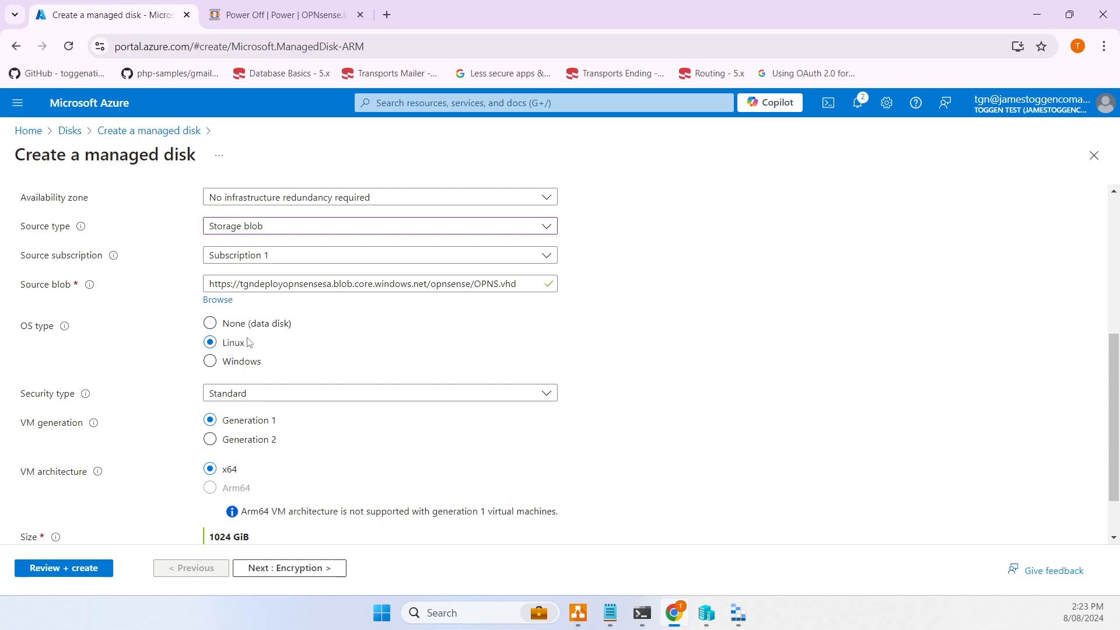
scroll(330, 387, down, 2)
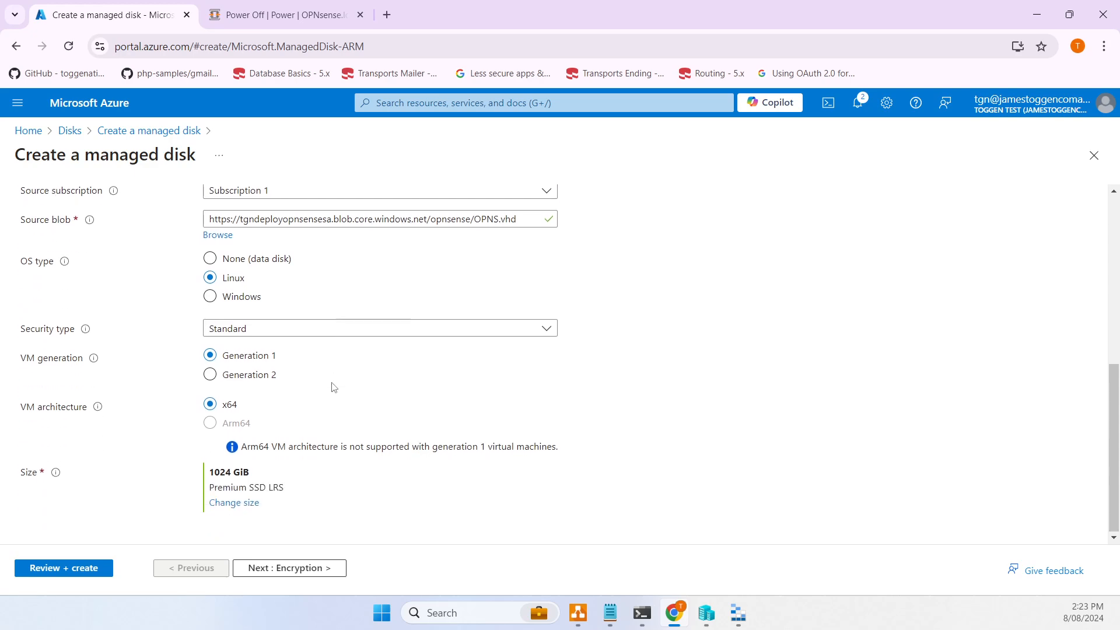
- Change the disk size to 16 GiB on Standard SSD storage
click(235, 503)
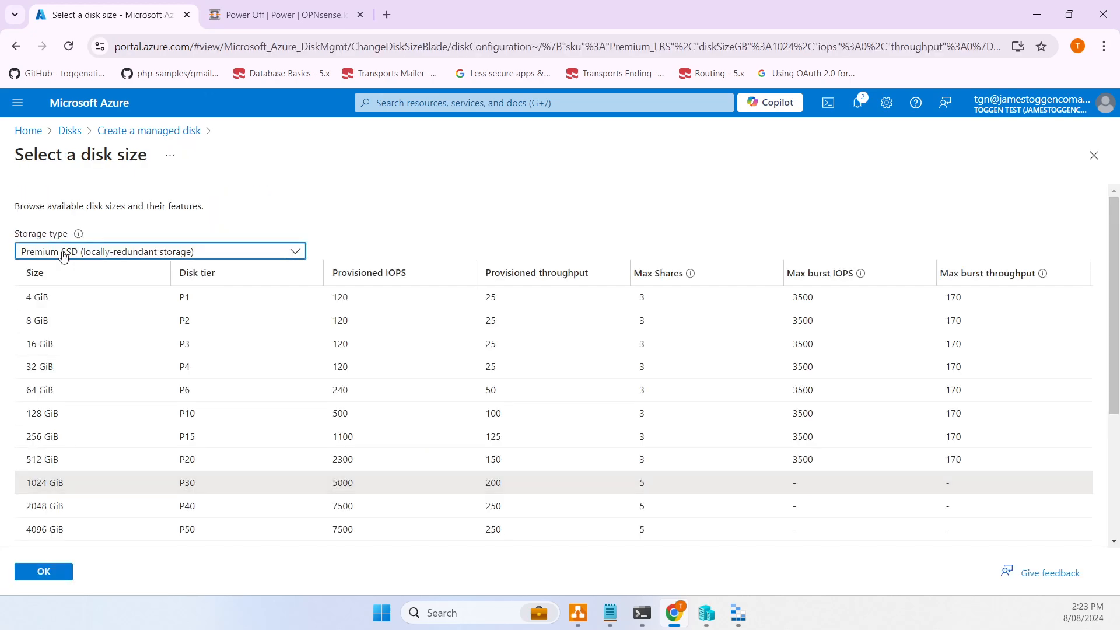
click(58, 351)
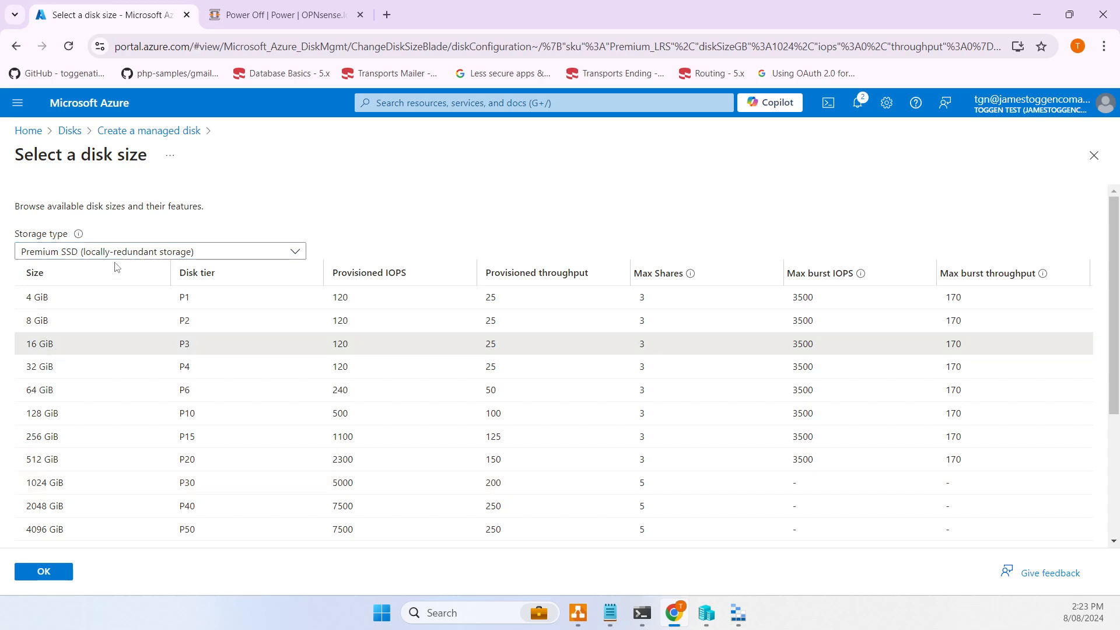
click(64, 251)
click(68, 366)
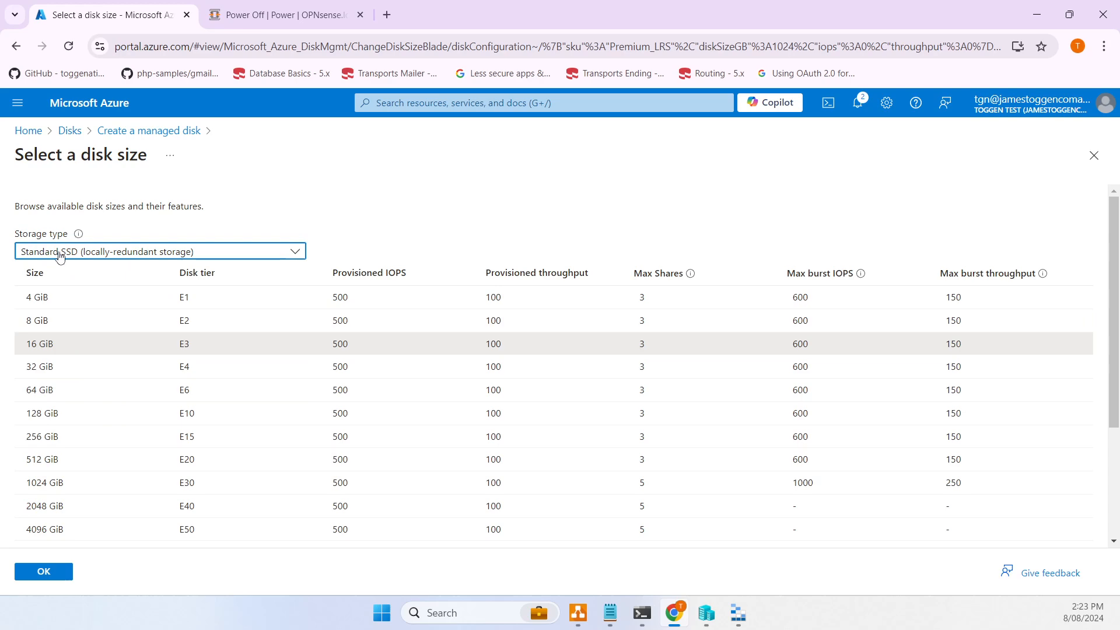
click(60, 578)
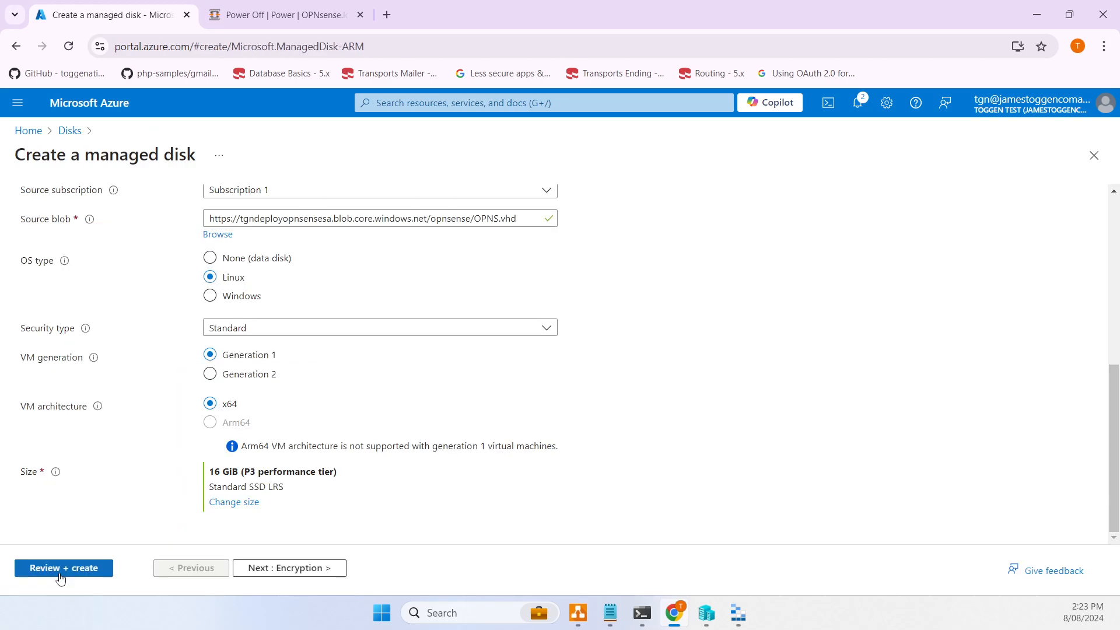
scroll(164, 495, up, 10)
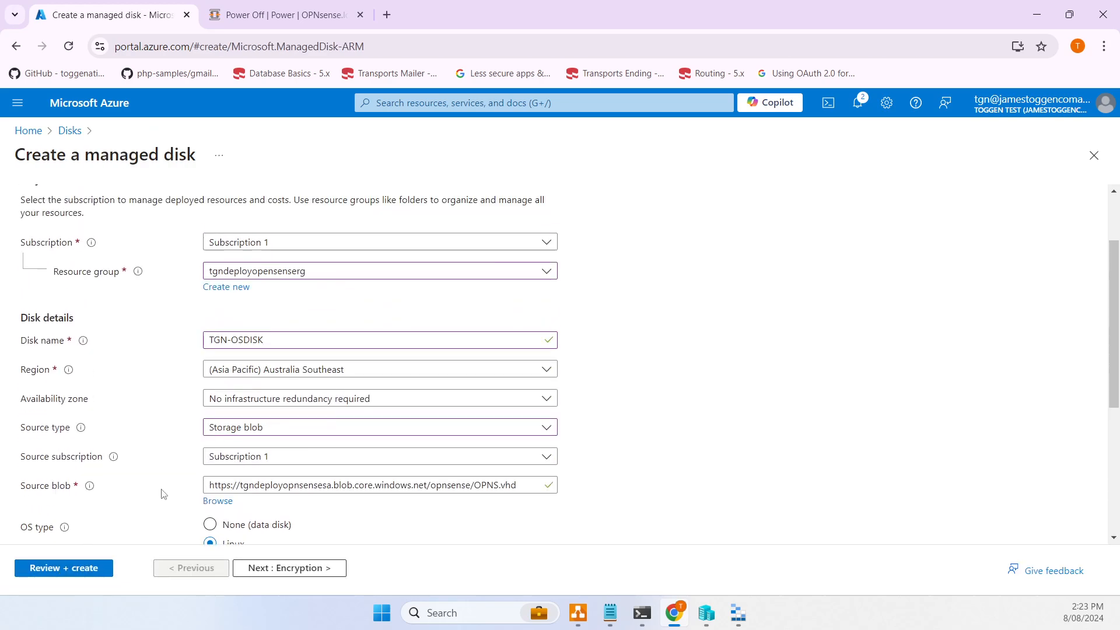
scroll(164, 495, down, 5)
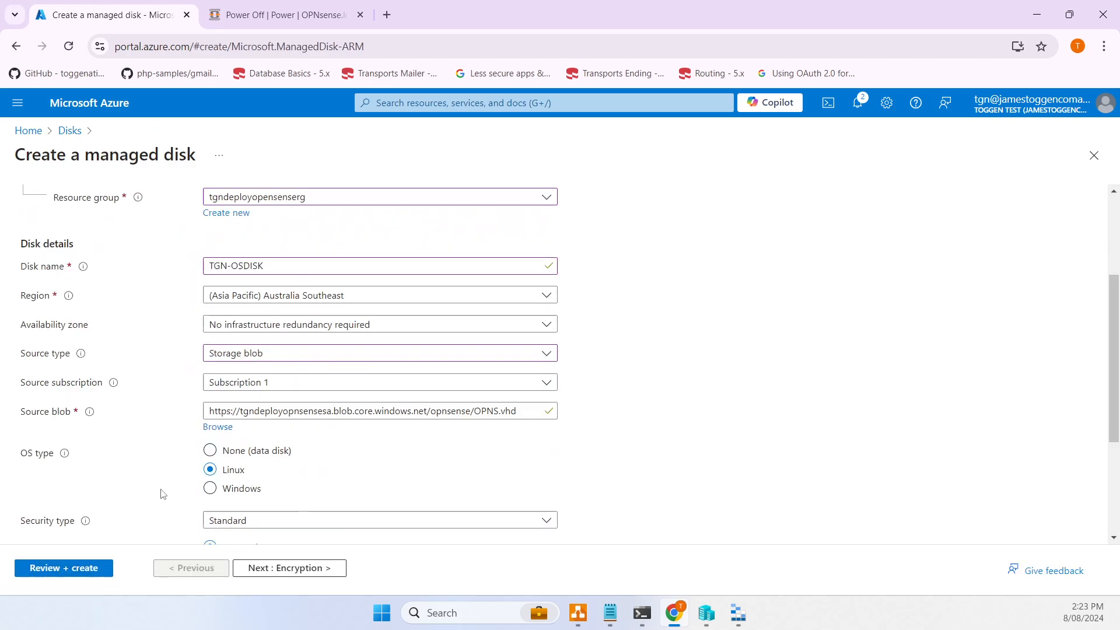
click(280, 568)
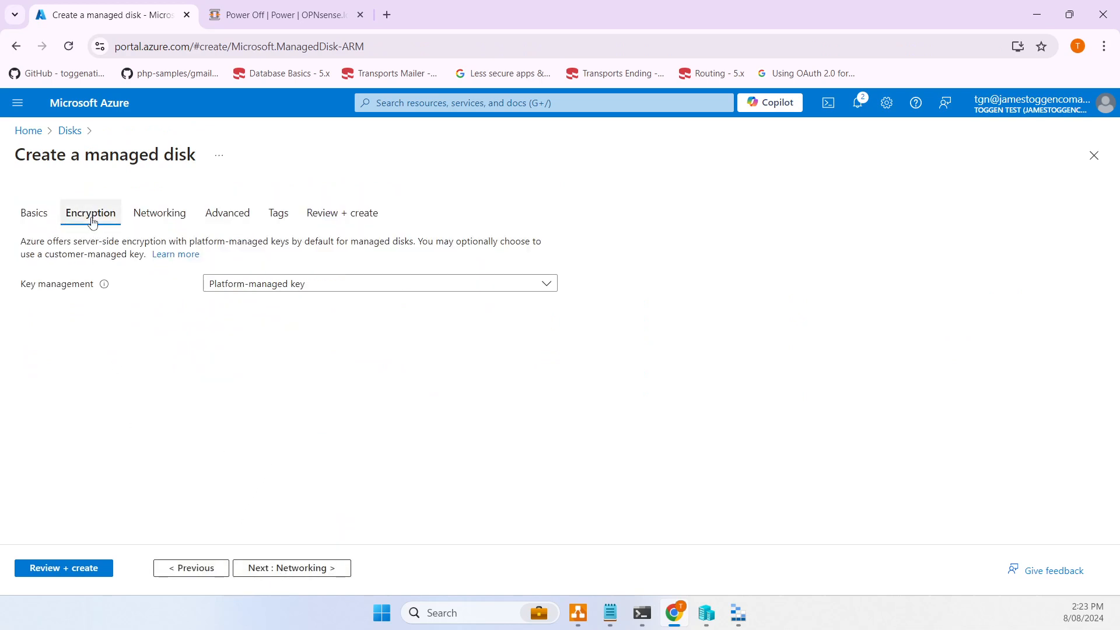
- Keep the default Encryption, Networking, Advanced and Tags settings, then create the TGN-OSDISK disk
click(278, 569)
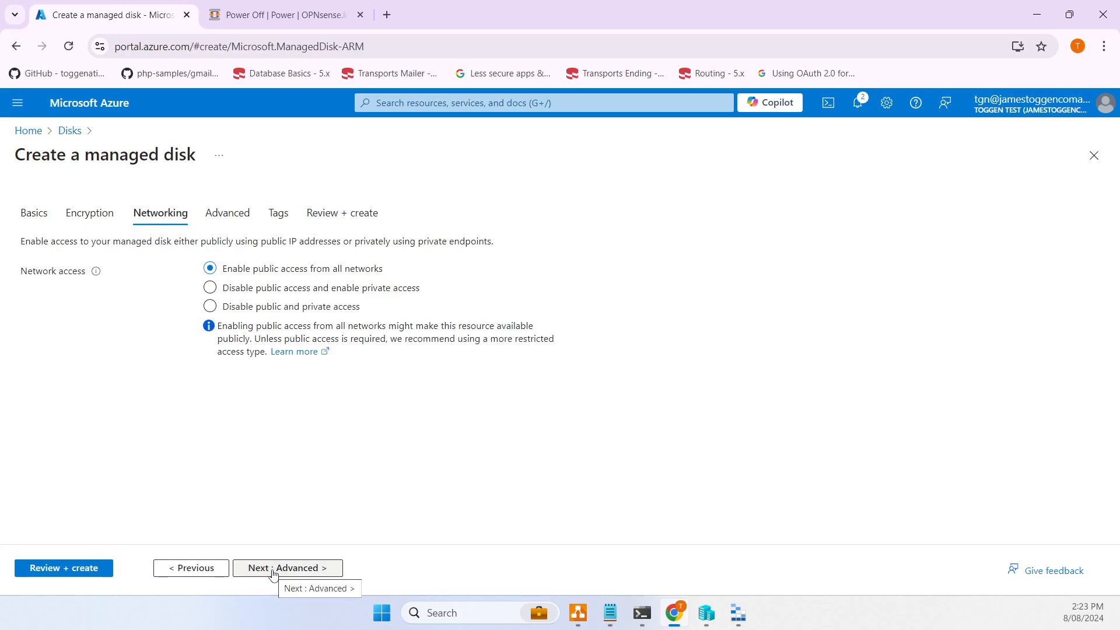
click(281, 570)
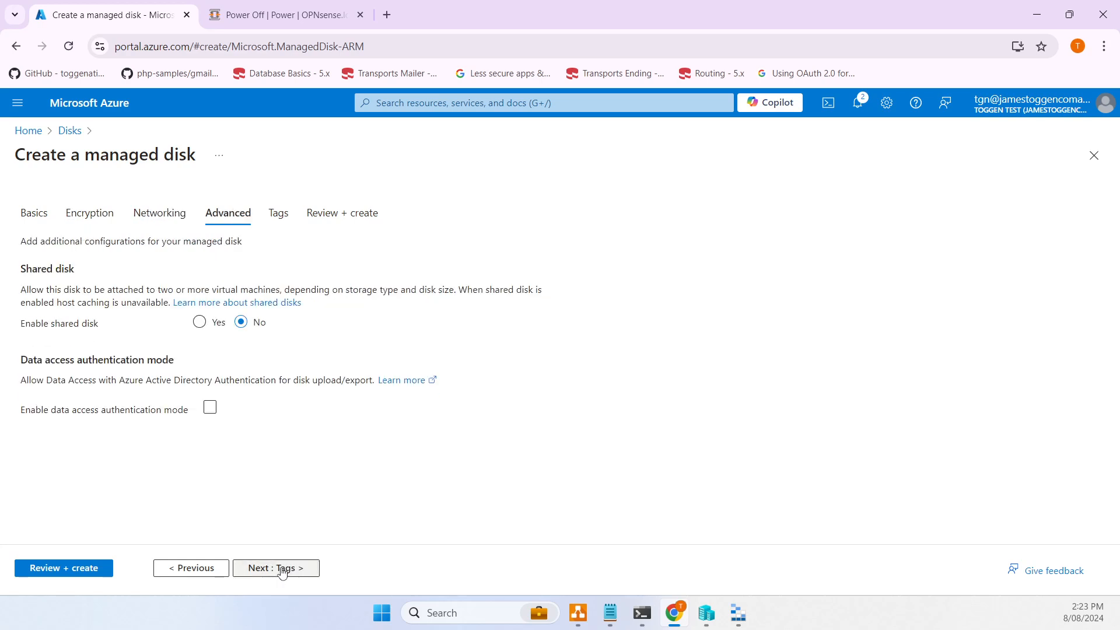
click(281, 569)
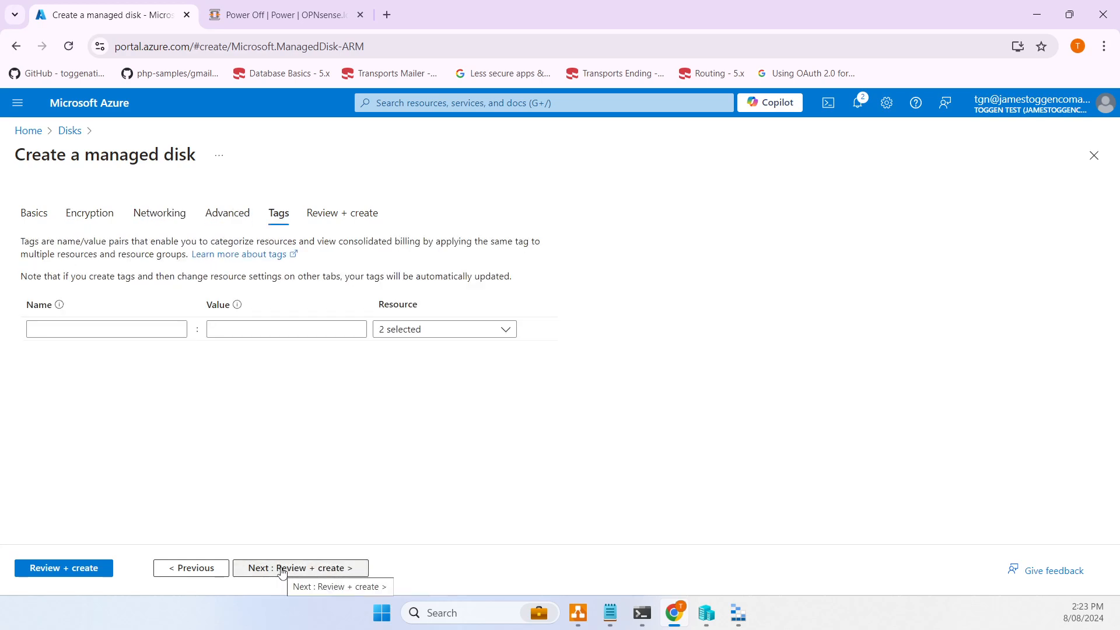
click(281, 569)
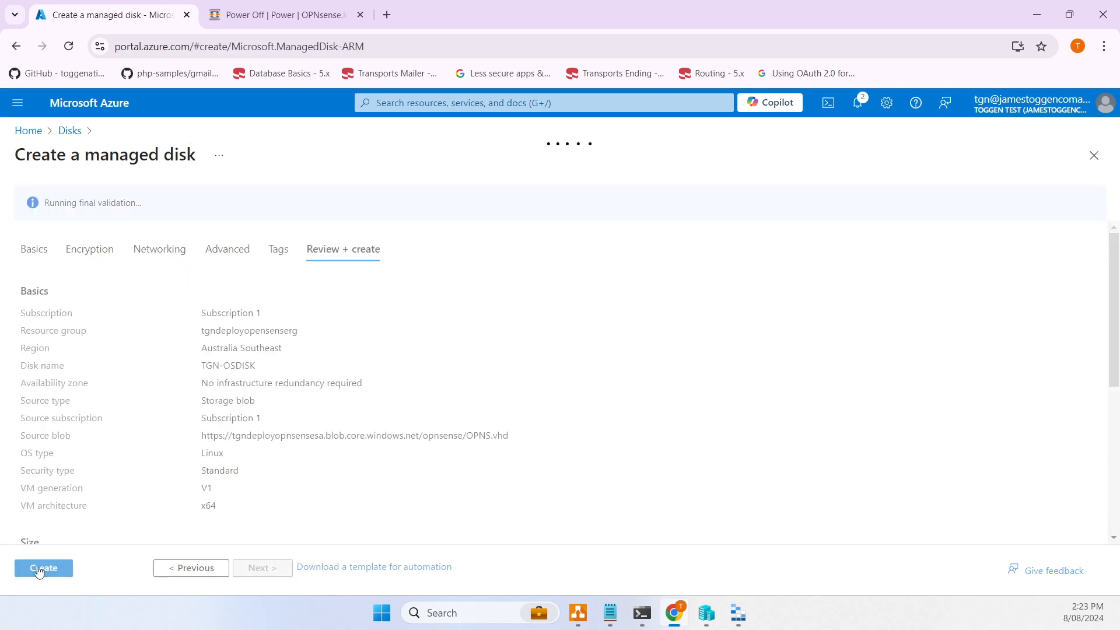
click(55, 567)
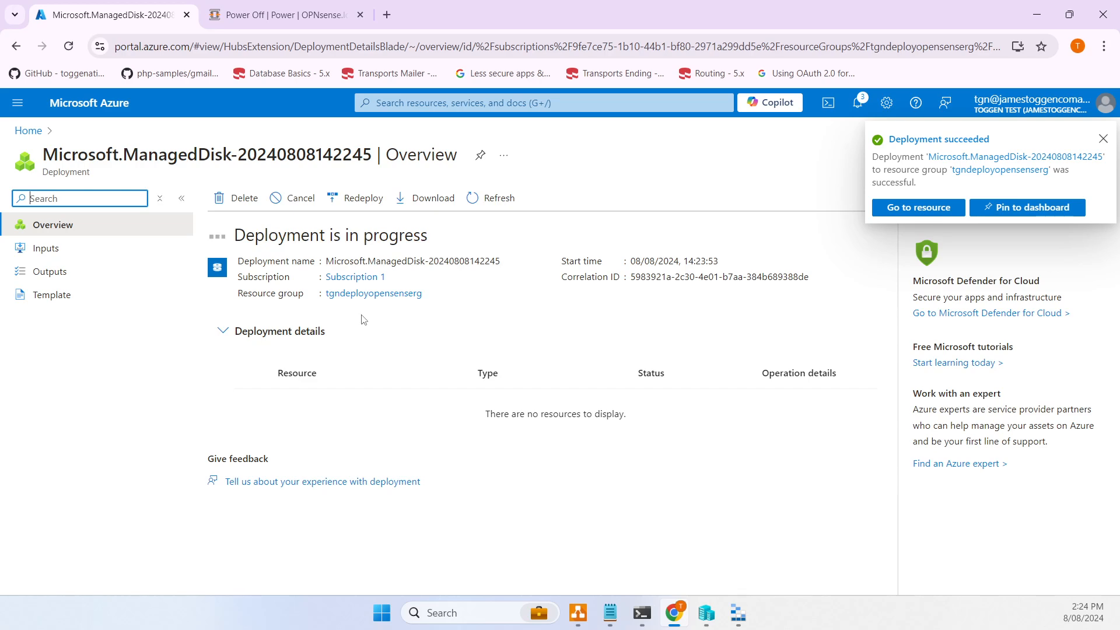
- Go to the new TGN-OSDISK disk and start creating a VM from it
click(938, 210)
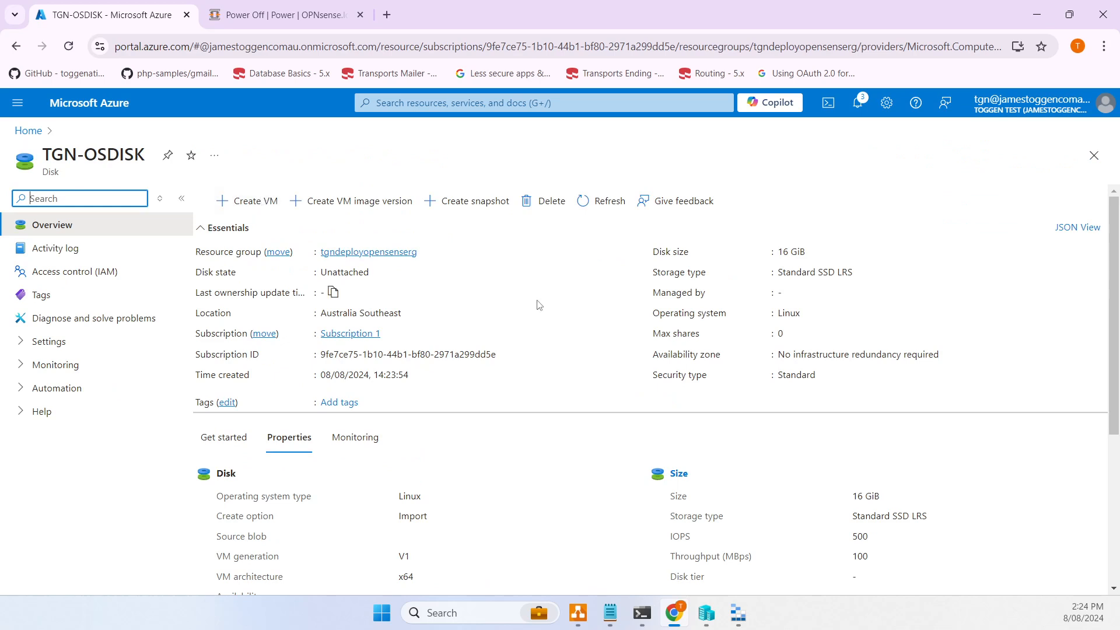
drag(653, 321, 796, 315)
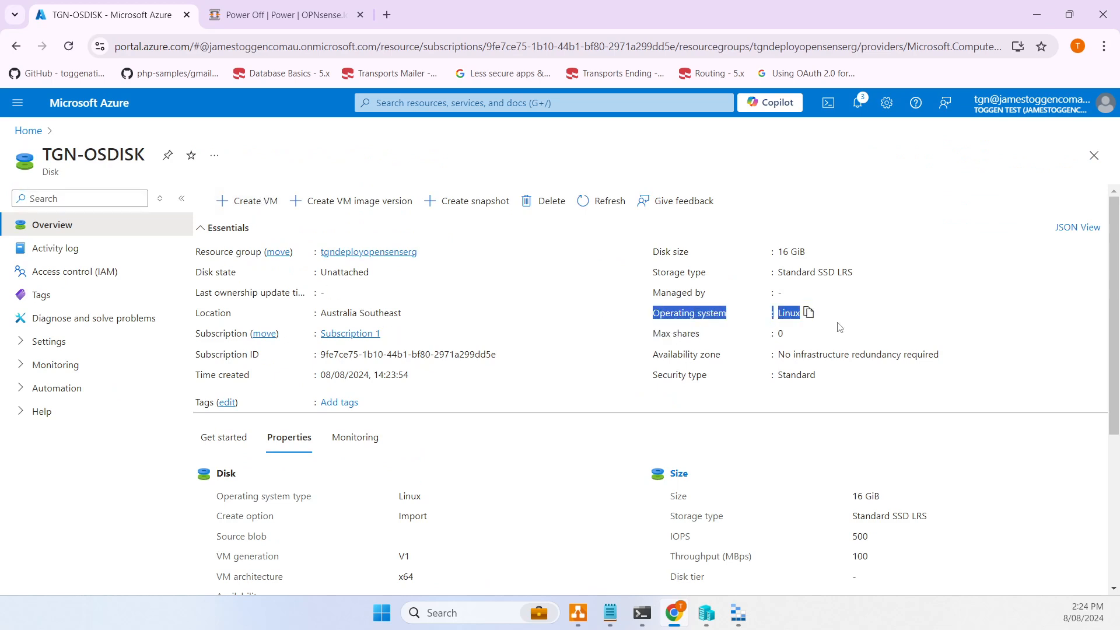
click(242, 201)
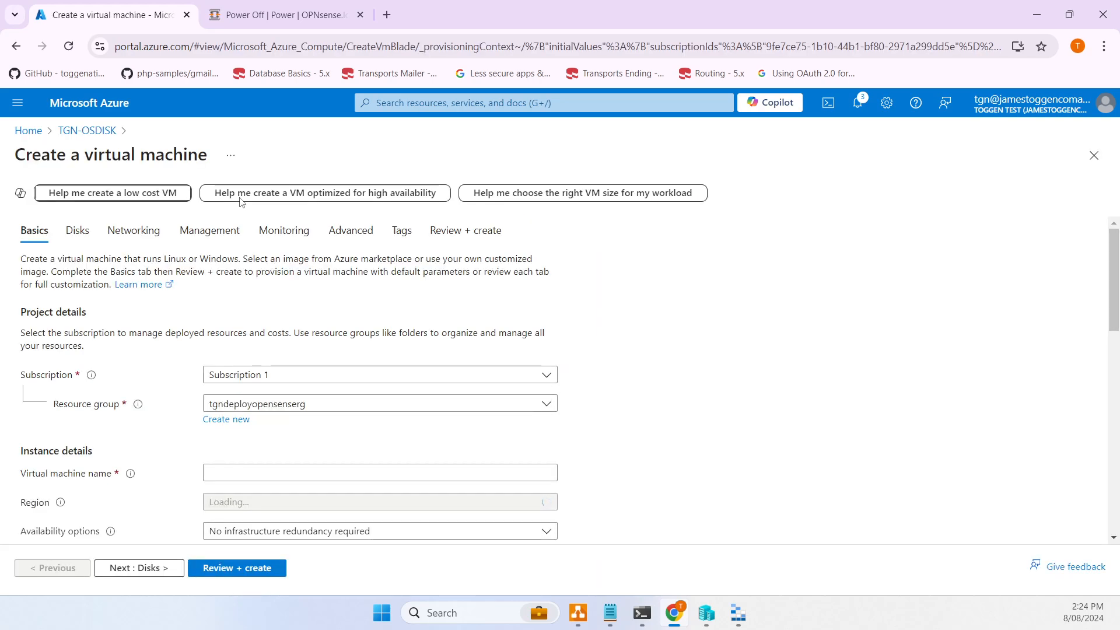
- Name the virtual machine TGN-OPNS, keeping the image and Standard_B1s size, and advance past Disks
scroll(268, 409, down, 3)
click(262, 325)
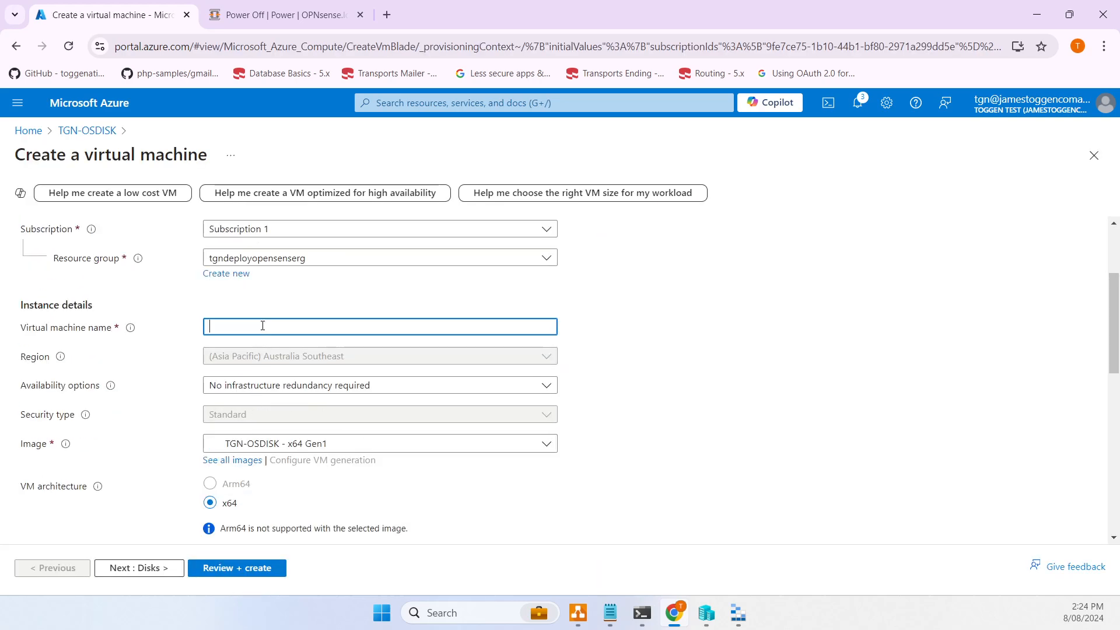
text(TGN-O)
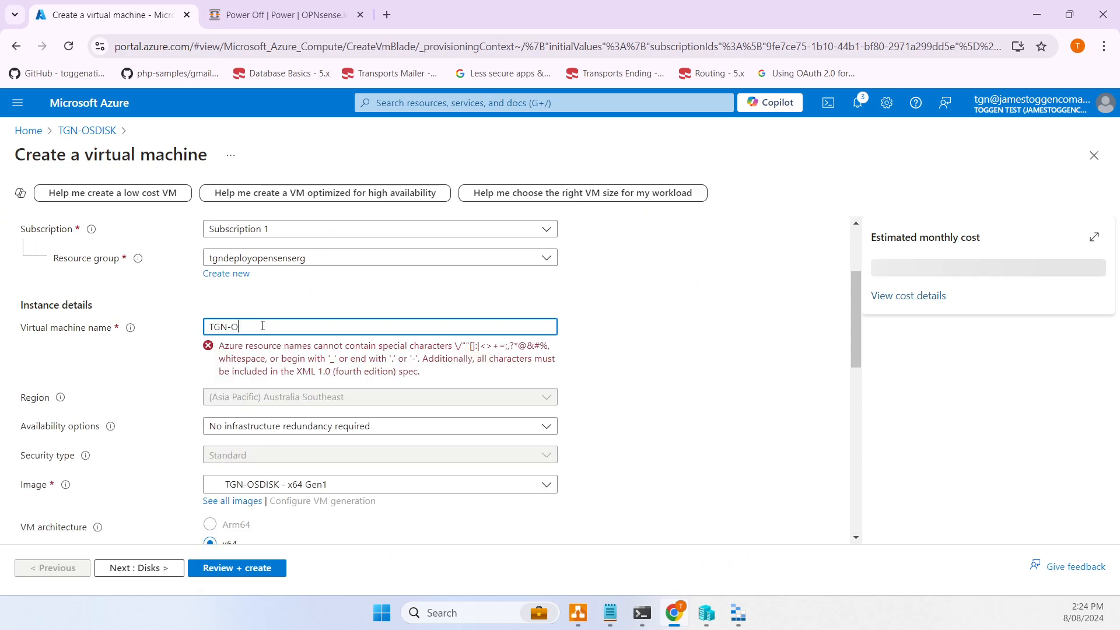
text(PN)
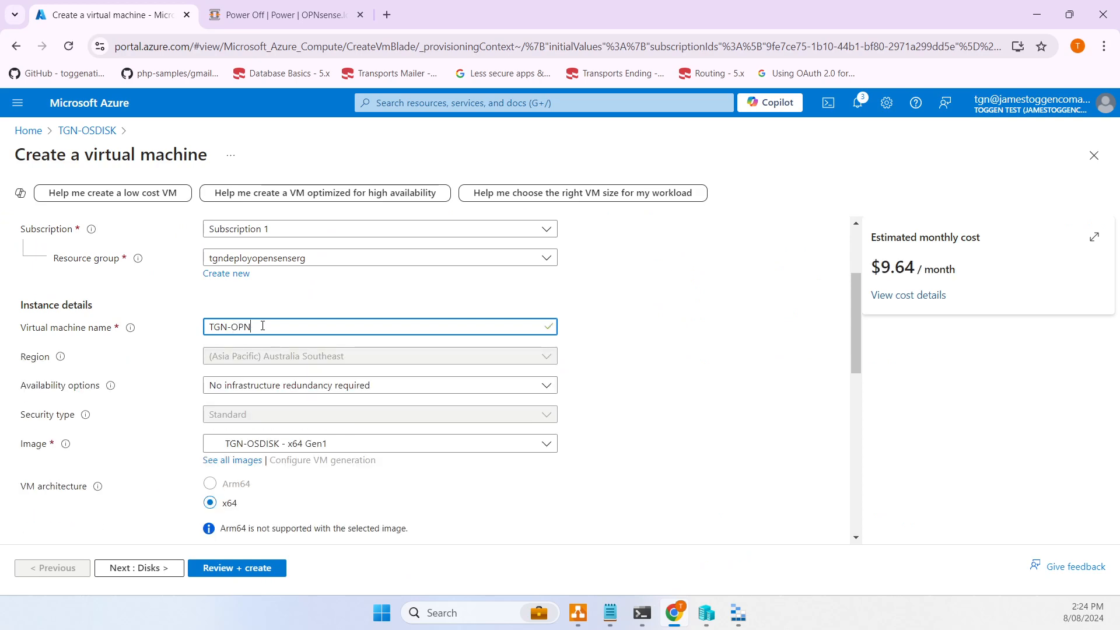
text(S)
key(ctrl+a)
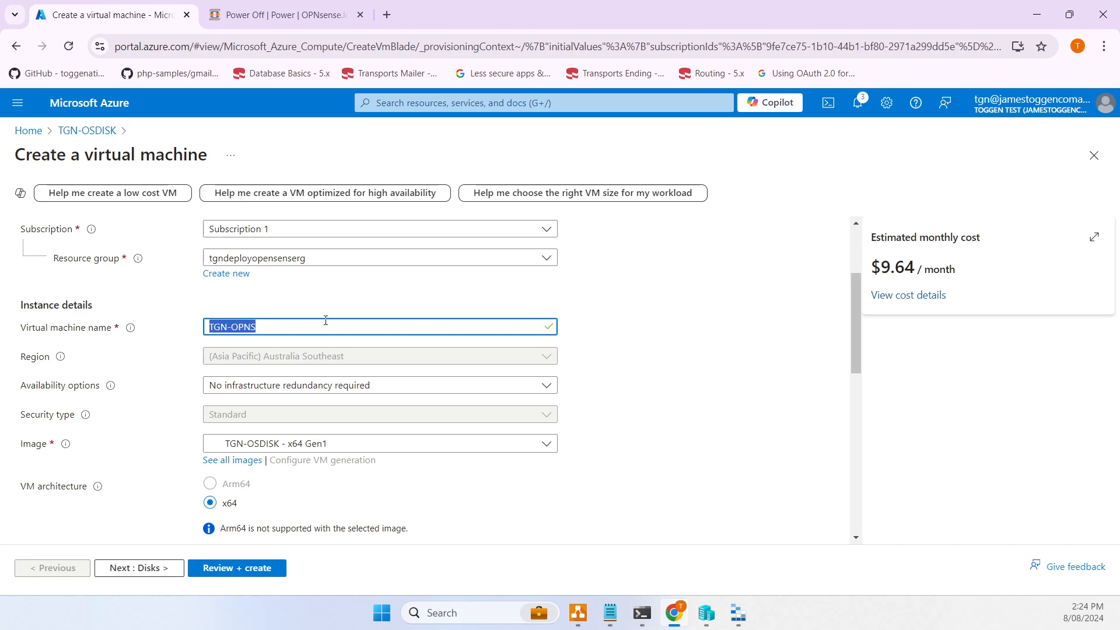
scroll(364, 323, down, 3)
scroll(363, 325, up, 4)
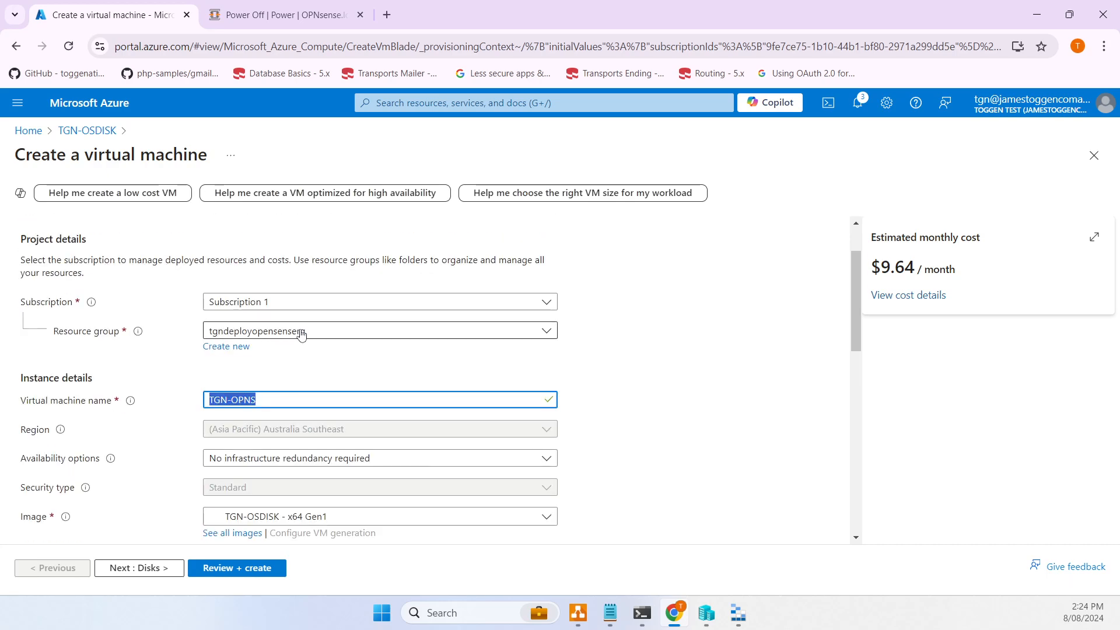
scroll(328, 369, down, 2)
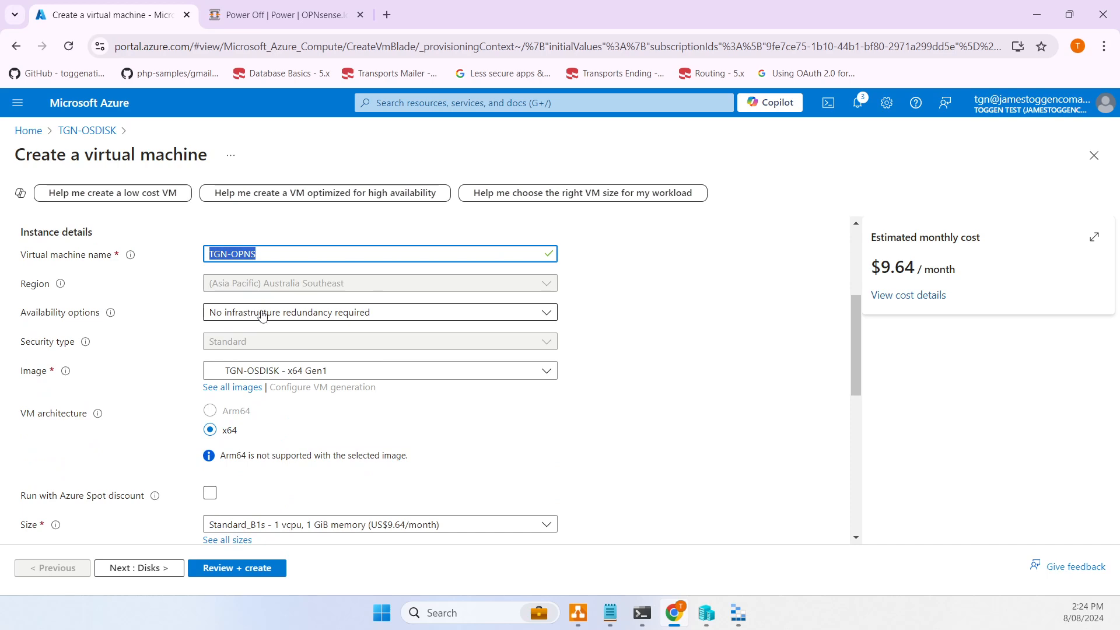
scroll(324, 372, down, 2)
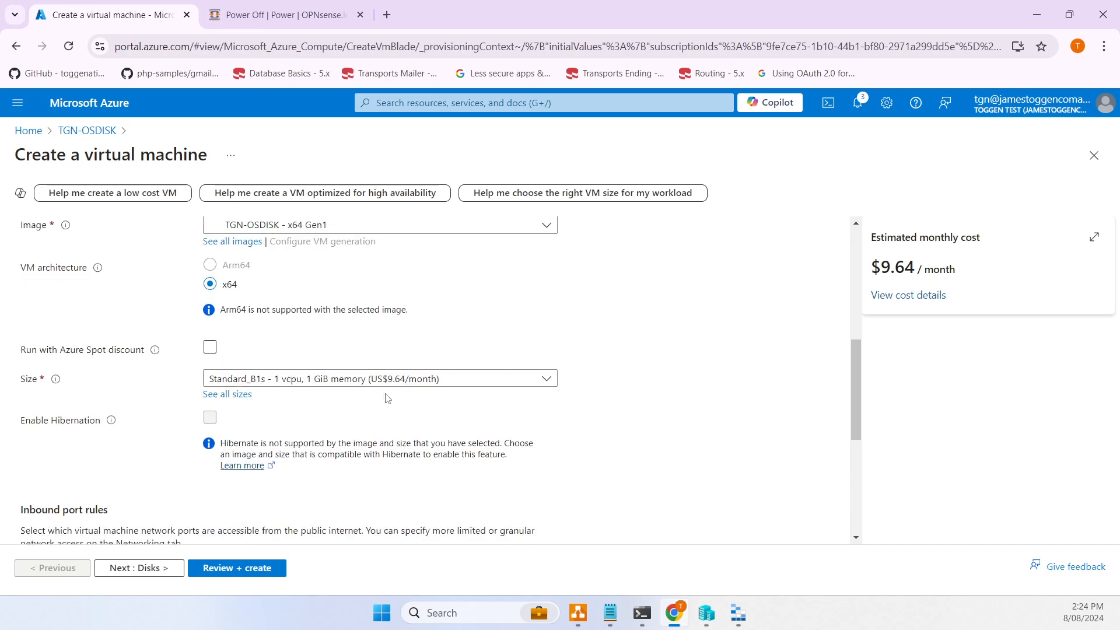
click(150, 568)
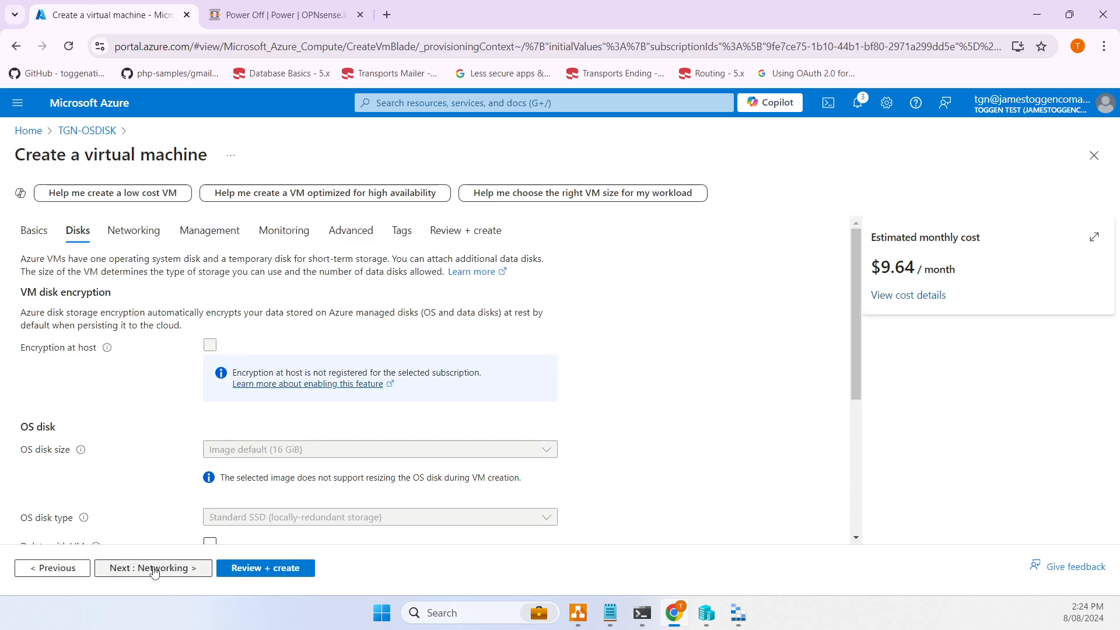
click(168, 569)
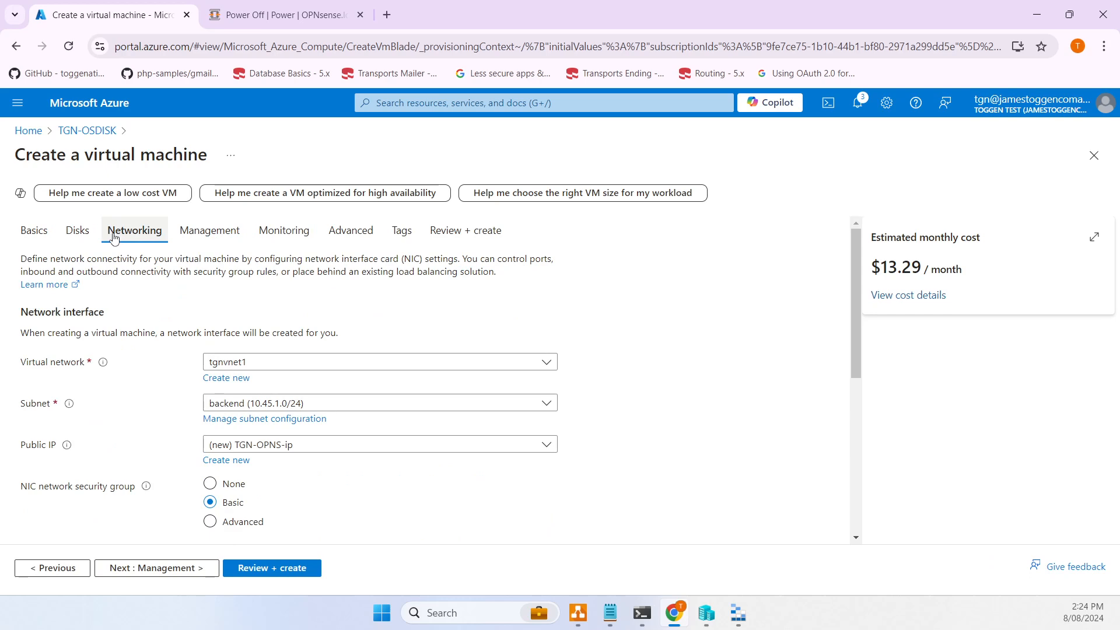
- Connect the VM's network interface to the frontend subnet (10.45.0.0/29)
click(313, 405)
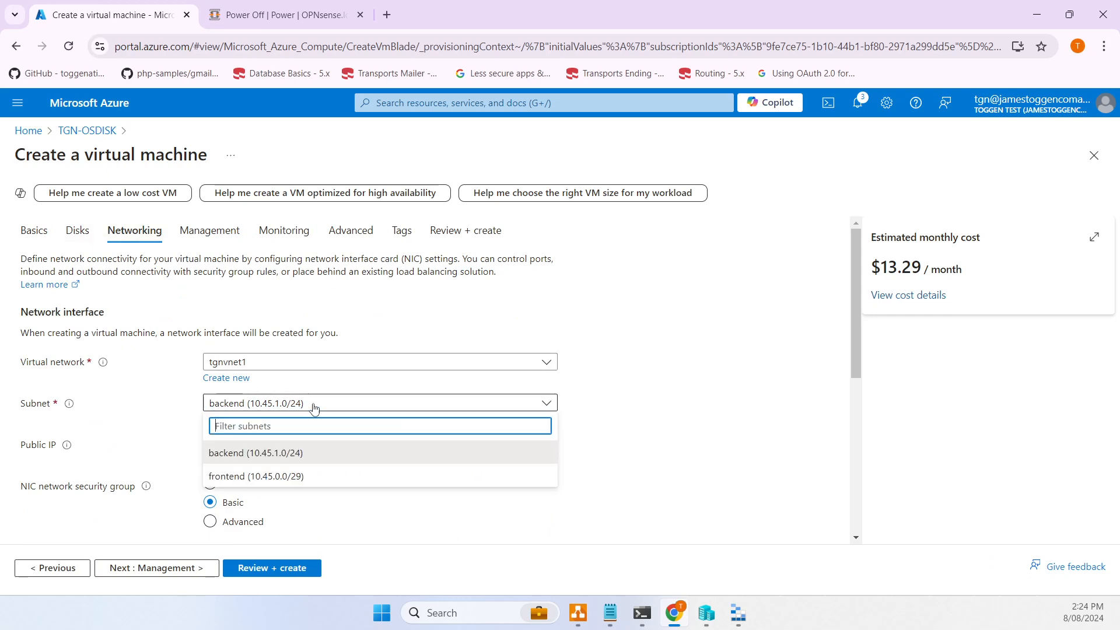
click(259, 477)
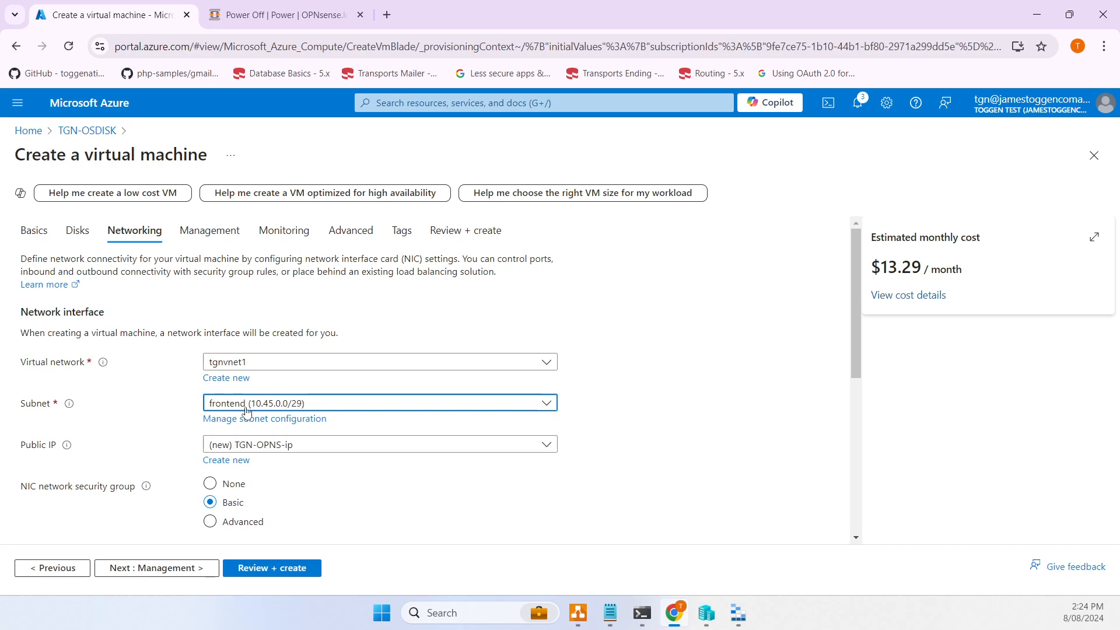
scroll(278, 407, down, 1)
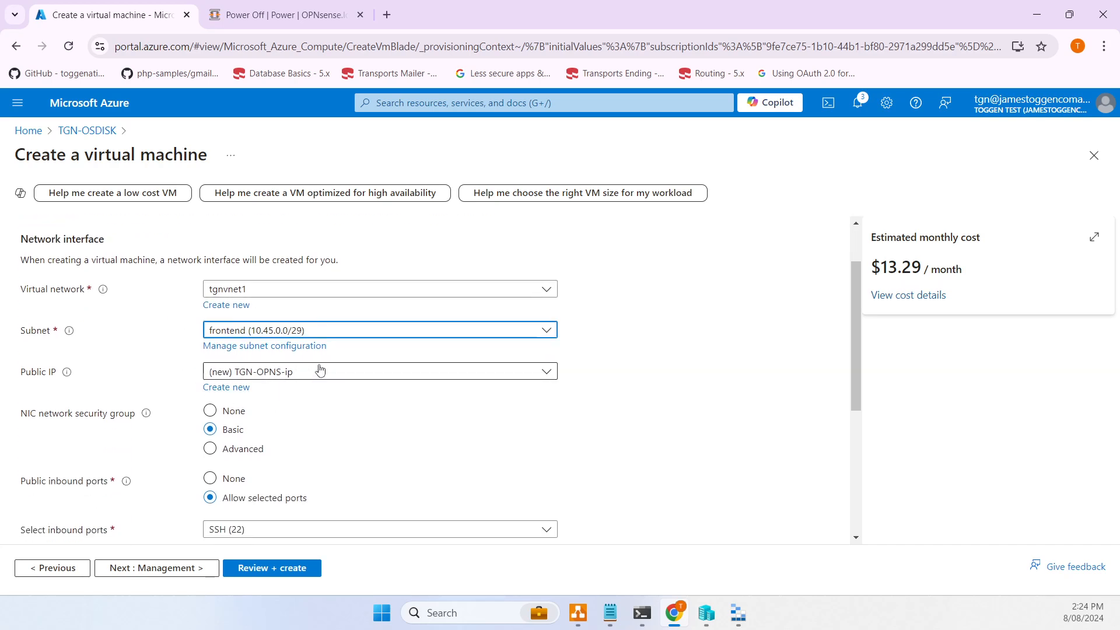
scroll(406, 376, down, 4)
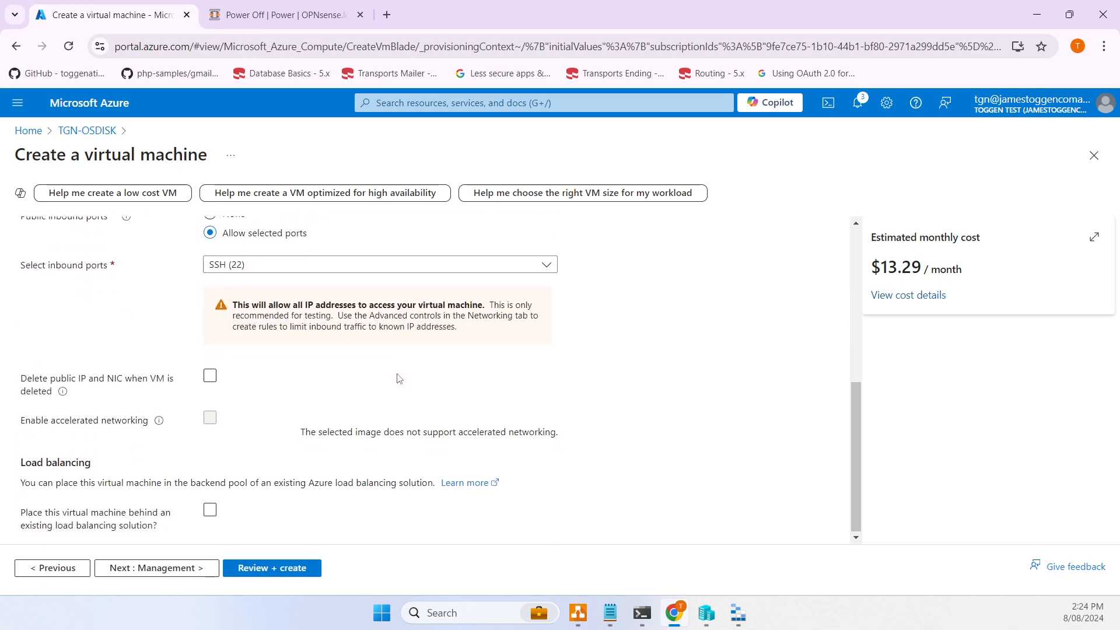
- Leave Management, Monitoring and Advanced at their defaults, then review and create TGN-OPNS
click(194, 574)
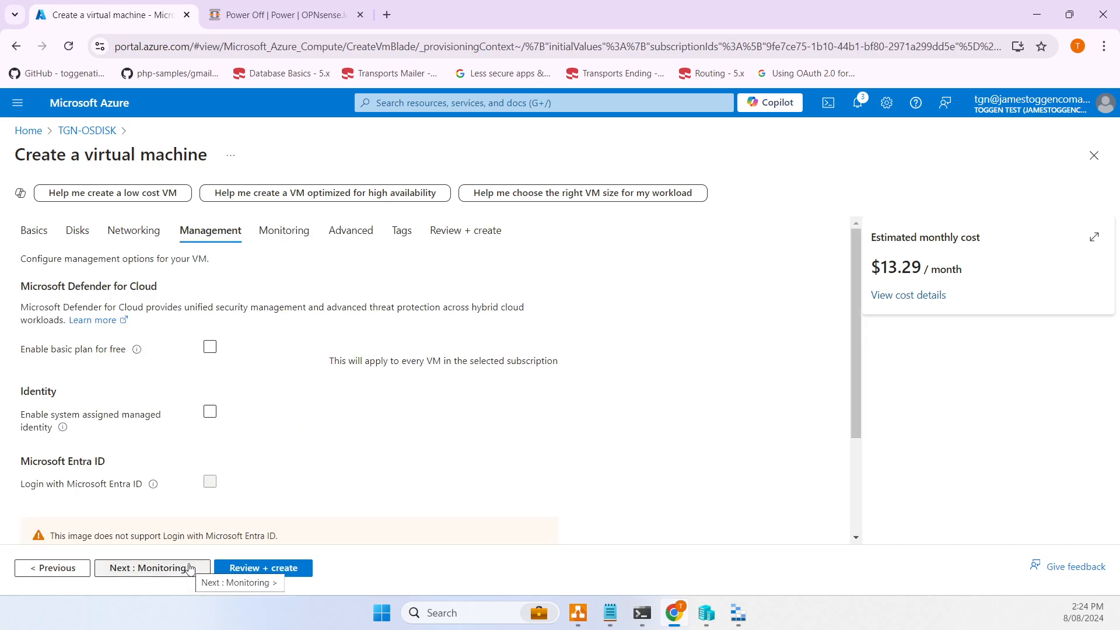
click(189, 569)
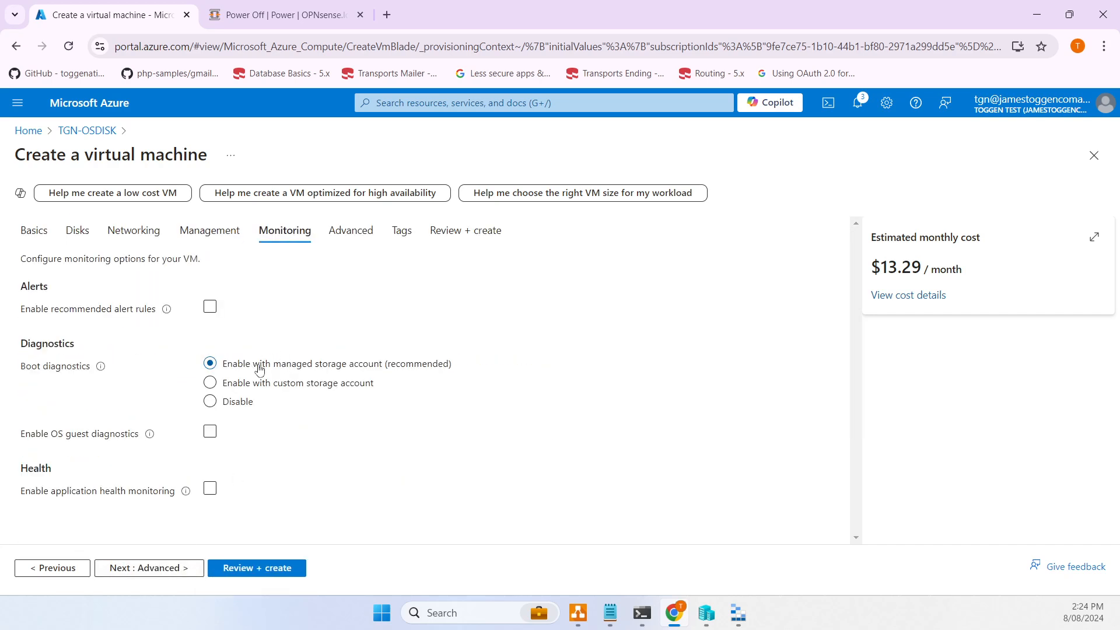
click(171, 567)
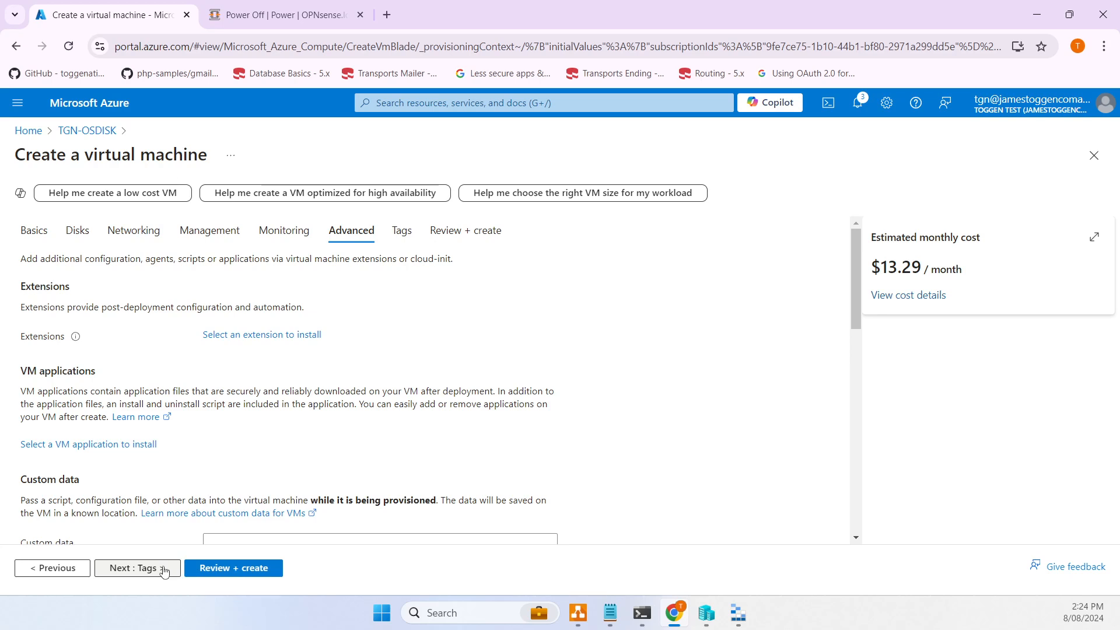
click(230, 570)
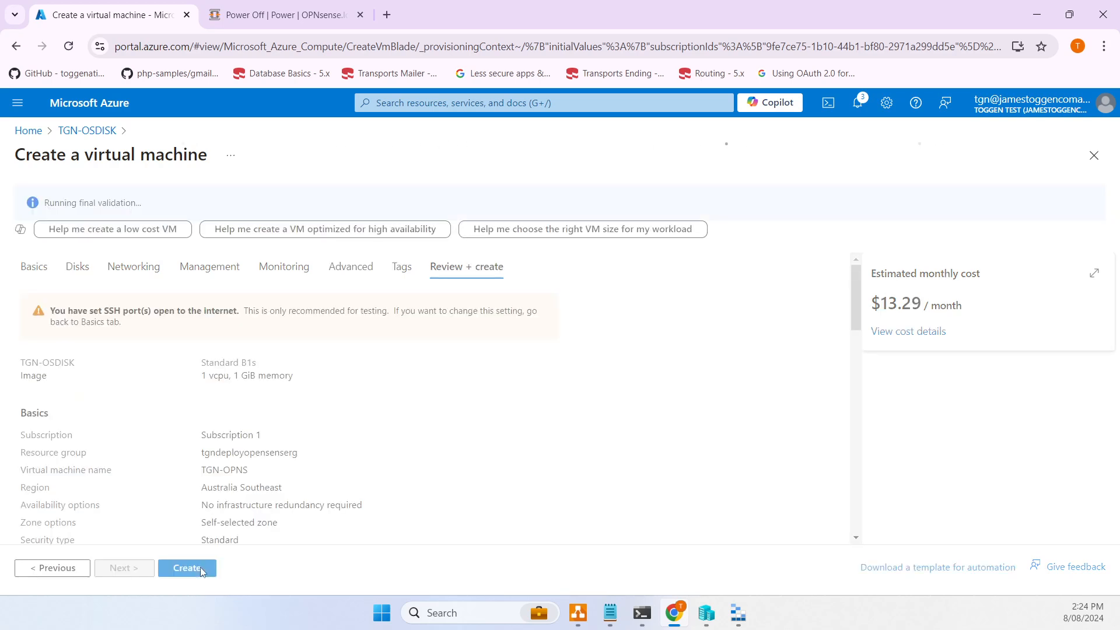
click(187, 568)
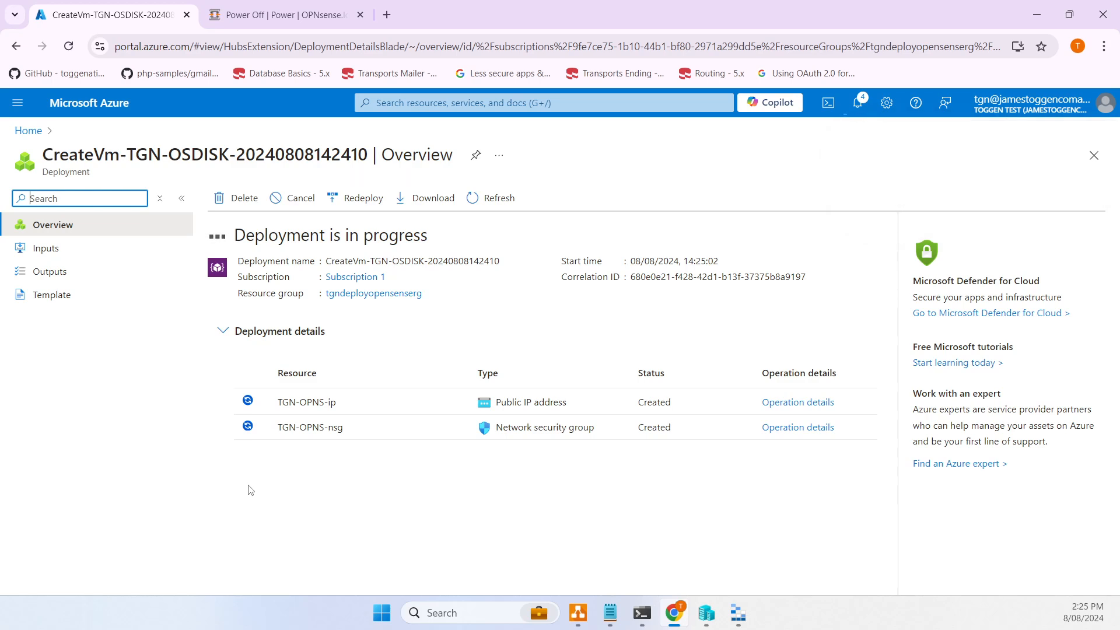
- Start a new network interface named TGN-NIC-BACKEND in resource group tgndeployopensenserg
click(27, 131)
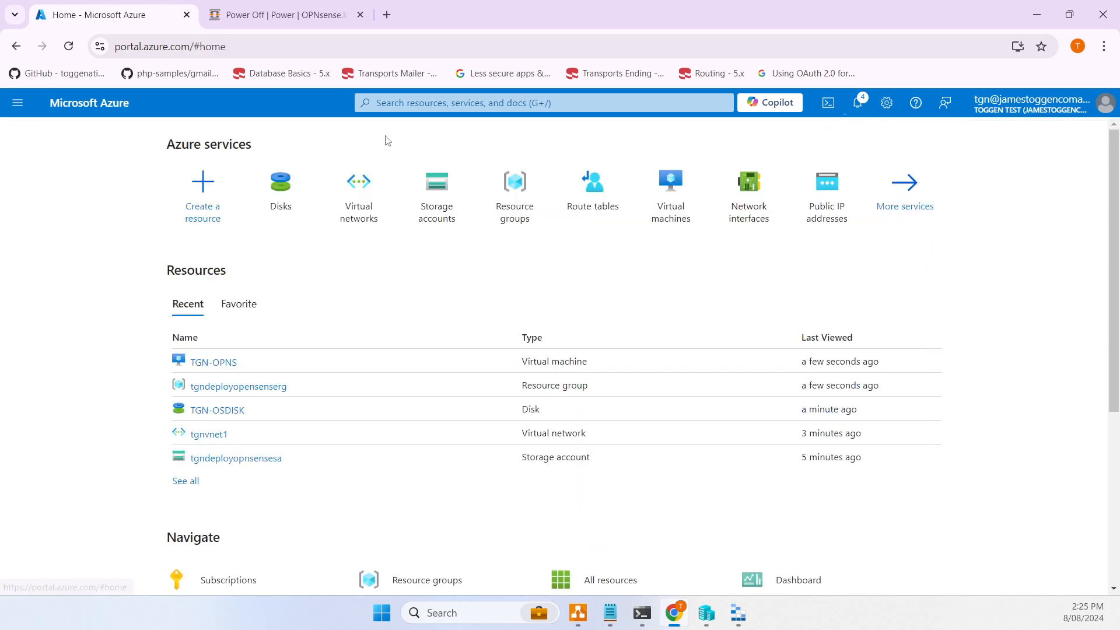
click(753, 186)
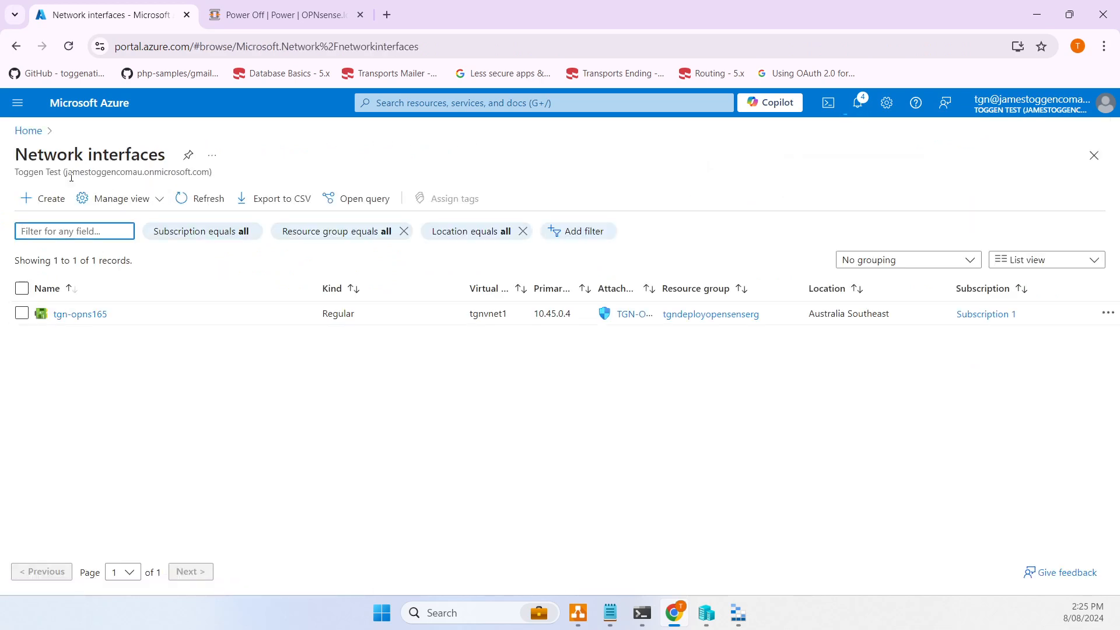
click(54, 201)
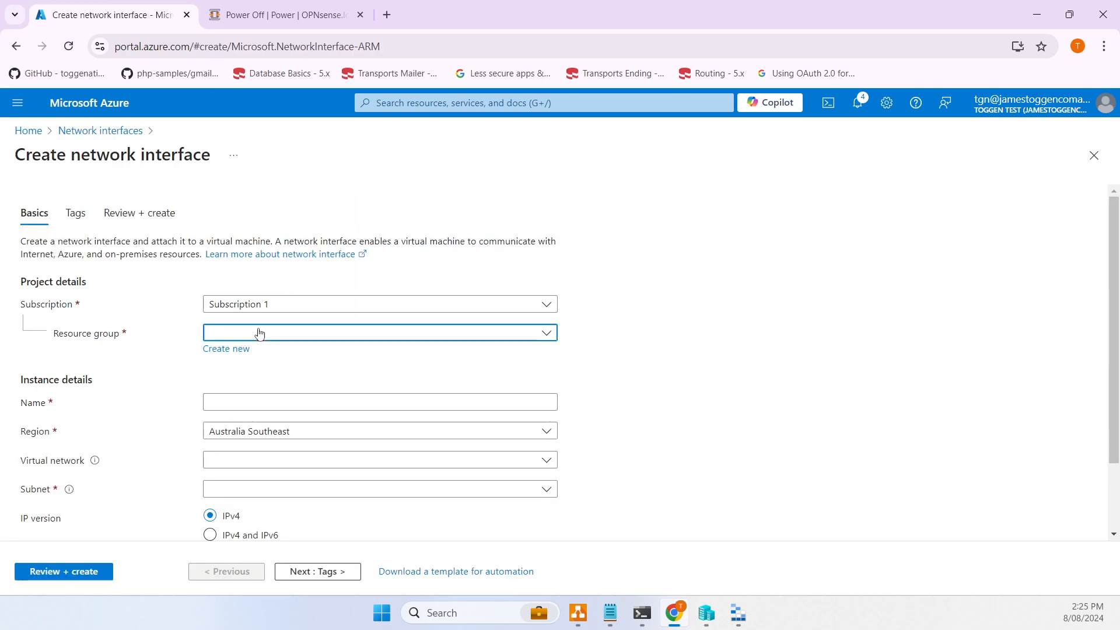
click(259, 333)
click(262, 402)
click(266, 400)
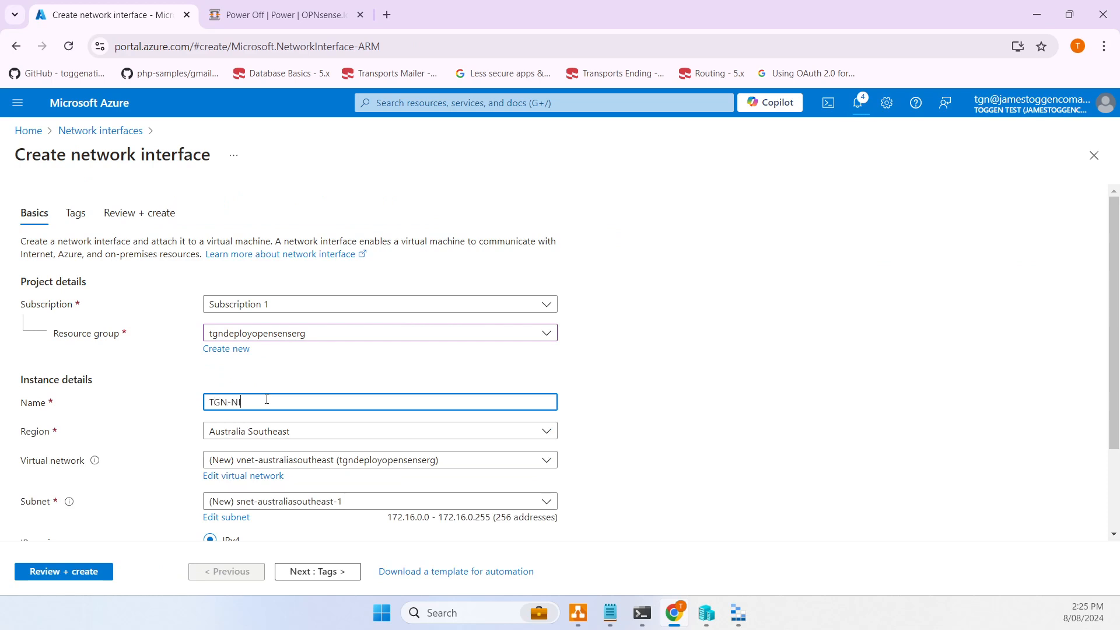
text(TGN-NIC-BACKEND)
- Attach the interface to the backend subnet of virtual network tgnvnet1
scroll(274, 385, down, 2)
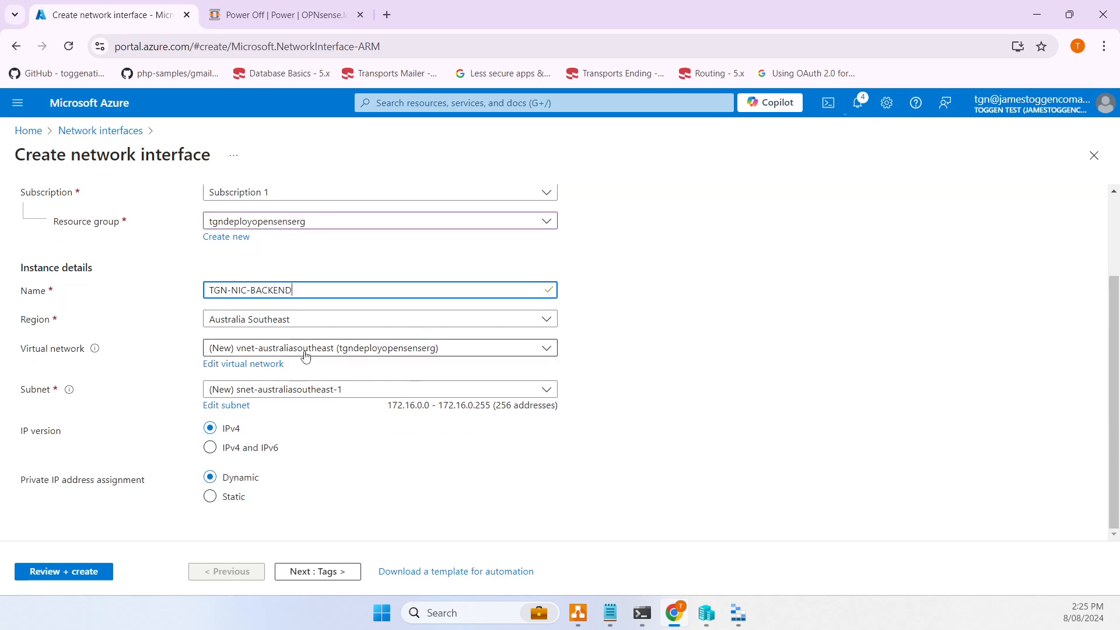
click(292, 353)
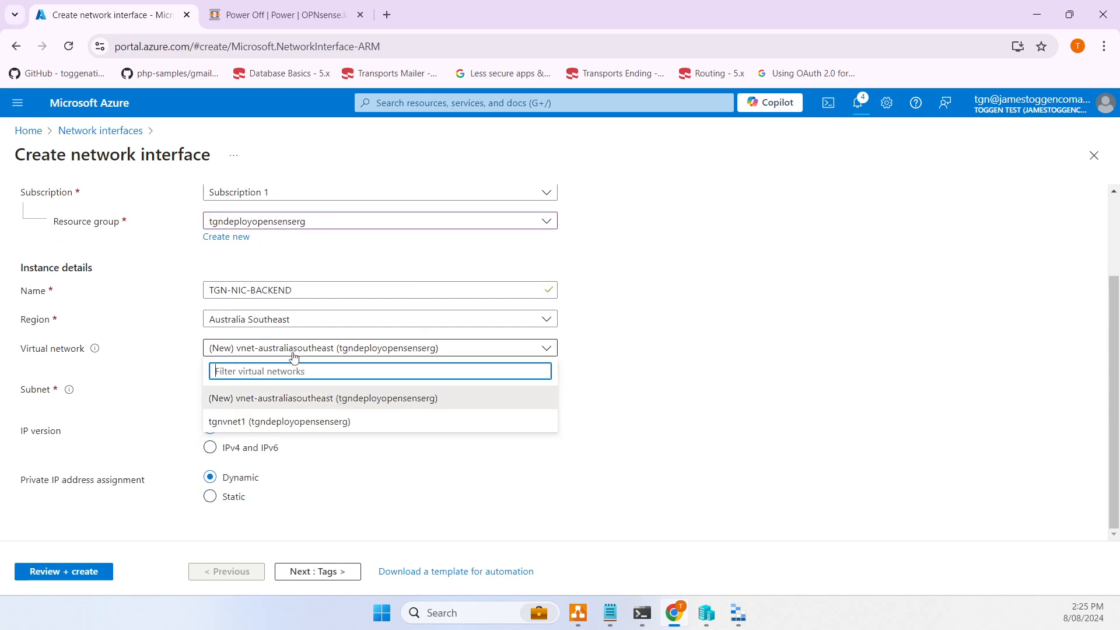
click(282, 423)
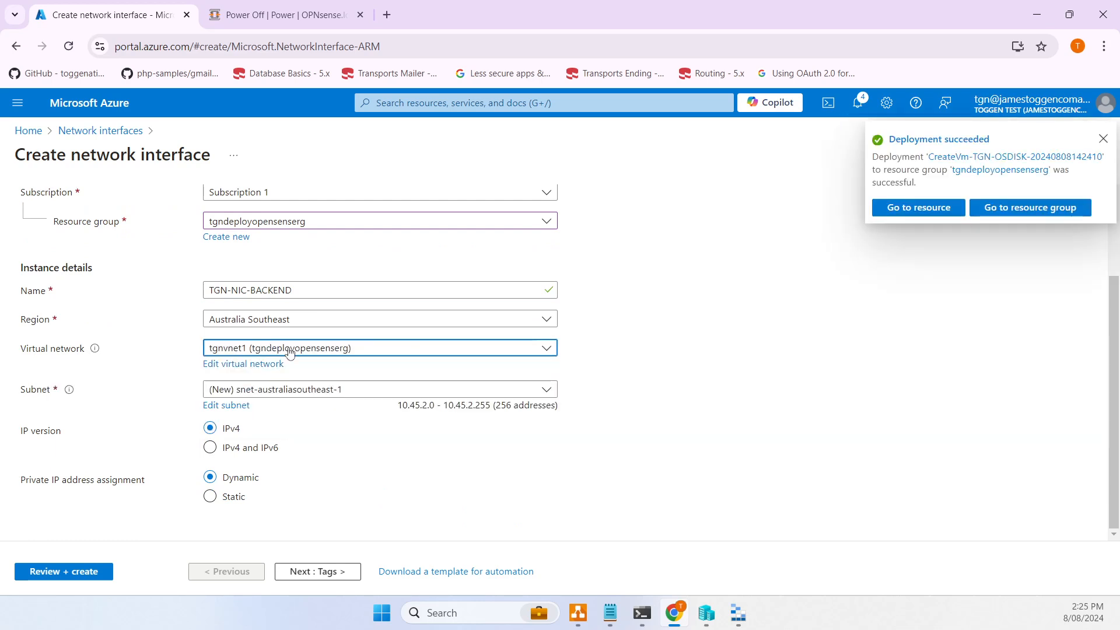
click(295, 393)
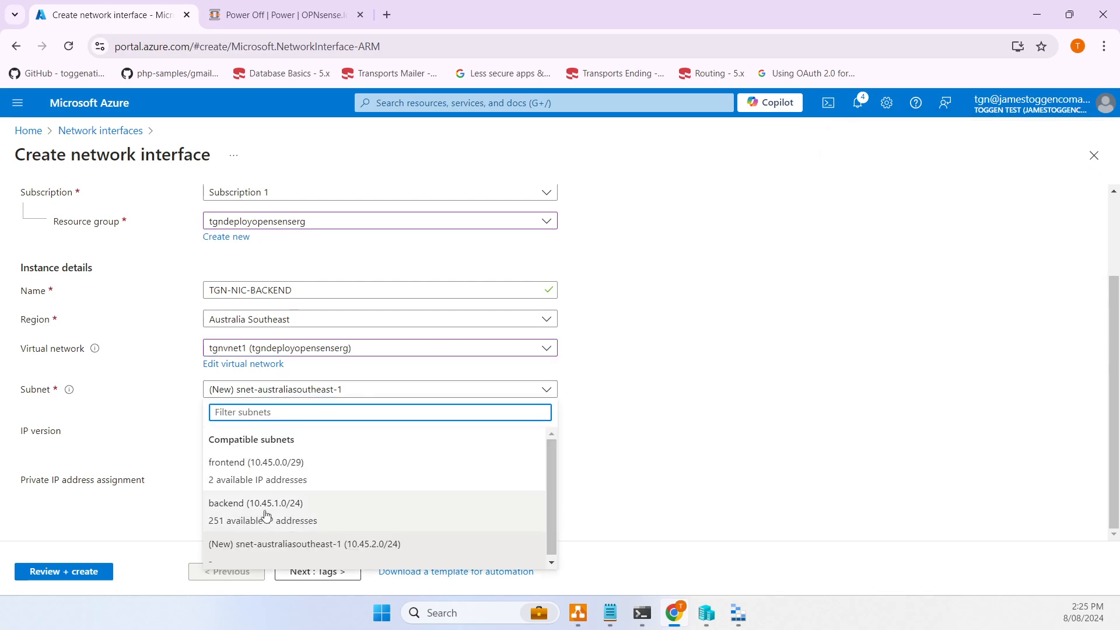
click(265, 513)
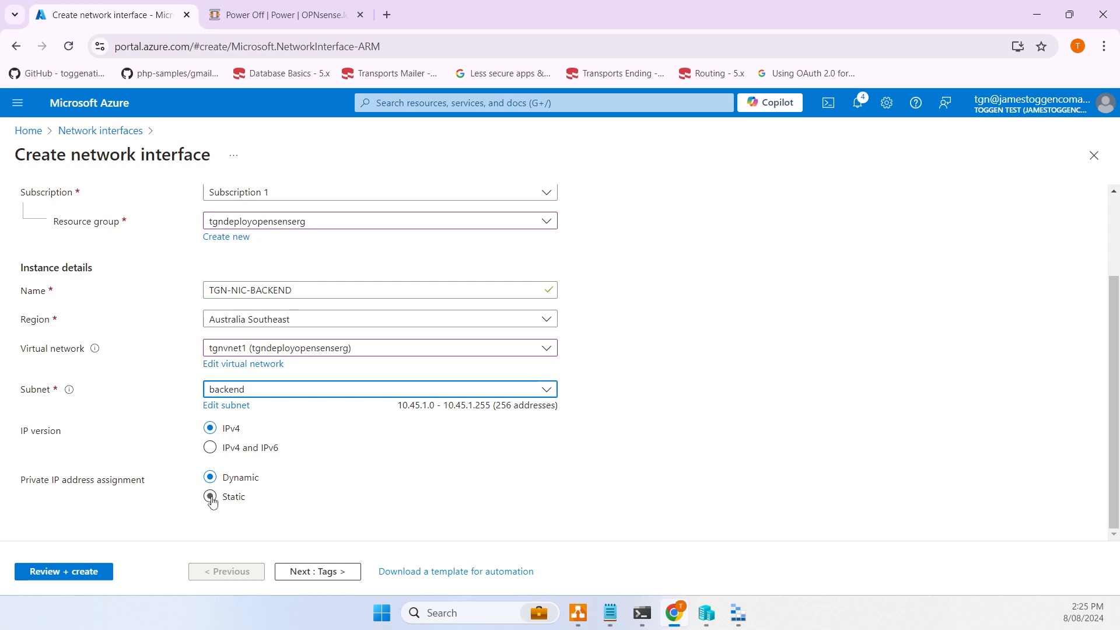
scroll(257, 444, up, 2)
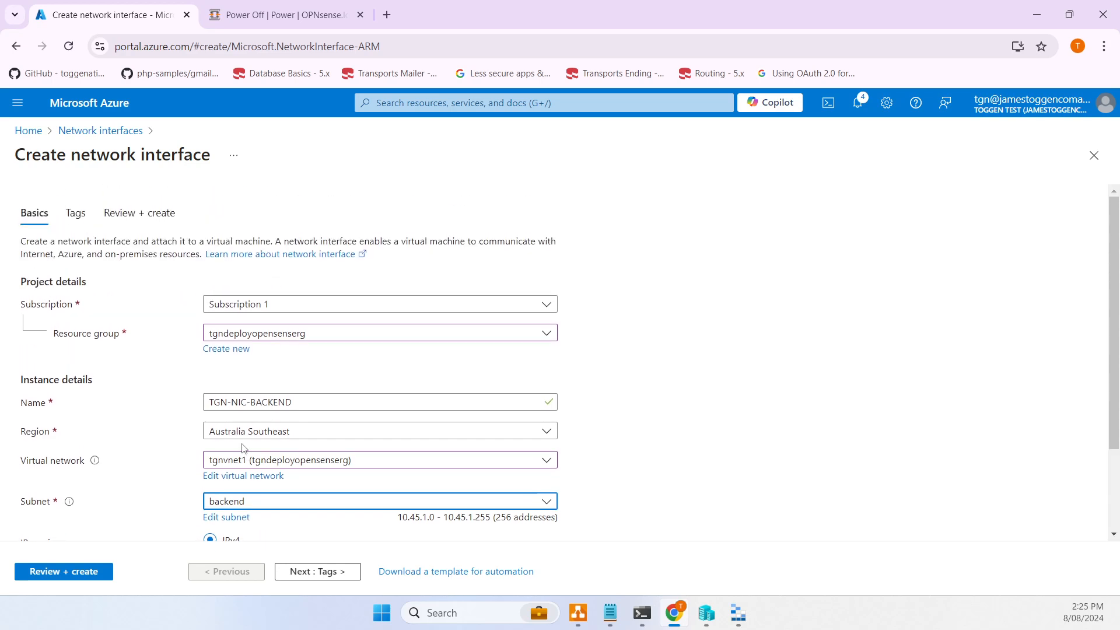
scroll(244, 448, down, 2)
drag(398, 405, 435, 409)
key(ctrl+c)
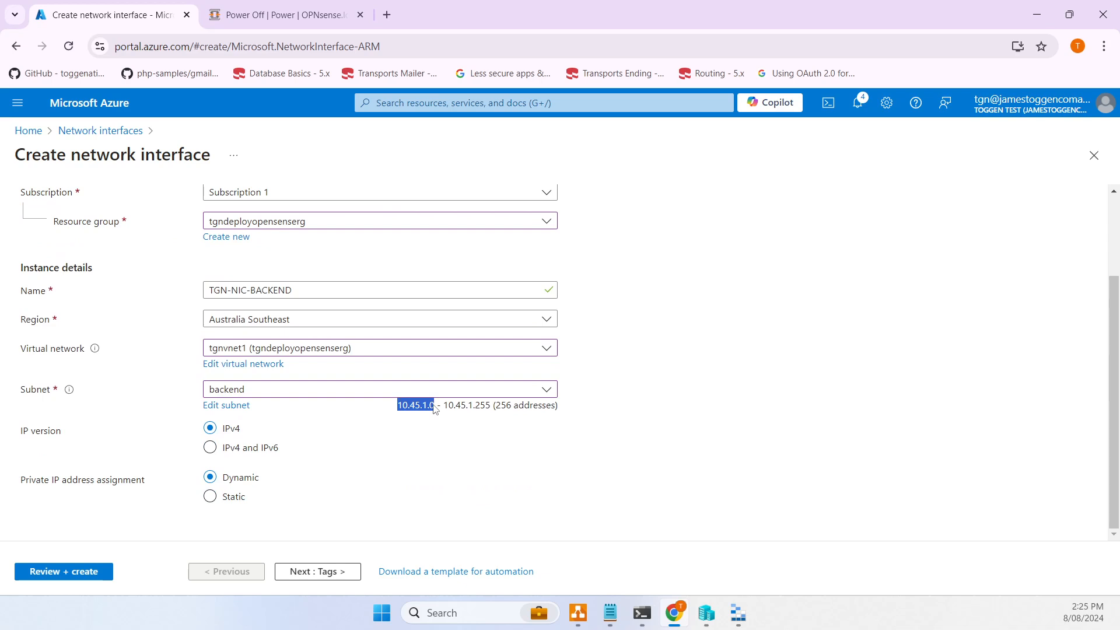
- Assign the static private IP 10.45.1.4 and create the interface
click(209, 500)
scroll(256, 513, down, 1)
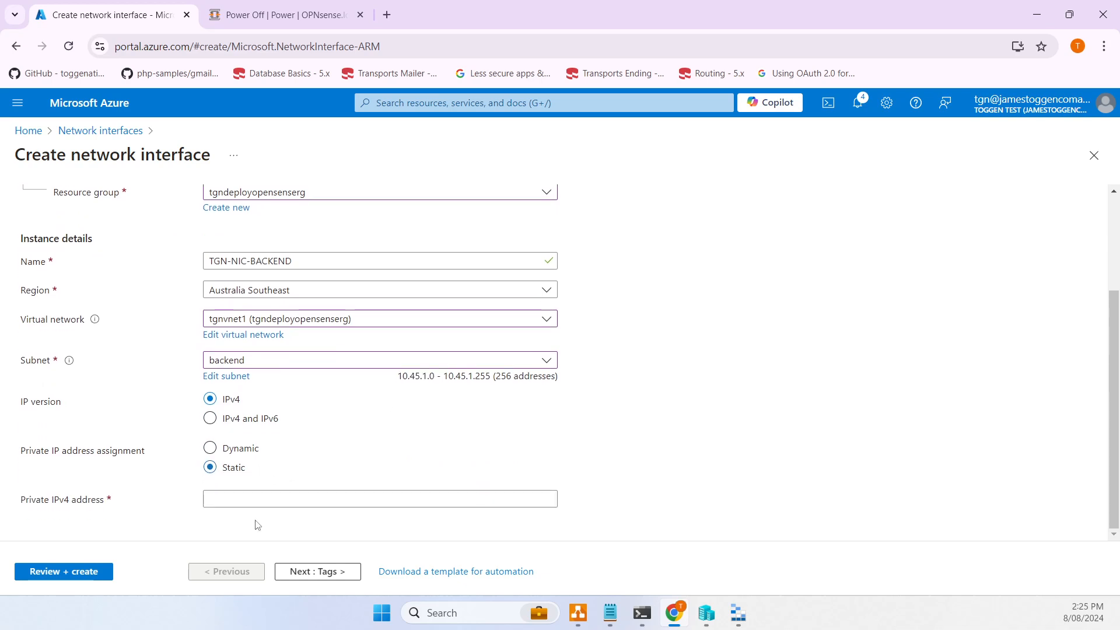
click(250, 498)
key(ctrl+v)
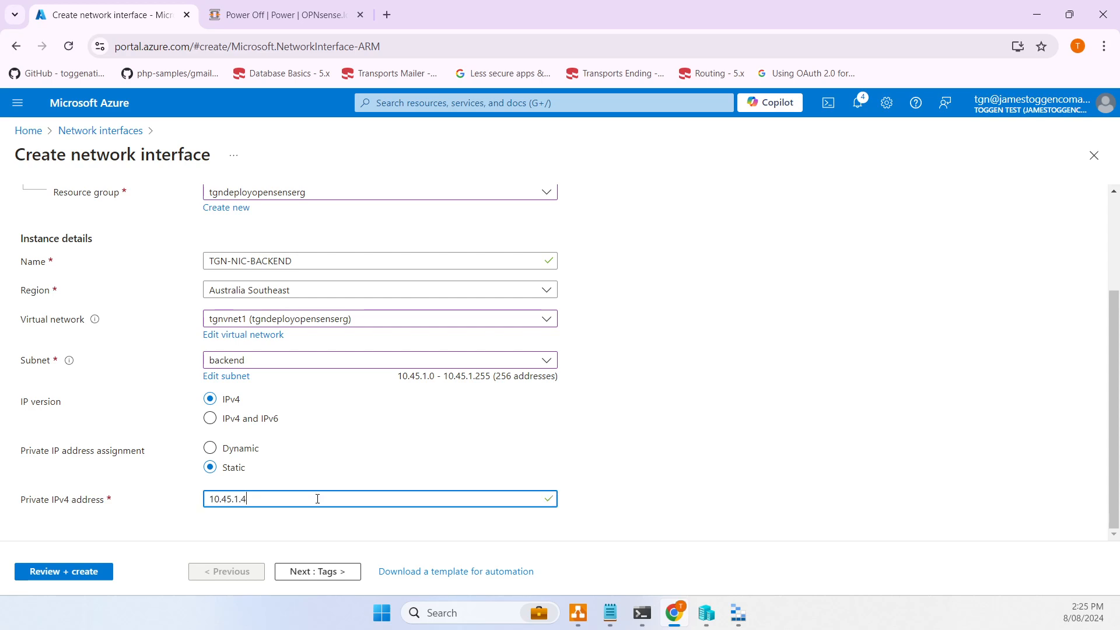
drag(302, 492, 154, 500)
click(324, 575)
click(324, 571)
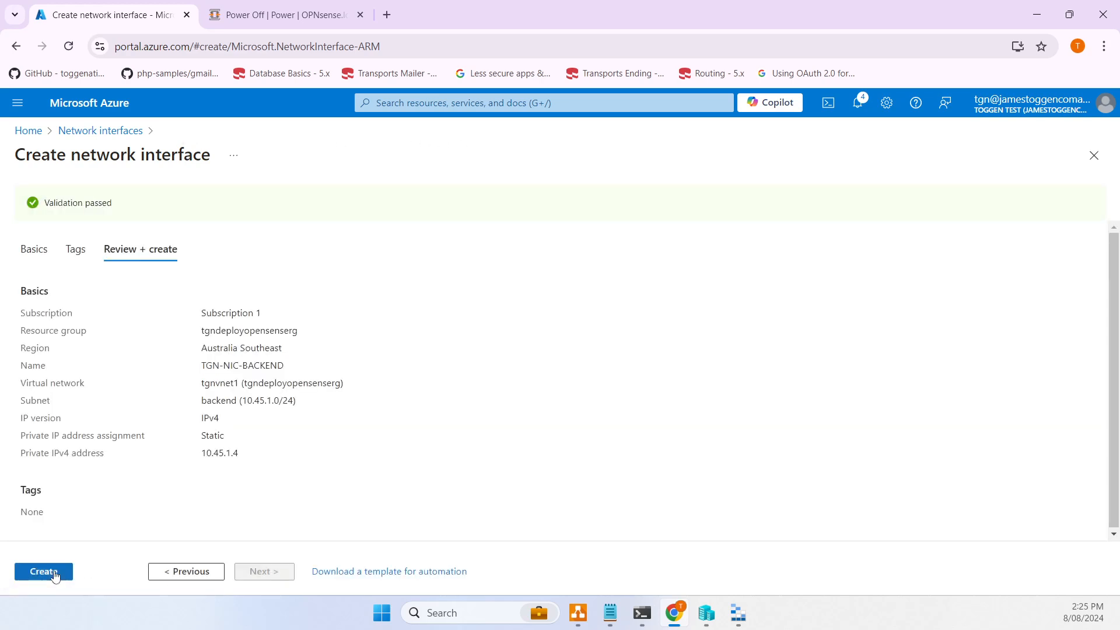
click(56, 575)
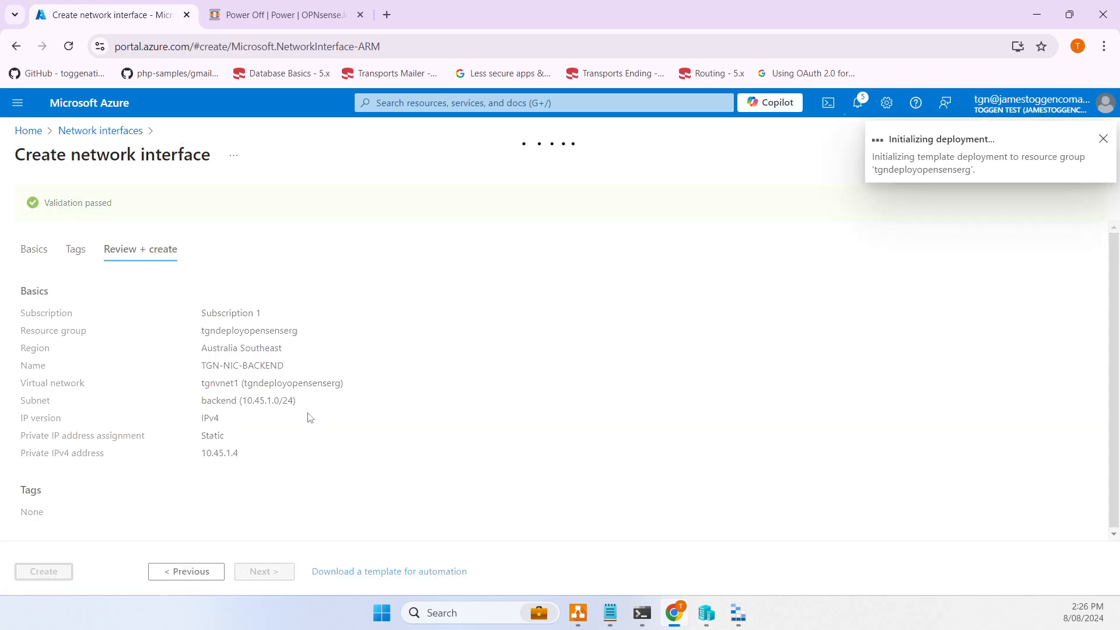
- Open TGN-OPNS from the portal home page and stop it, confirming Yes
click(33, 131)
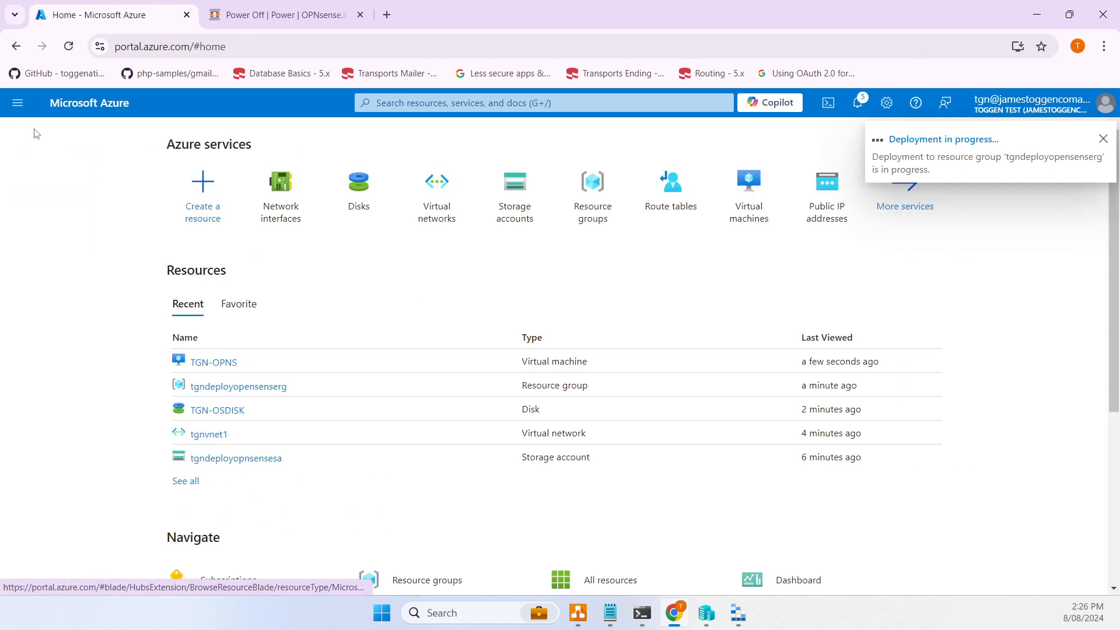
click(217, 361)
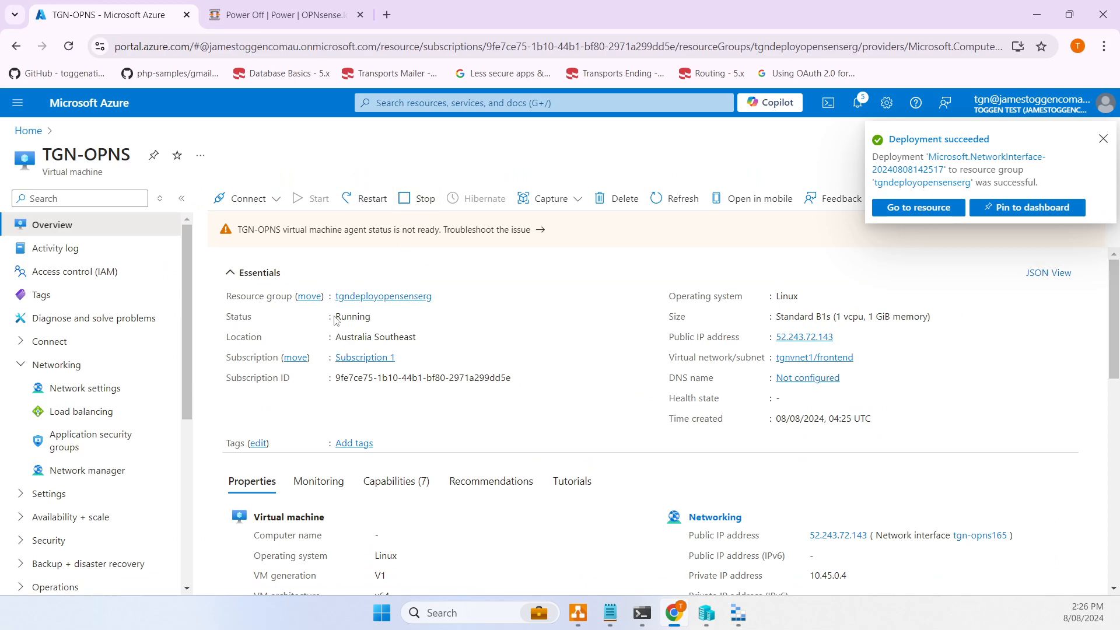
drag(335, 316, 335, 337)
click(424, 200)
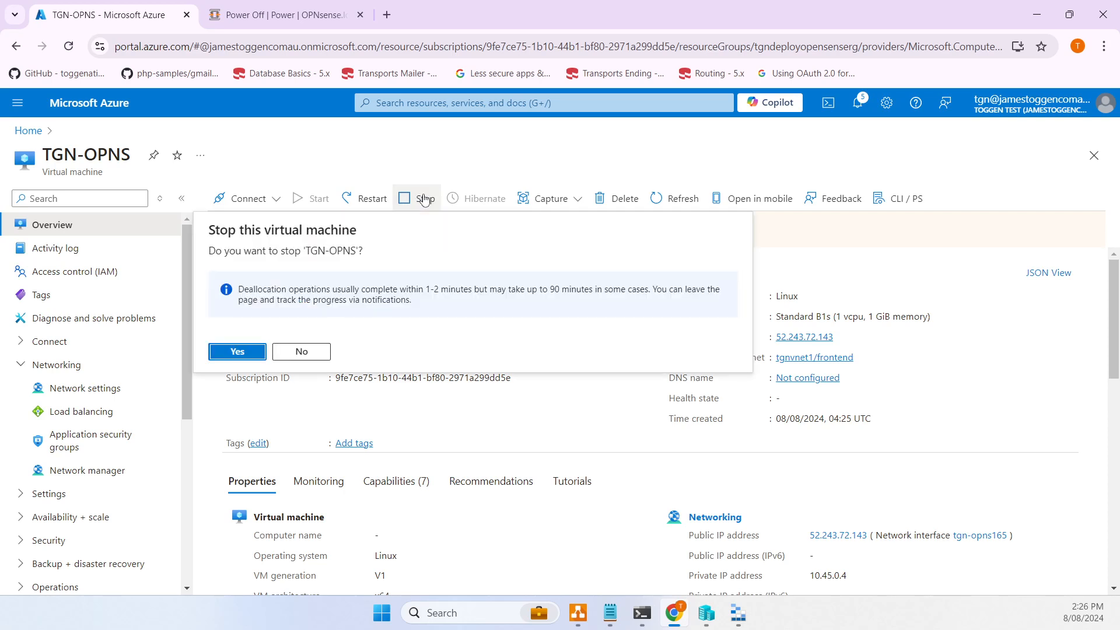
click(239, 350)
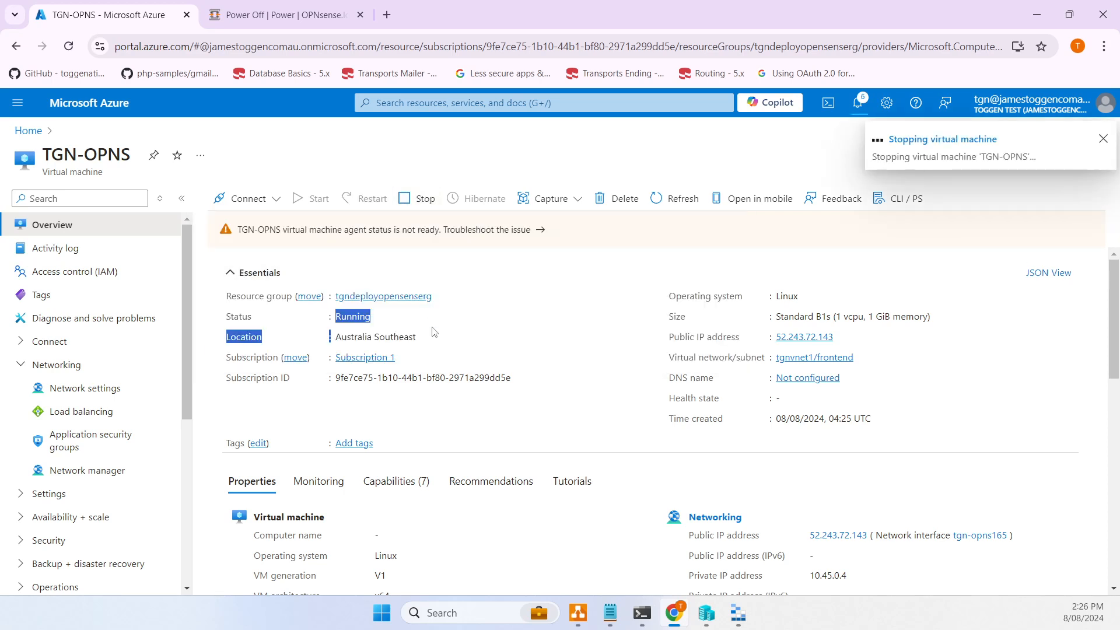
- Refresh the VM until its status goes from Deallocating to Stopped (deallocated)
click(468, 321)
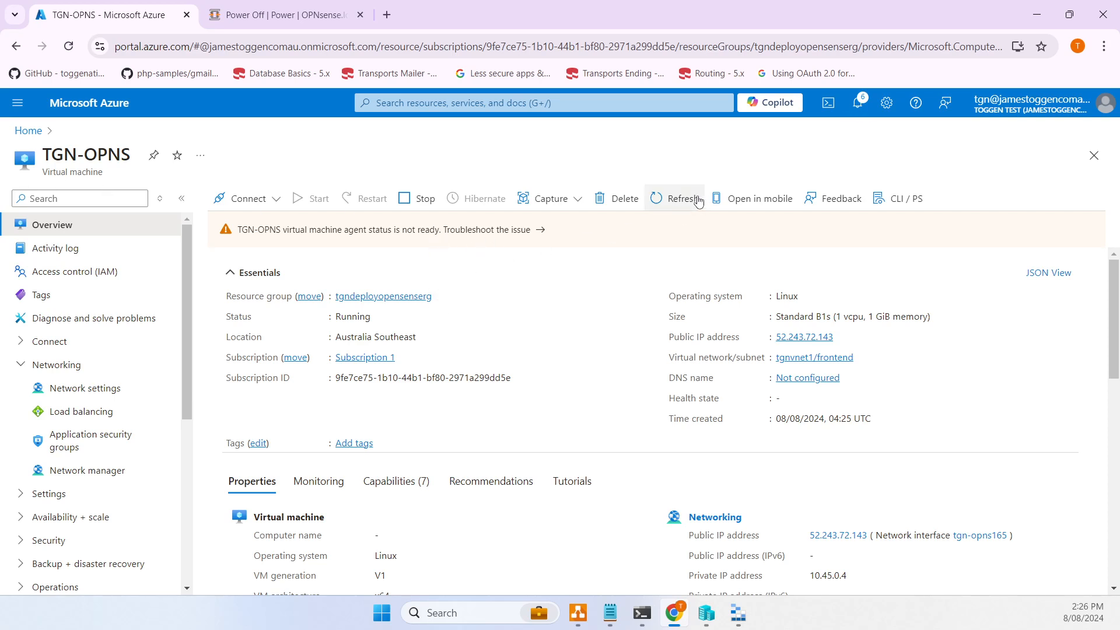
click(679, 200)
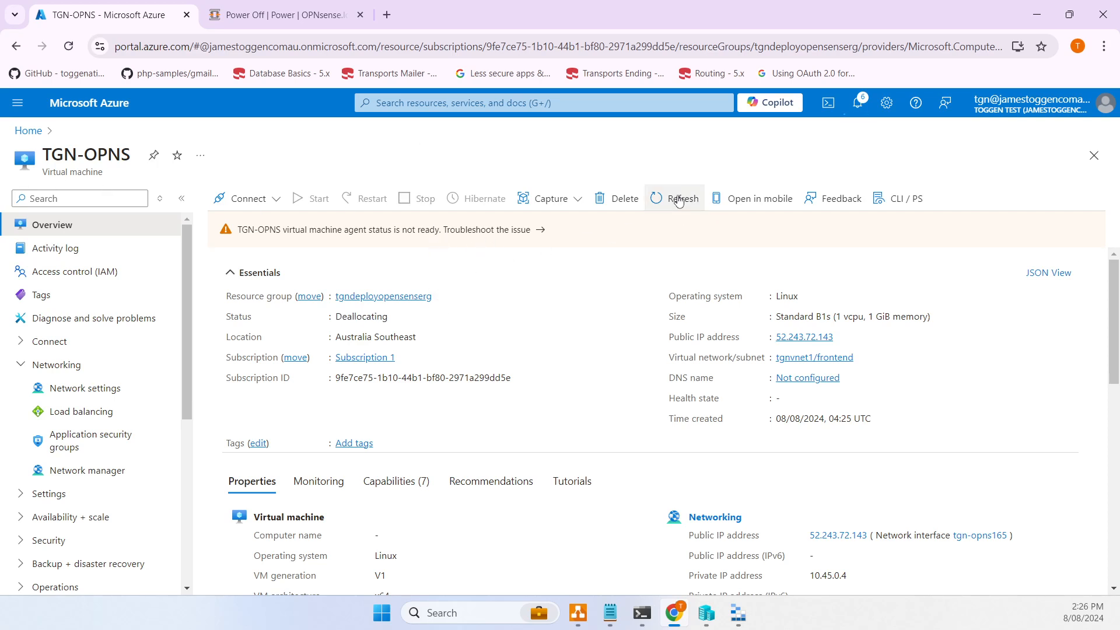
drag(337, 319, 394, 320)
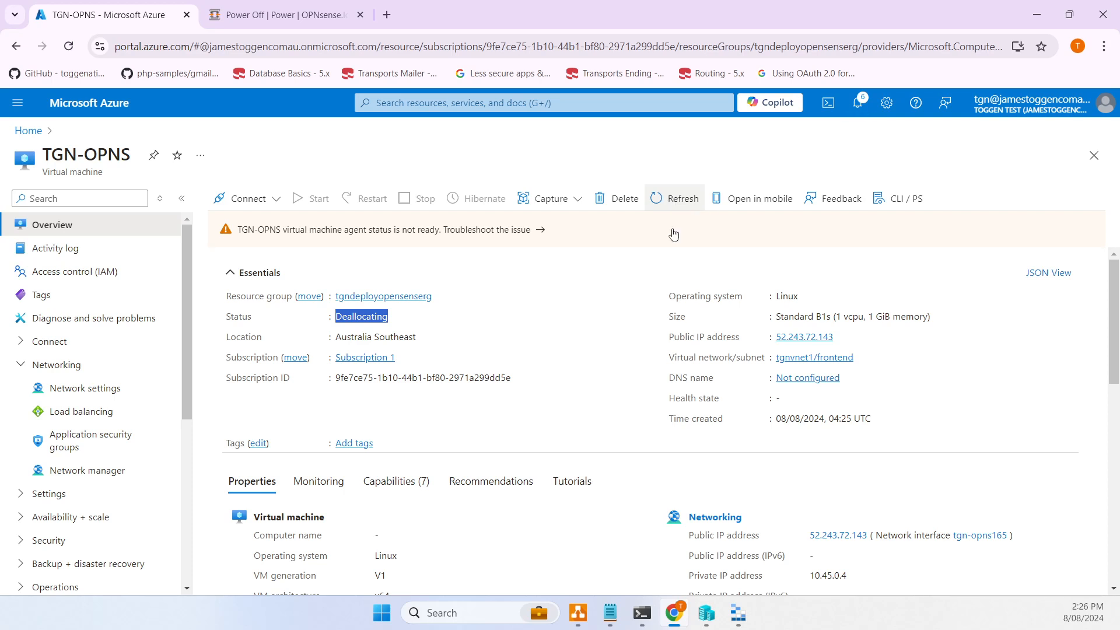
double_click(360, 316)
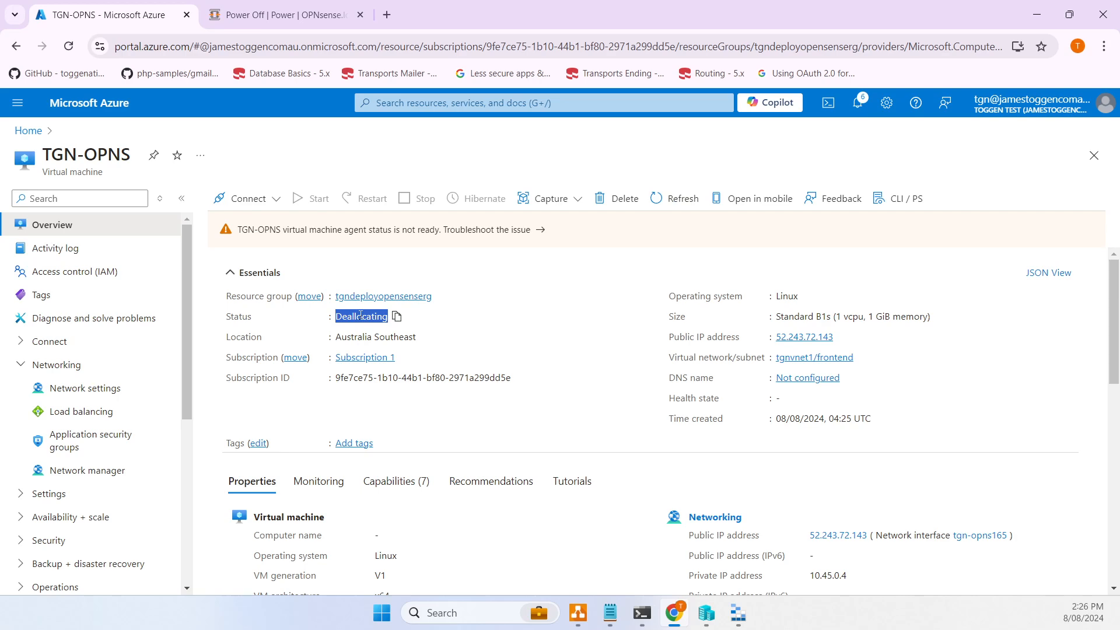
click(684, 196)
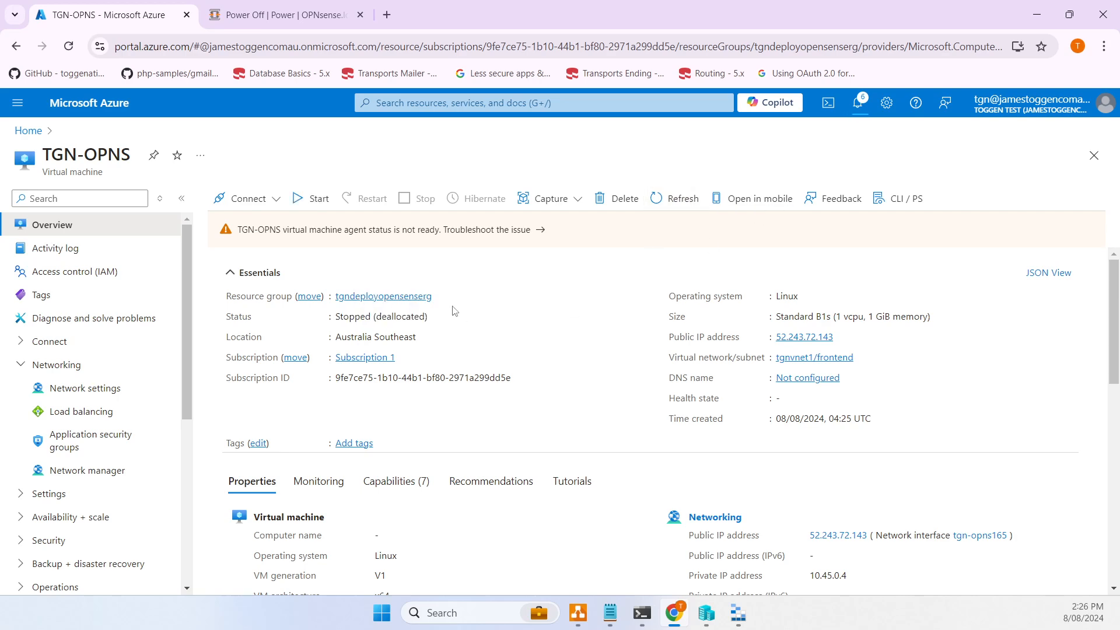
- Add an inbound port rule with destination port ranges * (AllowAnyCustomAnyInbound) in network settings
click(103, 389)
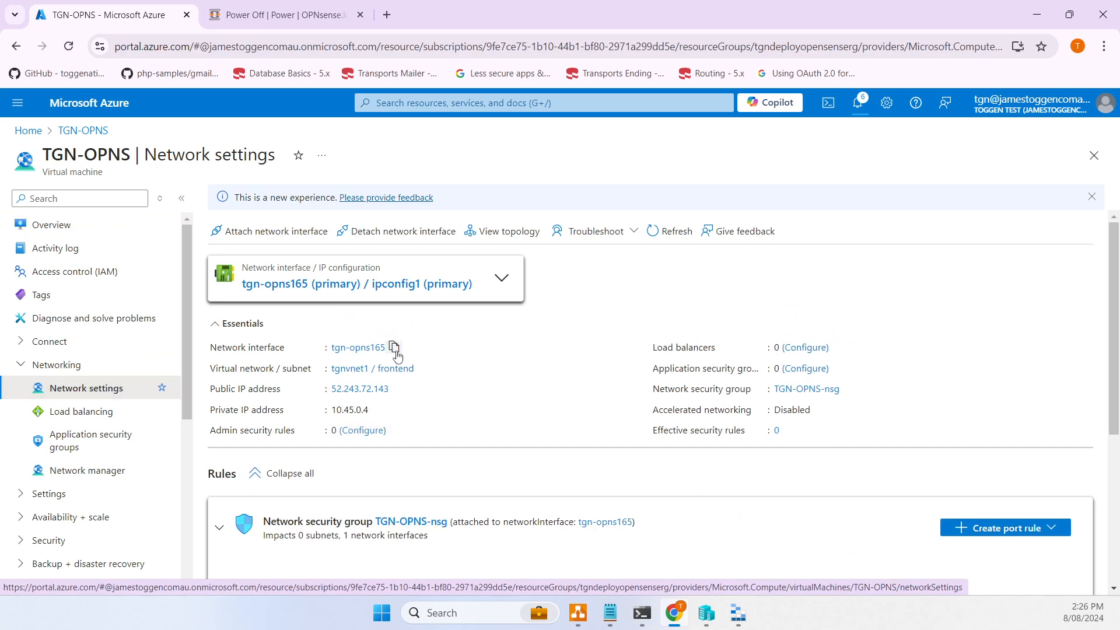
scroll(385, 408, down, 1)
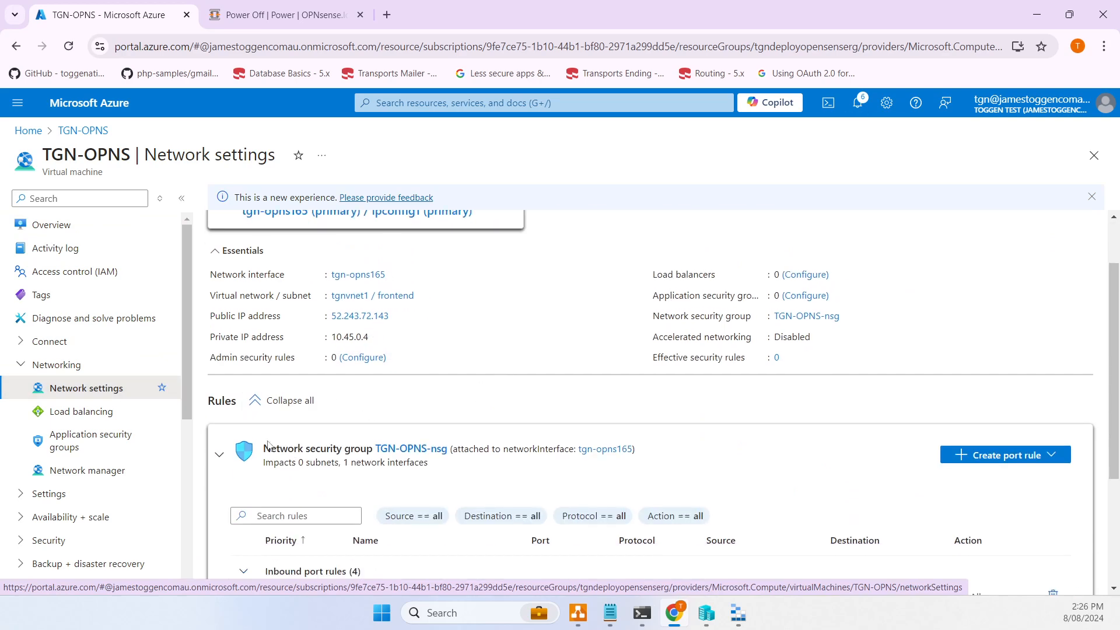
scroll(408, 444, down, 1)
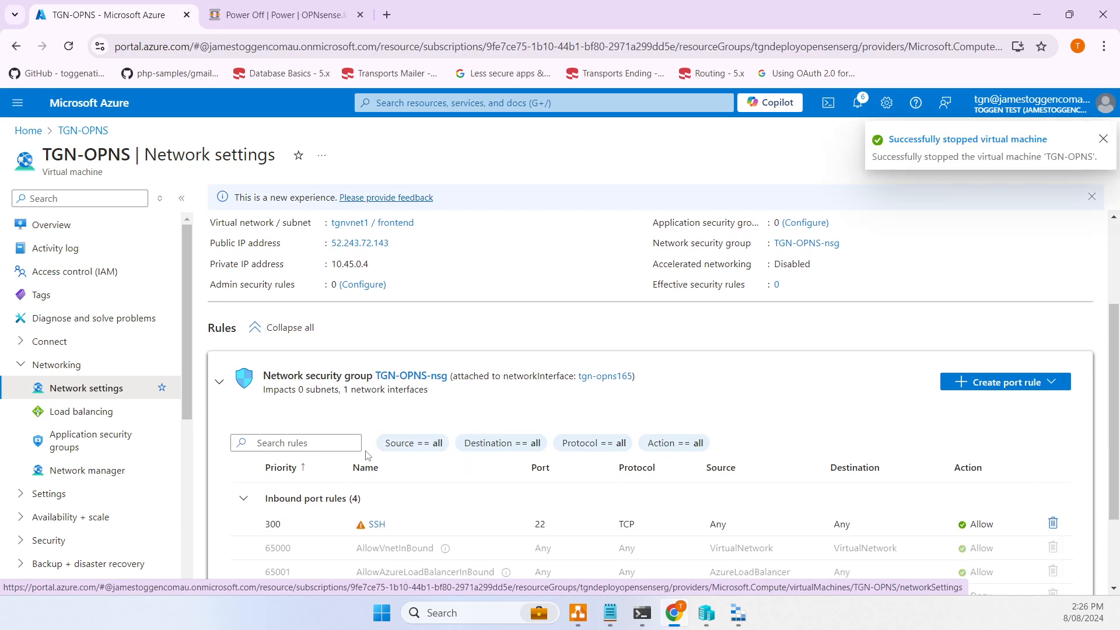
scroll(367, 455, down, 1)
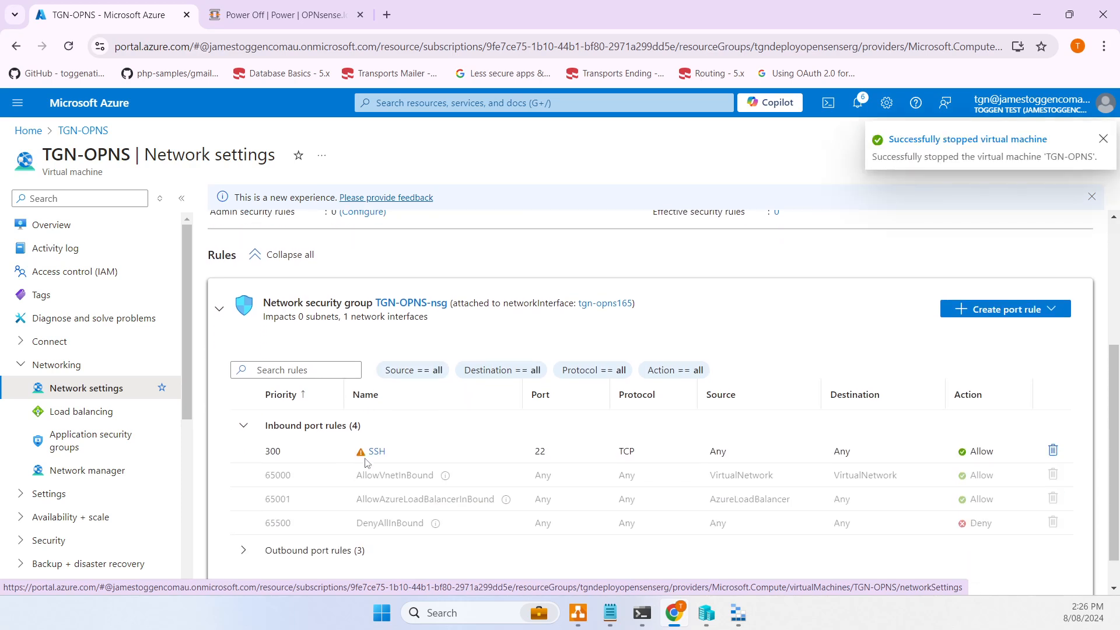
click(1016, 304)
click(985, 330)
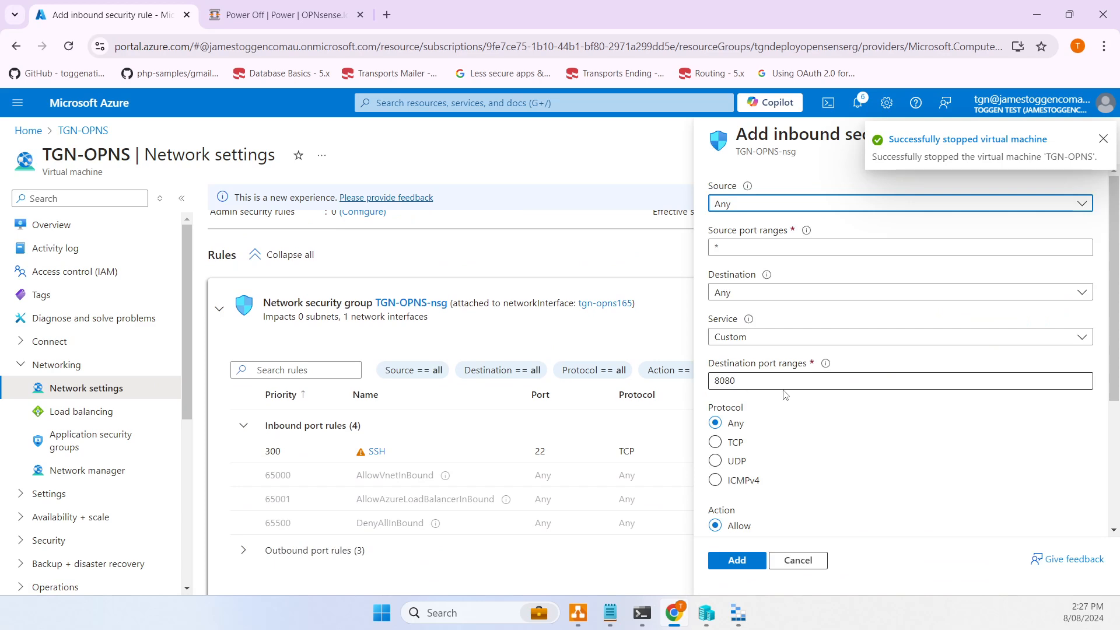
click(784, 382)
drag(784, 385, 564, 396)
text(*)
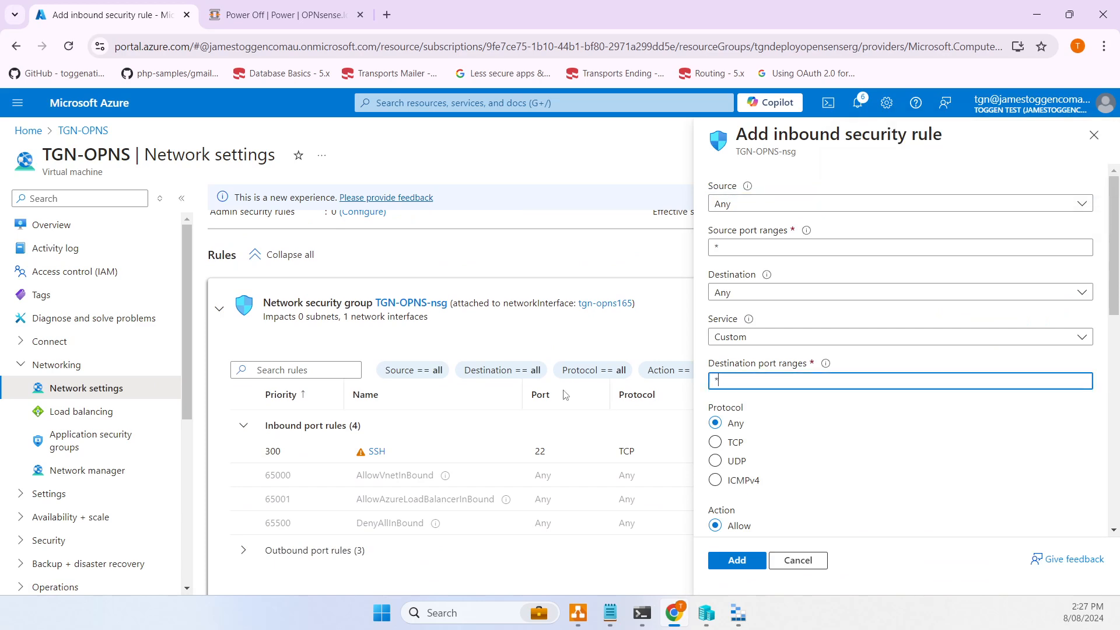
click(738, 560)
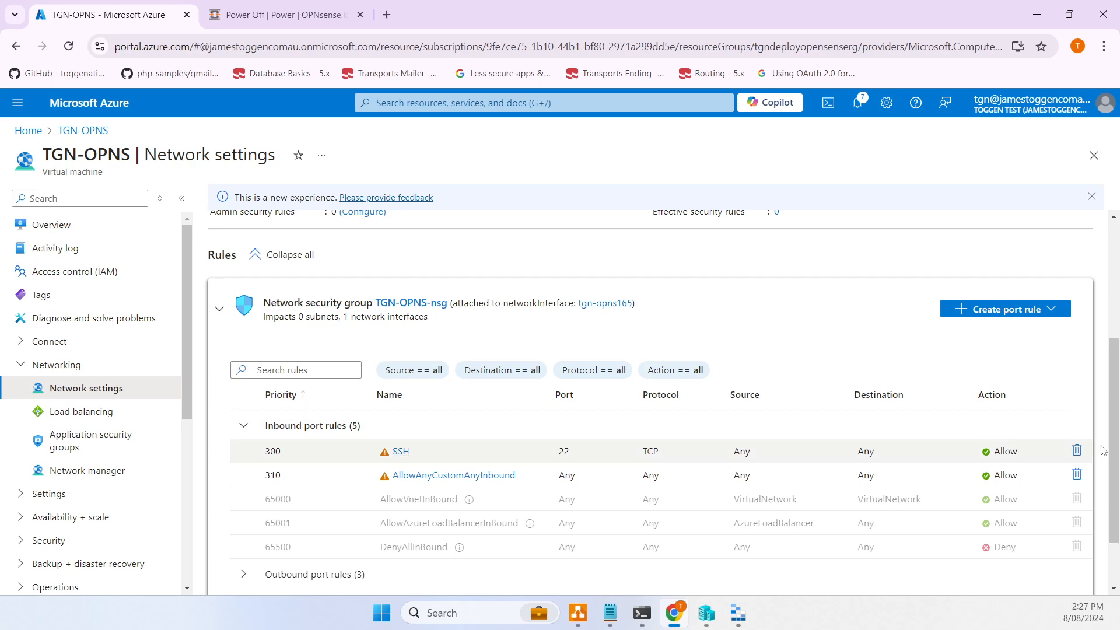
- Delete the SSH inbound rule from TGN-OPNS-nsg and confirm the deletion
click(1077, 452)
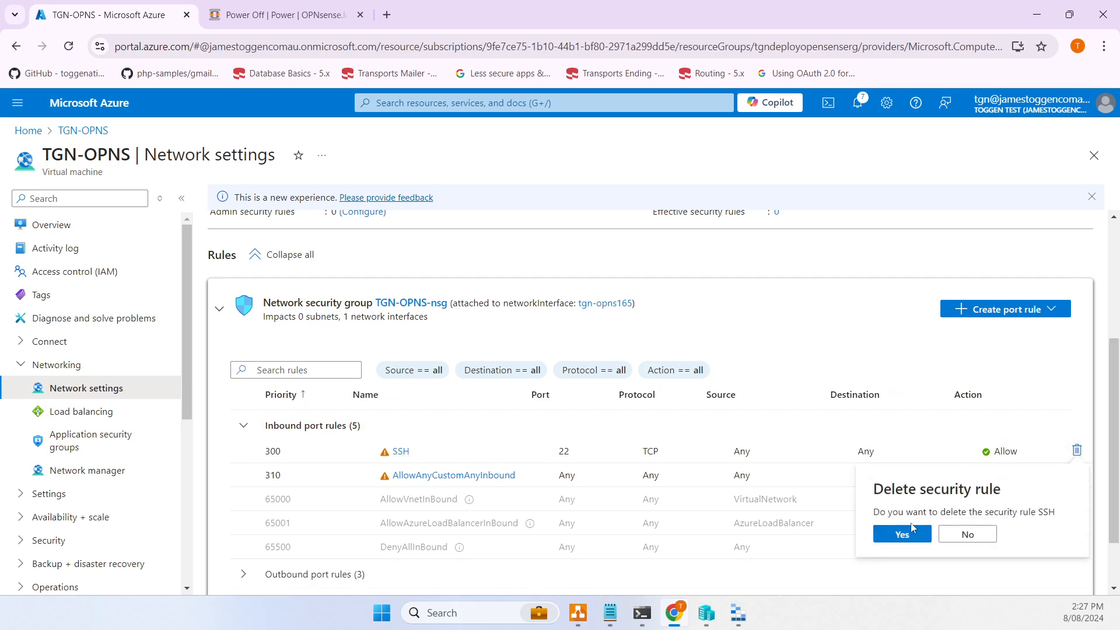
click(914, 532)
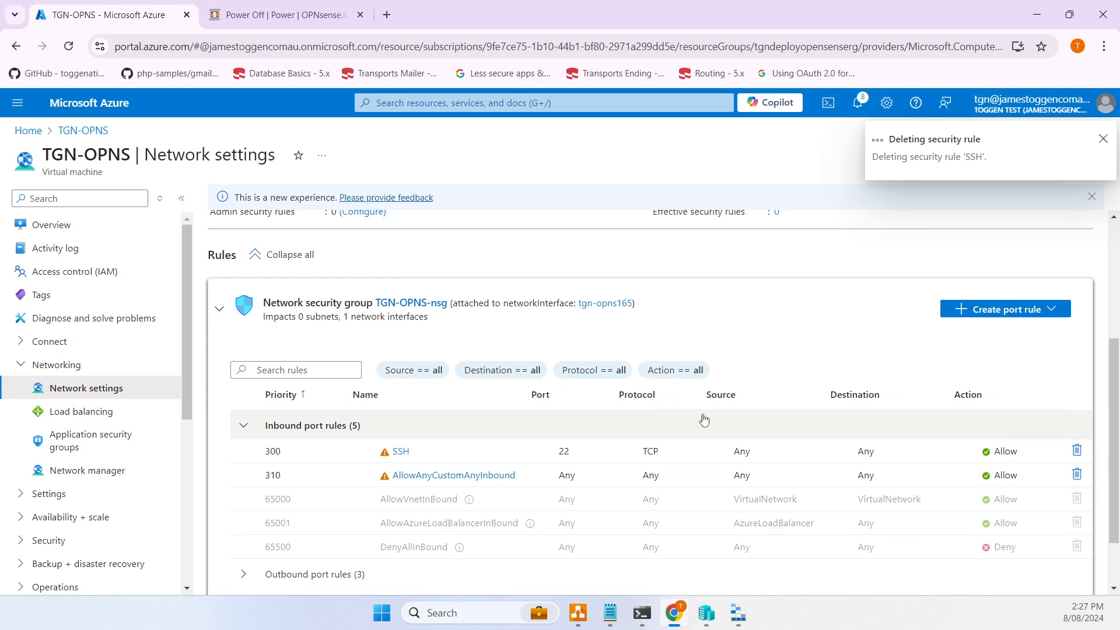
scroll(578, 442, down, 4)
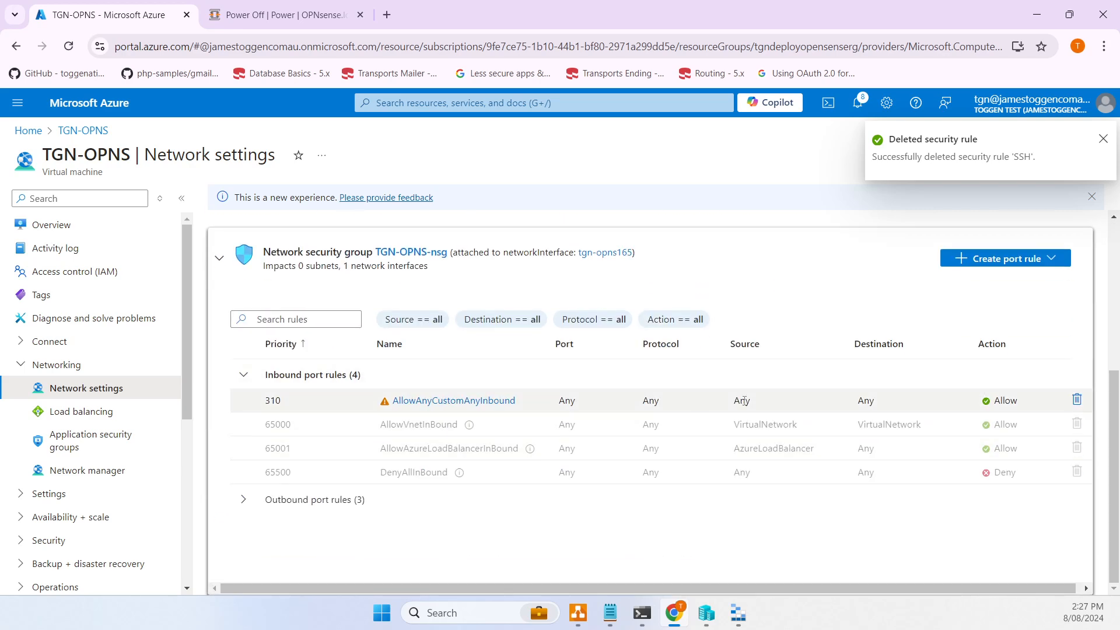
click(119, 397)
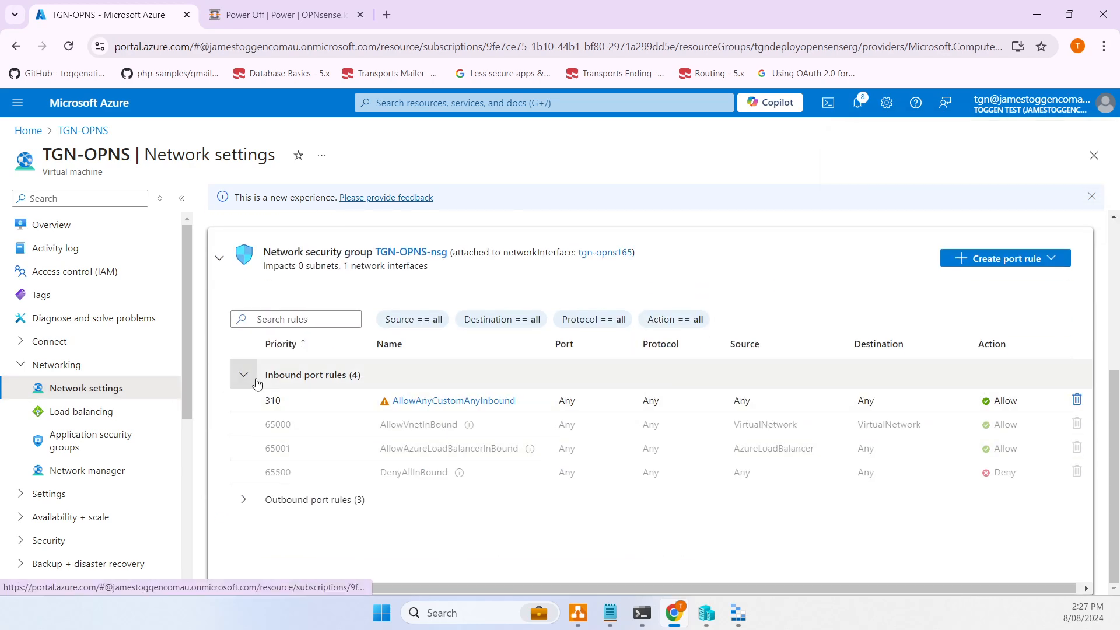
- Check the VM's network interfaces, then attach the existing TGN-NIC-BACKEND interface
click(502, 281)
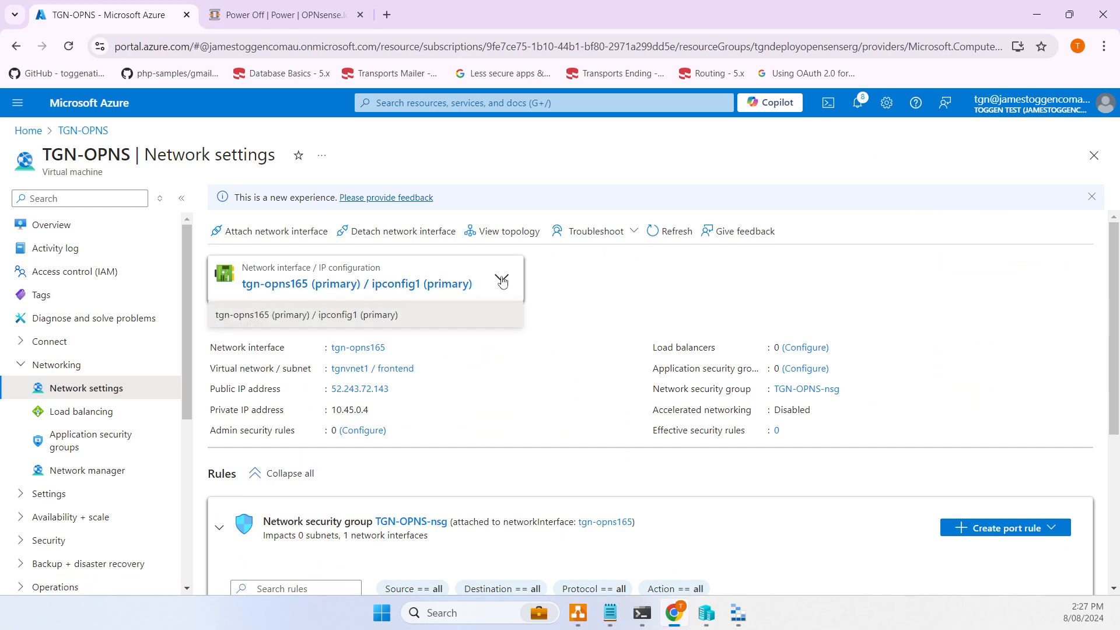
click(501, 282)
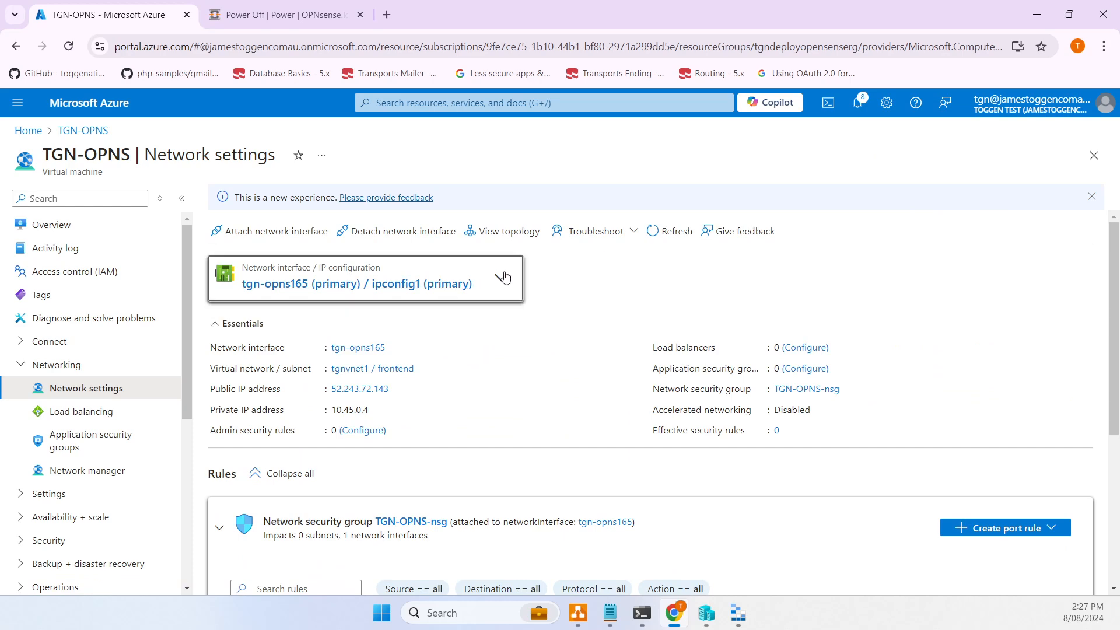
click(505, 278)
click(501, 280)
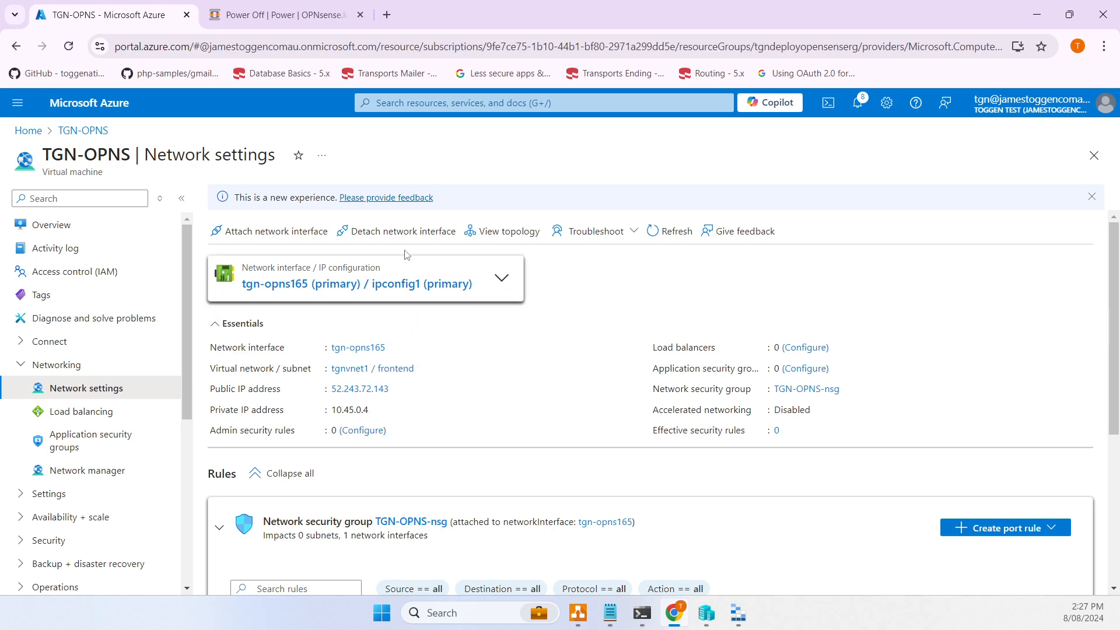
click(287, 231)
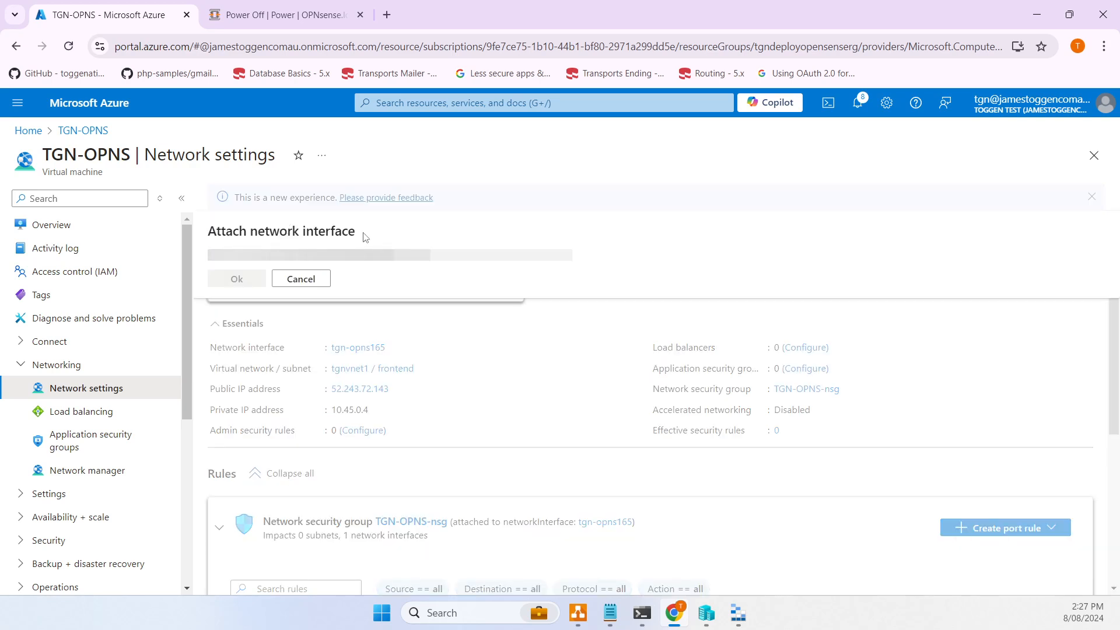
click(338, 257)
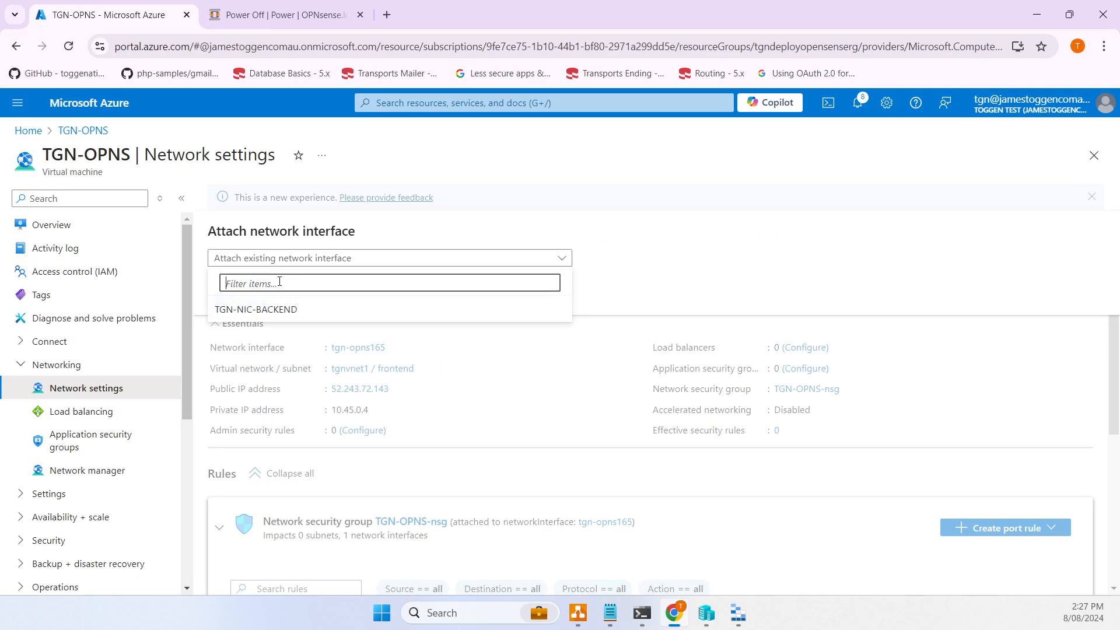
click(255, 311)
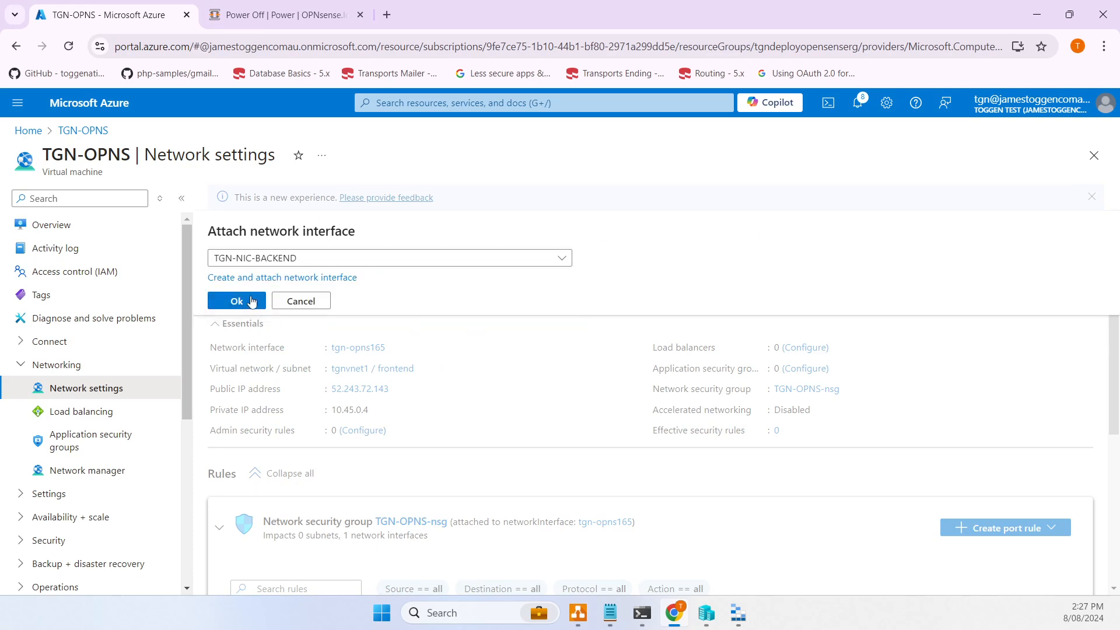
click(252, 301)
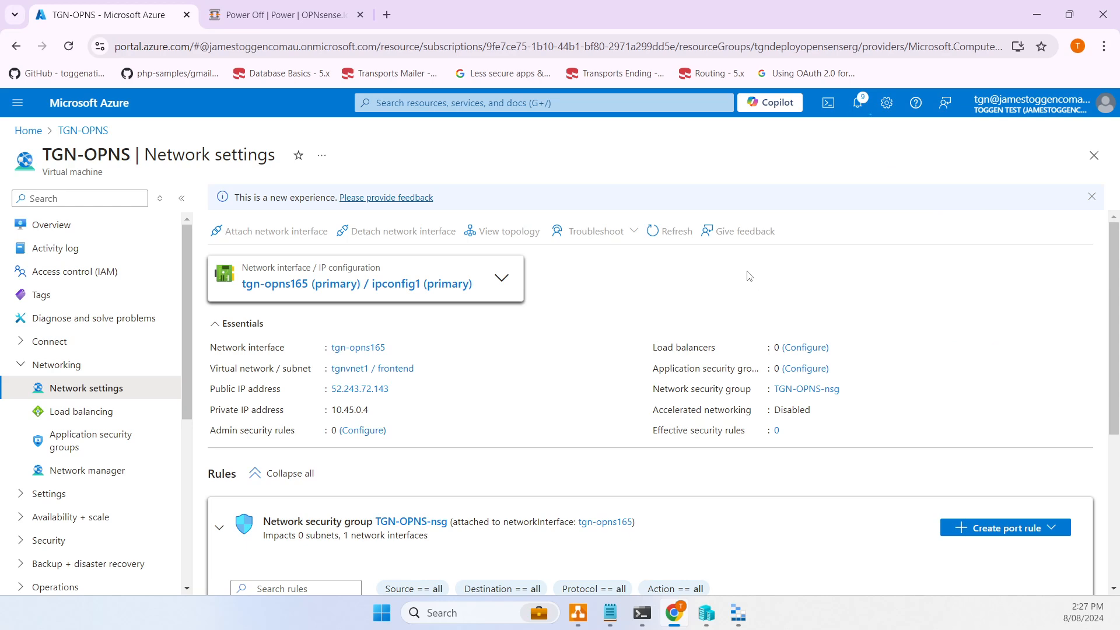
- Check notifications for the attach result and return to the TGN-OPNS overview
click(859, 109)
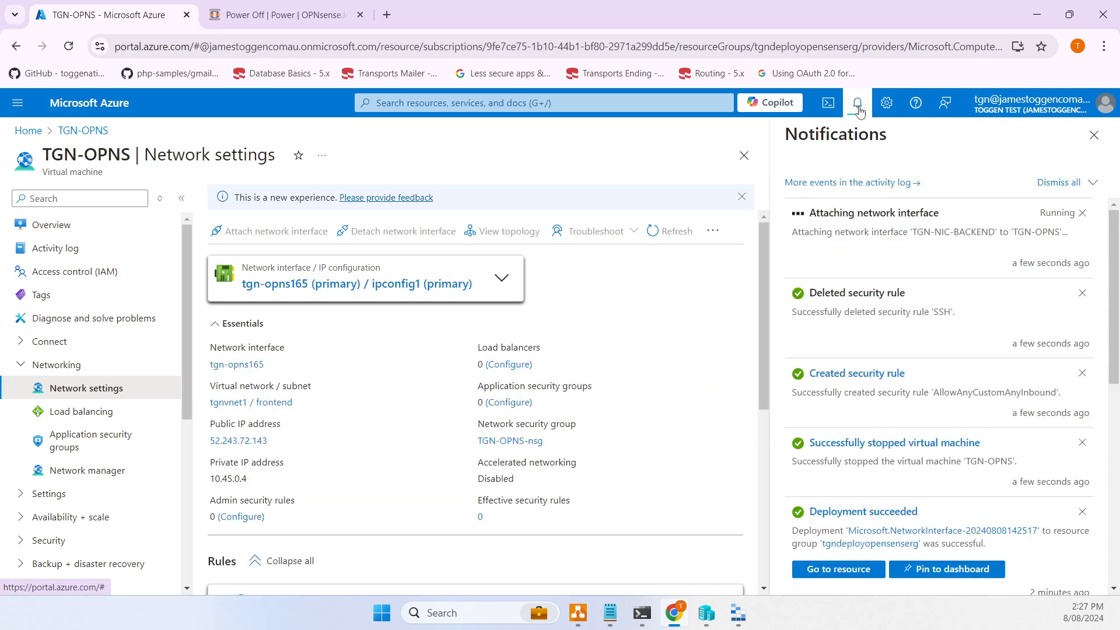
click(859, 108)
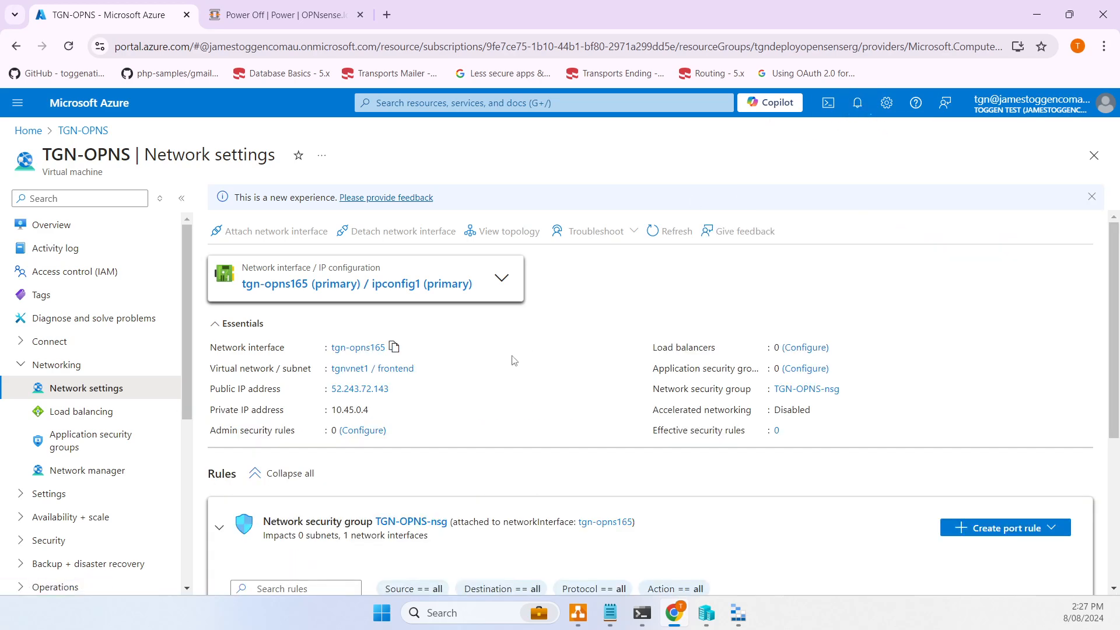
scroll(531, 357, down, 1)
scroll(531, 357, up, 1)
click(51, 225)
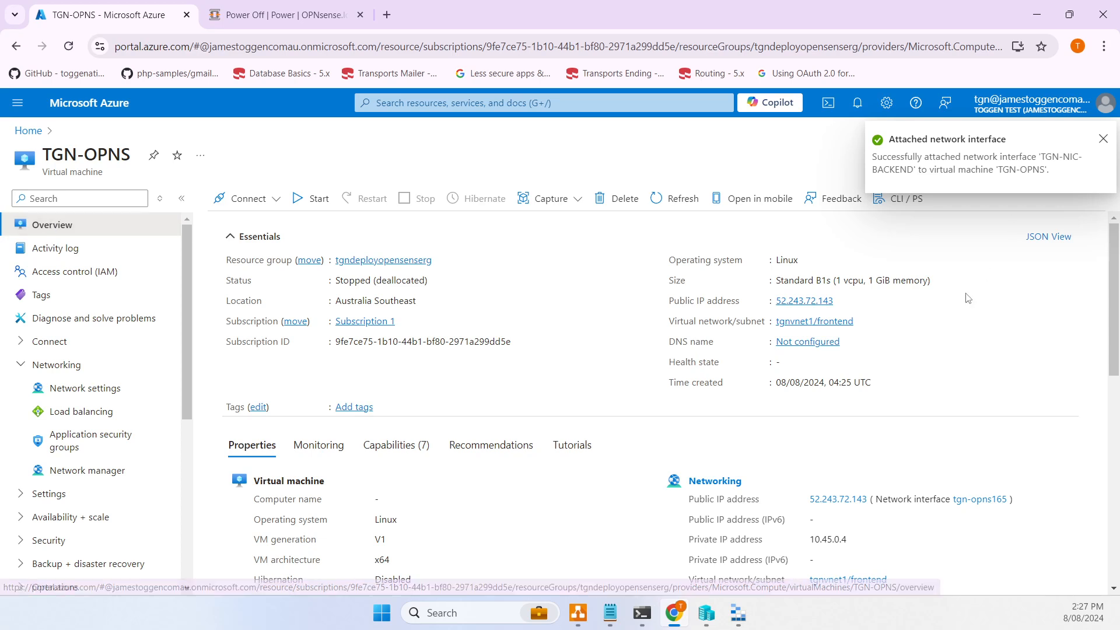
- Set the TGN-OPNS-ip DNS name label to tgnopns and save it
drag(668, 343, 718, 347)
click(800, 343)
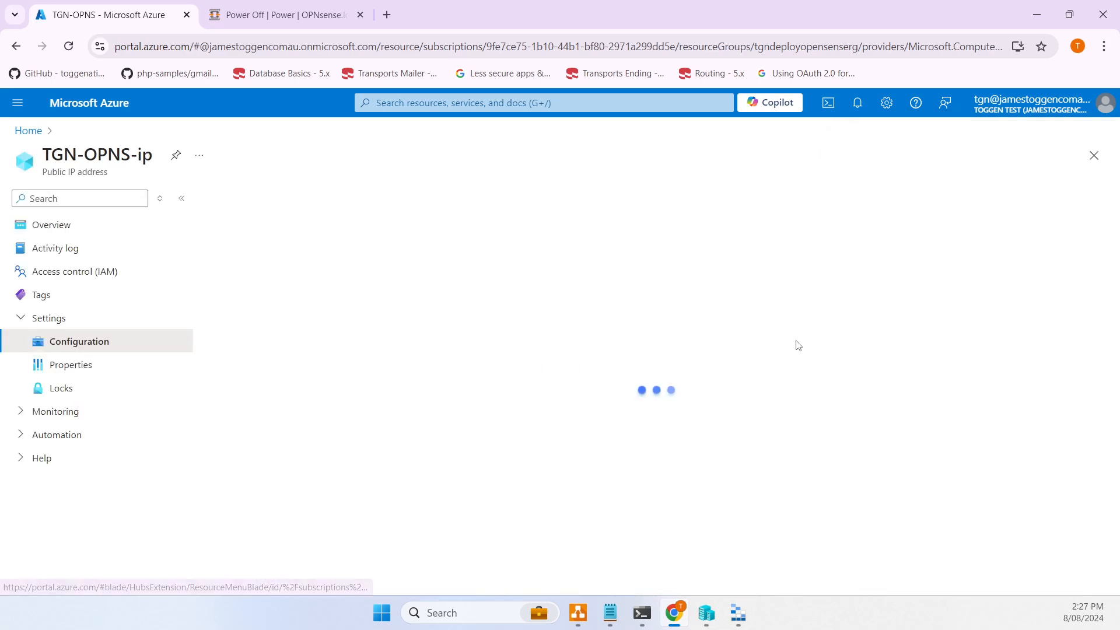
click(347, 374)
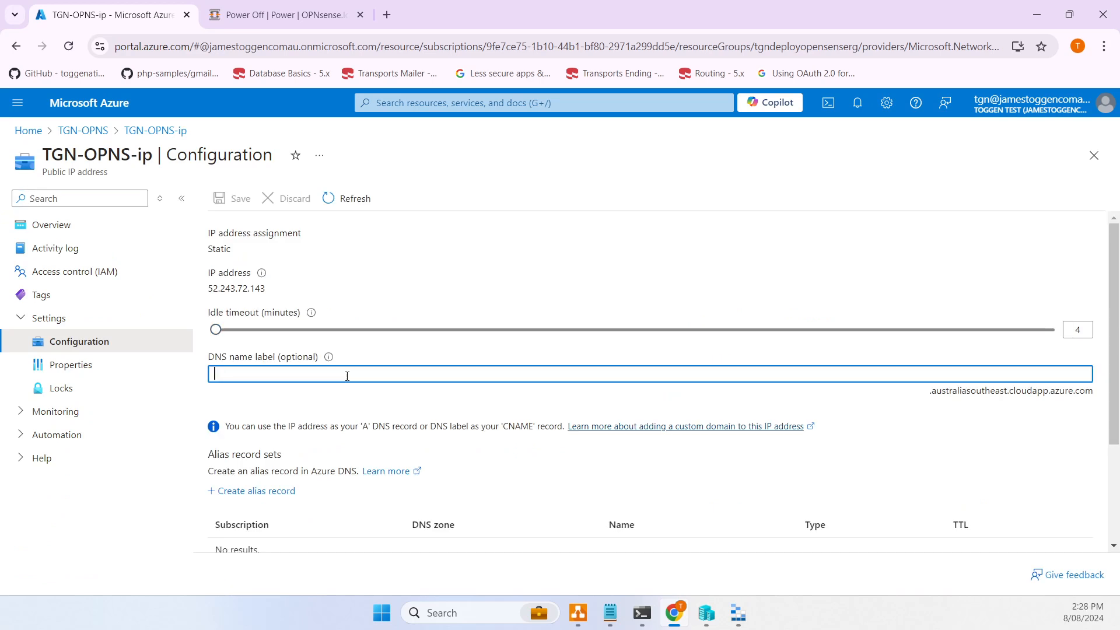
text(tgnopns)
click(224, 202)
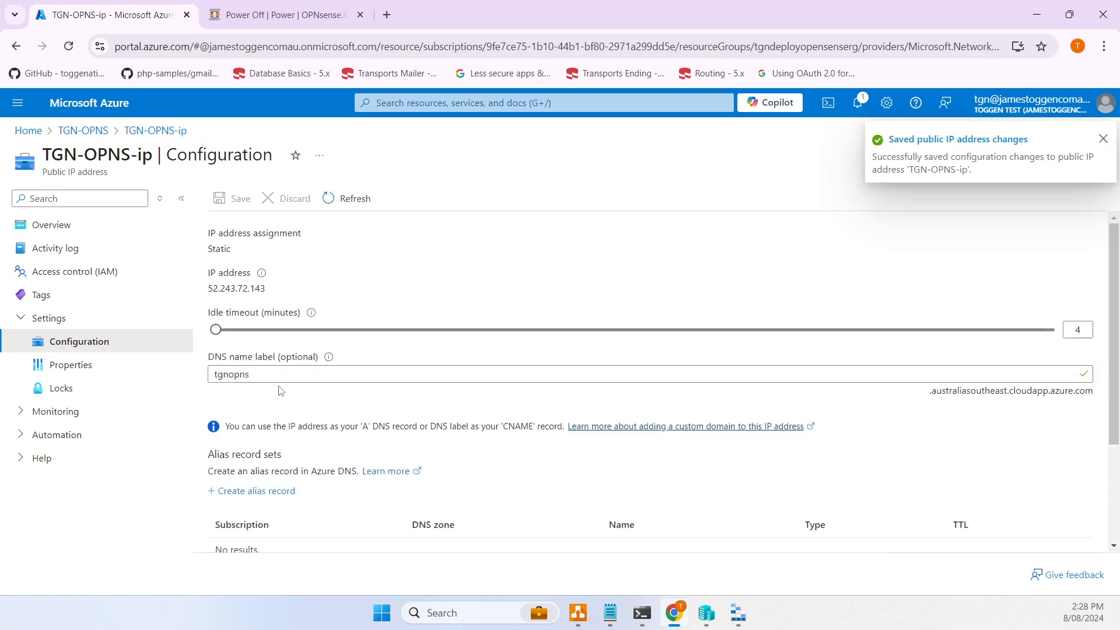
- Select the public IP address for copying and return to the TGN-OPNS VM
drag(251, 374, 222, 369)
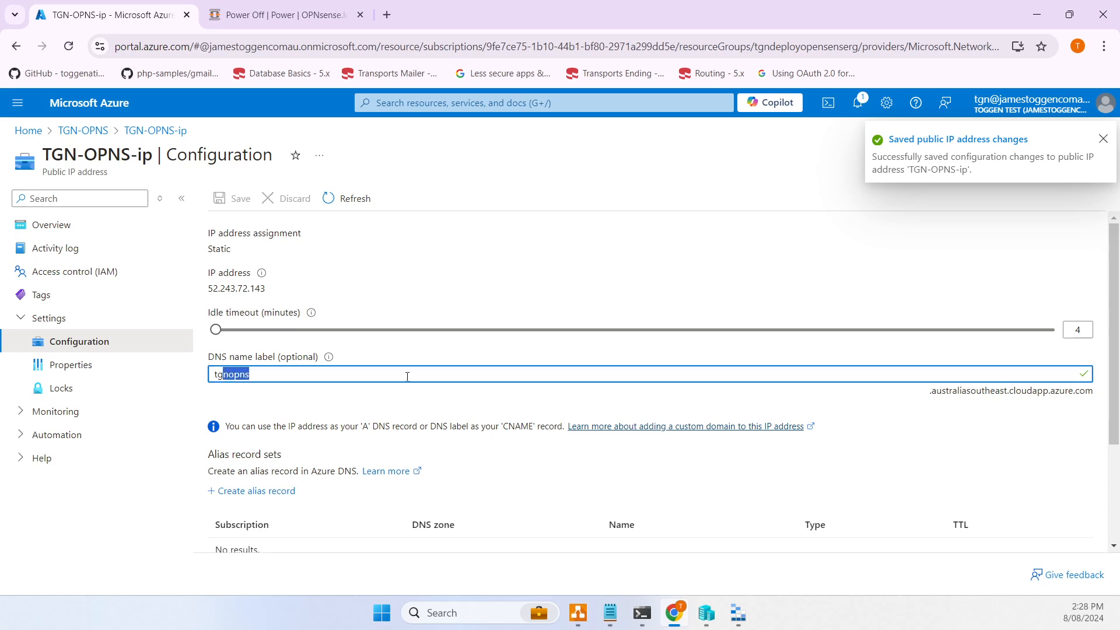
double_click(254, 288)
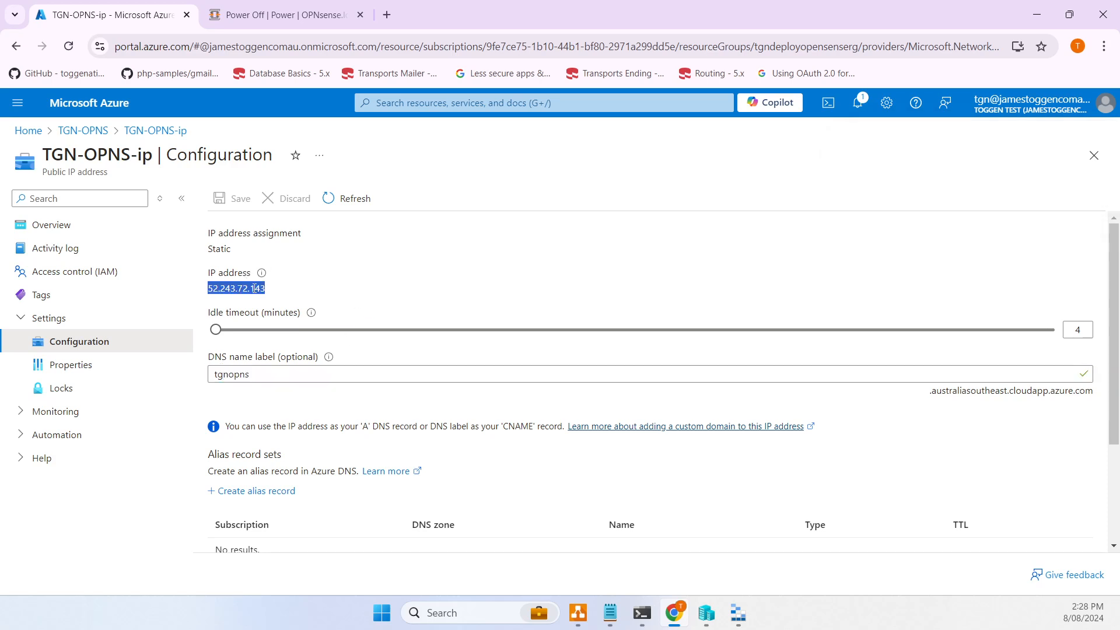
click(83, 131)
- Switch ipconfig1 on tgn-opns165 to static allocation at 10.45.0.4, save, and return to network settings
click(78, 387)
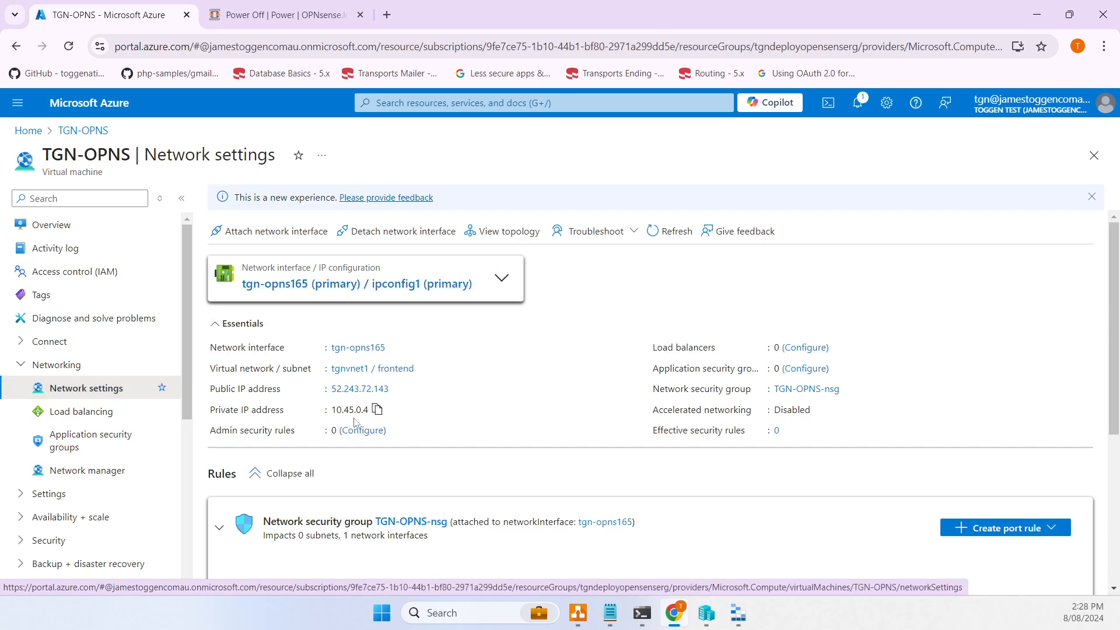
click(376, 410)
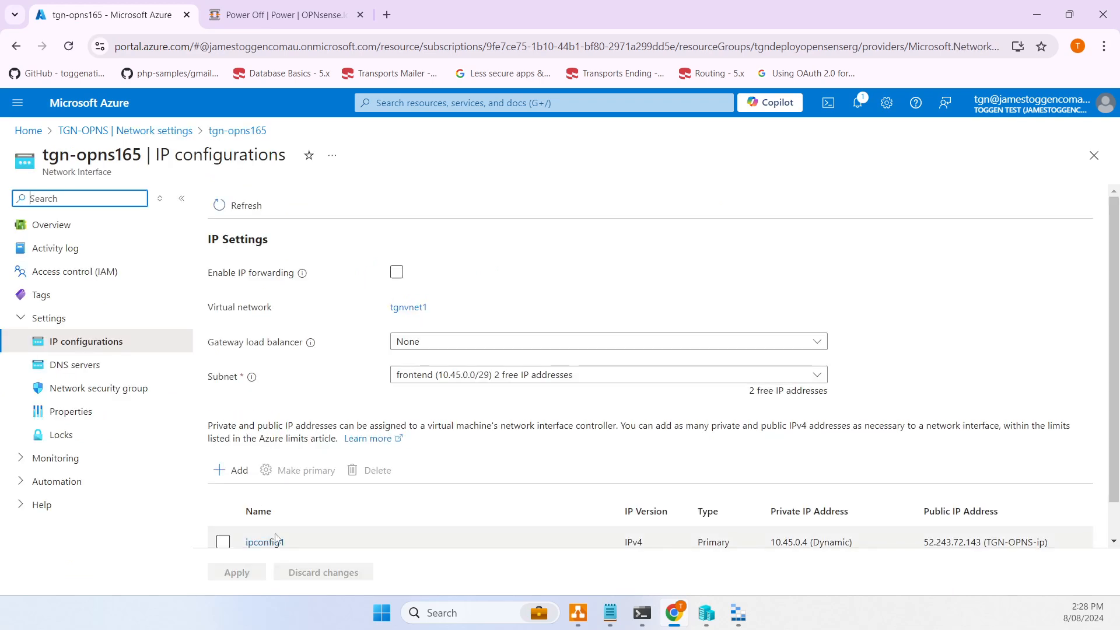
scroll(270, 537, down, 1)
click(273, 502)
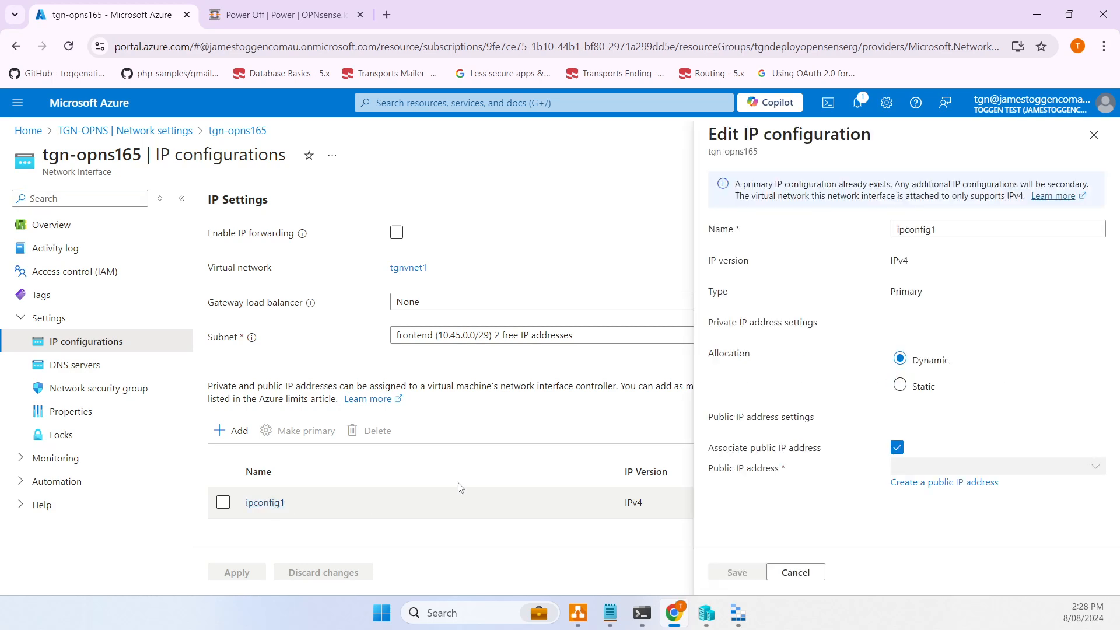
click(901, 389)
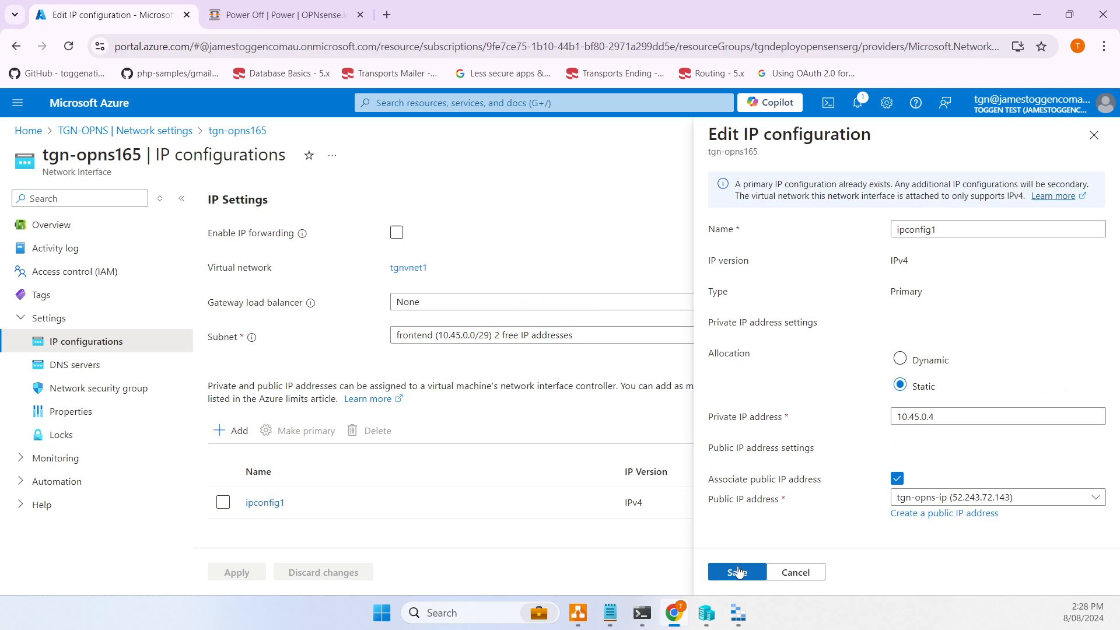
click(738, 572)
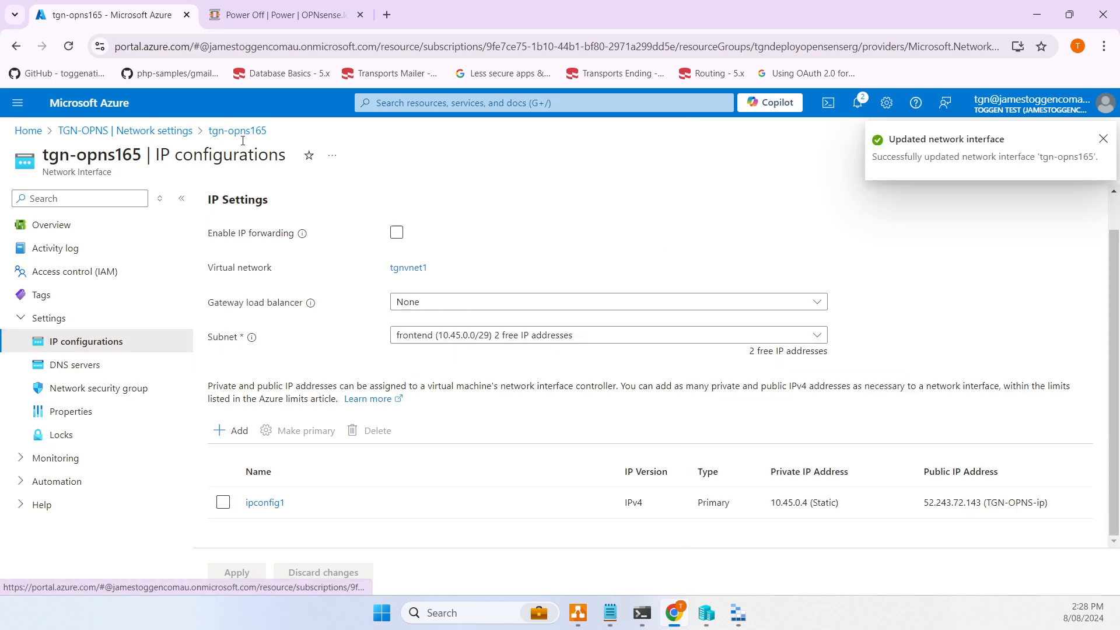
click(163, 130)
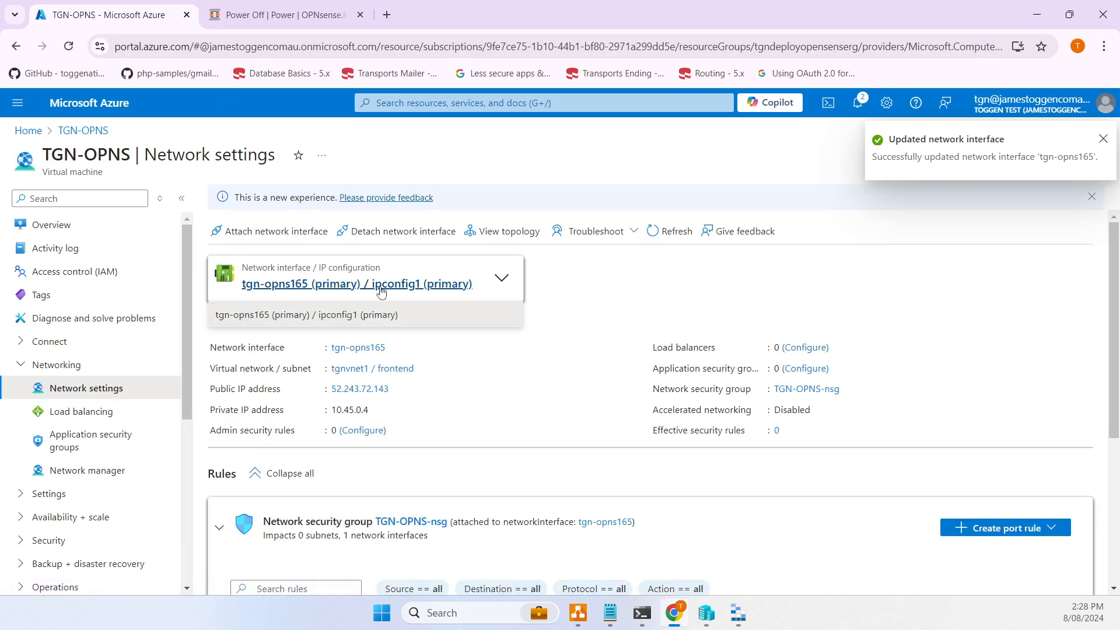
- Refresh network settings and check the interface dropdown for TGN-NIC-BACKEND
click(496, 280)
click(497, 280)
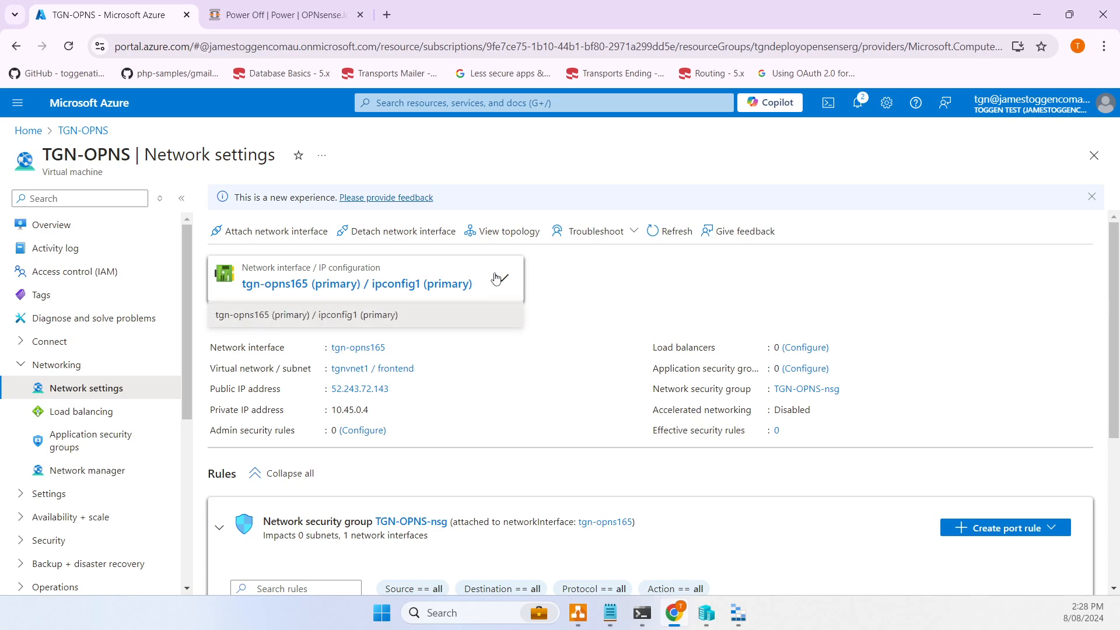
click(497, 278)
click(665, 231)
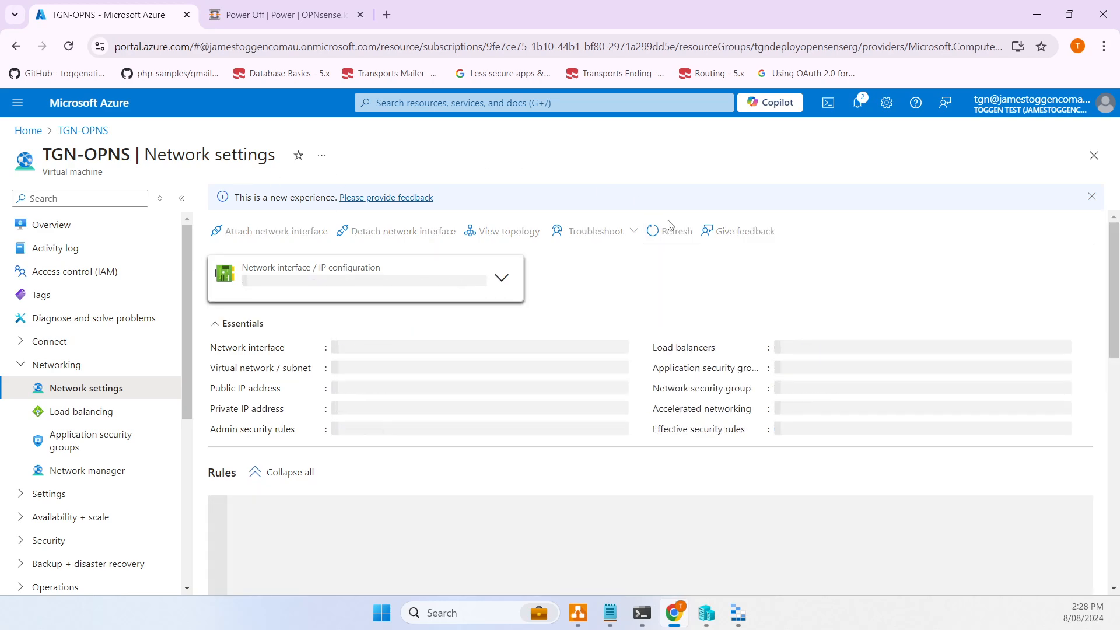
click(497, 279)
click(501, 280)
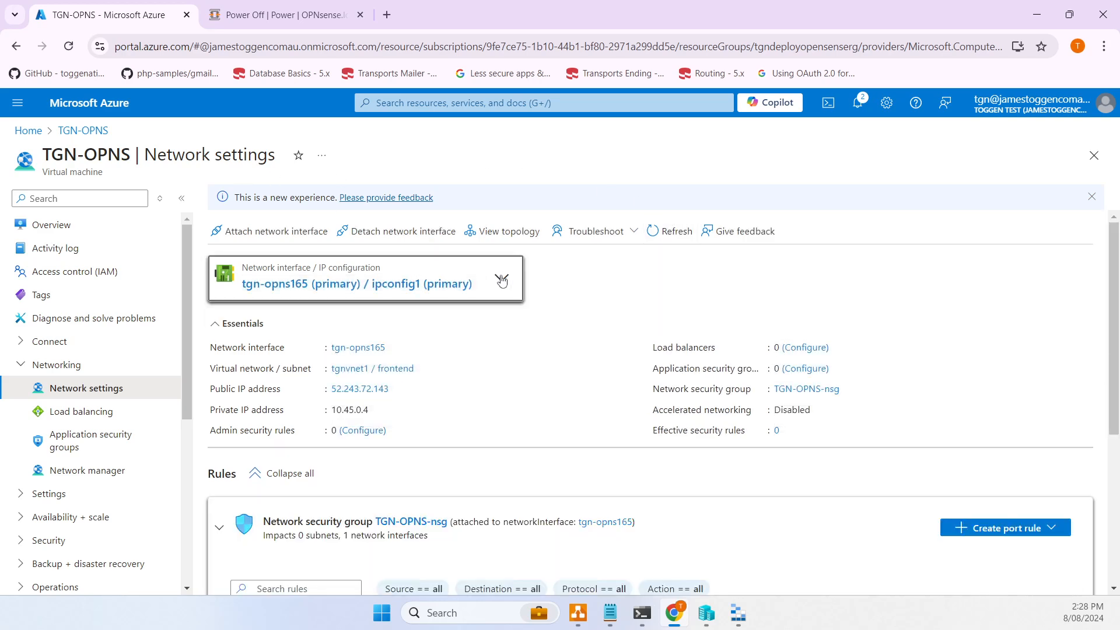
- Review notifications confirming tgn-opns165 was updated, after briefly opening portal settings
click(855, 105)
click(855, 105)
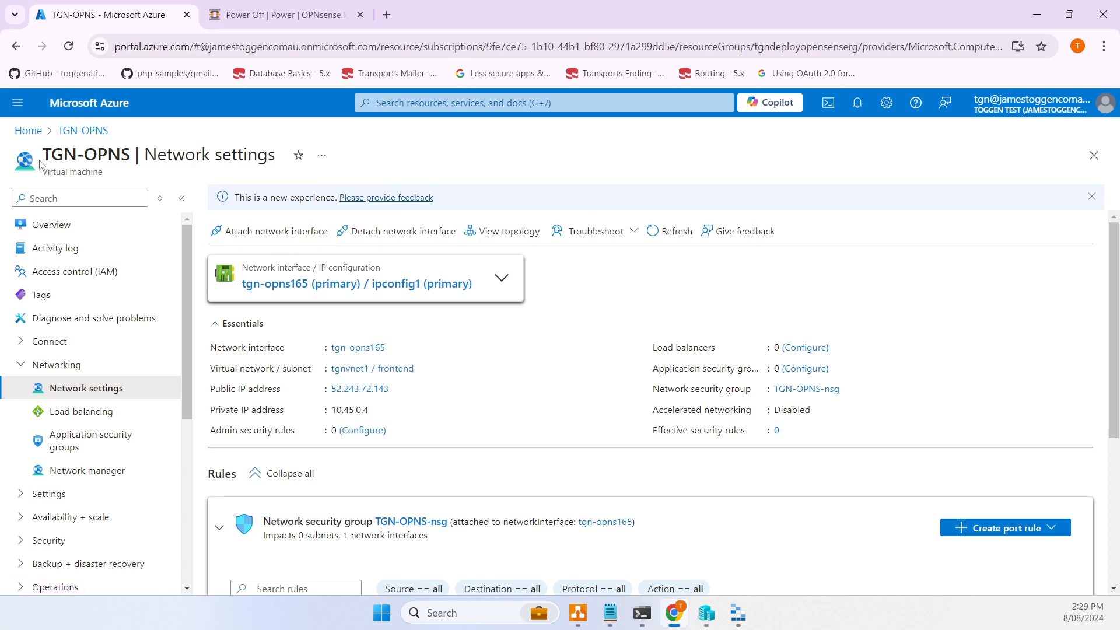
click(460, 273)
click(475, 270)
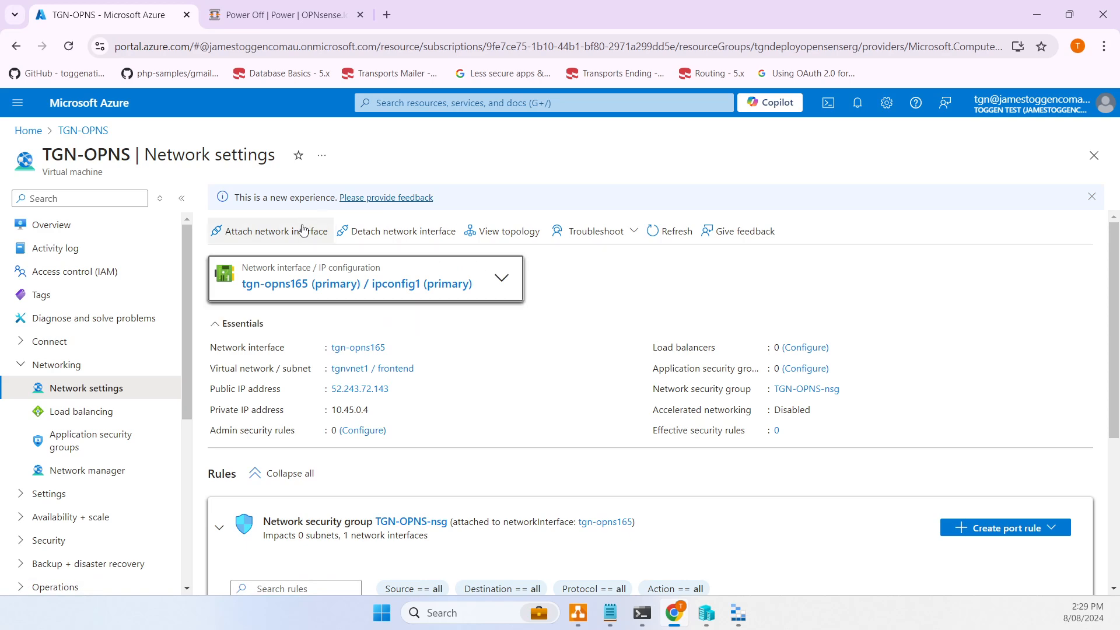
click(887, 103)
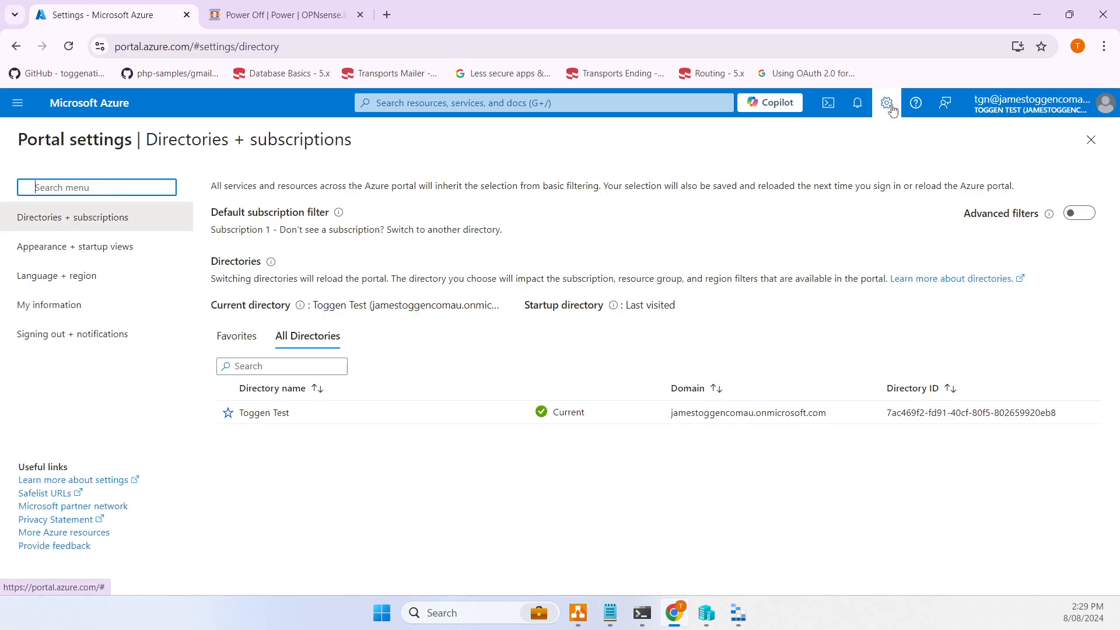
click(878, 105)
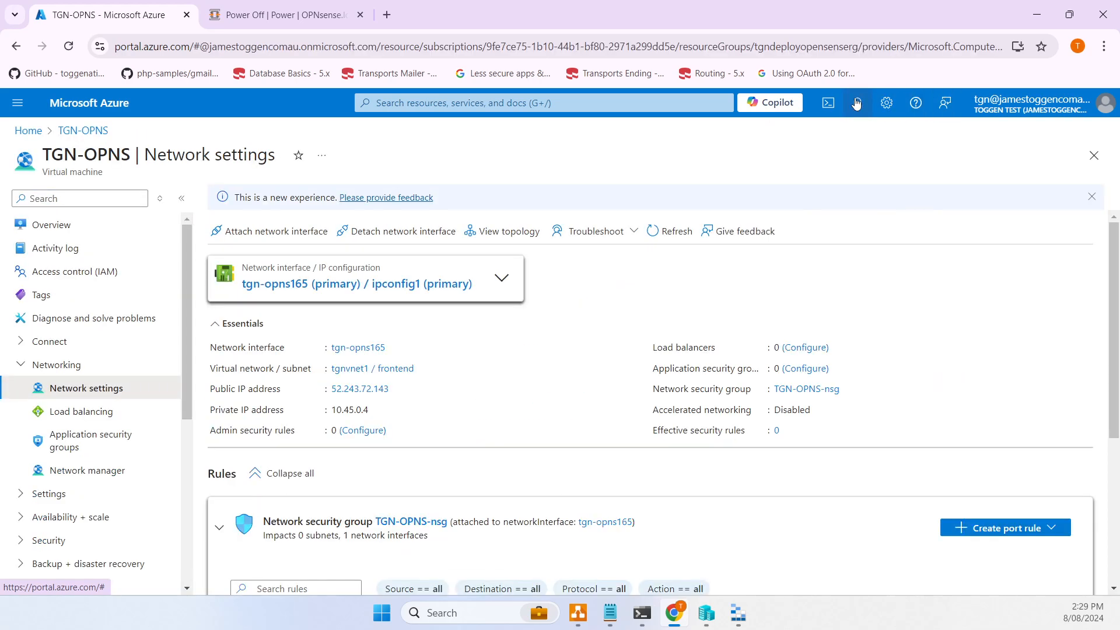
click(860, 103)
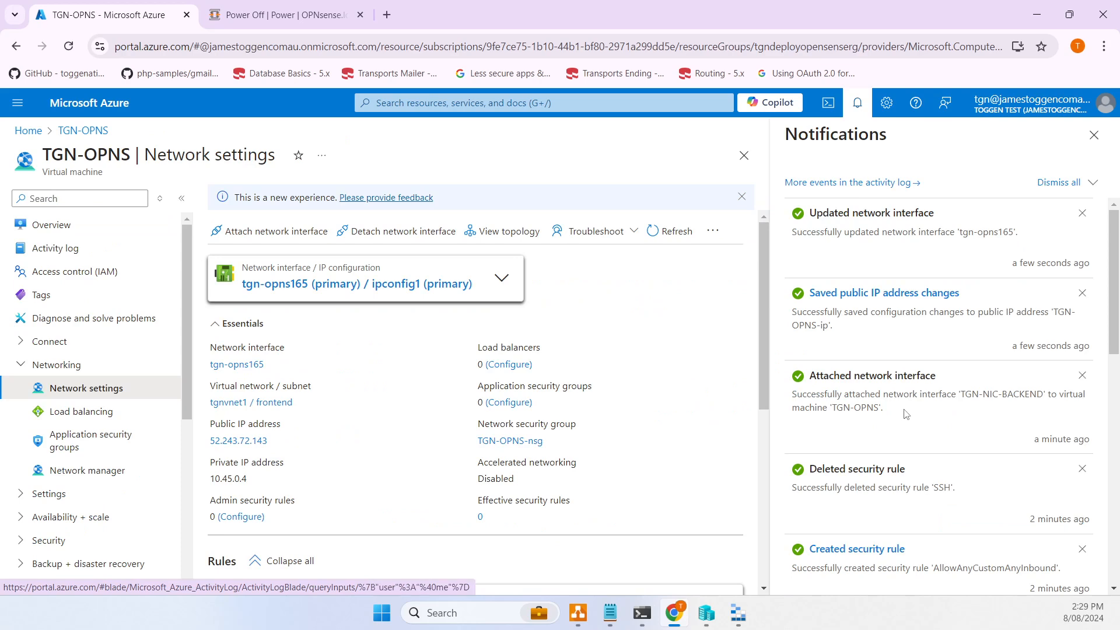
- Refresh network settings, review the attached interfaces, and cancel Attach network interface
click(659, 230)
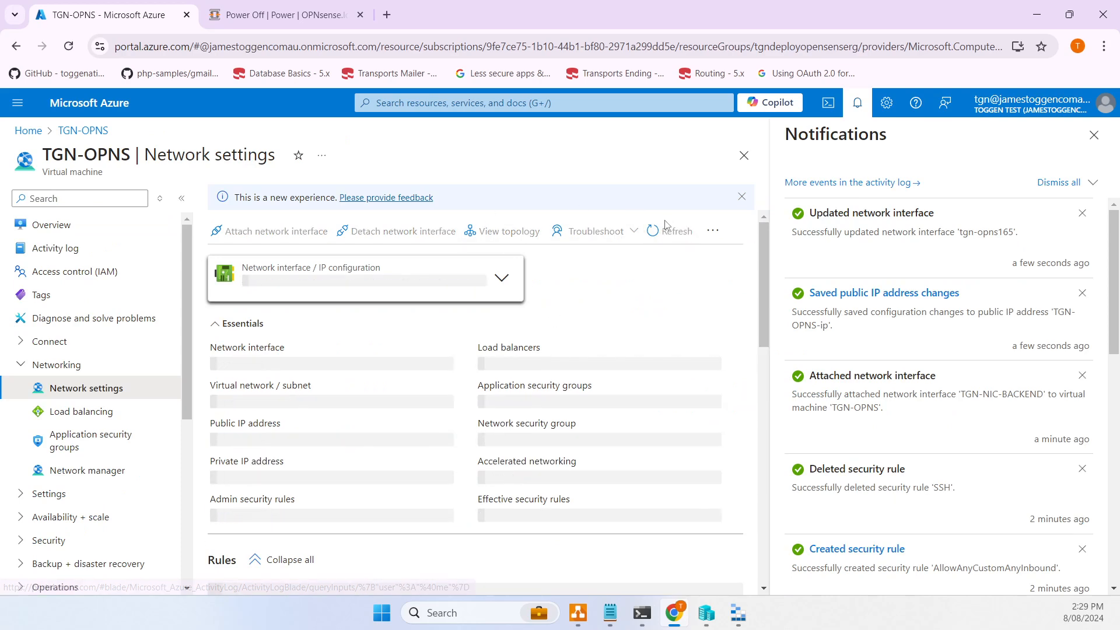
click(507, 282)
click(507, 282)
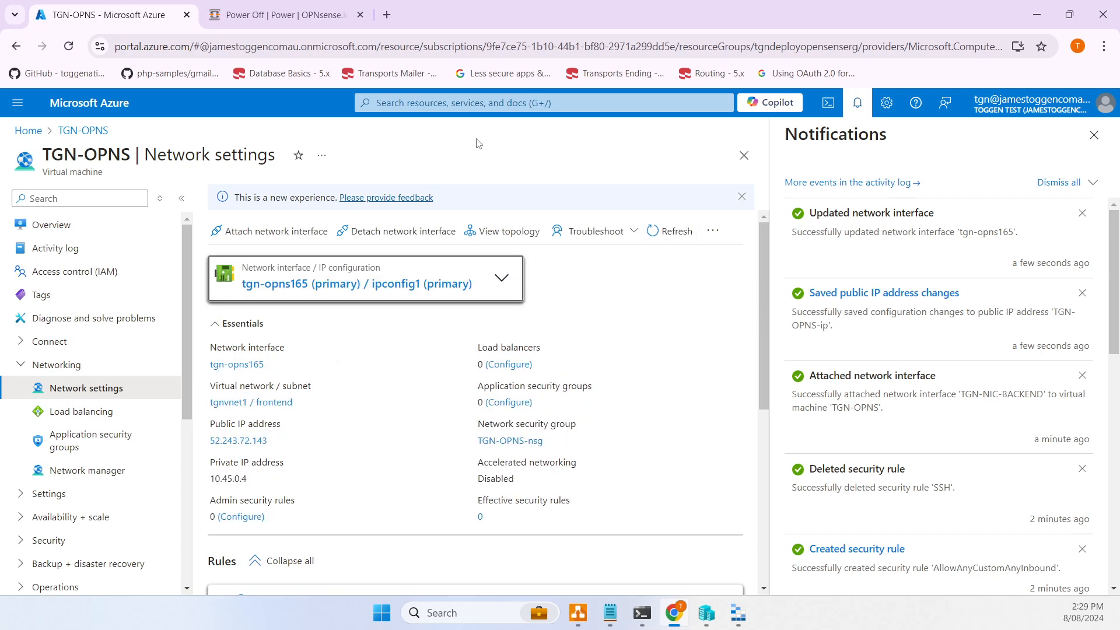
click(54, 220)
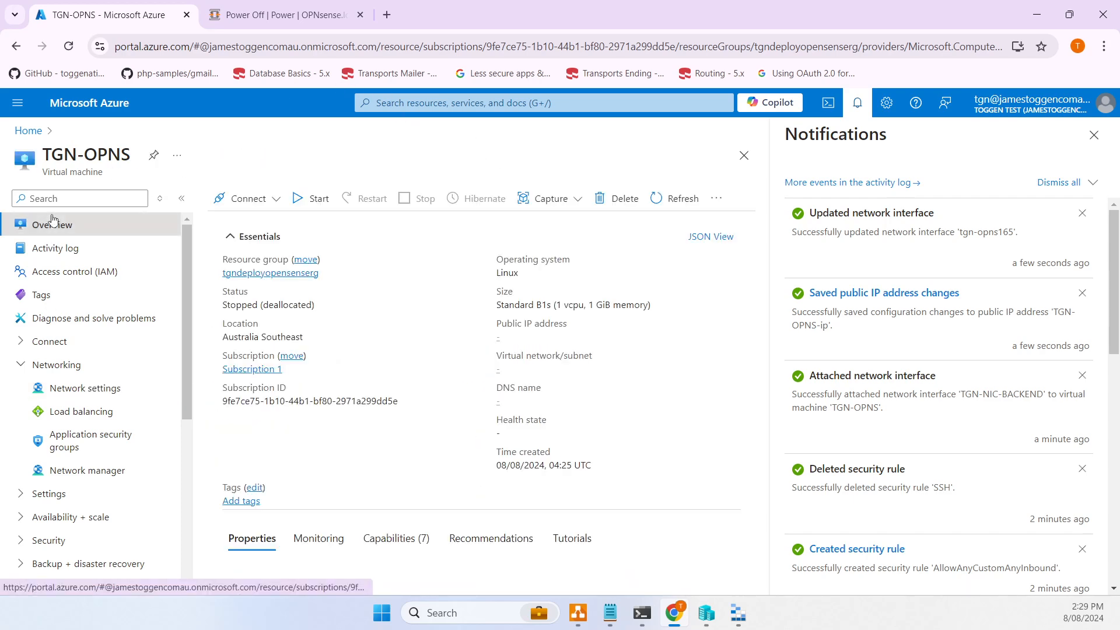
scroll(135, 341, down, 2)
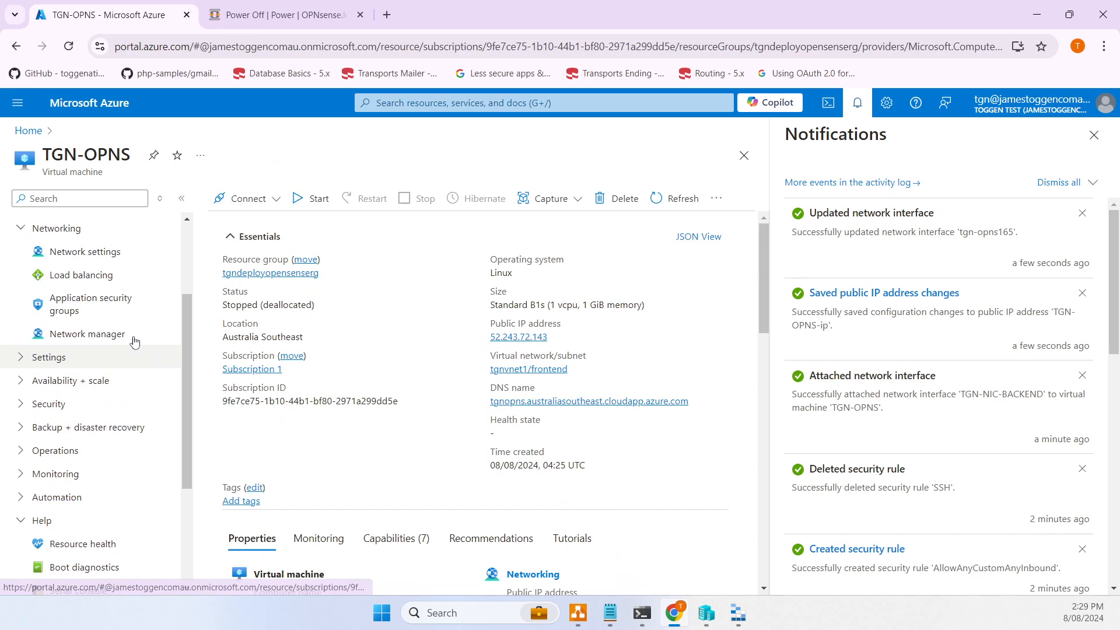
click(87, 252)
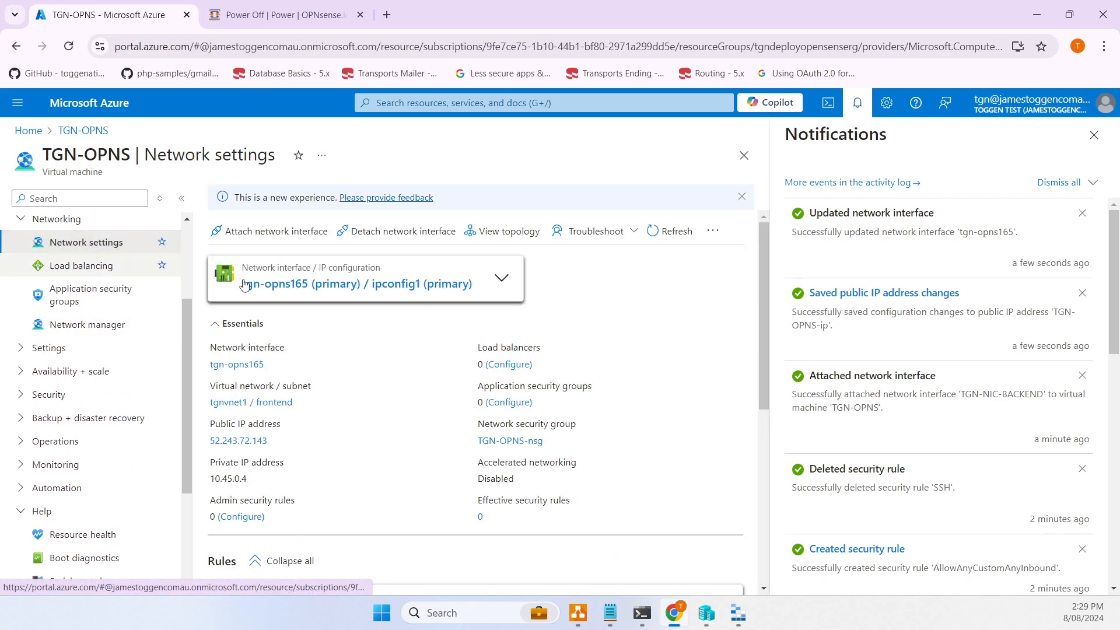
click(510, 279)
click(509, 279)
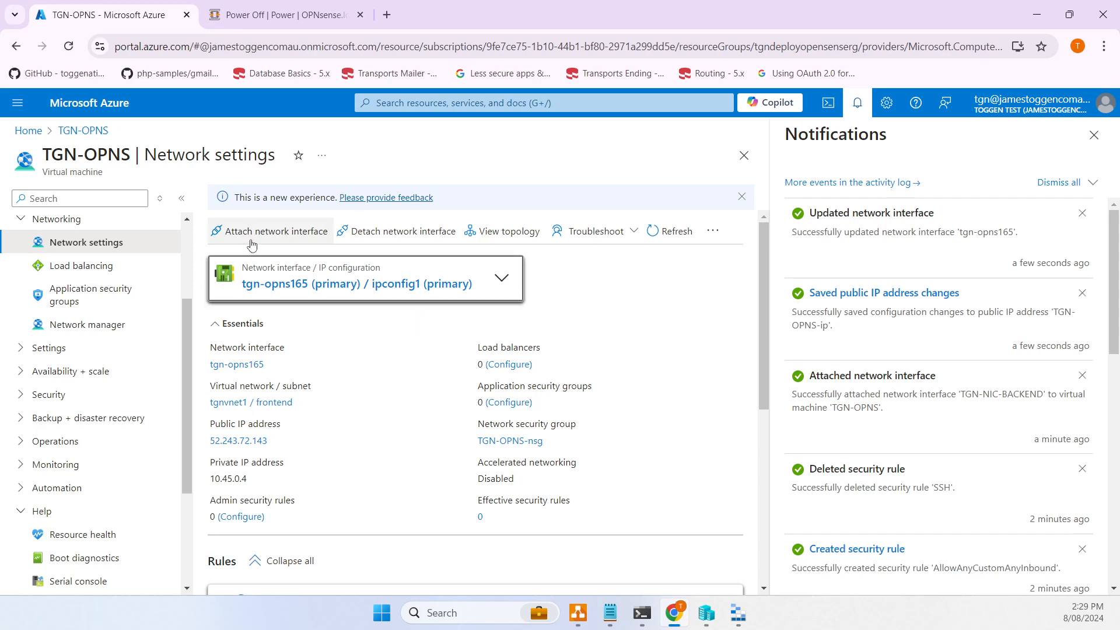
click(259, 232)
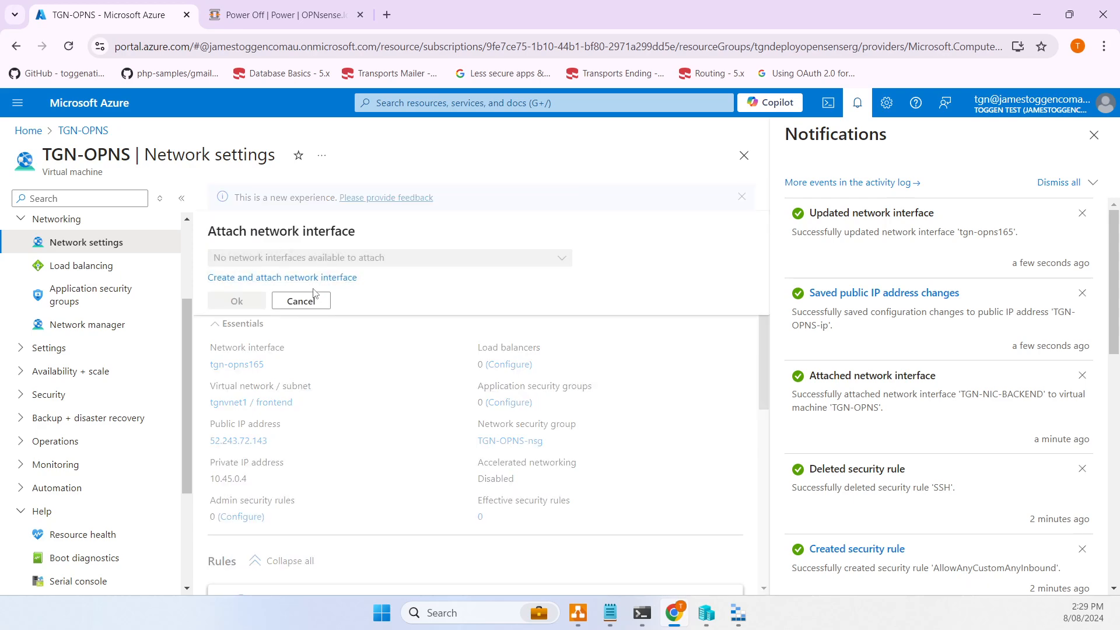
click(313, 299)
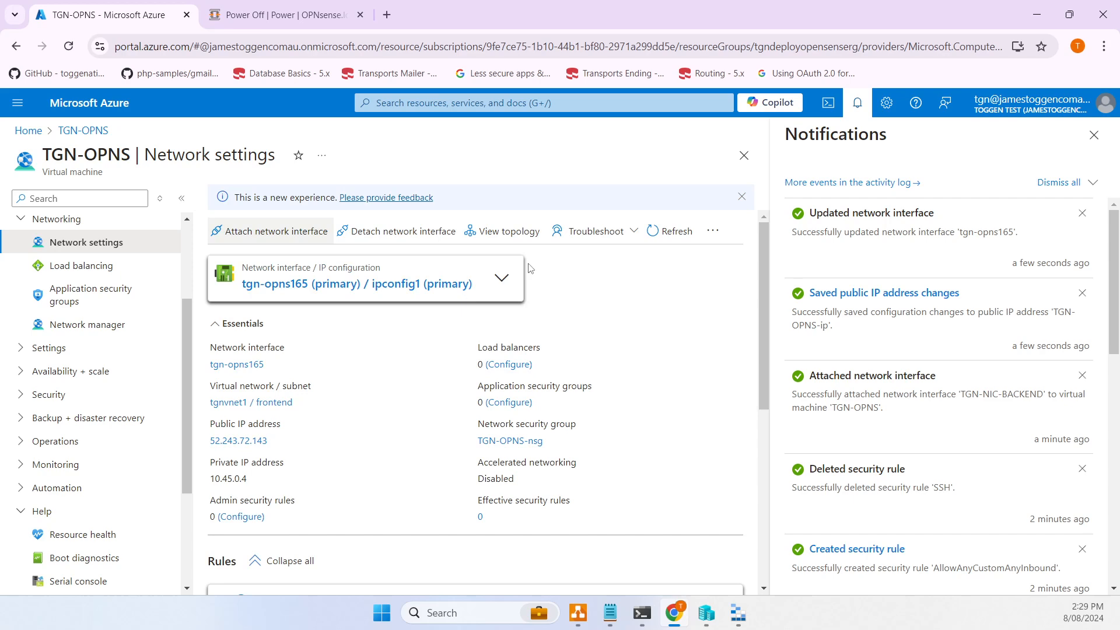
- View all network interfaces from Home, then reopen the TGN-OPNS overview
click(17, 131)
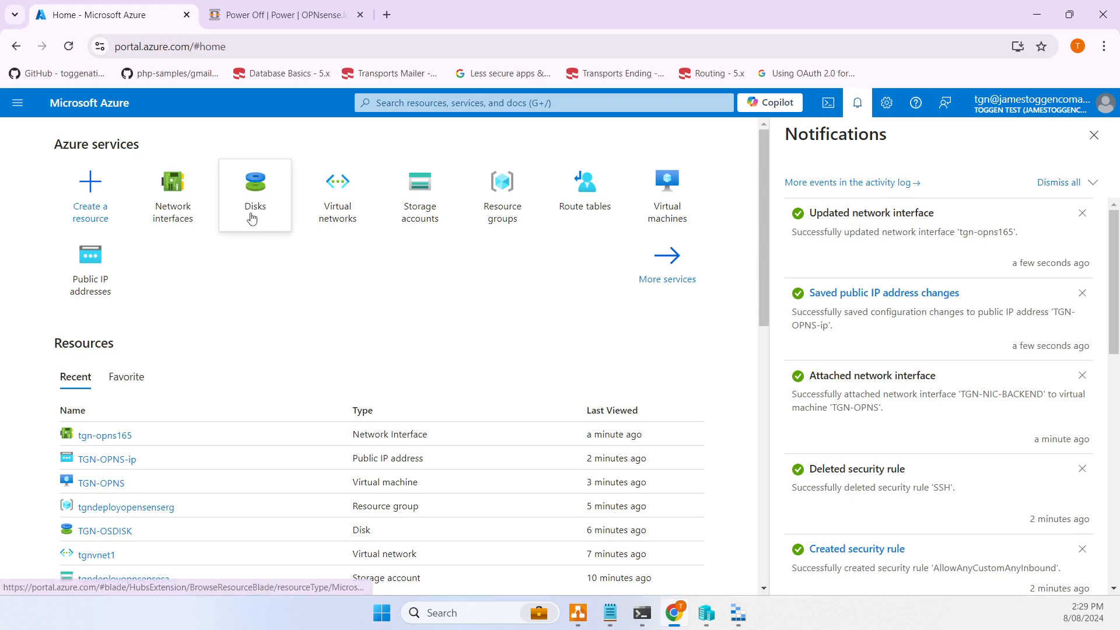
scroll(230, 403, down, 3)
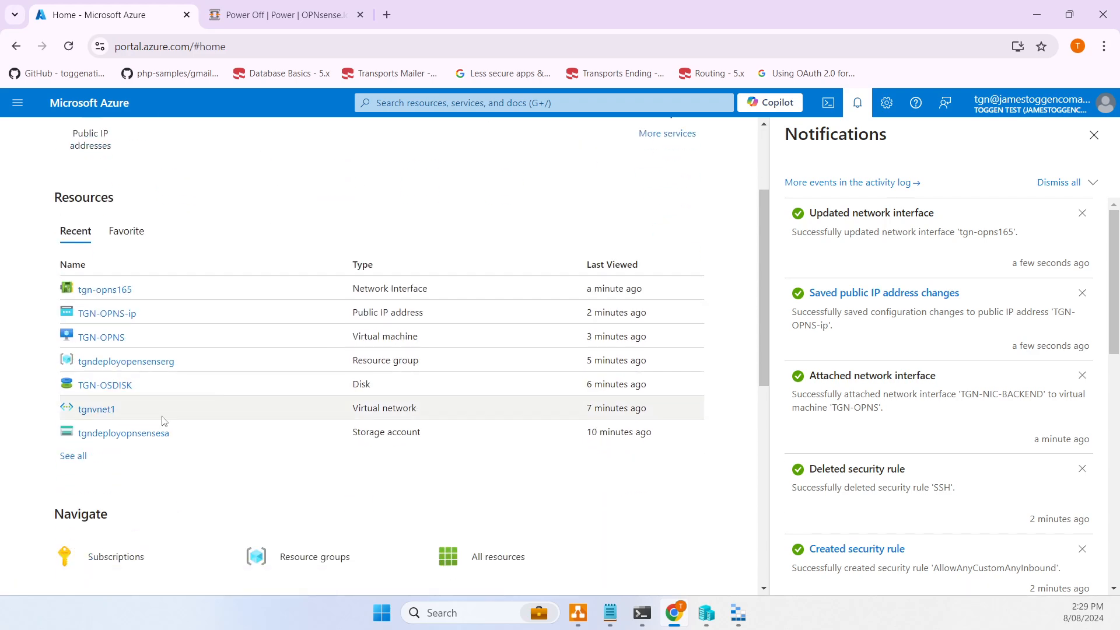
scroll(166, 384, up, 3)
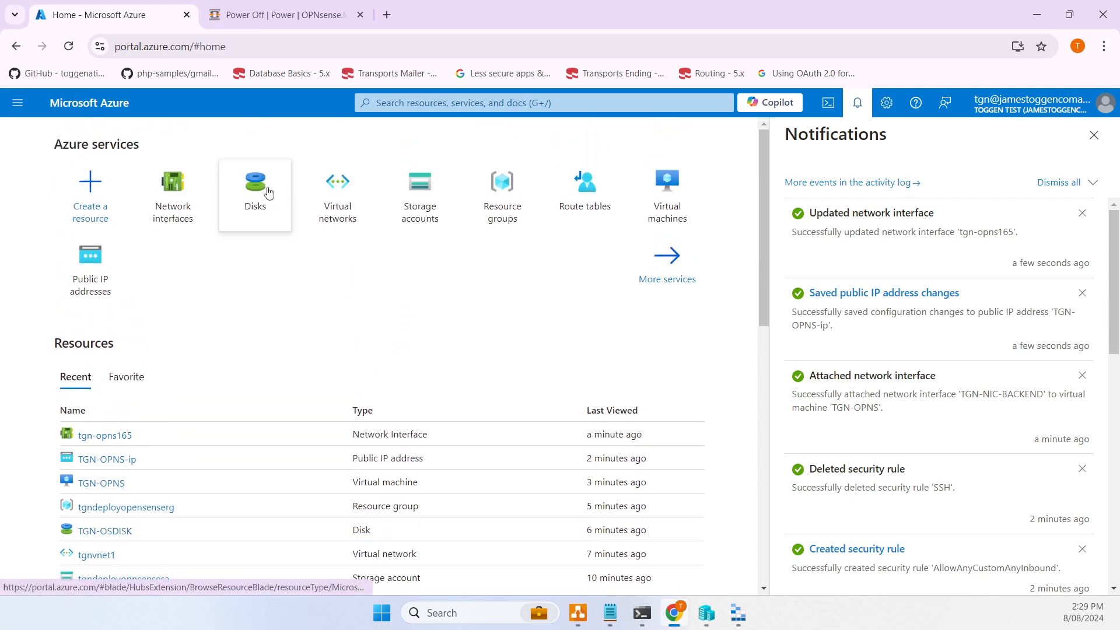
click(175, 188)
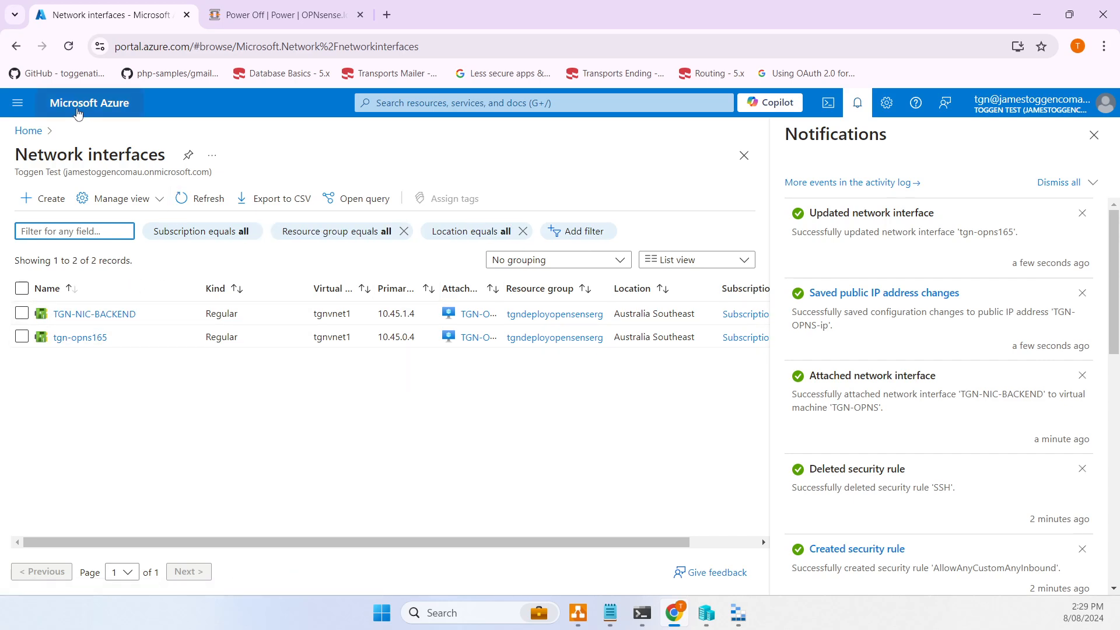
click(28, 130)
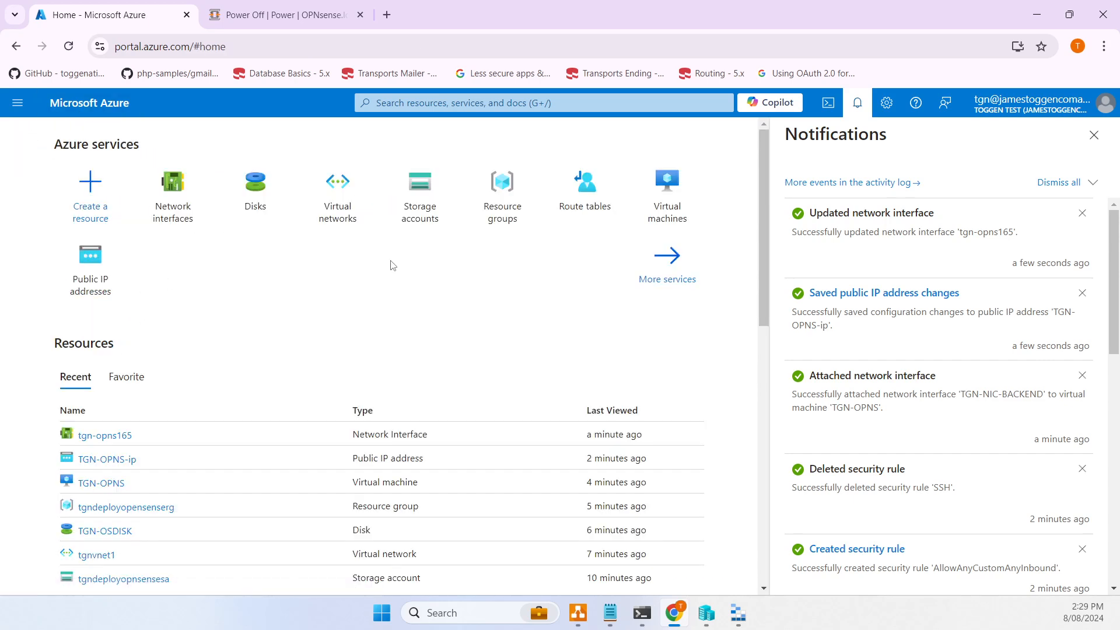
click(112, 485)
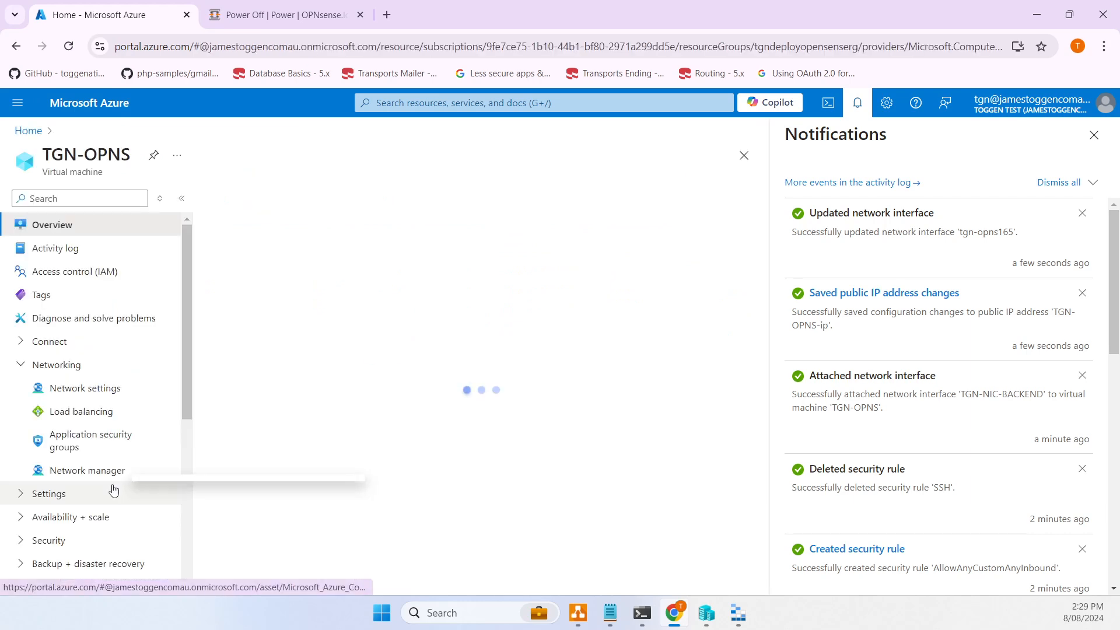
- Review the network interface dropdown in TGN-OPNS network settings
click(89, 388)
click(500, 276)
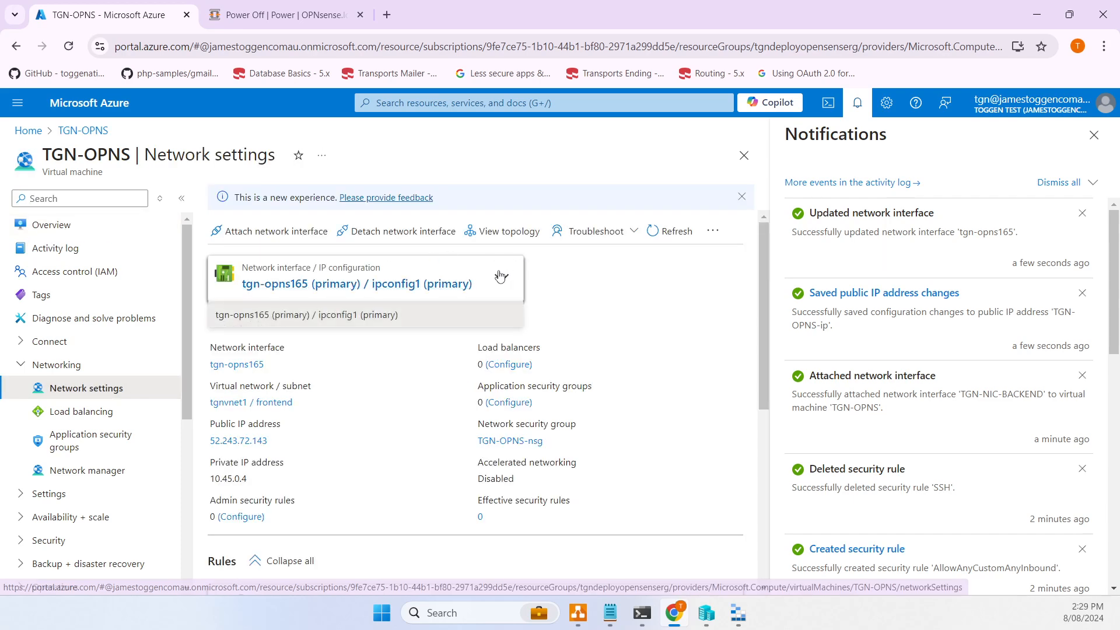
click(504, 275)
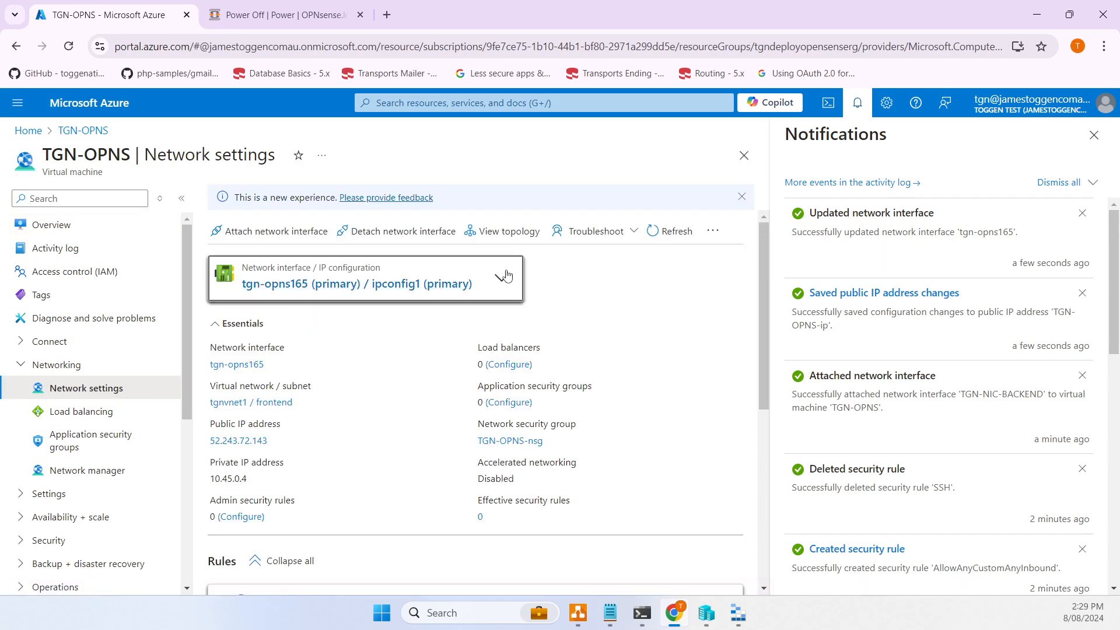
click(508, 276)
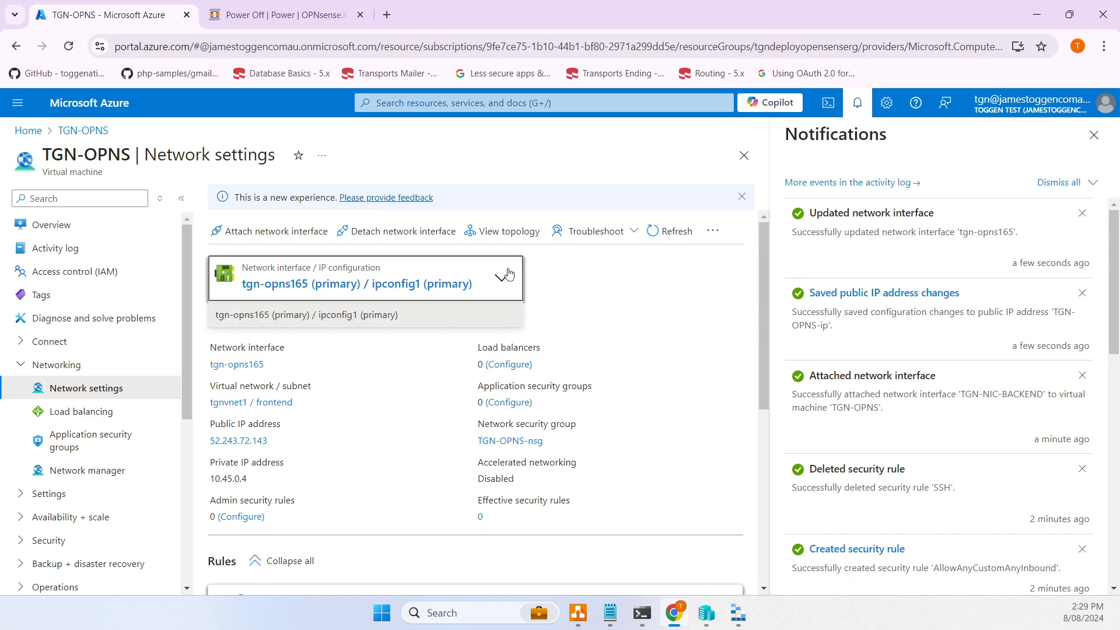
click(507, 275)
click(508, 275)
scroll(509, 273, down, 3)
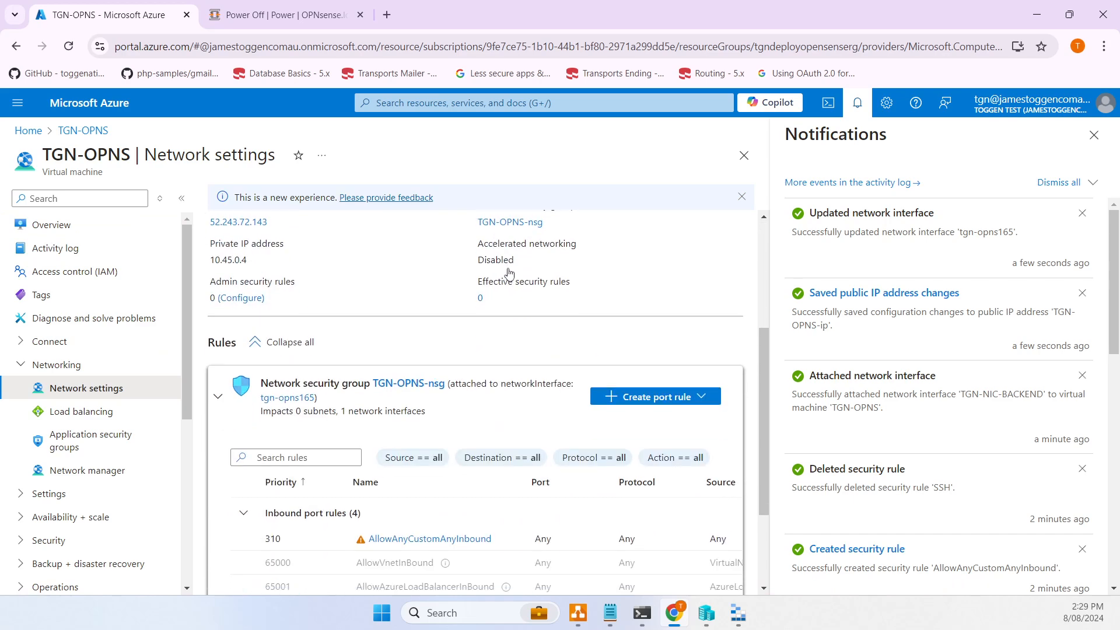
scroll(509, 272, down, 2)
scroll(509, 269, up, 5)
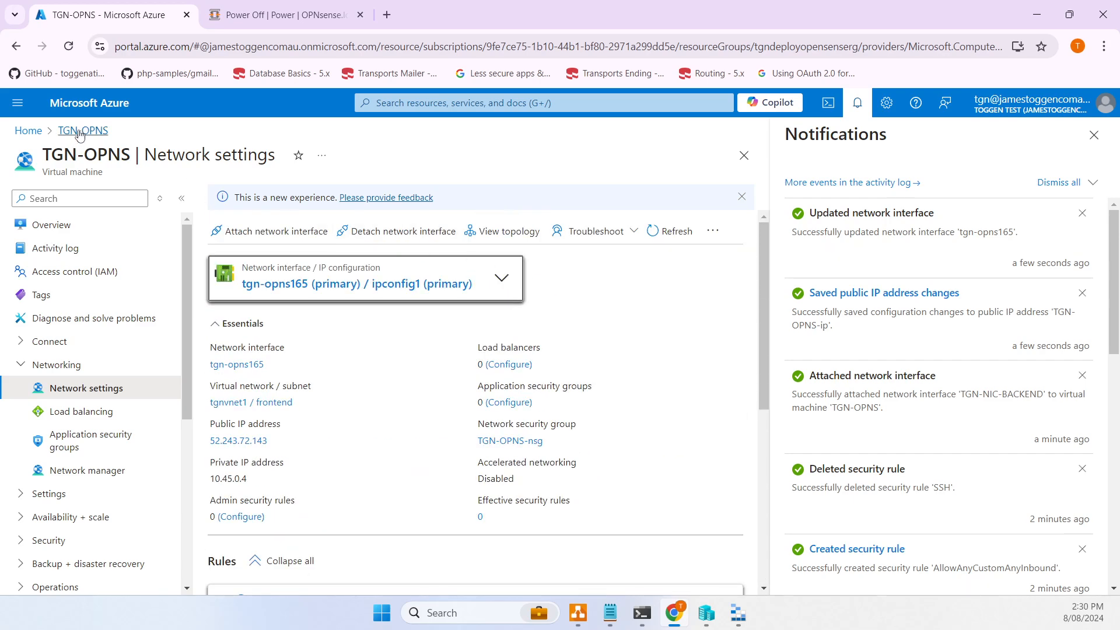
- Cancel Attach network interface, then show all network interfaces from Home
click(272, 234)
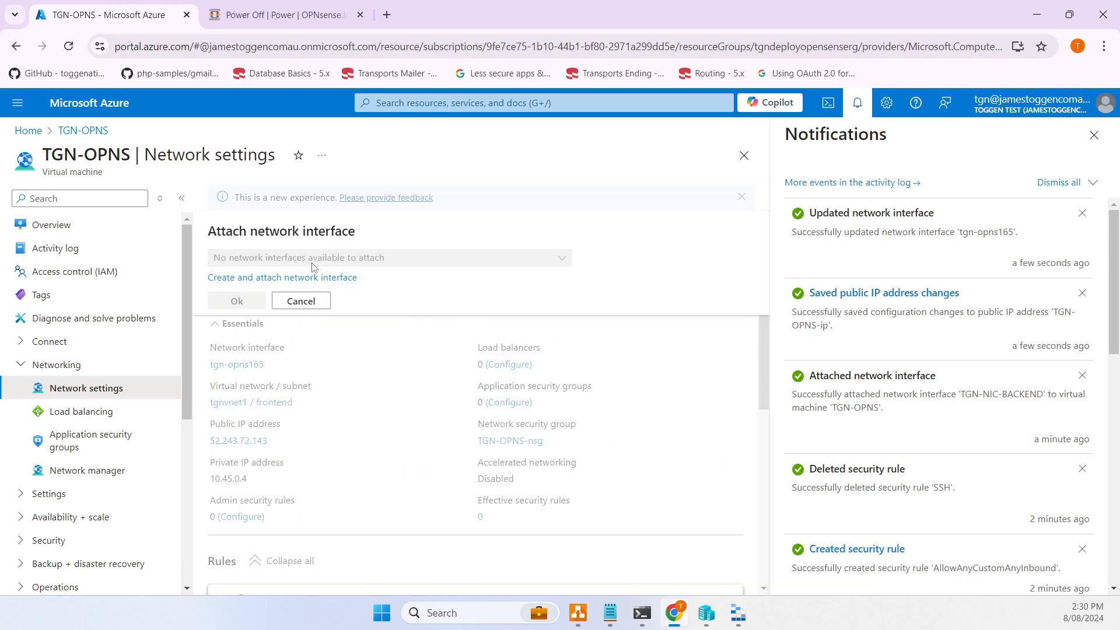
click(308, 301)
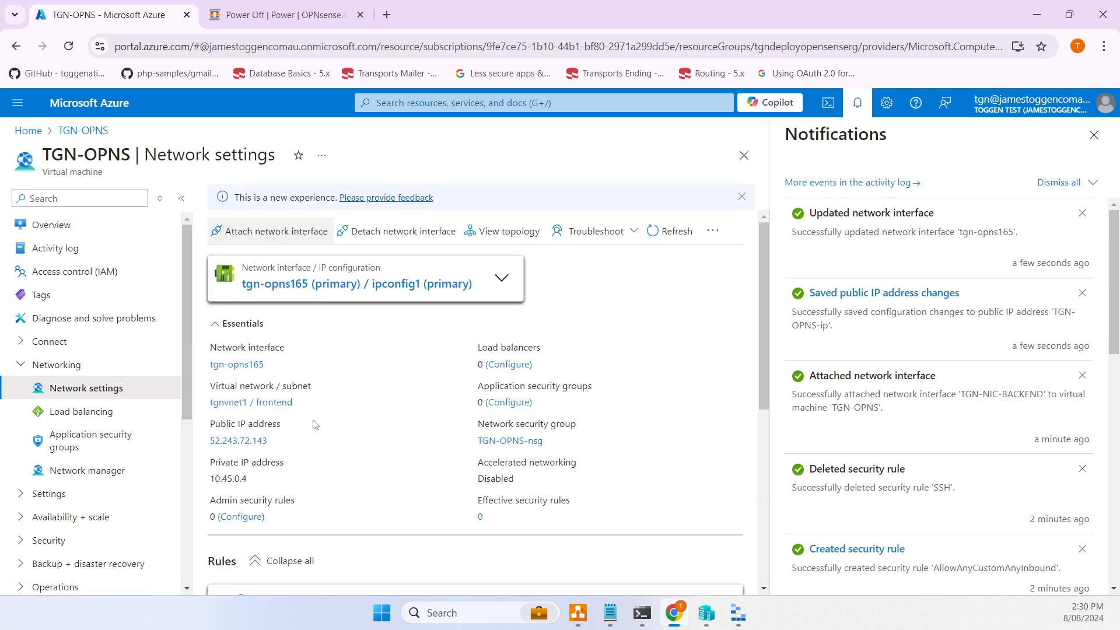
scroll(372, 382, down, 1)
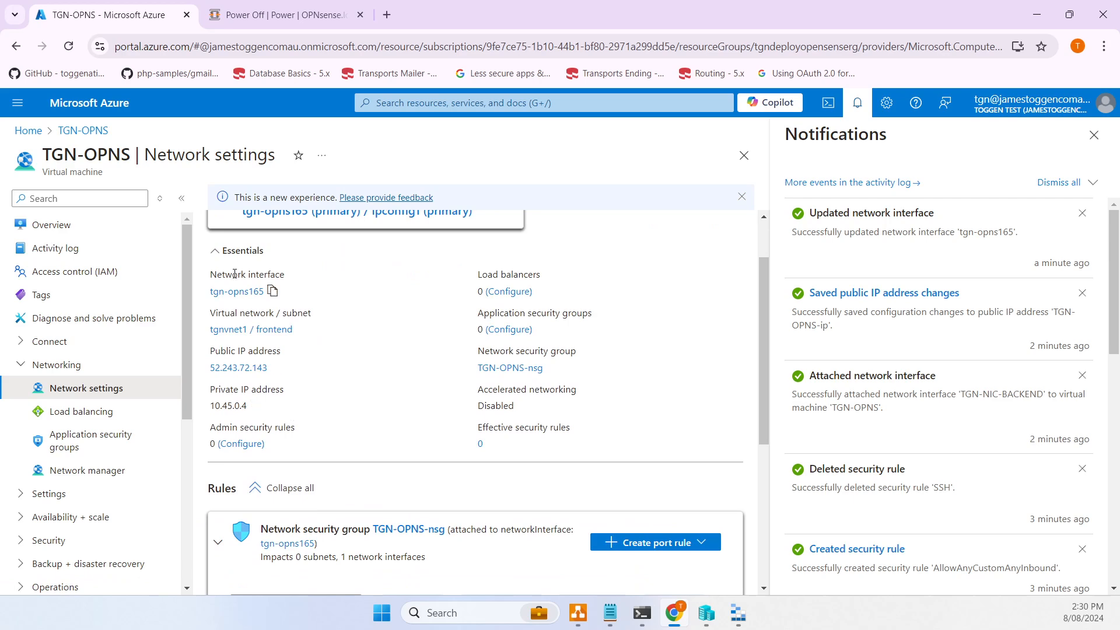
click(28, 131)
click(180, 187)
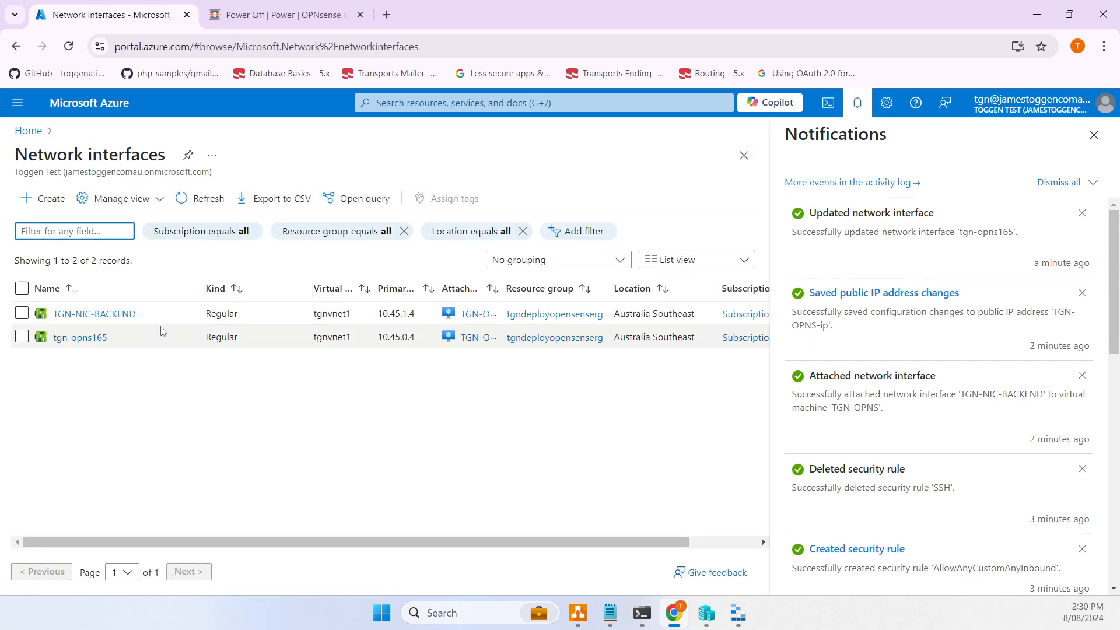
- Enable IP forwarding in TGN-NIC-BACKEND's IP configurations
click(125, 315)
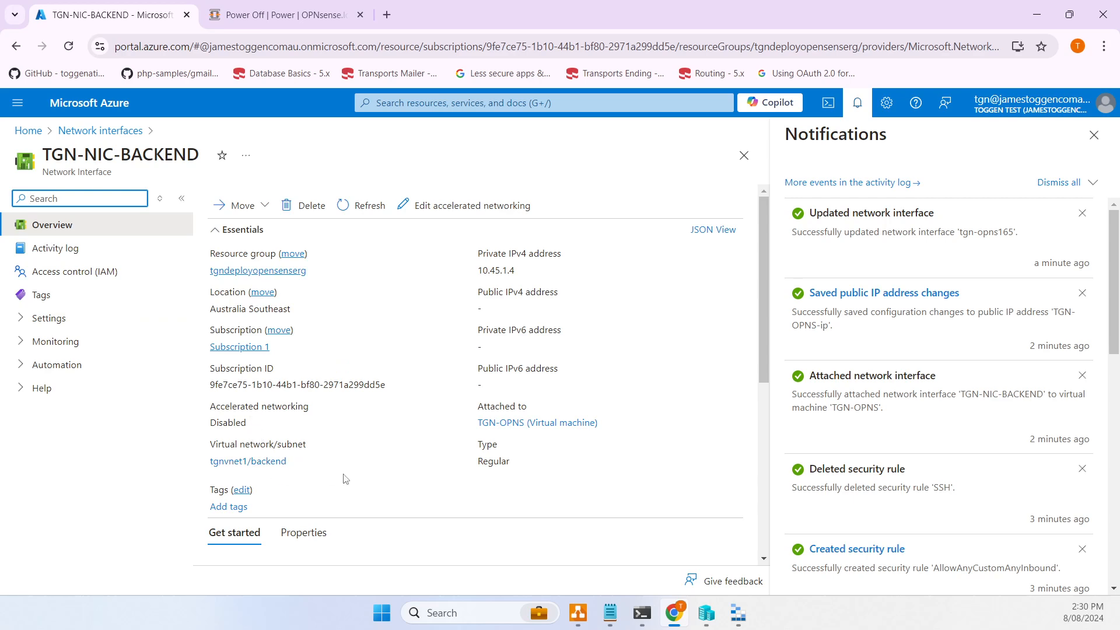
scroll(352, 473, down, 1)
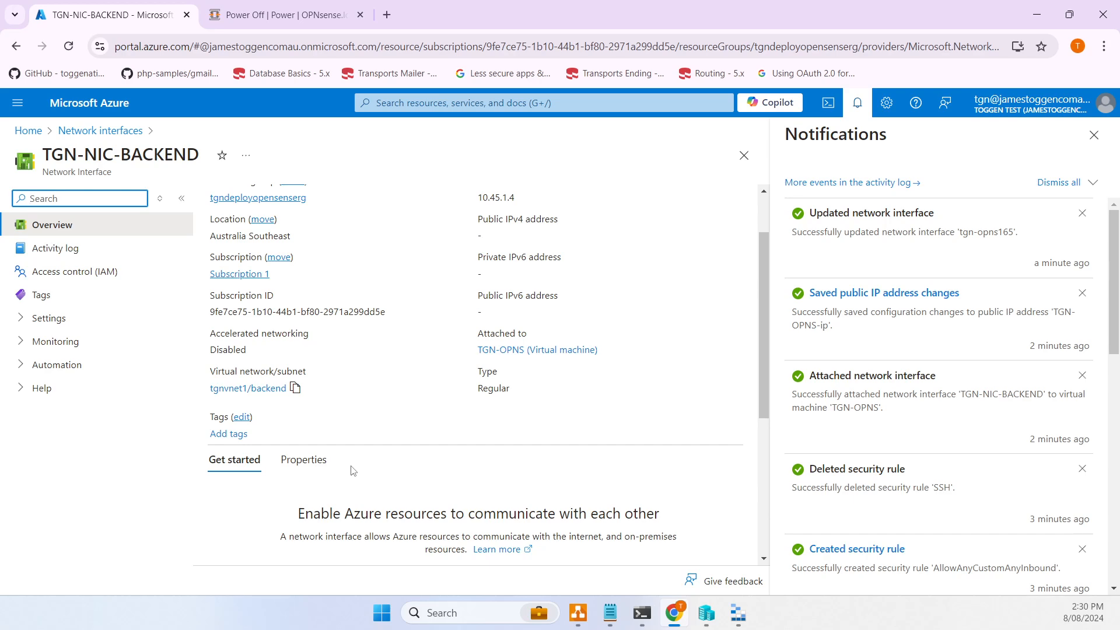
scroll(352, 472, down, 1)
scroll(291, 408, up, 2)
click(49, 317)
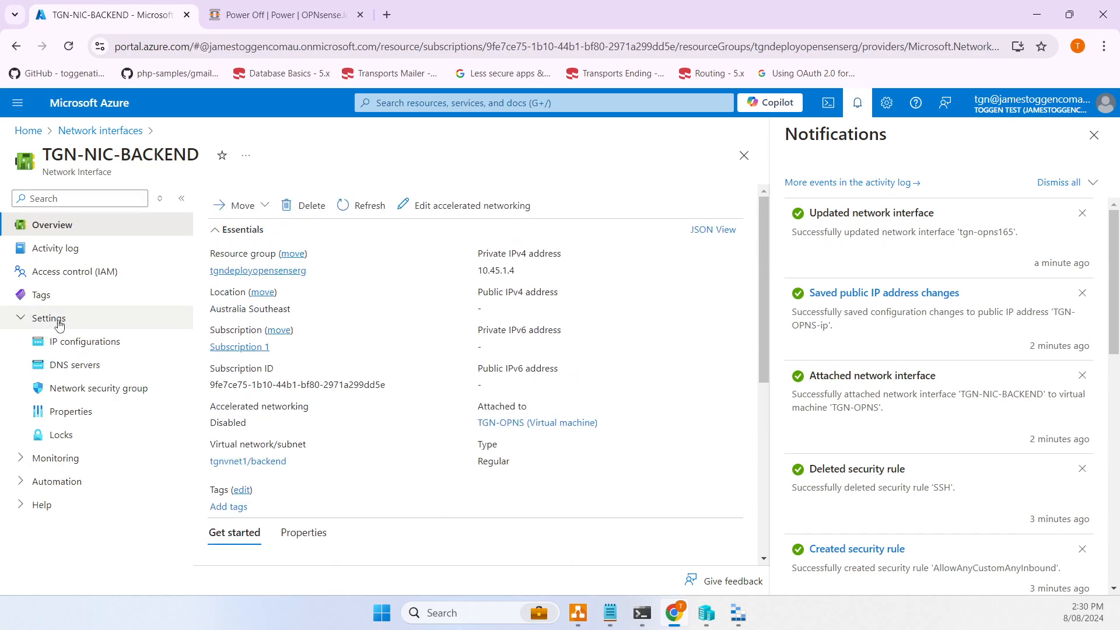
click(97, 343)
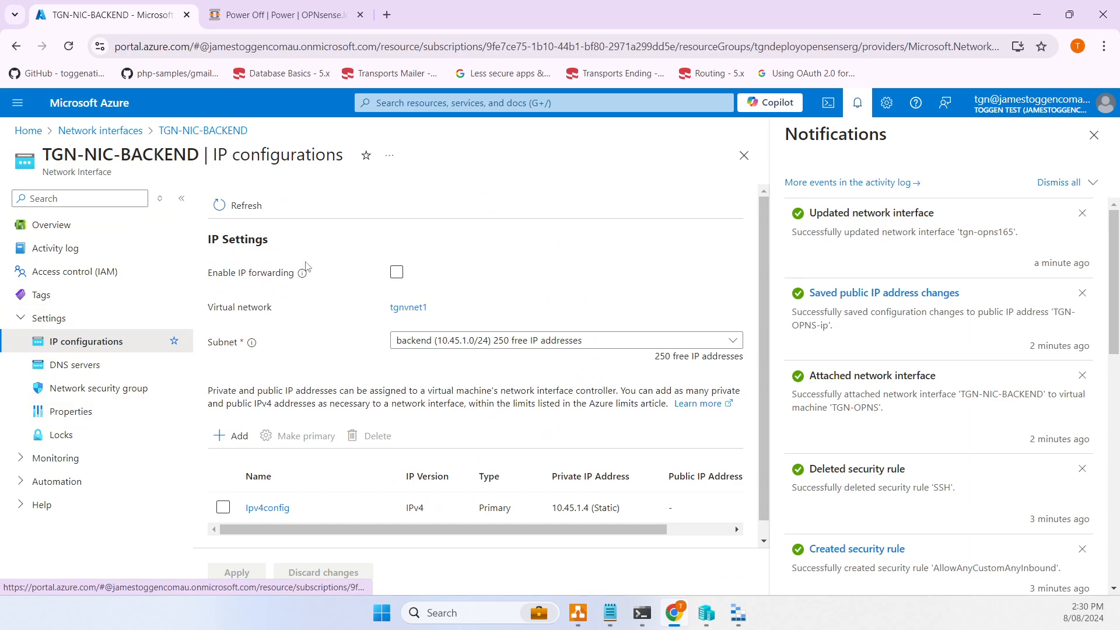
click(397, 272)
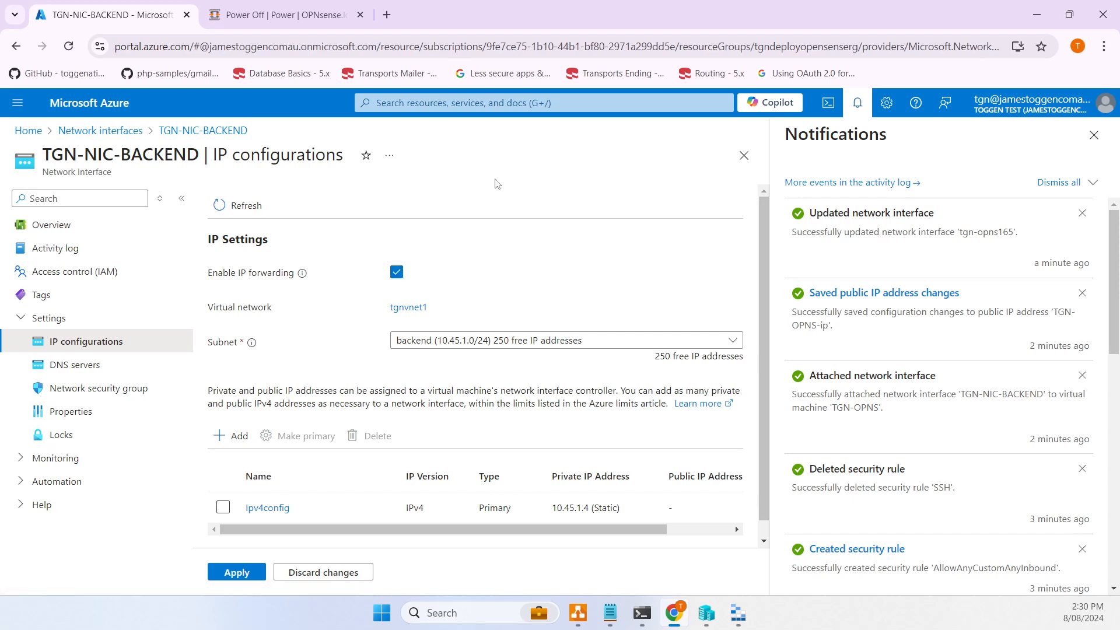
- Keep the Subnet dropdown set to backend
scroll(570, 297, down, 1)
scroll(570, 298, up, 1)
click(707, 345)
click(709, 348)
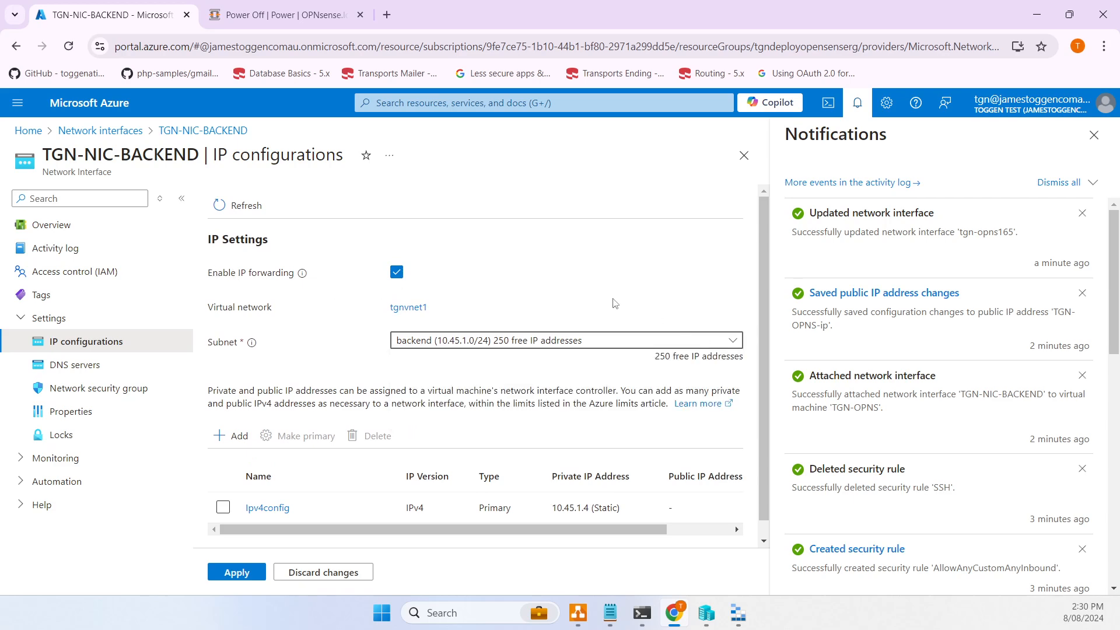
scroll(622, 285, down, 1)
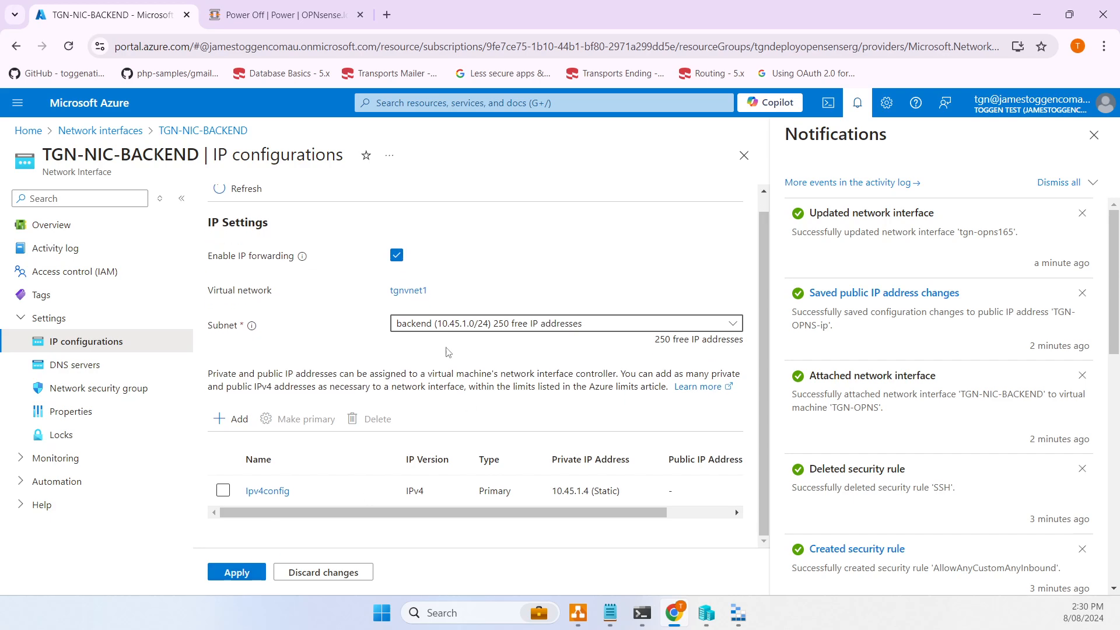
- Move the Azure box and Ubuntu computer lower in the draw.io diagram, then return to Chrome
click(578, 613)
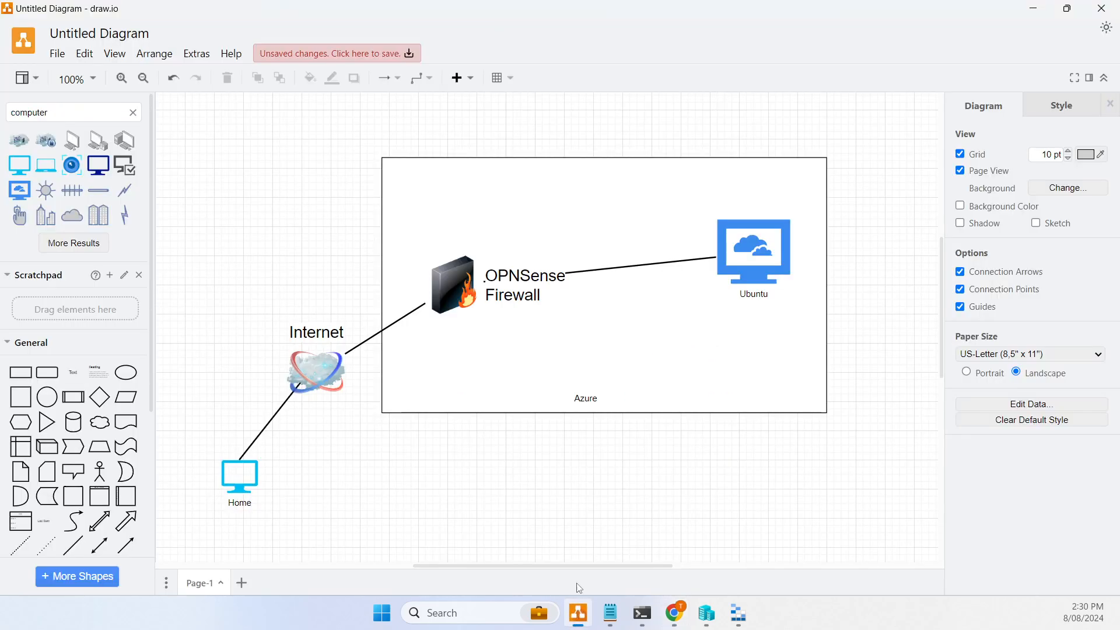
drag(749, 255, 754, 339)
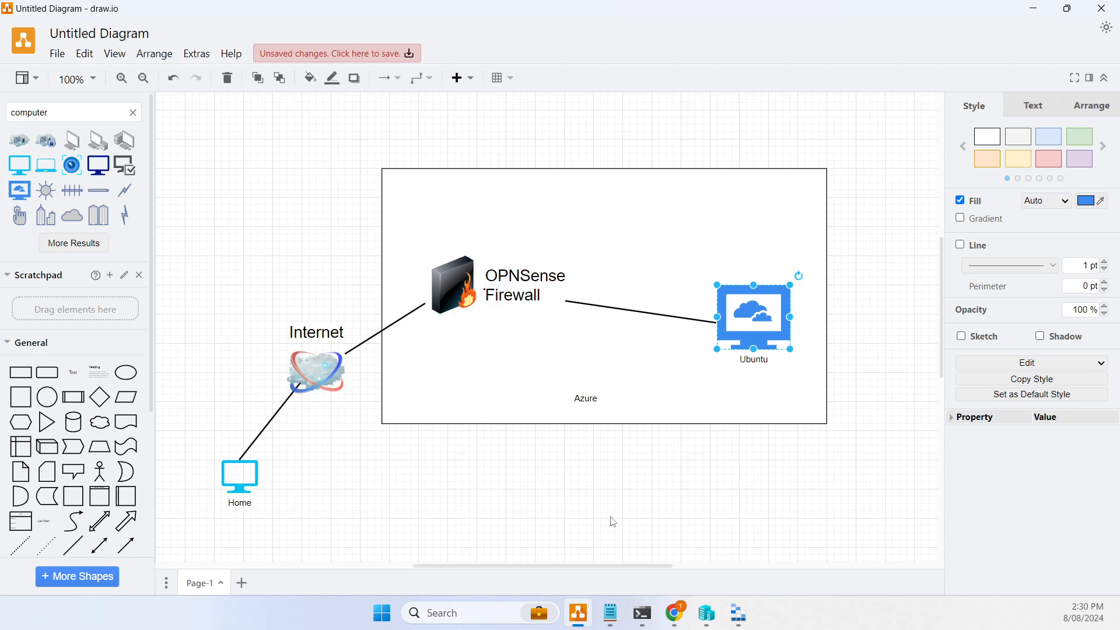
click(679, 620)
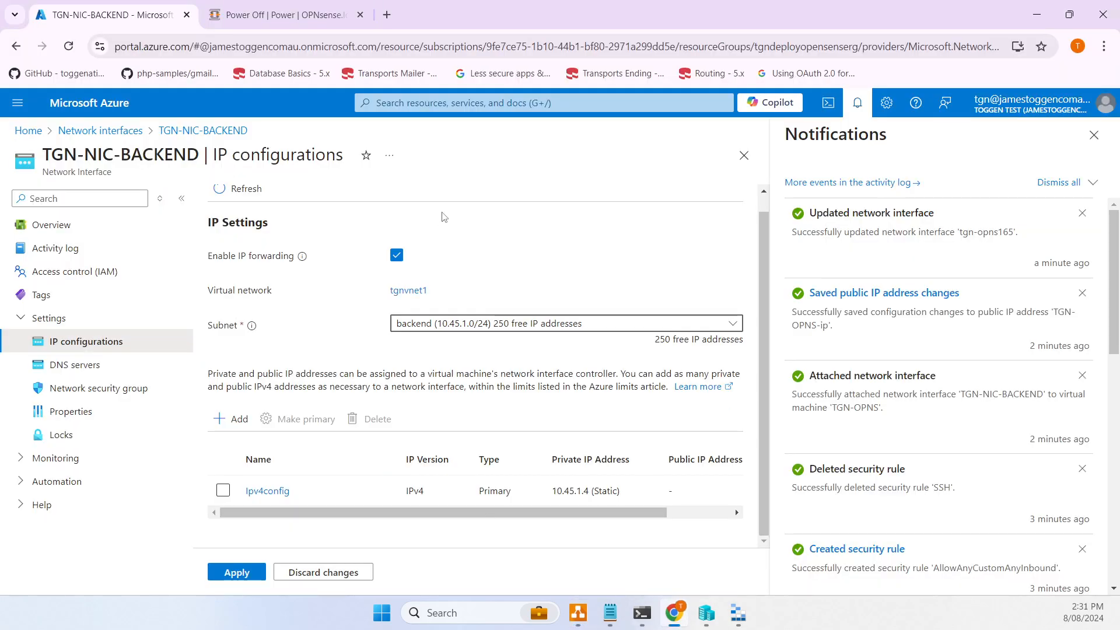
- Save IP forwarding on TGN-NIC-BACKEND and review its properties and DNS server settings
click(237, 572)
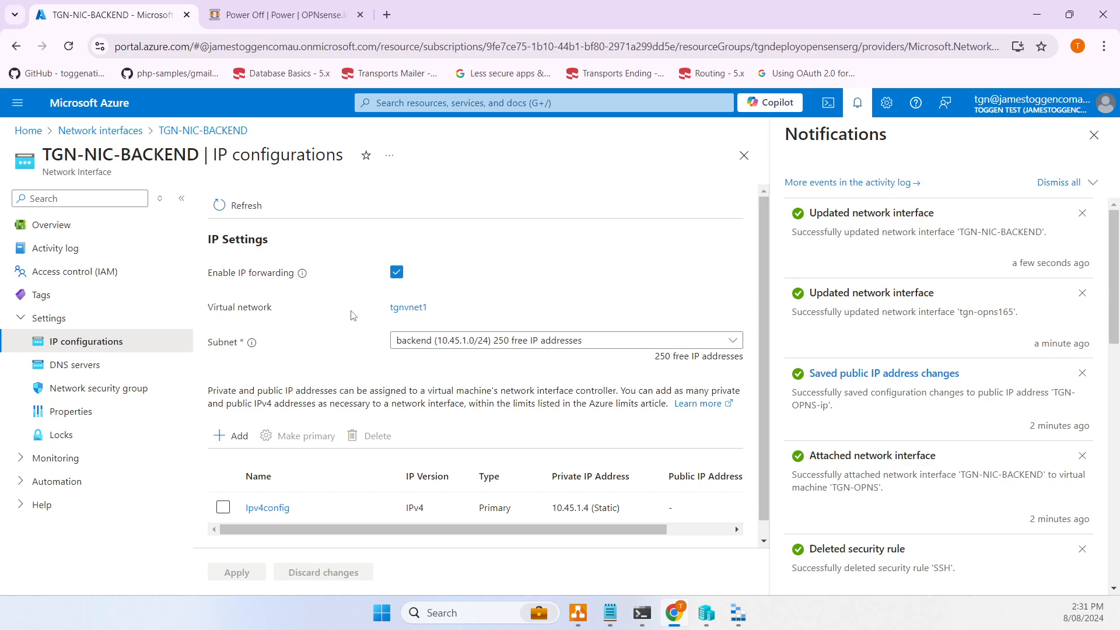
click(70, 416)
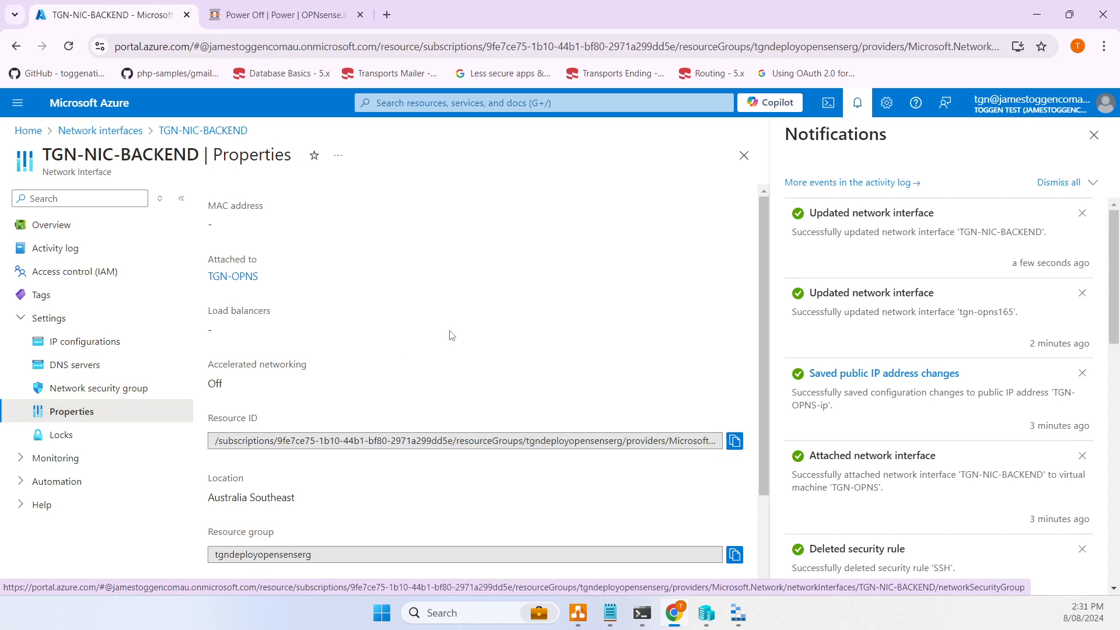
scroll(451, 334, down, 2)
scroll(451, 334, up, 2)
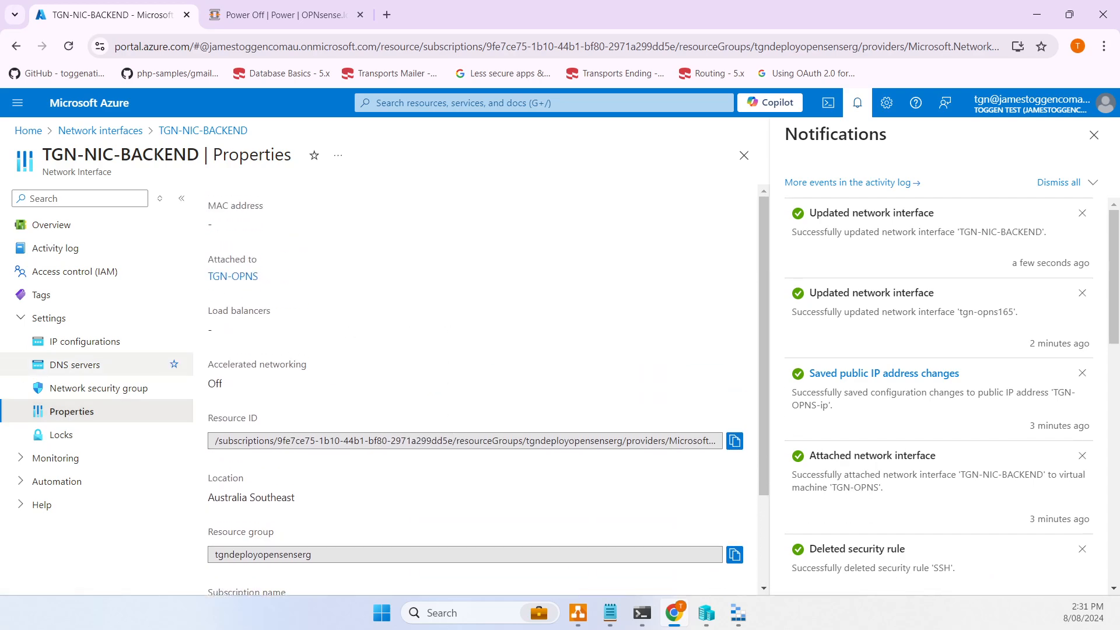
click(80, 363)
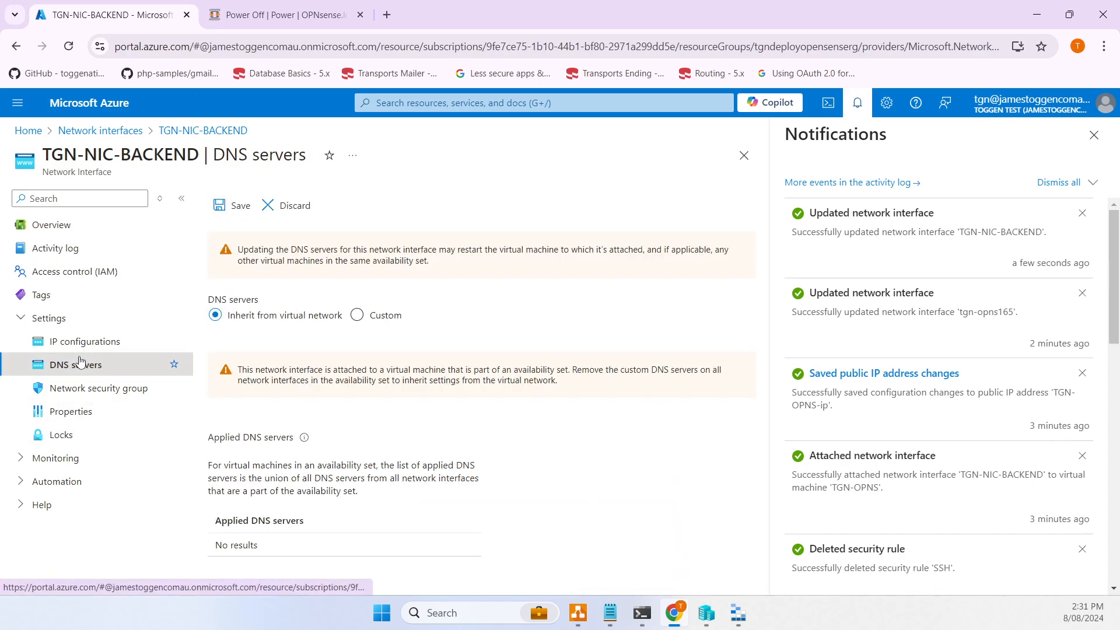
- Open the TGN-OPNS virtual machine's network settings from the Home page's recent resources
click(28, 130)
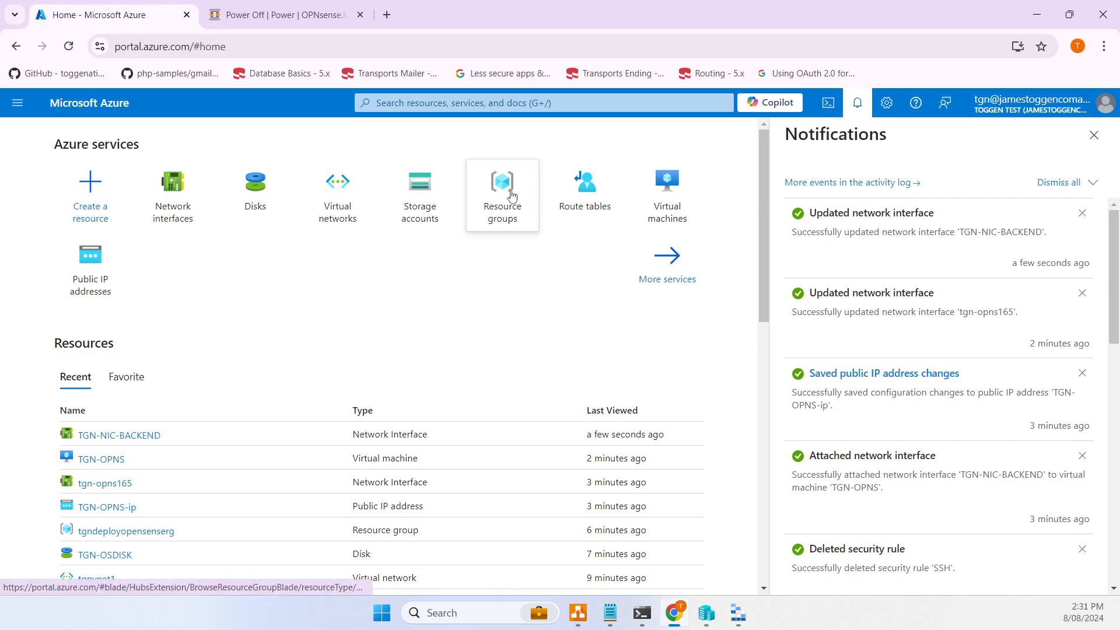
click(113, 460)
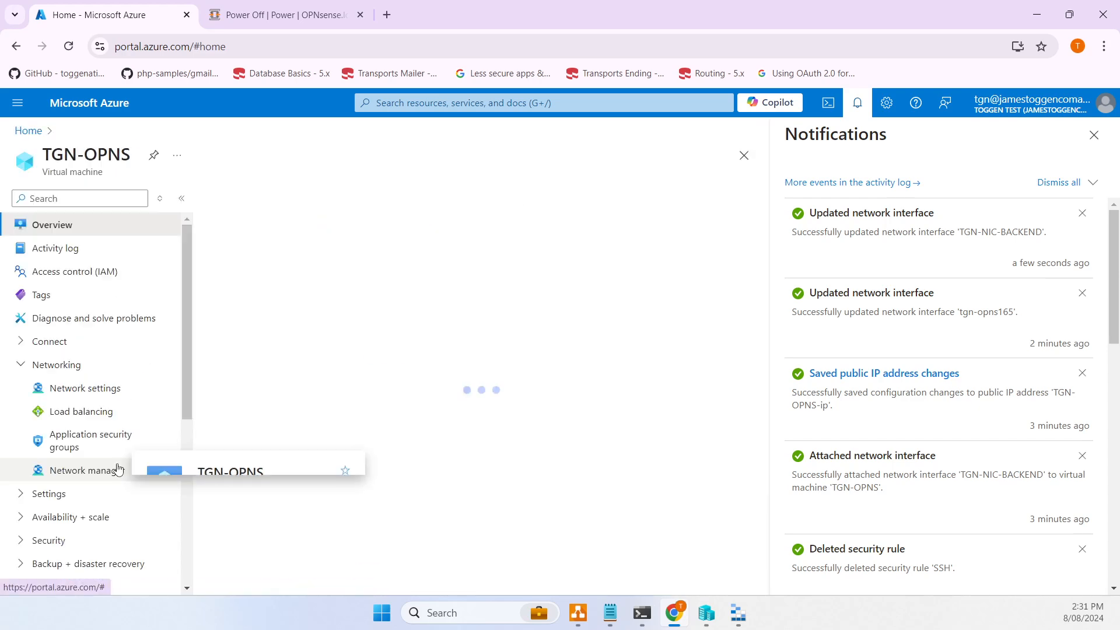
click(101, 394)
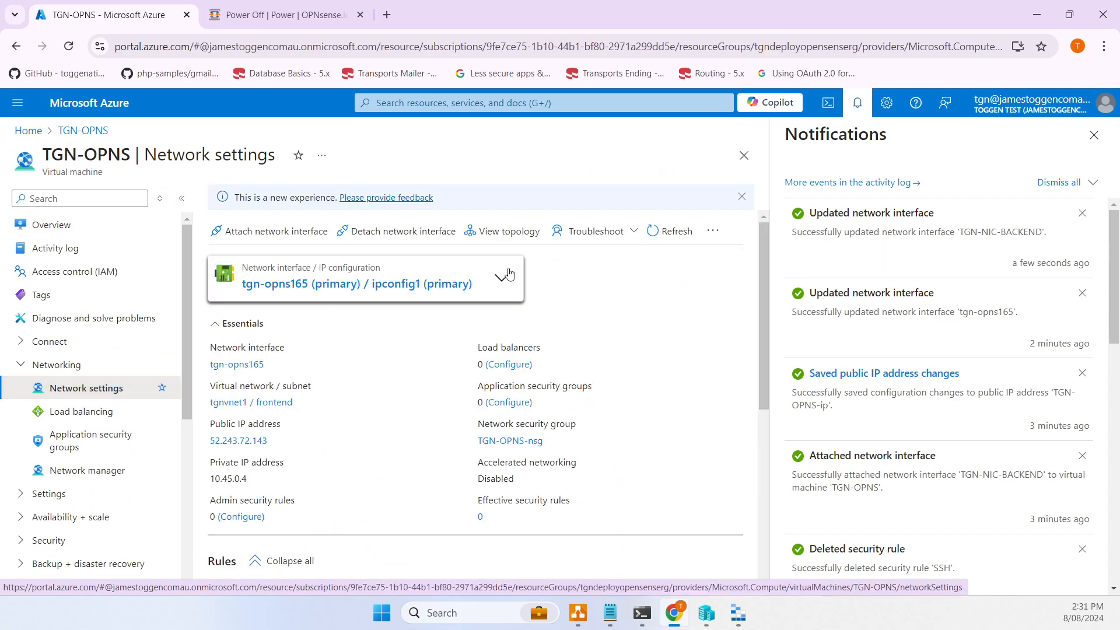
- Try attaching another interface, cancel, then reach TGN-OPNS network settings via Network interfaces
click(260, 231)
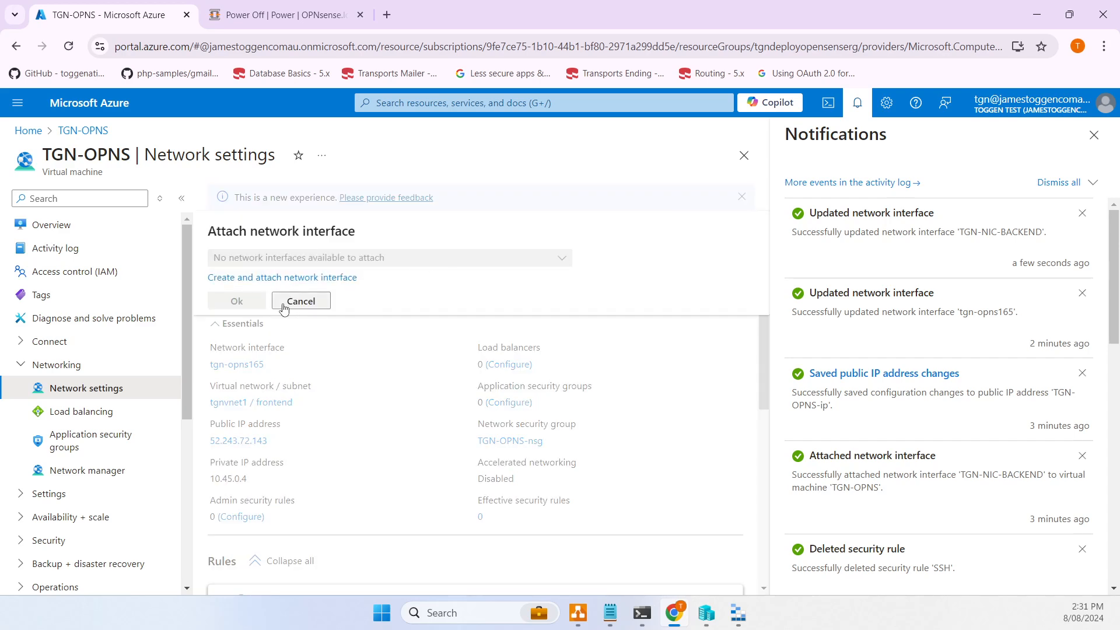
click(299, 301)
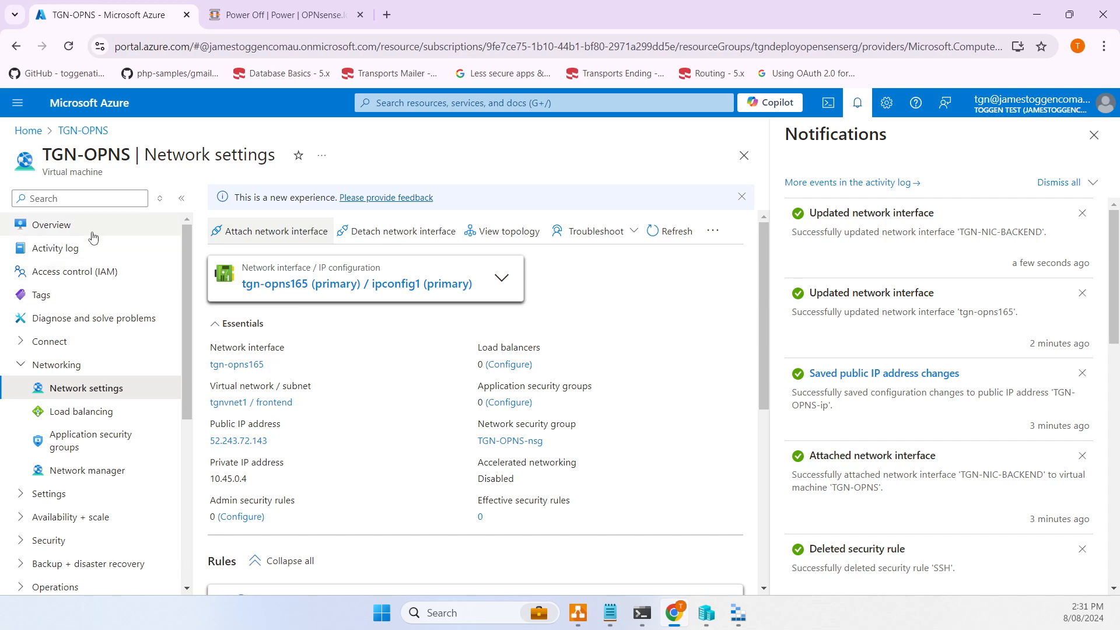
click(28, 133)
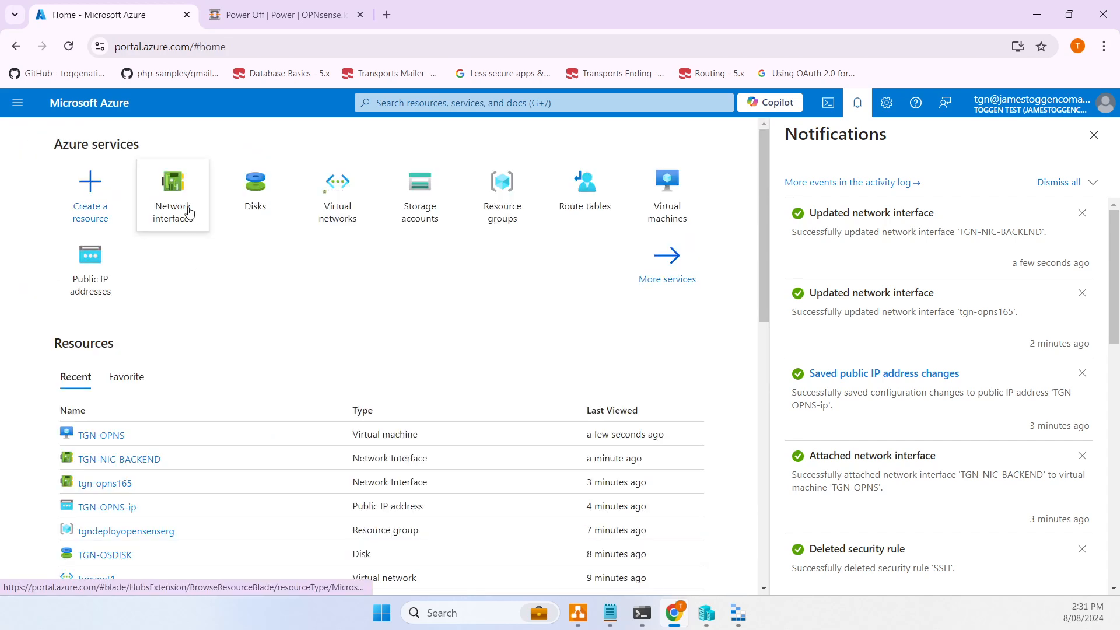
click(174, 186)
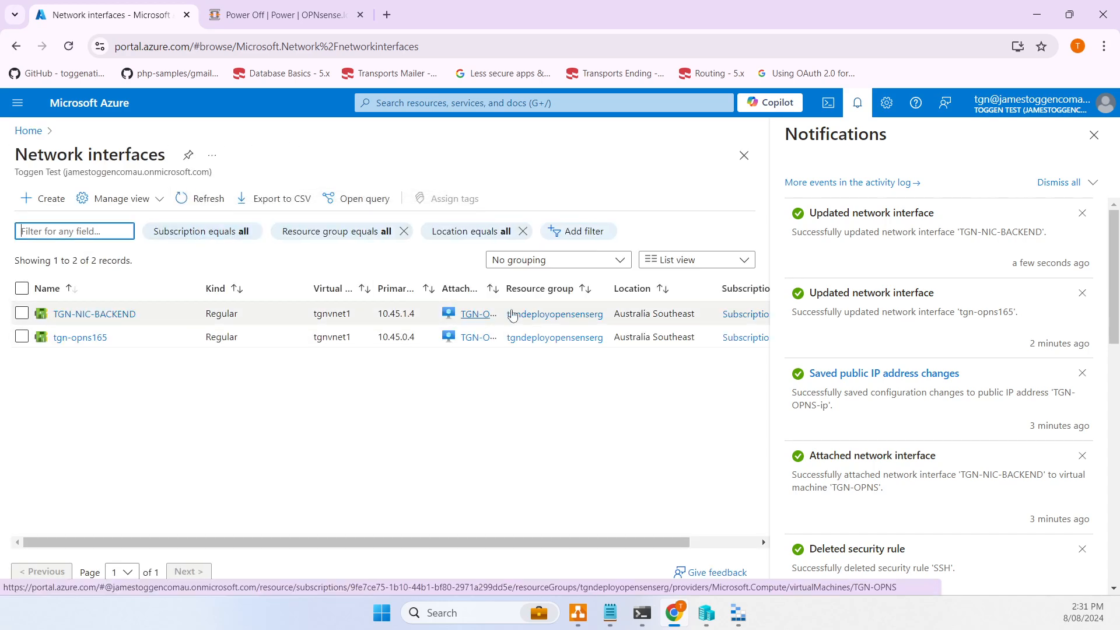
click(476, 315)
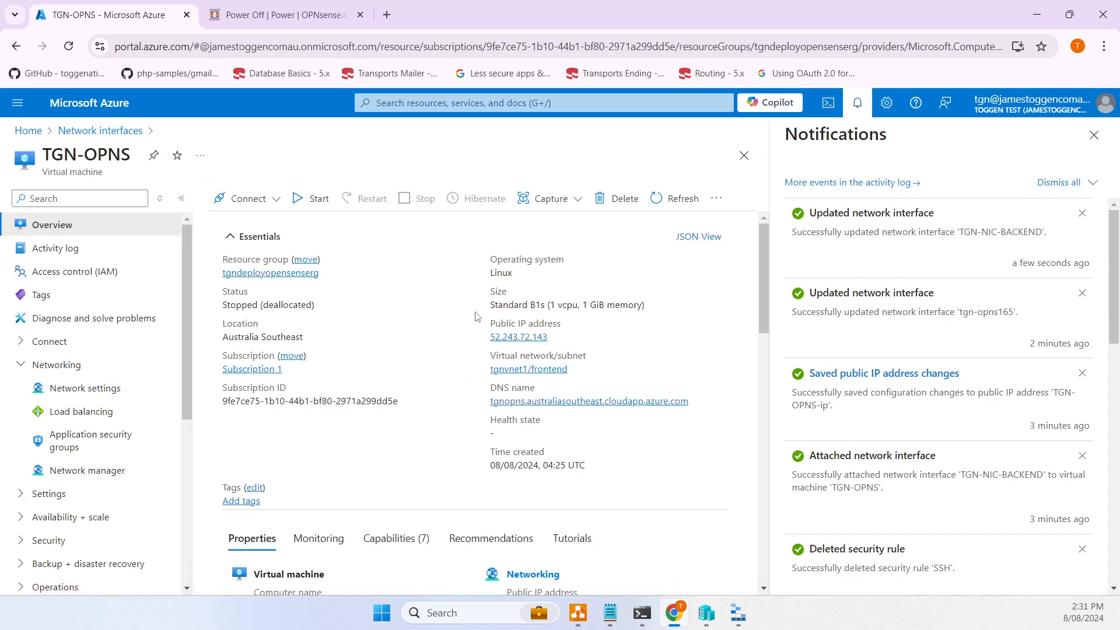
click(97, 394)
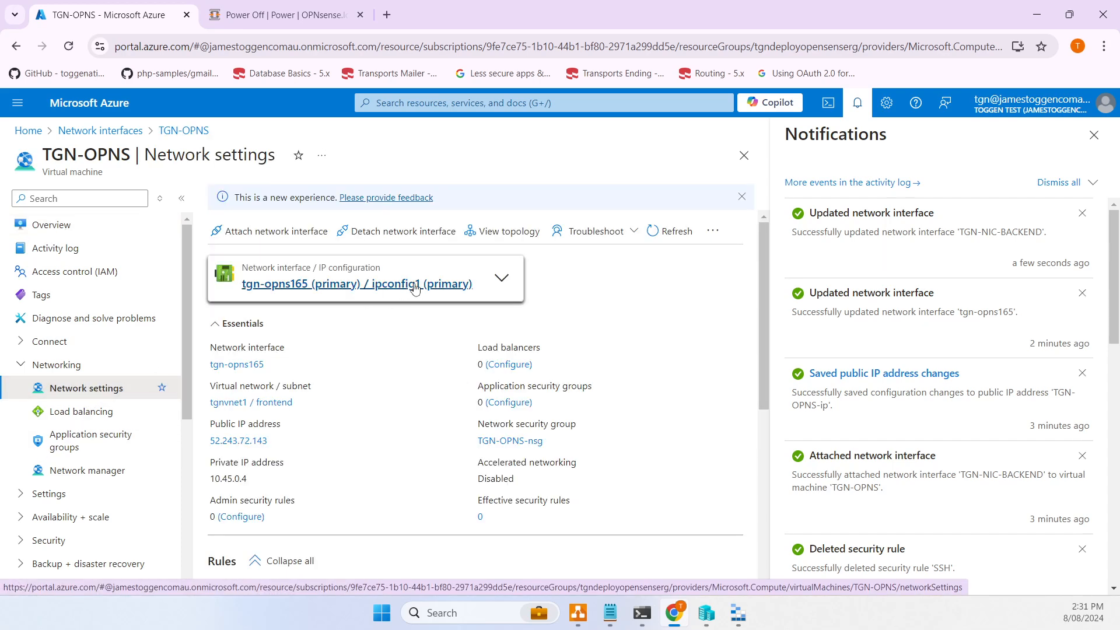
- Inspect TGN-NIC-BACKEND's details on the TGN-OPNS network settings page
click(503, 278)
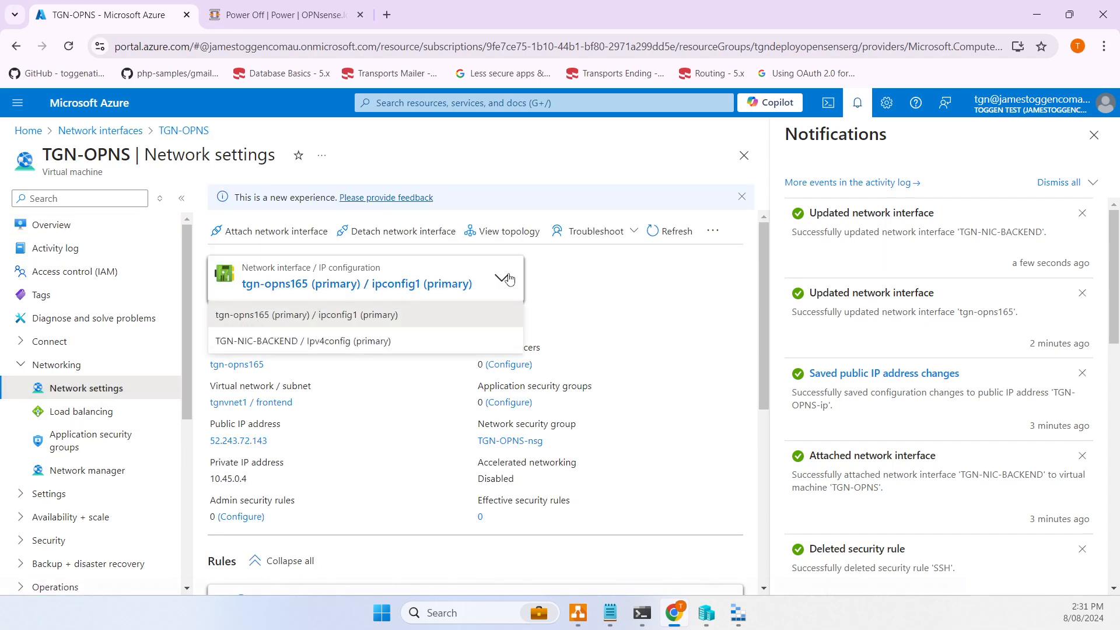
click(361, 342)
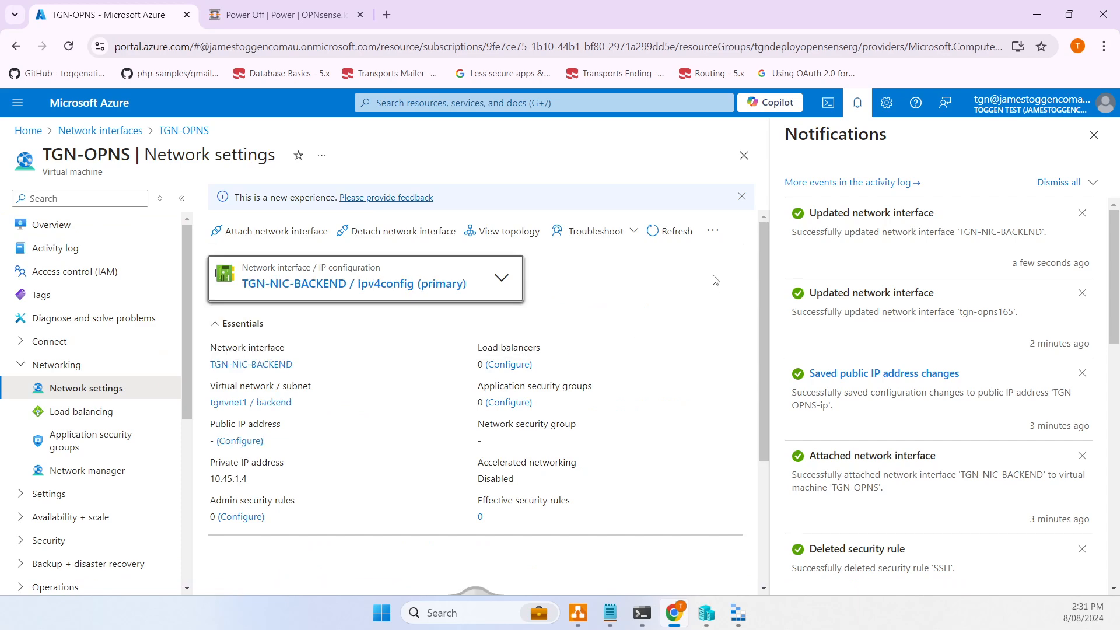
click(1094, 134)
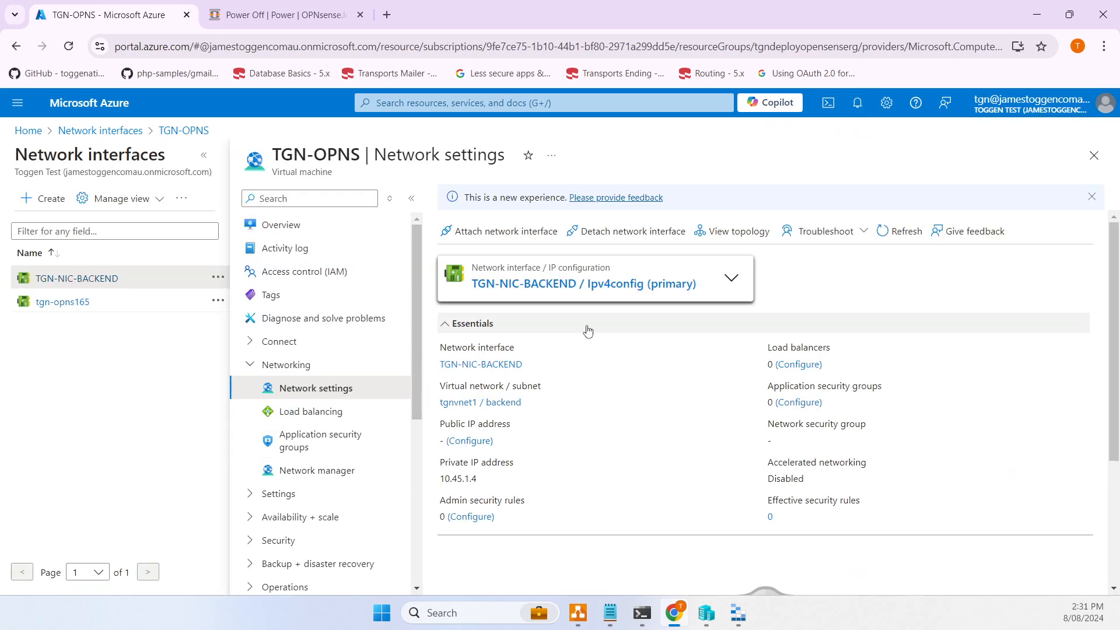
scroll(607, 362, down, 5)
scroll(601, 355, up, 5)
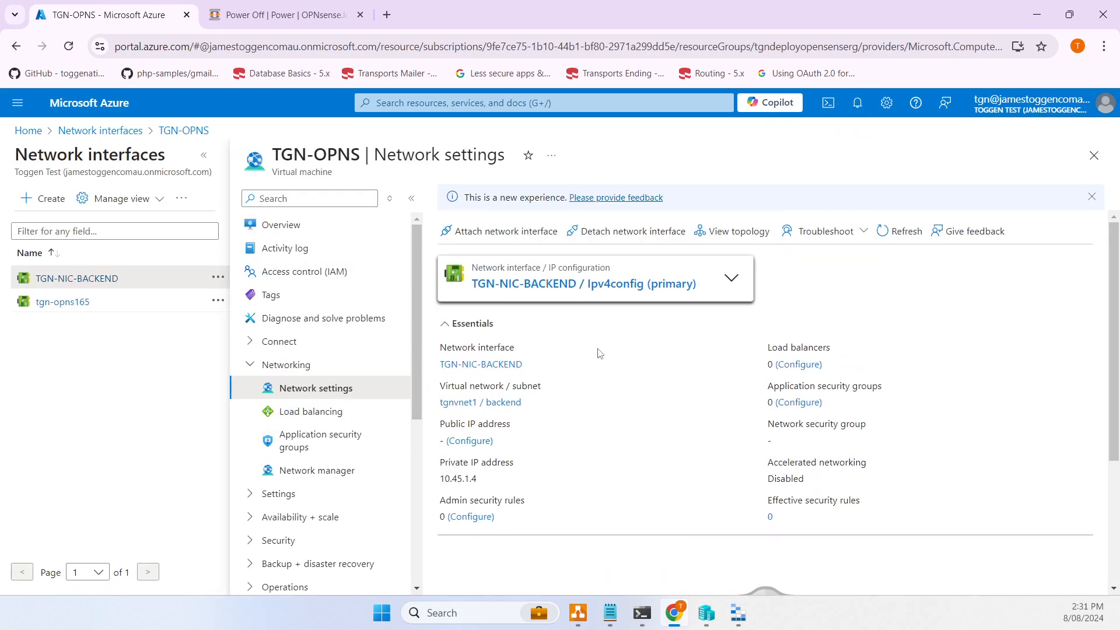
scroll(600, 353, down, 1)
scroll(600, 352, down, 3)
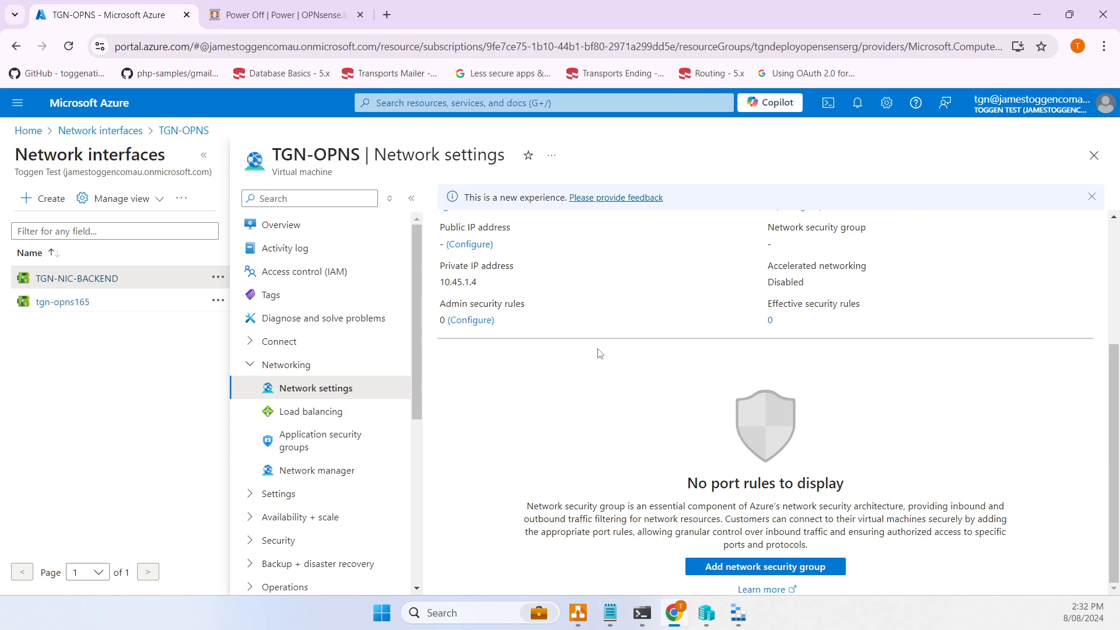
scroll(600, 353, up, 3)
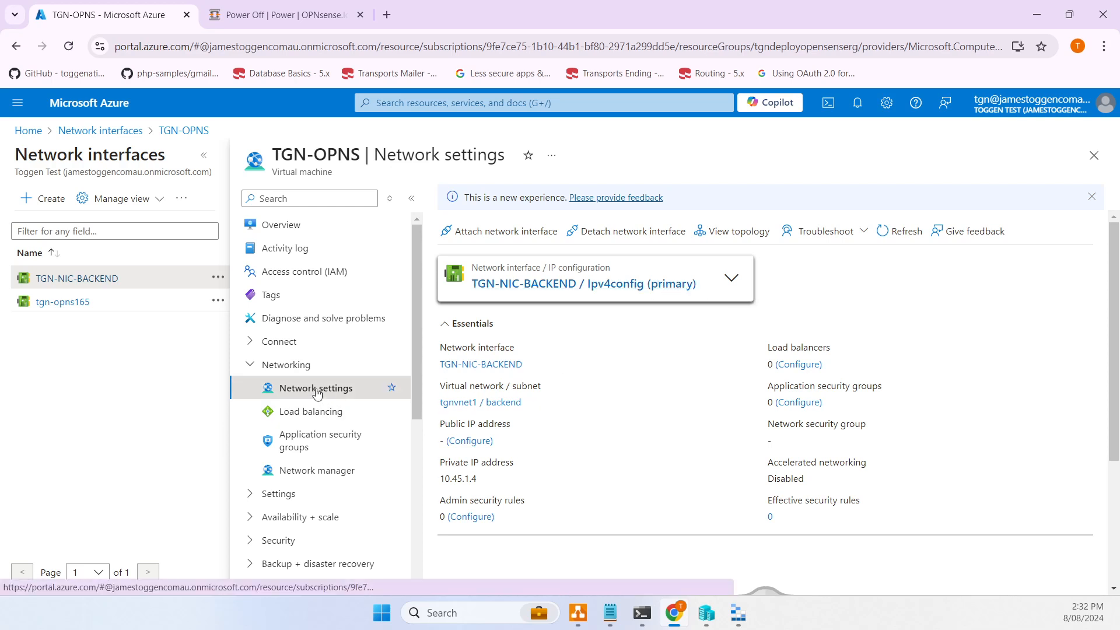
- Switch back to the tgn-opns165 interface details, then return to the VM overview
click(743, 283)
click(583, 317)
scroll(665, 406, down, 5)
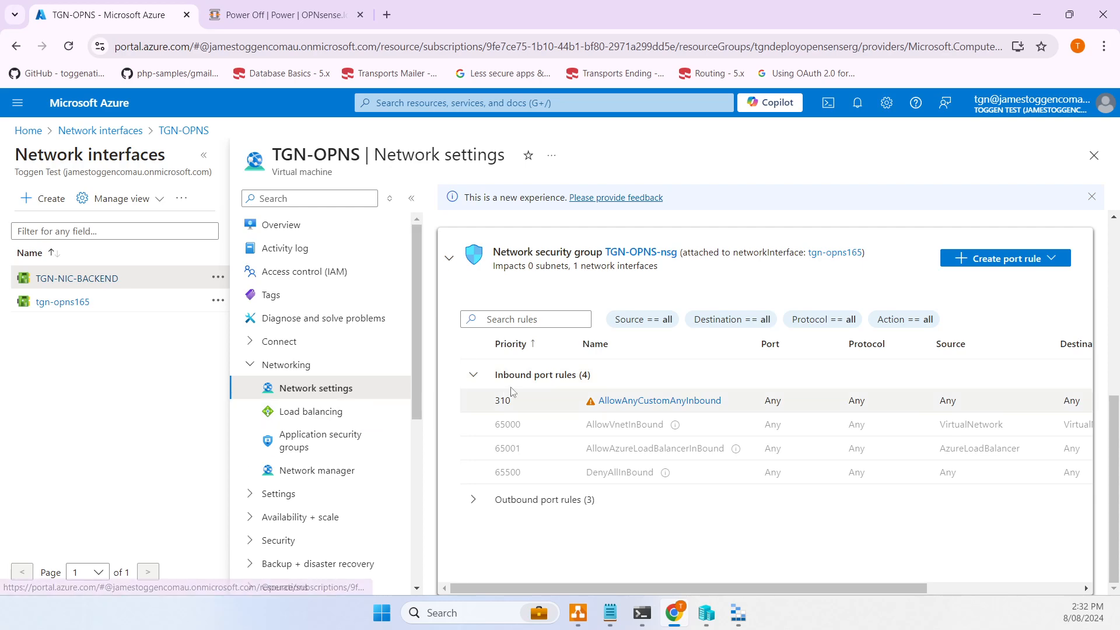
scroll(510, 387, up, 5)
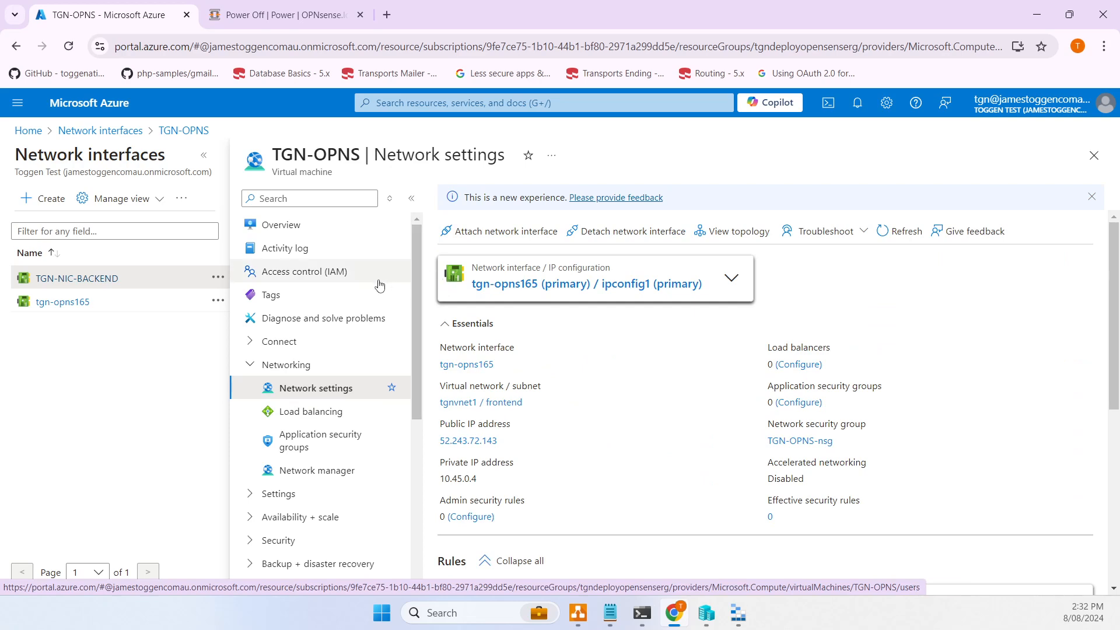
click(322, 227)
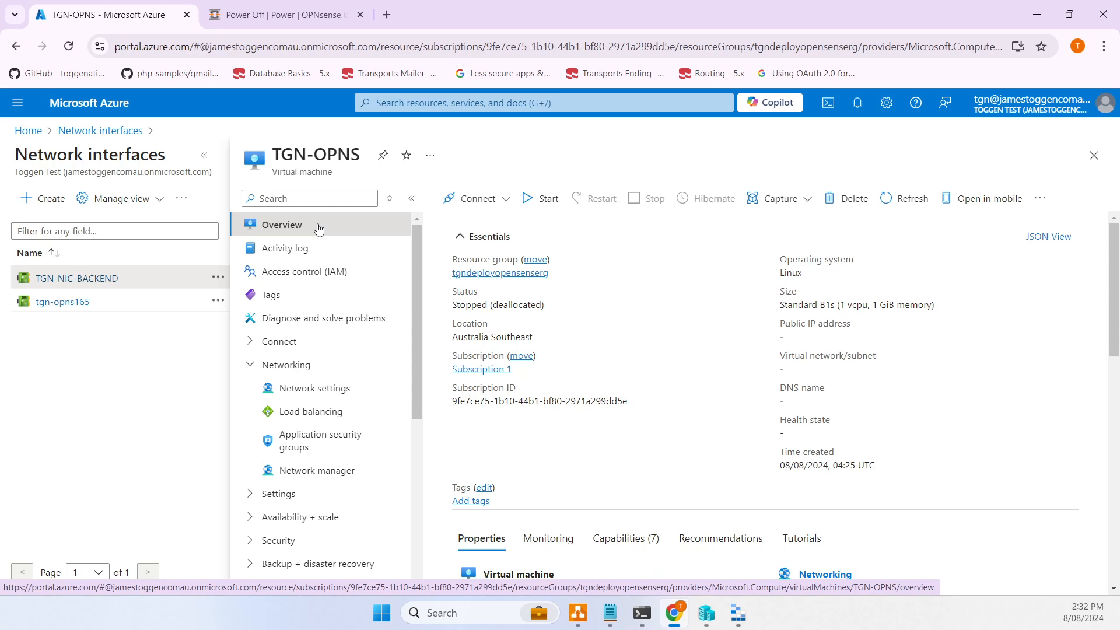
- Start TGN-OPNS and watch its serial console boot output list hn0 and hn1
click(531, 209)
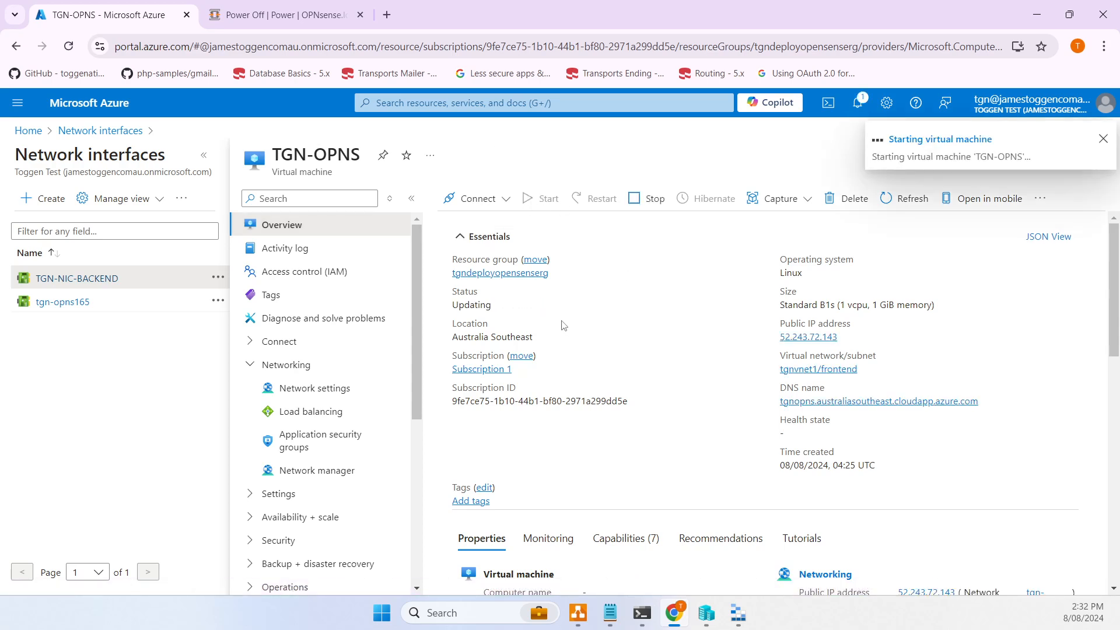
scroll(354, 364, down, 5)
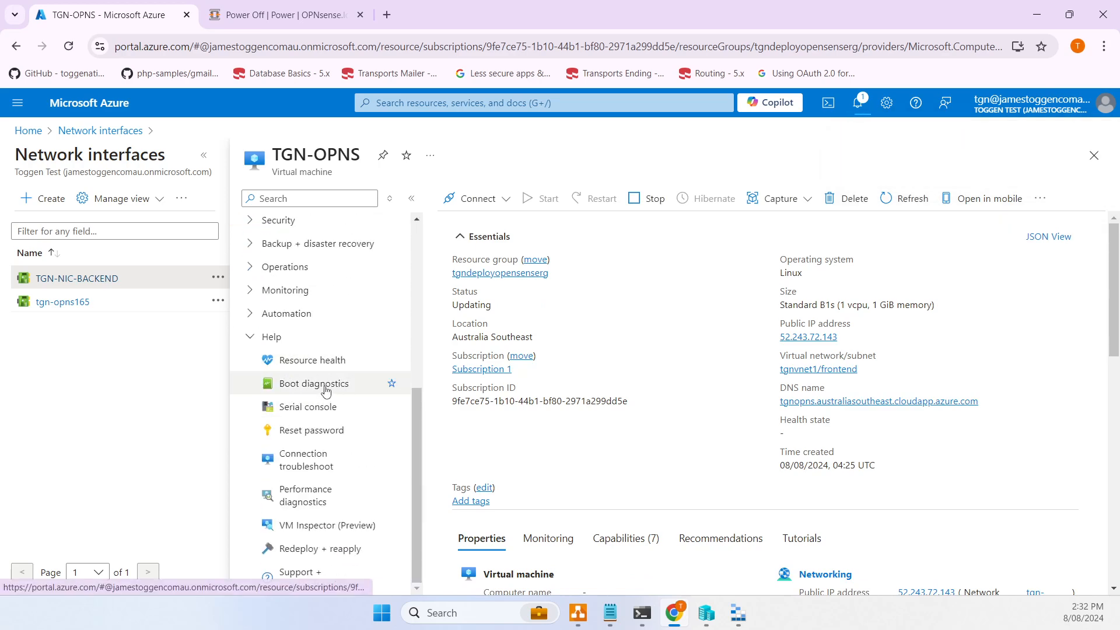
click(326, 407)
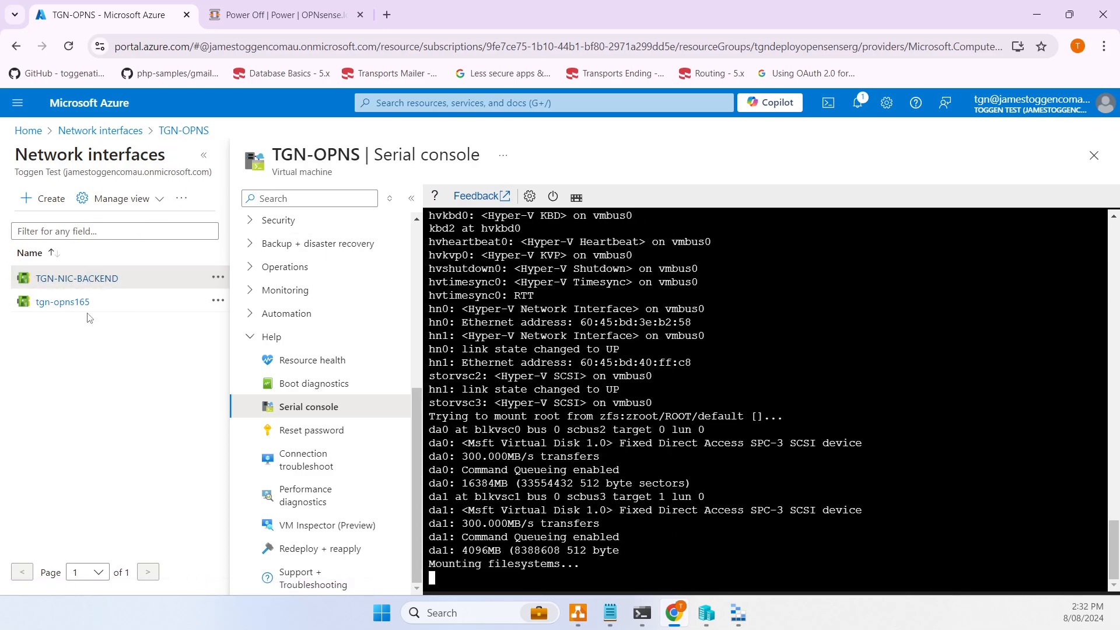
- Note TGN-NIC-BACKEND's MAC address 60-45-BD-40-FF-C8 in Notepad under a 'backend' label
click(70, 286)
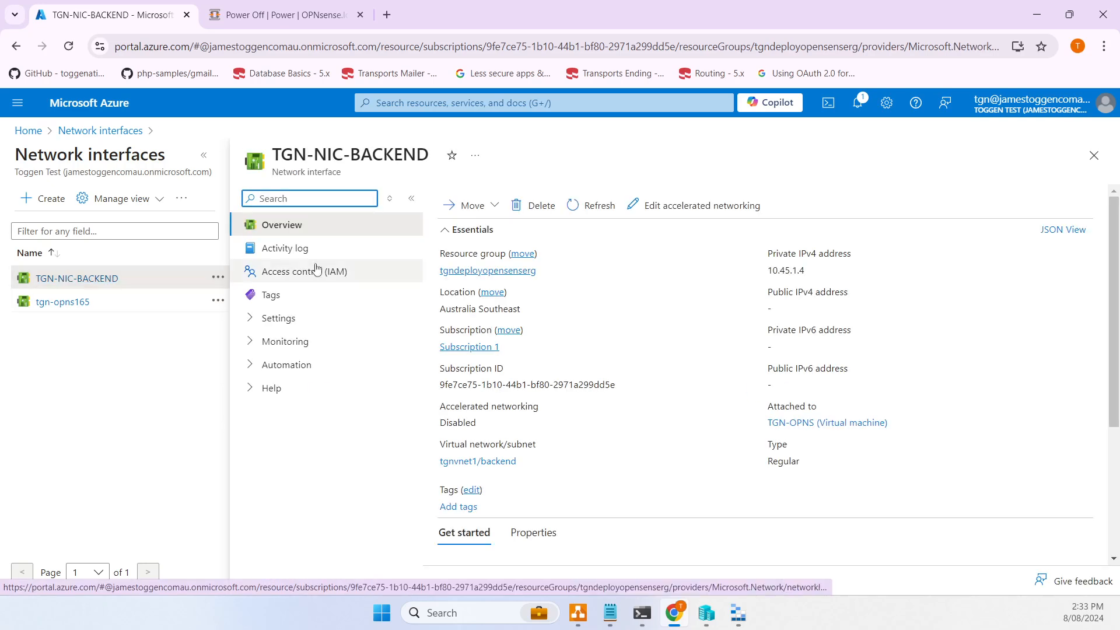
click(286, 318)
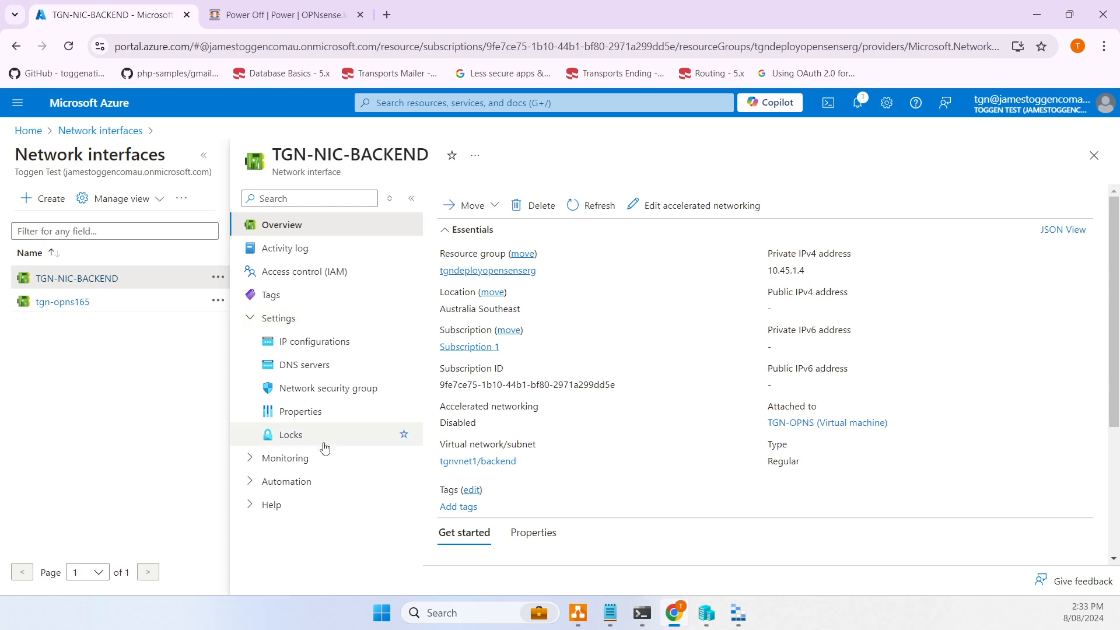
click(315, 411)
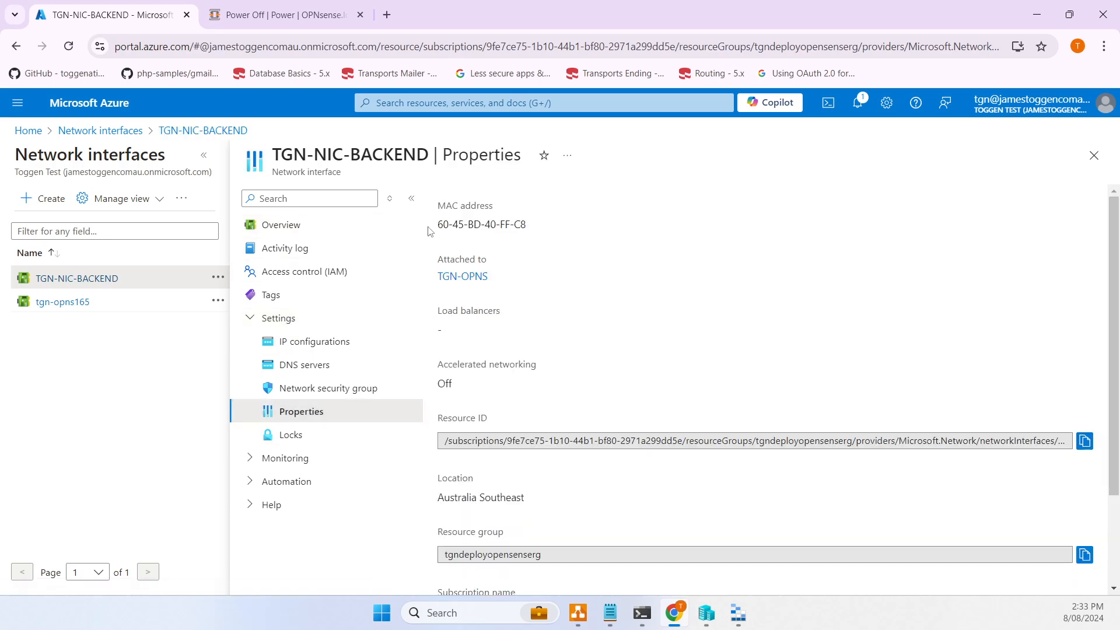
drag(435, 225, 588, 229)
key(ctrl+c)
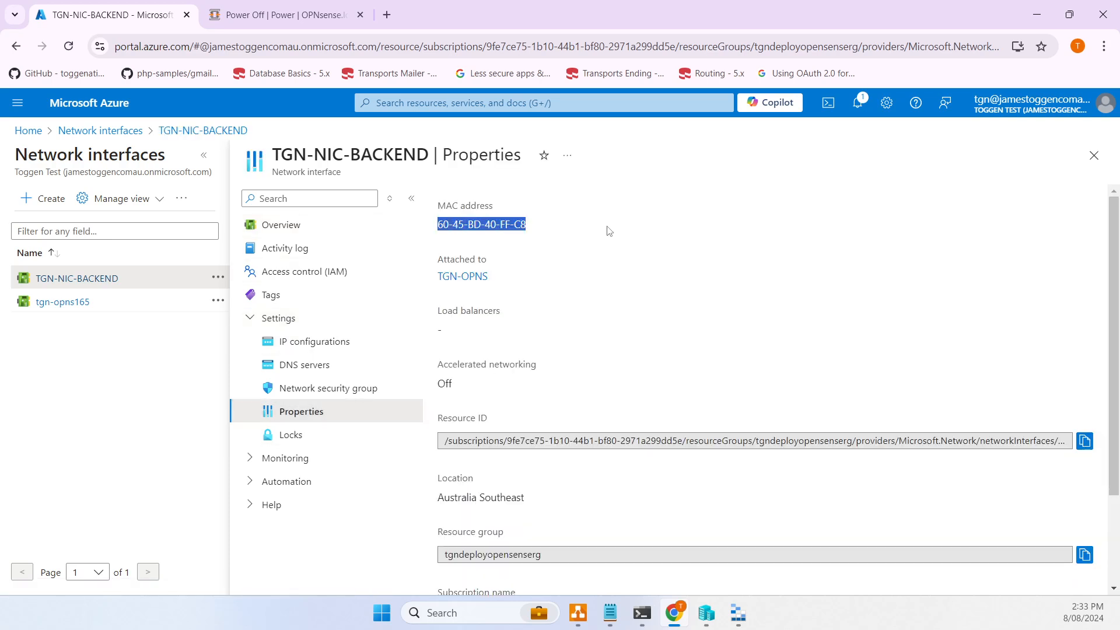
click(609, 613)
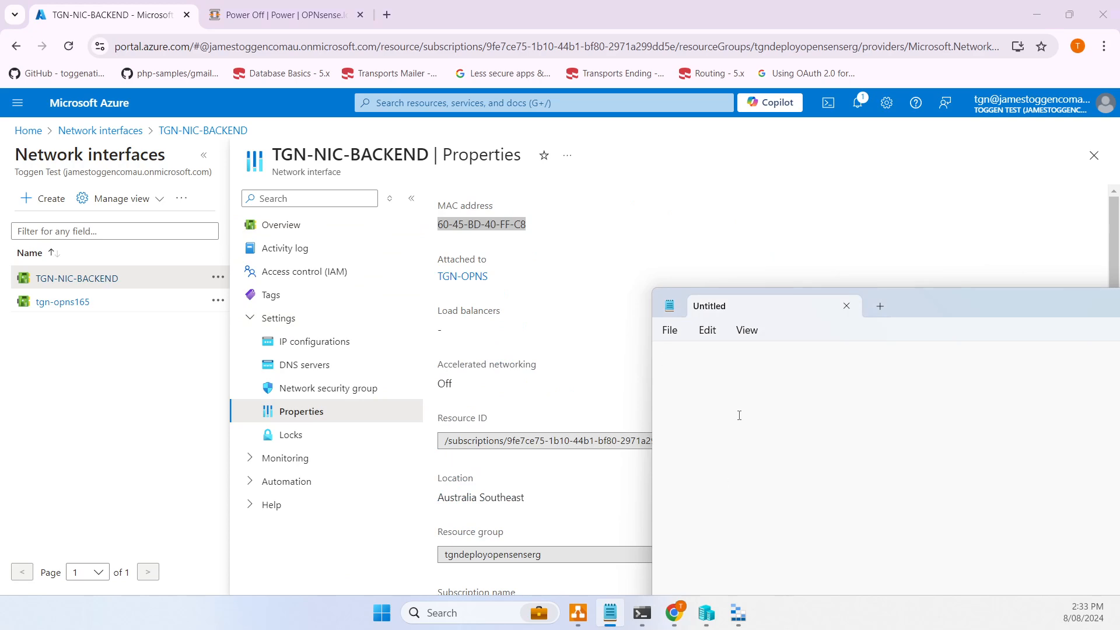
text(backend)
key(ctrl+v)
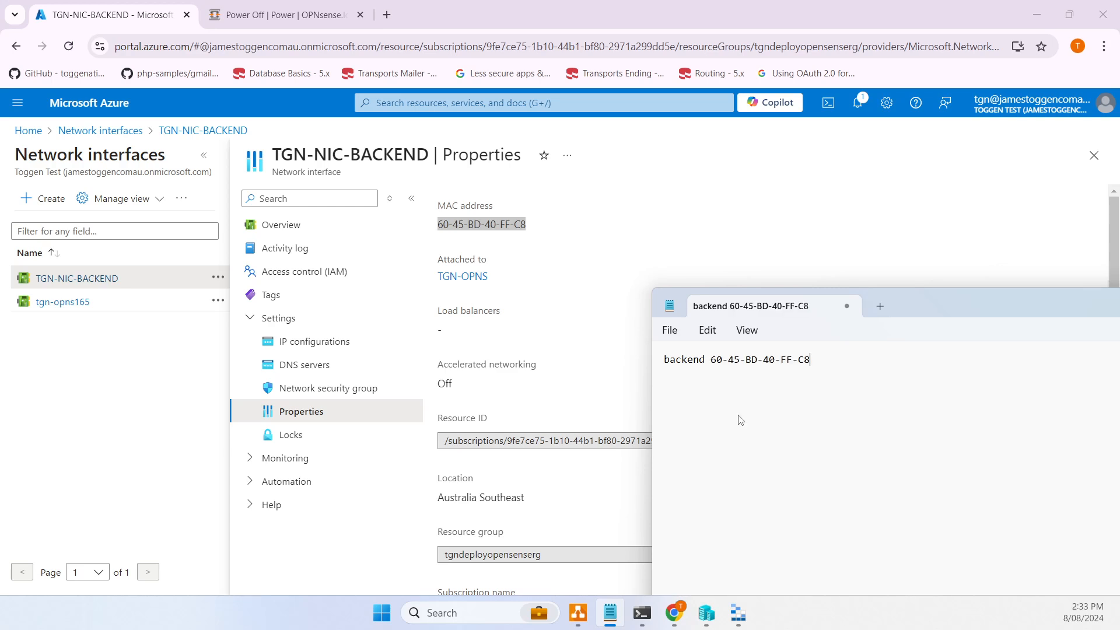
- Add tgn-opns165's MAC address 60-45-BD-3E-B2-58 to the notes as the 'frontend' line
text(frontend)
click(69, 304)
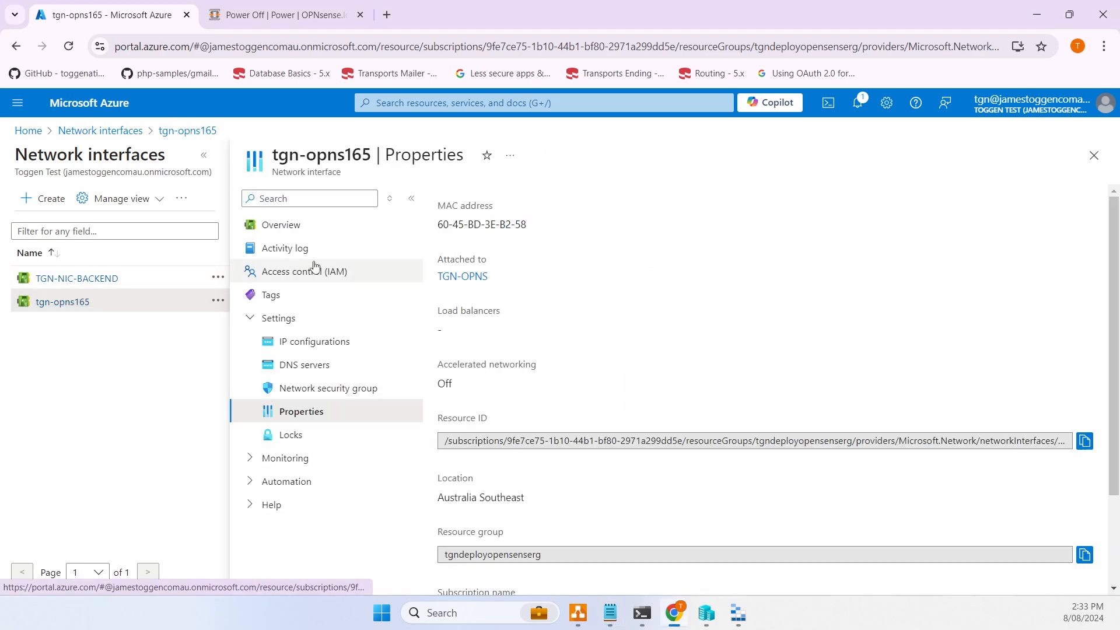
double_click(458, 224)
triple_click(458, 224)
key(ctrl+c)
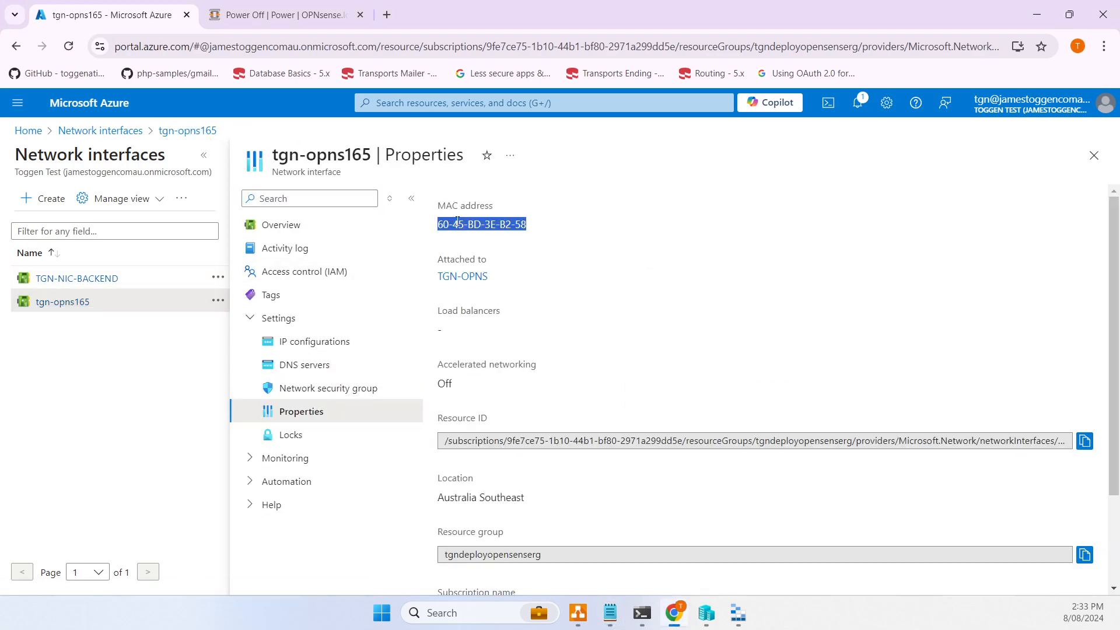
click(610, 612)
key(ctrl+v)
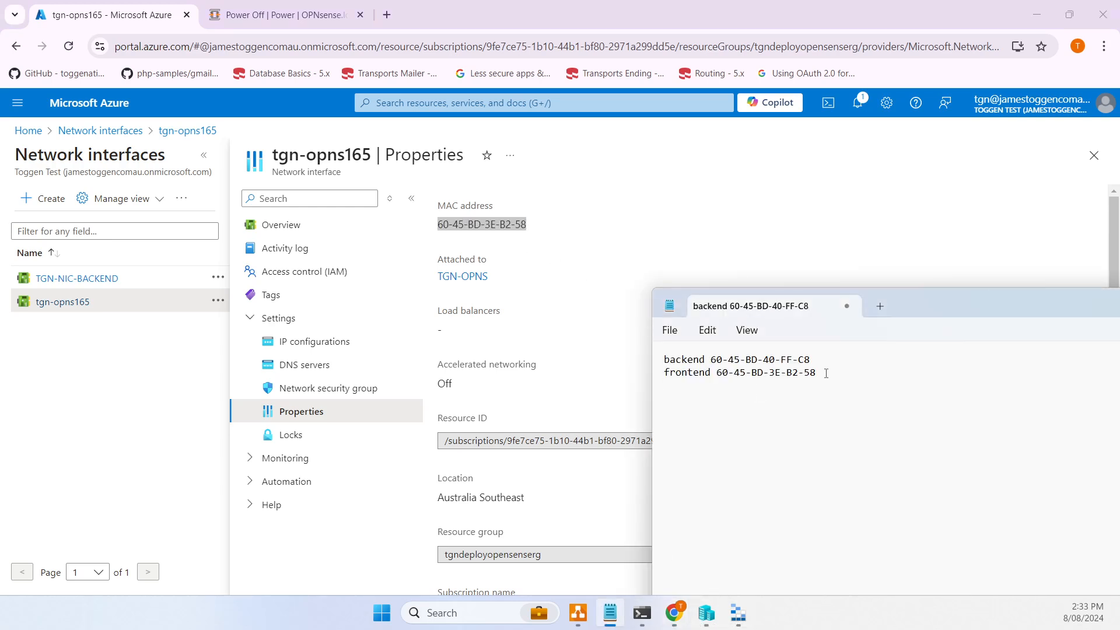
mouse_move(826, 373)
mouse_down()
mouse_move(794, 380)
mouse_move(840, 358)
mouse_up()
click(827, 372)
click(833, 361)
click(29, 130)
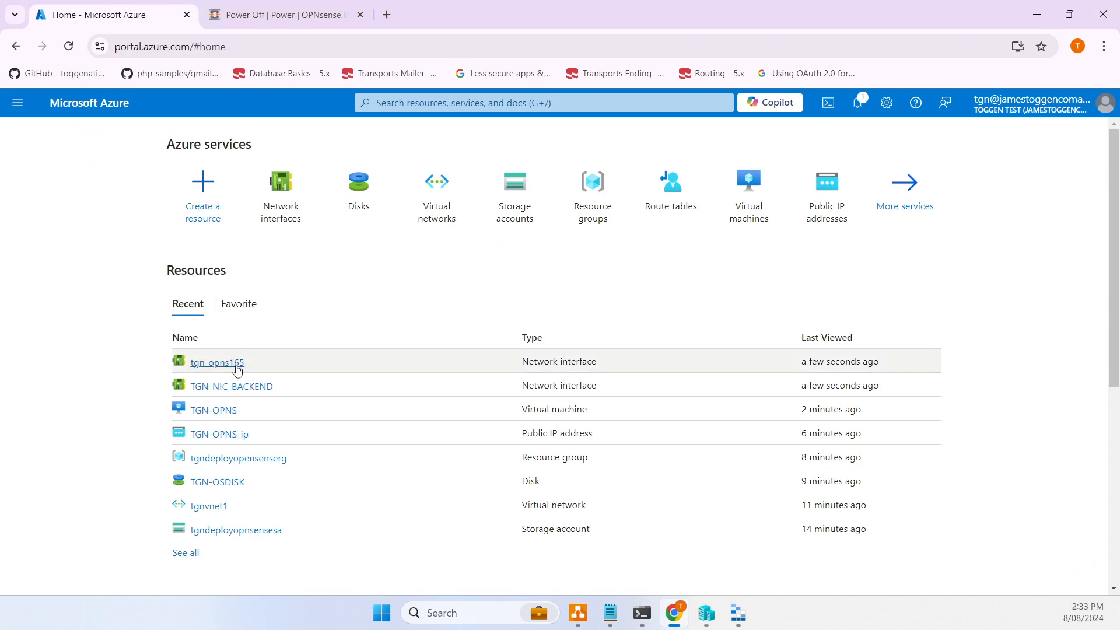
- Open TGN-OPNS's serial console and log in as root with the account password
click(225, 410)
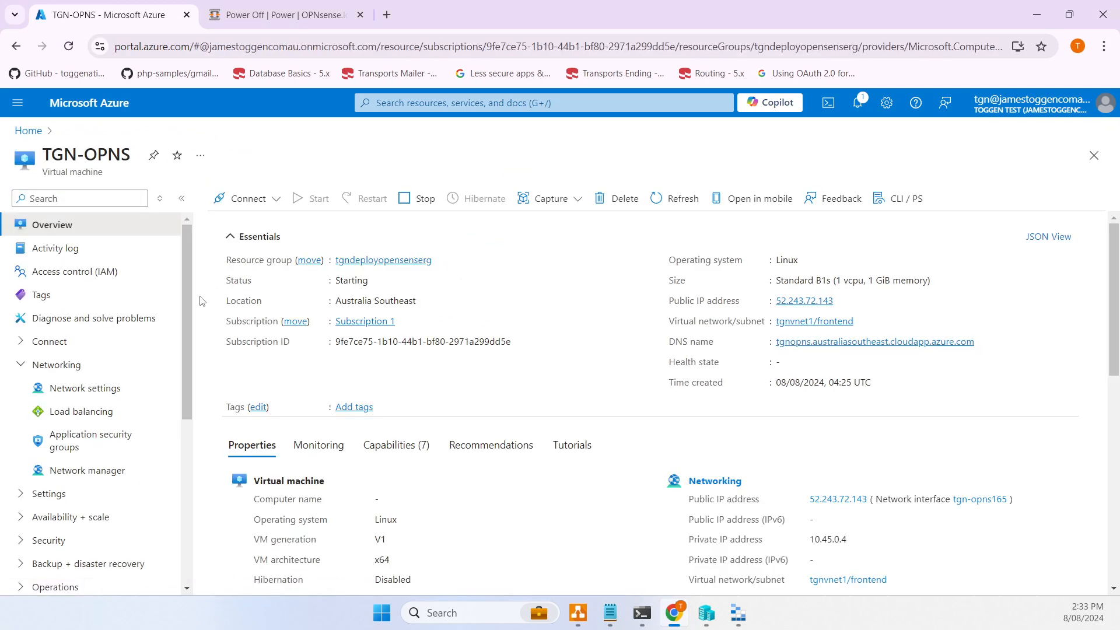
scroll(123, 373, down, 5)
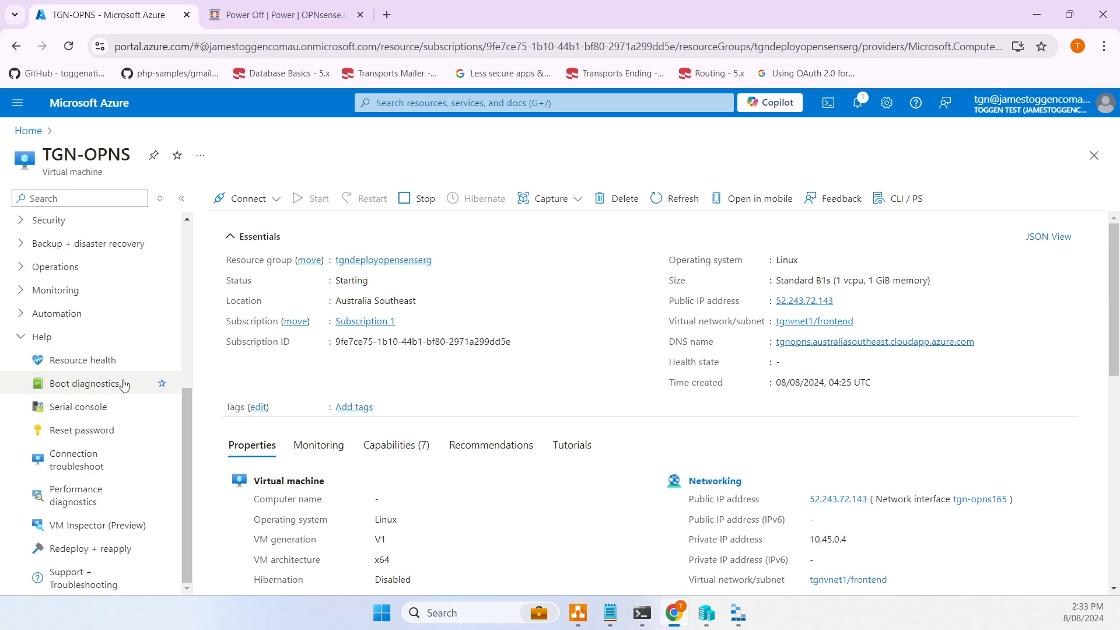
click(99, 407)
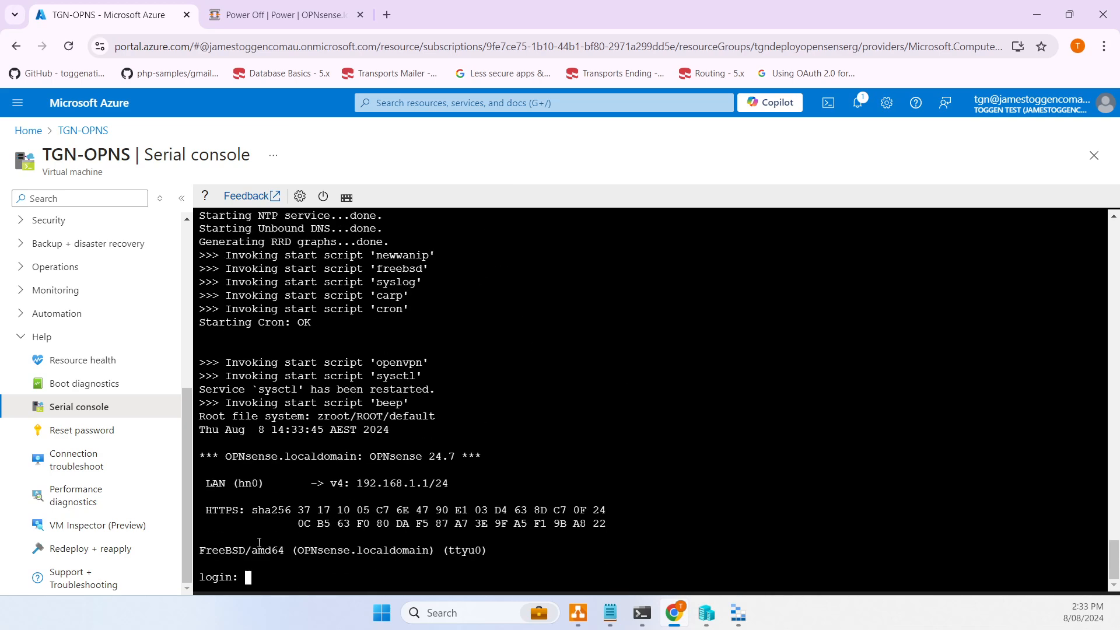
text(root)
key(Return)
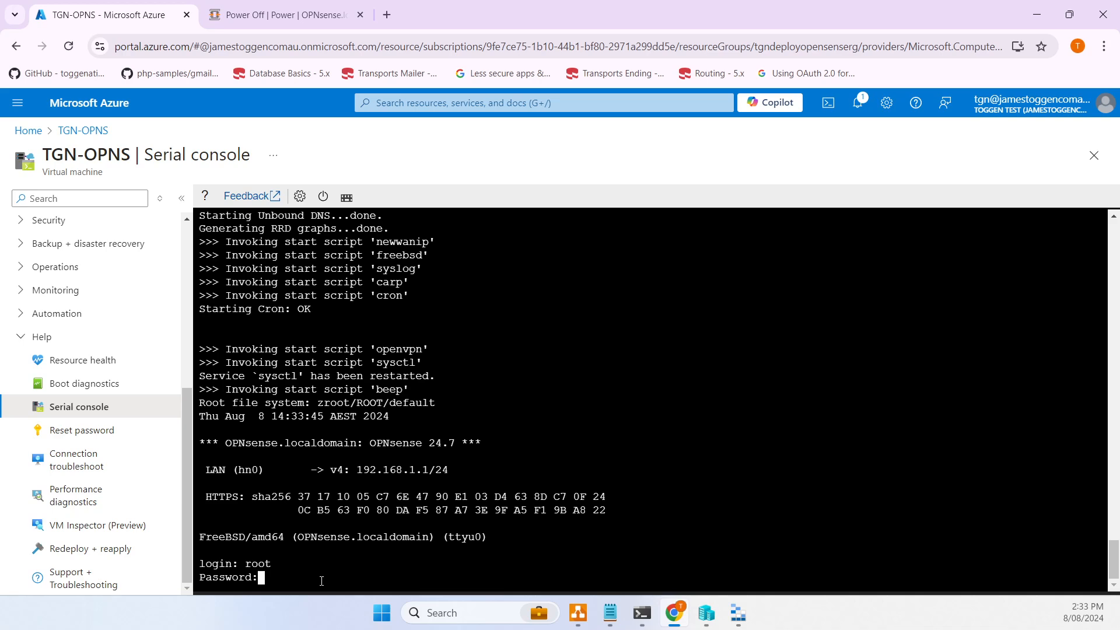
key(Return)
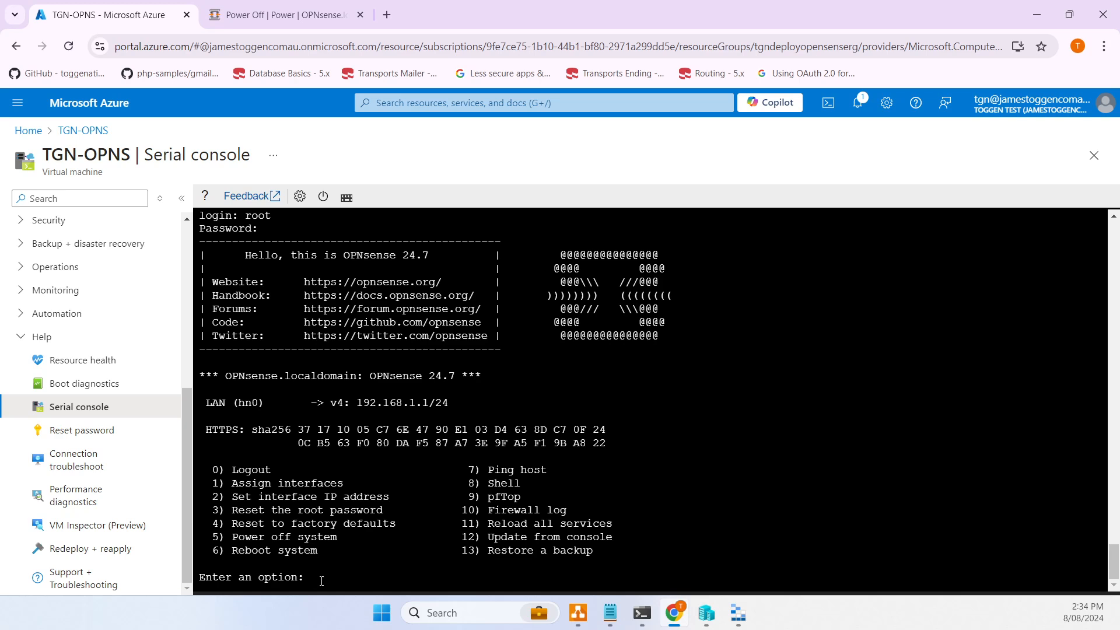
- Choose option 1 to assign interfaces, declining LAGG and VLAN configuration
text(1)
key(Return)
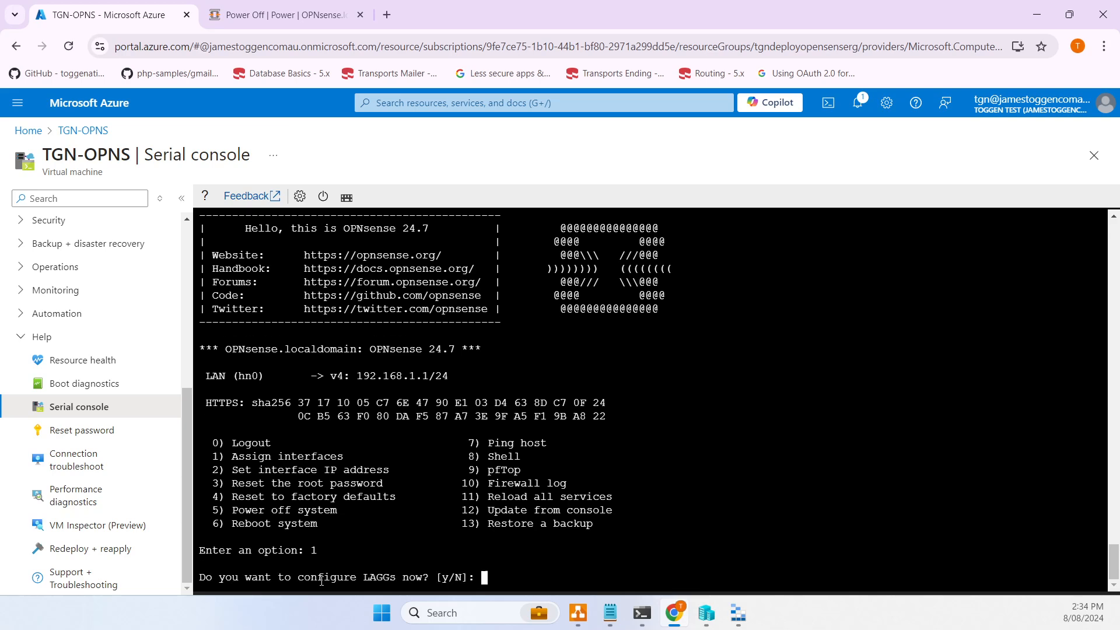
key(Return)
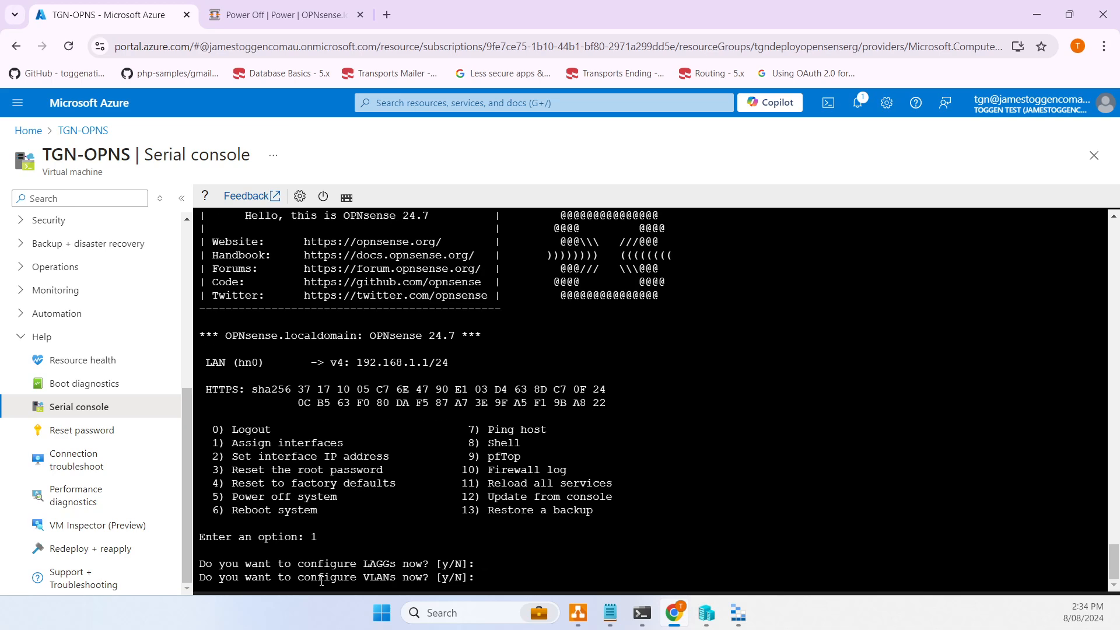
key(Return)
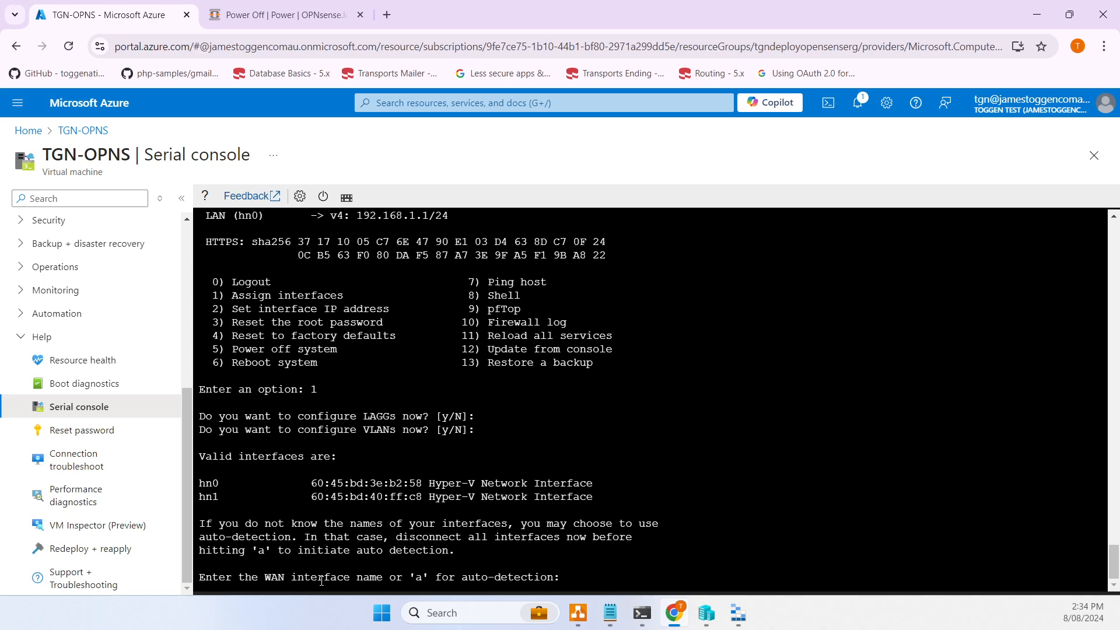
- Assign hn0 as WAN and hn1 as LAN, skip optional interfaces, and confirm with y
click(609, 612)
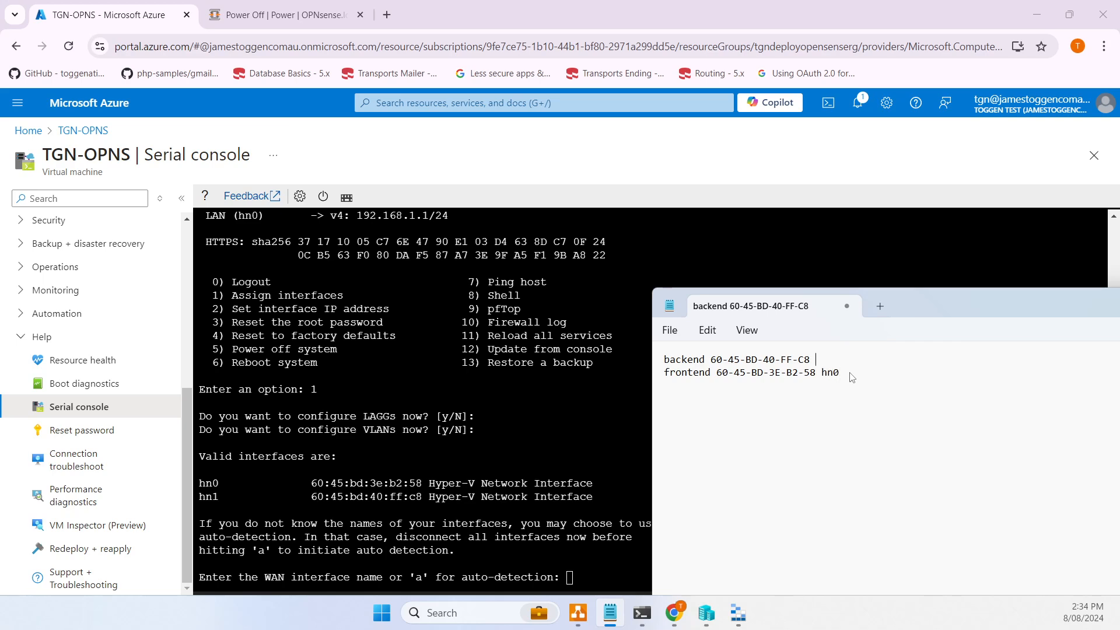
text(hn1)
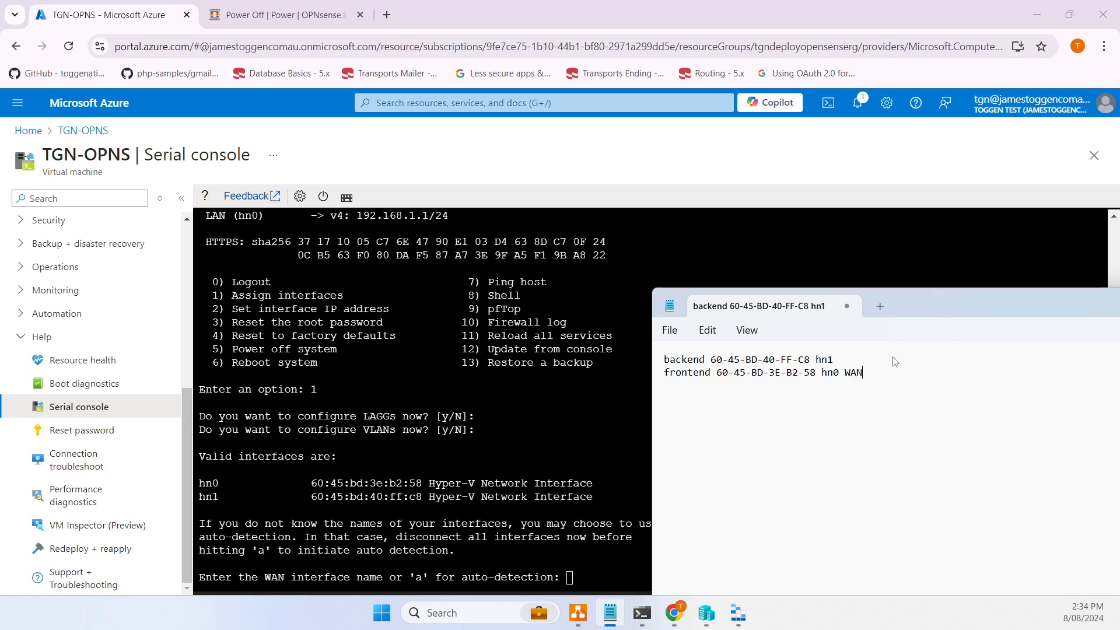
text(LAN)
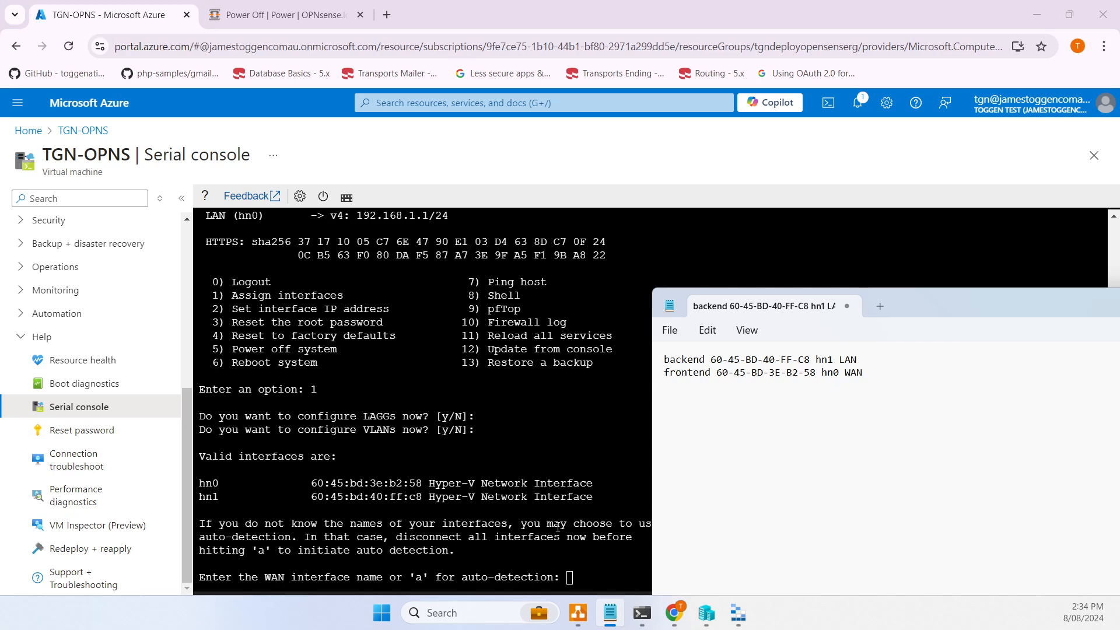
click(557, 527)
text(hn0)
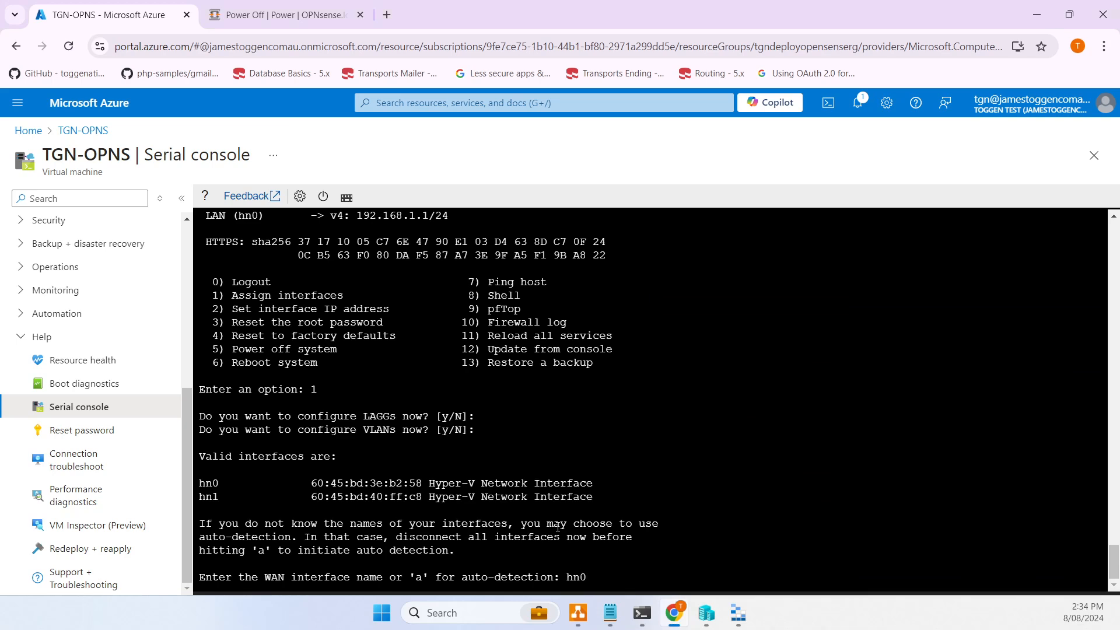
key(Return)
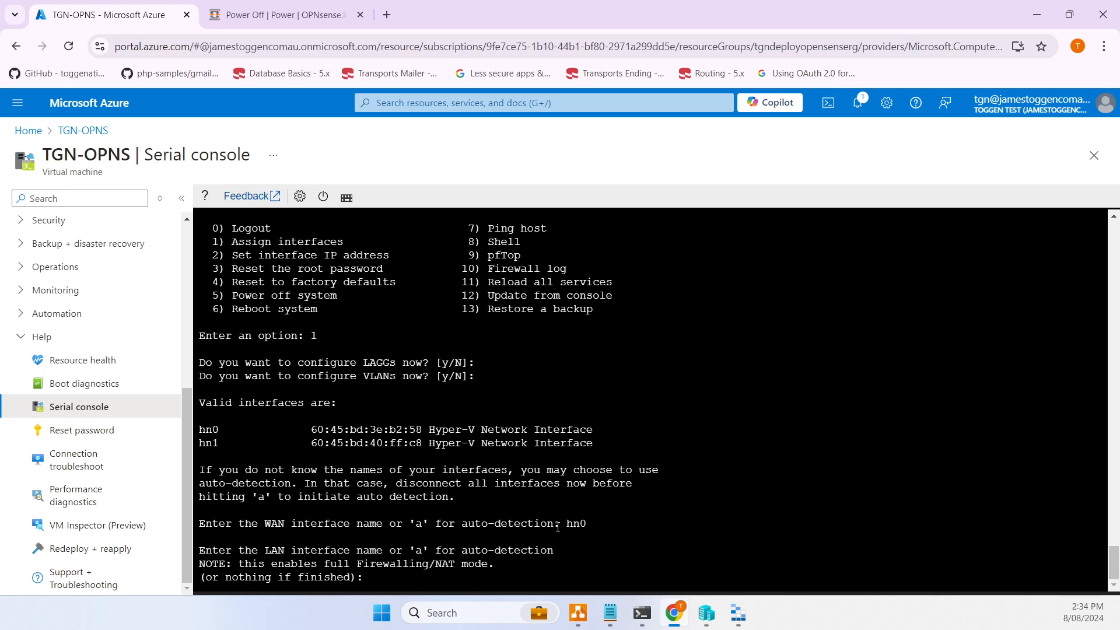
text(hn1)
key(Return)
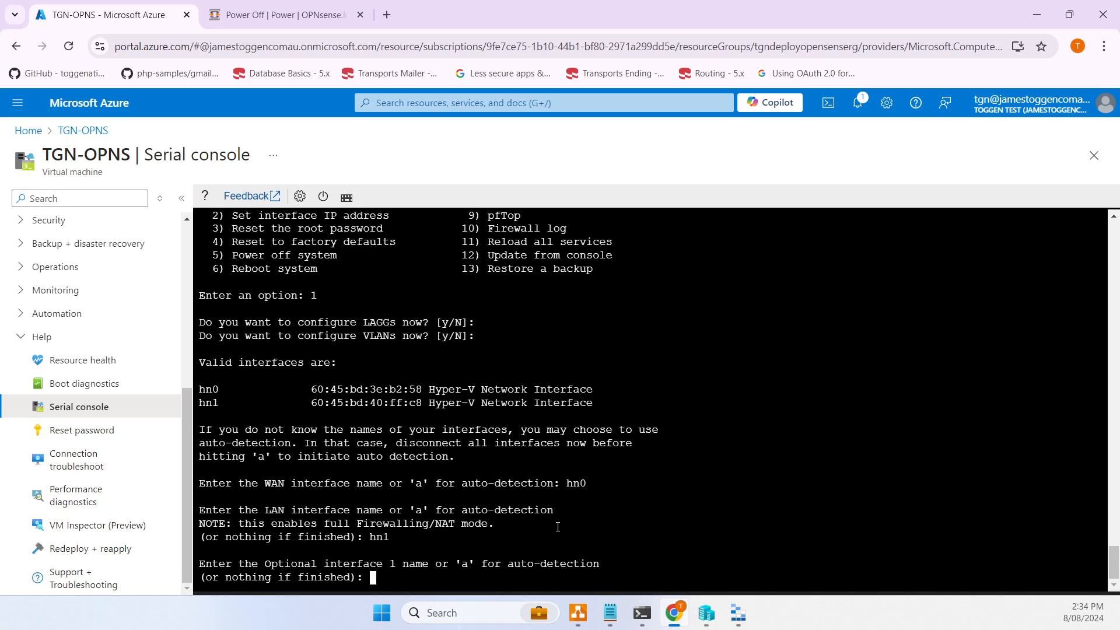
key(Return)
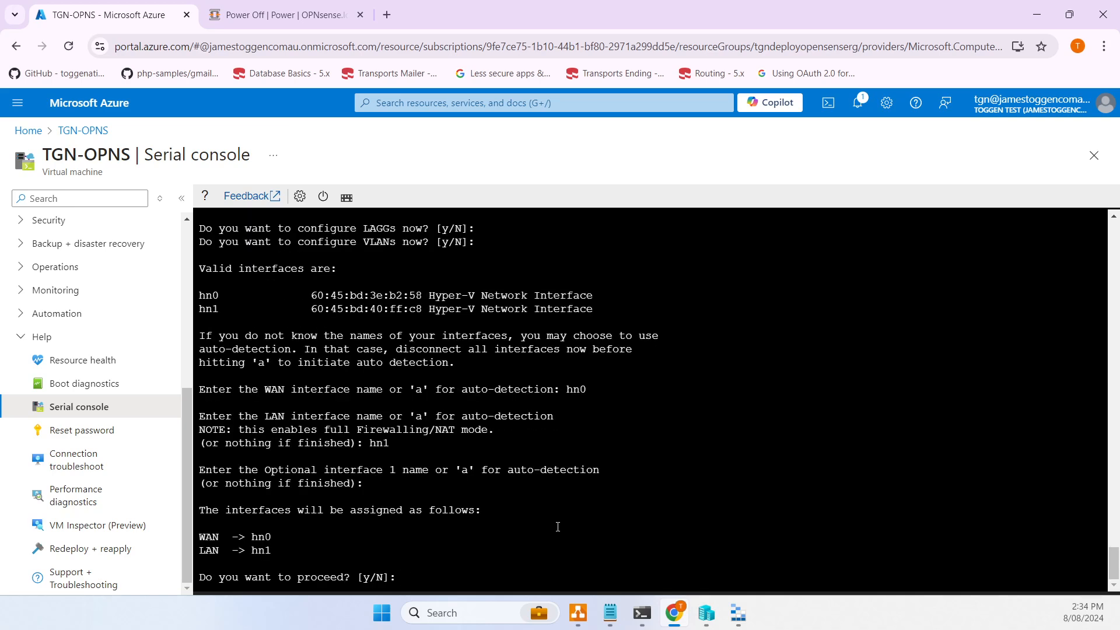
text(y)
key(Return)
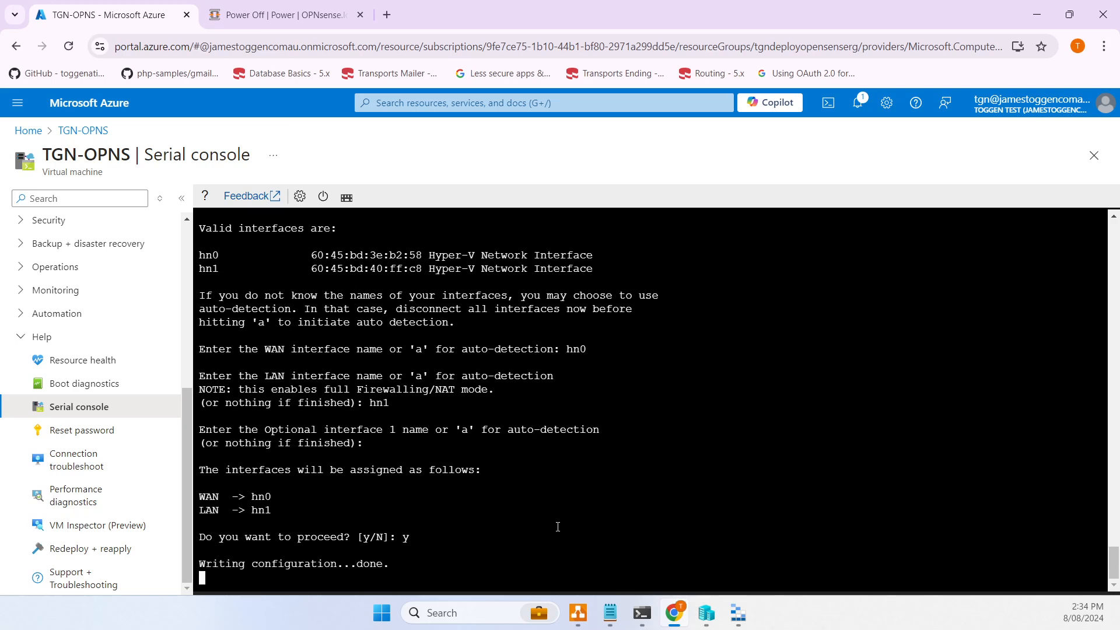
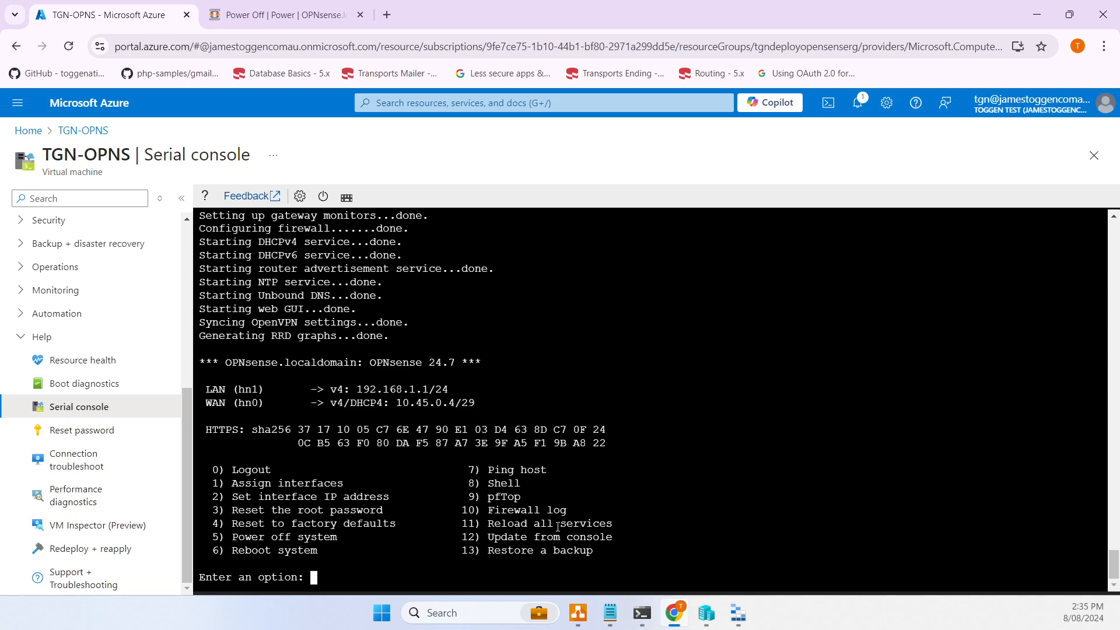
- Use option 2 to set LAN interface 1 to DHCP for IPv4, with no IPv6
text(2)
key(Return)
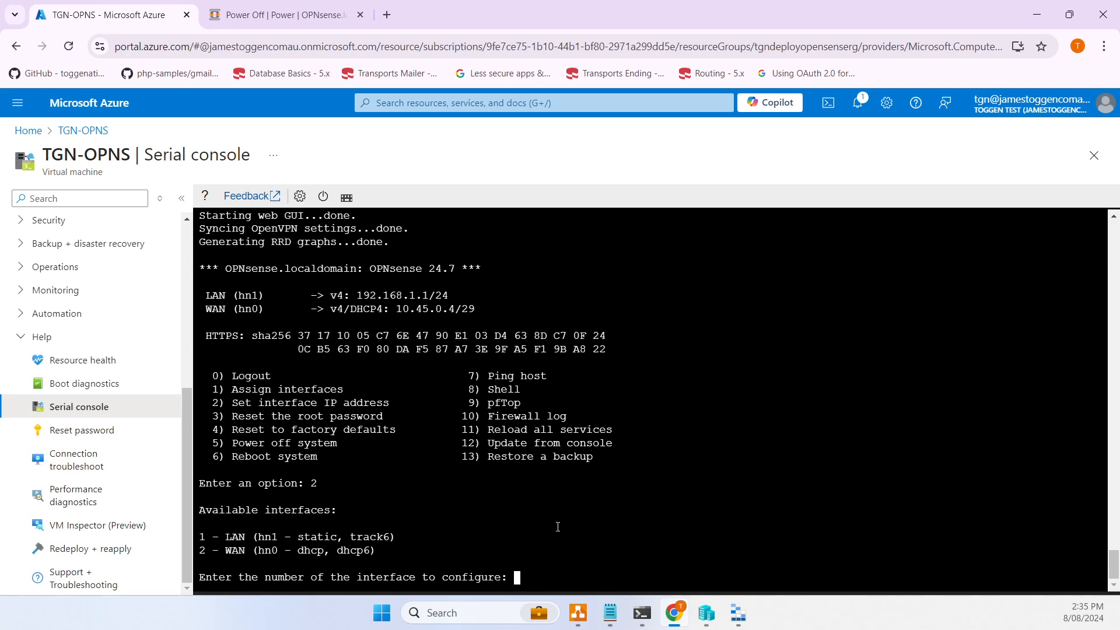
text(1)
key(Return)
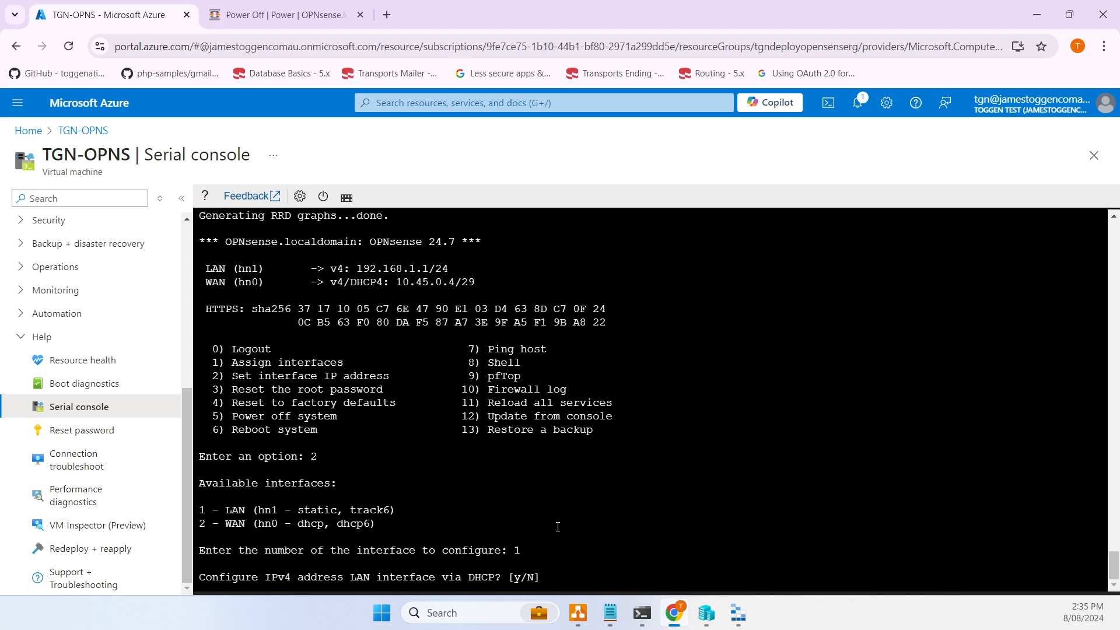
text(y)
key(Return)
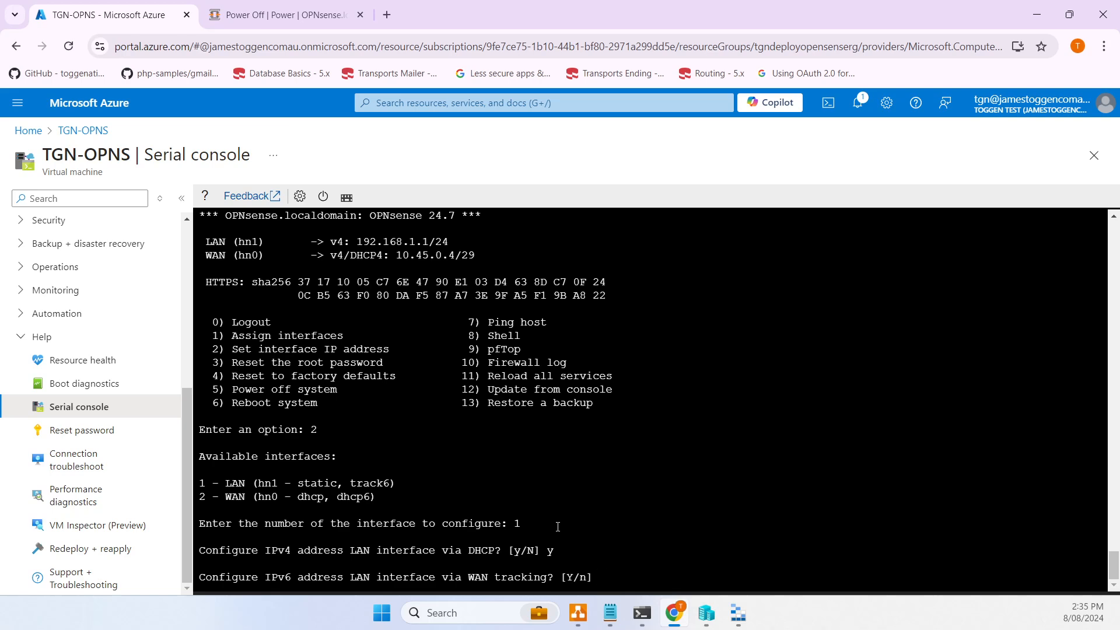
text(n)
key(Return)
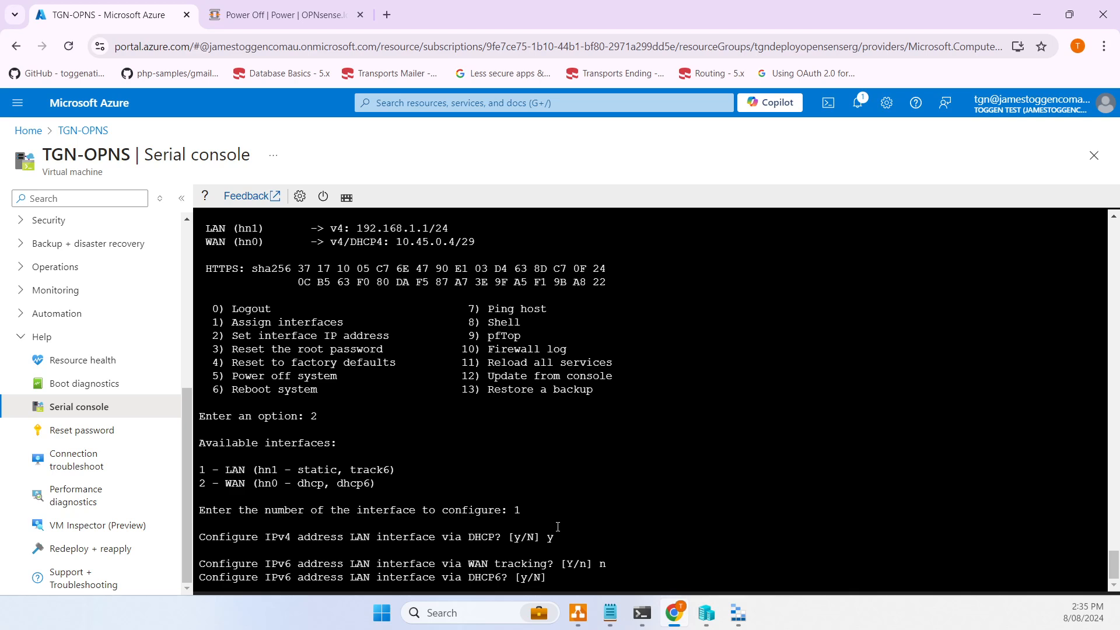
text(N)
key(Return)
key(Return)
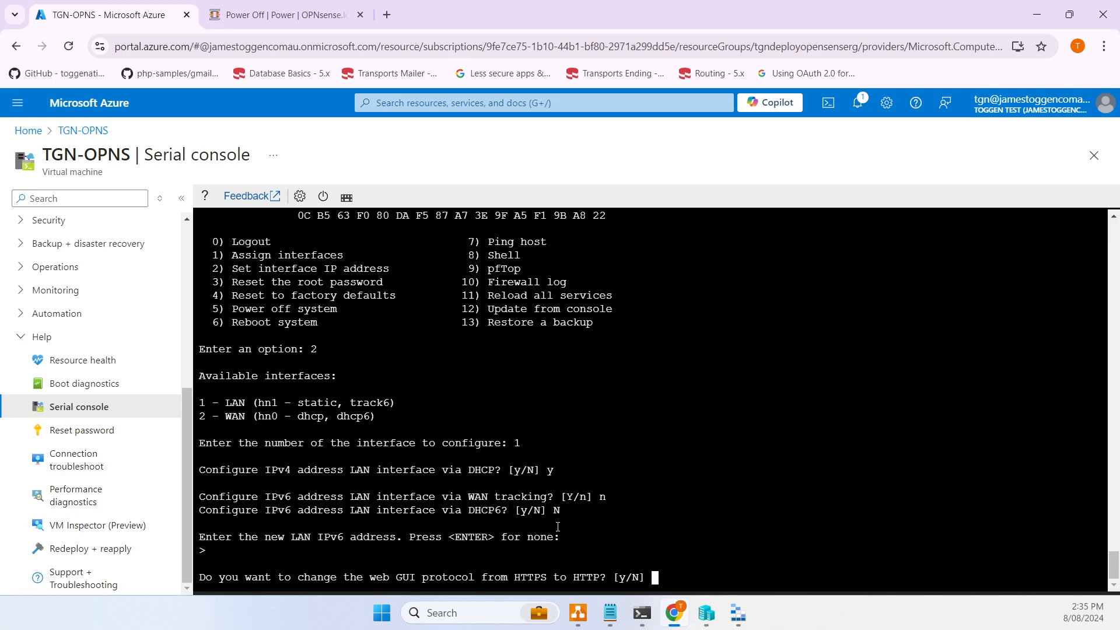
- Keep the web GUI on HTTPS, skip a new certificate and decline restoring defaults
text(N)
key(Return)
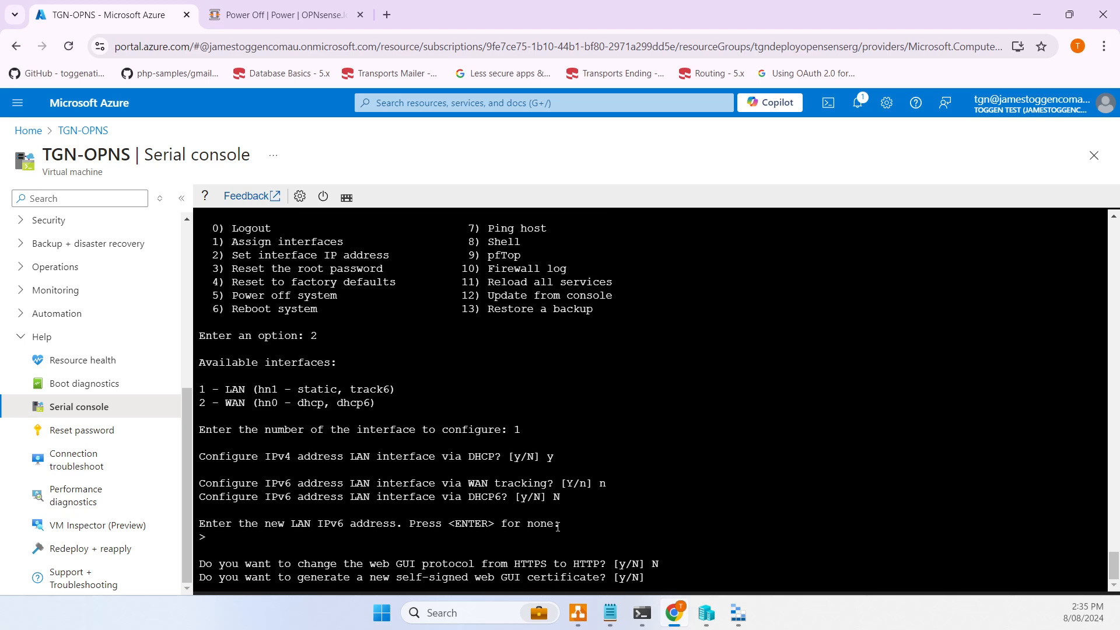
text(N)
key(Return)
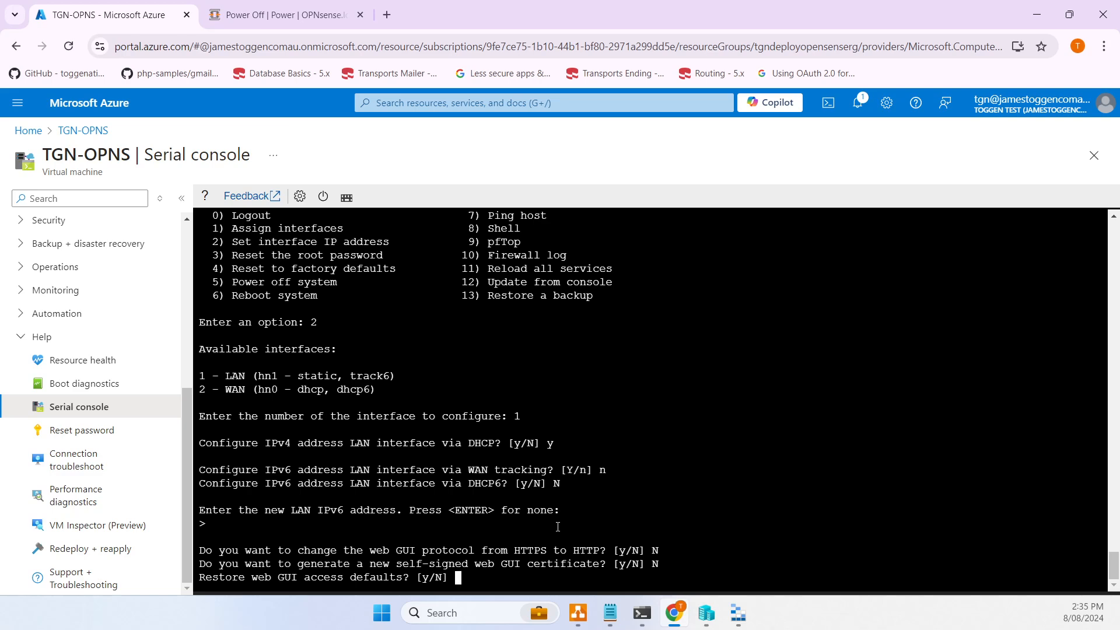
text(N)
key(Return)
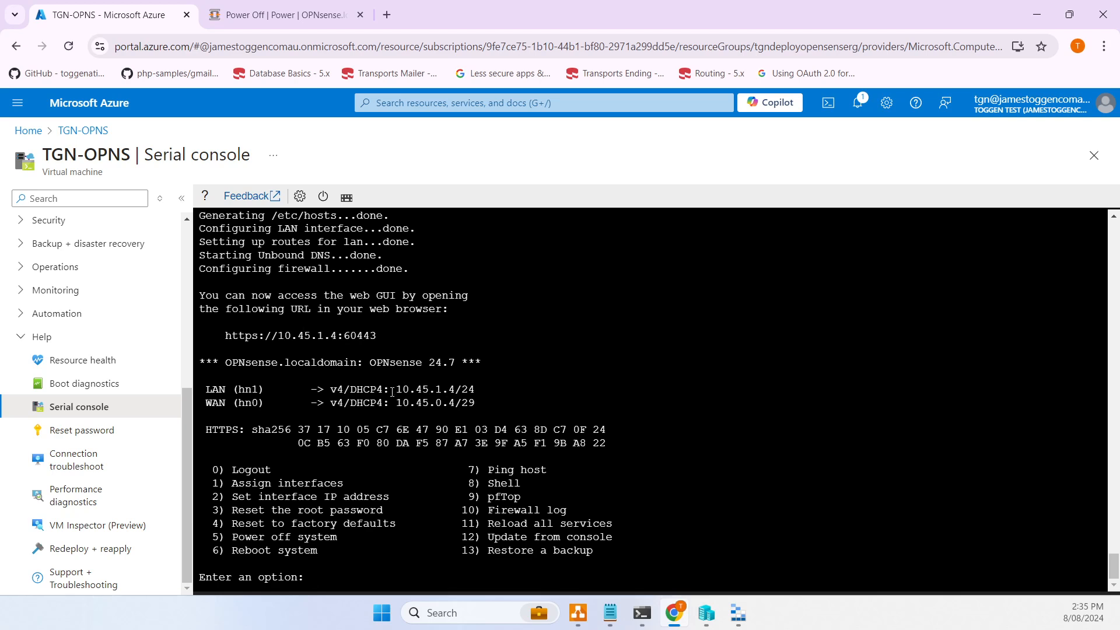
- Highlight LAN 10.45.1.4/24 and WAN 10.45.0.4/29, then return to the TGN-OPNS page
drag(399, 389, 487, 390)
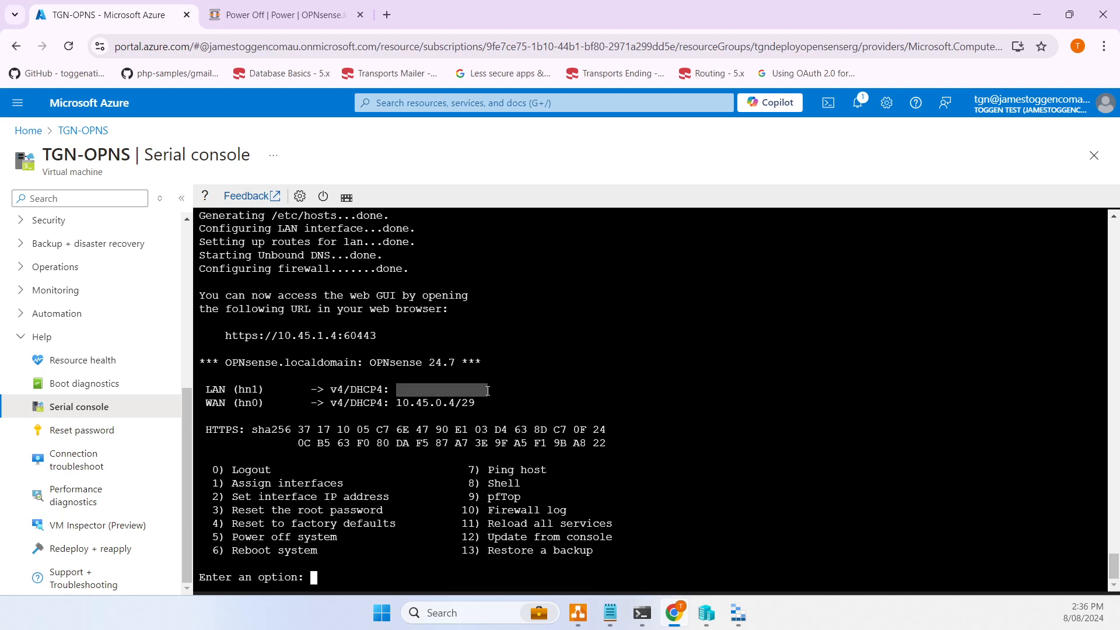
click(475, 398)
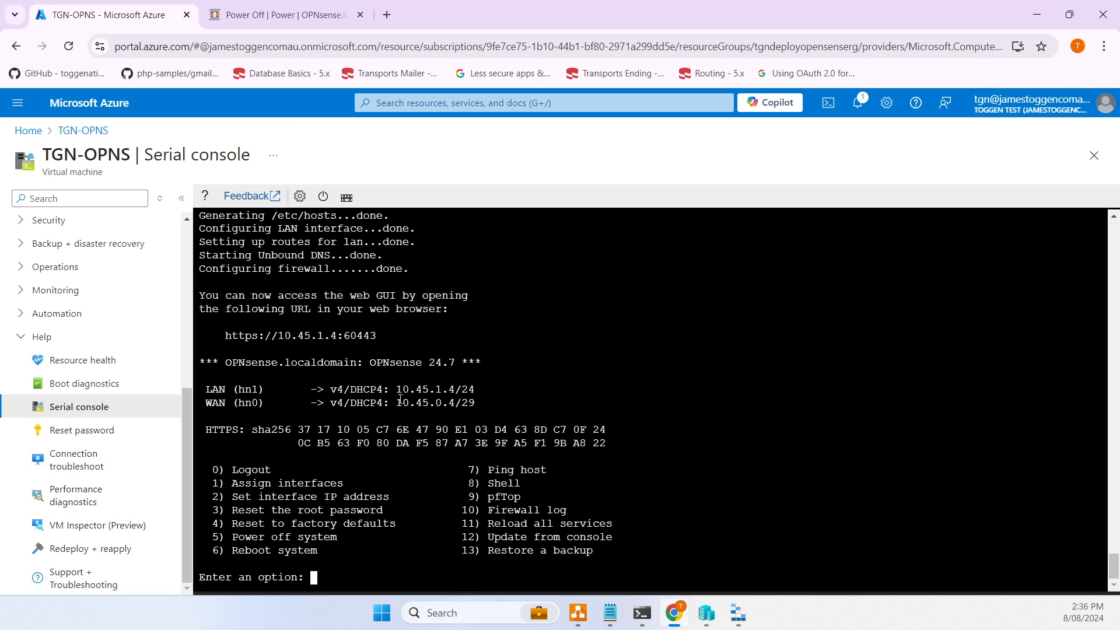
drag(397, 403, 476, 403)
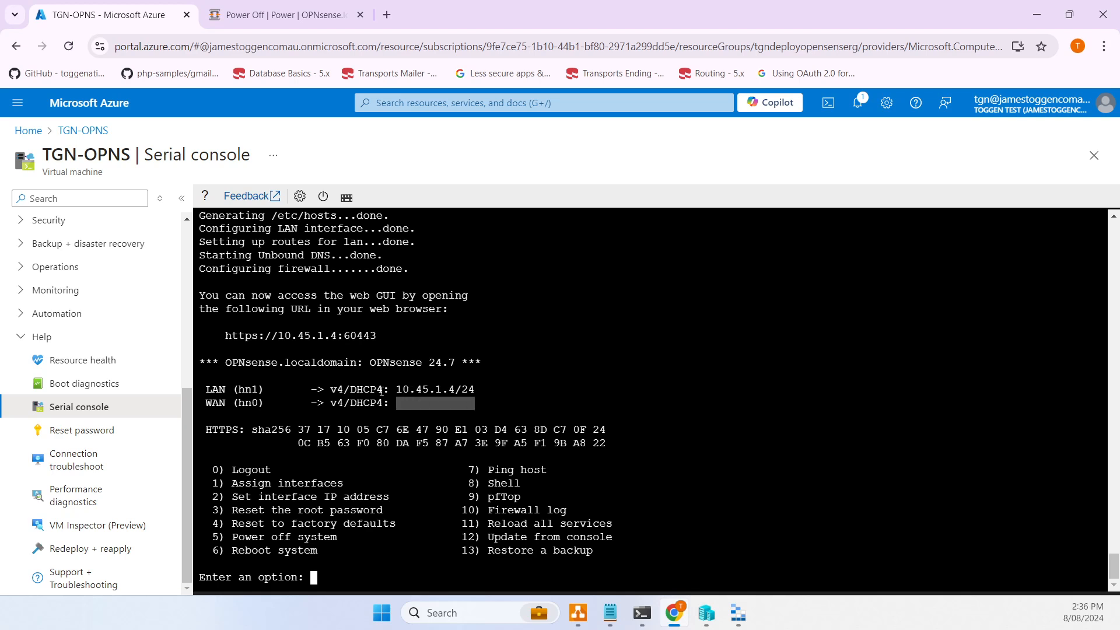
drag(396, 389, 479, 389)
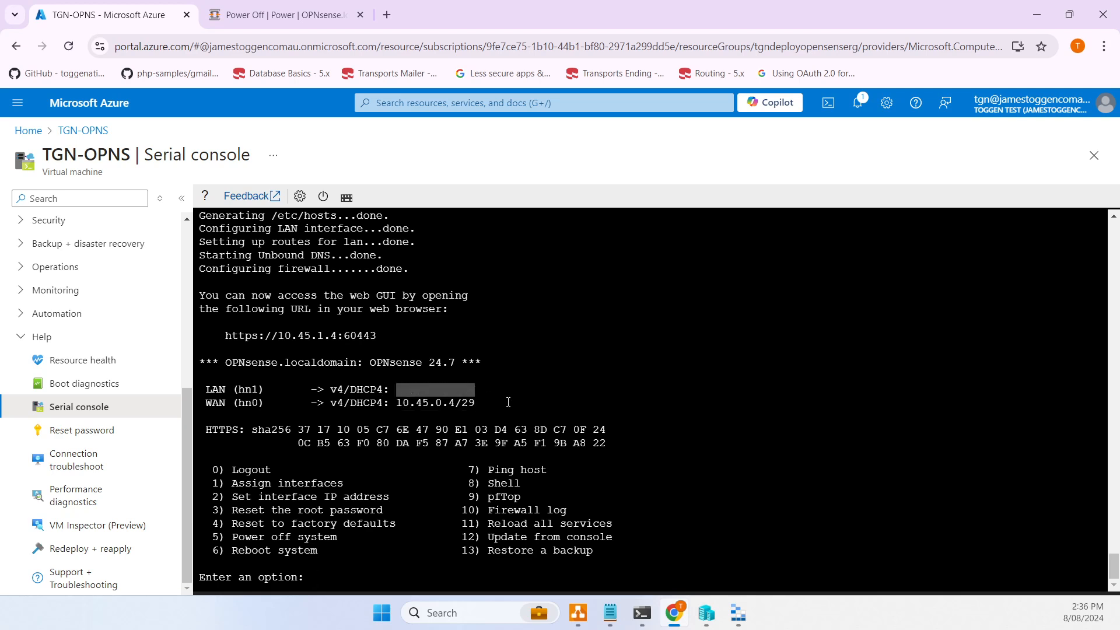
click(393, 397)
drag(399, 403, 476, 407)
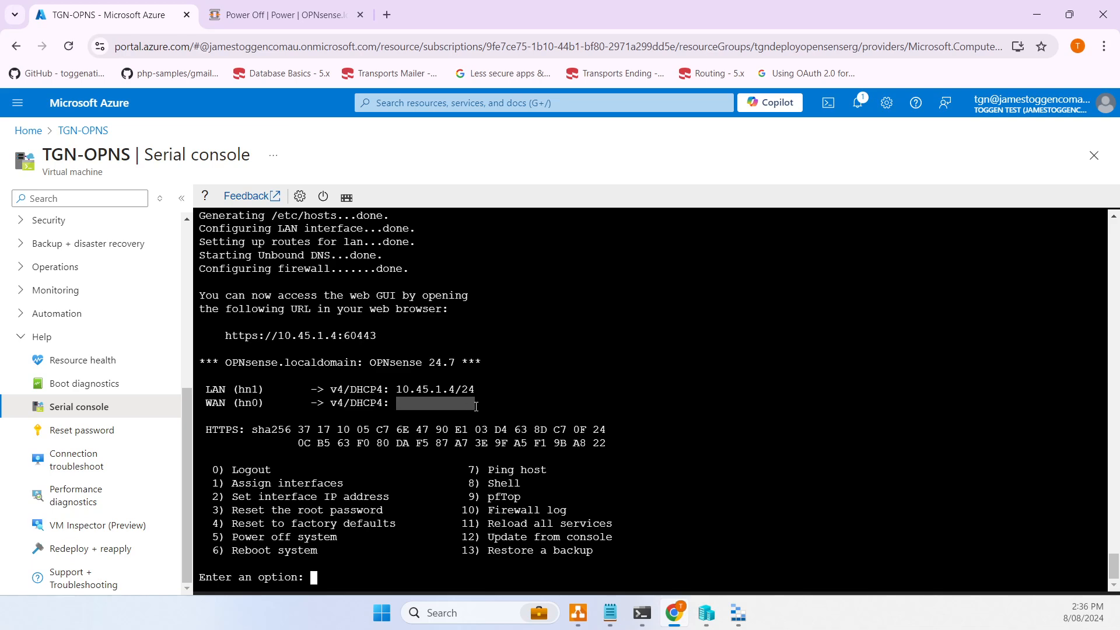
click(465, 405)
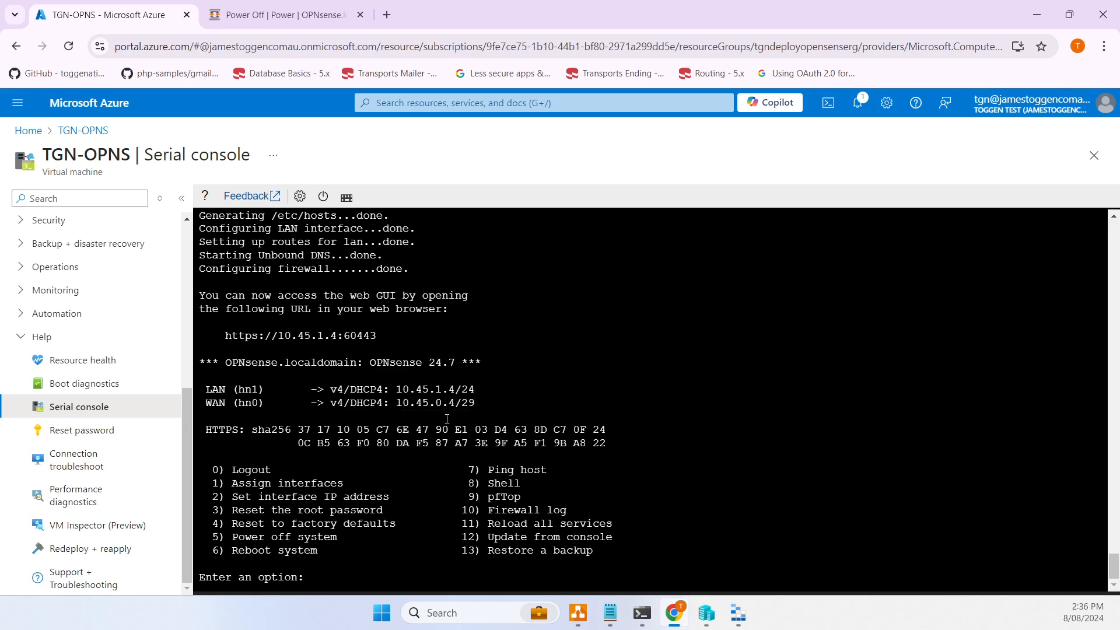
click(94, 130)
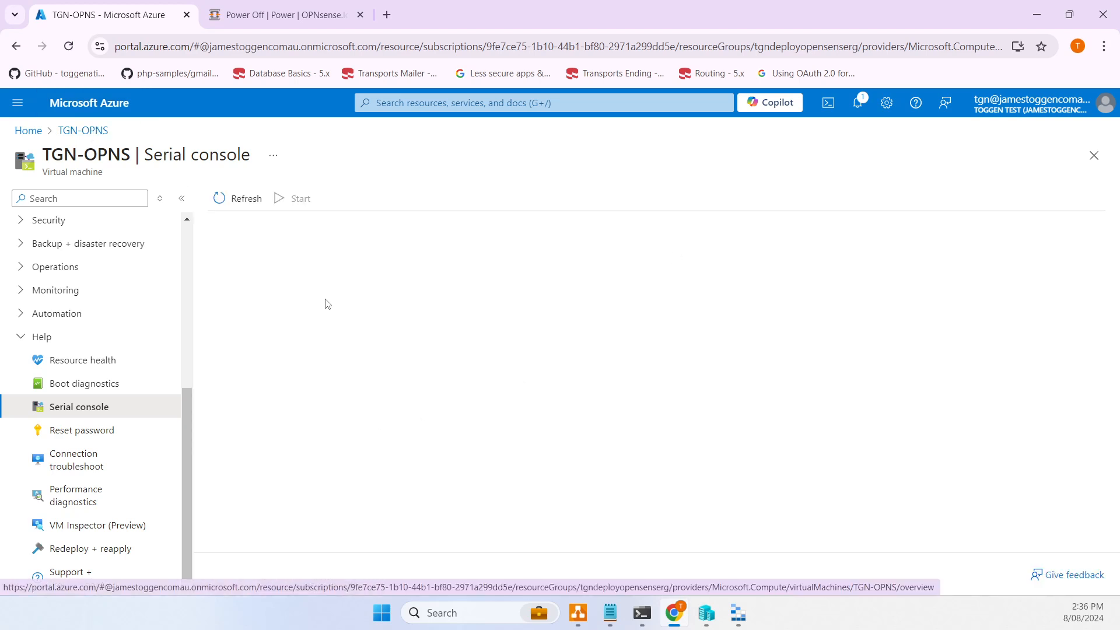
- Copy public IP 52.243.72.143 from the TGN-OPNS overview into the Notepad notes
click(93, 134)
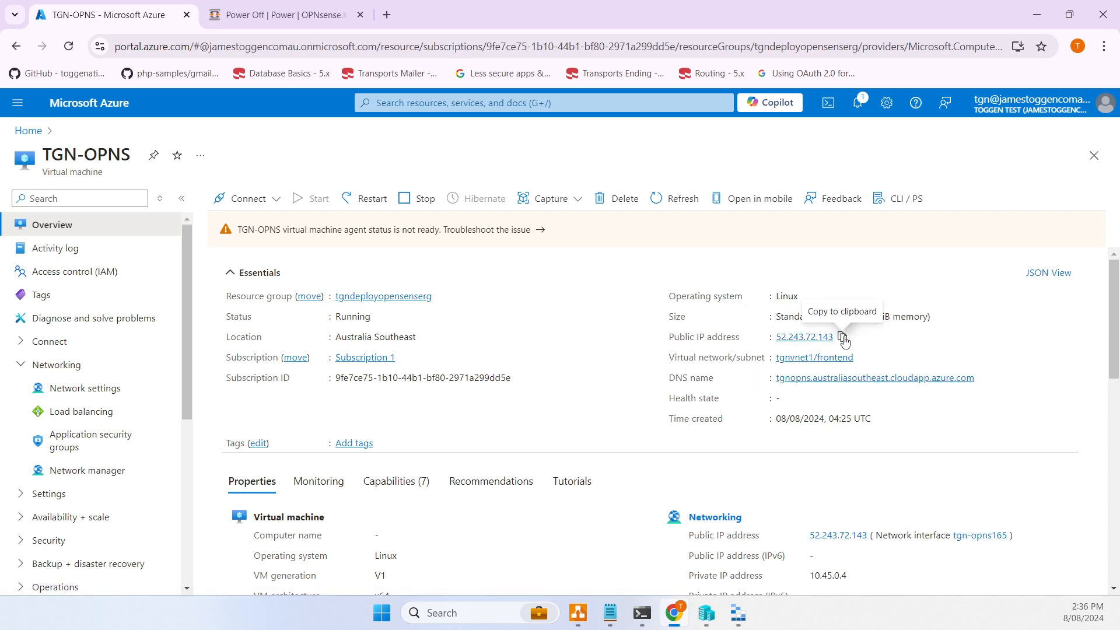
click(842, 336)
click(610, 612)
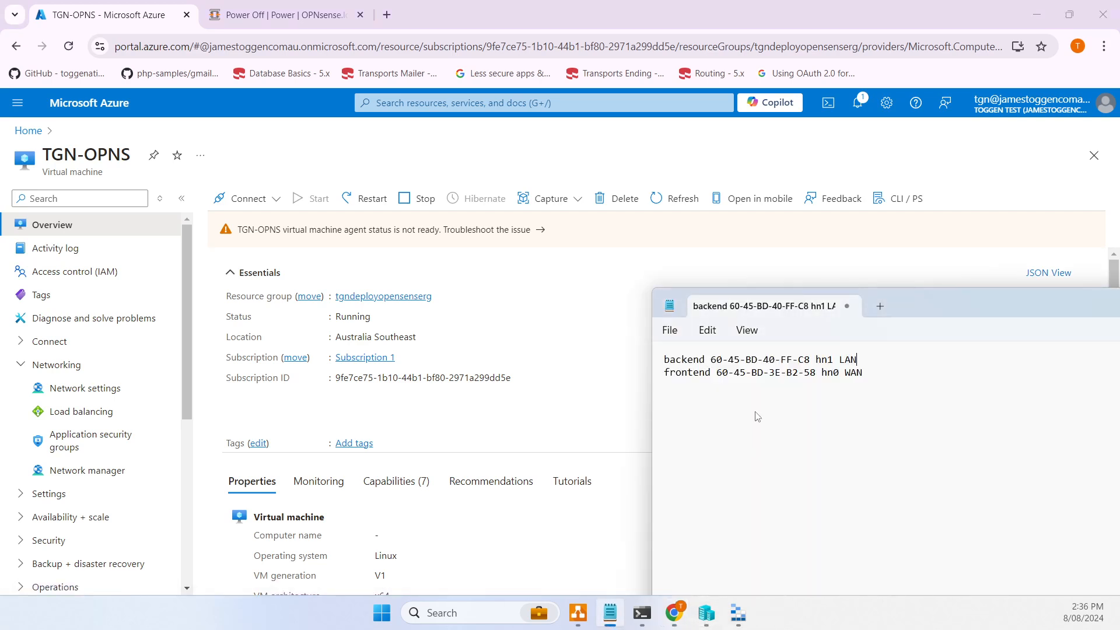
key(ctrl+v)
drag(745, 395, 649, 392)
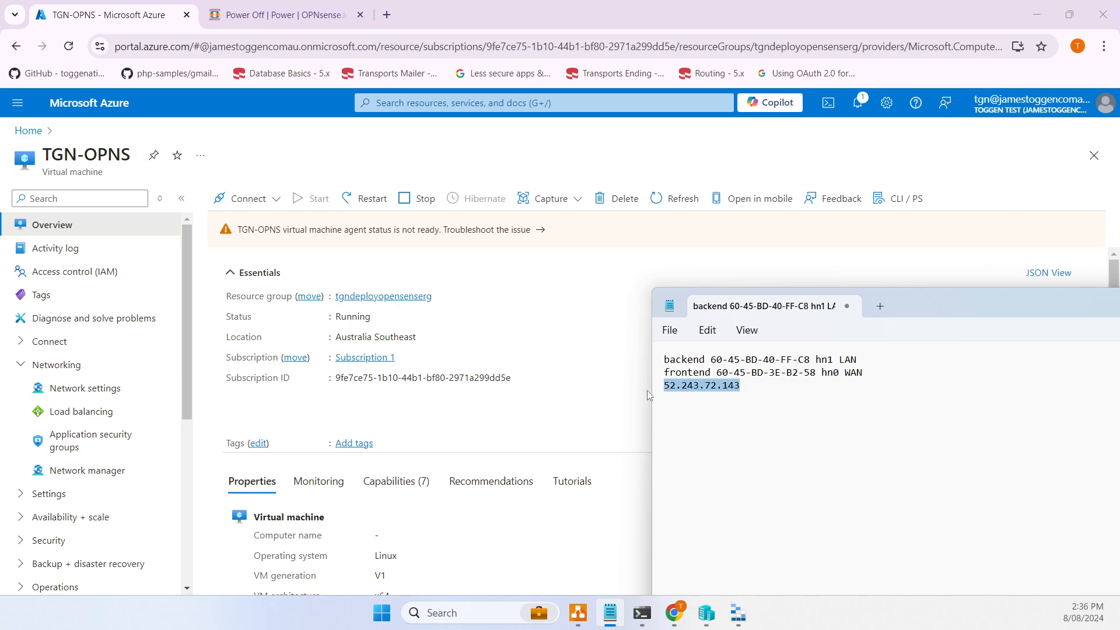
- Point the OPNsense tab's address at 52.243.72.143 on port 60443
click(325, 10)
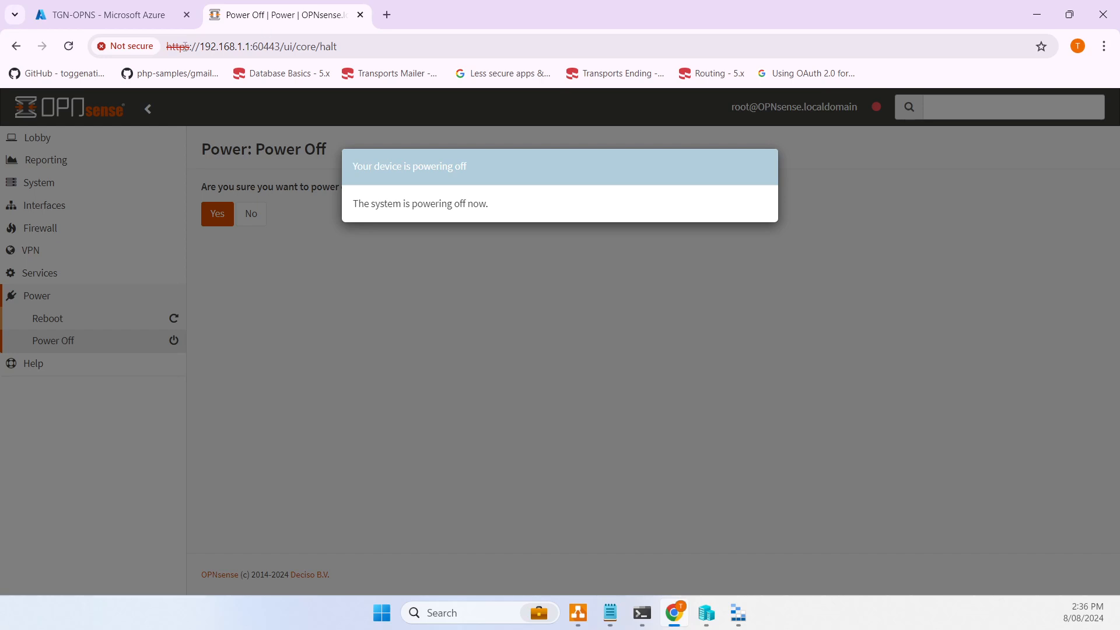
click(537, 47)
key(ctrl+v)
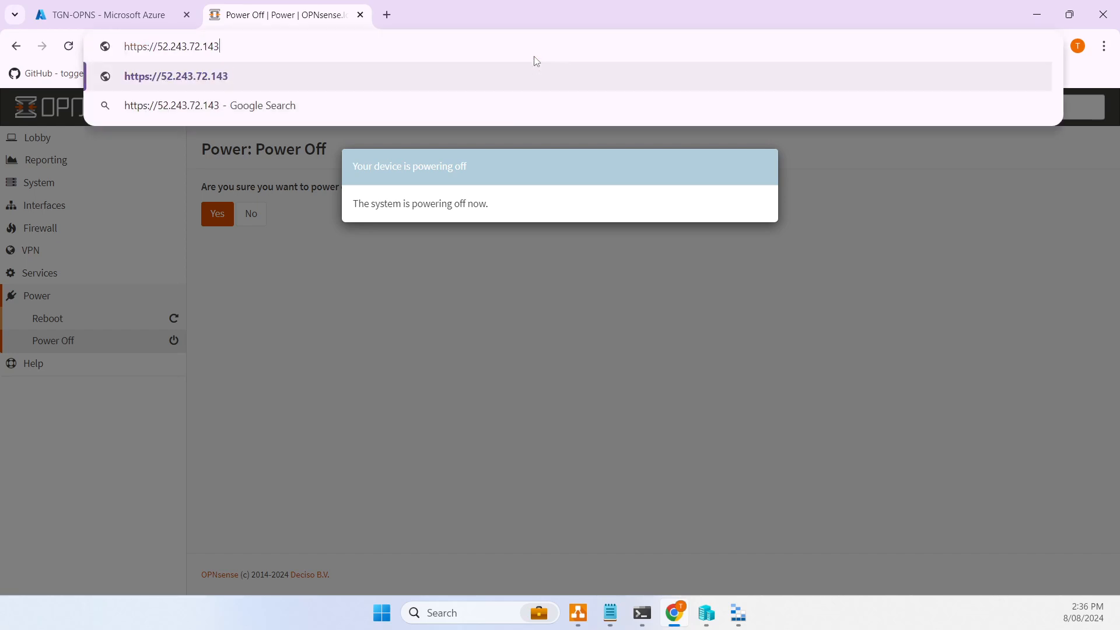
text(:)
key(ctrl+z)
key(ctrl+z)
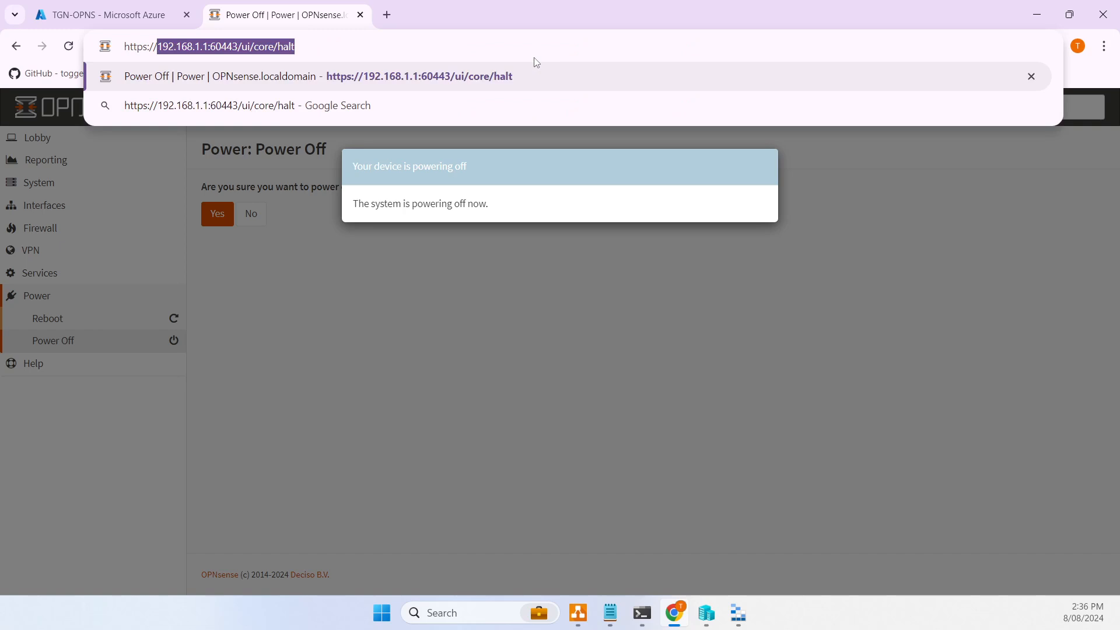
click(205, 46)
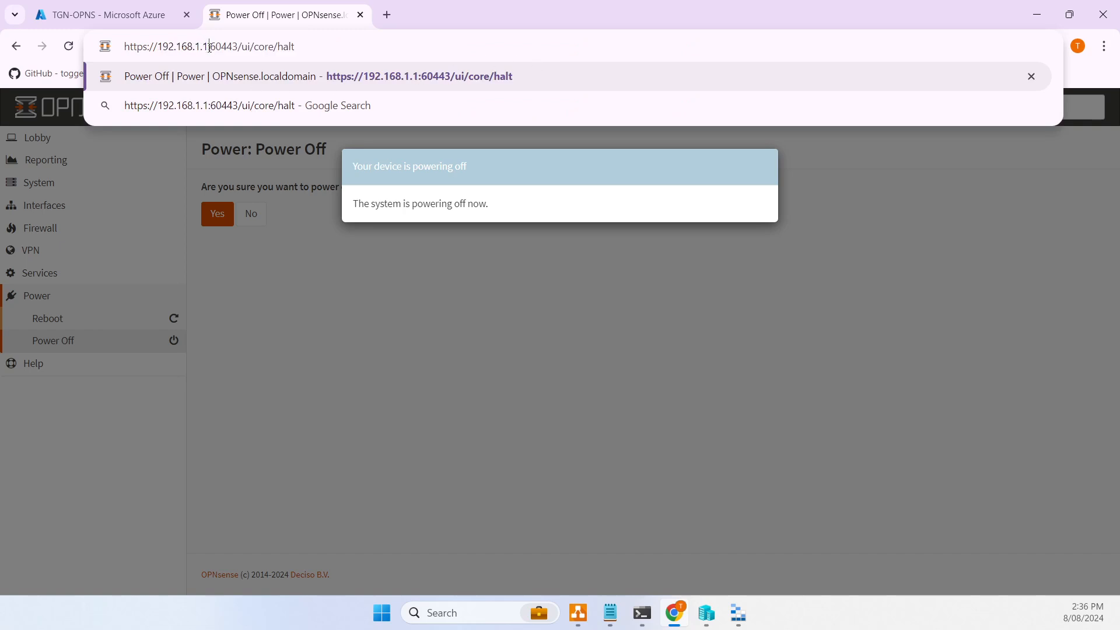
drag(209, 47, 162, 52)
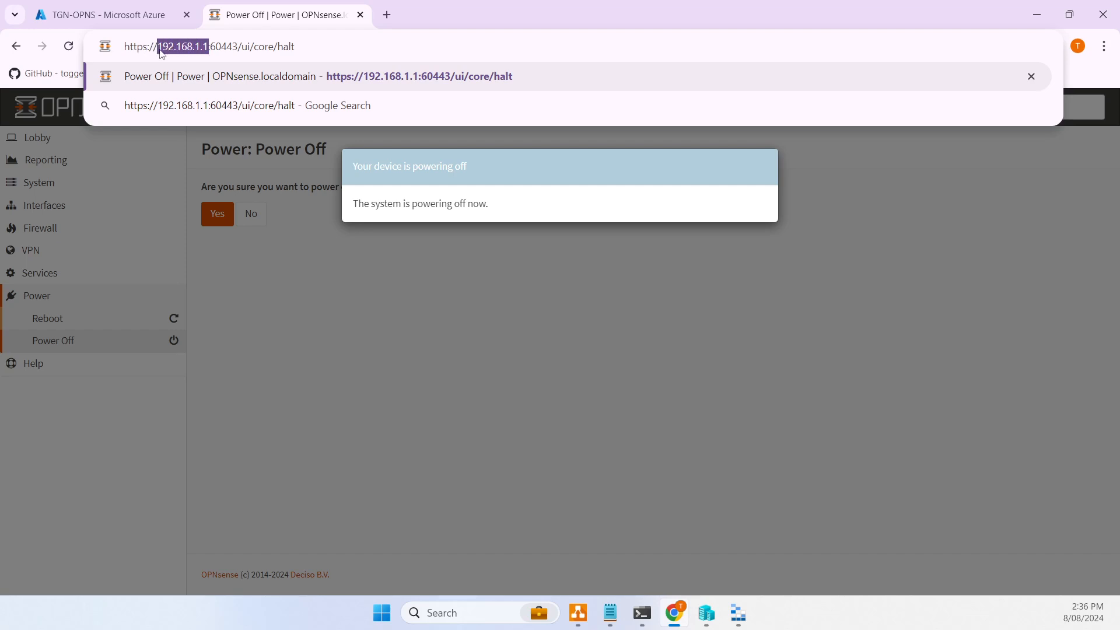
key(ctrl+v)
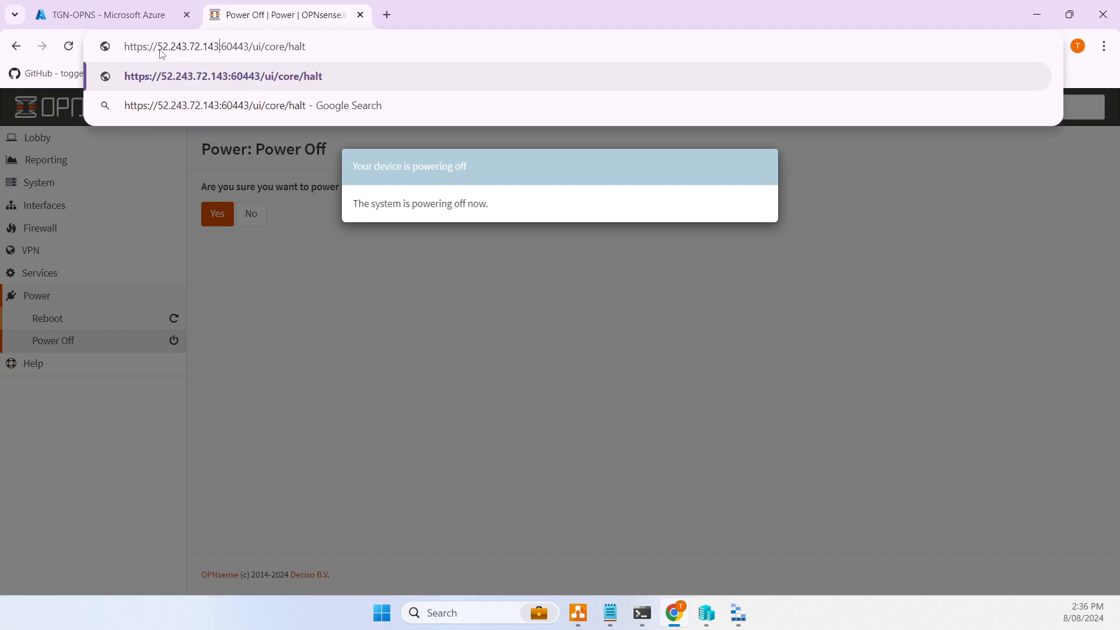
key(BackSpace)
key(BackSpace)
key(BackSpace)
key(BackSpace)
key(BackSpace)
key(BackSpace)
key(BackSpace)
key(BackSpace)
key(BackSpace)
key(BackSpace)
key(BackSpace)
key(BackSpace)
key(BackSpace)
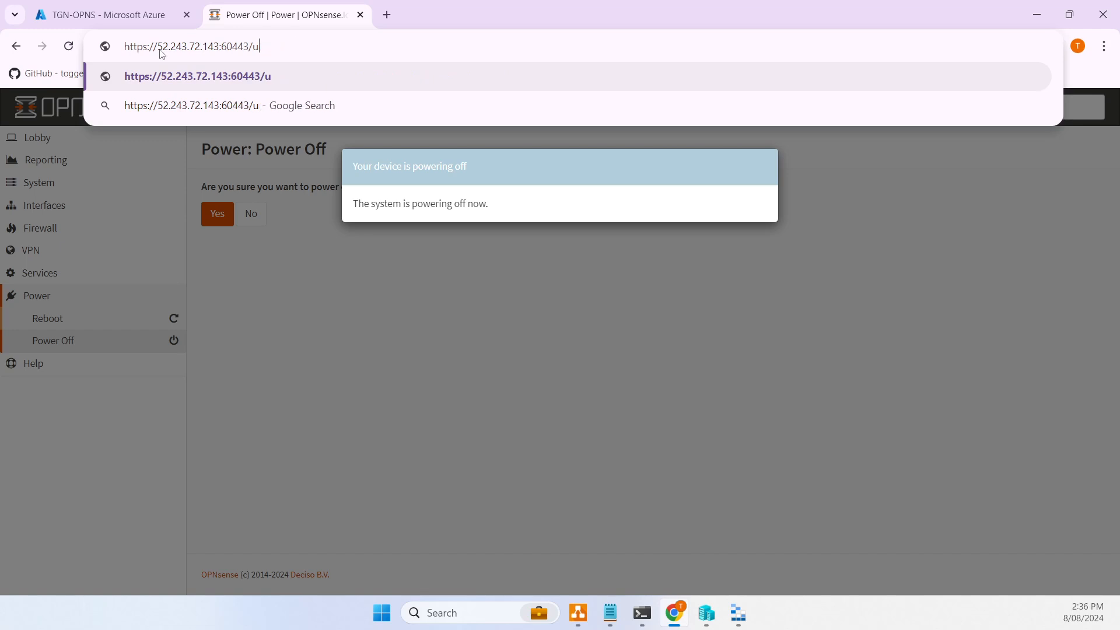
key(Return)
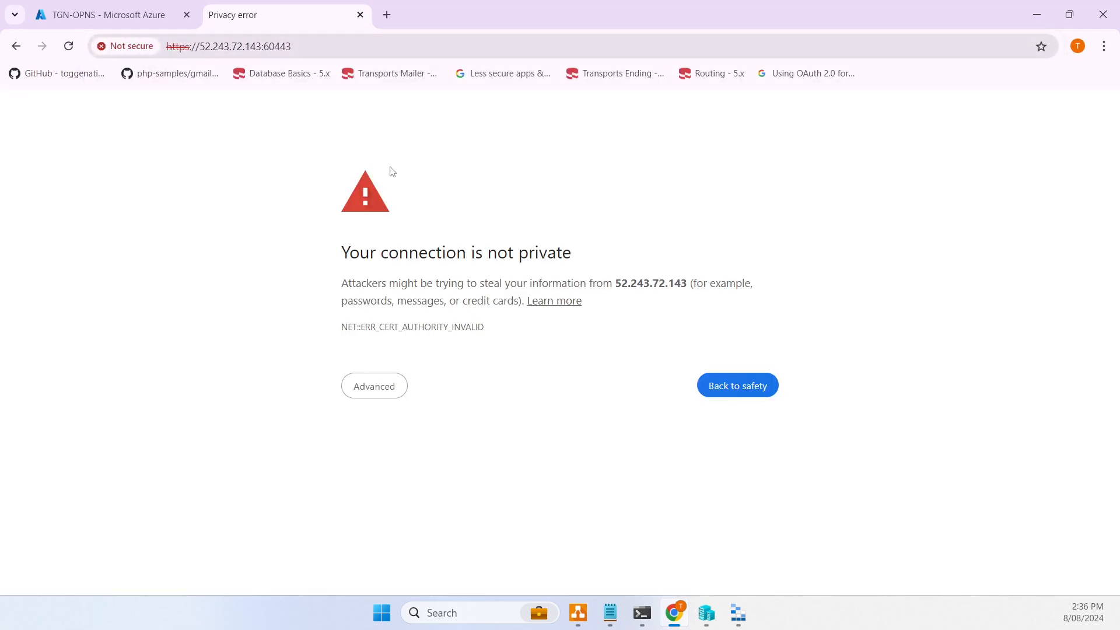
- Bypass the certificate warning and sign in as root to the Lobby dashboard
click(396, 382)
click(453, 499)
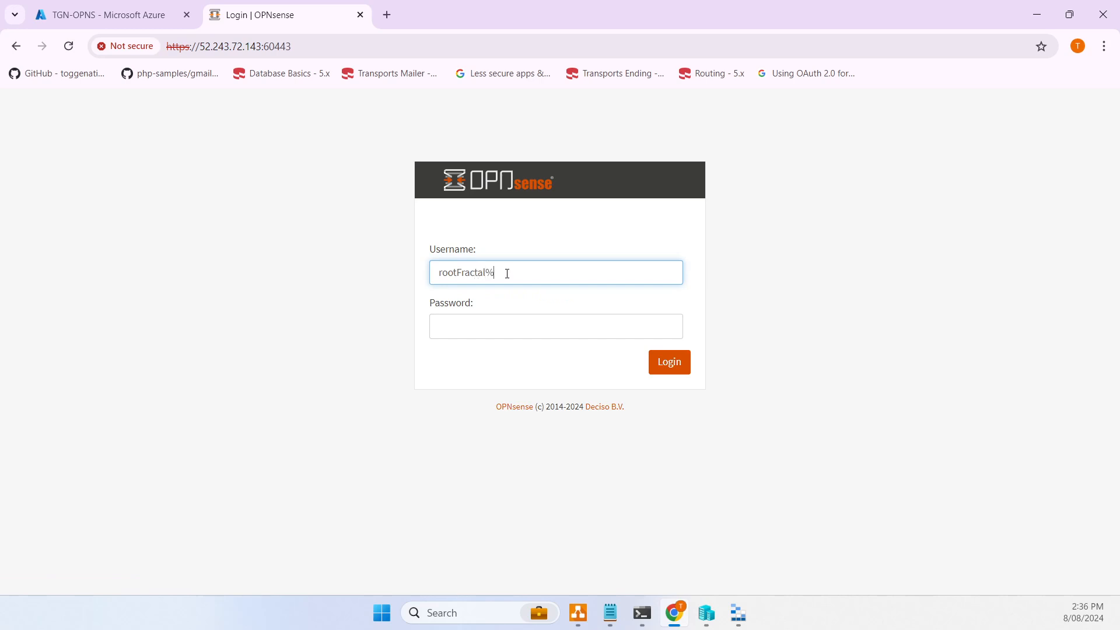
key(Return)
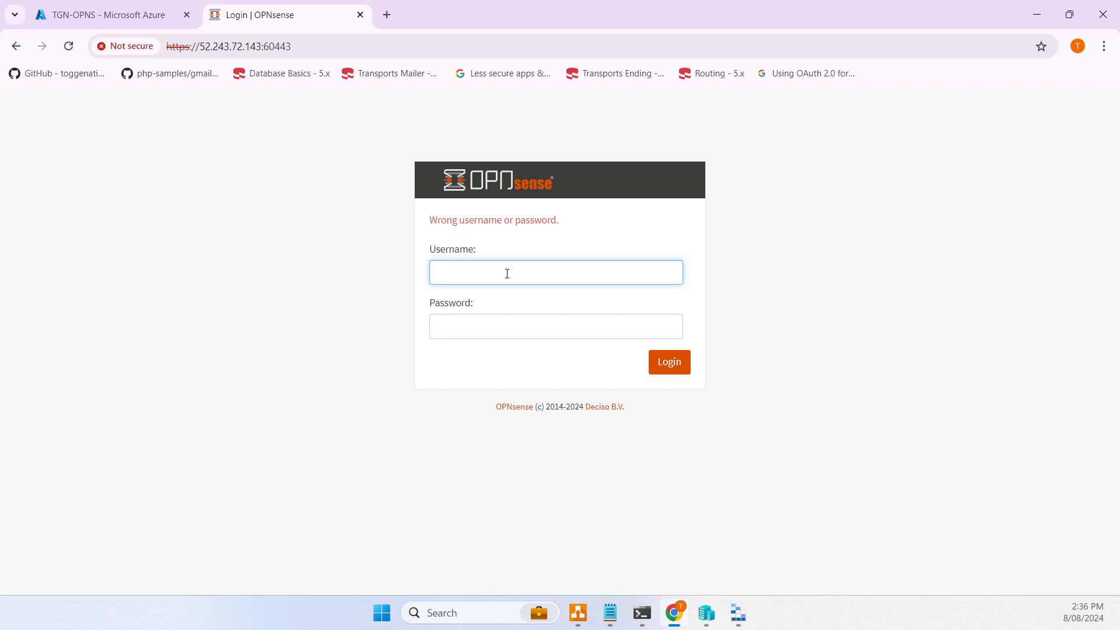
text(root)
key(Tab)
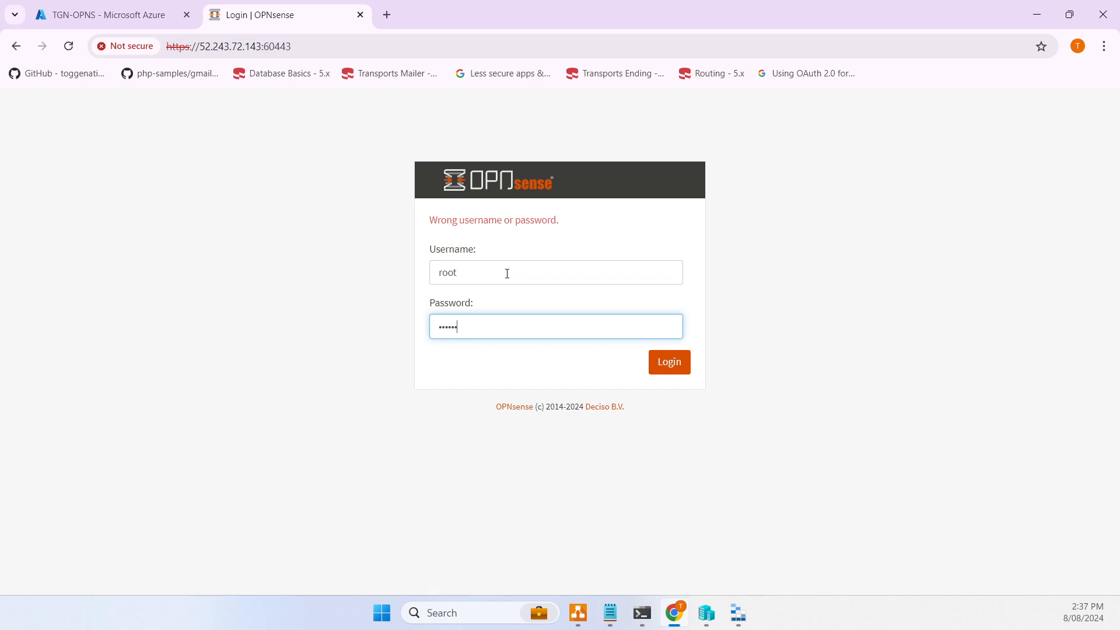
key(Return)
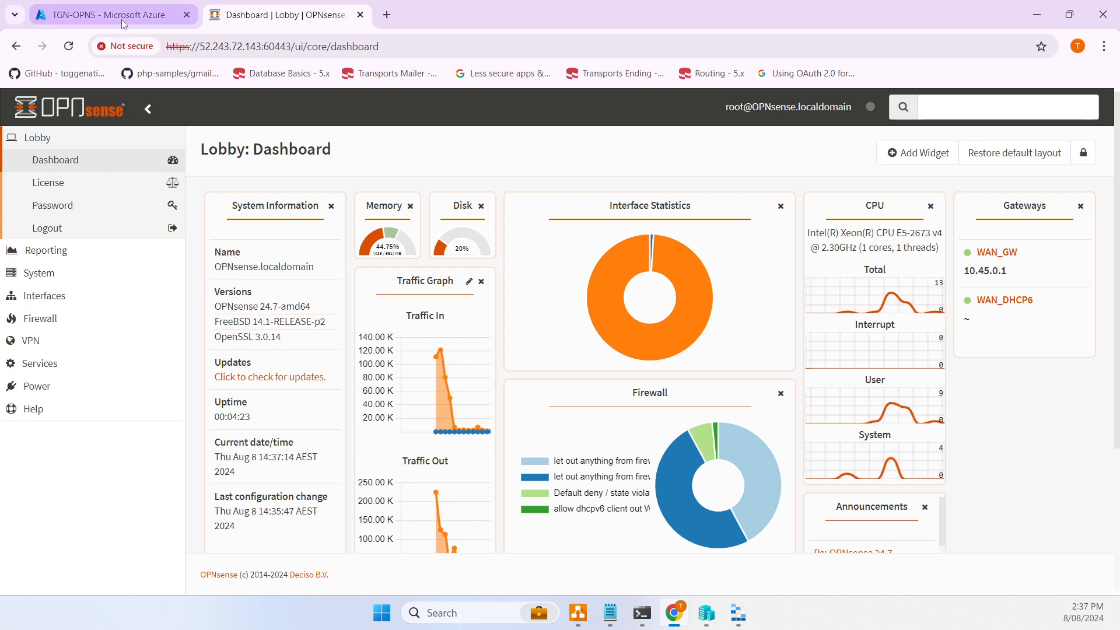
- Paste DNS name tgnopns.australiasoutheast.cloudapp.azure.com into the notes below the public IP
click(97, 7)
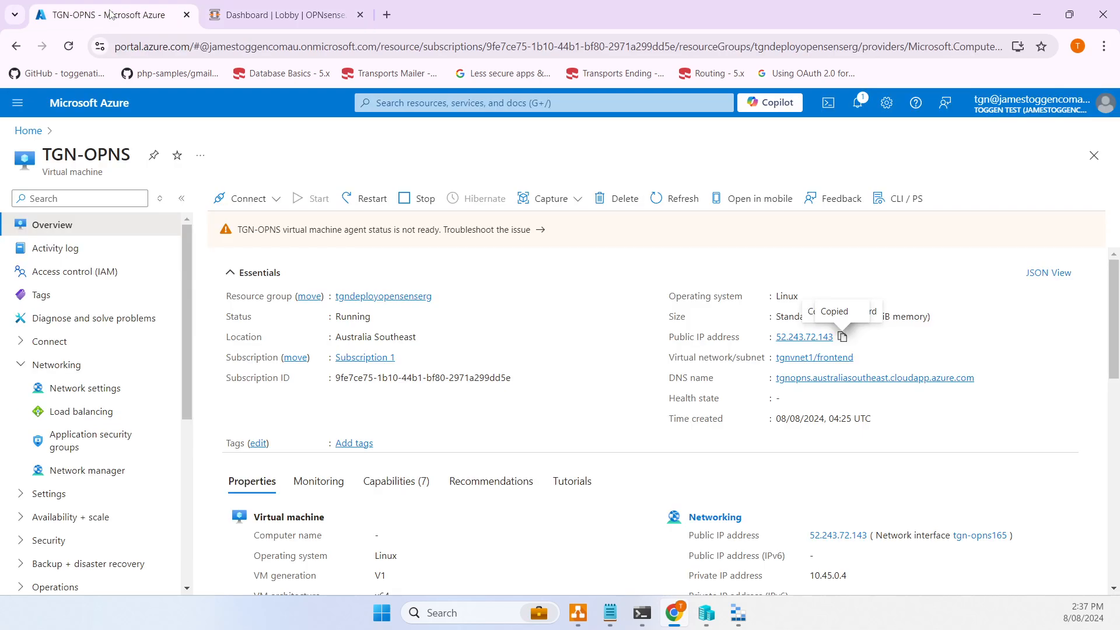
click(983, 379)
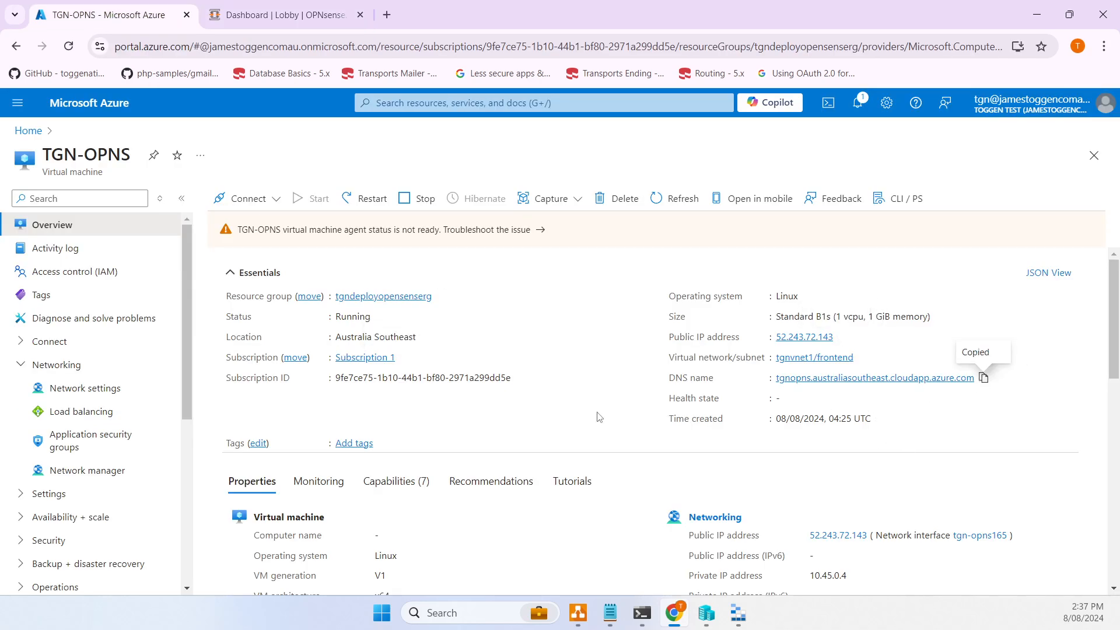
click(610, 612)
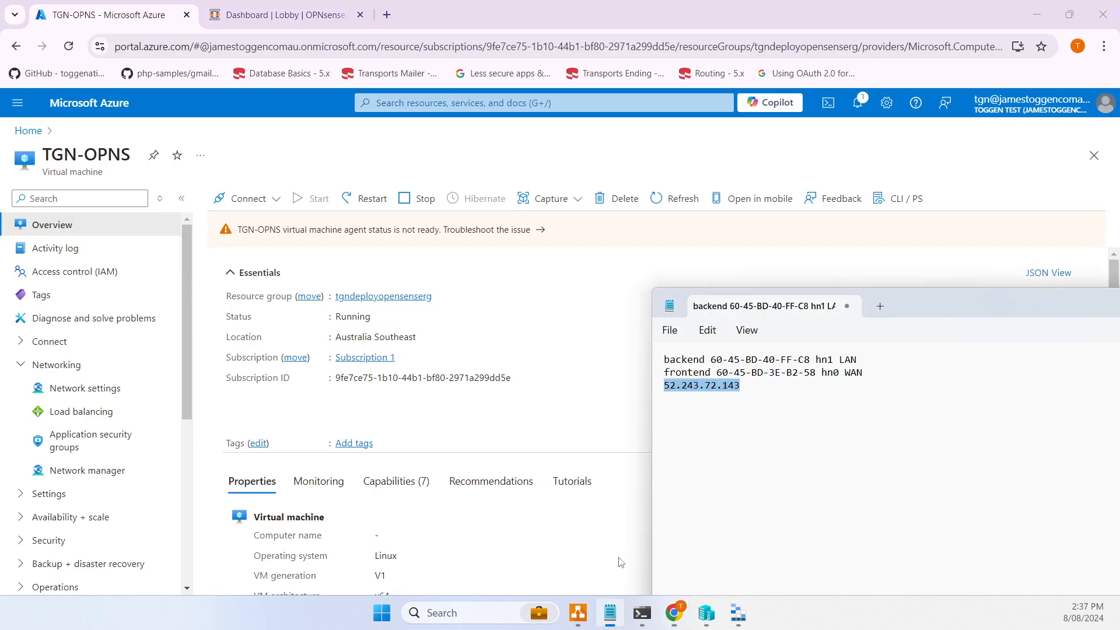
click(764, 442)
key(ctrl+v)
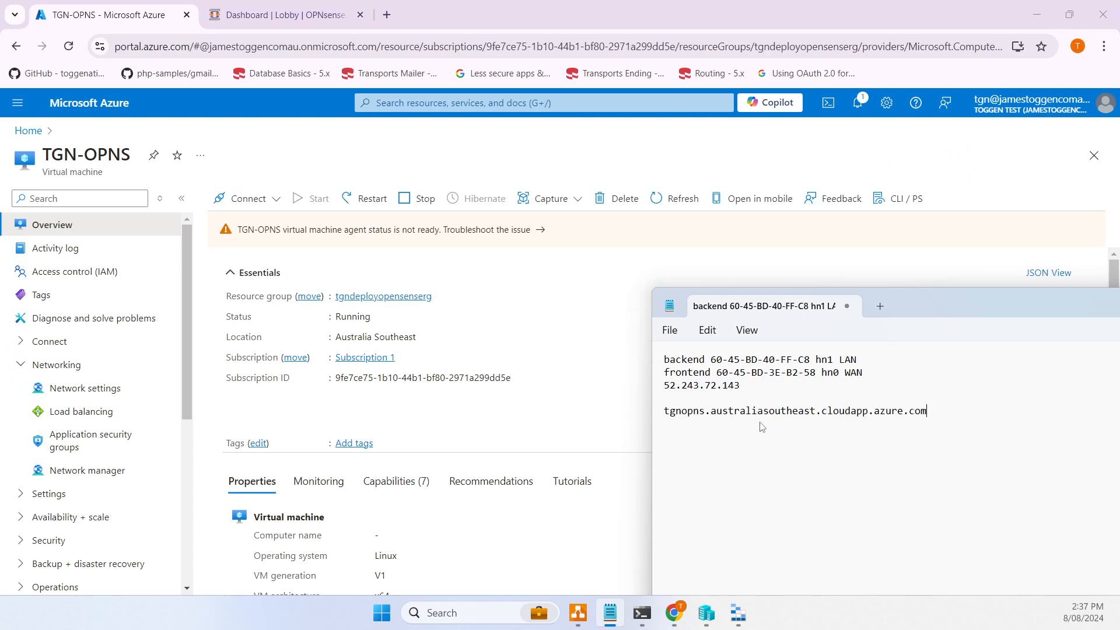
click(279, 14)
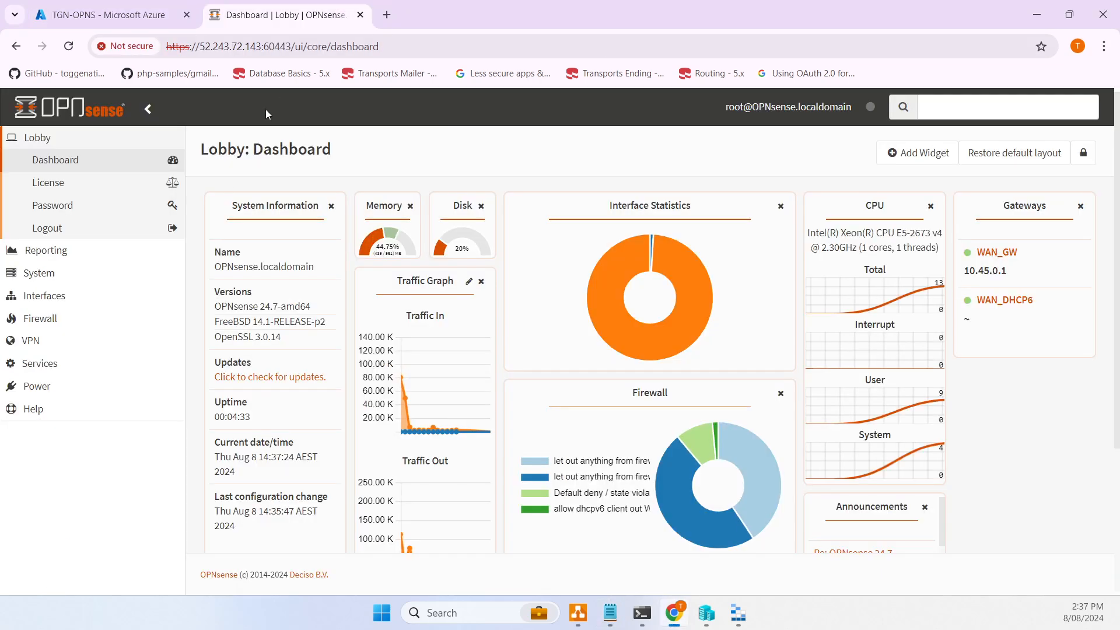
- In System > Settings > General, change the hostname to tgnopns
click(15, 272)
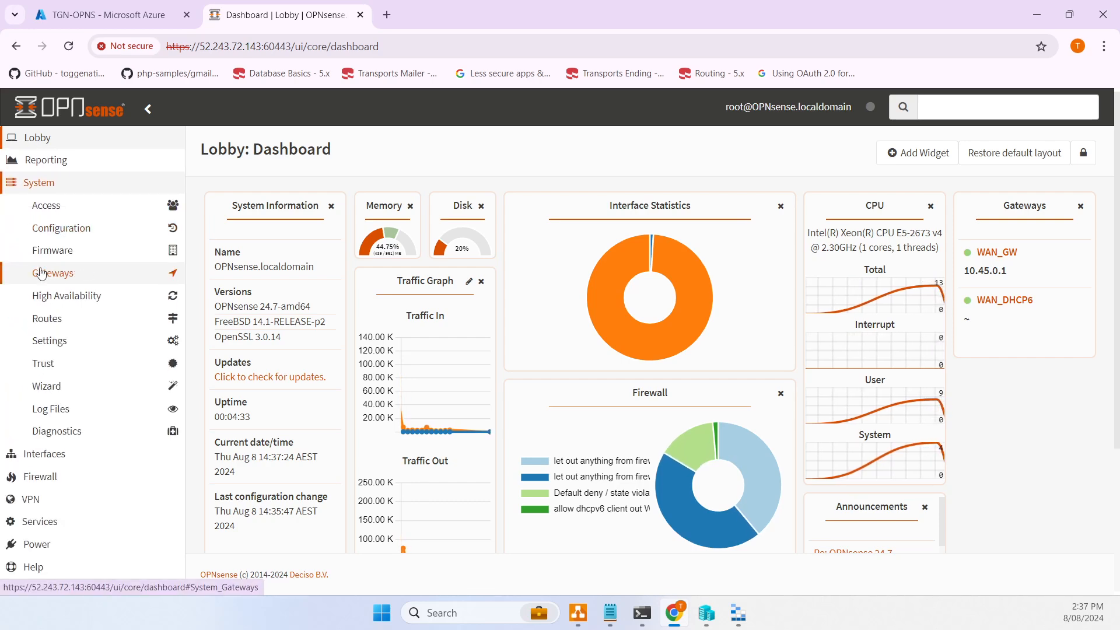
click(83, 342)
click(85, 362)
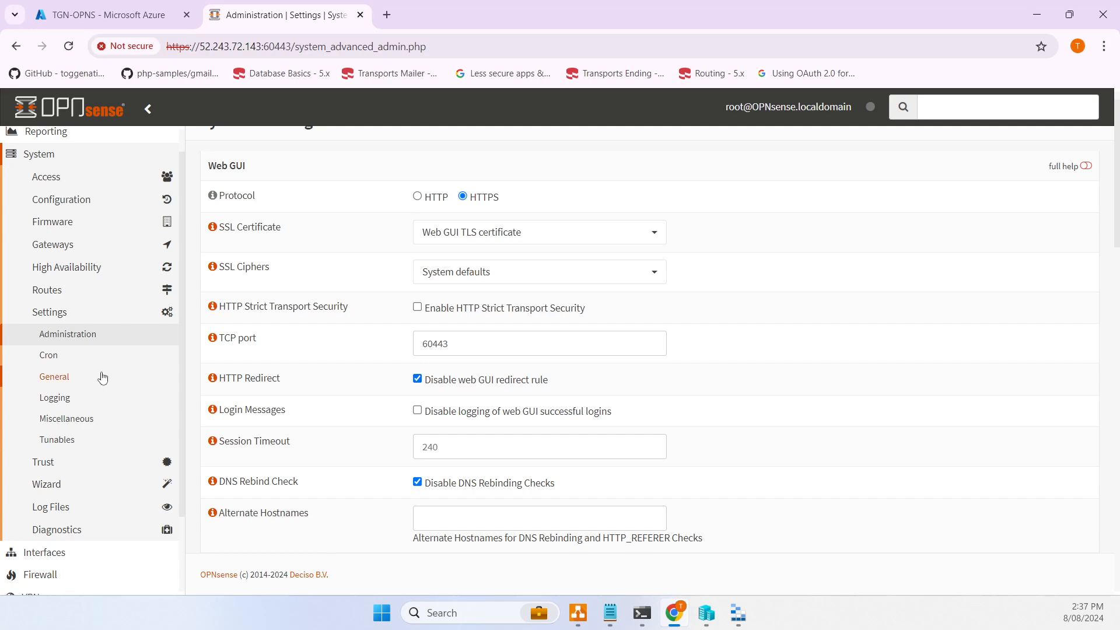
click(57, 377)
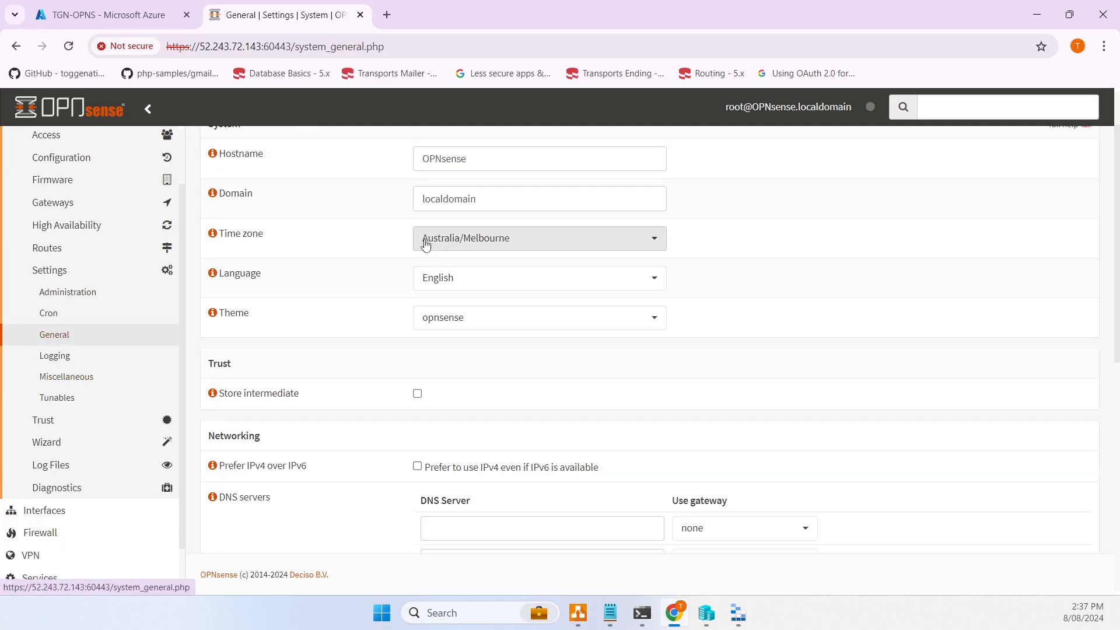
scroll(595, 165, up, 1)
drag(528, 231, 337, 229)
key(ctrl+v)
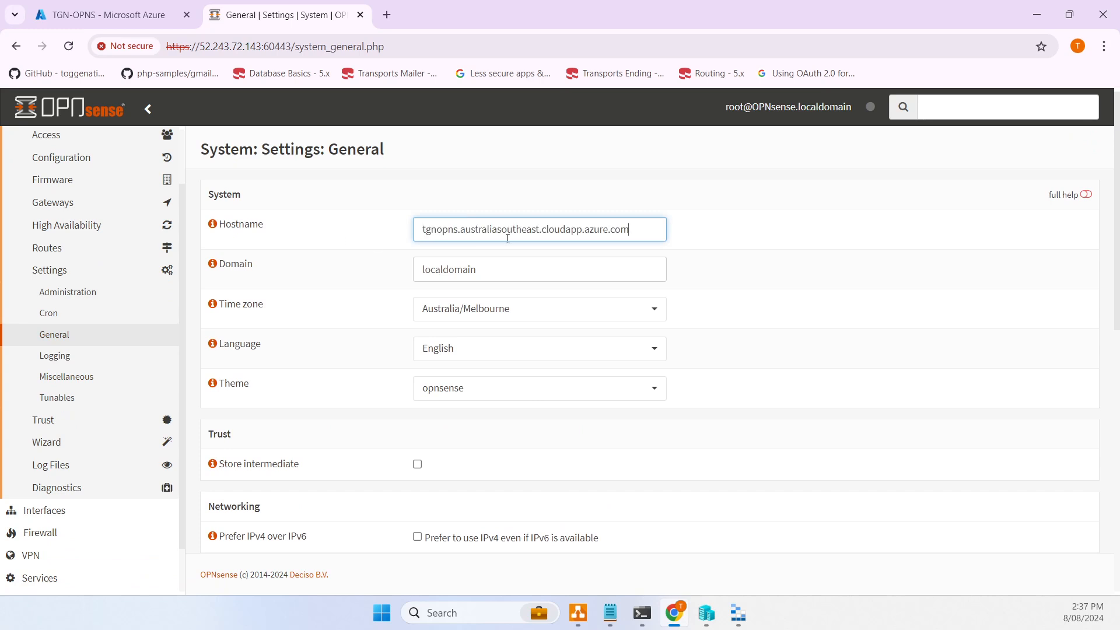
drag(456, 230, 733, 264)
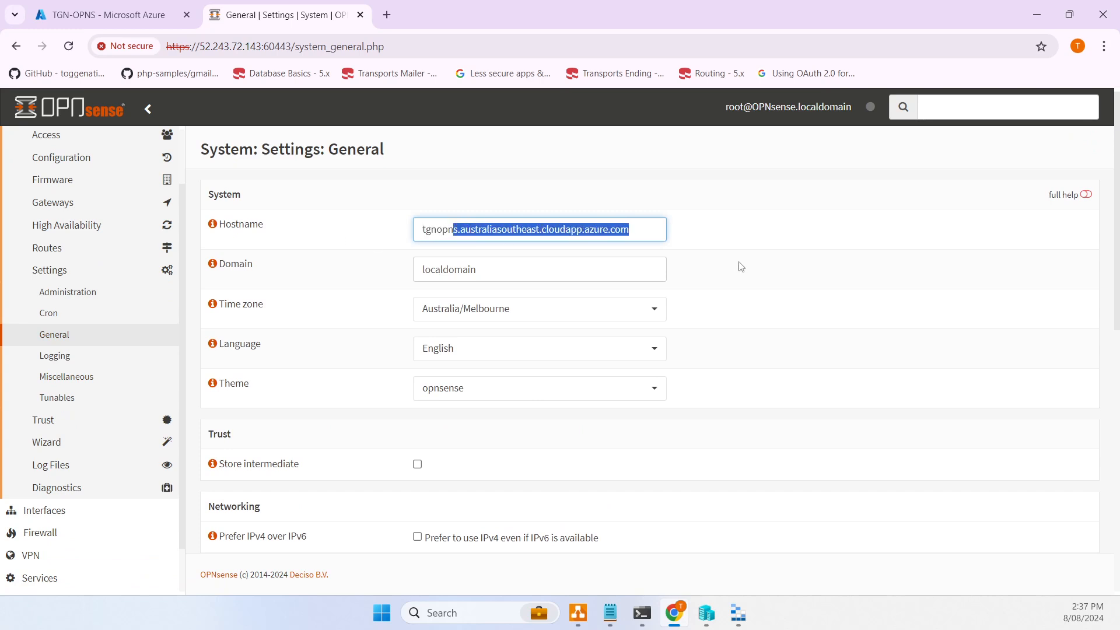
key(BackSpace)
- Set the domain to australiasoutheast.cloudapp.azure.com, save, then go to Administration settings
text(s)
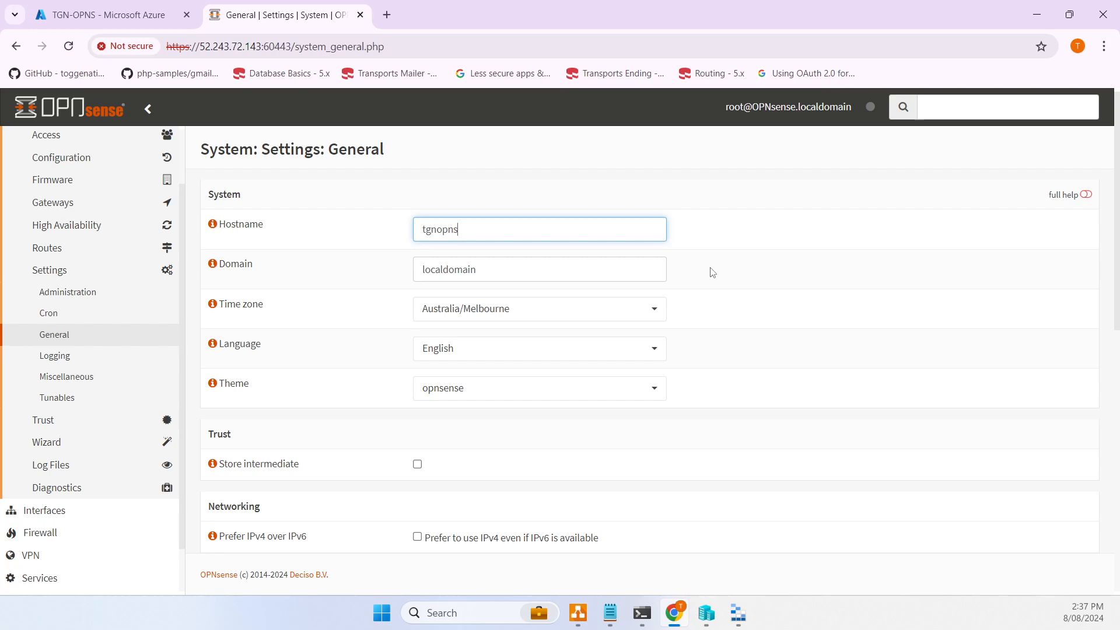
key(Tab)
key(Tab)
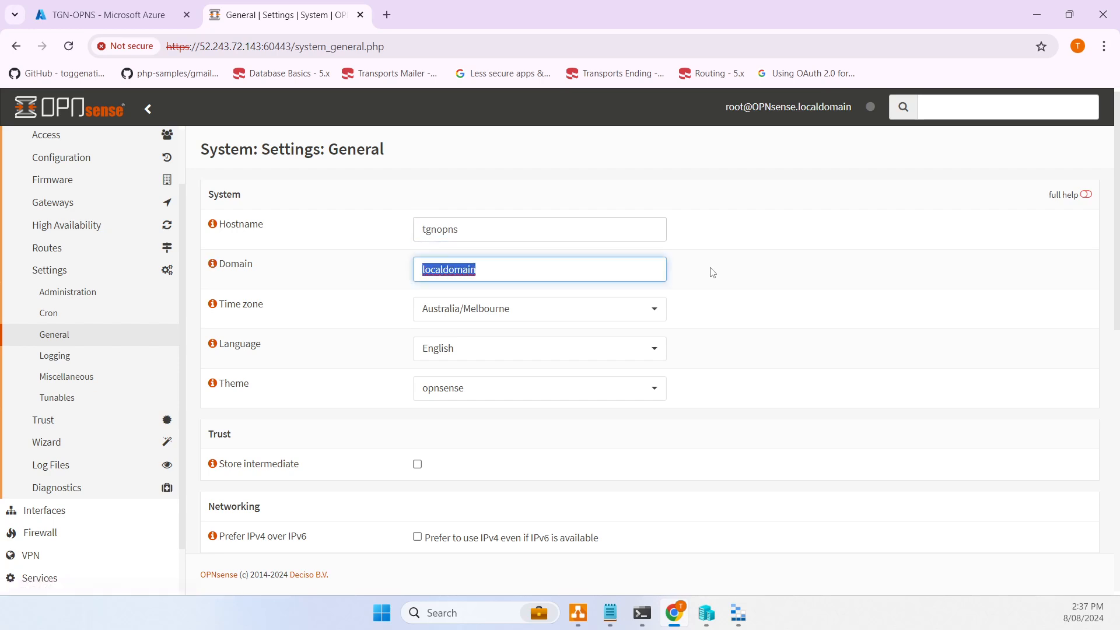
key(ctrl+v)
key(Delete)
key(Delete)
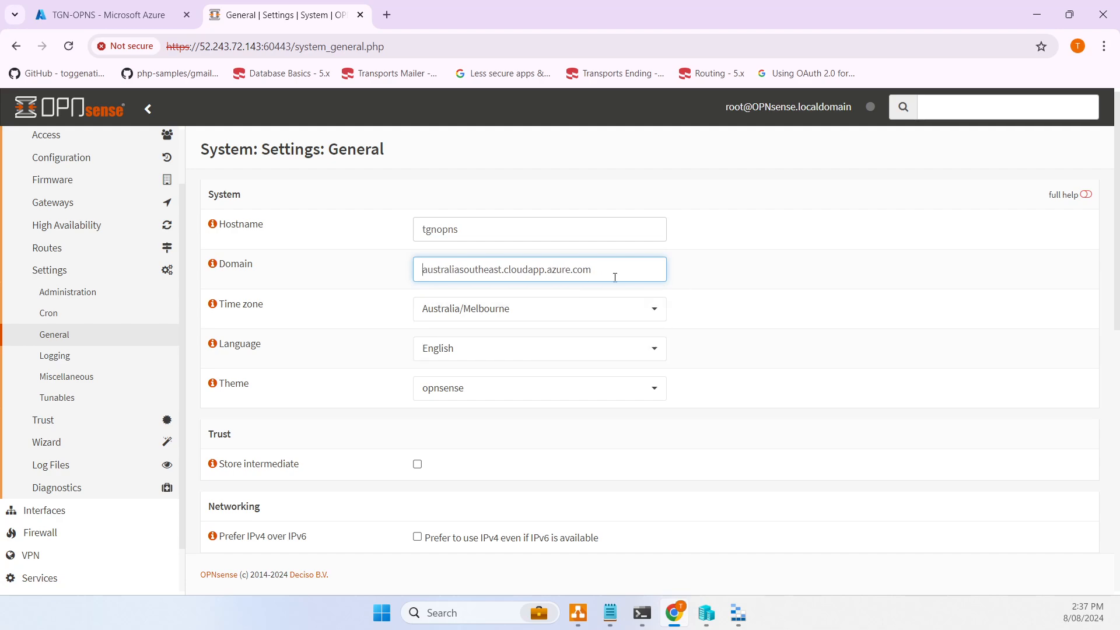
drag(615, 274, 341, 271)
drag(523, 222, 393, 245)
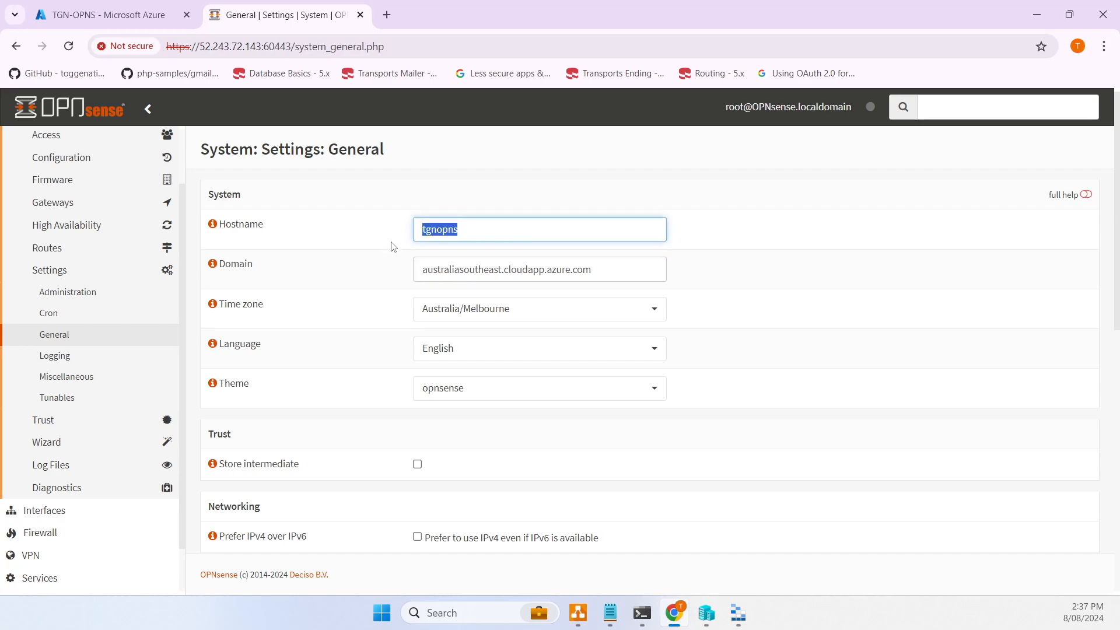
scroll(405, 264, down, 3)
scroll(409, 267, down, 5)
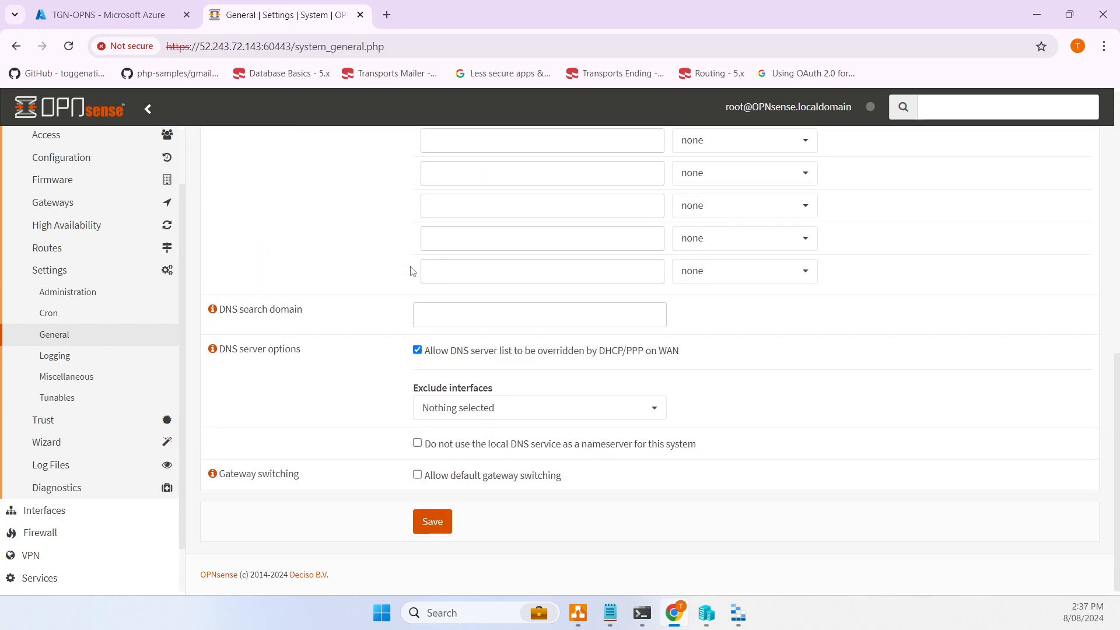
click(432, 528)
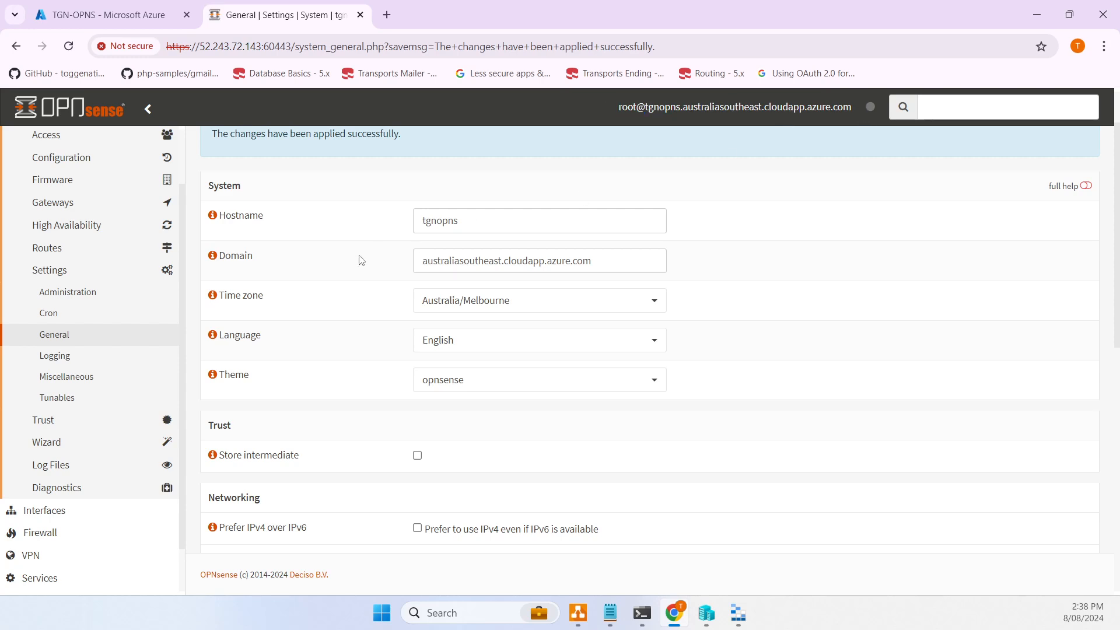
click(84, 294)
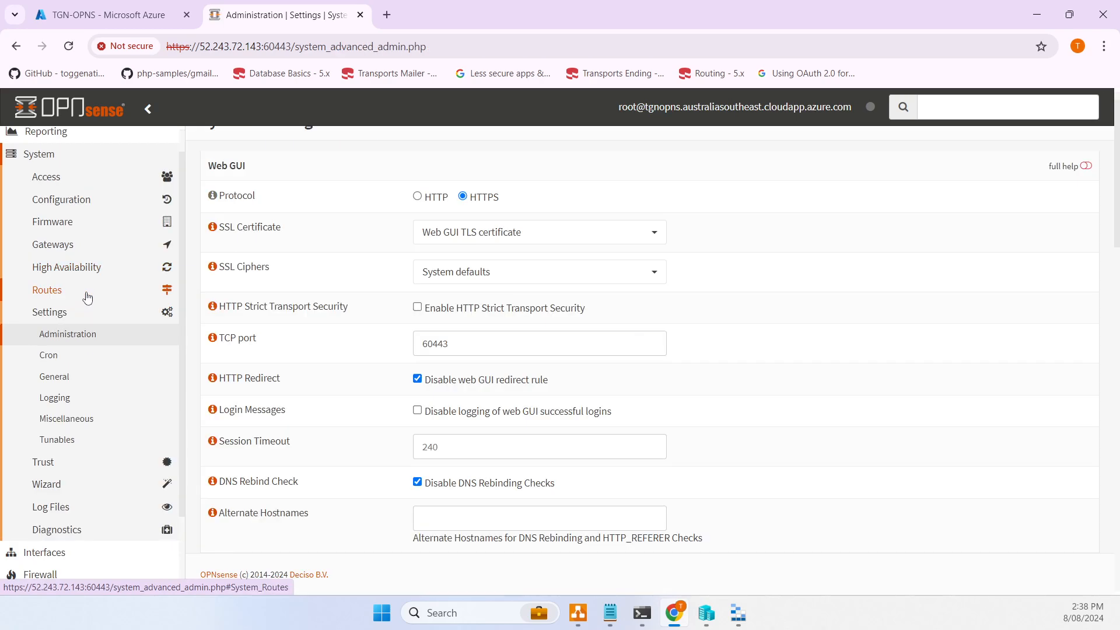
scroll(411, 315, down, 3)
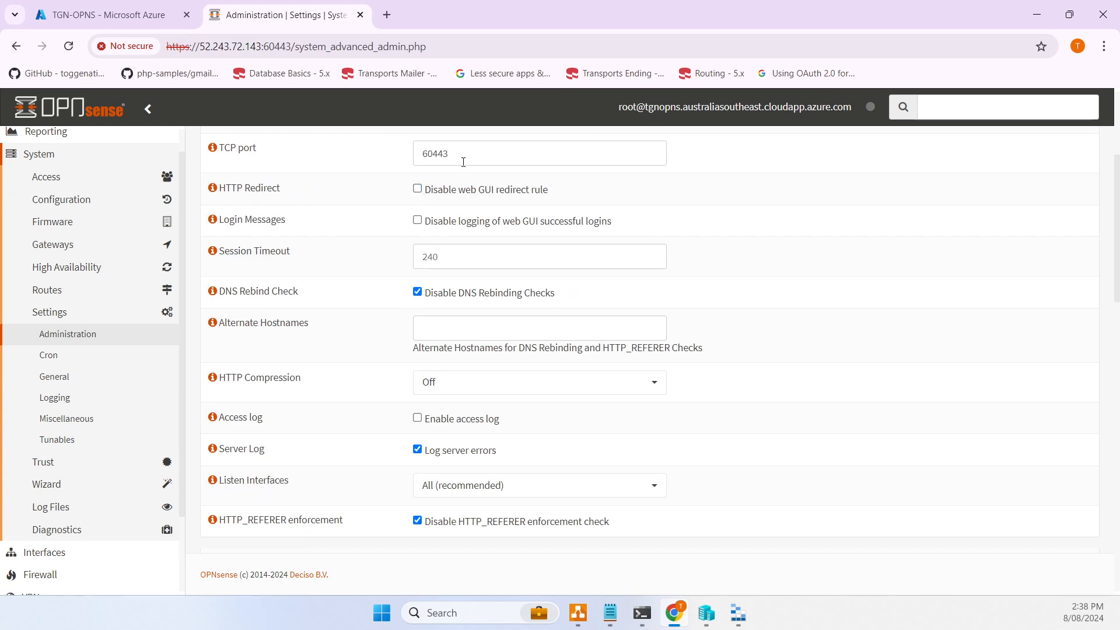
- Re-enable DNS rebinding checks, HTTP_REFERER enforcement and the web GUI redirect rule, then save
drag(455, 154, 380, 163)
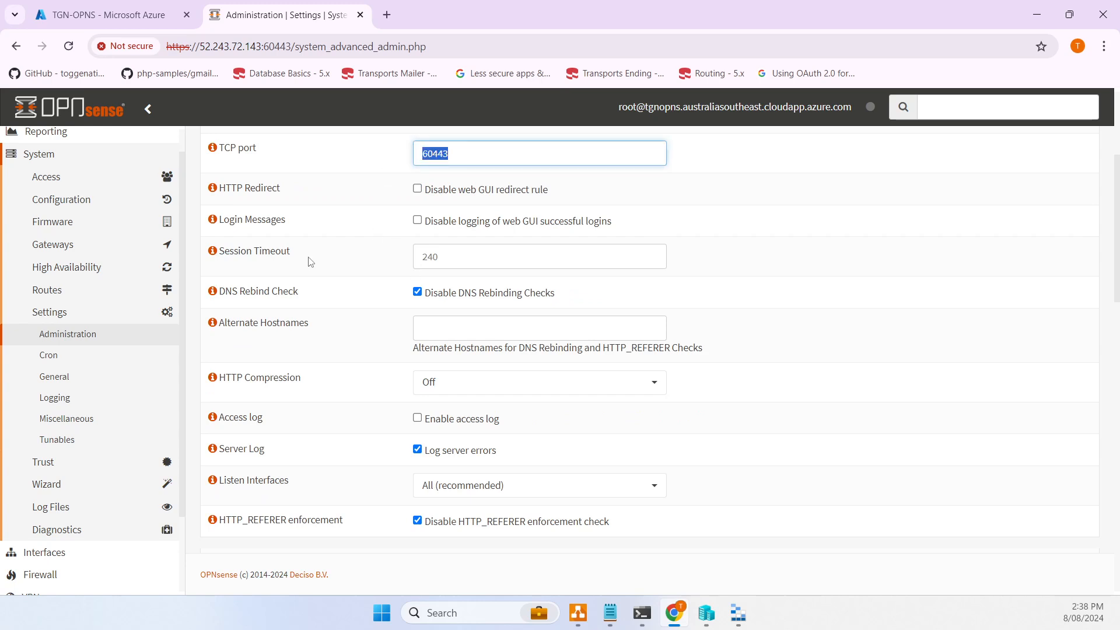
click(420, 292)
drag(326, 293, 220, 291)
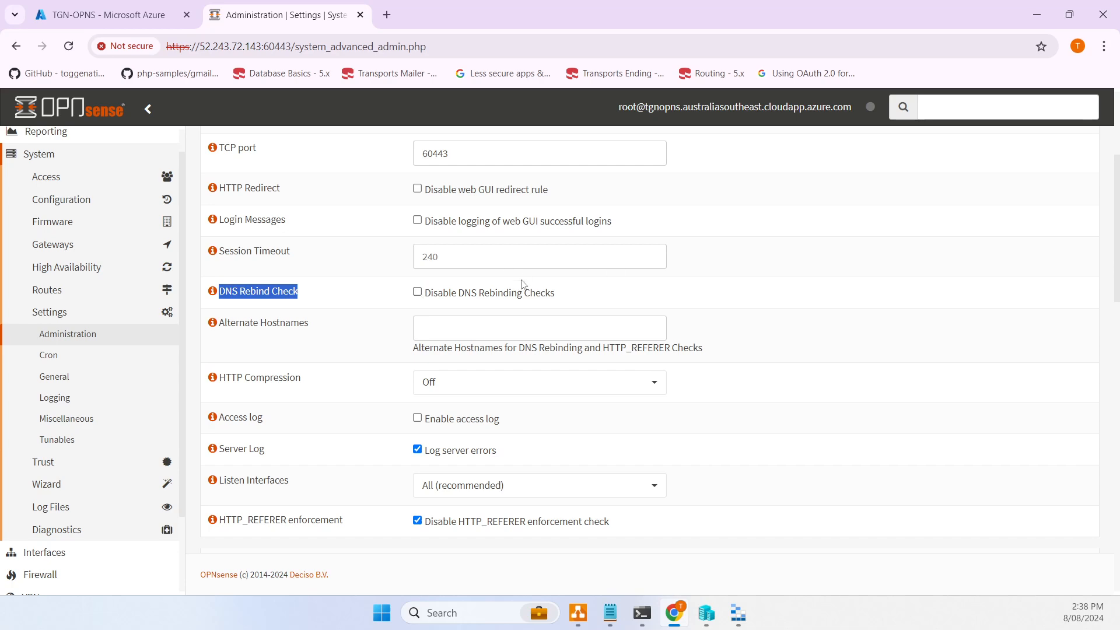
scroll(595, 315, down, 1)
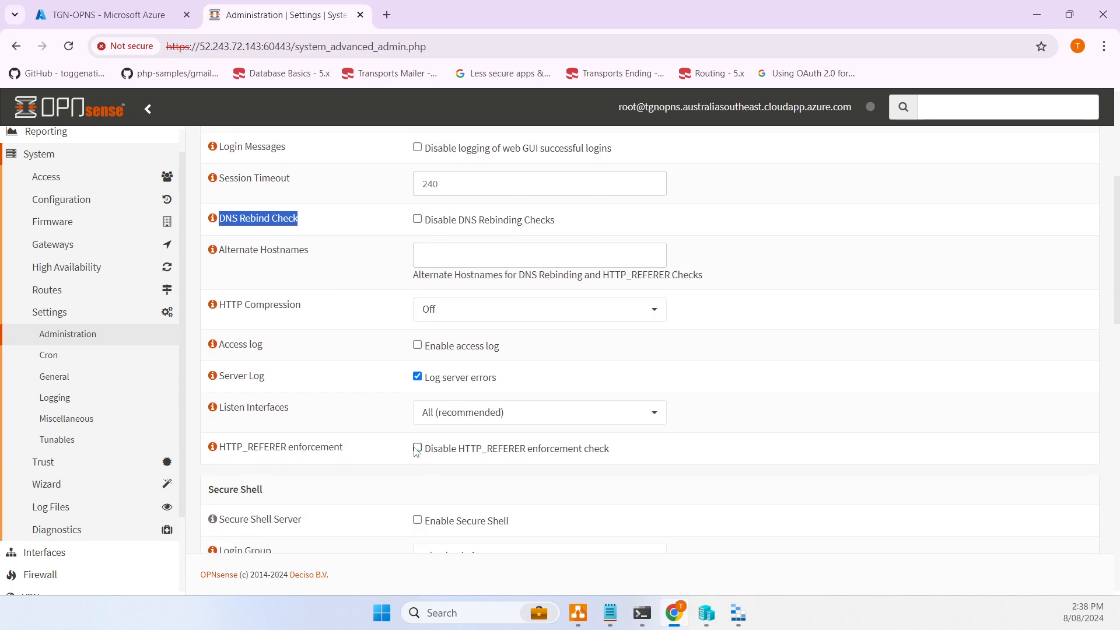
scroll(416, 452, down, 6)
scroll(488, 433, up, 3)
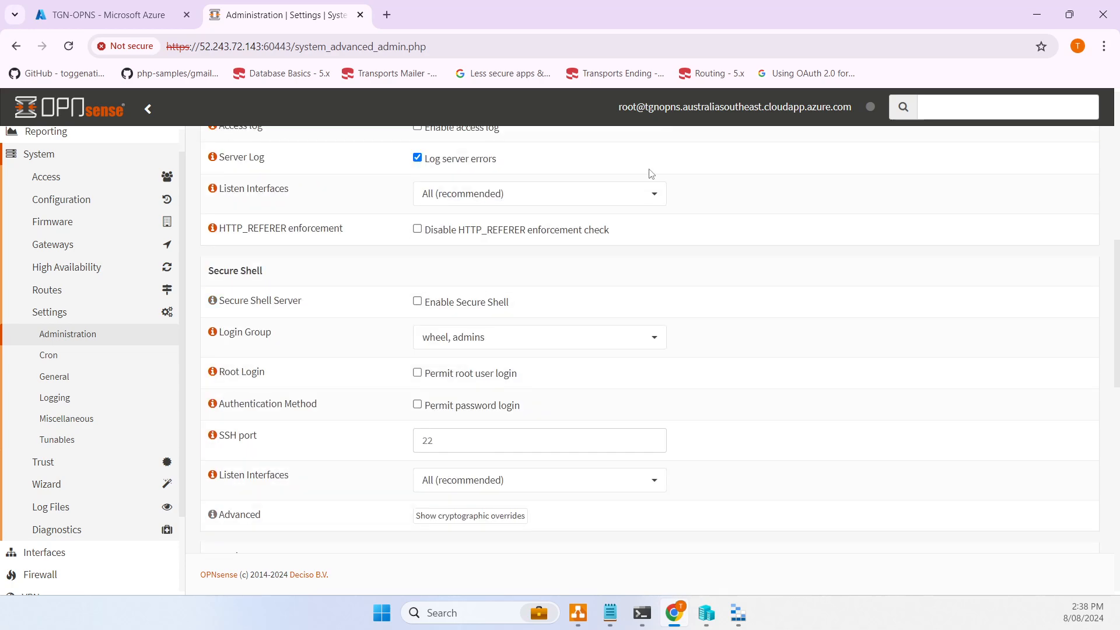
scroll(651, 173, down, 5)
scroll(628, 222, down, 5)
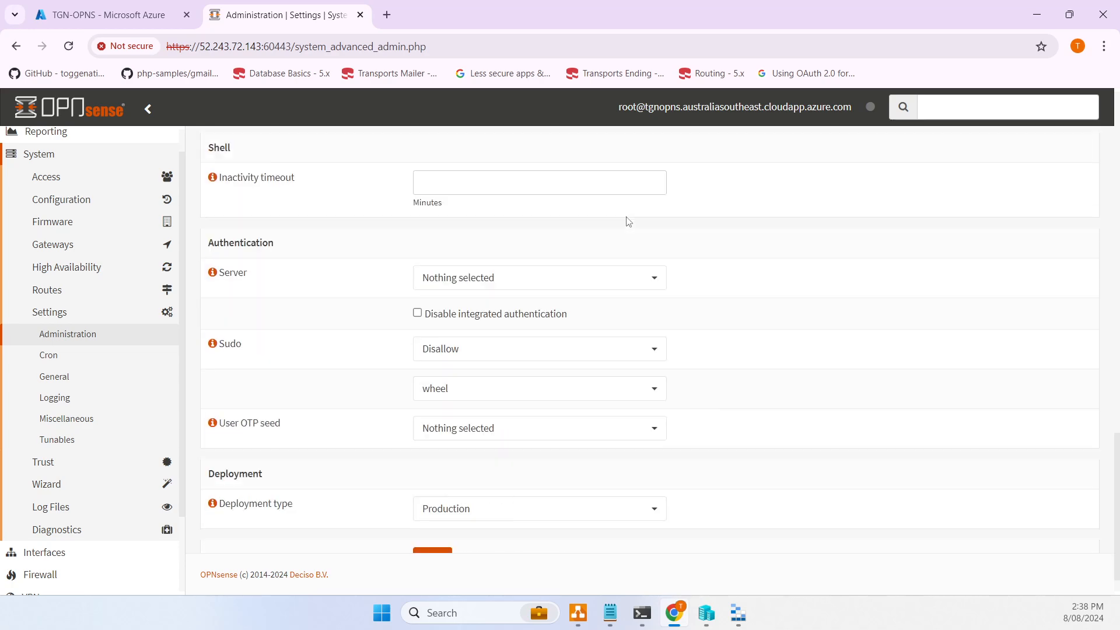
scroll(624, 221, up, 4)
scroll(624, 222, down, 5)
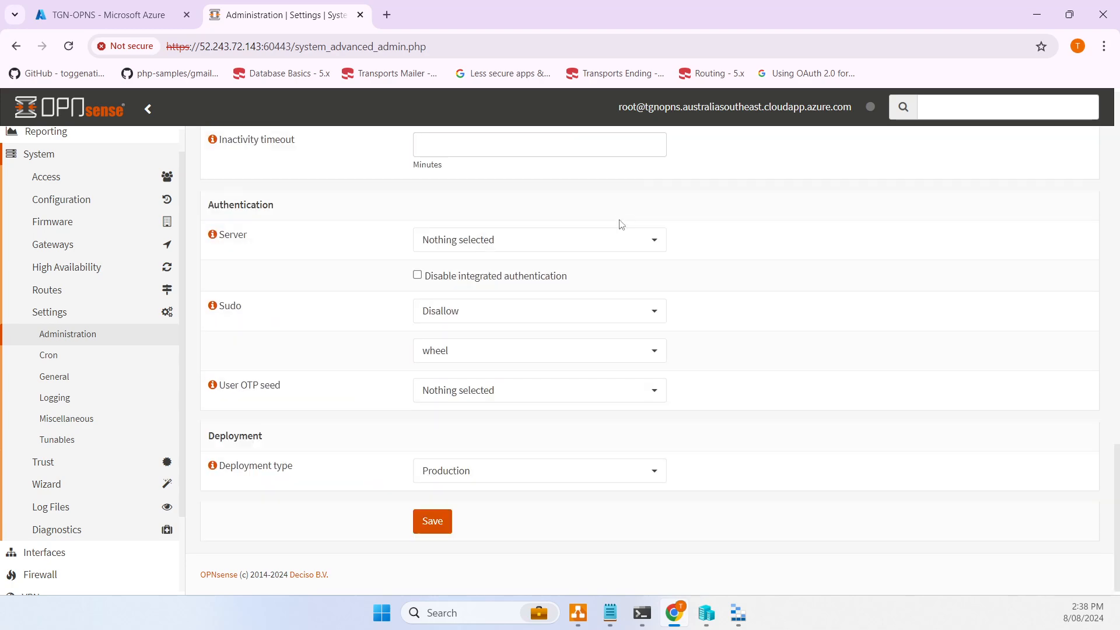
click(439, 528)
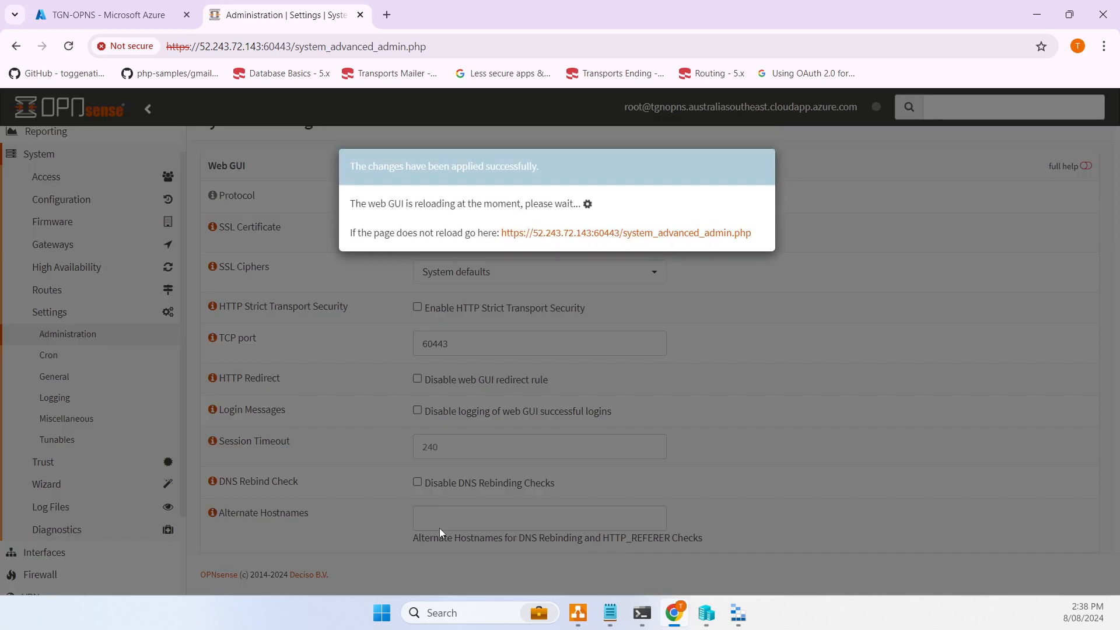
- Reload the Administration page at tgnopns.australiasoutheast.cloudapp.azure.com:60443 in a new tab
click(609, 234)
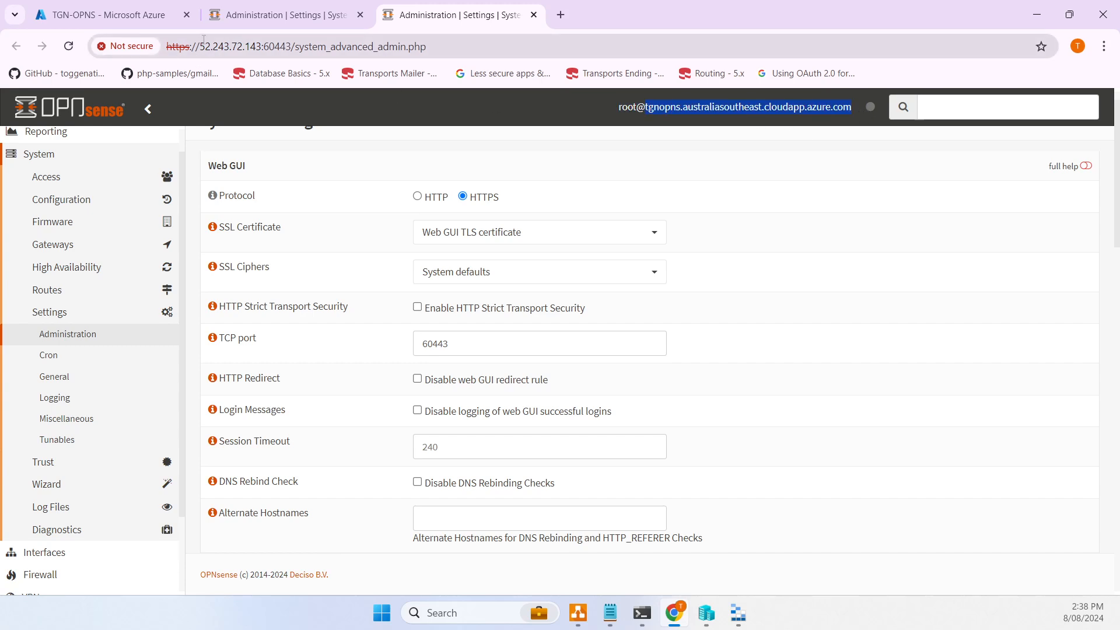
drag(200, 44, 258, 40)
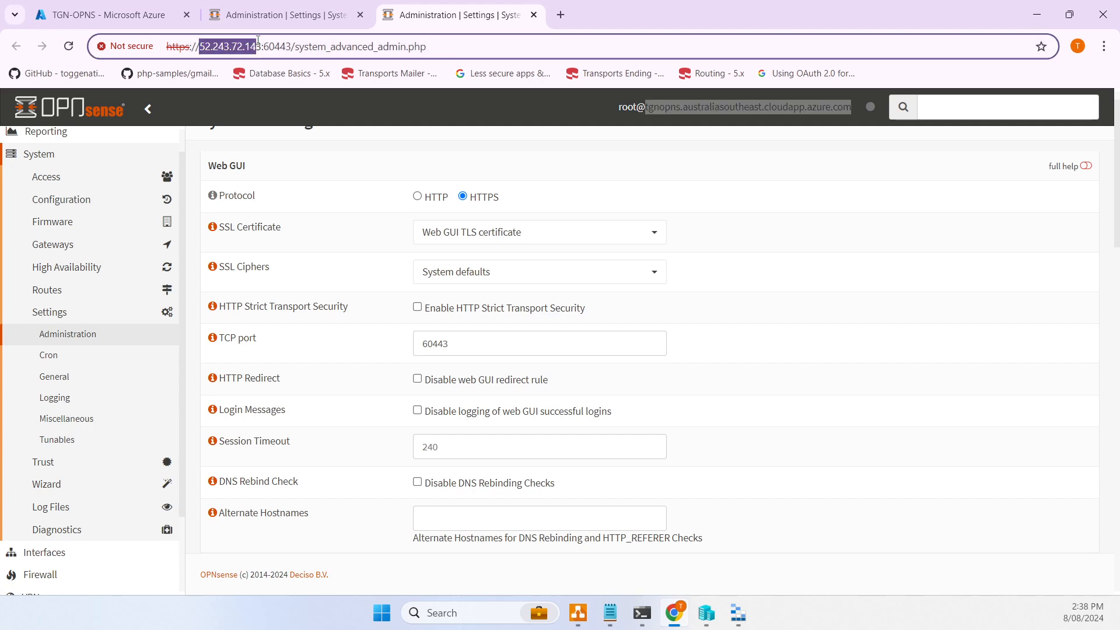
text(tgnopns.australiasoutheast.cloudapp.azure.com)
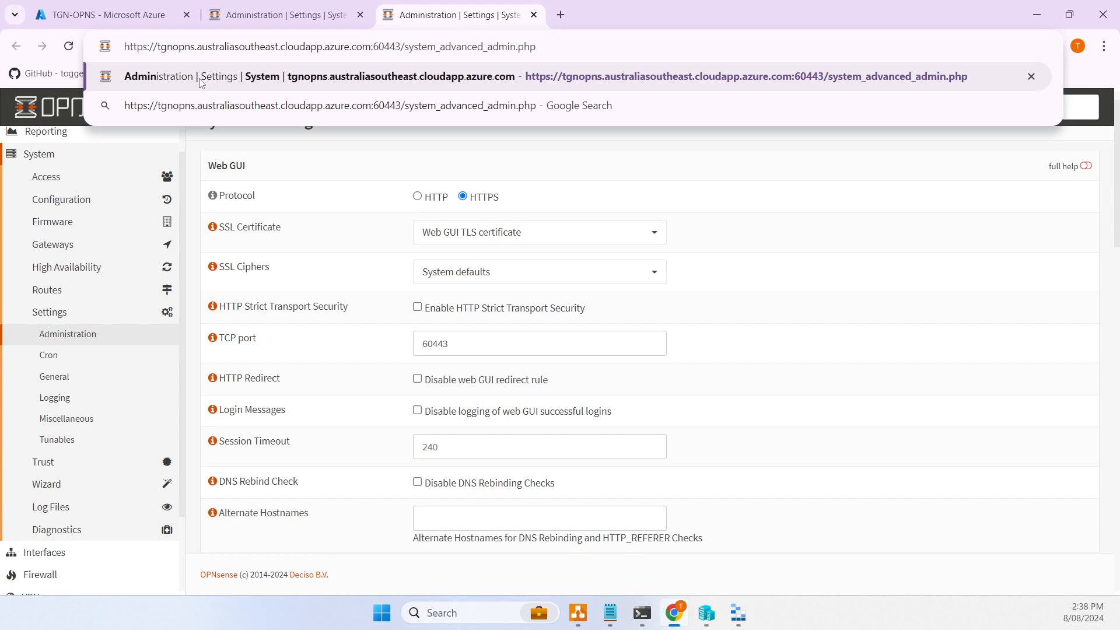
key(Return)
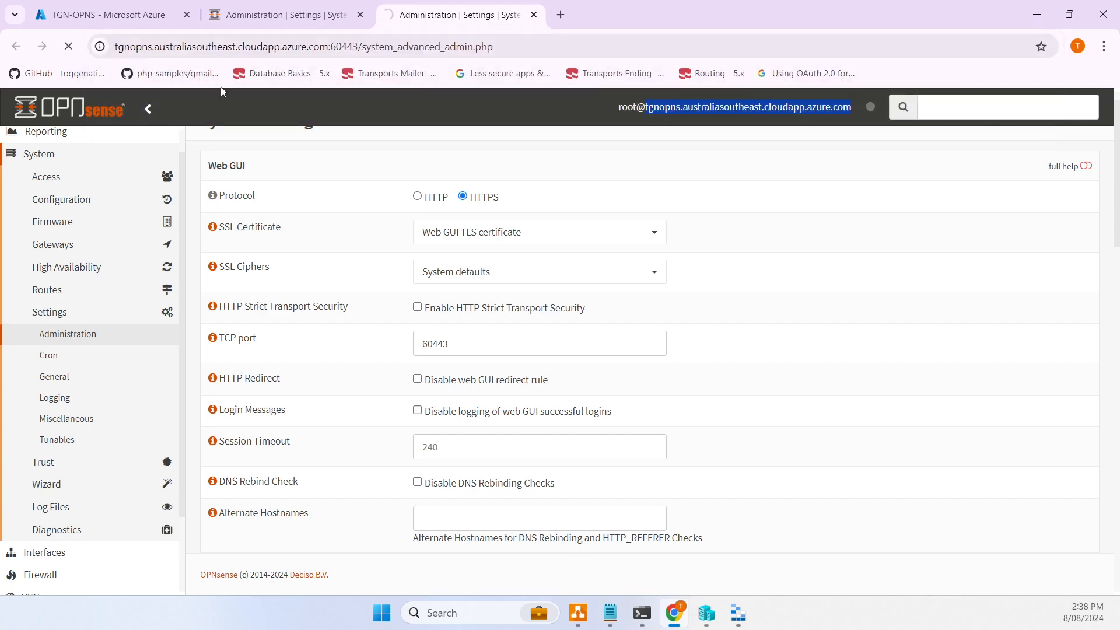
- Close the stale tab, bypass the certificate warning and sign back in
click(315, 16)
click(360, 15)
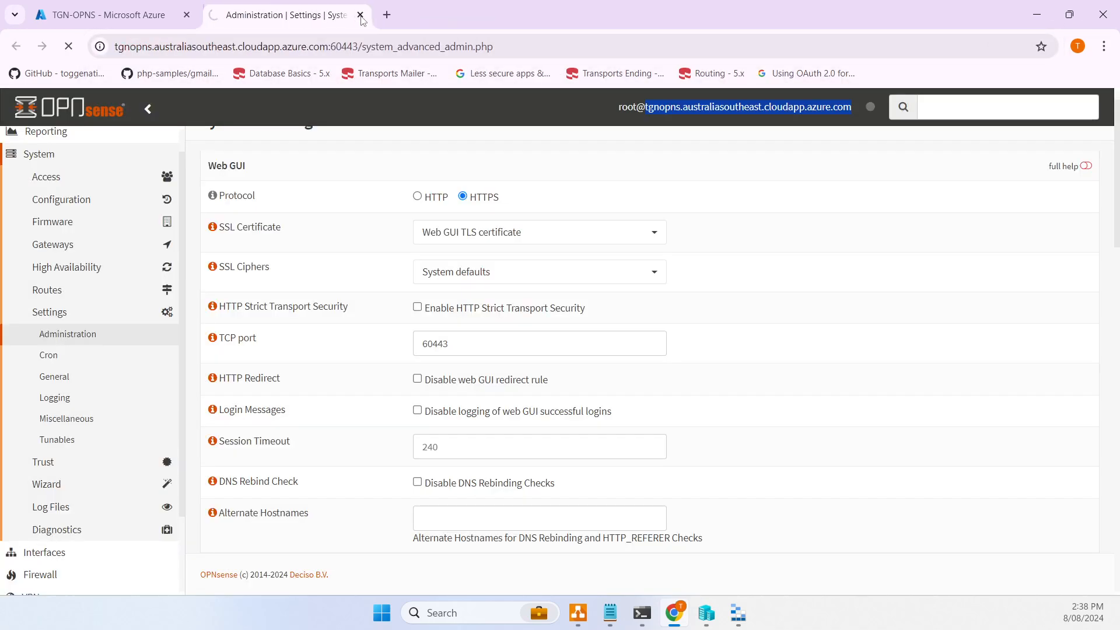
click(364, 413)
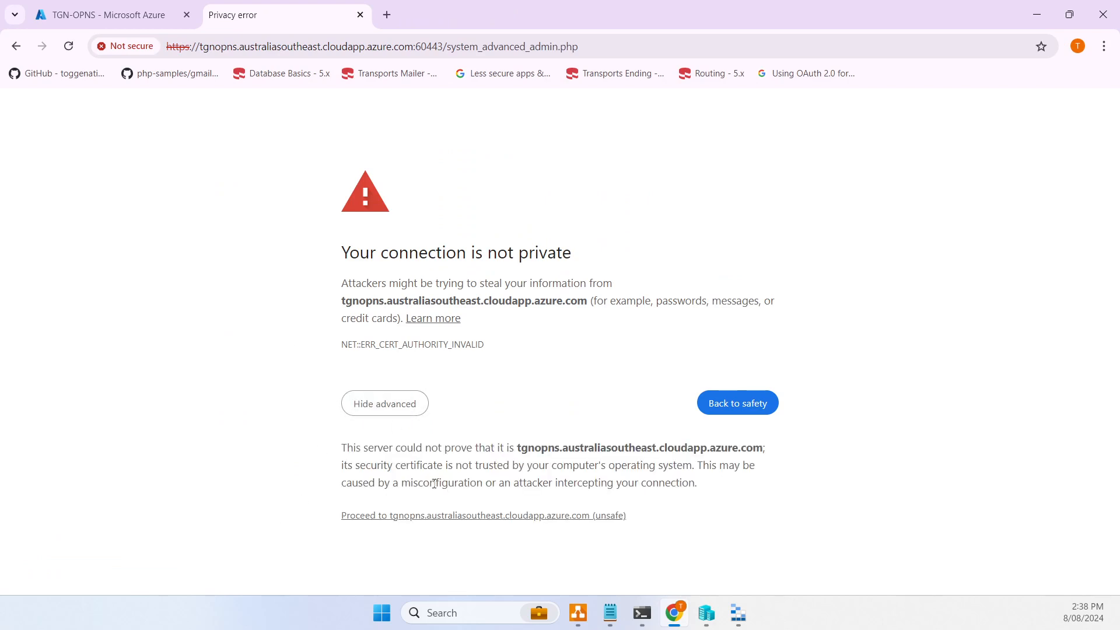
click(452, 515)
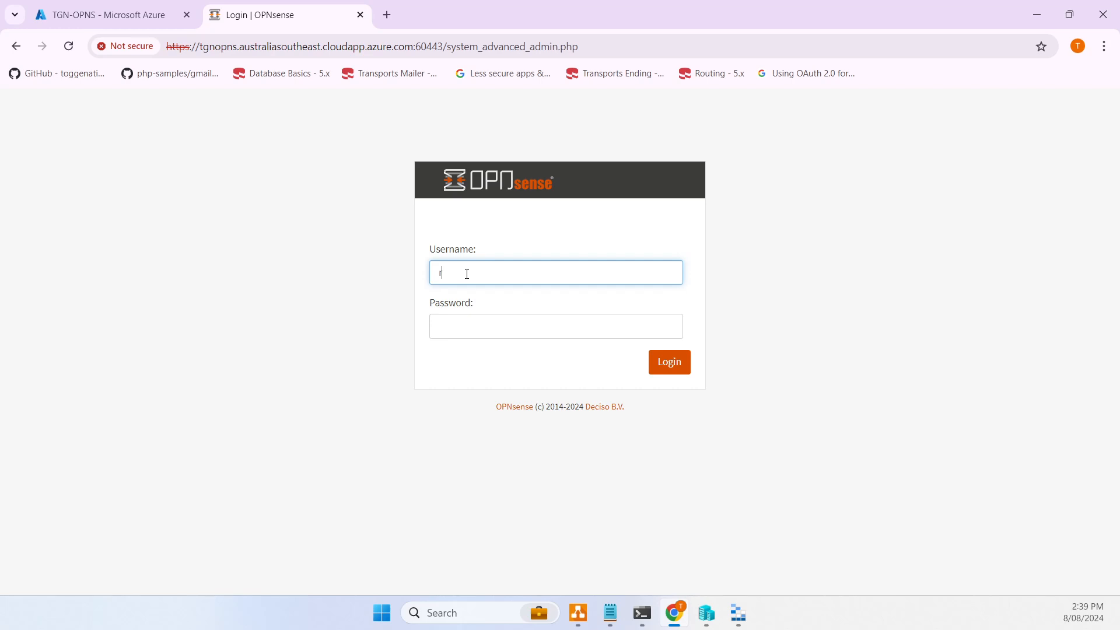
key(Tab)
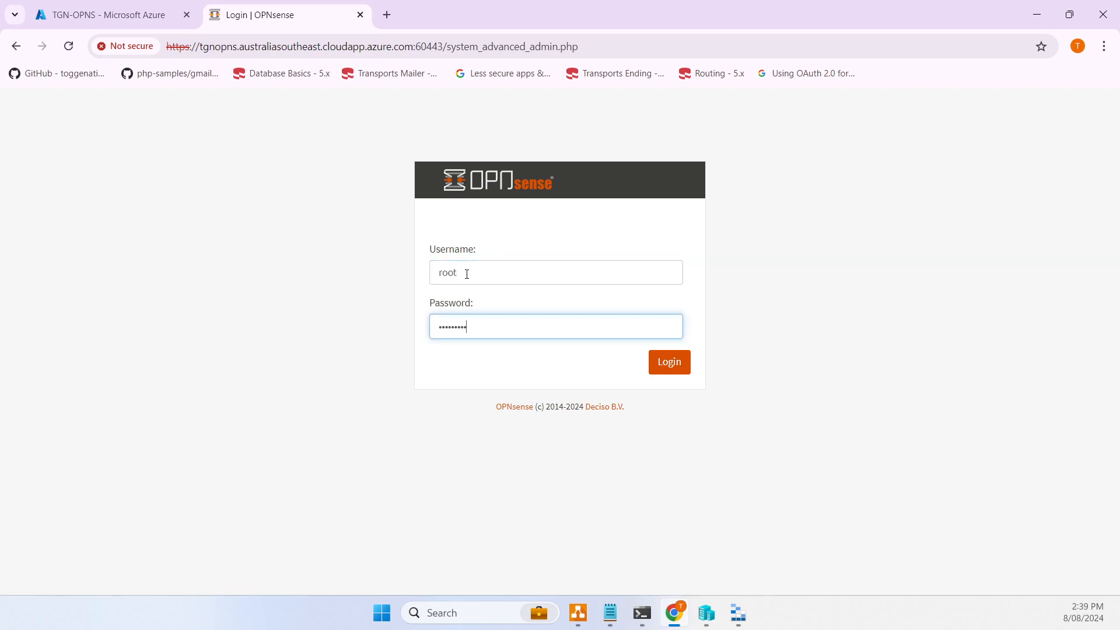
key(Return)
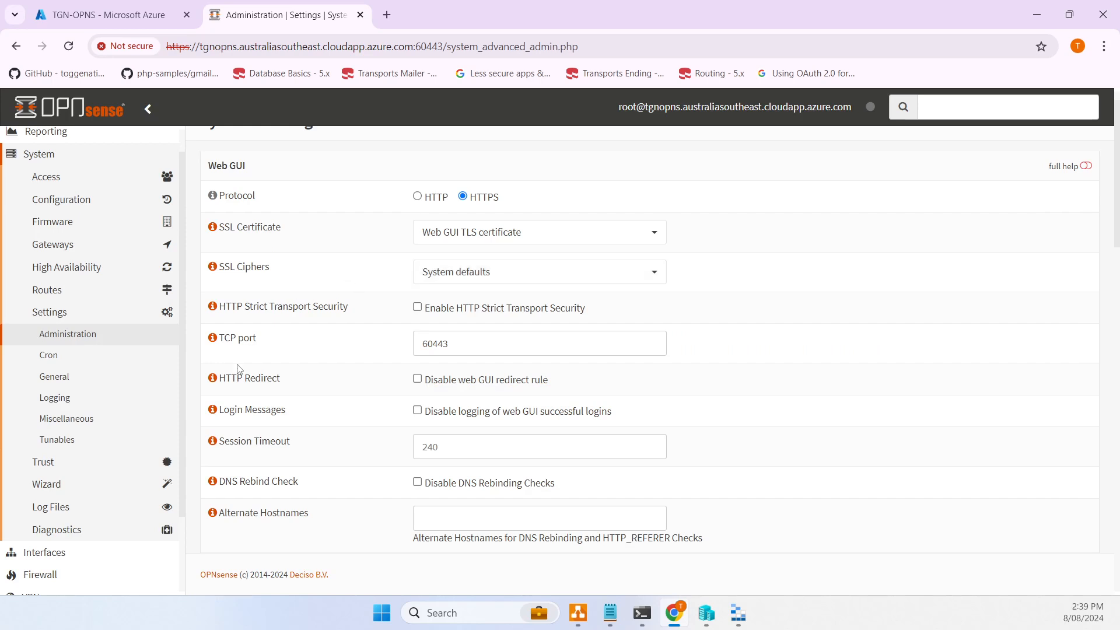
scroll(324, 317, up, 1)
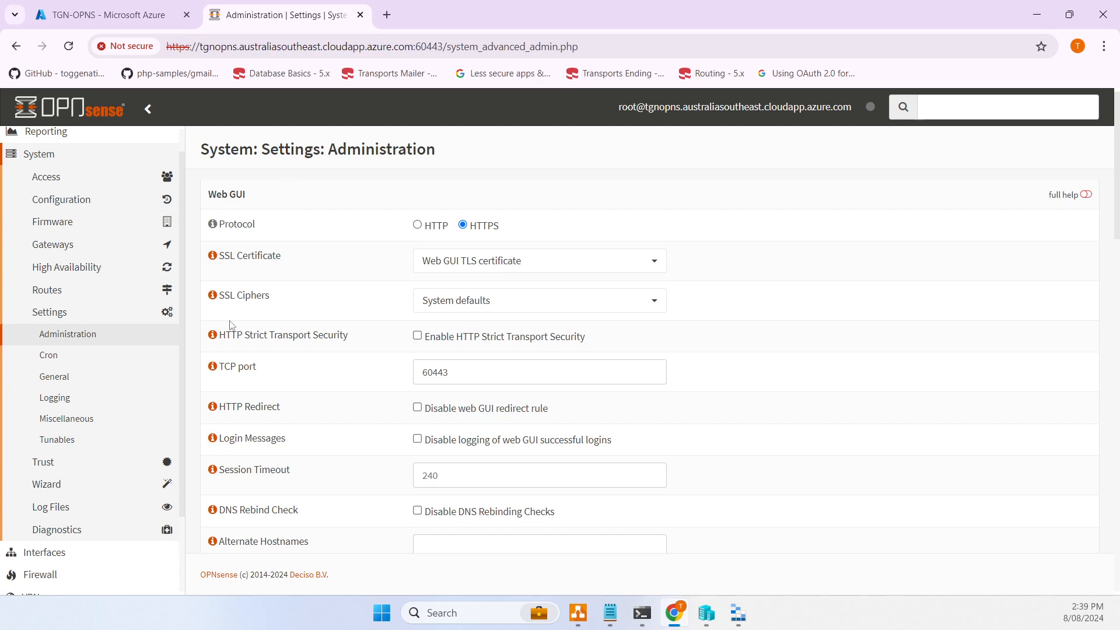
scroll(237, 263, down, 3)
scroll(82, 305, down, 2)
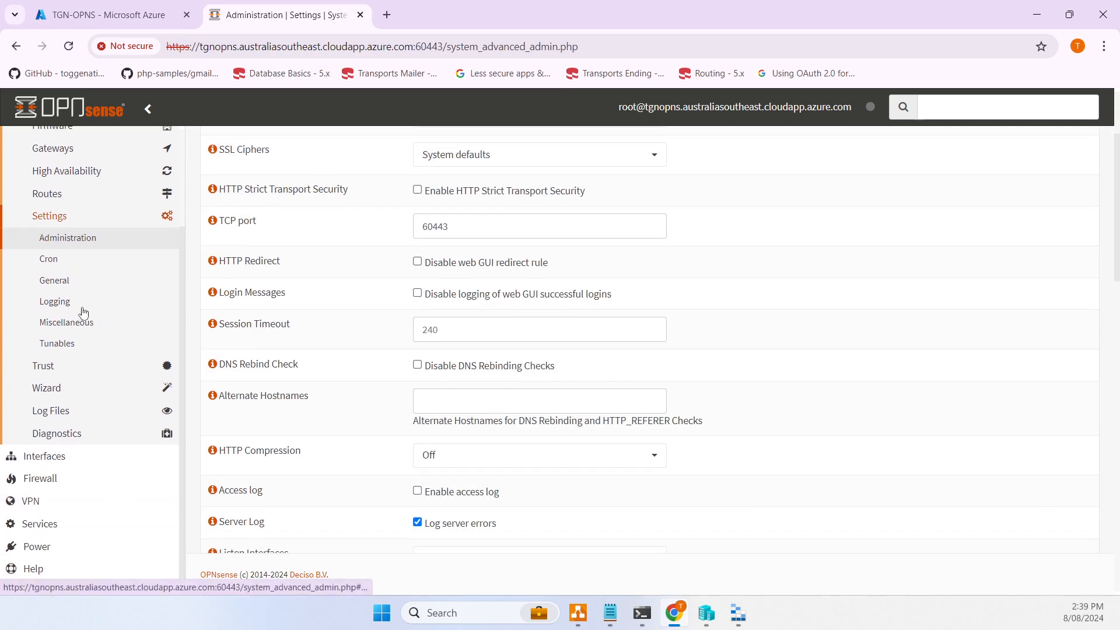
- In Interfaces > Overview, note WAN 10.45.0.4 and select the LAN address 10.45.1.4/24
click(49, 456)
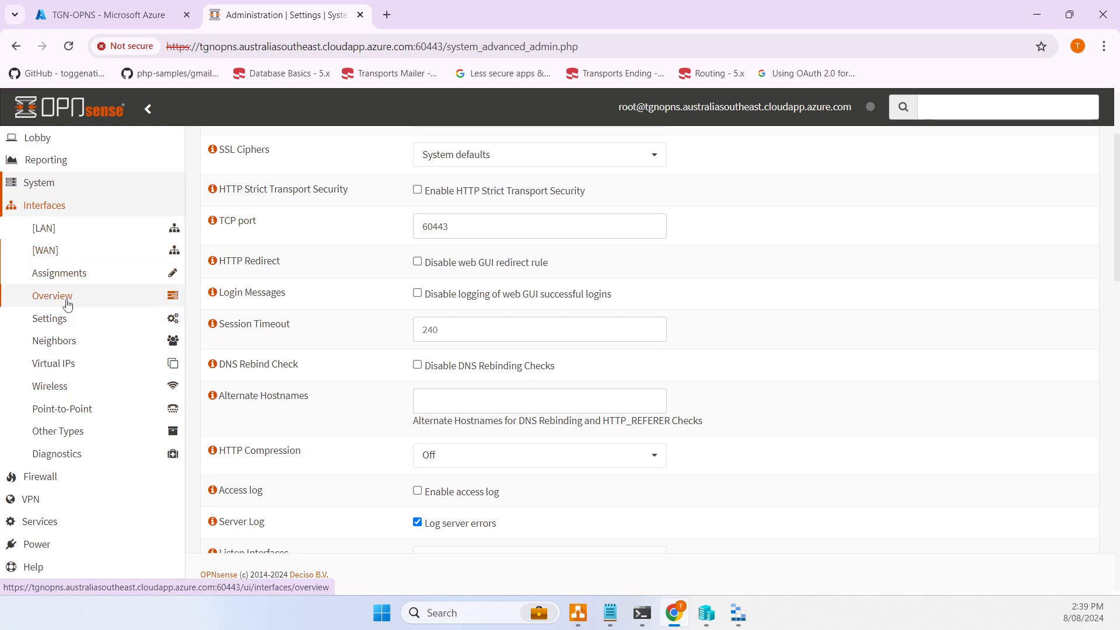
click(62, 294)
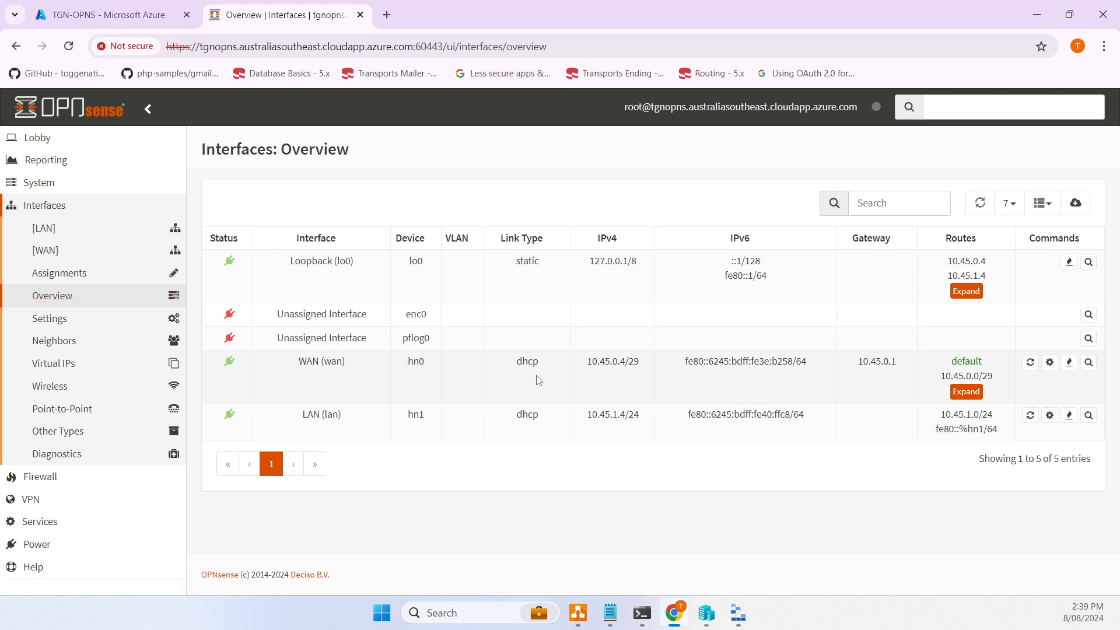
double_click(596, 366)
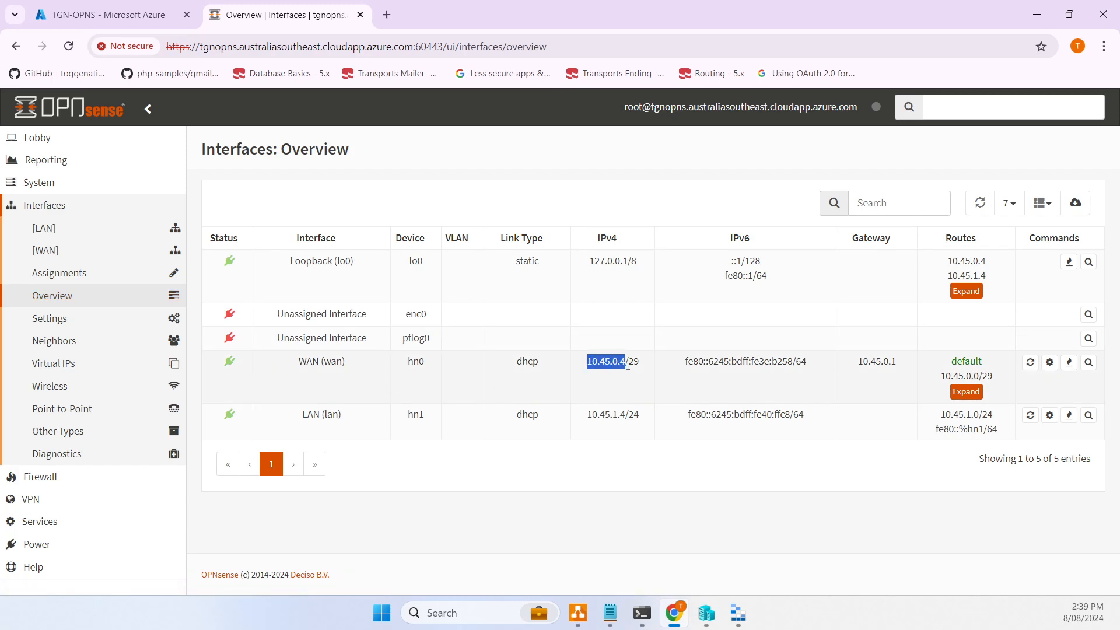
drag(585, 416, 626, 420)
click(593, 412)
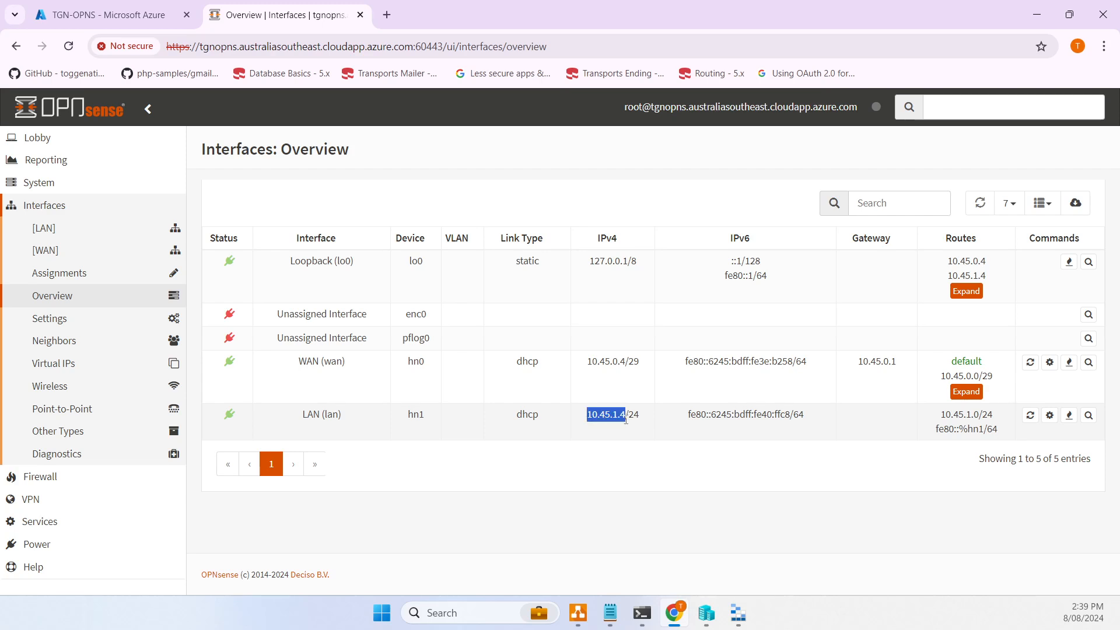
click(622, 416)
drag(585, 418, 640, 415)
key(ctrl+c)
click(578, 613)
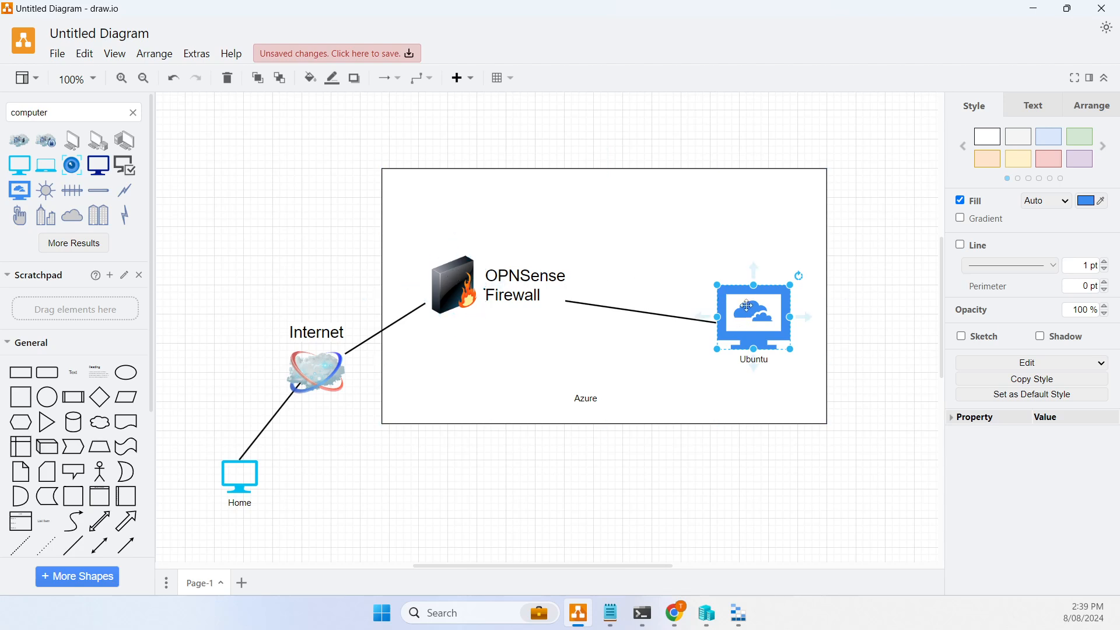
- Leave the draw.io network diagram and return to the browser
click(675, 613)
- Start a route table in tgndeployopensenserg, region Australia Southeast, named routetable1
click(121, 20)
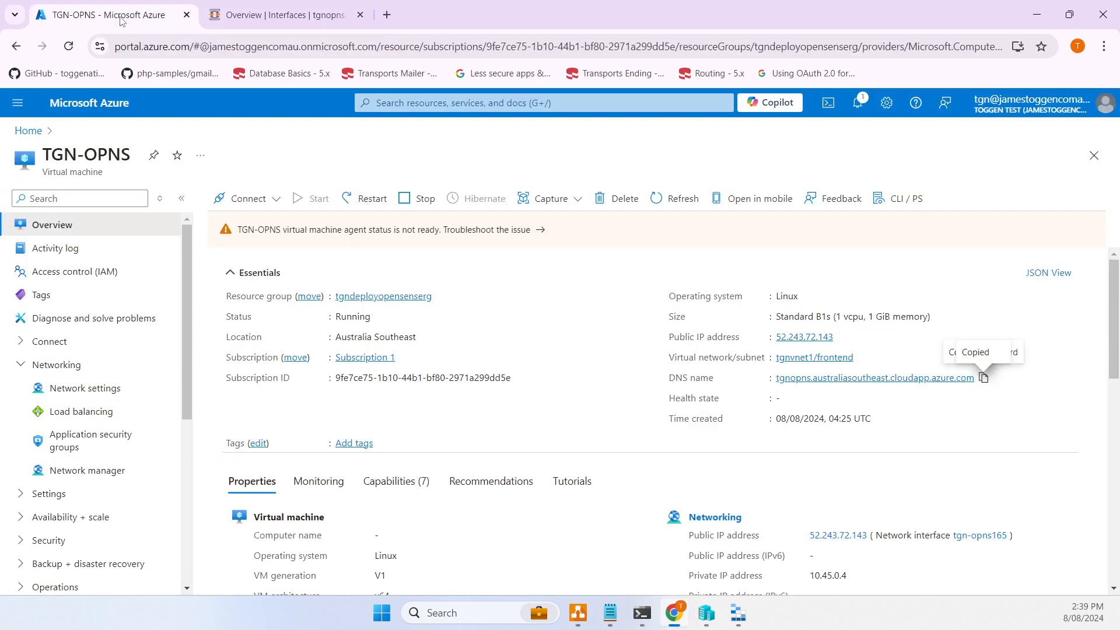
click(428, 103)
text(Route)
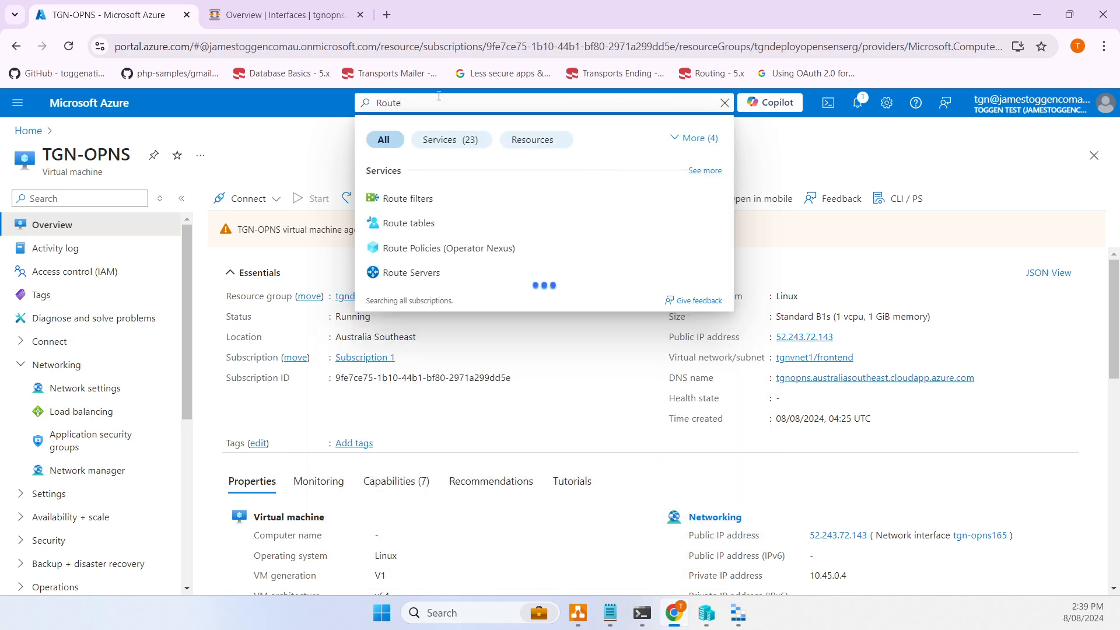
click(430, 223)
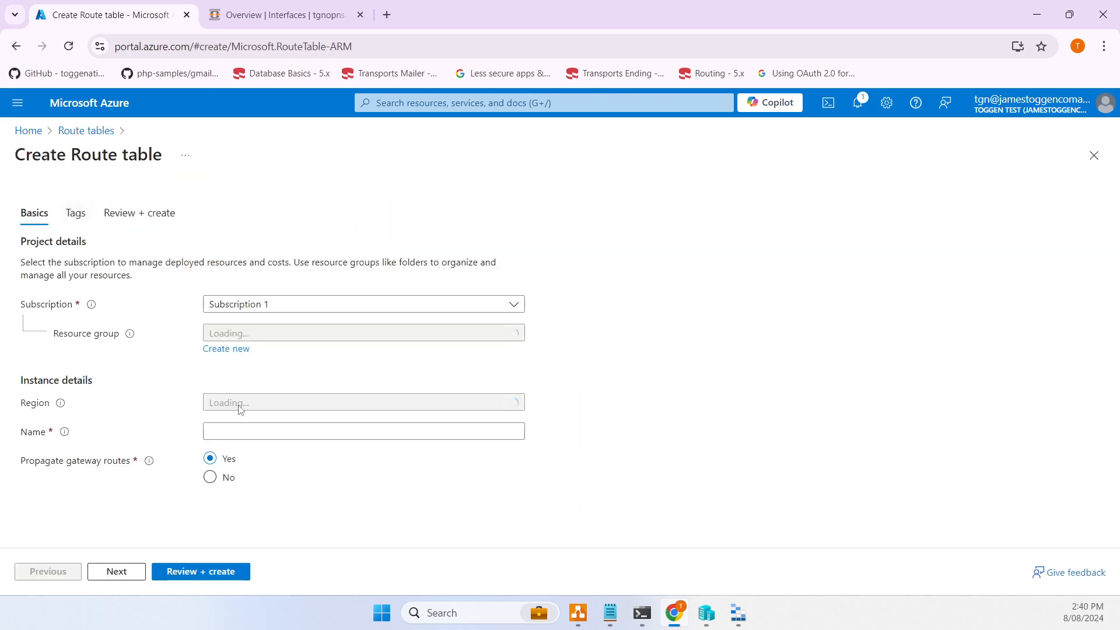
click(267, 338)
click(277, 406)
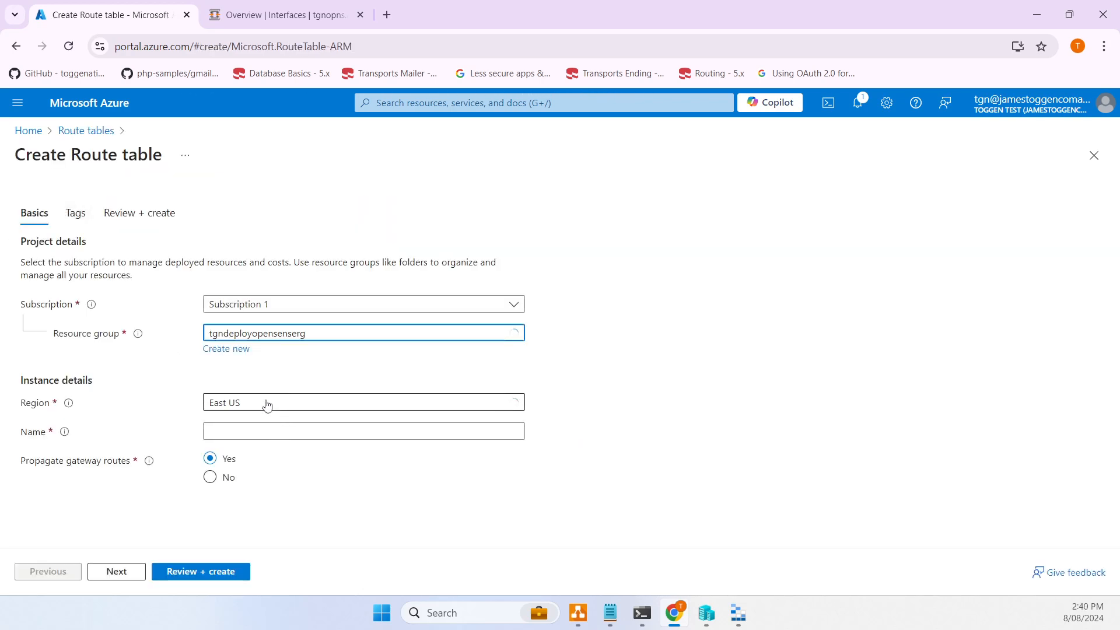
click(262, 402)
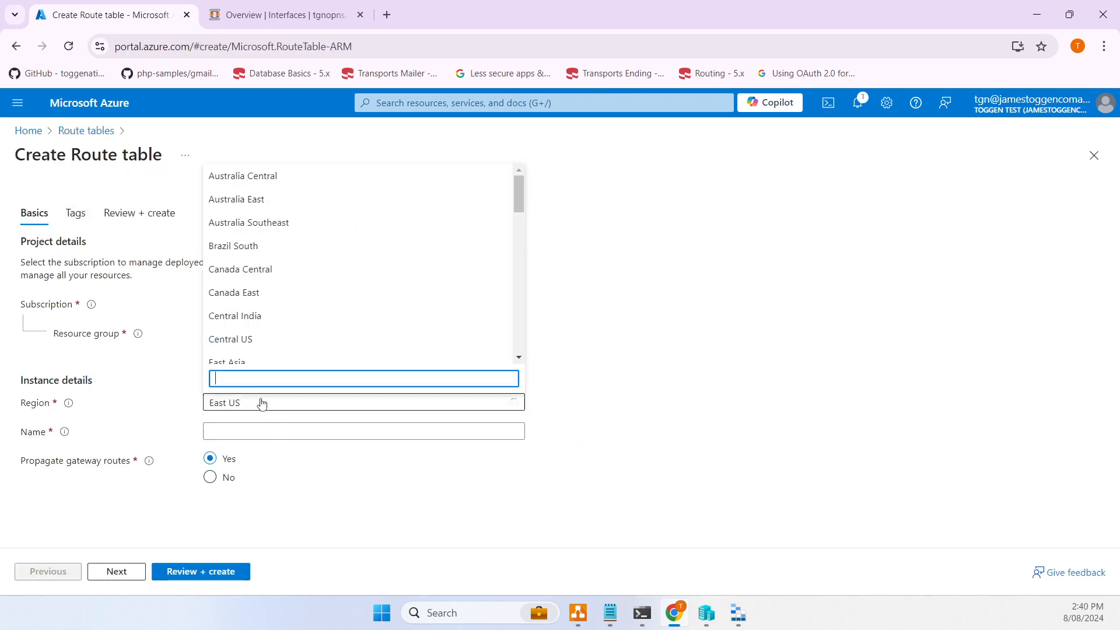
click(300, 227)
click(257, 434)
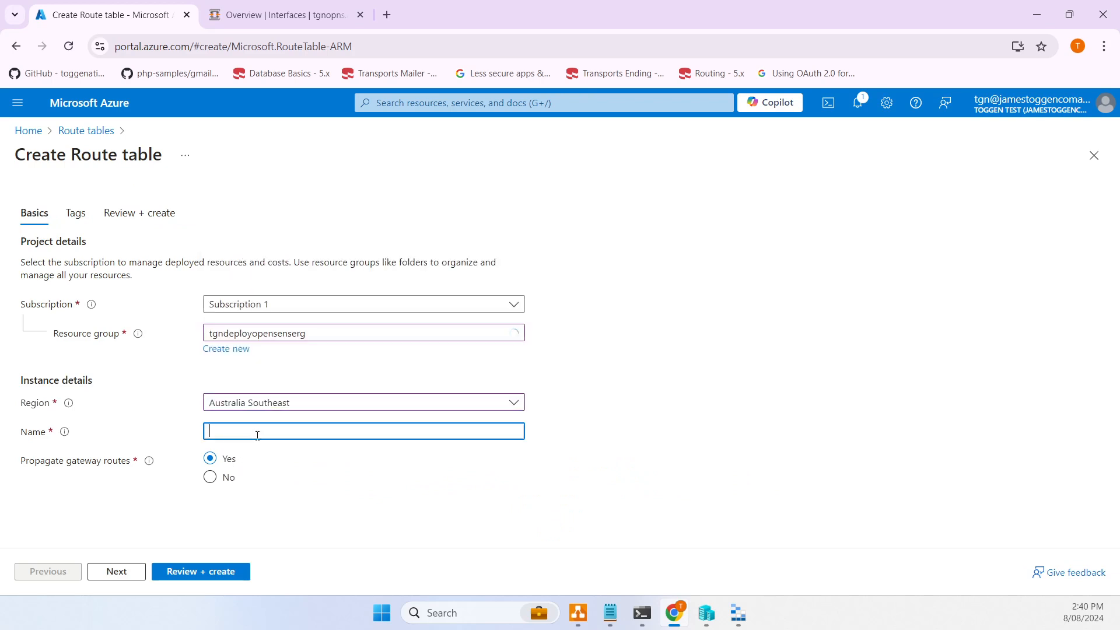
text(routetable1)
- Validate the routetable1 settings and create the route table
click(116, 574)
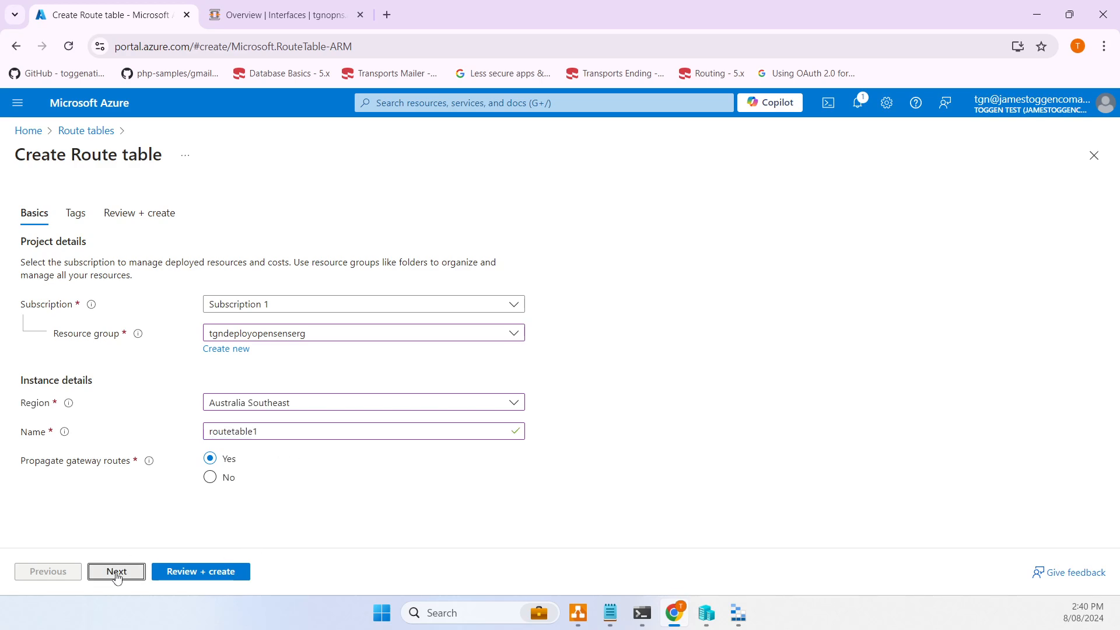
click(117, 573)
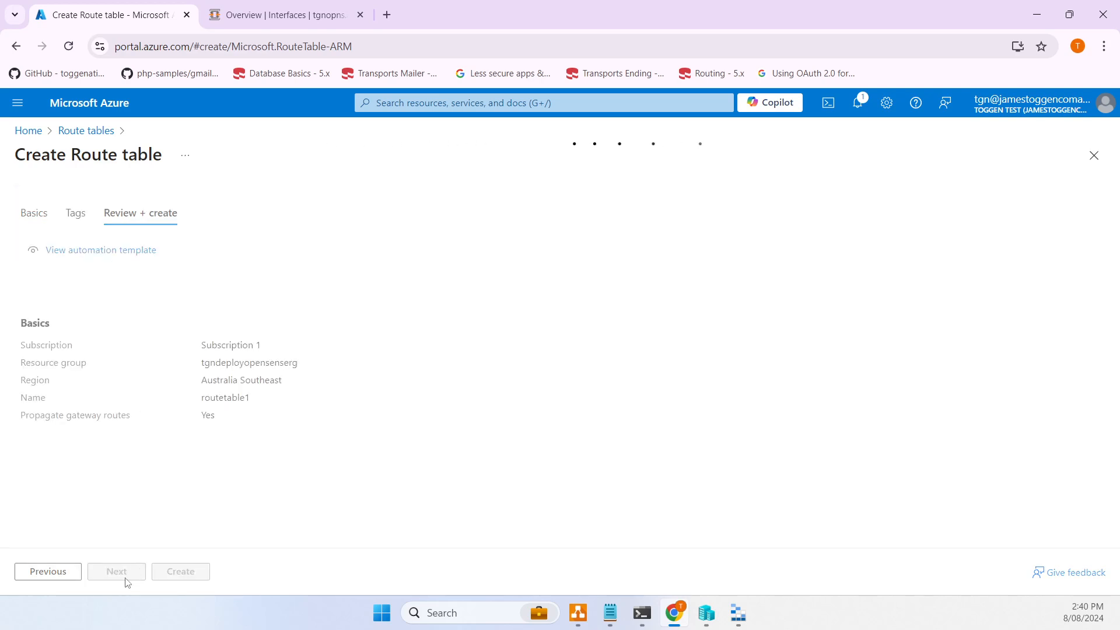
click(172, 576)
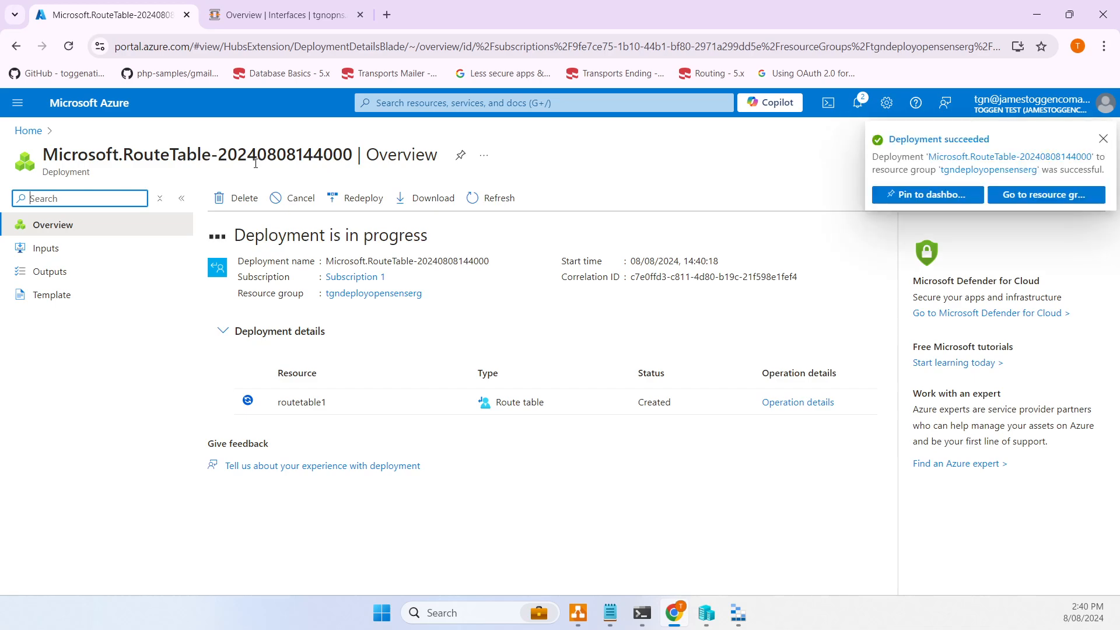
- Begin adding a route named default to routetable1
click(301, 391)
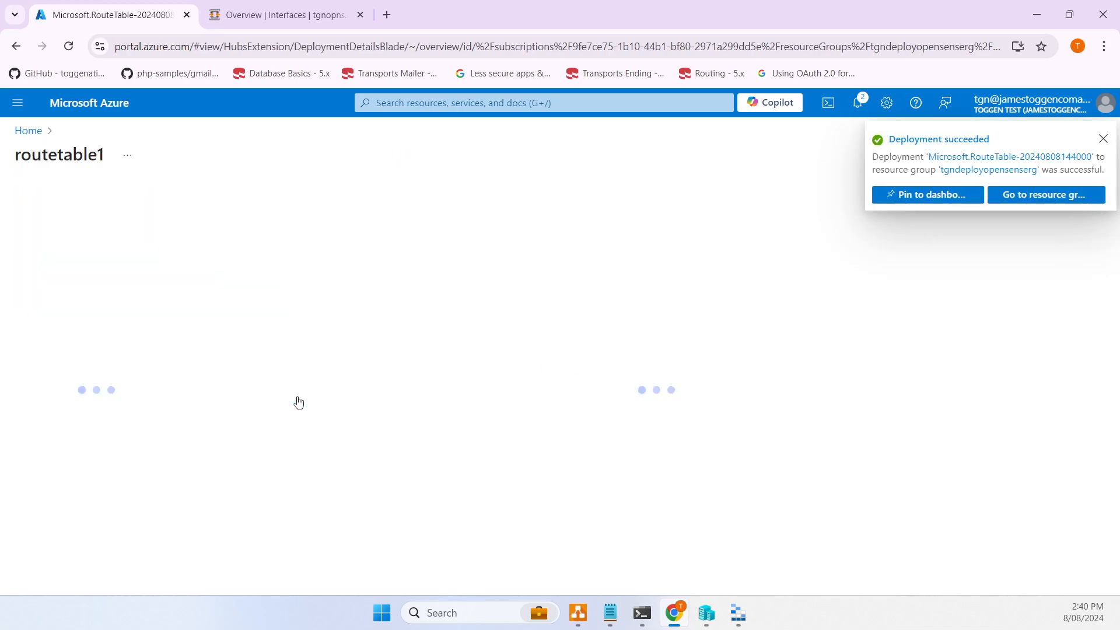
click(93, 388)
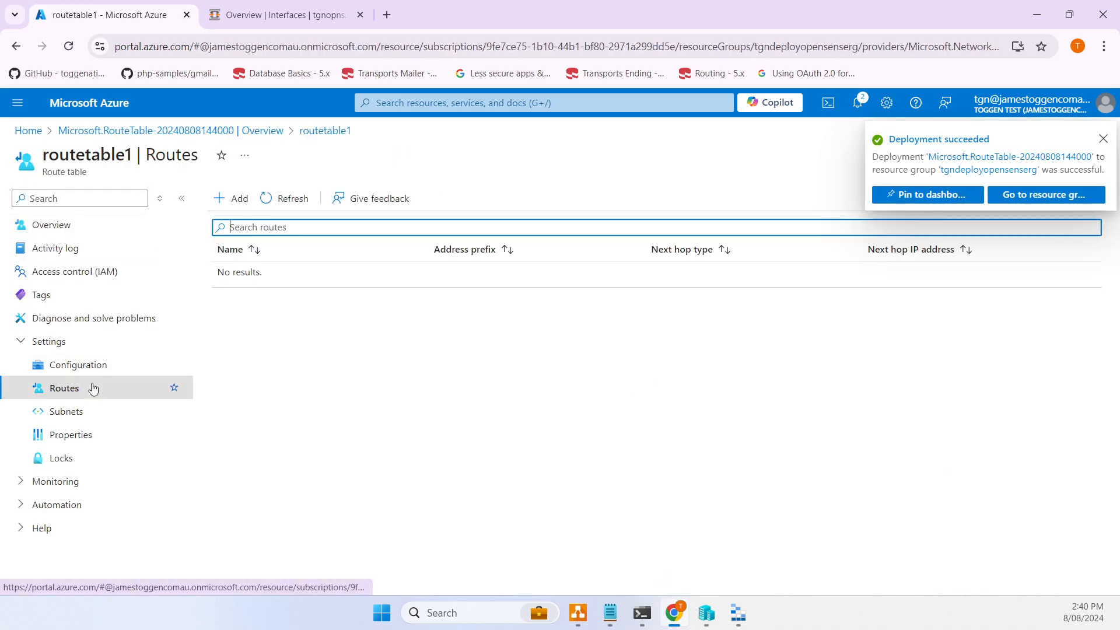
click(237, 200)
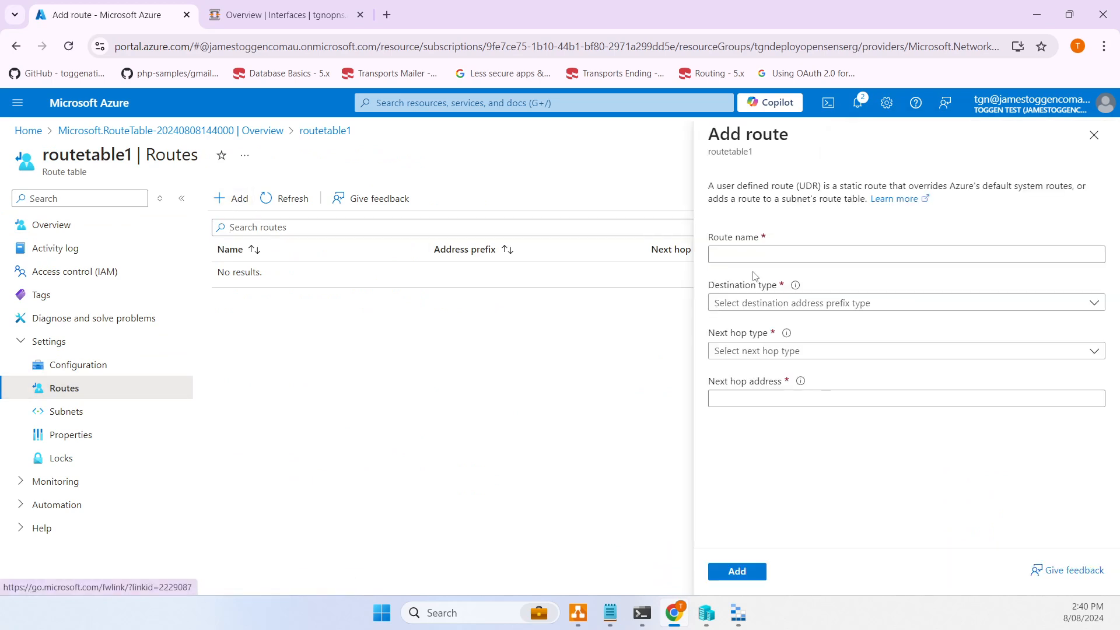
click(755, 255)
text(d)
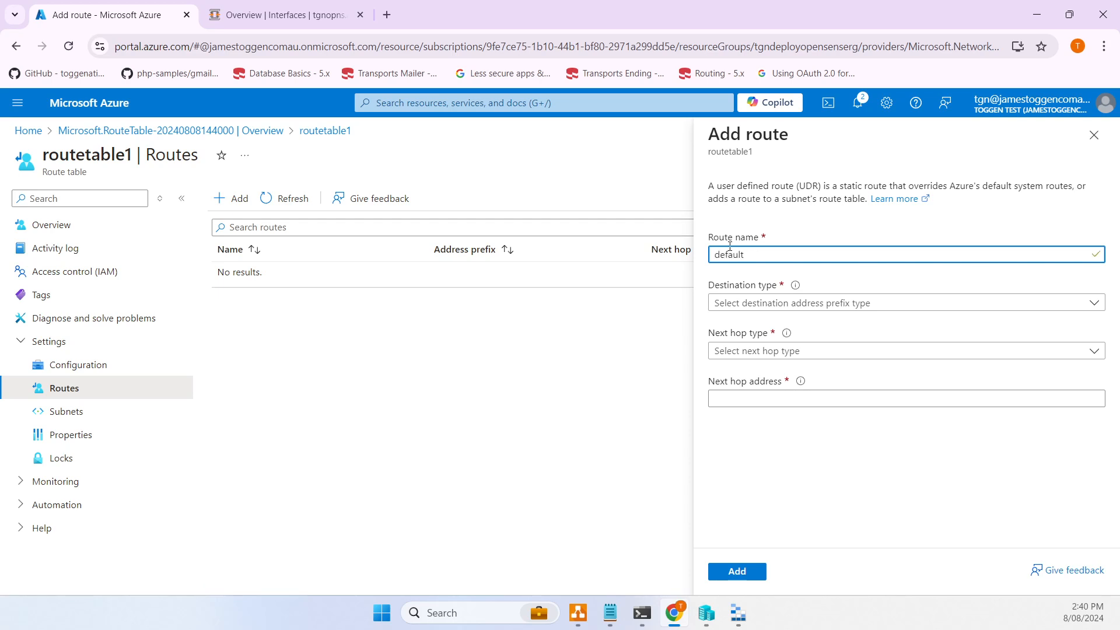
text(efault)
- Route 0.0.0.0/0 to the virtual appliance at 10.45.1.4 and add it
click(783, 305)
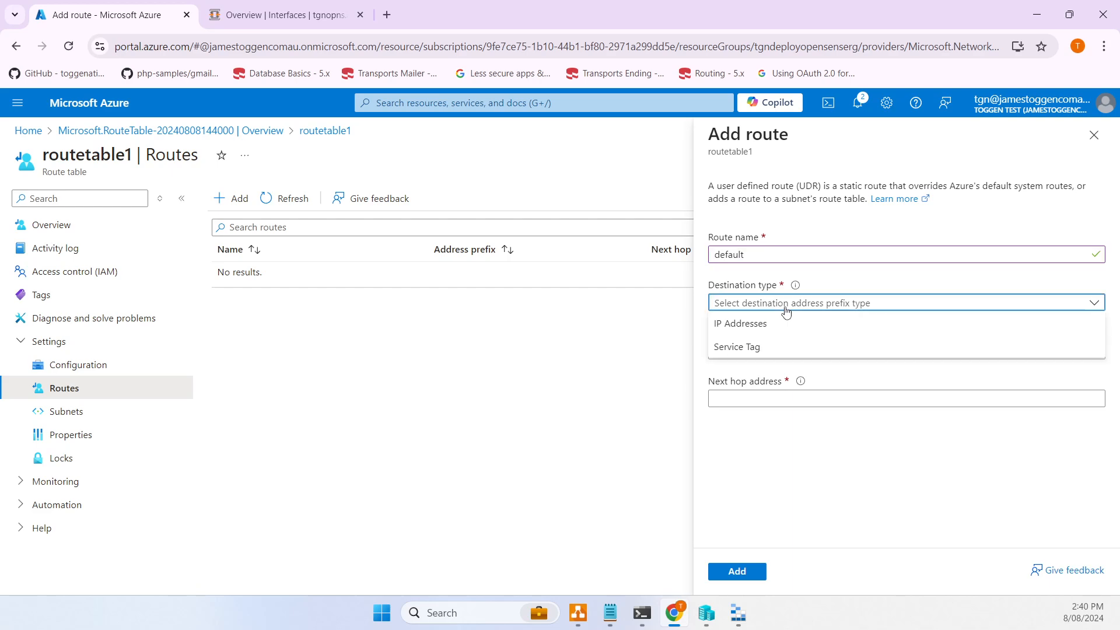
click(758, 324)
click(752, 353)
text(0.0.0.0)
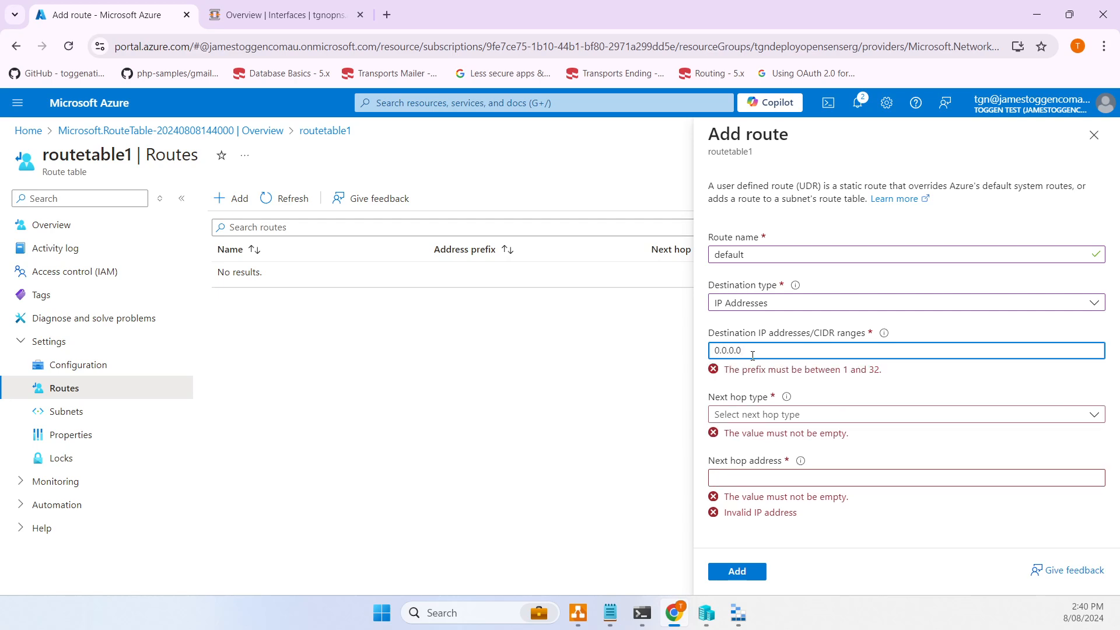
text(/0)
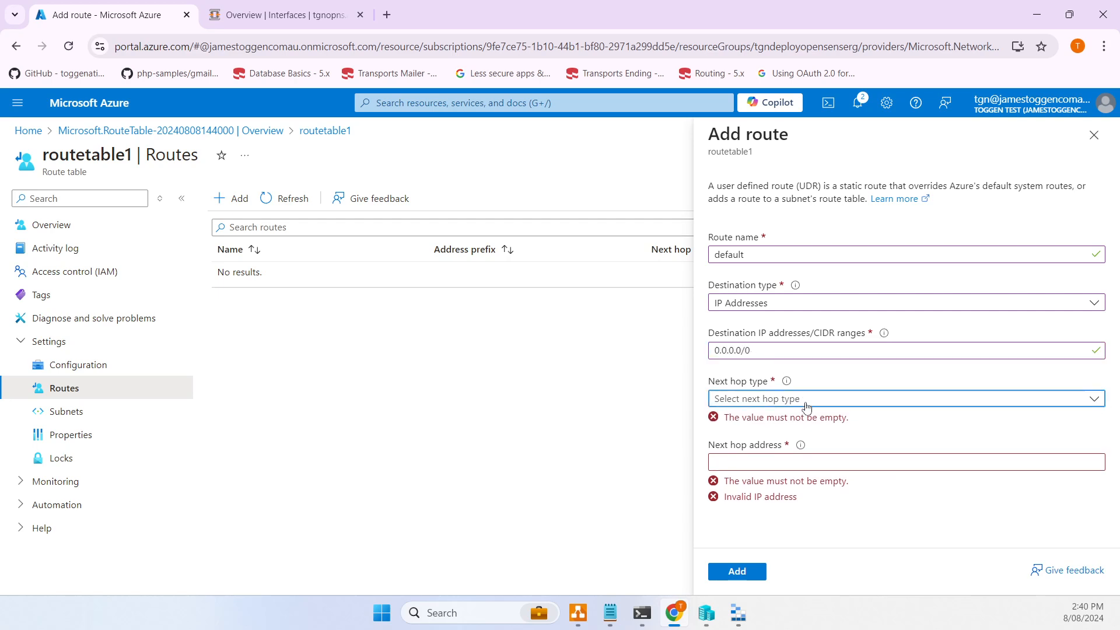
click(804, 400)
click(775, 489)
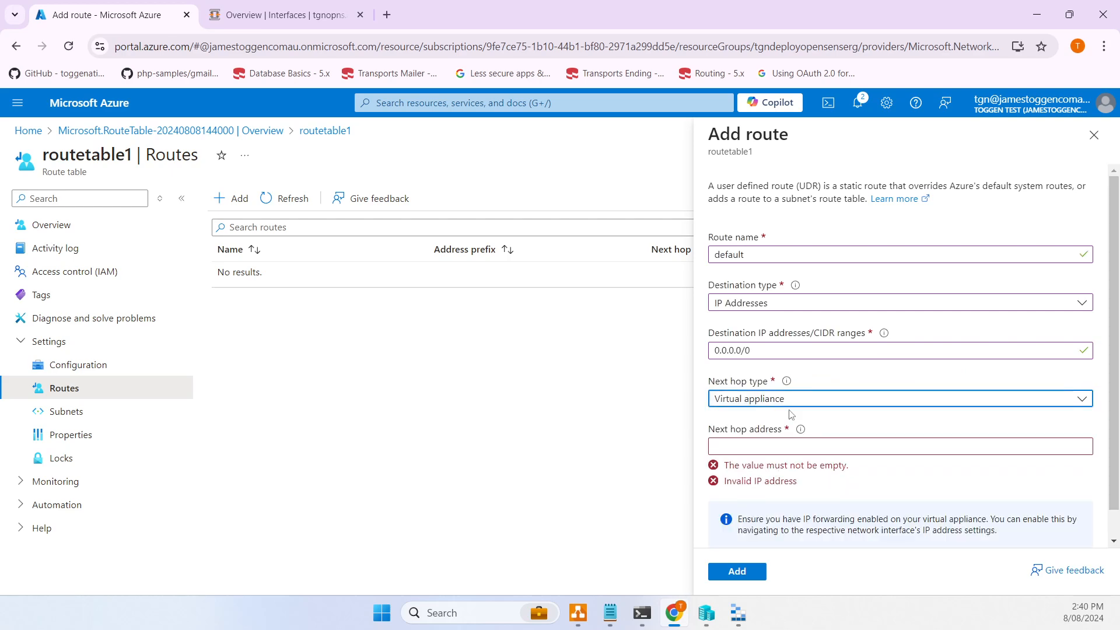
click(756, 447)
key(ctrl+v)
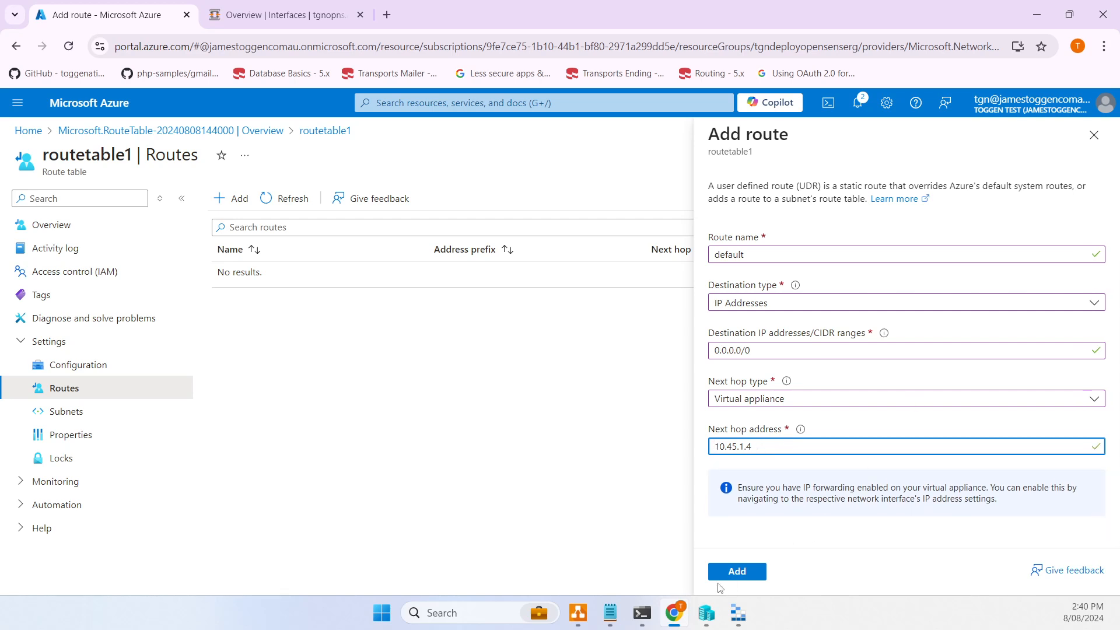
click(726, 574)
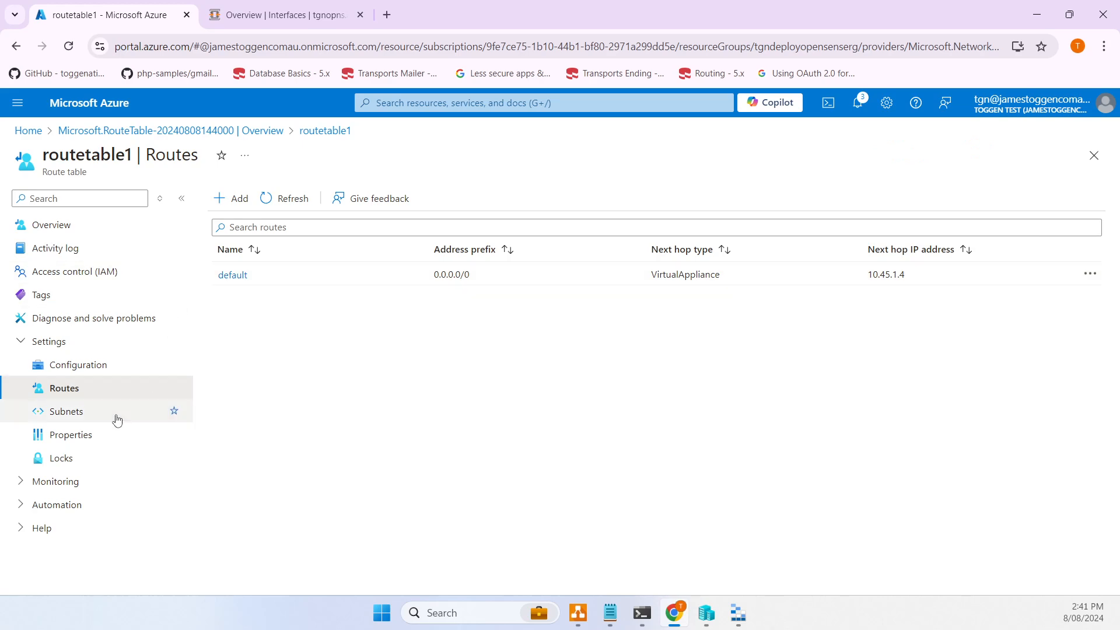
- Associate tgnvnet1's backend subnet with routetable1, then go back to the Home page
click(92, 417)
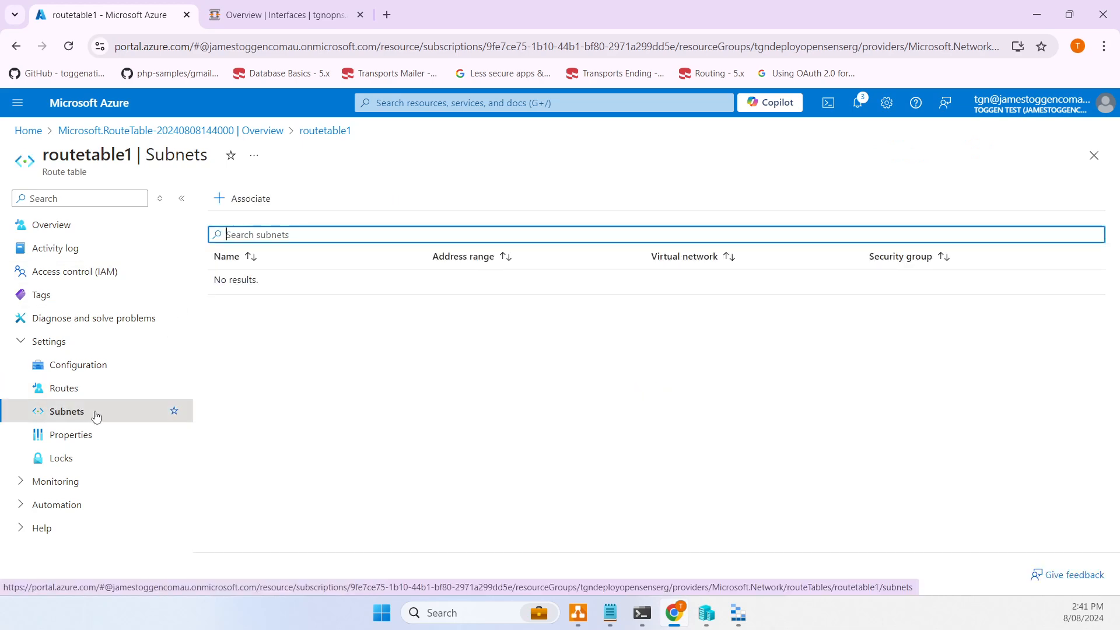
click(247, 211)
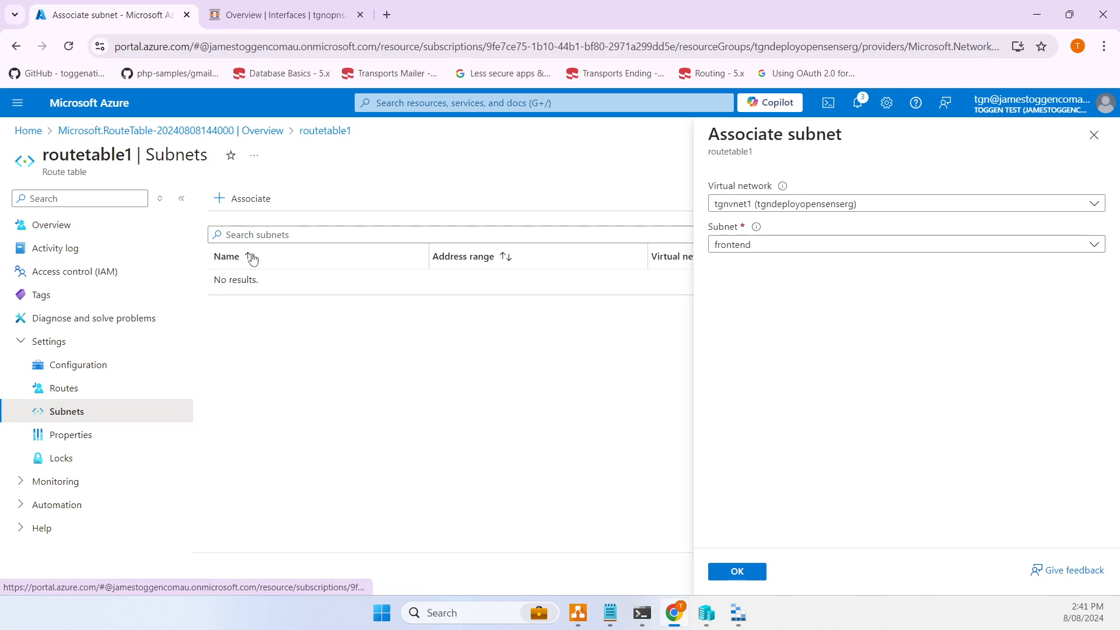
click(757, 207)
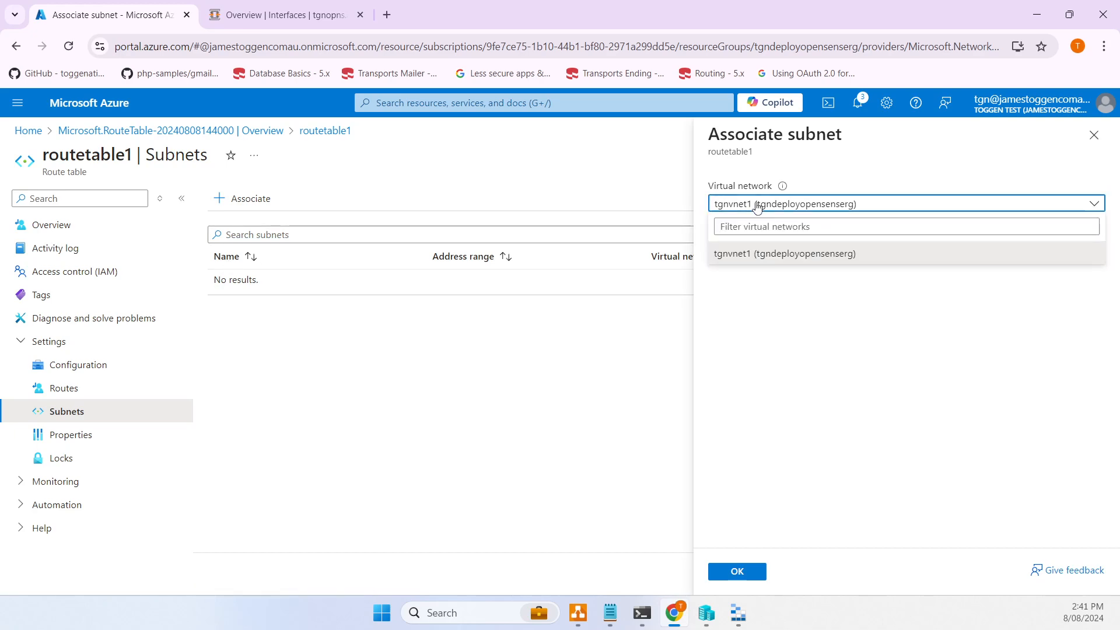
click(764, 211)
click(759, 244)
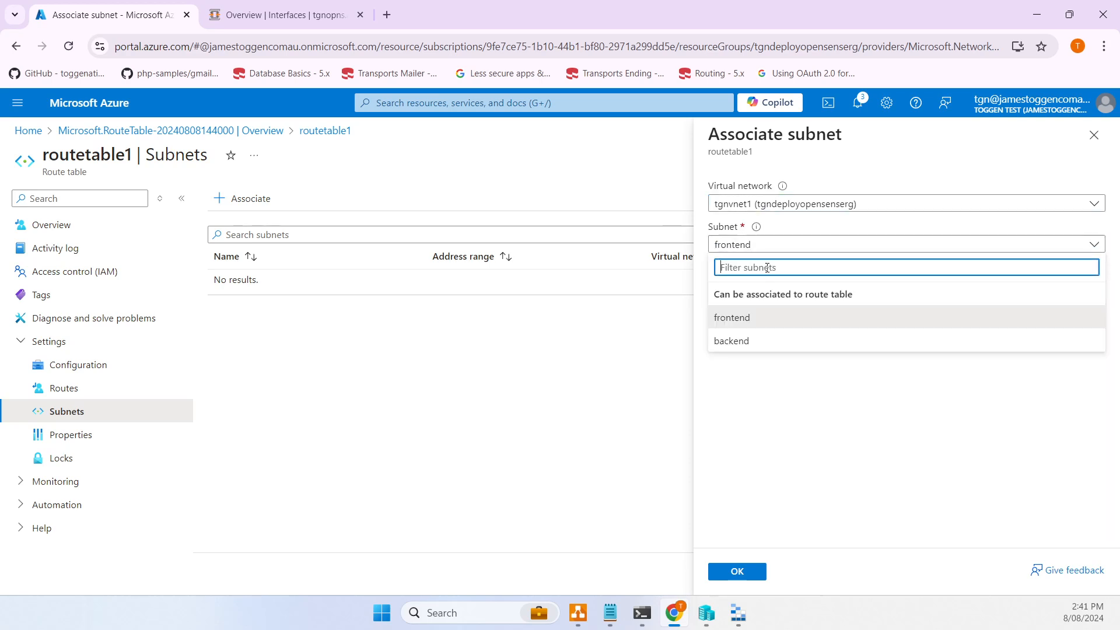
click(749, 344)
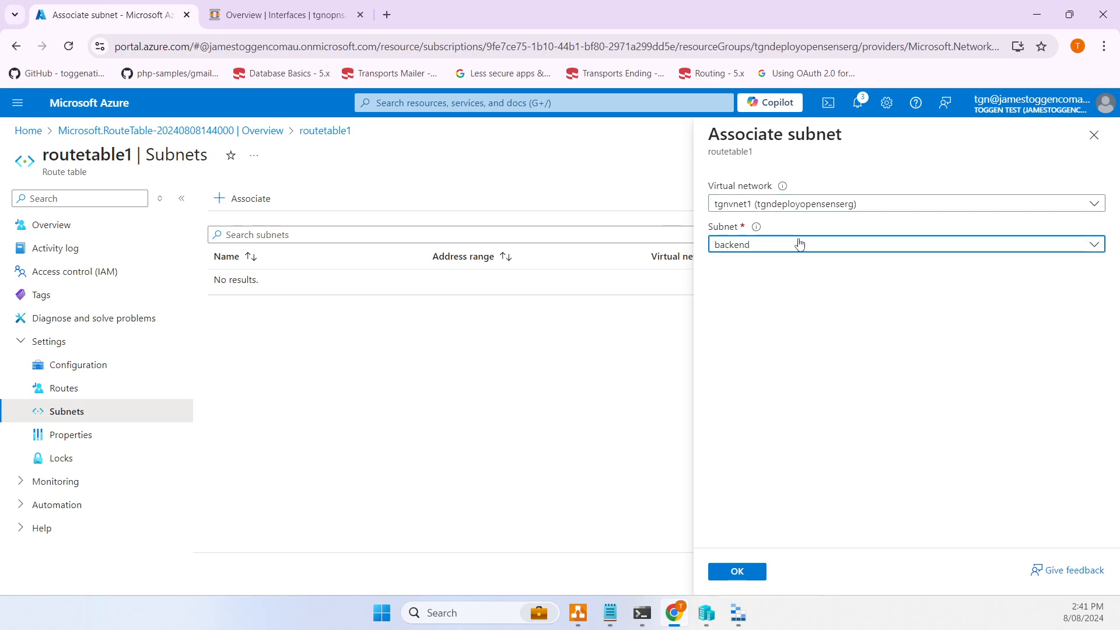
click(738, 575)
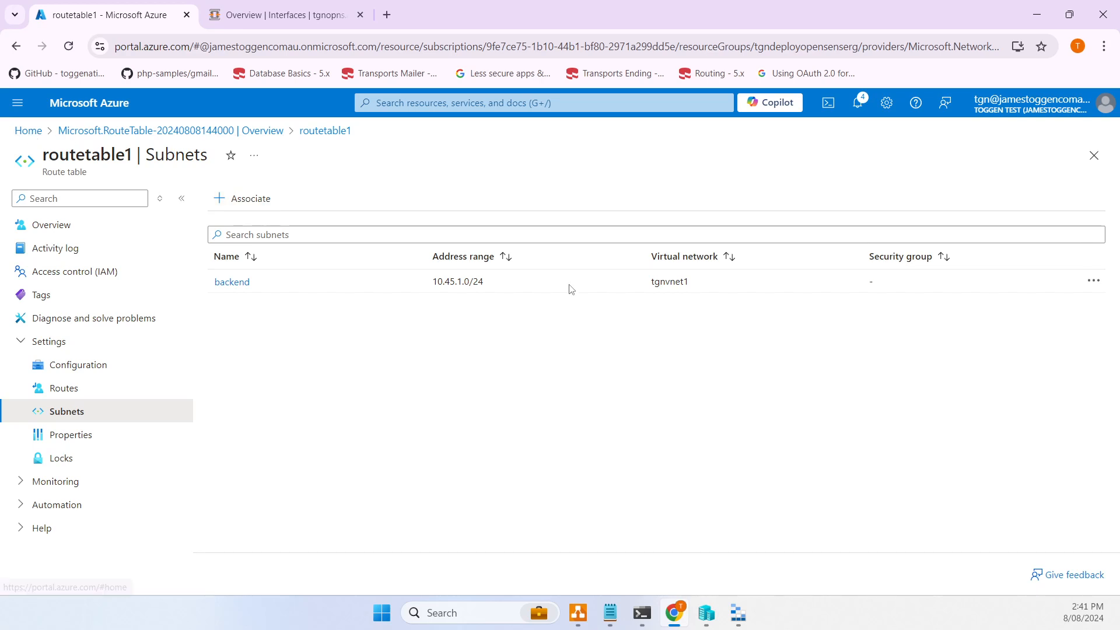
click(29, 140)
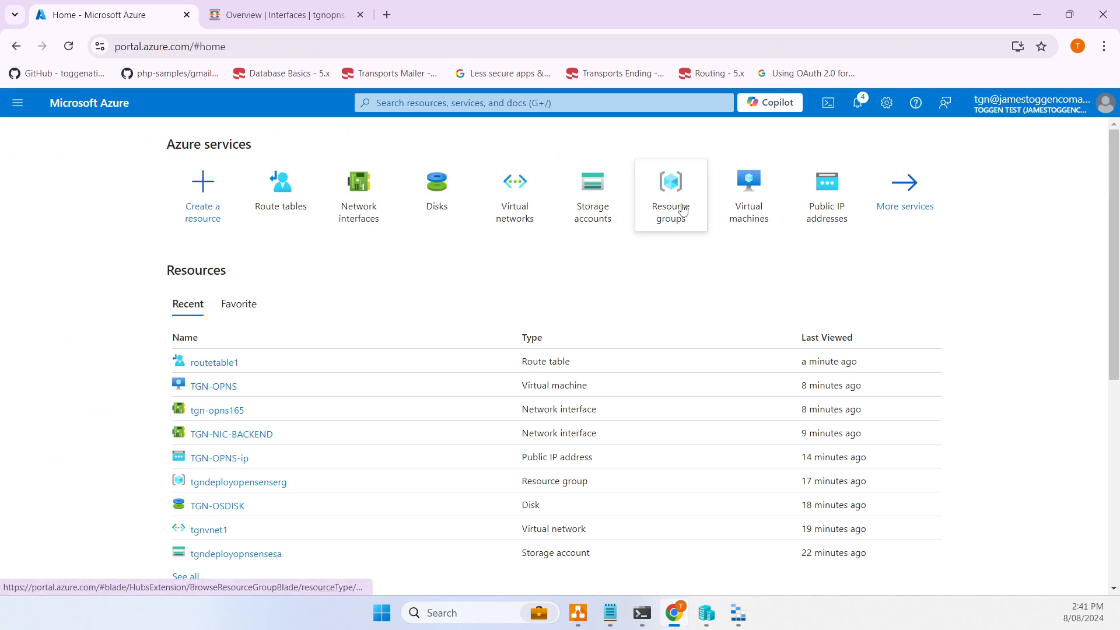
- Start a new Azure VM named TGN-UBT in resource group tgndeployopensenserg
click(737, 205)
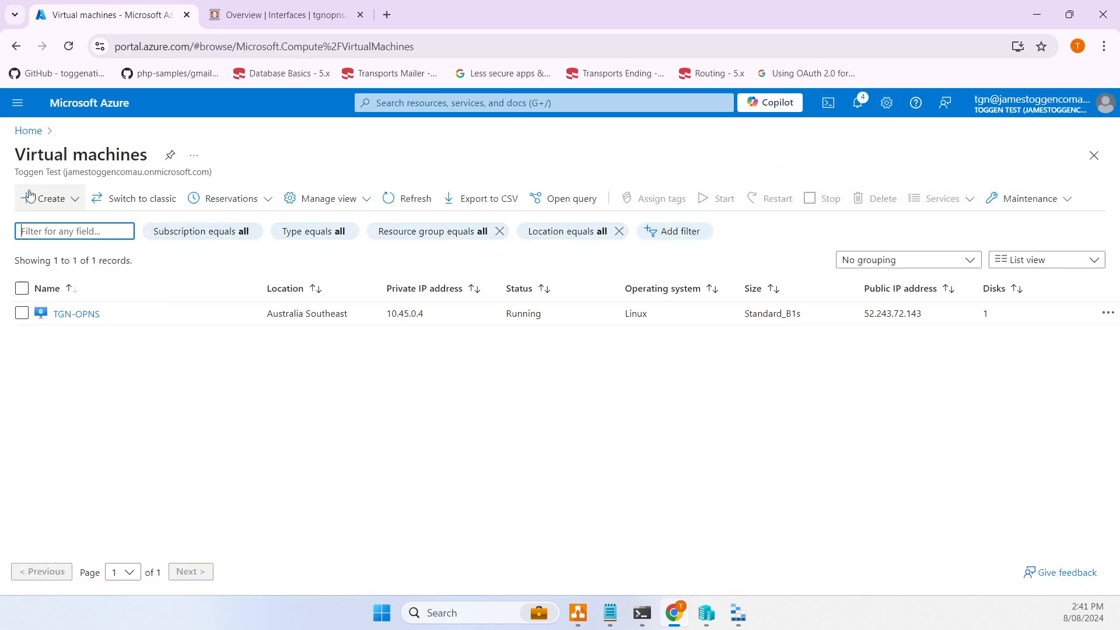
click(58, 201)
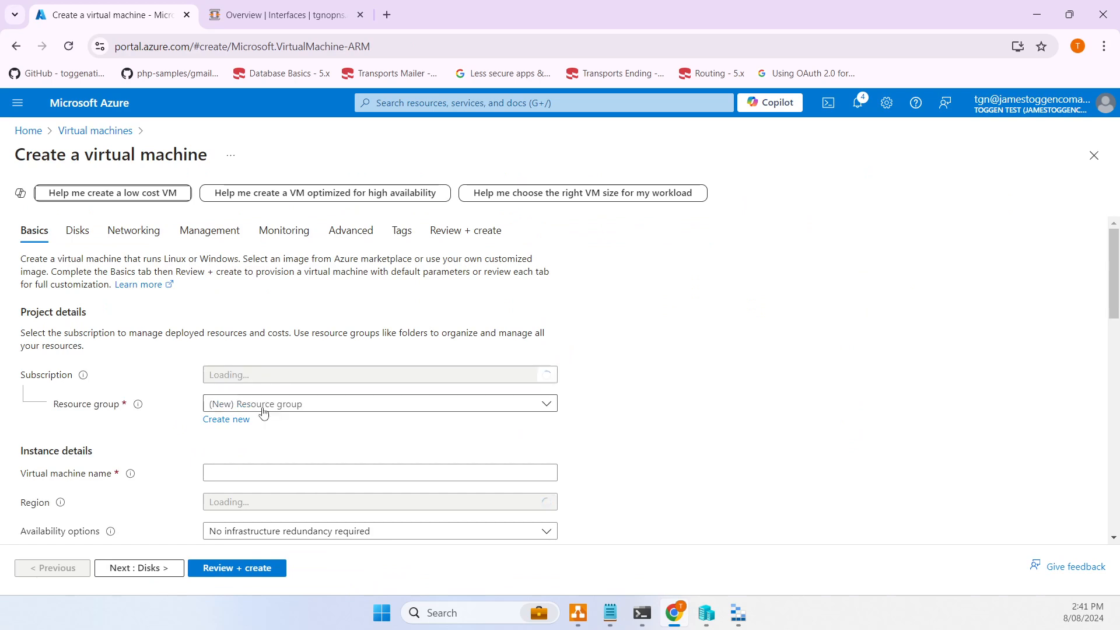
click(265, 410)
click(261, 472)
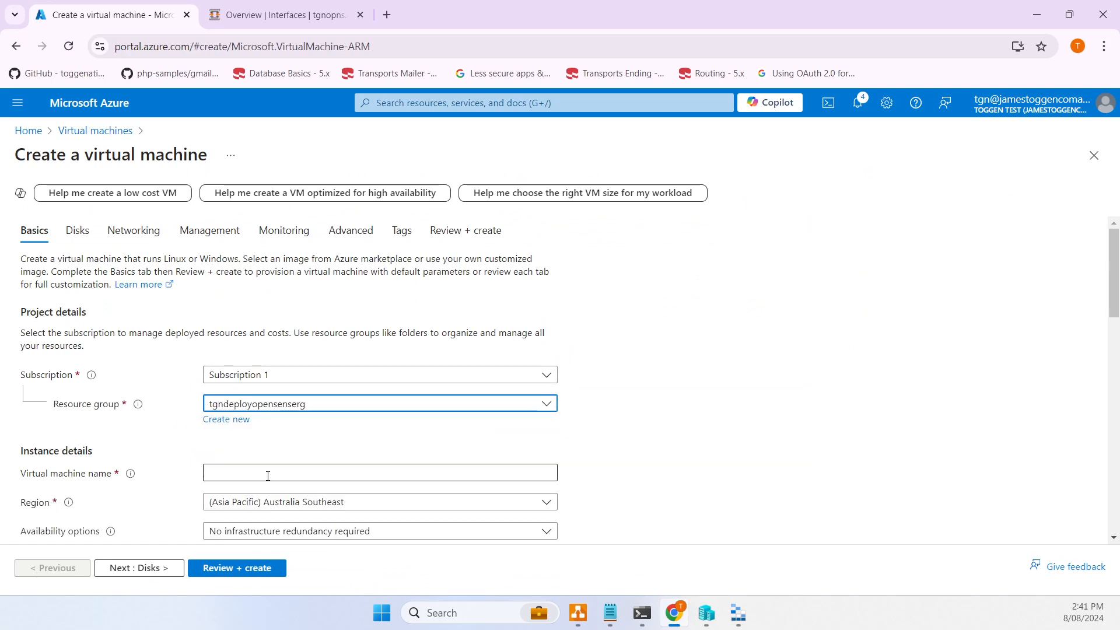
click(259, 470)
text(TGN)
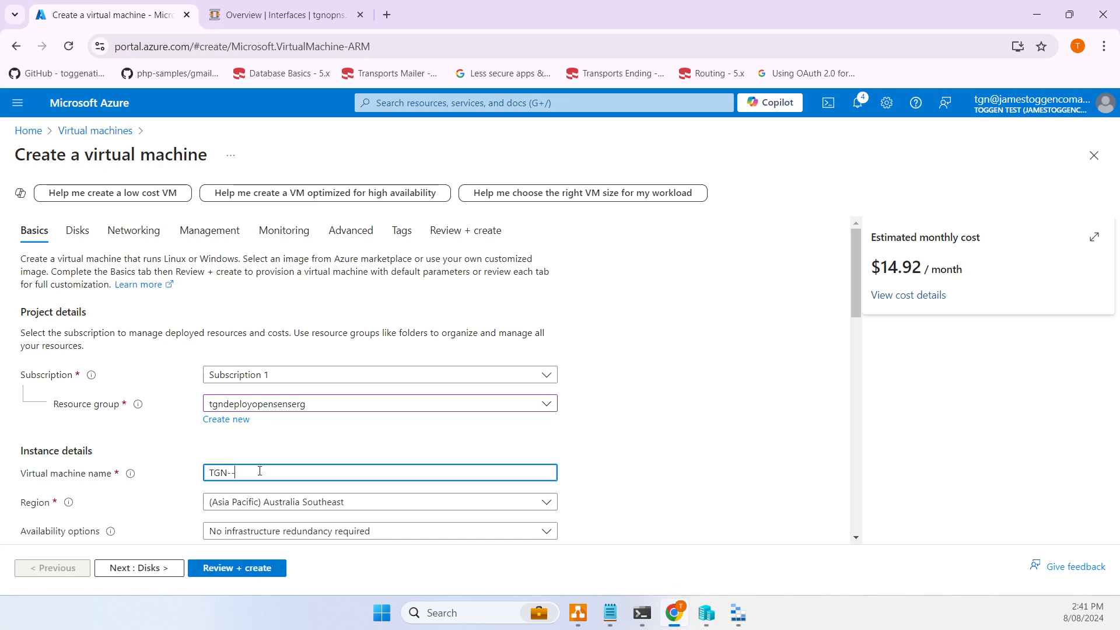
text(-UBT)
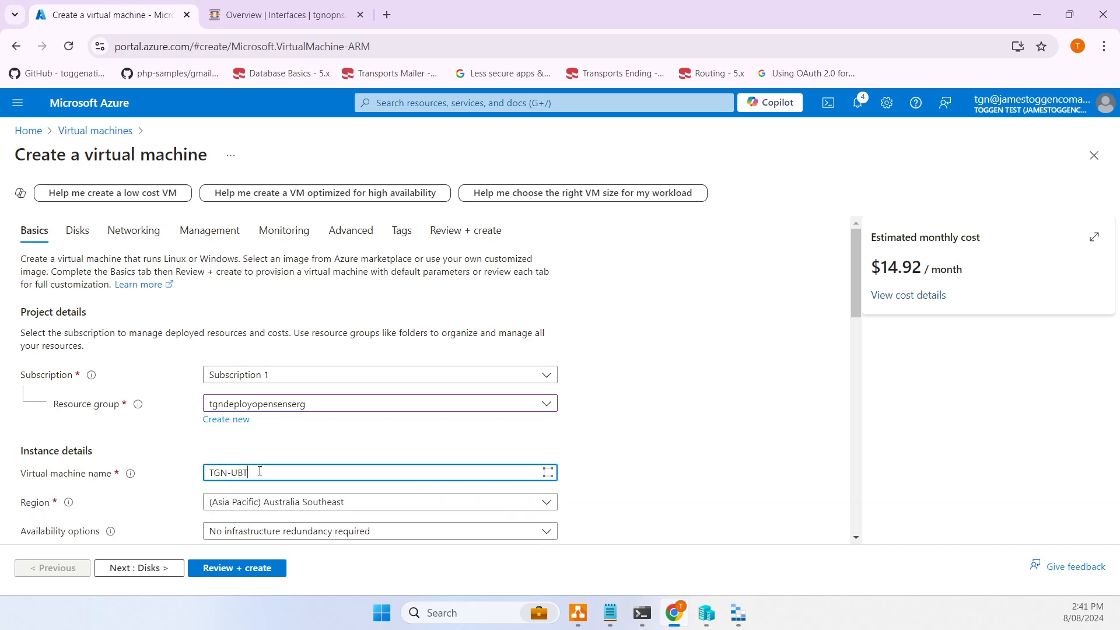
- Use password authentication with the administrator username and password, then continue to Disks
scroll(261, 469, down, 4)
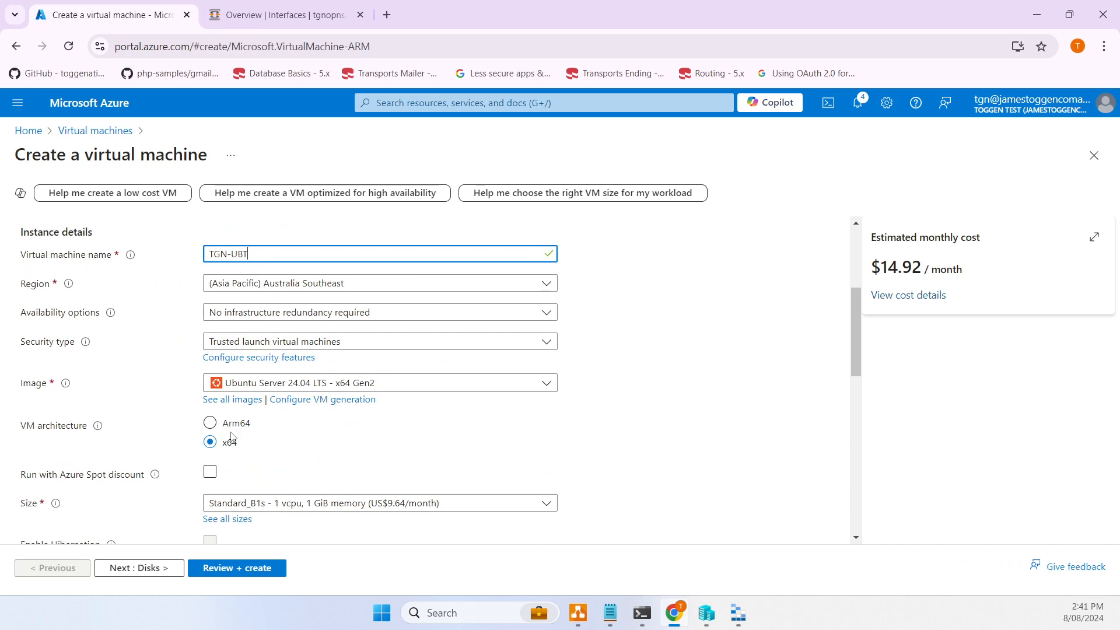
scroll(241, 327, down, 4)
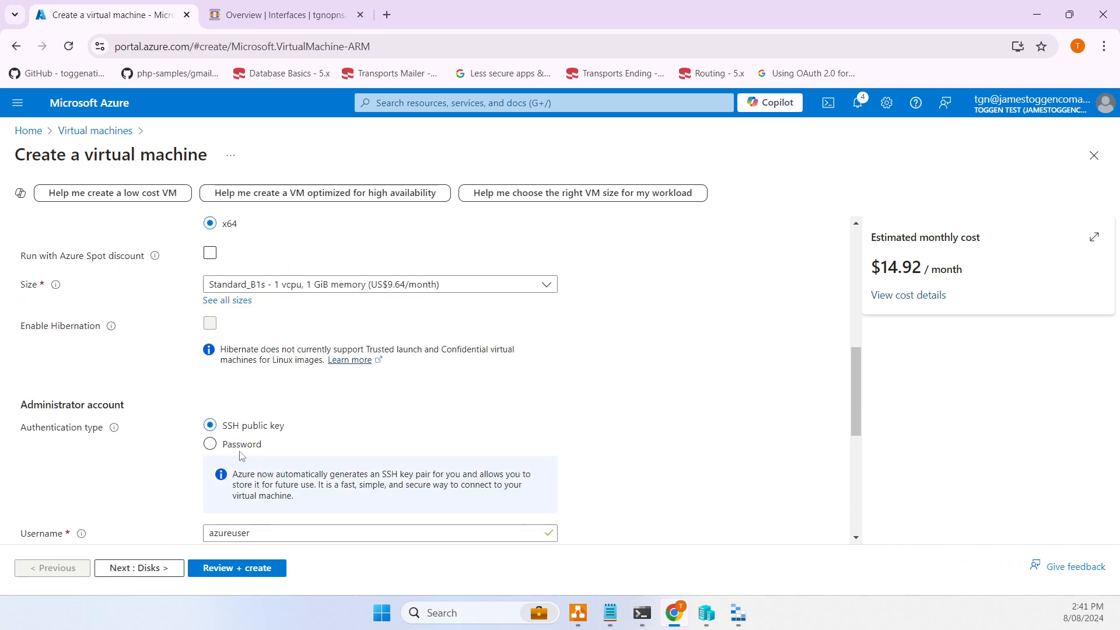
scroll(274, 384, down, 1)
click(259, 372)
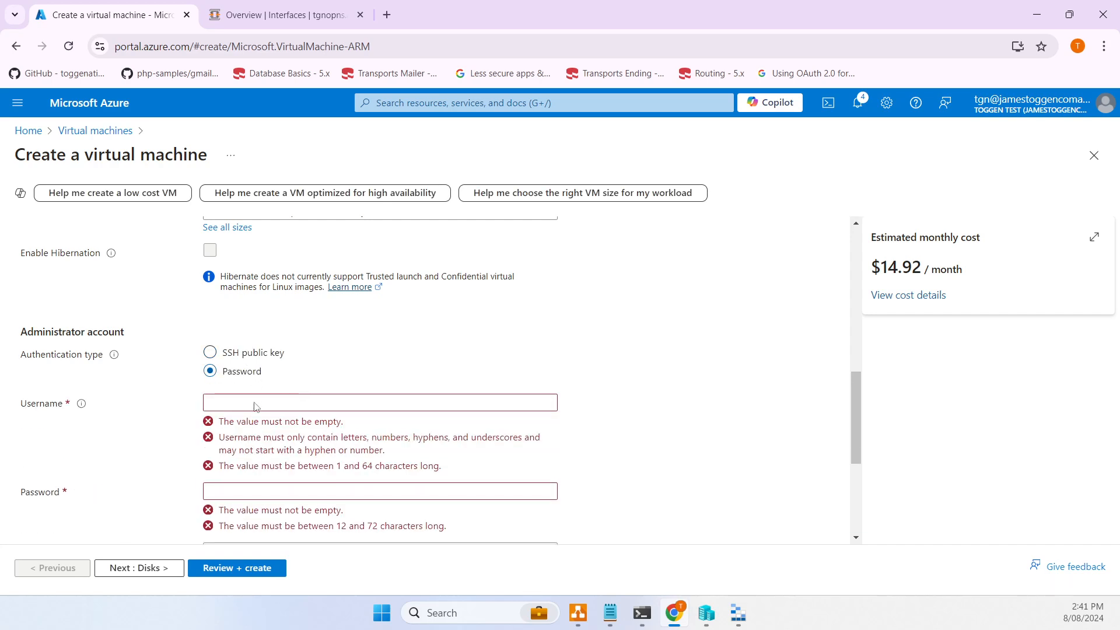
click(255, 404)
text(tgn)
key(Tab)
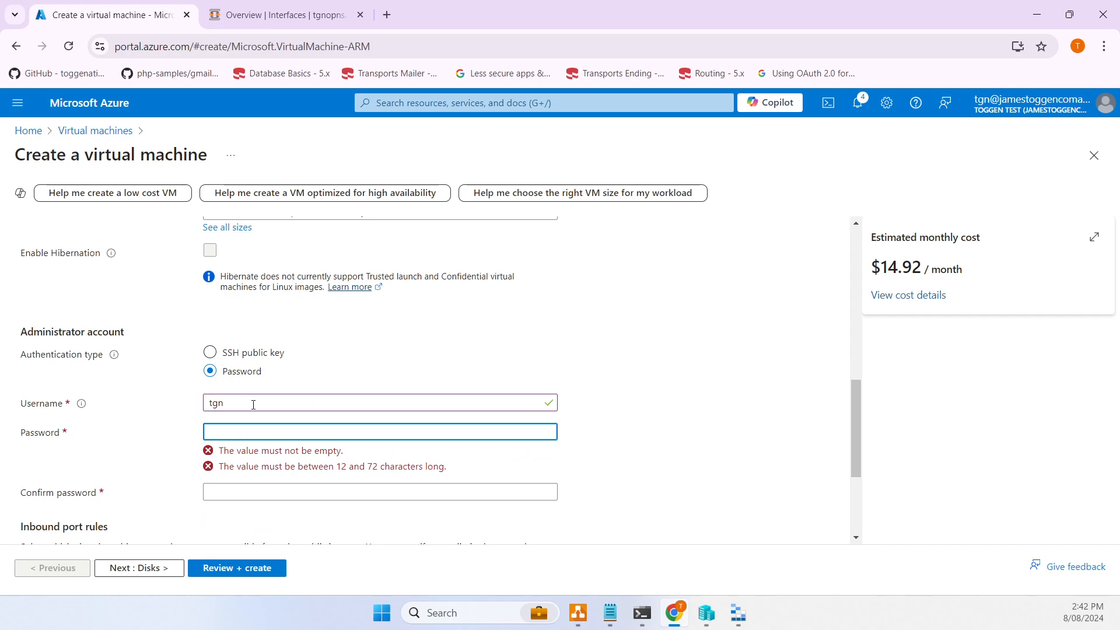
text(•••••••••••••)
key(Tab)
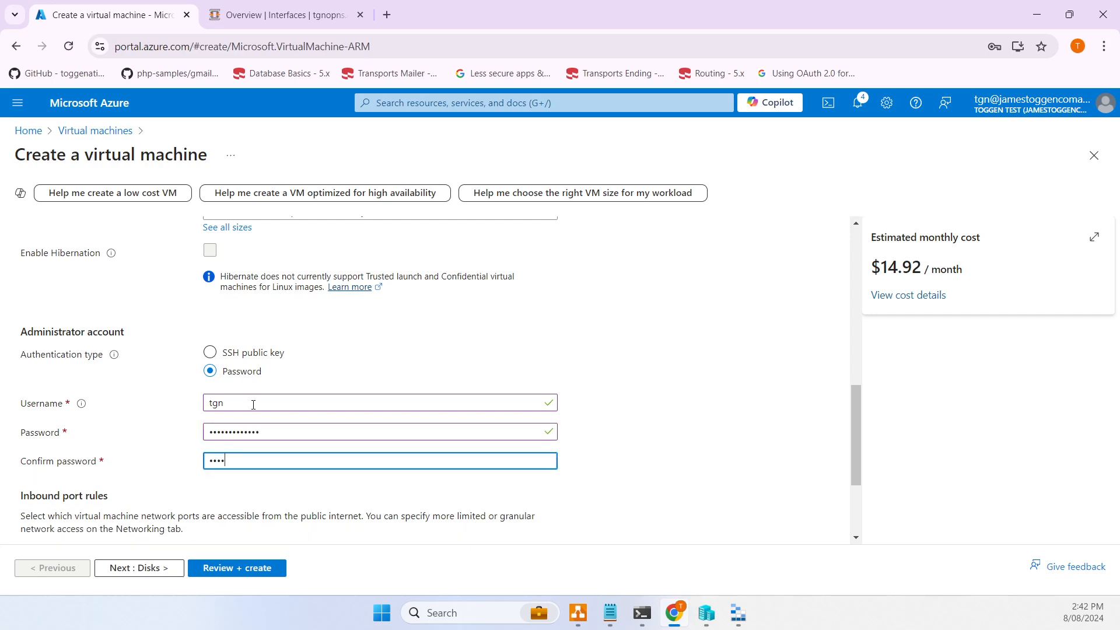
text(•••••••••••)
scroll(305, 434, down, 2)
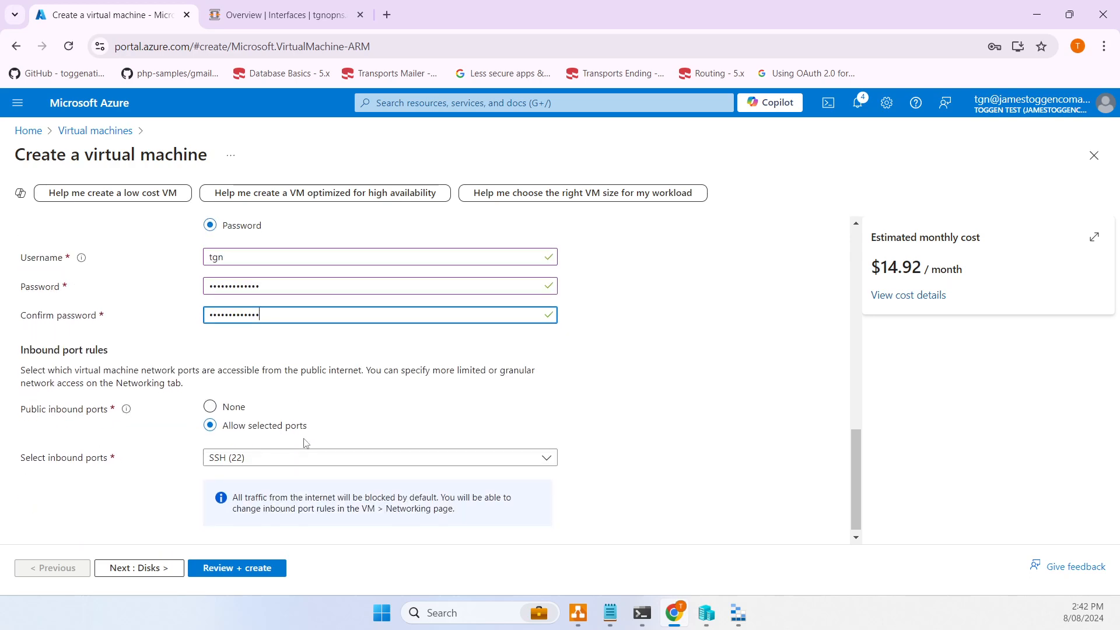
click(146, 568)
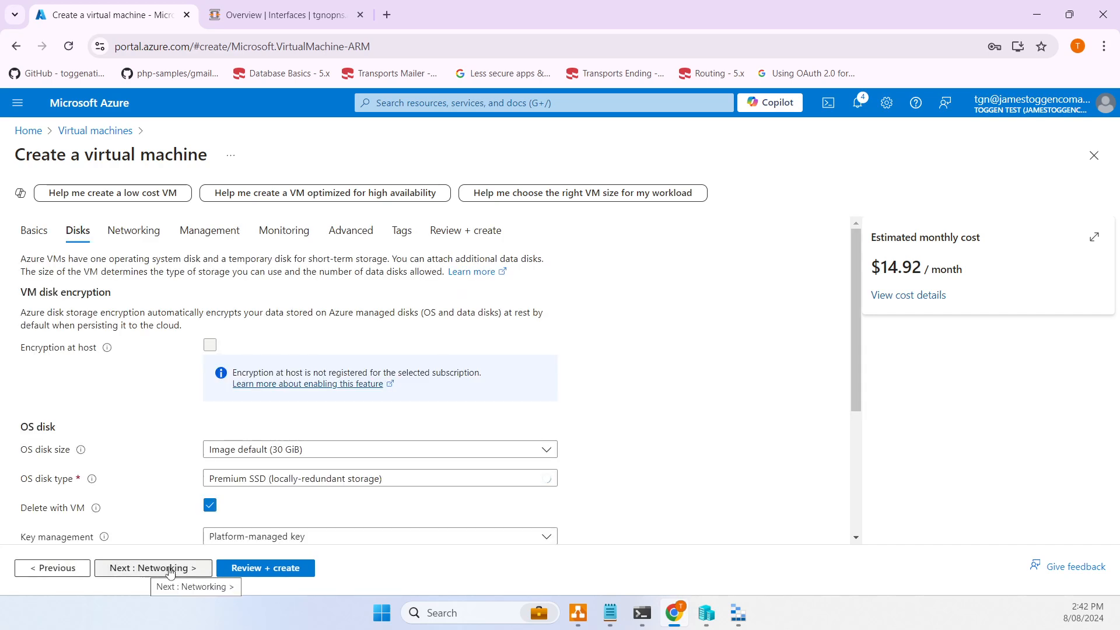
- Set TGN-UBT's public IP to None and skip Management, Monitoring and Advanced to Review + create
click(168, 569)
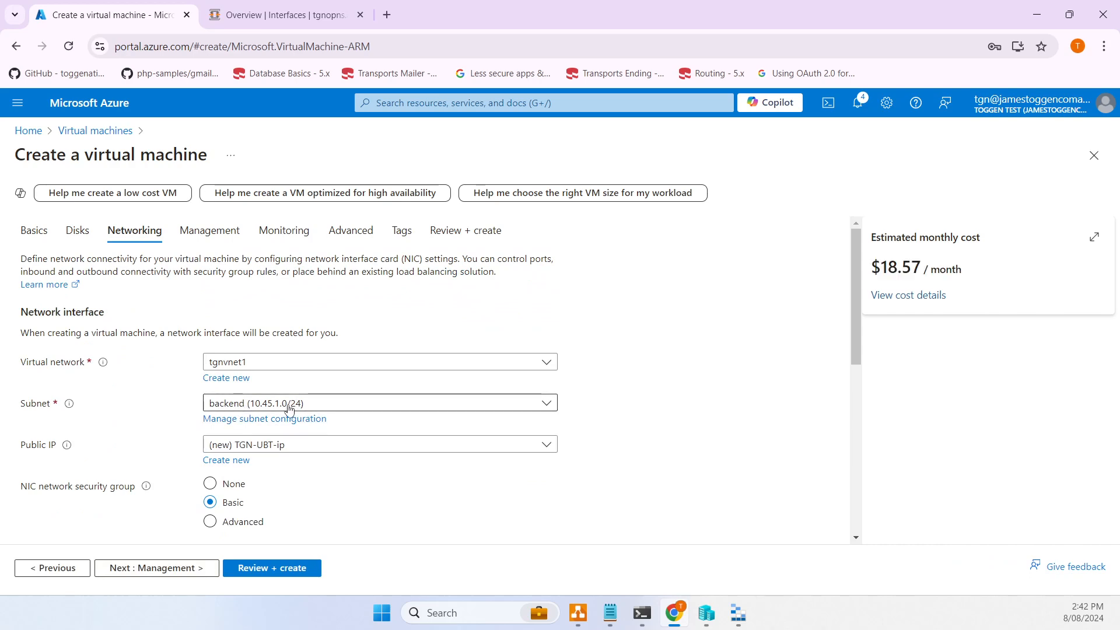
click(242, 448)
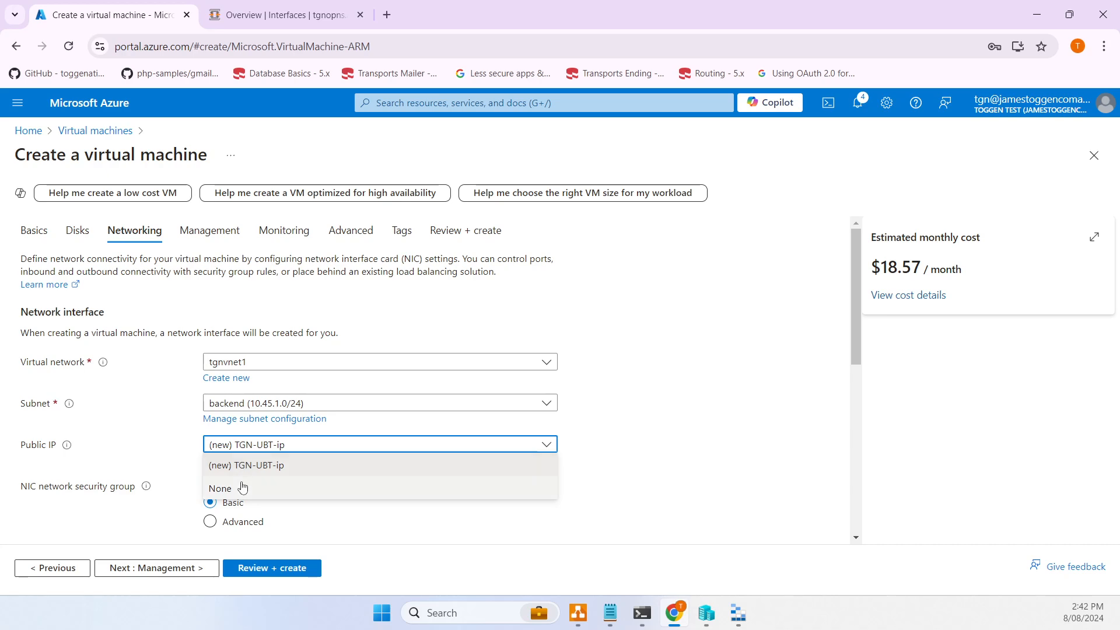
click(242, 488)
scroll(198, 380, down, 3)
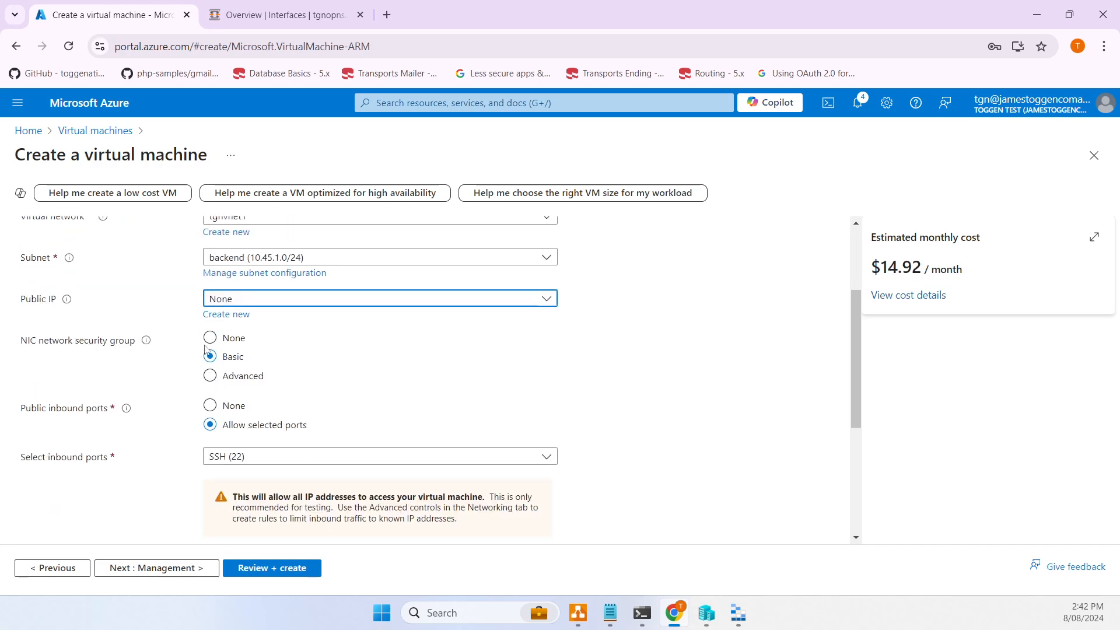
click(184, 572)
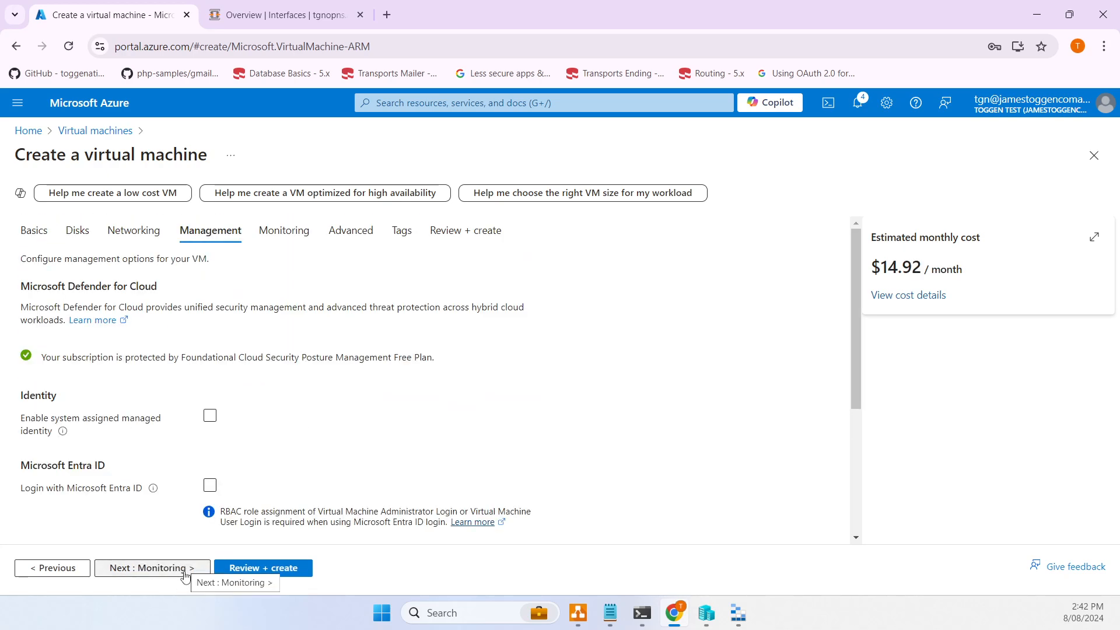
click(184, 574)
click(184, 574)
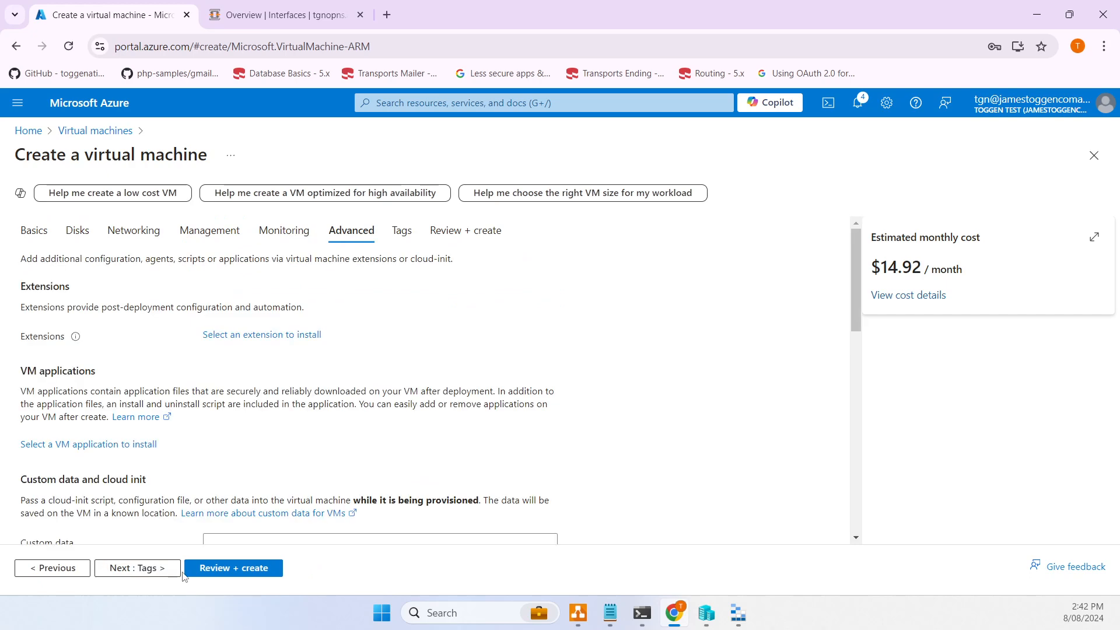
click(228, 570)
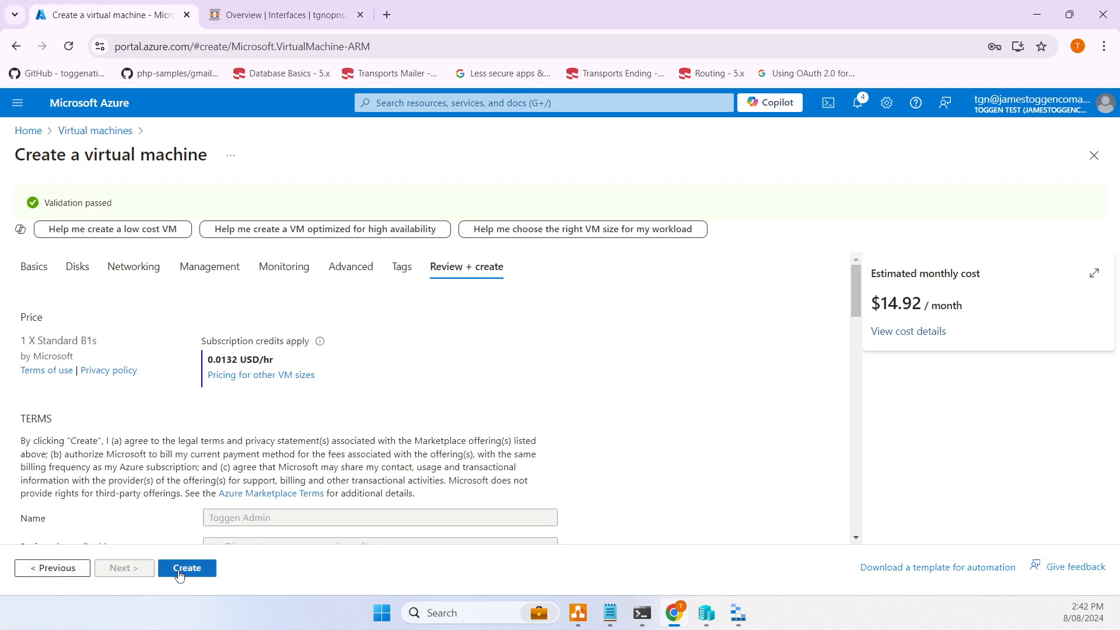
- Create the TGN-UBT VM and return Home while it deploys
click(179, 575)
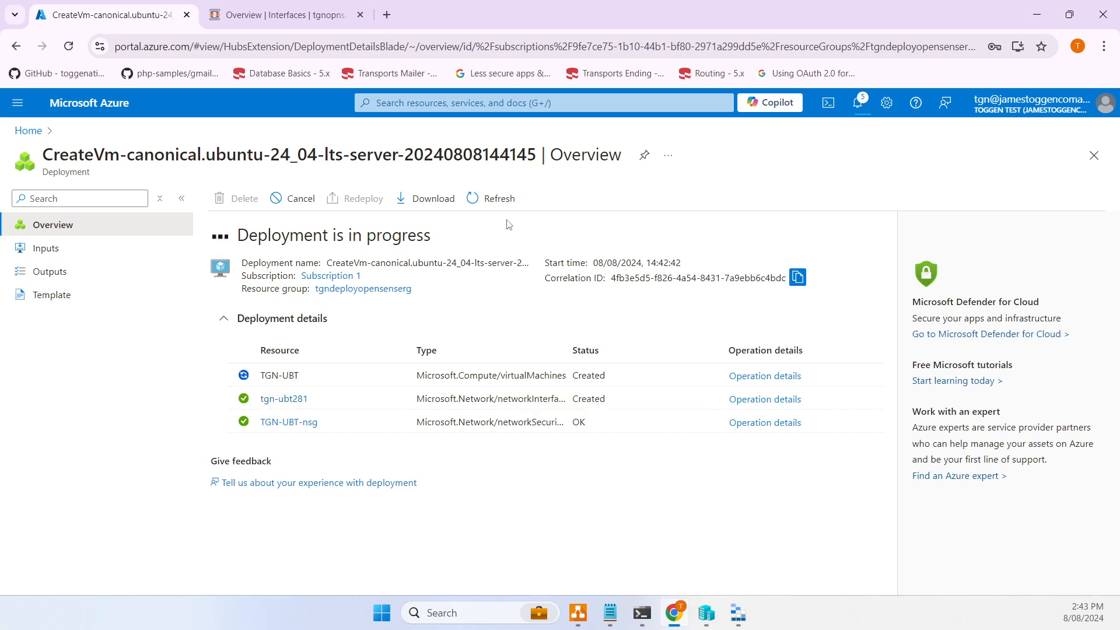
click(25, 130)
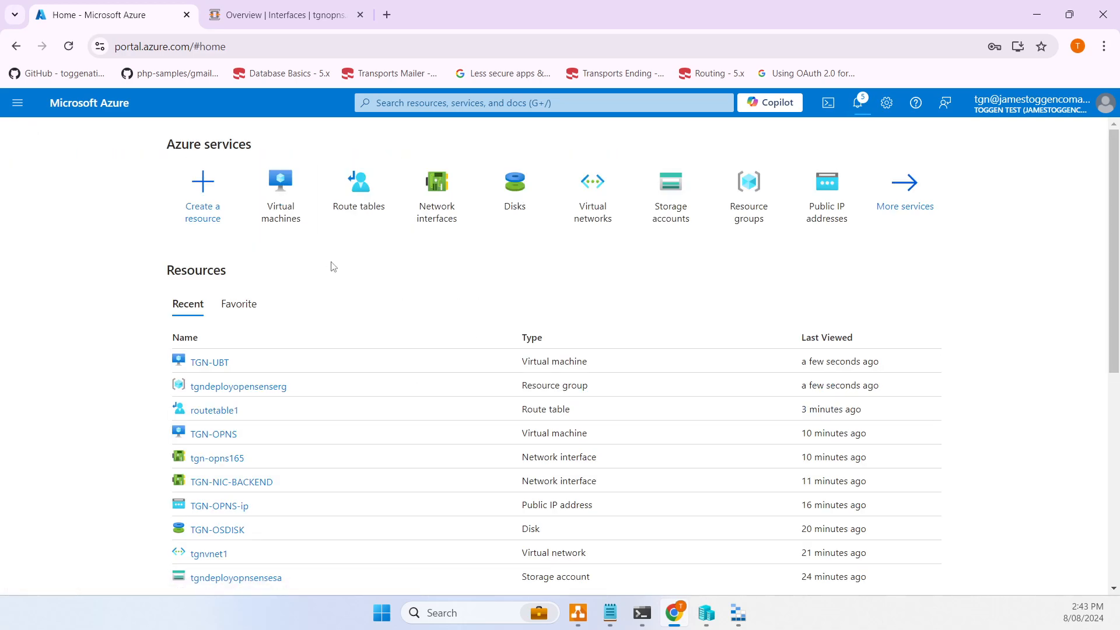
- Open TGN-UBT, select its private IP 10.45.1.5, and launch its serial console
click(208, 370)
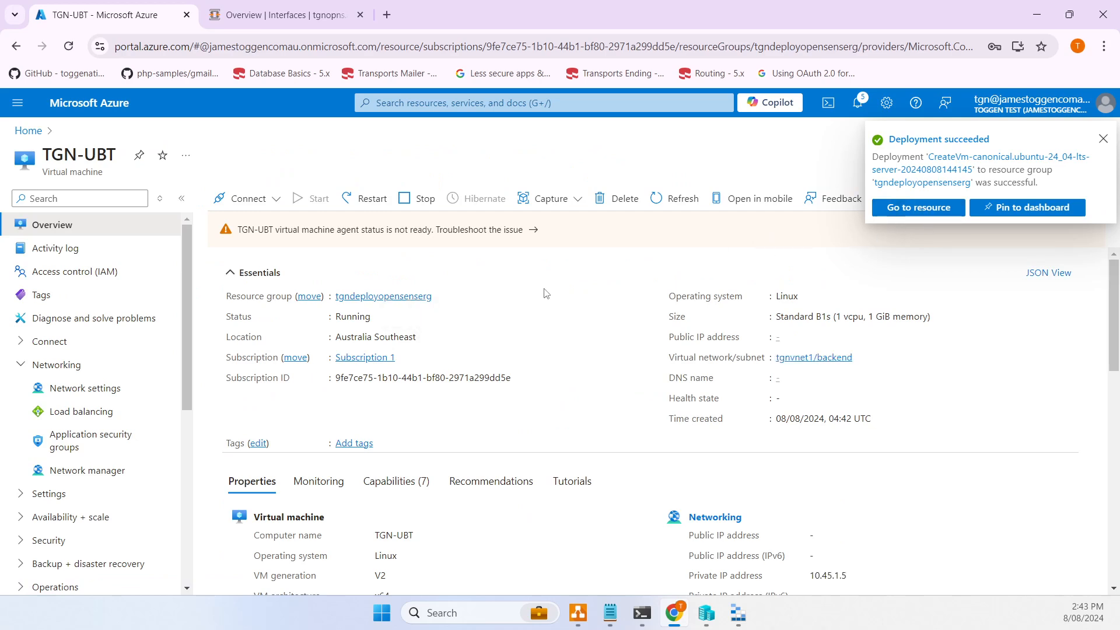
scroll(548, 295, down, 3)
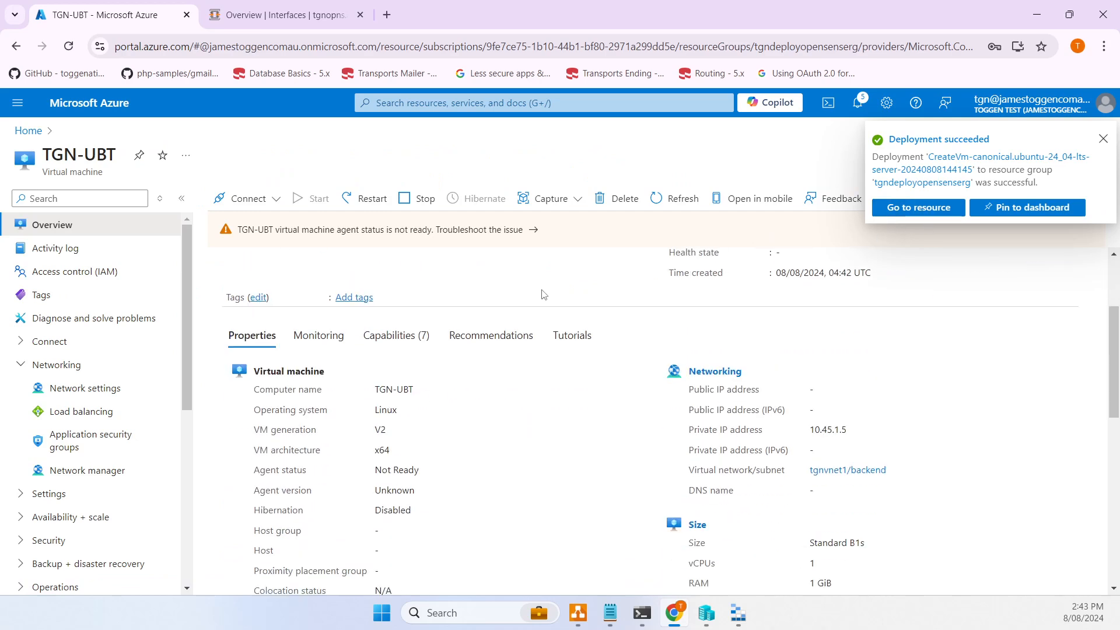
double_click(827, 430)
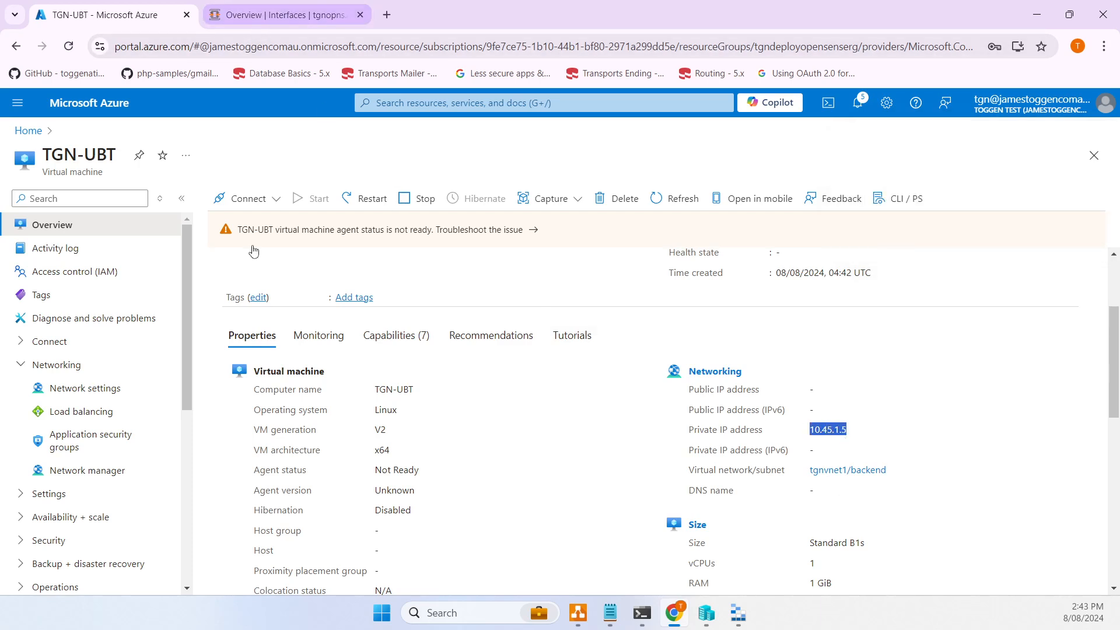
scroll(86, 366, down, 6)
click(86, 369)
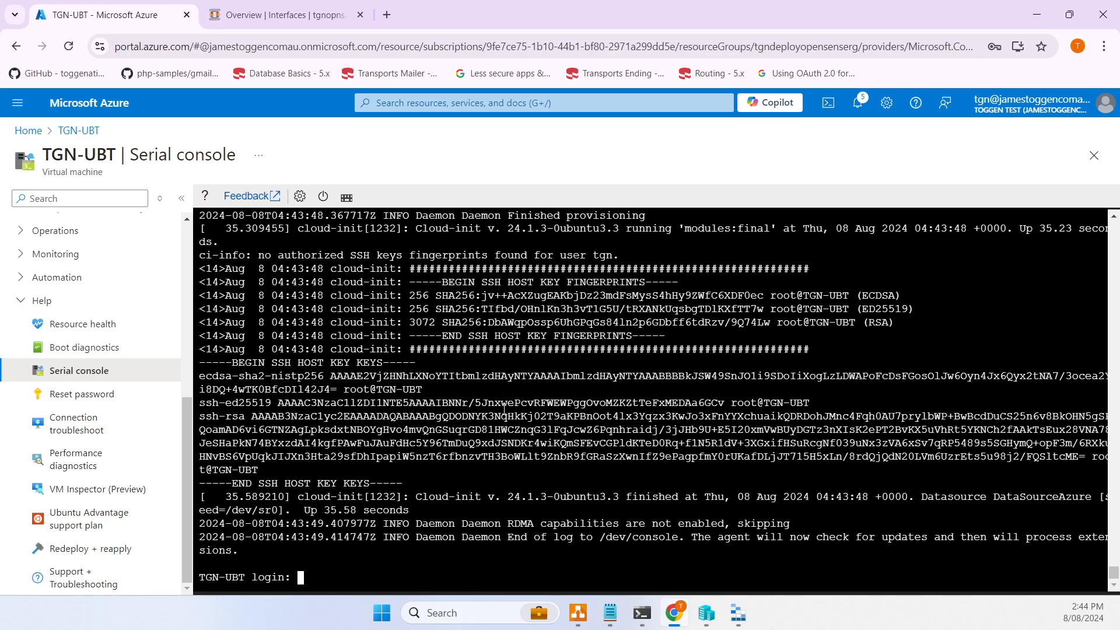
- Log in at the serial console, try ssh localhost, abort it and clear the screen
text(tgn)
key(Return)
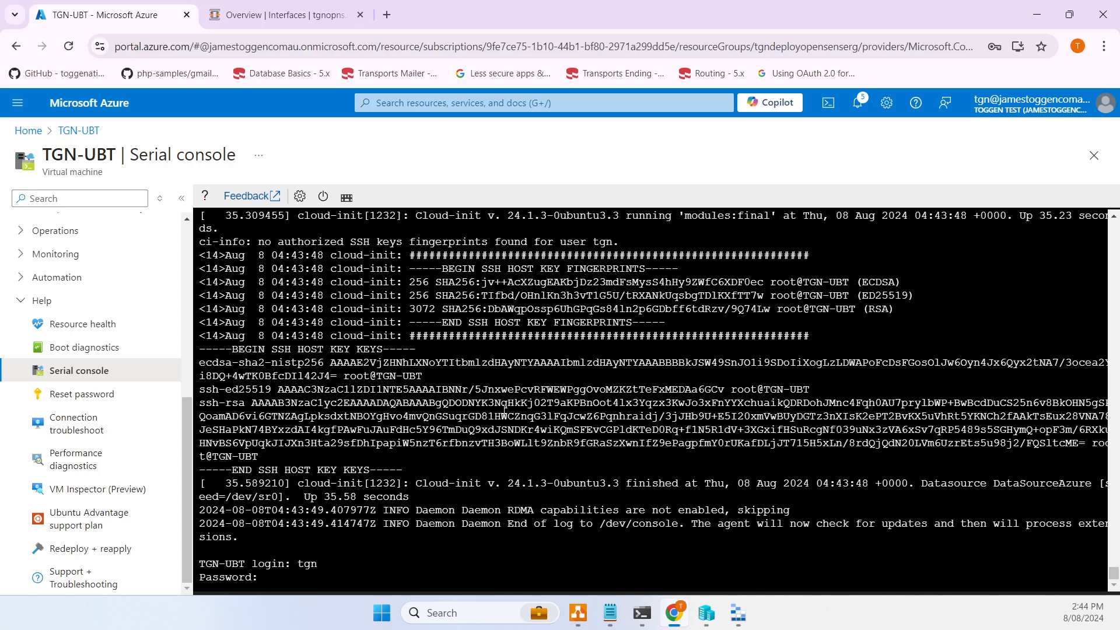
key(Return)
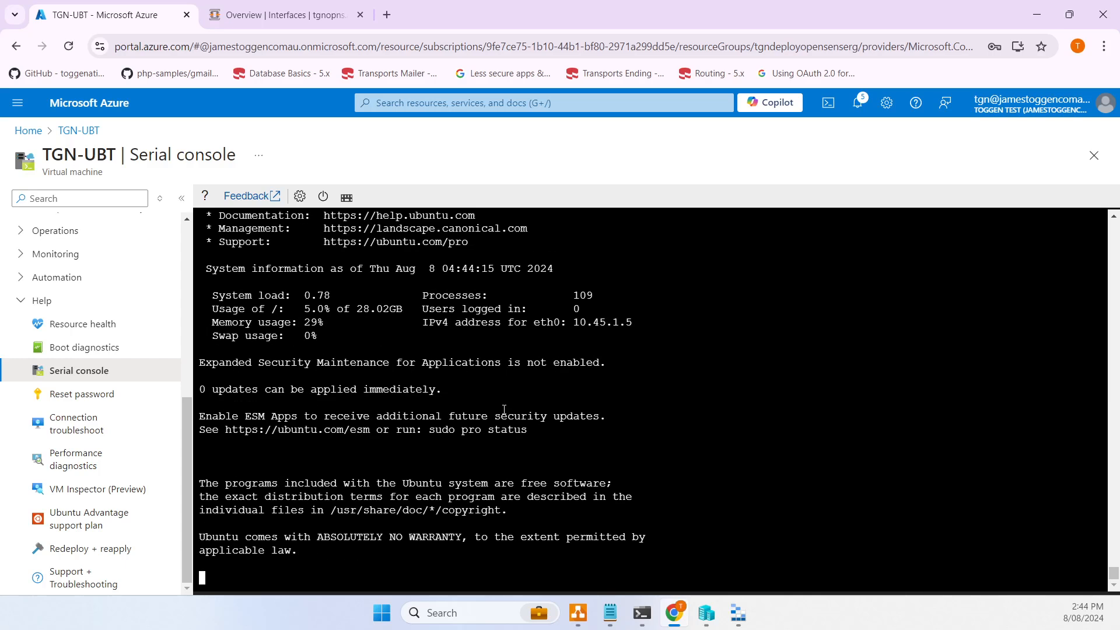
text(ssh localhost)
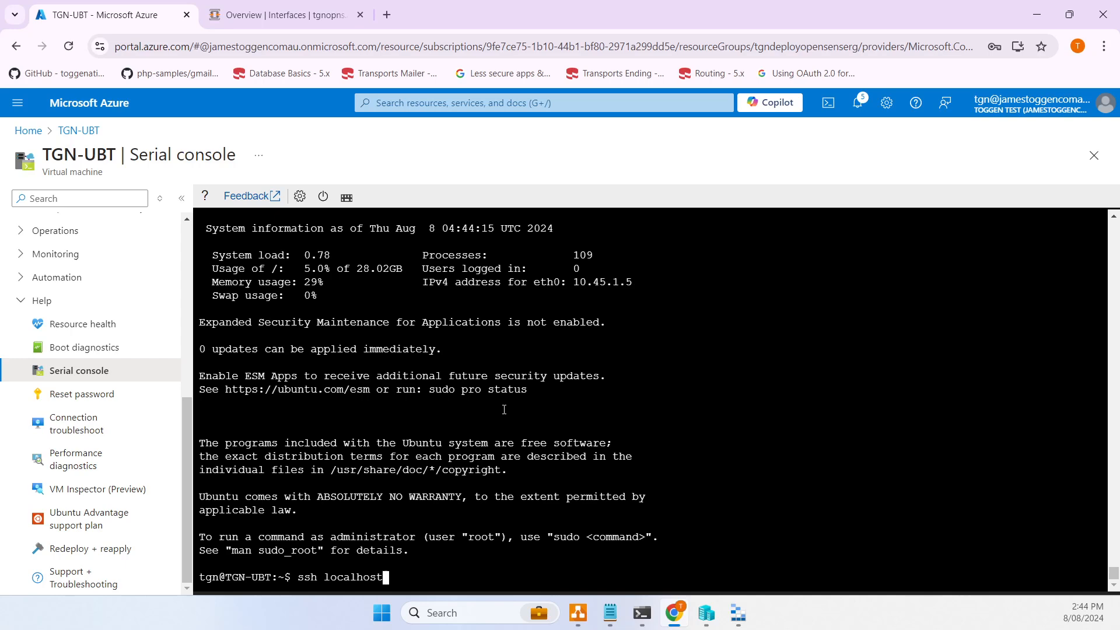
key(Return)
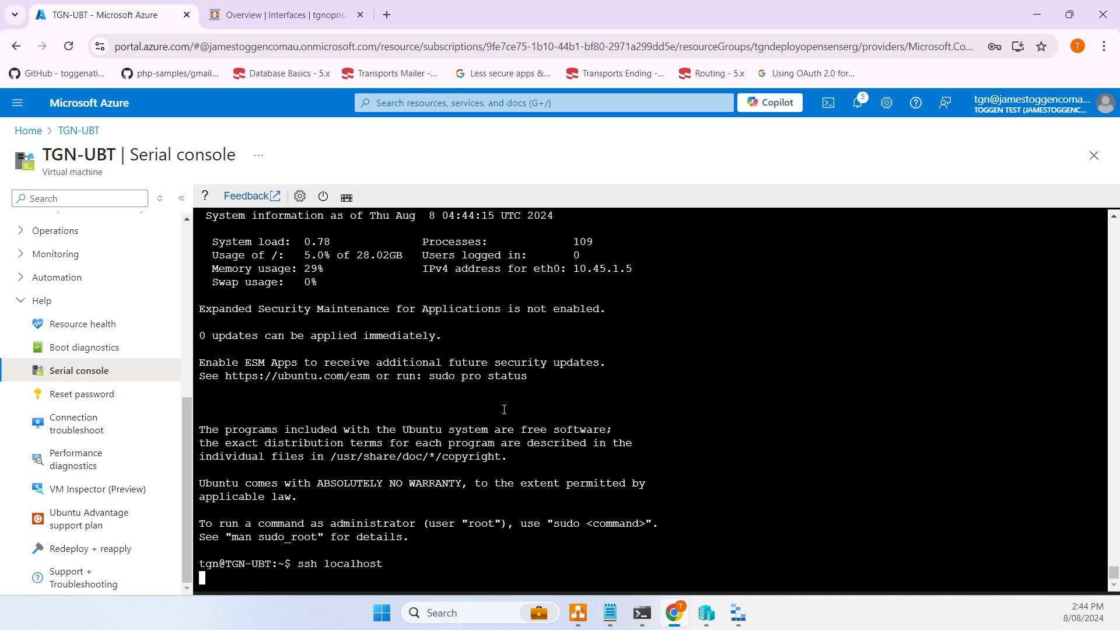
text(no)
key(BackSpace)
key(BackSpace)
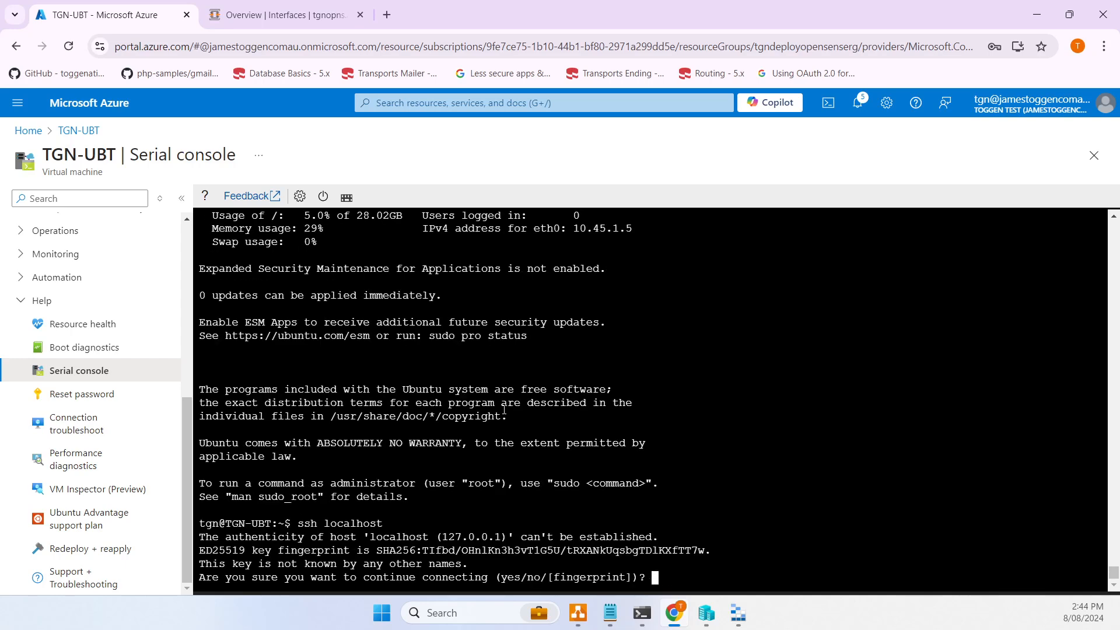
text(yes)
key(Return)
key(ctrl+c)
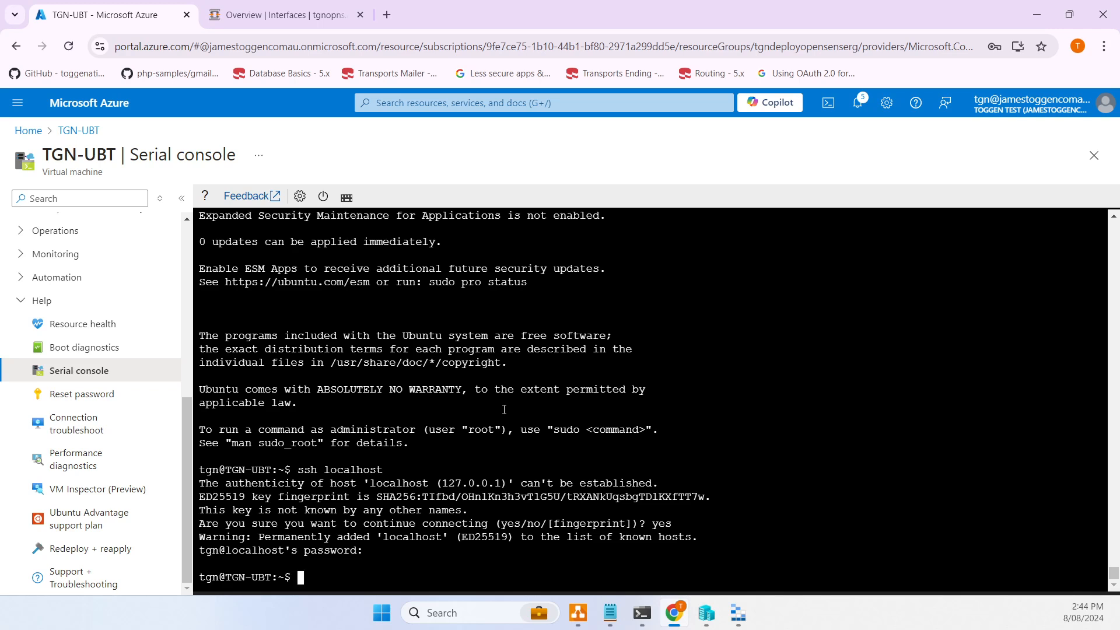
key(Return)
key(Return)
key(Return)
key(Return)
key(ctrl+l)
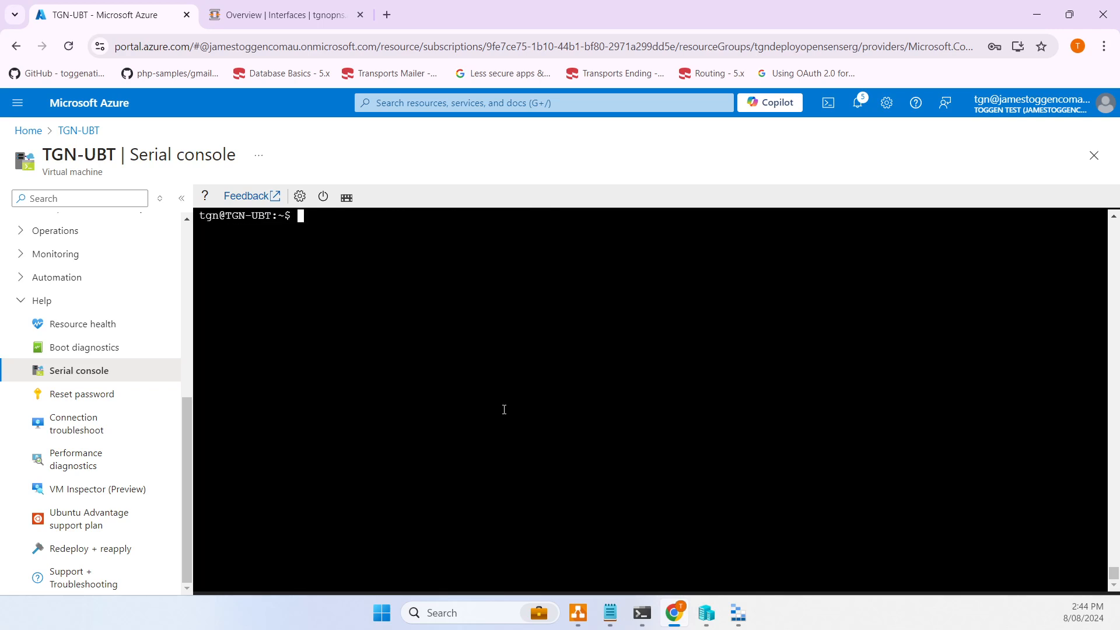
- Run sudo apt install nginx, confirm with Y, and switch to the OPNsense tab
text(sudo apt install nginx)
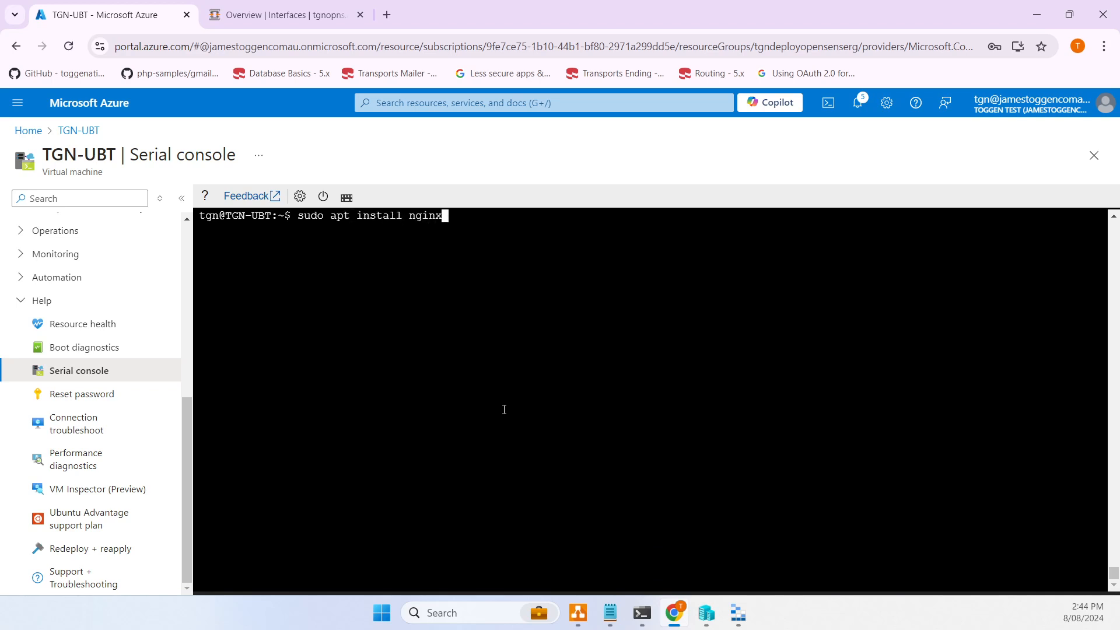
key(Return)
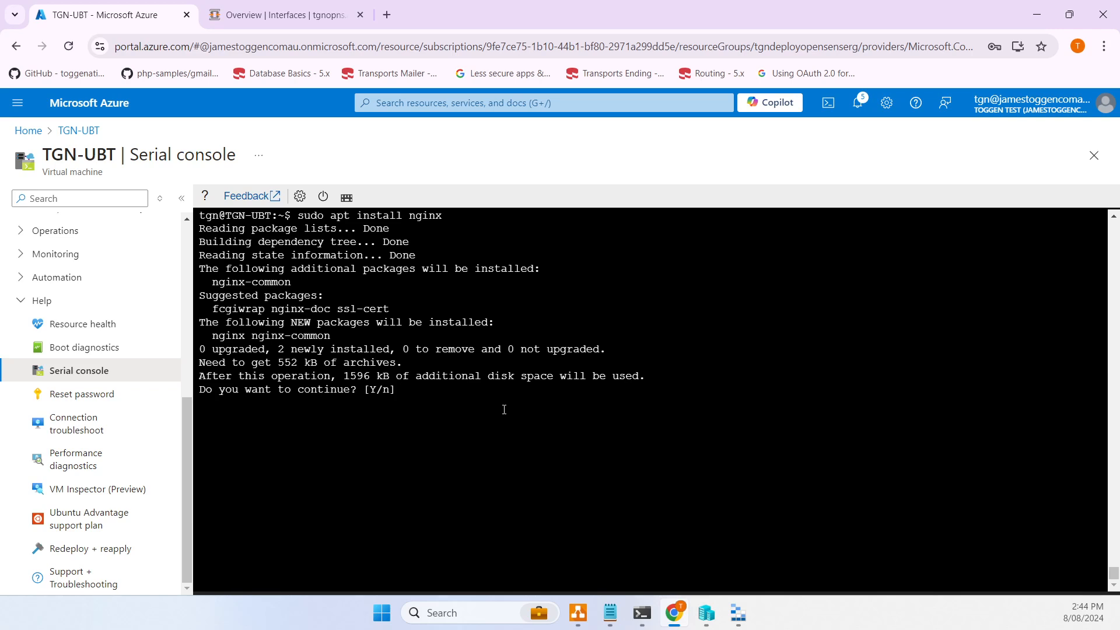
text(Y)
key(Return)
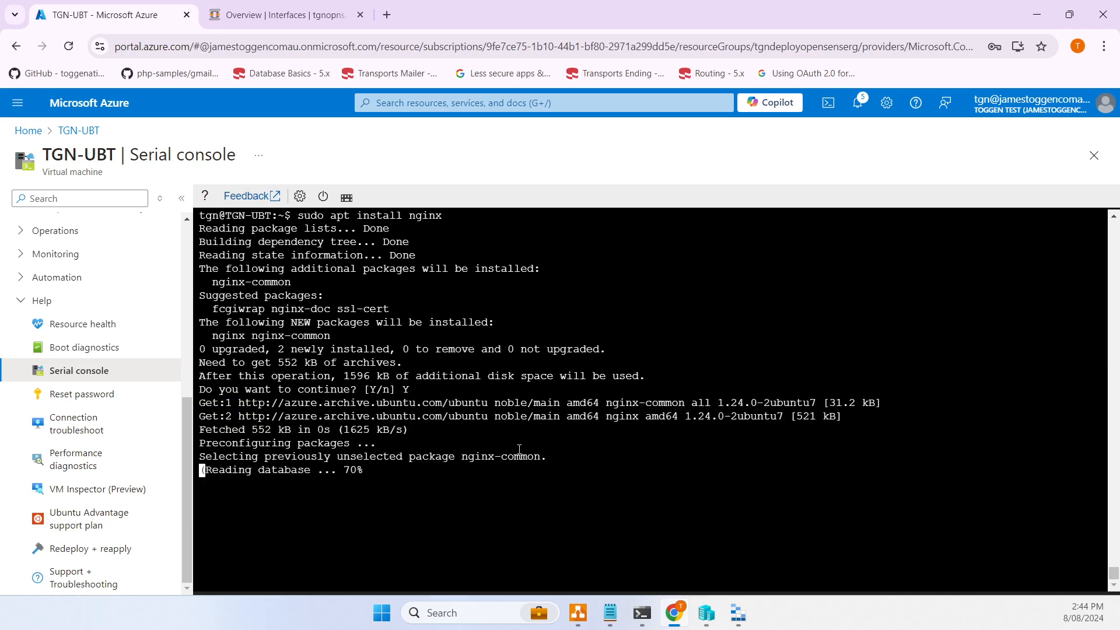
click(274, 15)
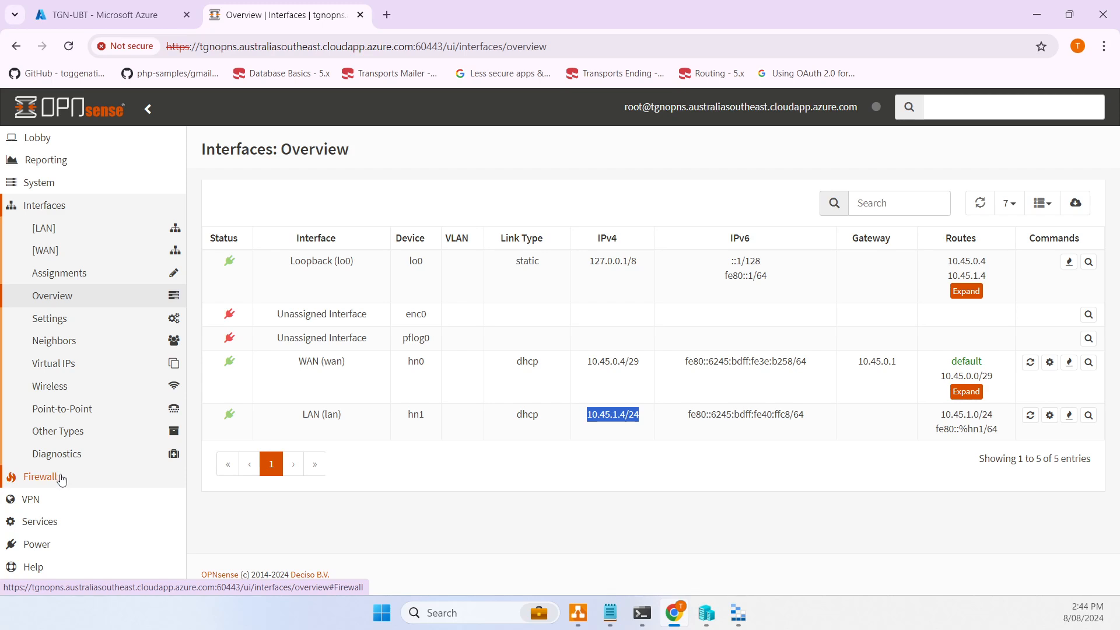
- Add a new rule under Firewall > NAT > Port Forward
click(62, 479)
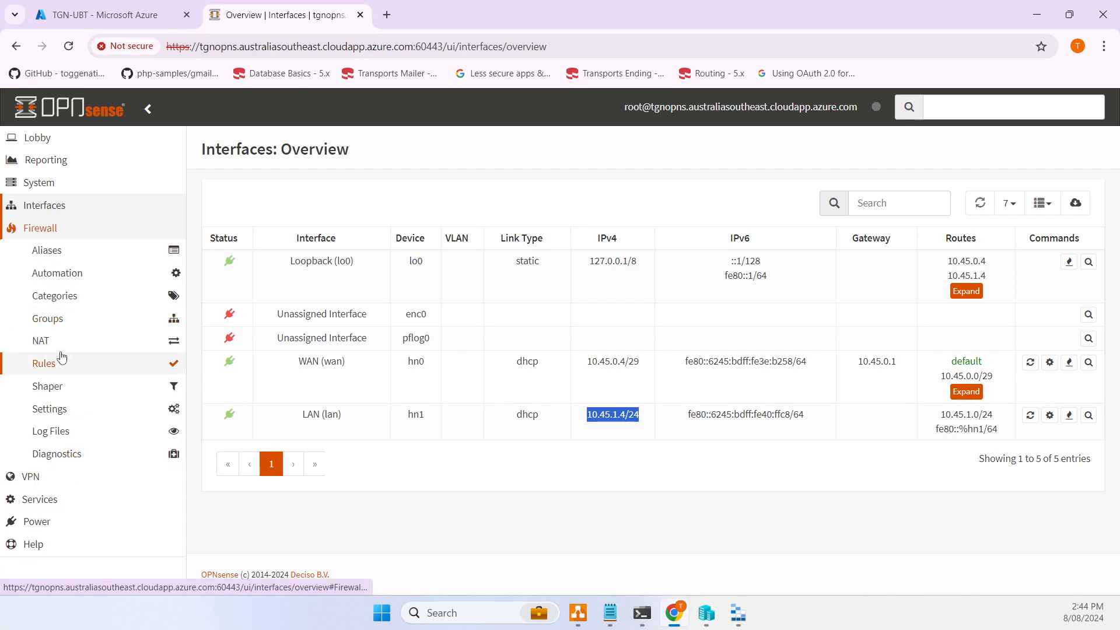
click(63, 346)
click(83, 369)
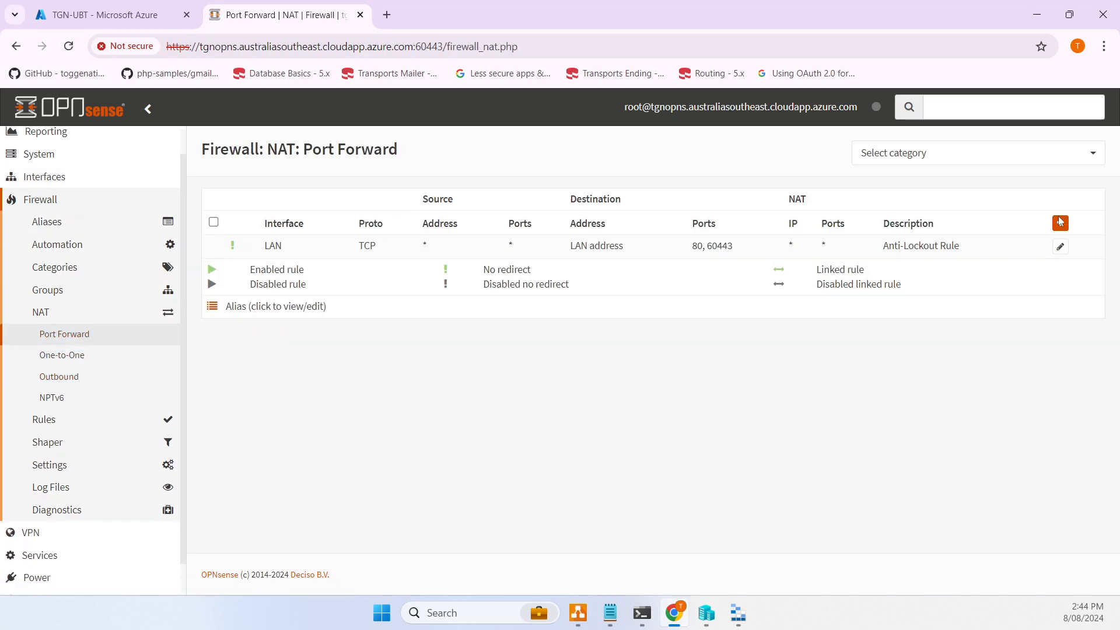
click(1061, 222)
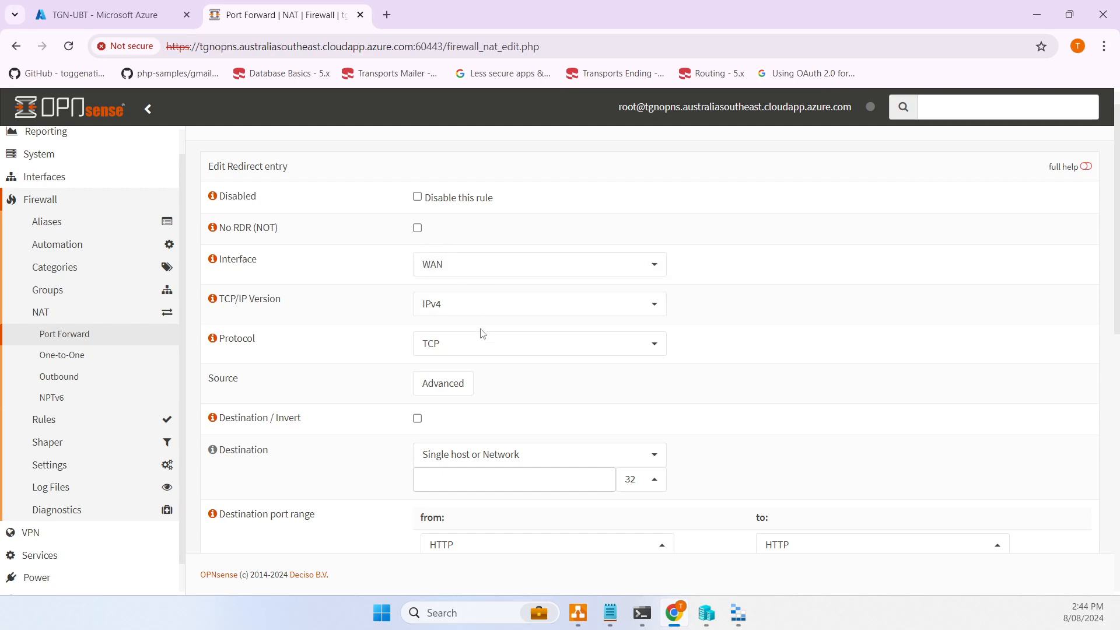
- Set the destination to WAN address with custom port 60022
scroll(527, 344, down, 3)
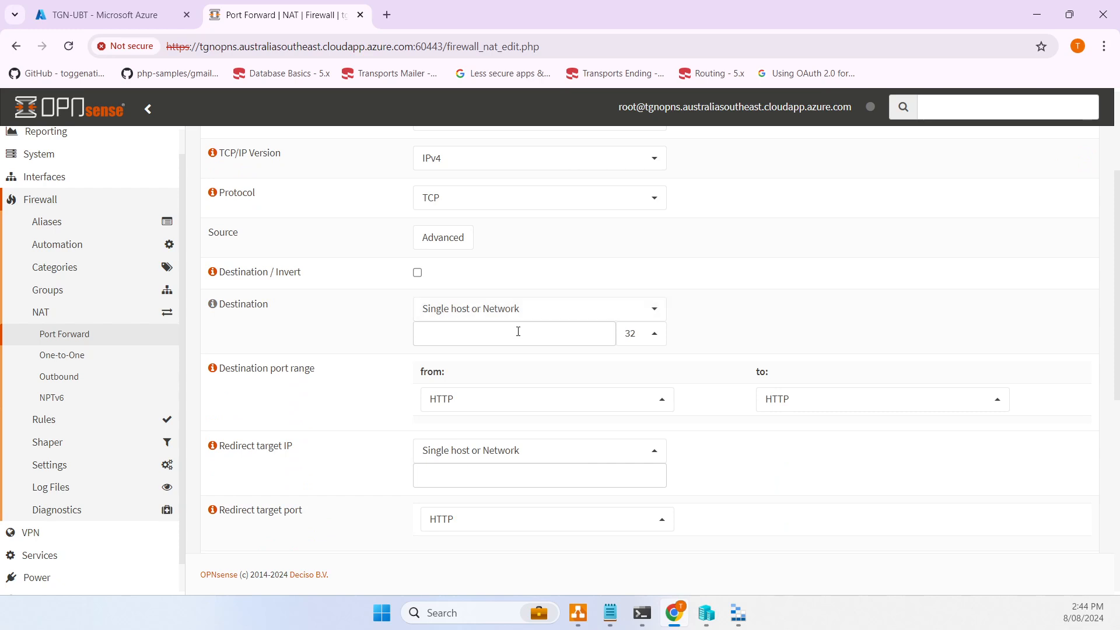
scroll(545, 314, up, 3)
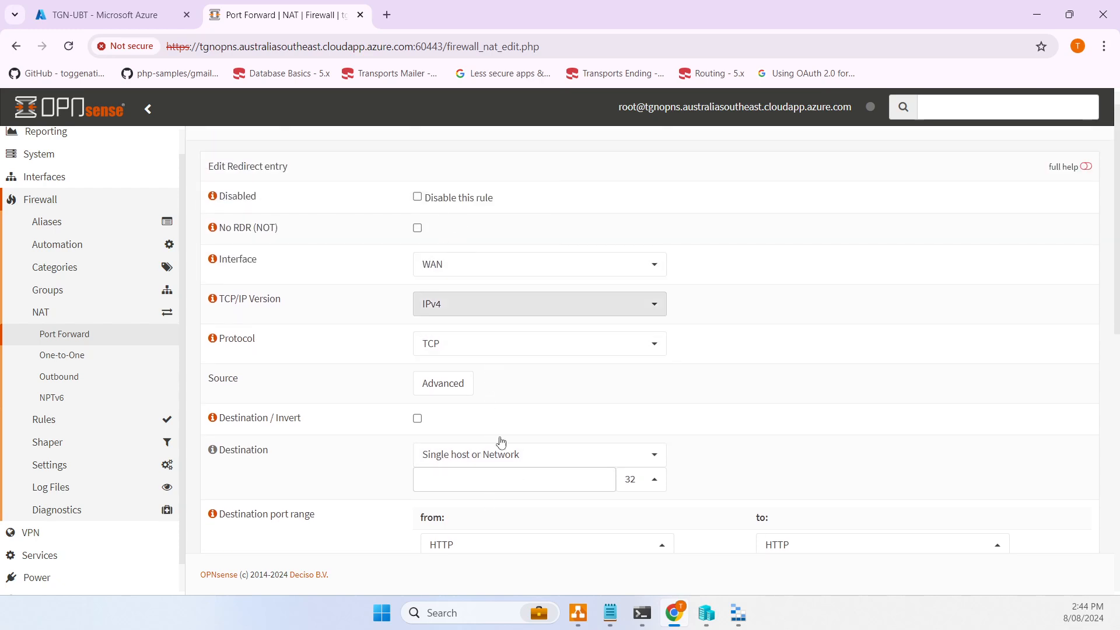
click(568, 465)
scroll(548, 437, down, 2)
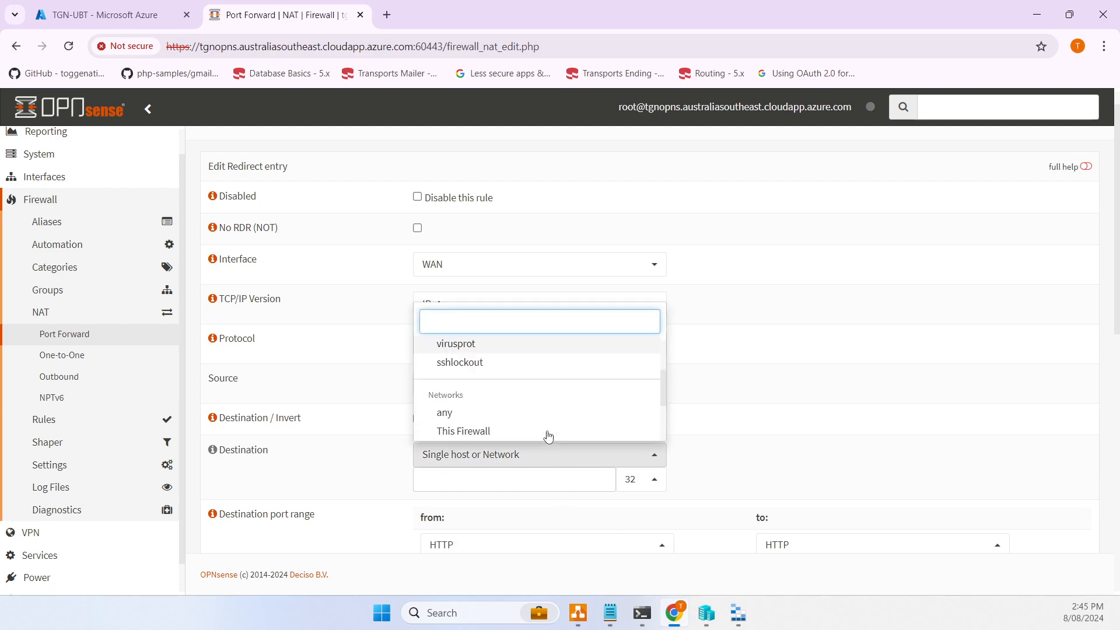
scroll(549, 436, down, 3)
click(528, 426)
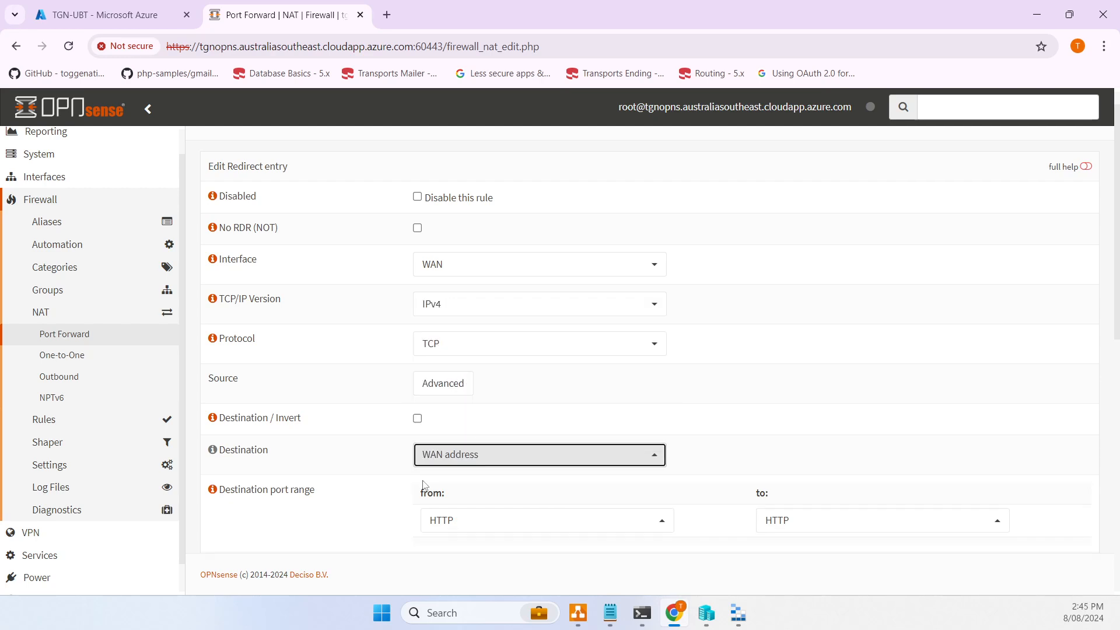
scroll(423, 485, down, 1)
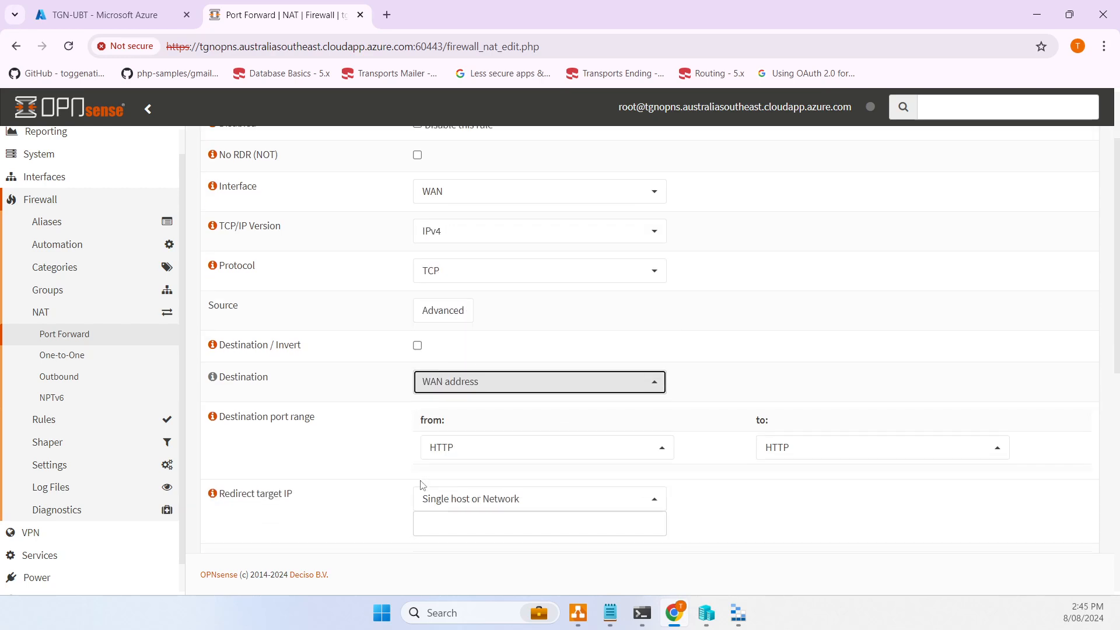
click(496, 447)
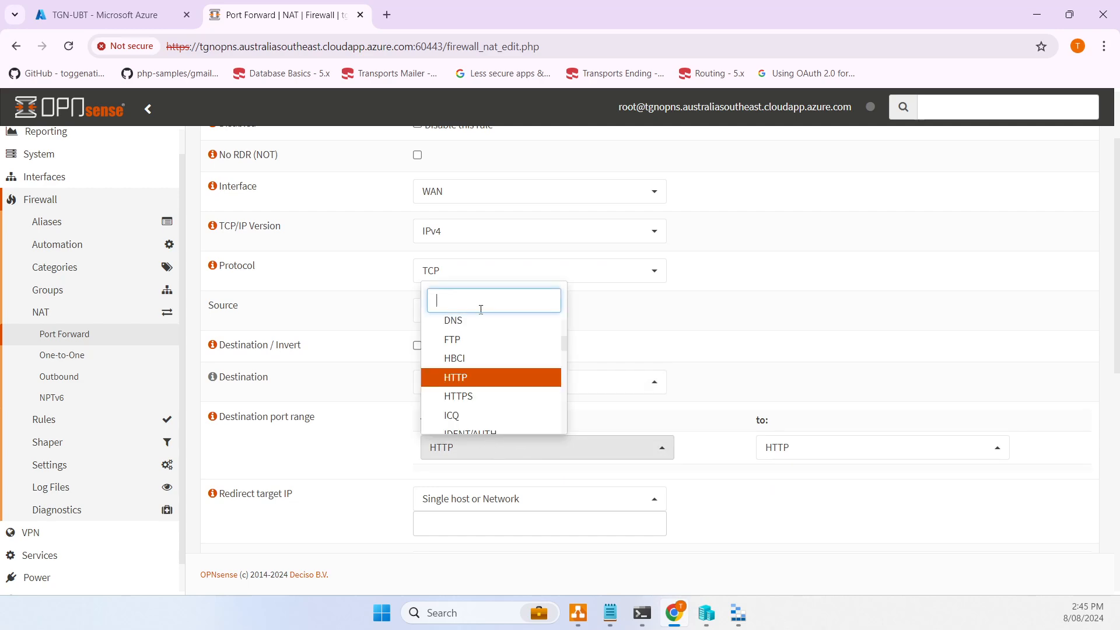
text(ssh)
key(BackSpace)
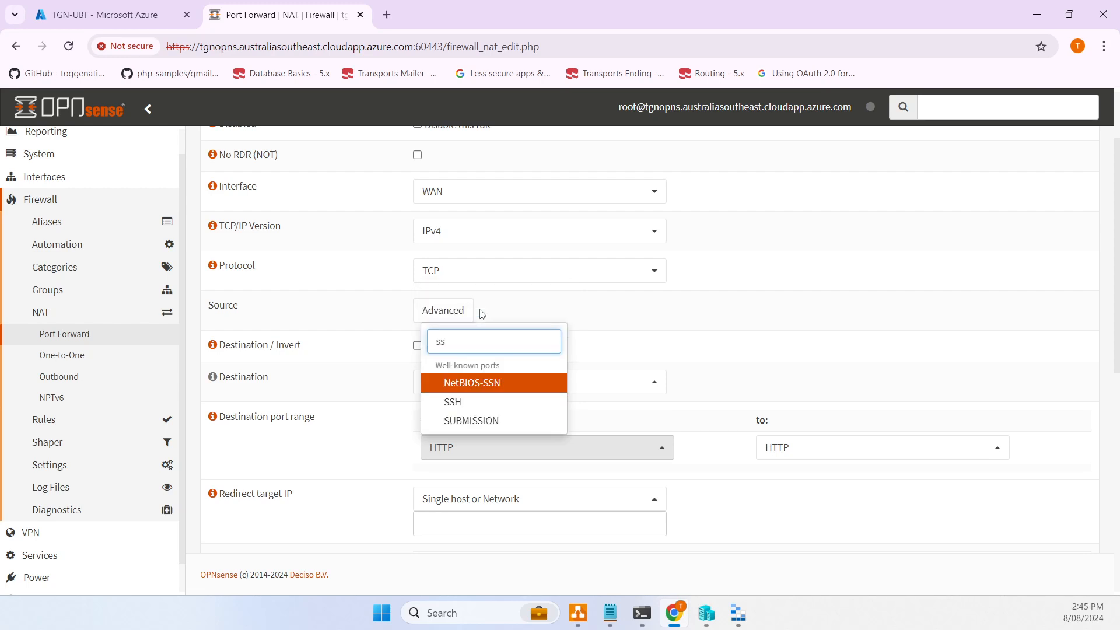
key(BackSpace)
key(BackSpace)
click(470, 325)
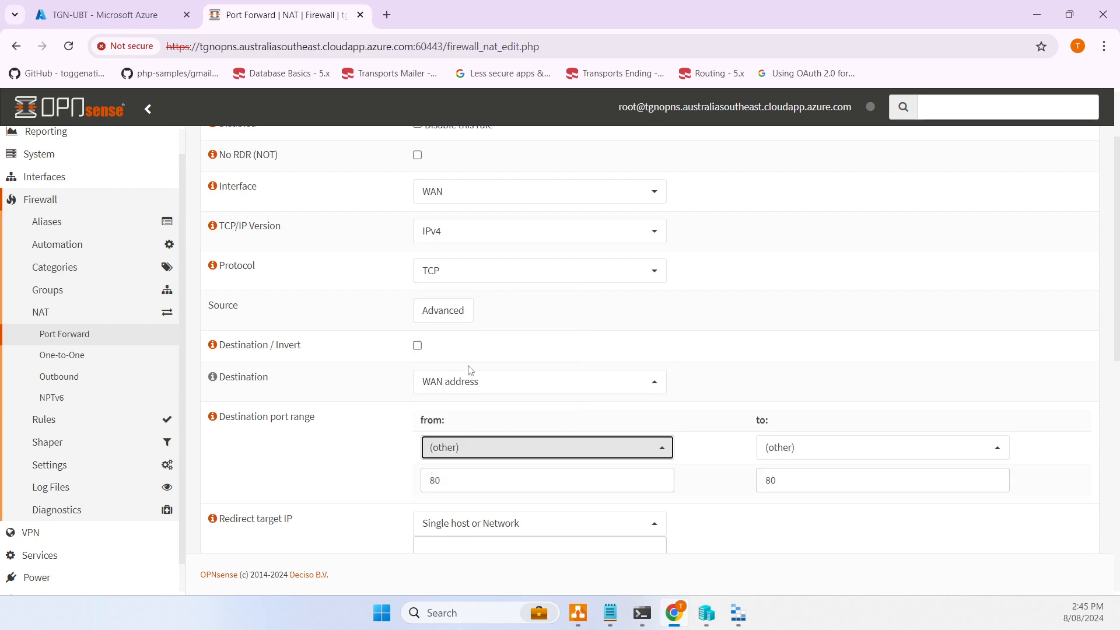
double_click(472, 480)
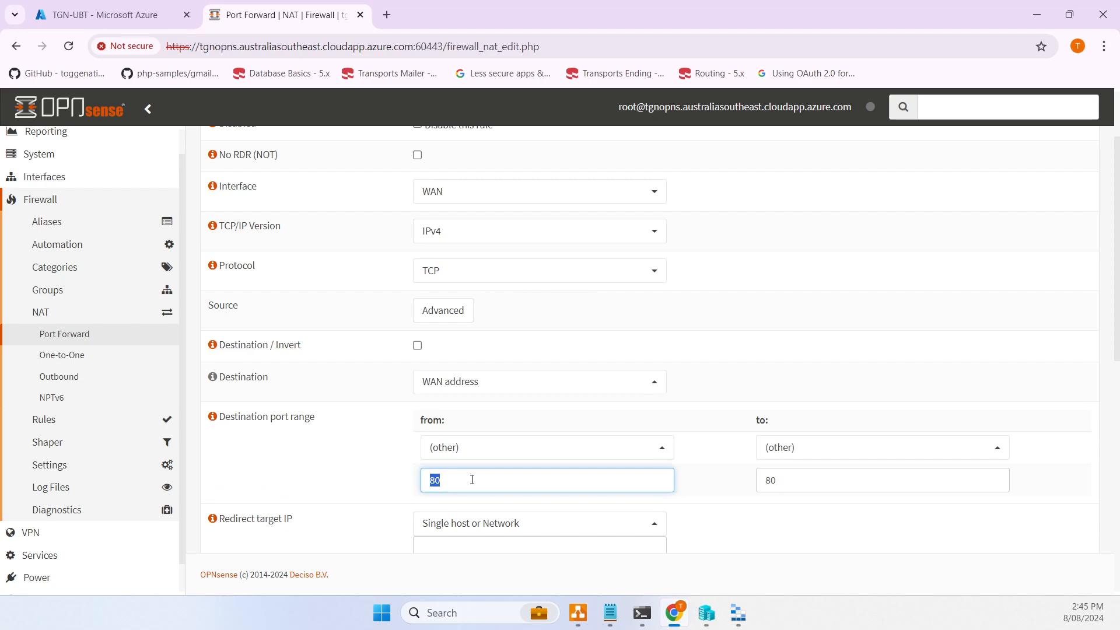
text(60022)
key(Tab)
text(3)
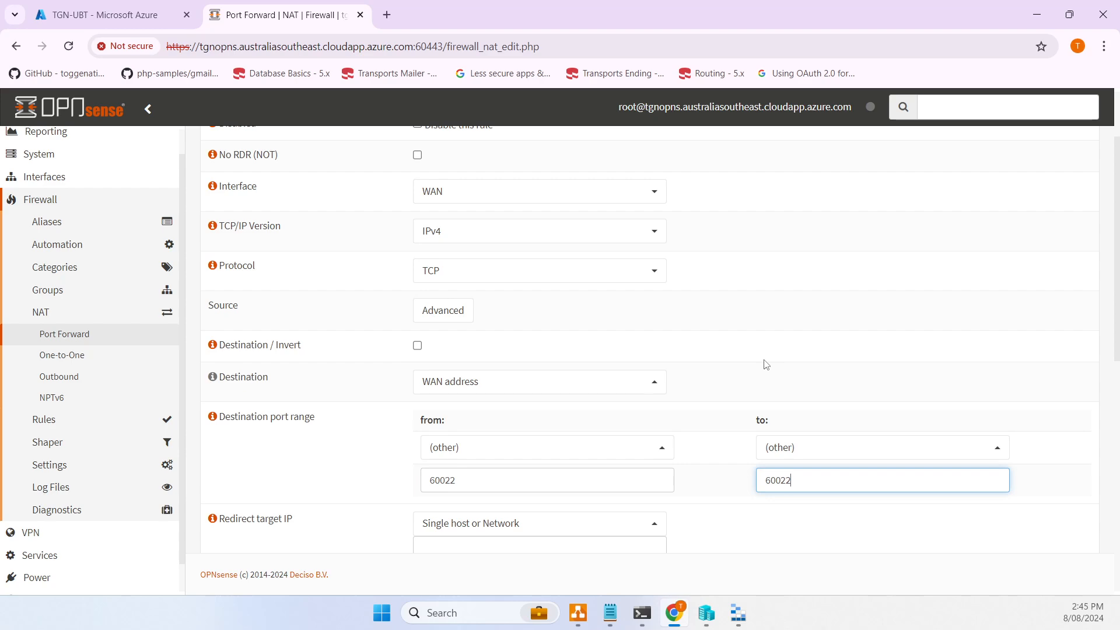
scroll(764, 365, down, 3)
scroll(704, 372, up, 4)
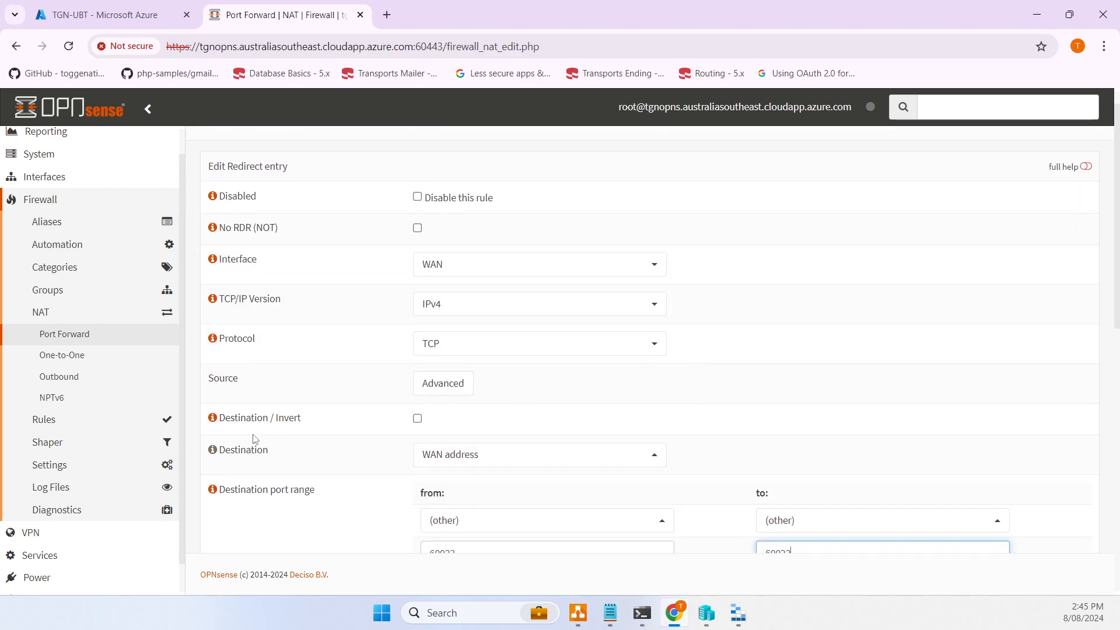
scroll(402, 433, down, 2)
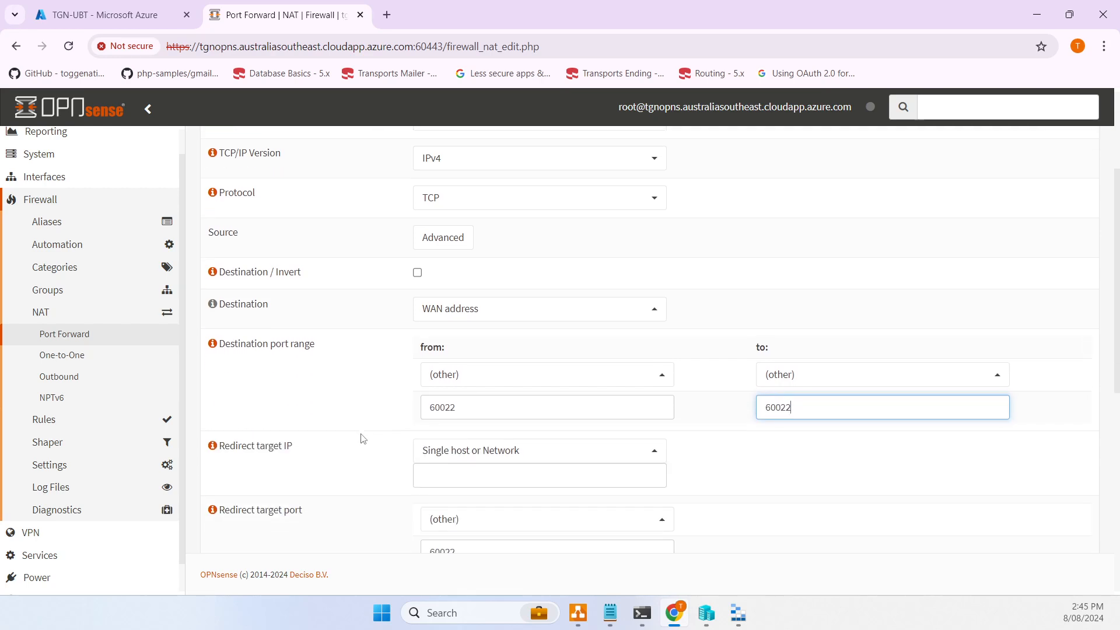
scroll(349, 454, up, 2)
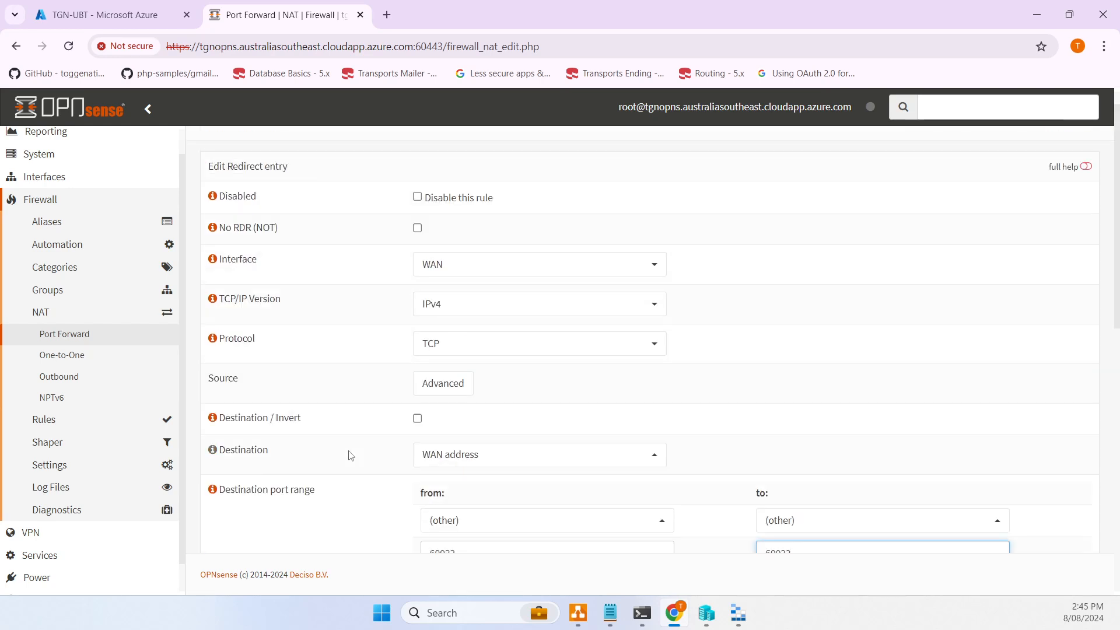
- Leave the source as any and set the redirect target IP to 10.45.1.5
click(429, 383)
click(432, 415)
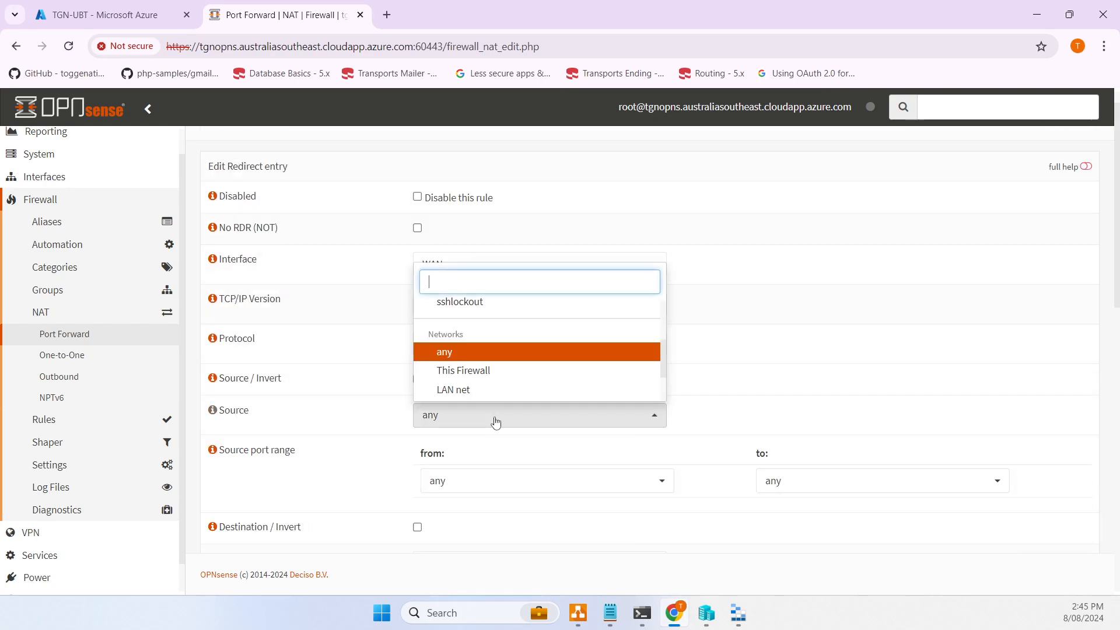
click(320, 431)
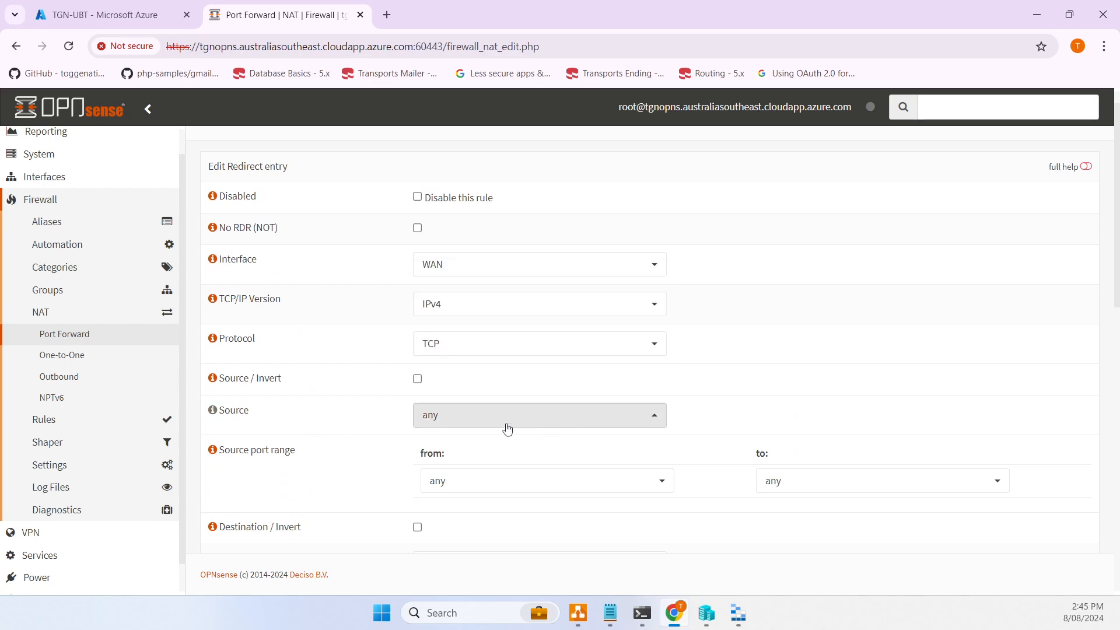
scroll(350, 411, down, 5)
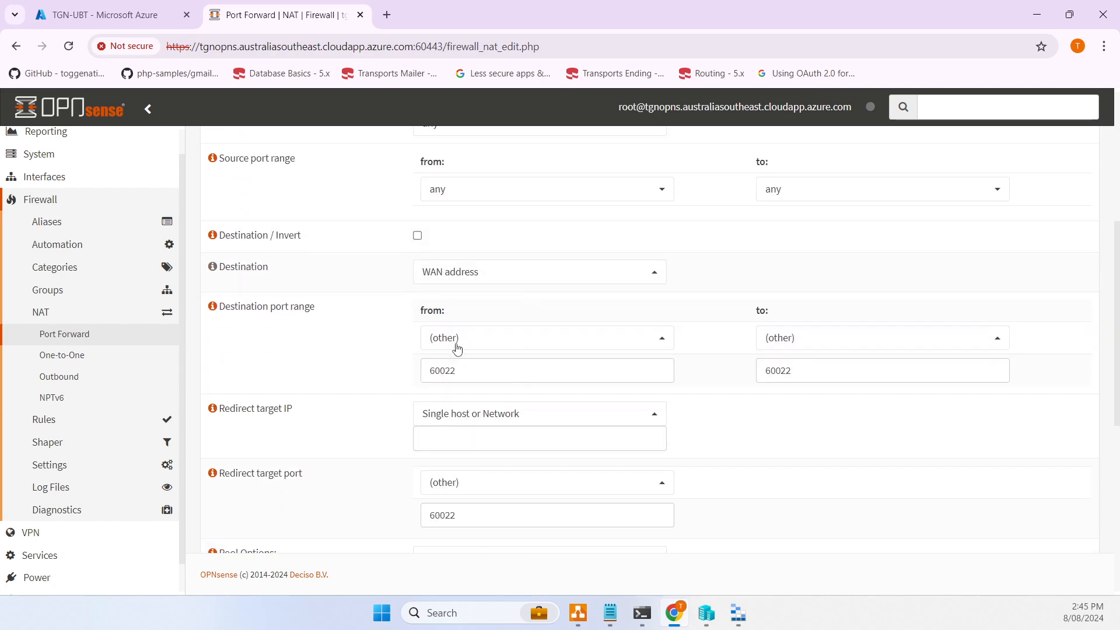
scroll(503, 390, down, 1)
click(507, 367)
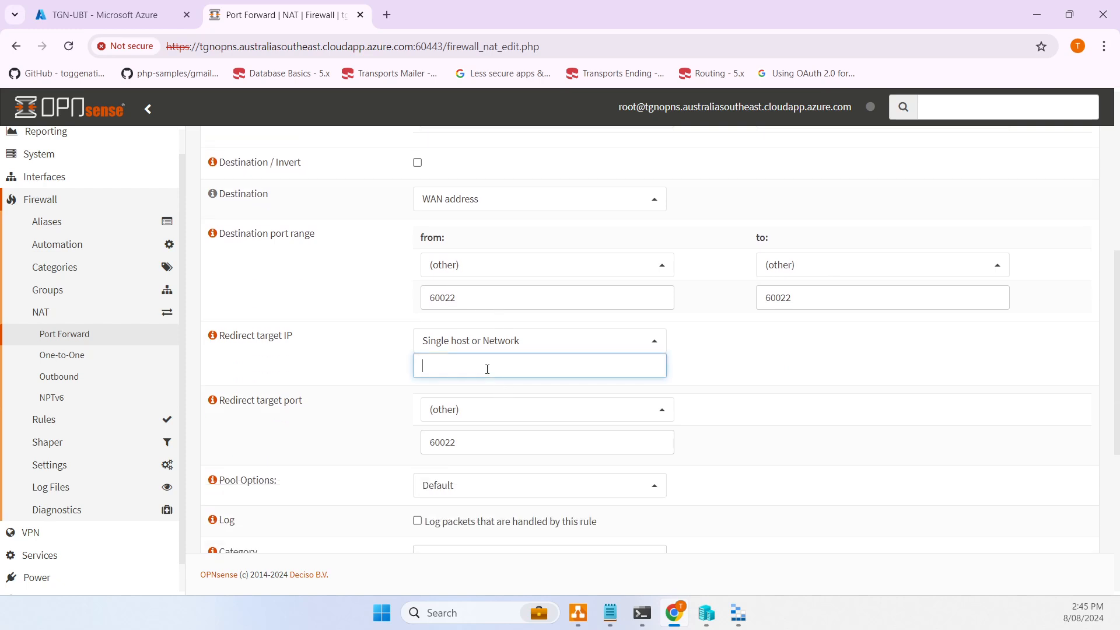
text(10.45.1.5)
drag(527, 365, 373, 358)
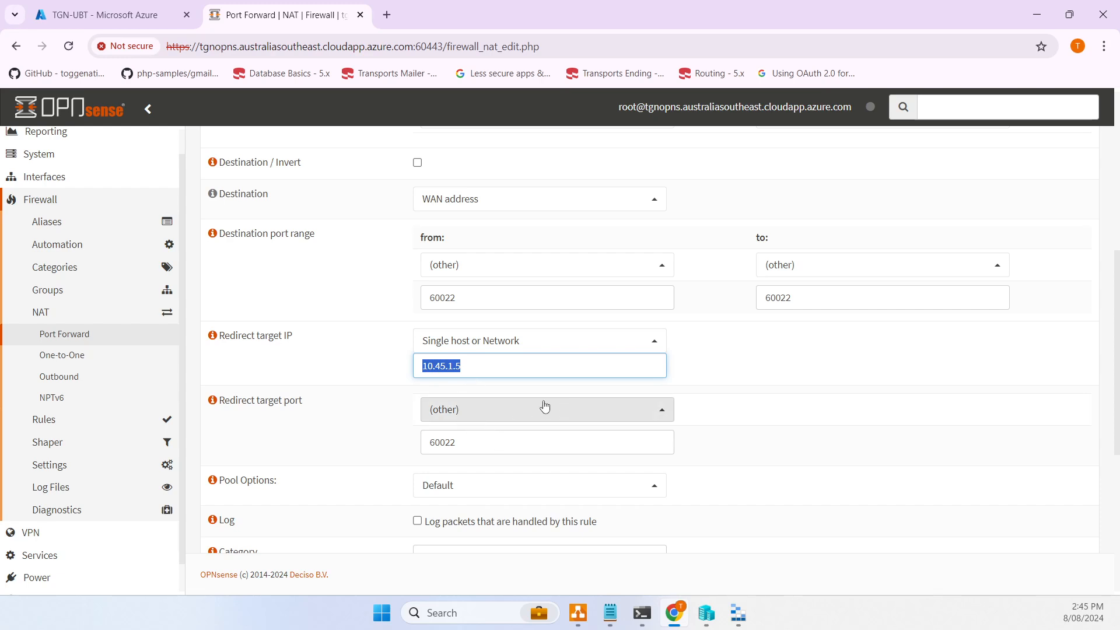
- Set the redirect target port to SSH
scroll(548, 408, down, 1)
double_click(512, 367)
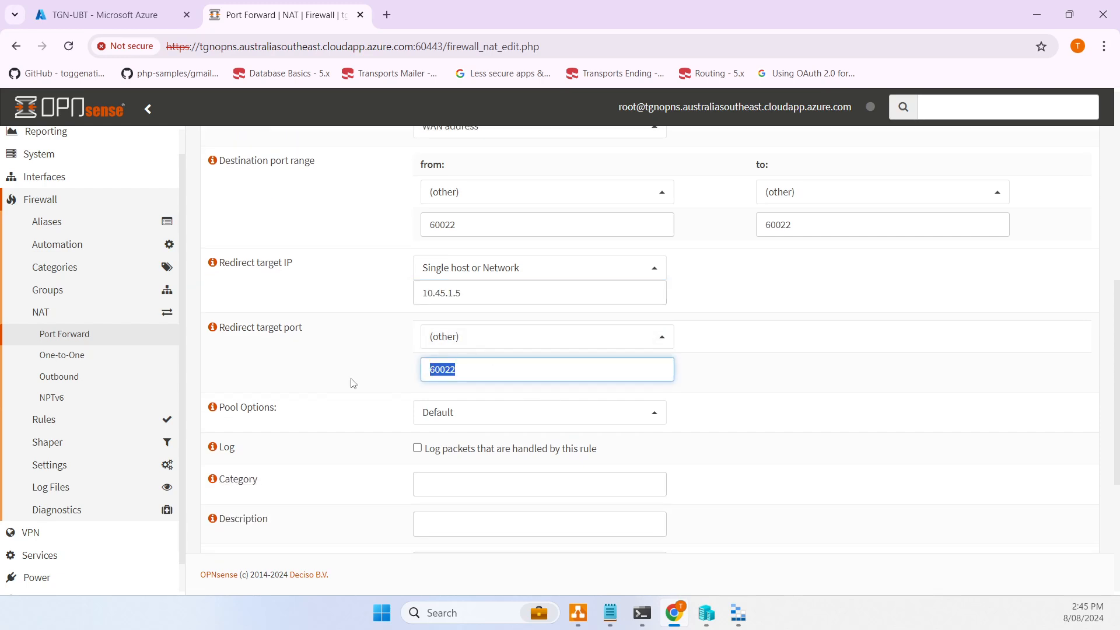
click(503, 343)
text(ssh)
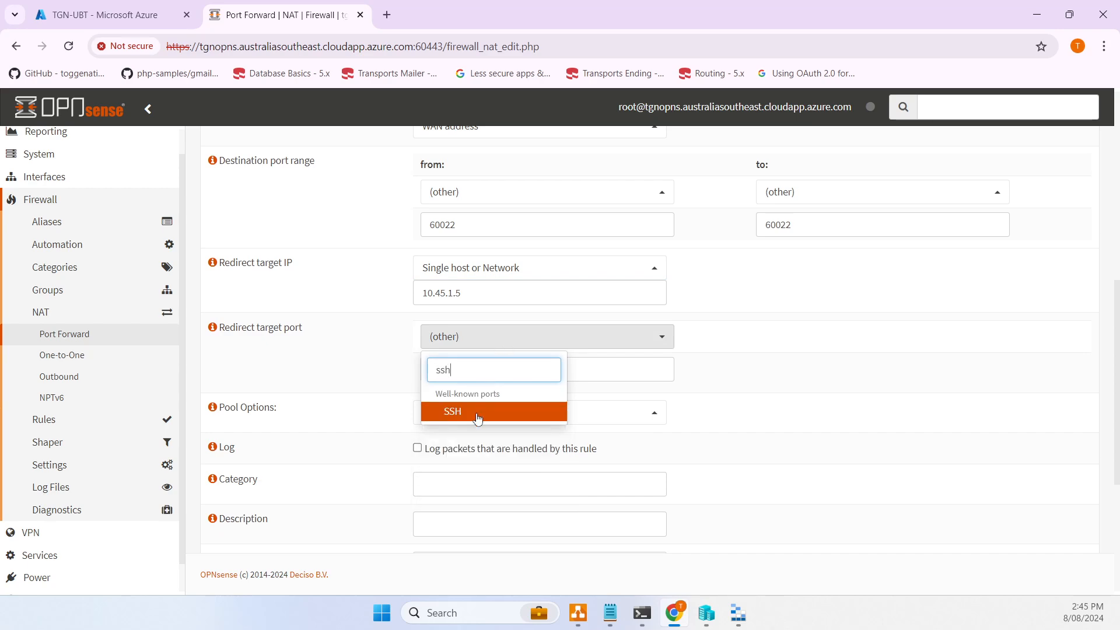
click(478, 418)
- Describe the rule as AllowPFToUbuntuSSH, enable logging, and save it
scroll(390, 379, down, 3)
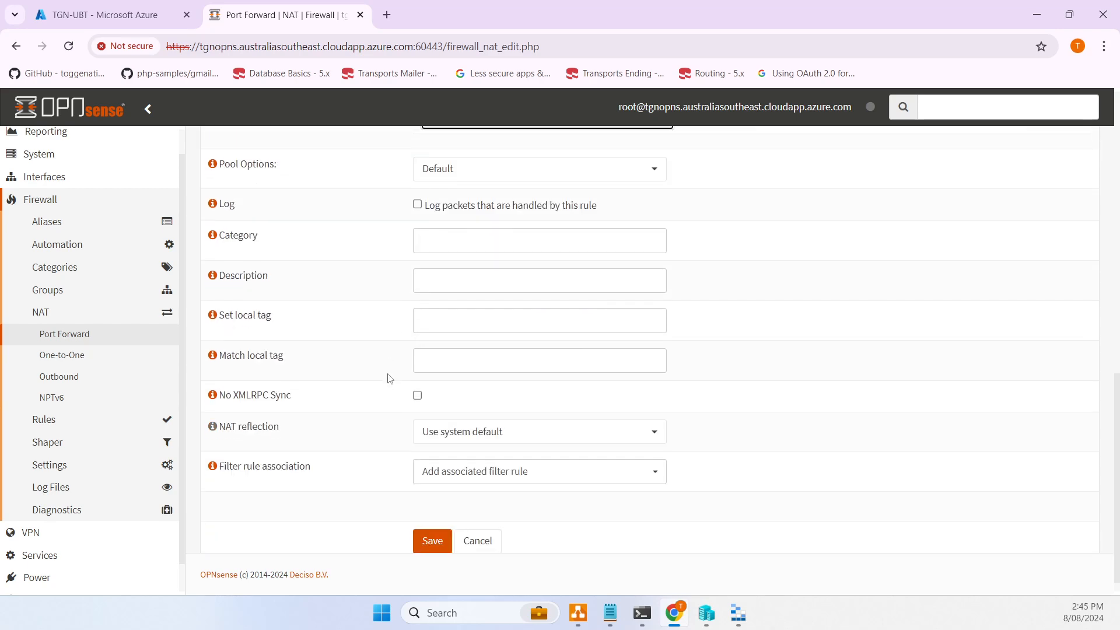
click(464, 282)
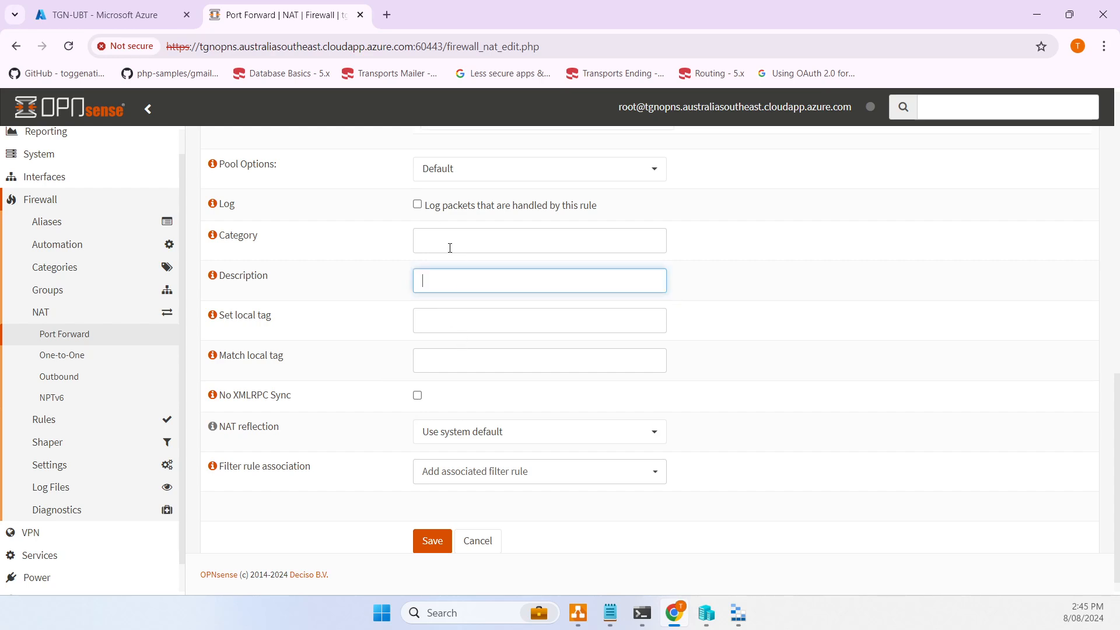
text(AllowPFToUbuntuSSH)
click(528, 204)
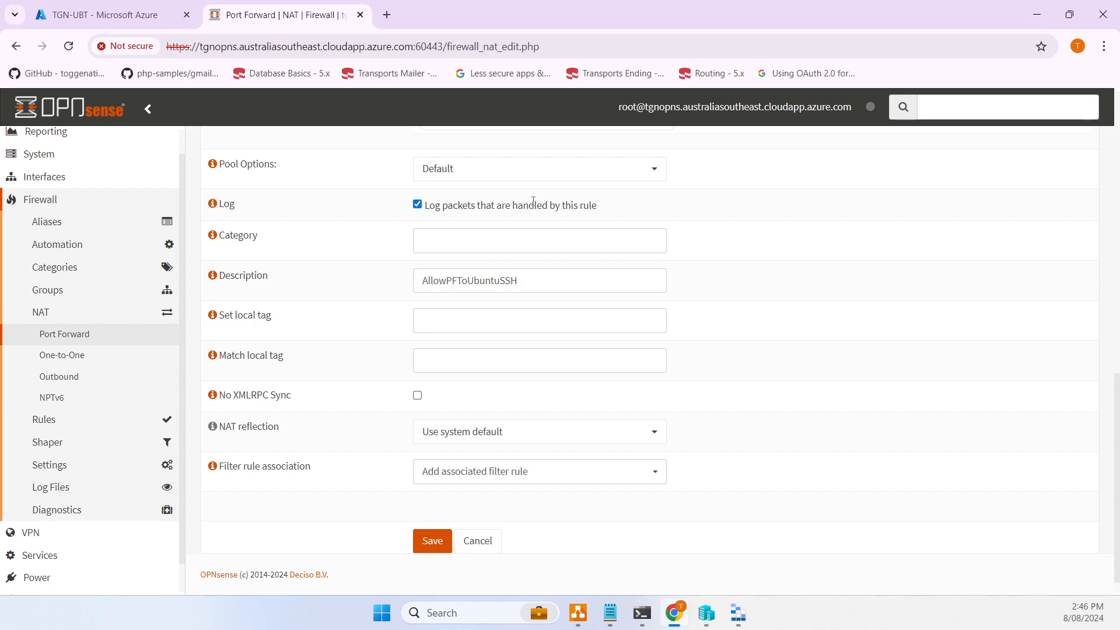
click(433, 539)
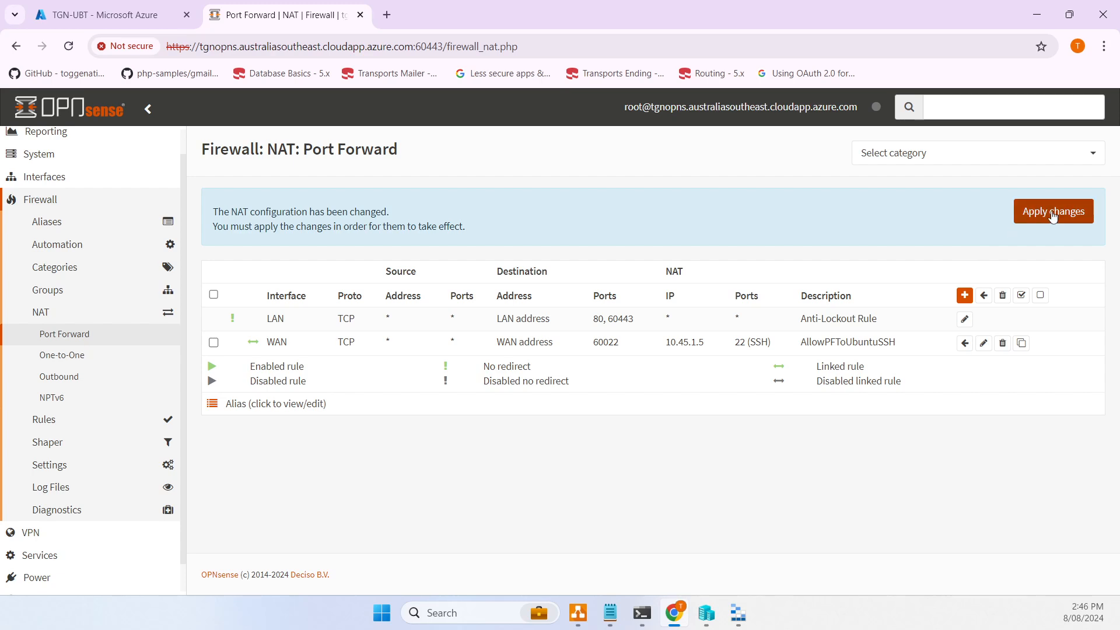
- Apply the pending OPNsense NAT changes and switch to the Windows Terminal PowerShell window
click(1054, 218)
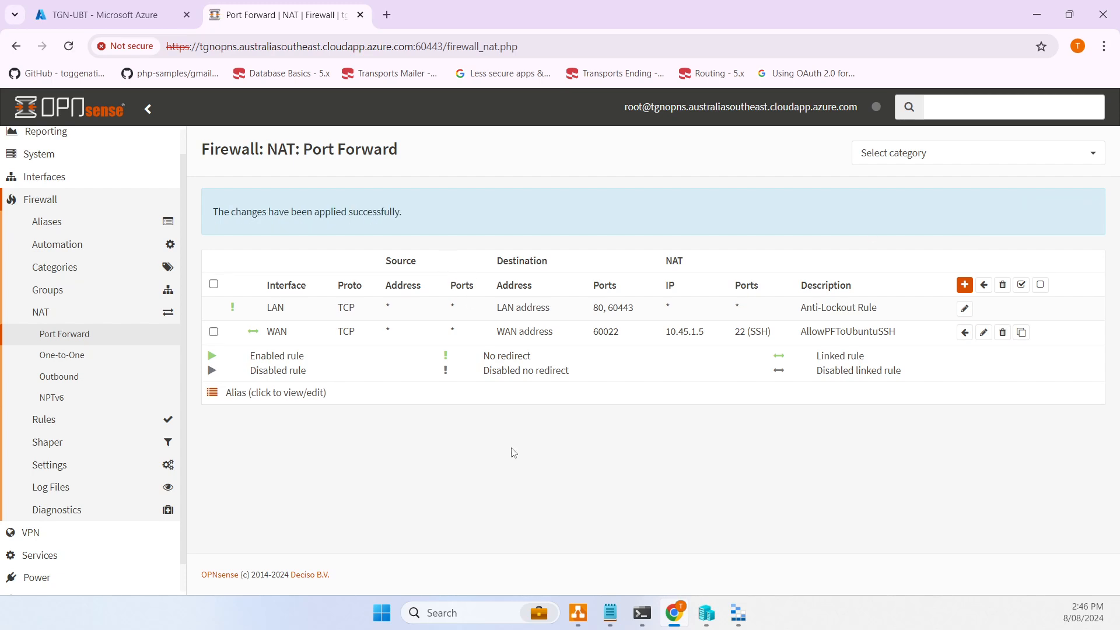
click(651, 616)
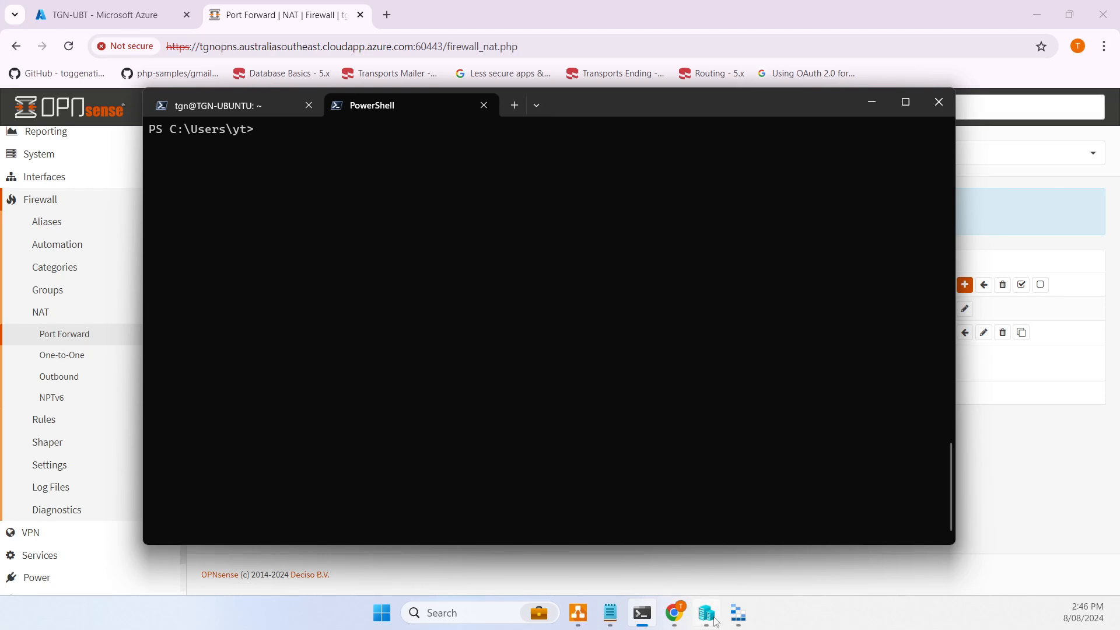
- Copy the firewall's public IP 52.243.72.143 from the notes and start an SSH login as tgn to it
click(620, 623)
drag(764, 382, 604, 387)
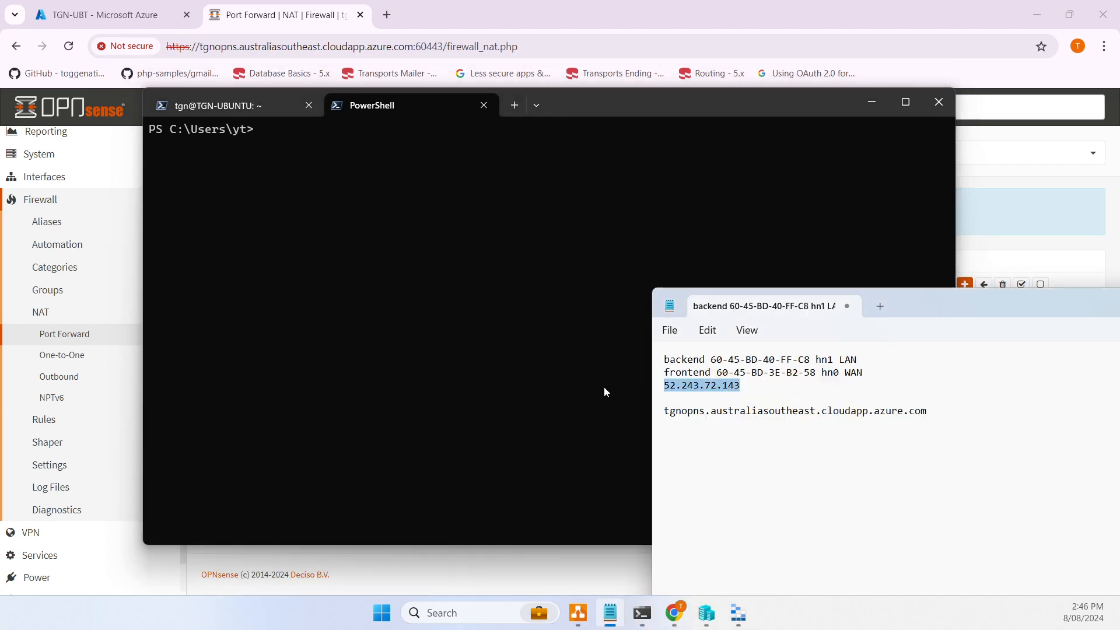
click(430, 269)
text(s)
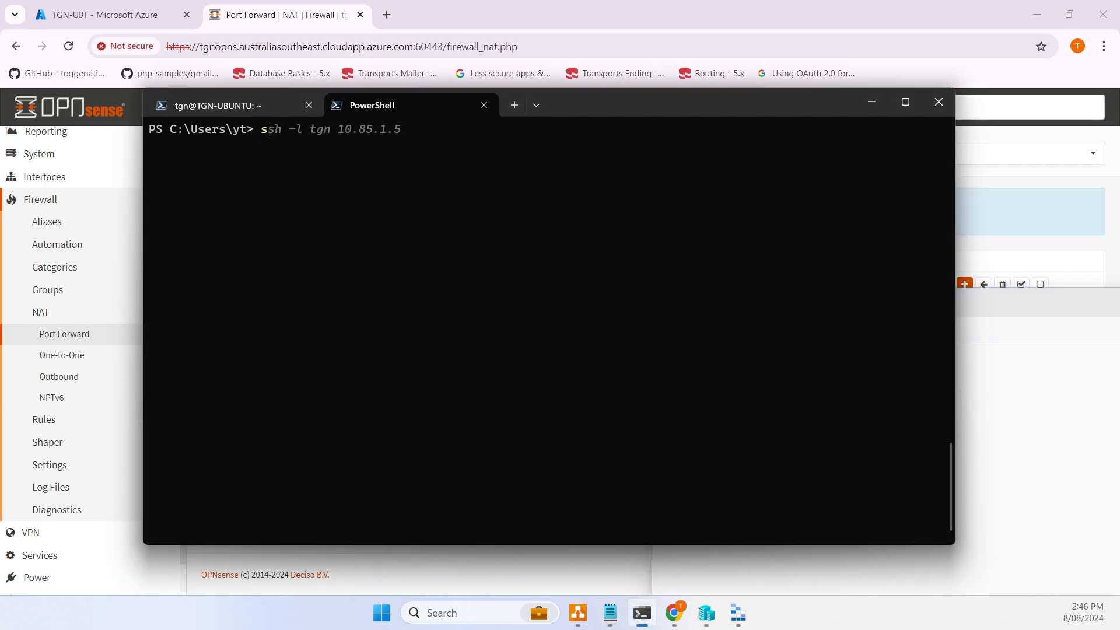
text(sh -l tgn)
text(52.243.72.143)
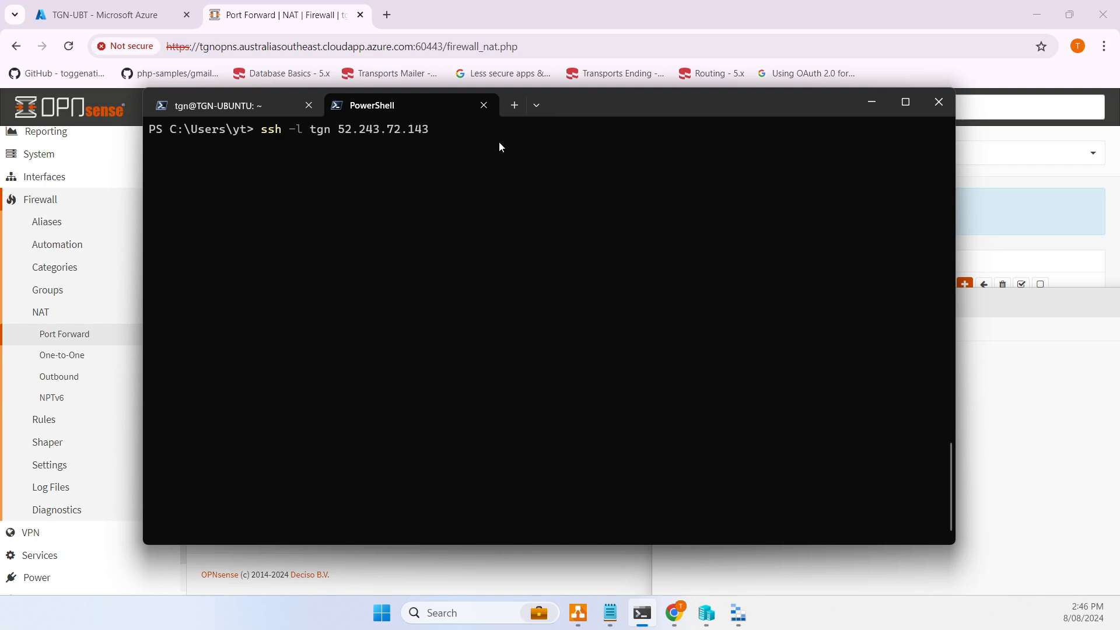
- Retry the SSH login on port 60022, accept the host key, and reach TGN-UBT's shell
key(ctrl+c)
key(Up)
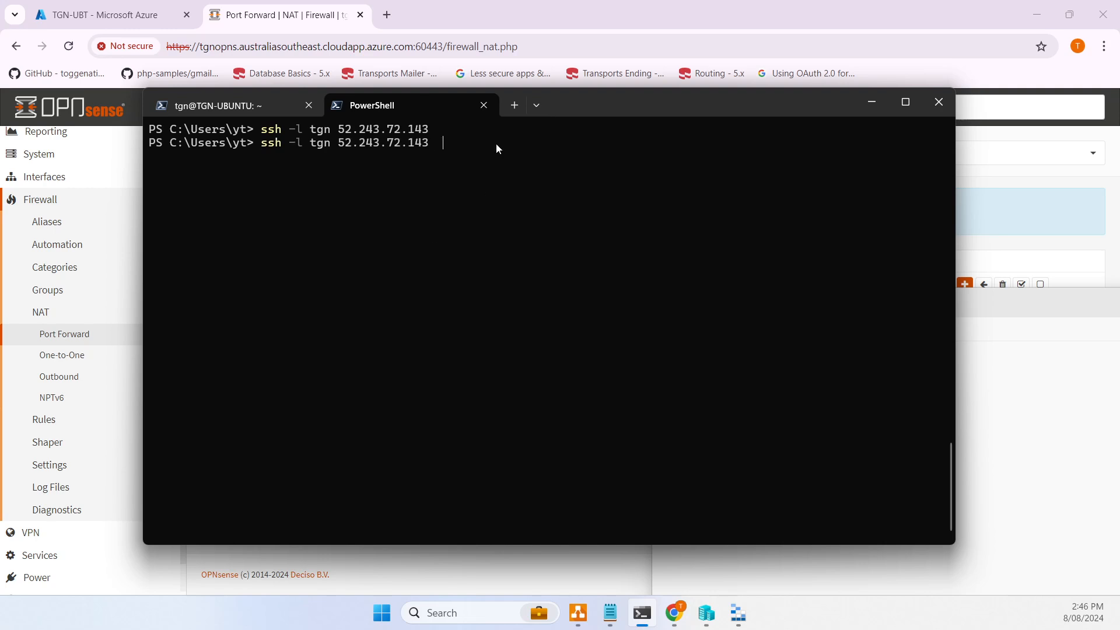
text(-p 60022)
key(Return)
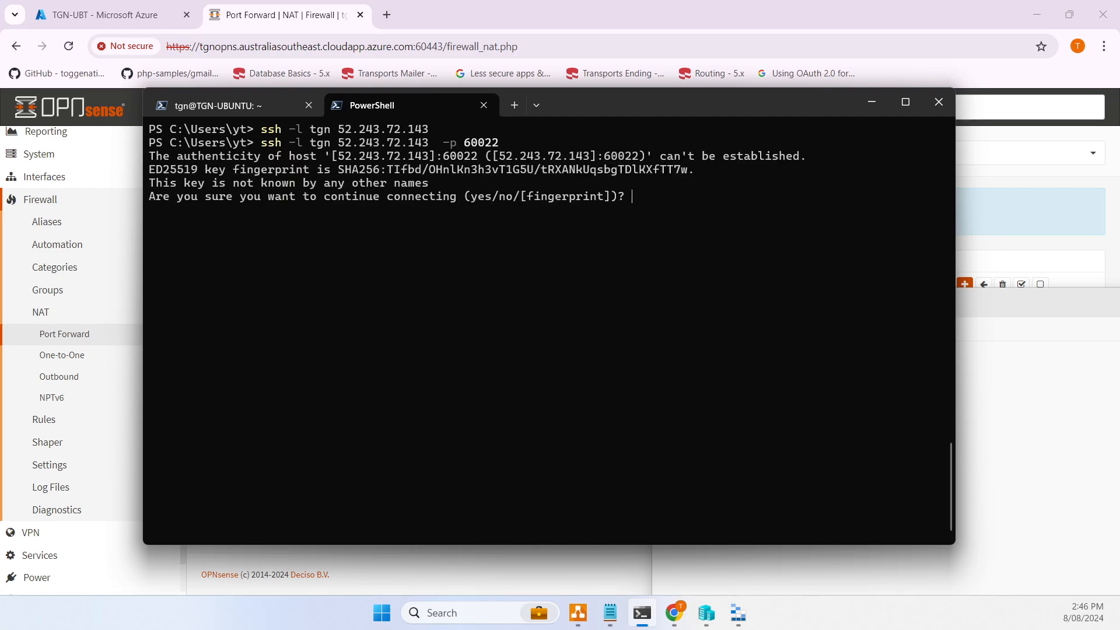
text(yes)
key(Return)
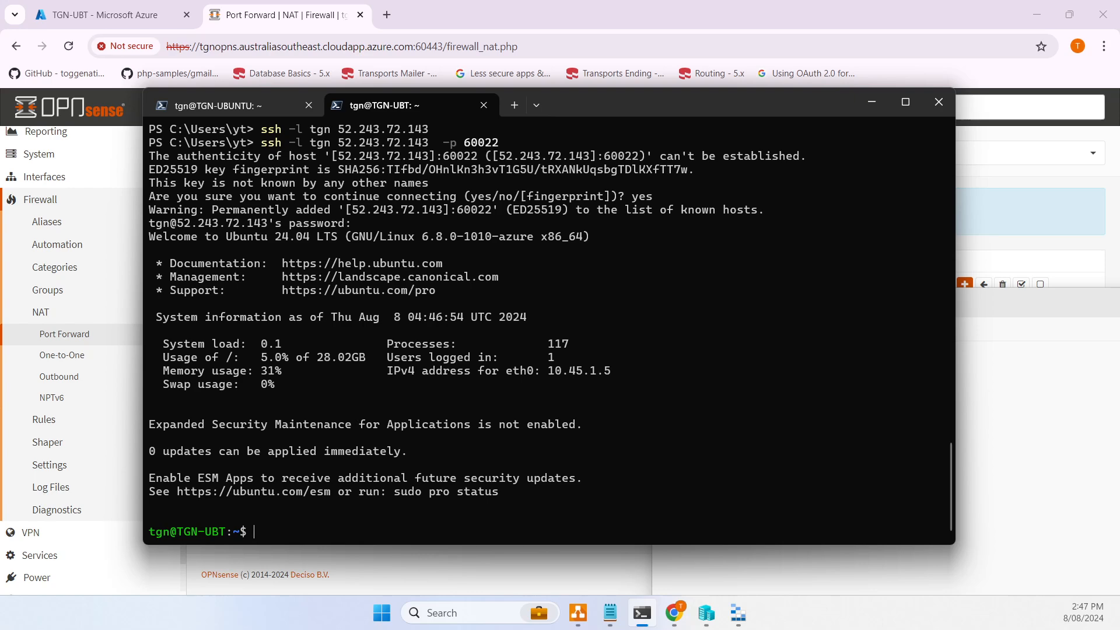
drag(781, 107, 945, 110)
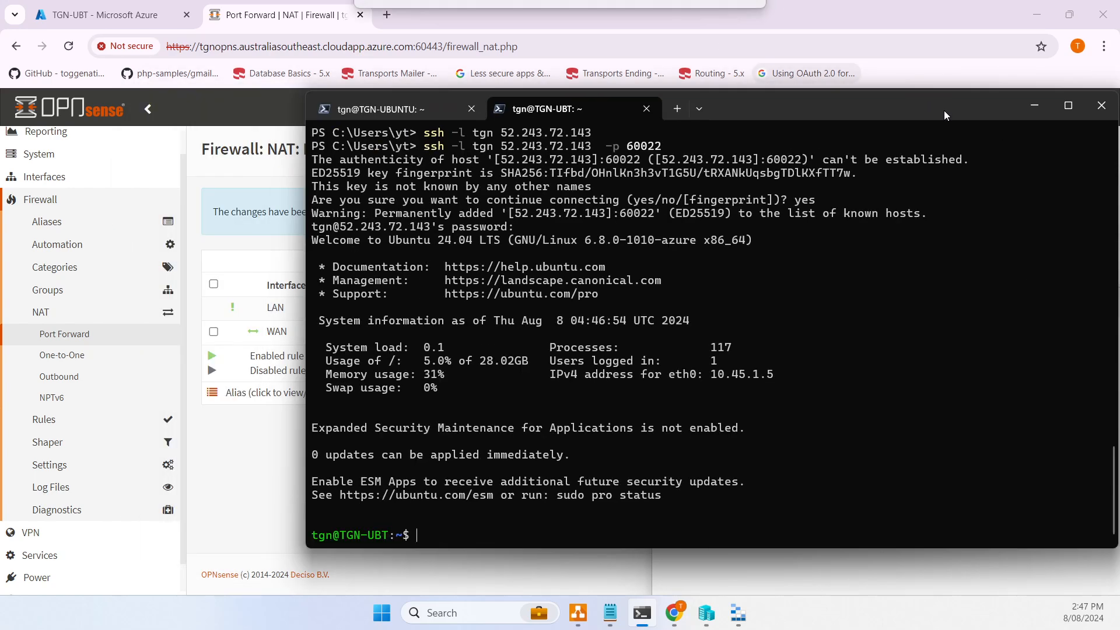
click(84, 334)
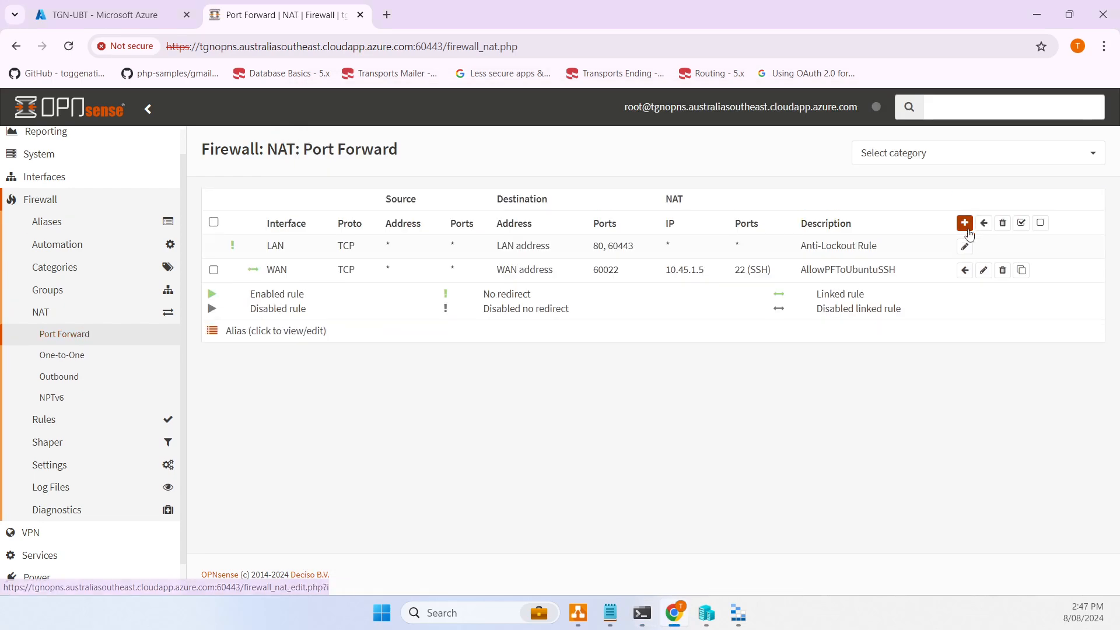
- Start a new OPNsense port-forward rule with its destination set to WAN address
click(965, 224)
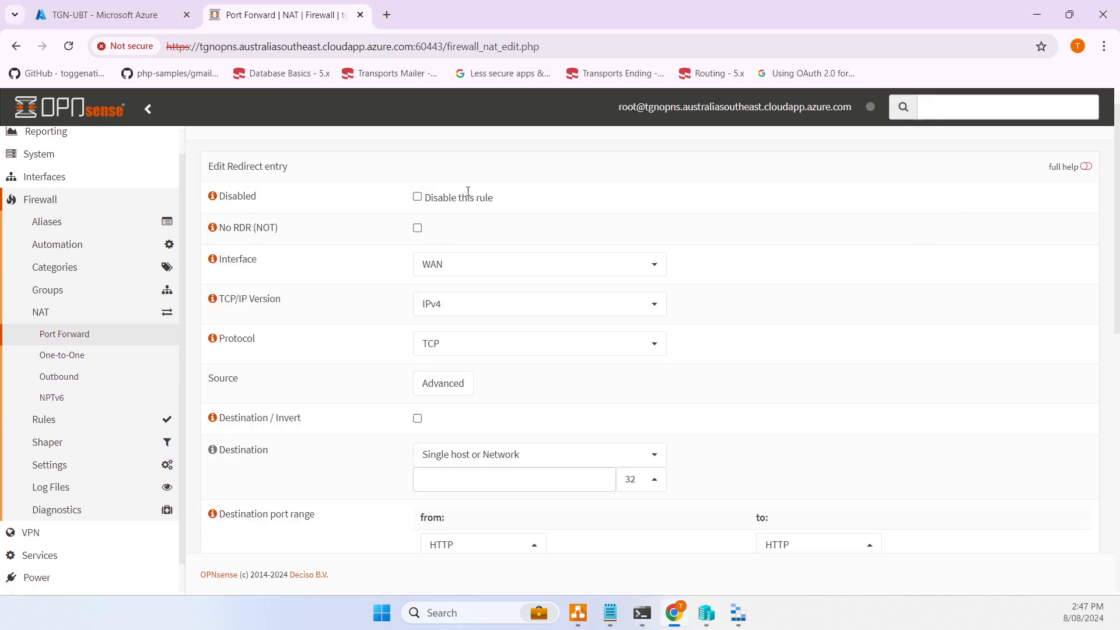
scroll(487, 202, down, 3)
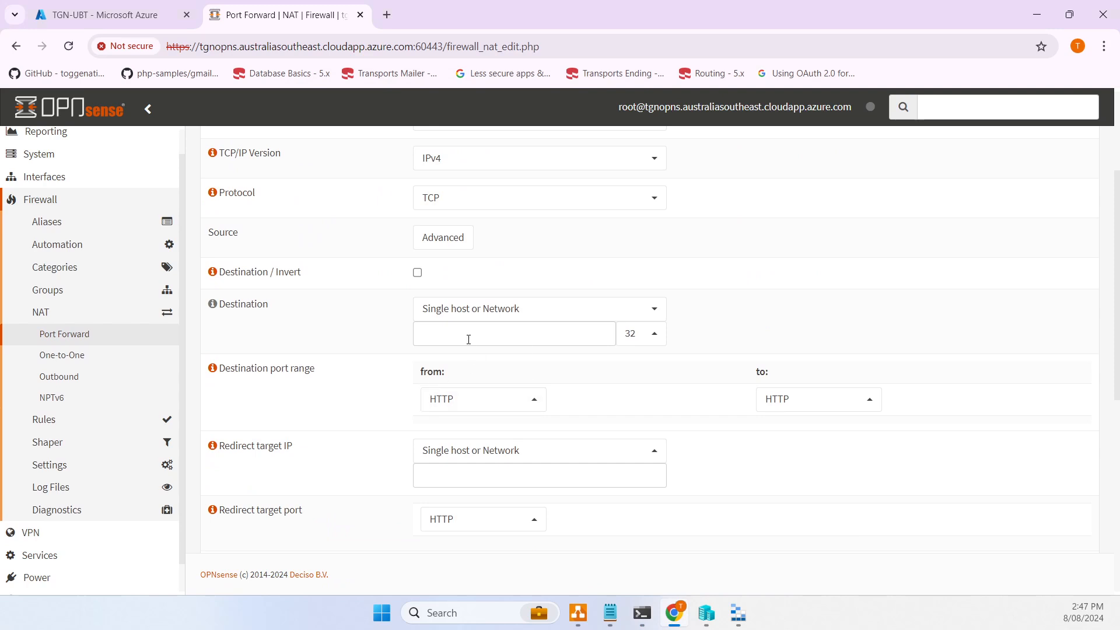
click(495, 315)
scroll(474, 385, down, 5)
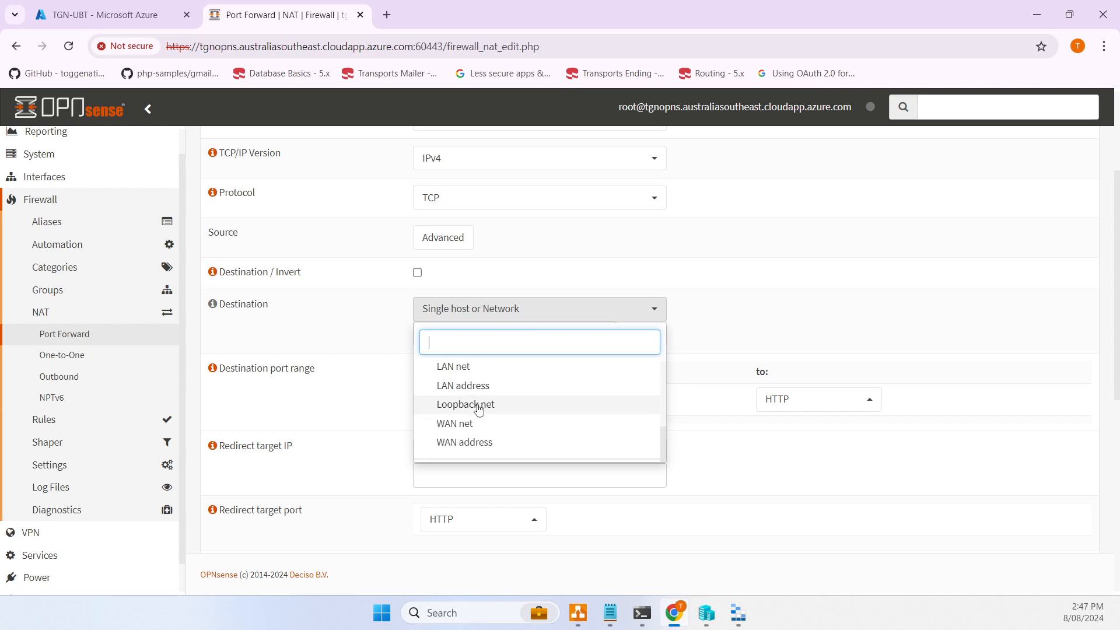
click(493, 452)
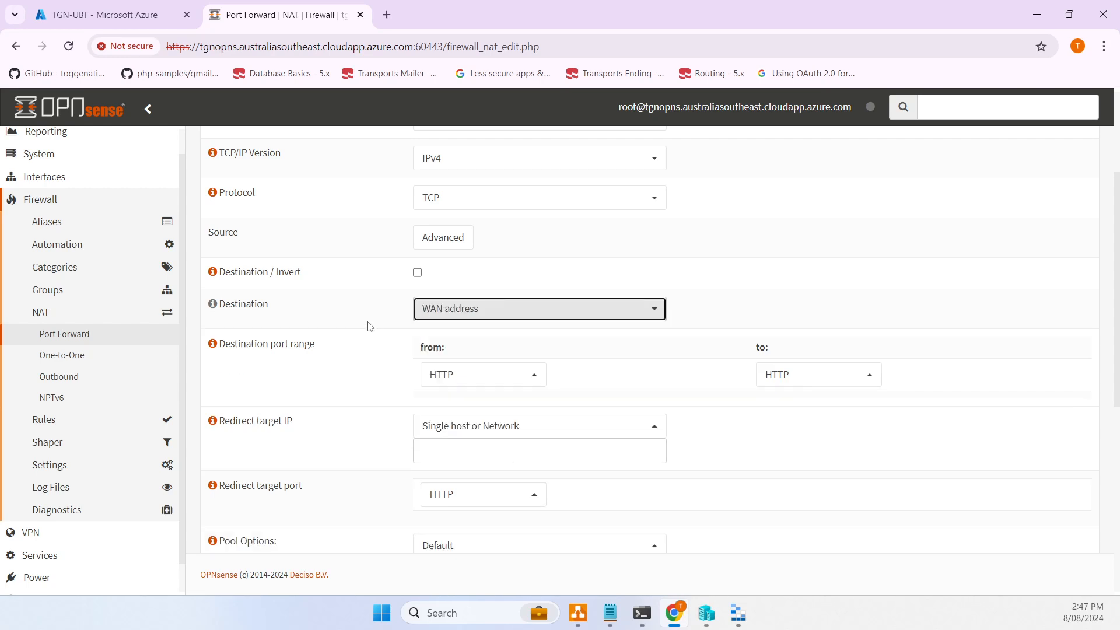
scroll(369, 326, down, 1)
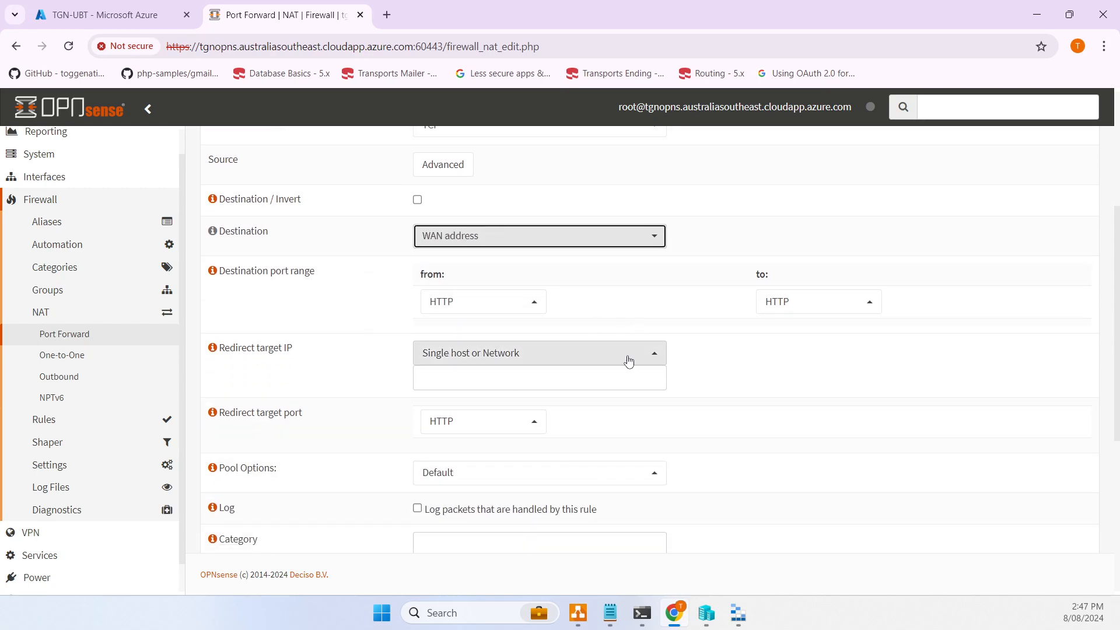
- Clear the wrongly pasted public IP from the redirect target, then go to the Azure serial console
click(552, 382)
key(ctrl+v)
key(ctrl+z)
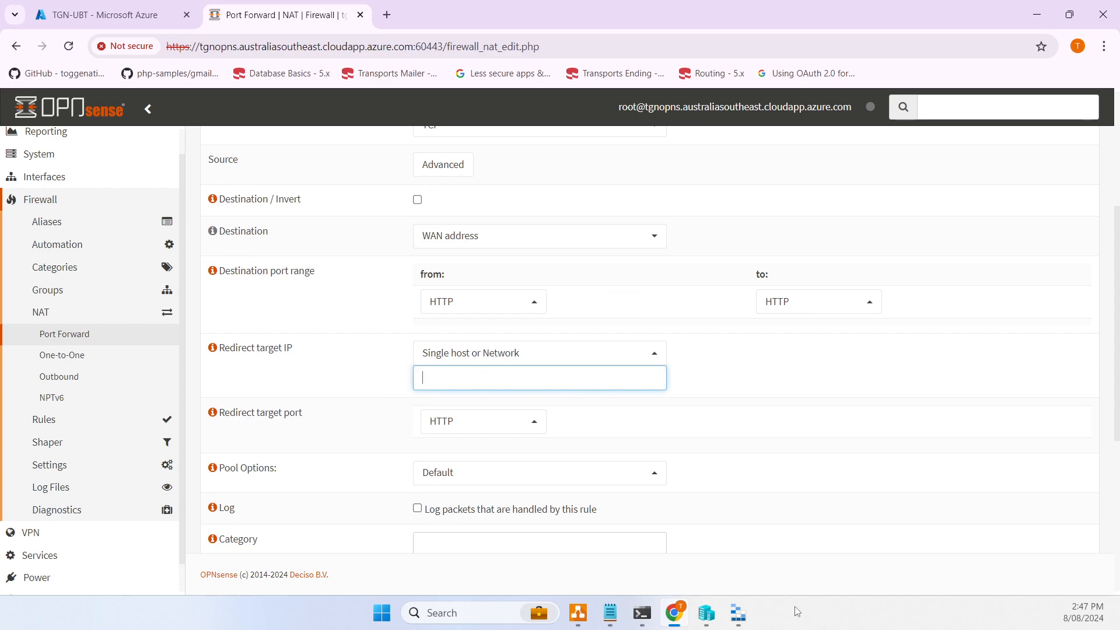
click(606, 618)
click(606, 618)
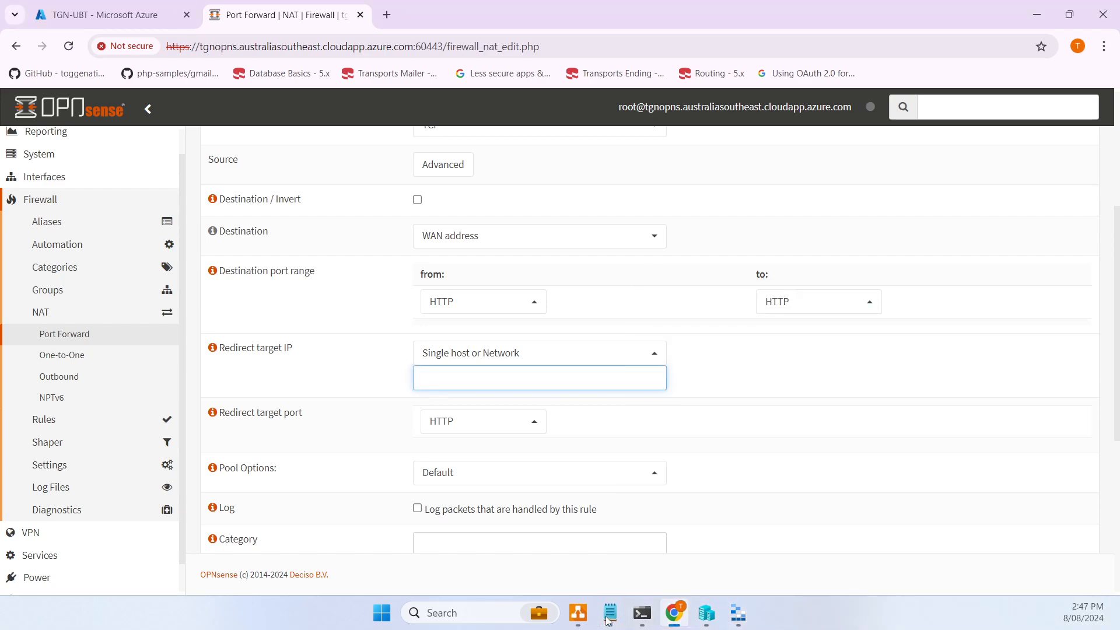
click(105, 15)
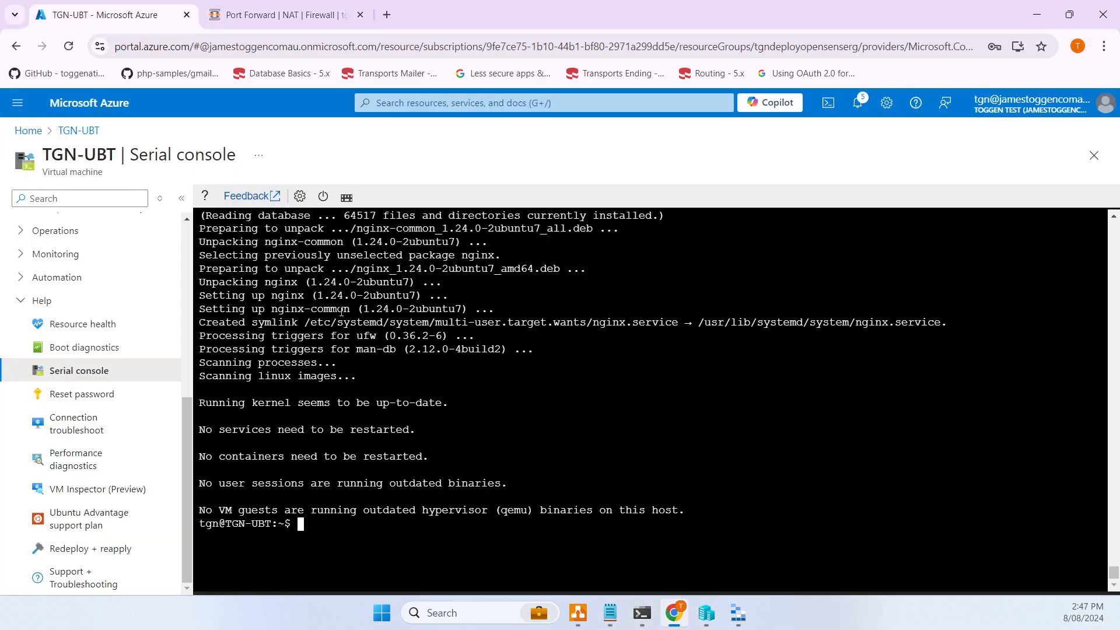
- Run ip add in the serial console and copy eth0's private address 10.45.1.5
text(ip add)
key(Return)
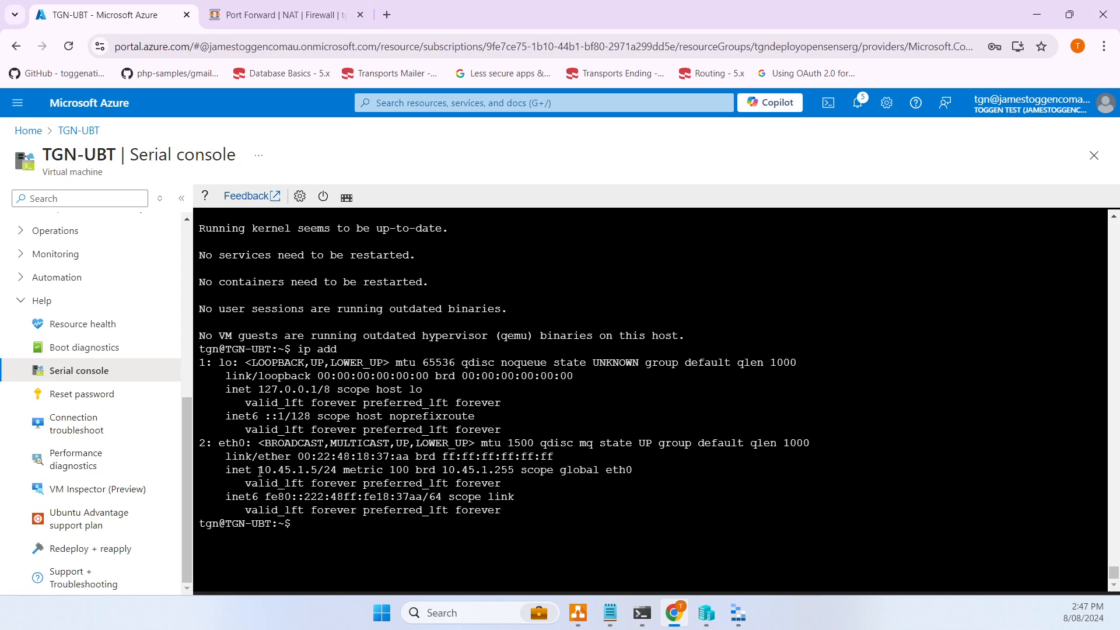
drag(257, 470, 316, 468)
right_click(316, 468)
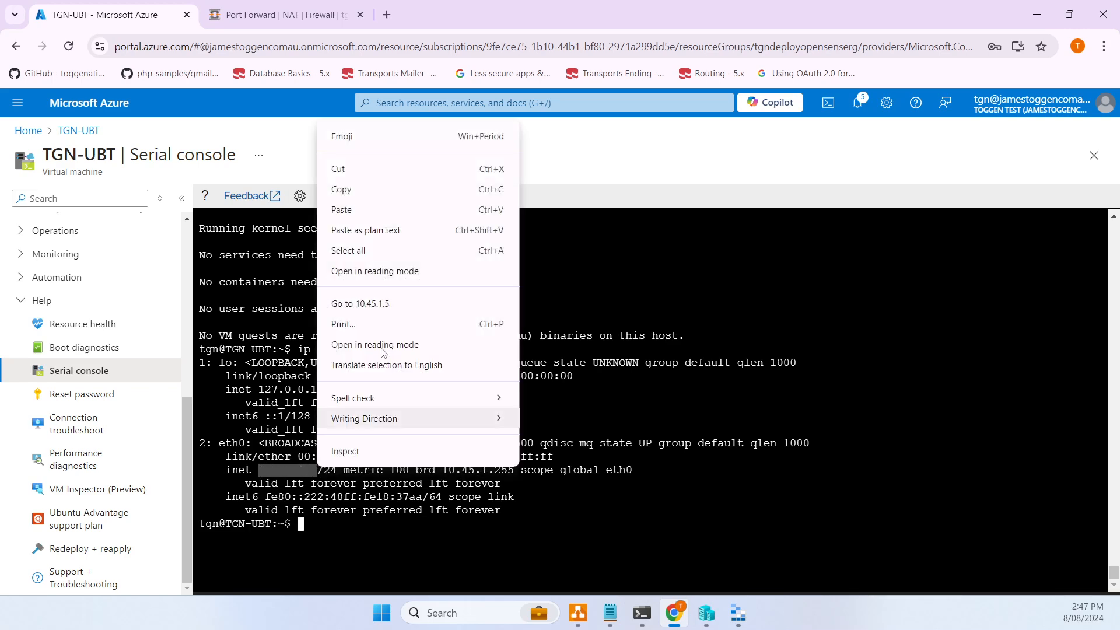
click(371, 184)
- Save rule AllowHttpToUbuntu redirecting to 10.45.1.5, then copy the firewall hostname from the address bar
click(295, 18)
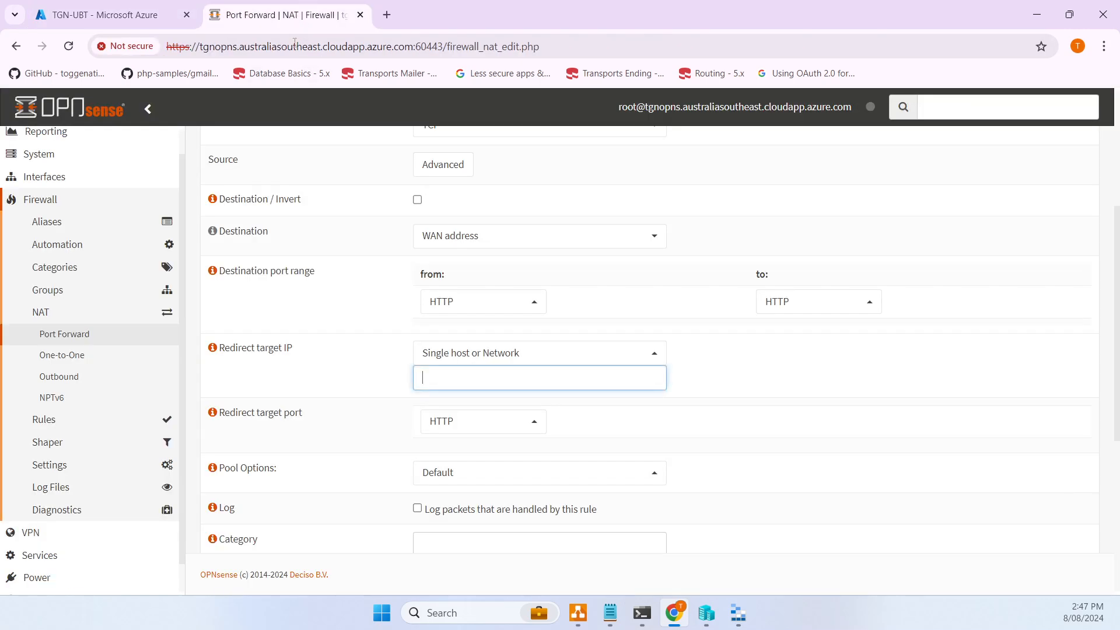
key(ctrl+v)
double_click(498, 377)
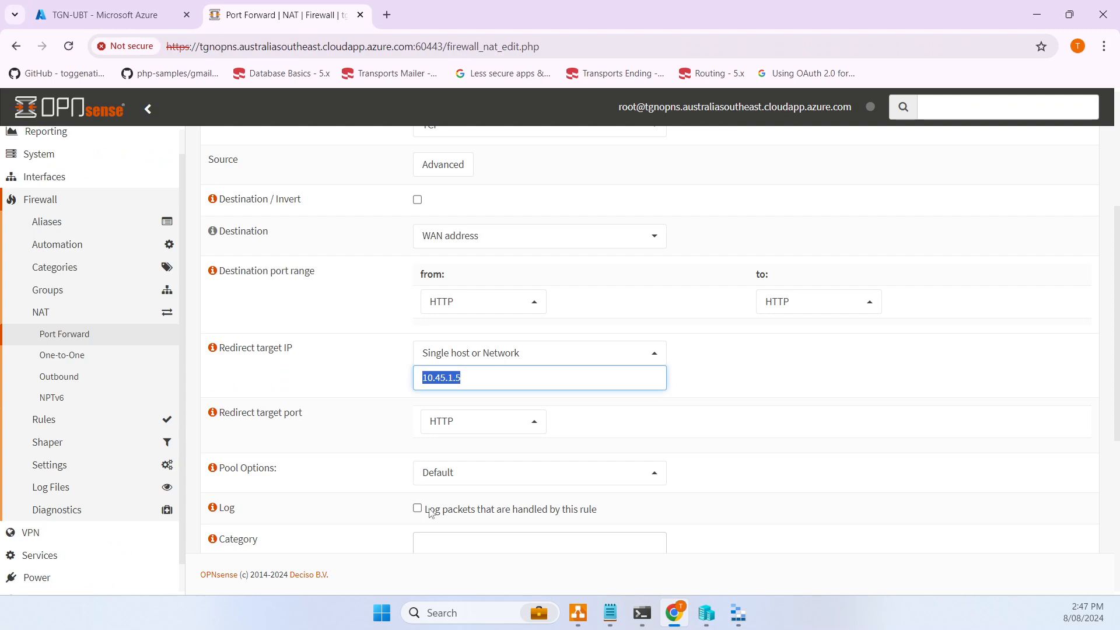
scroll(582, 370, down, 3)
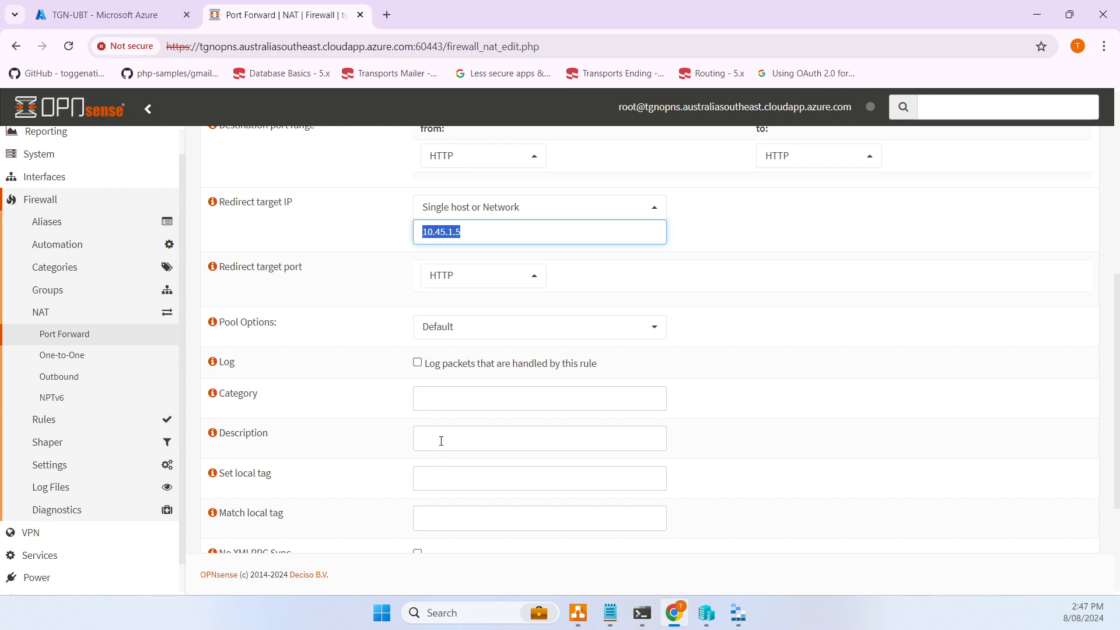
click(441, 441)
text(AllowHt)
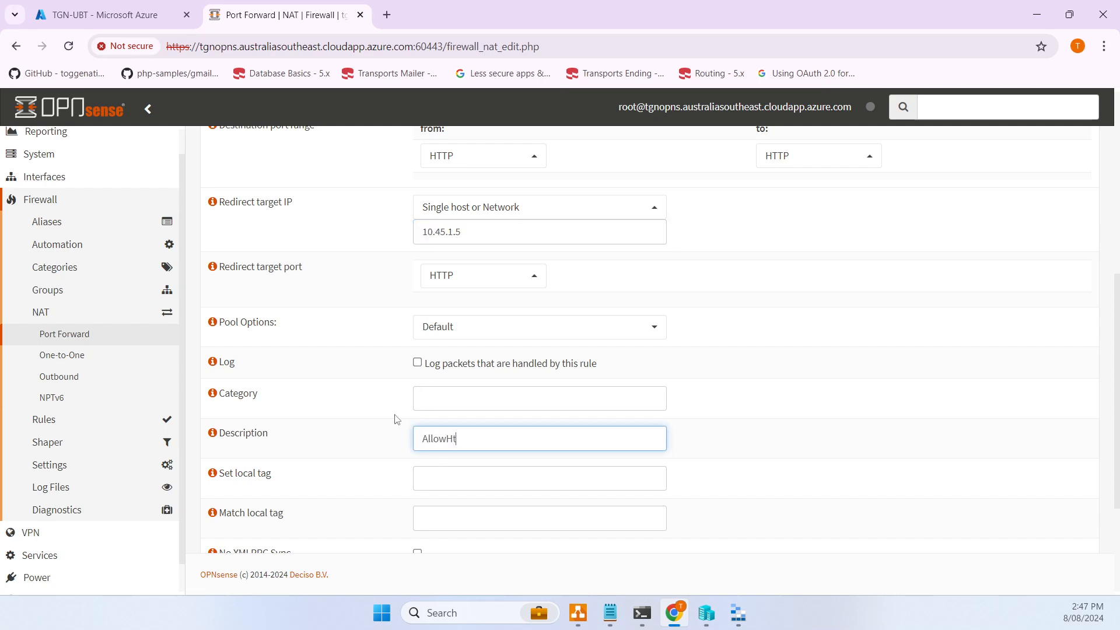
text(tpToUbuntu)
scroll(409, 470, down, 3)
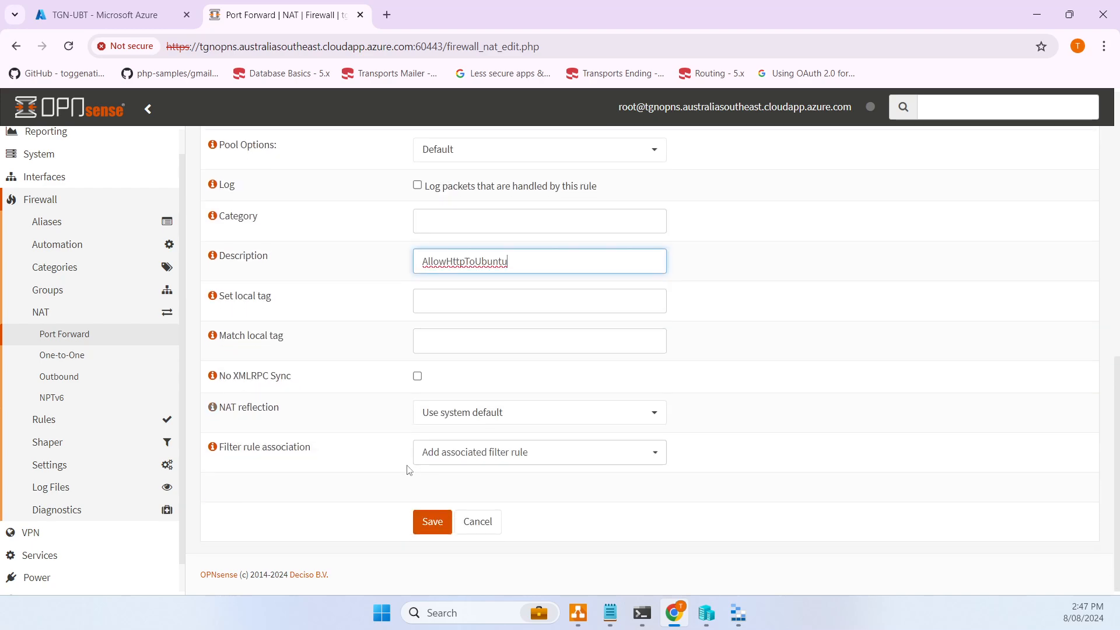
click(433, 522)
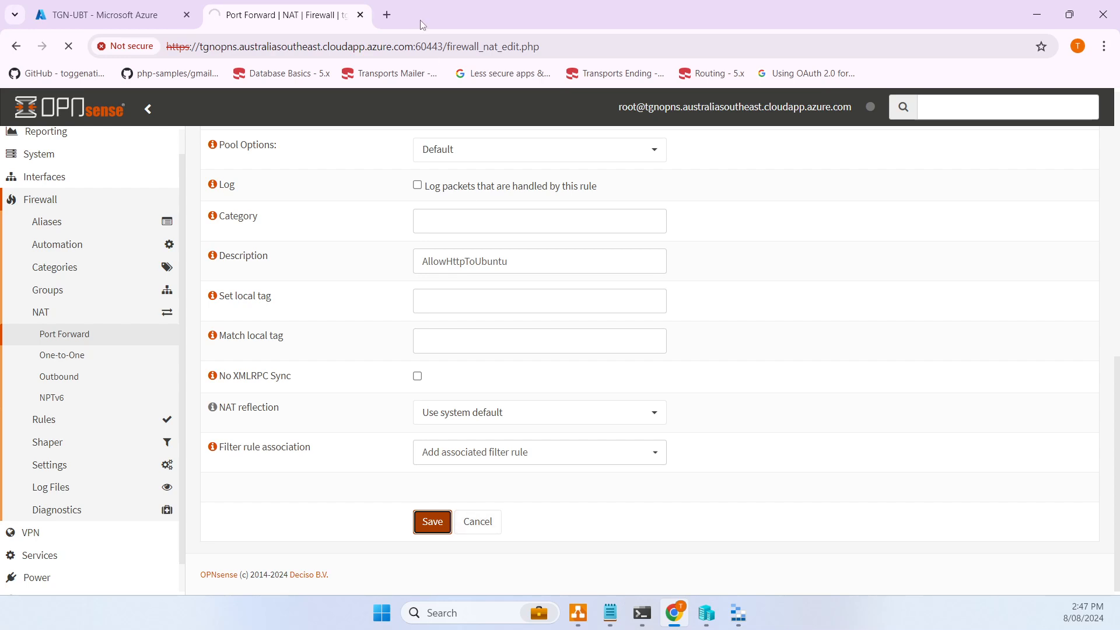
drag(202, 47, 408, 49)
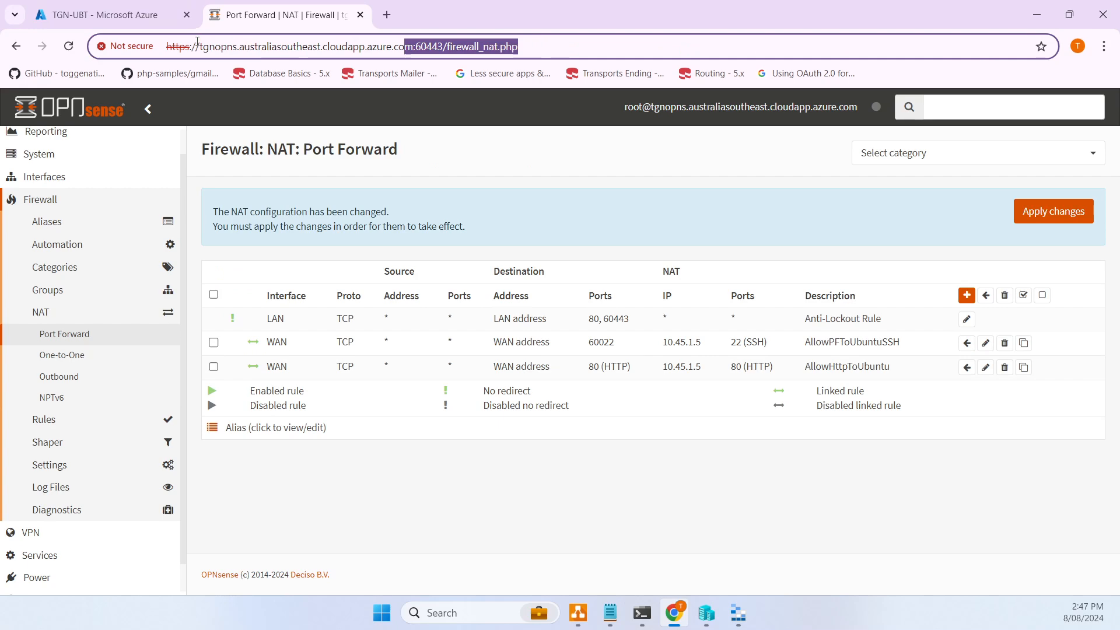
drag(202, 46, 411, 44)
click(387, 16)
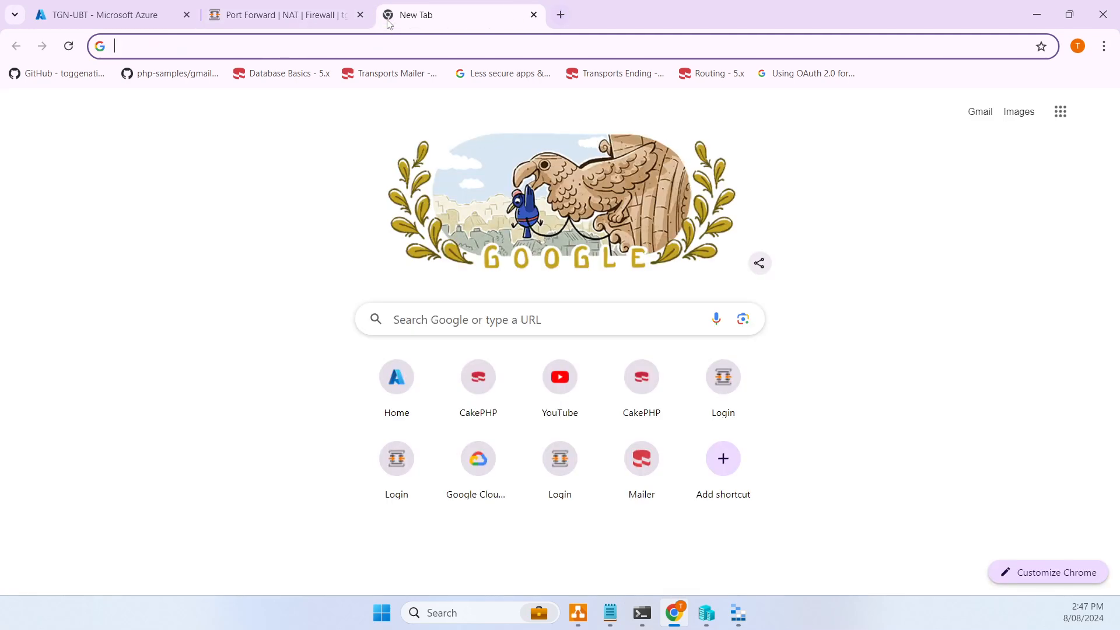
key(ctrl+v)
key(Home)
text(http://)
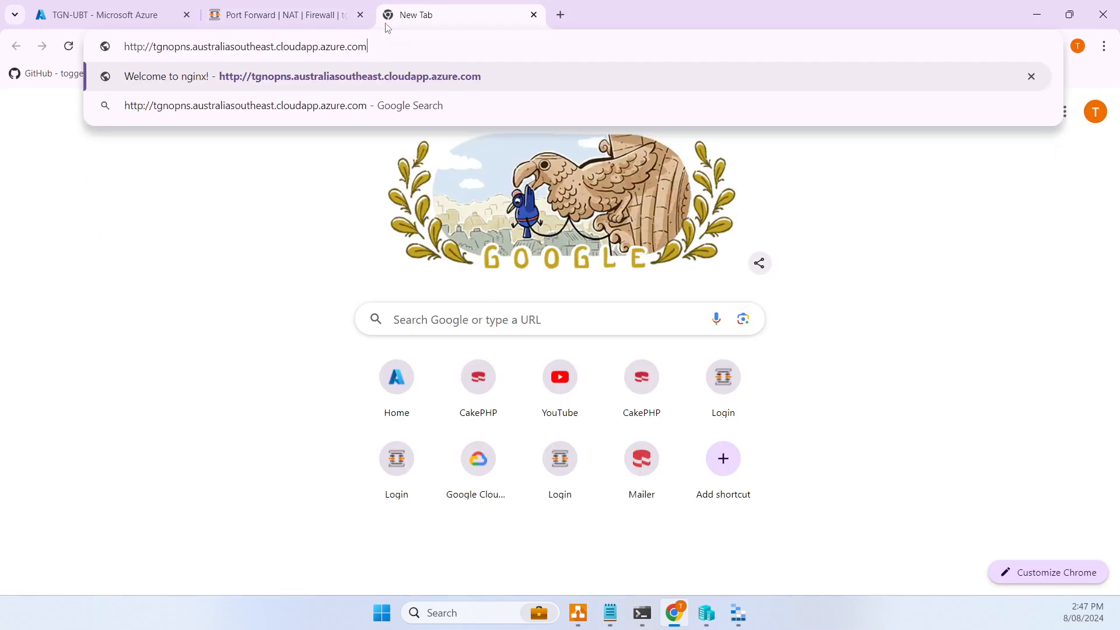
key(Return)
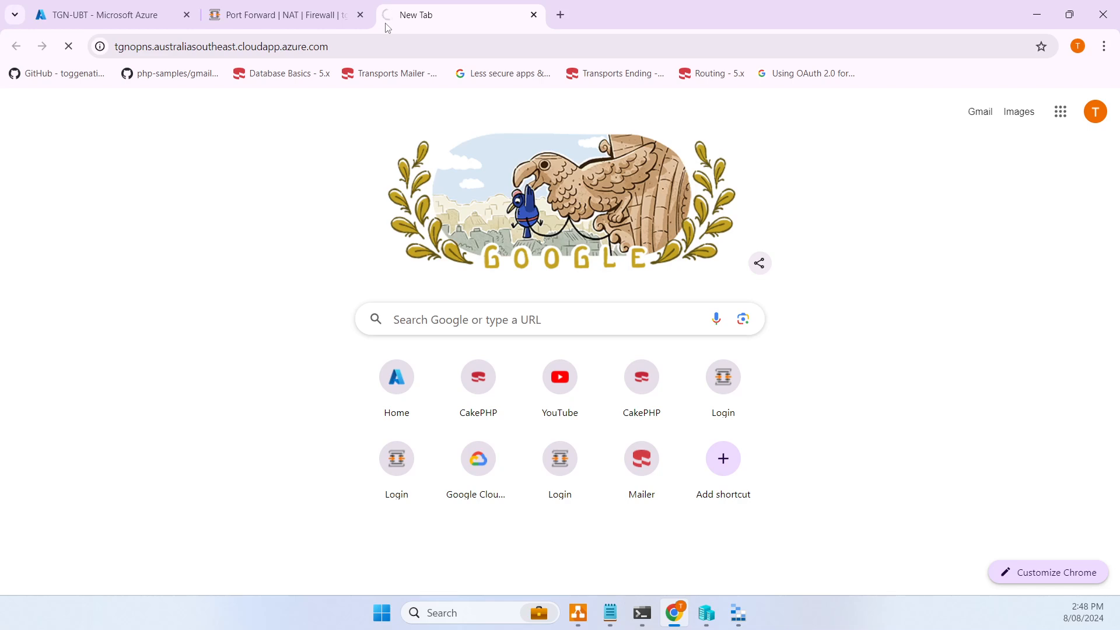
click(644, 615)
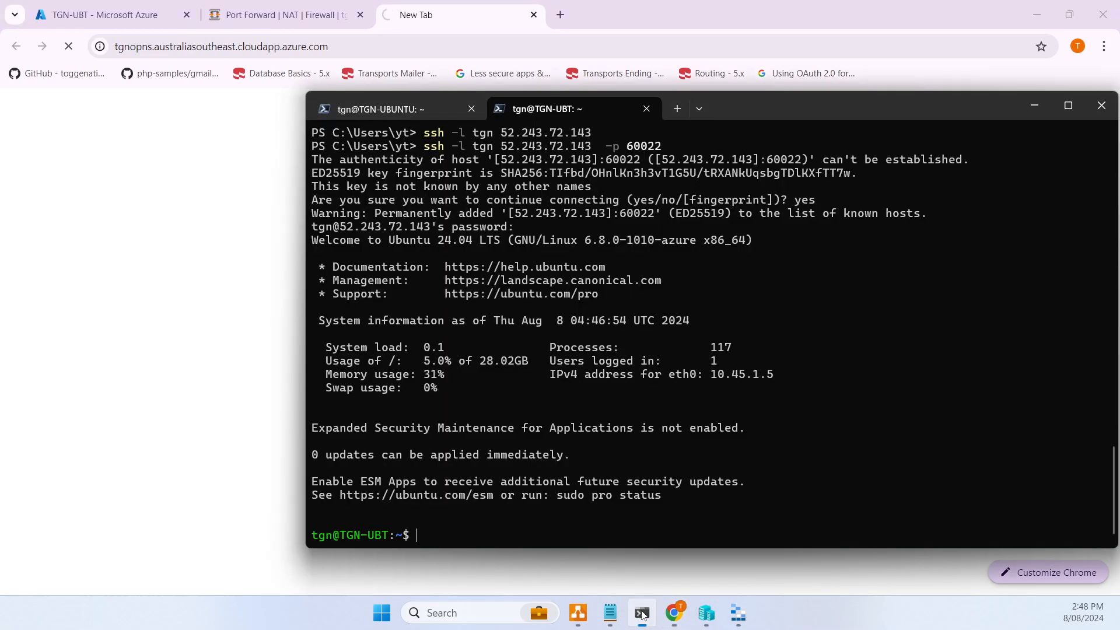
text(curl http://localhost)
key(Return)
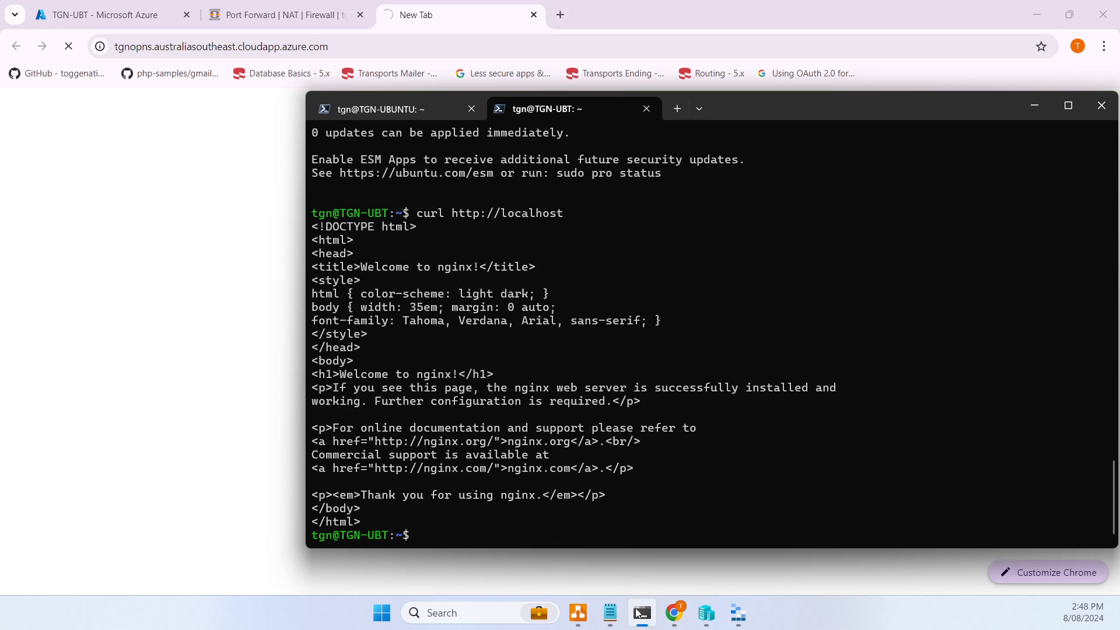
key(Up)
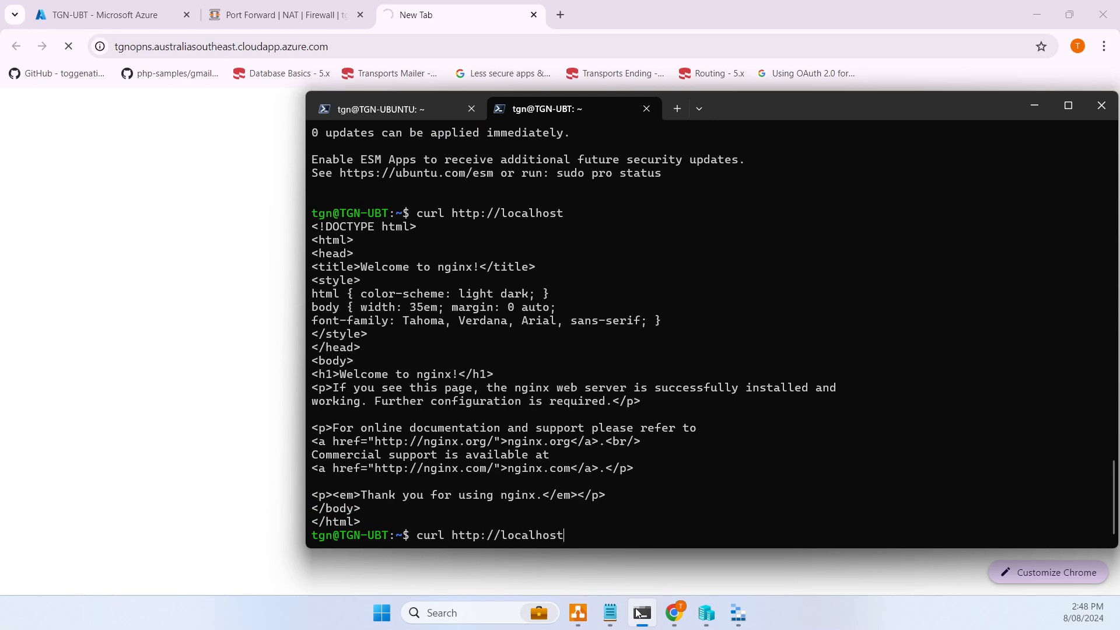
- Apply the pending NAT changes and recheck the hostname tab for the Welcome to nginx! page
click(273, 17)
click(1017, 213)
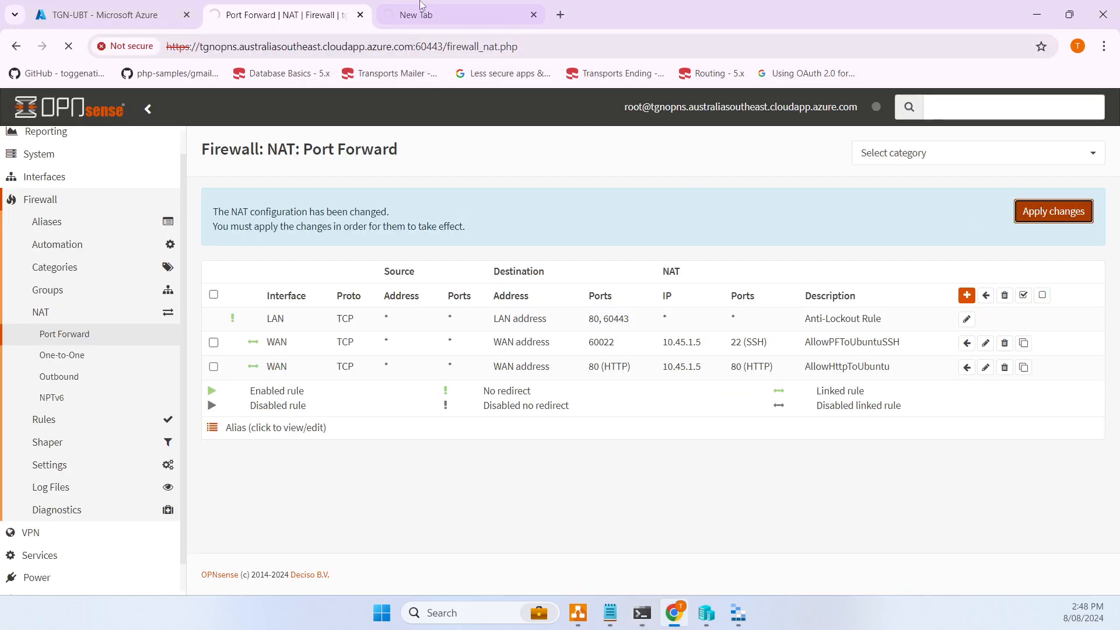
click(424, 17)
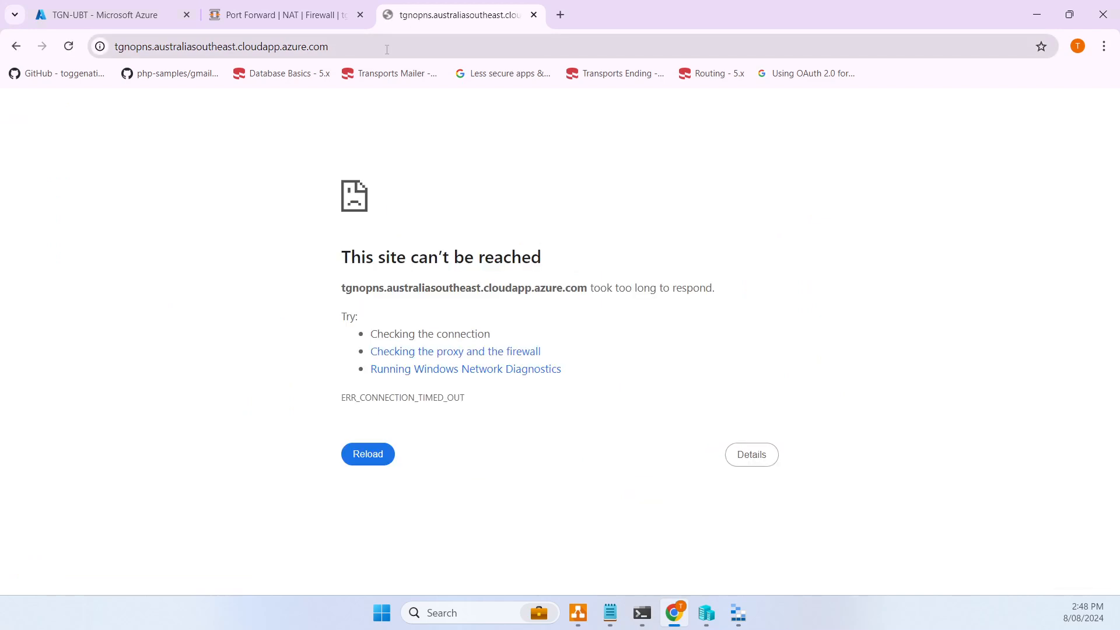
click(387, 50)
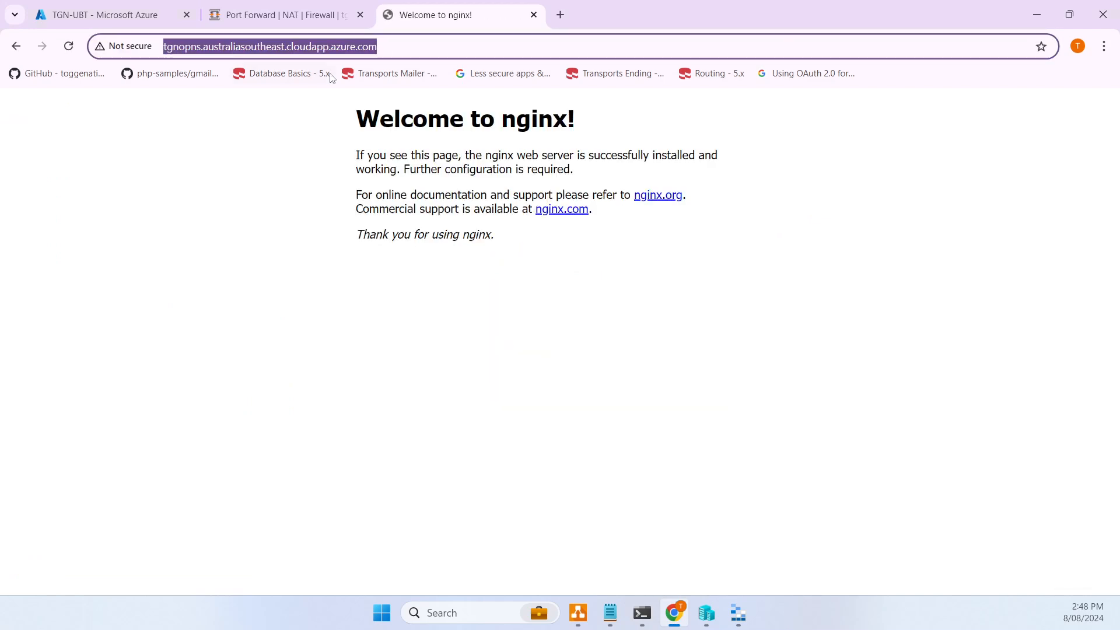
click(247, 20)
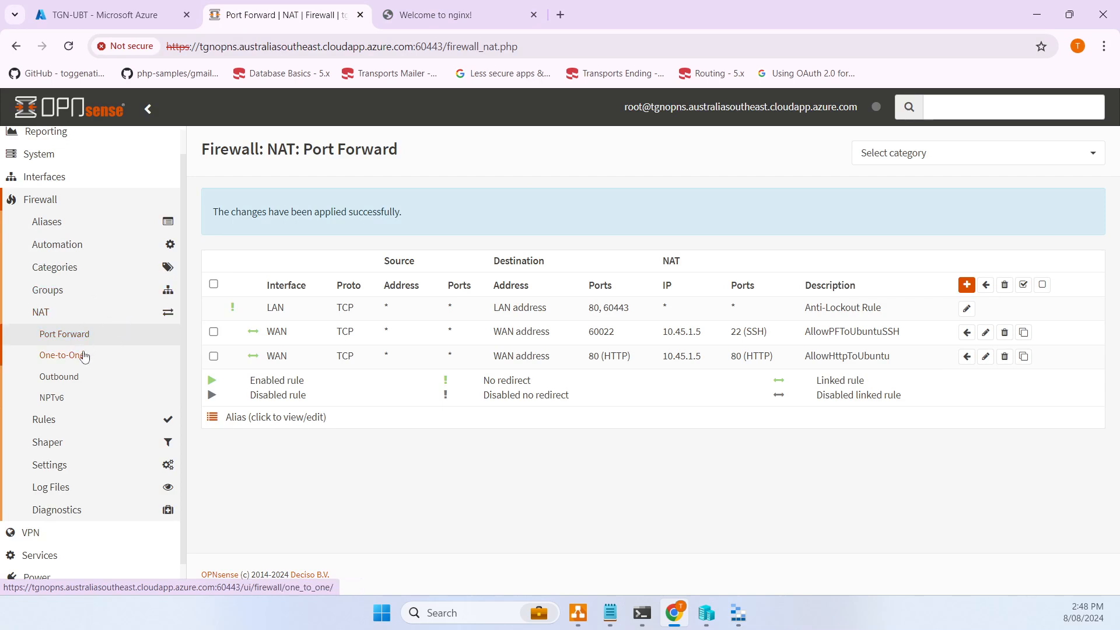
- Go to System > Trust > Authorities, which lists no certificate authorities yet
drag(593, 330, 649, 339)
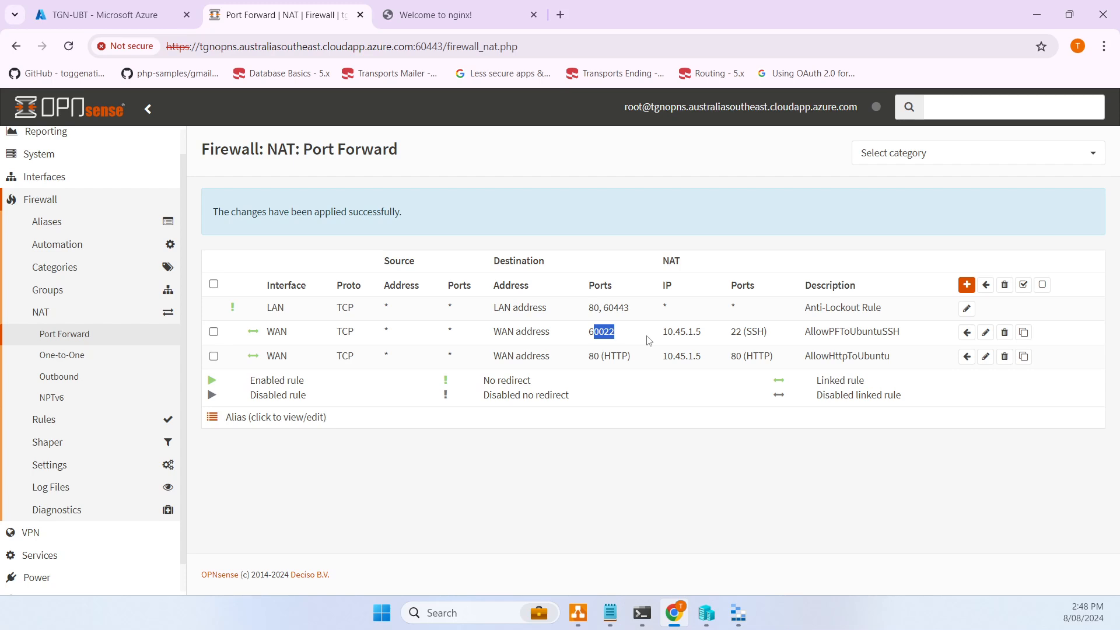
click(848, 185)
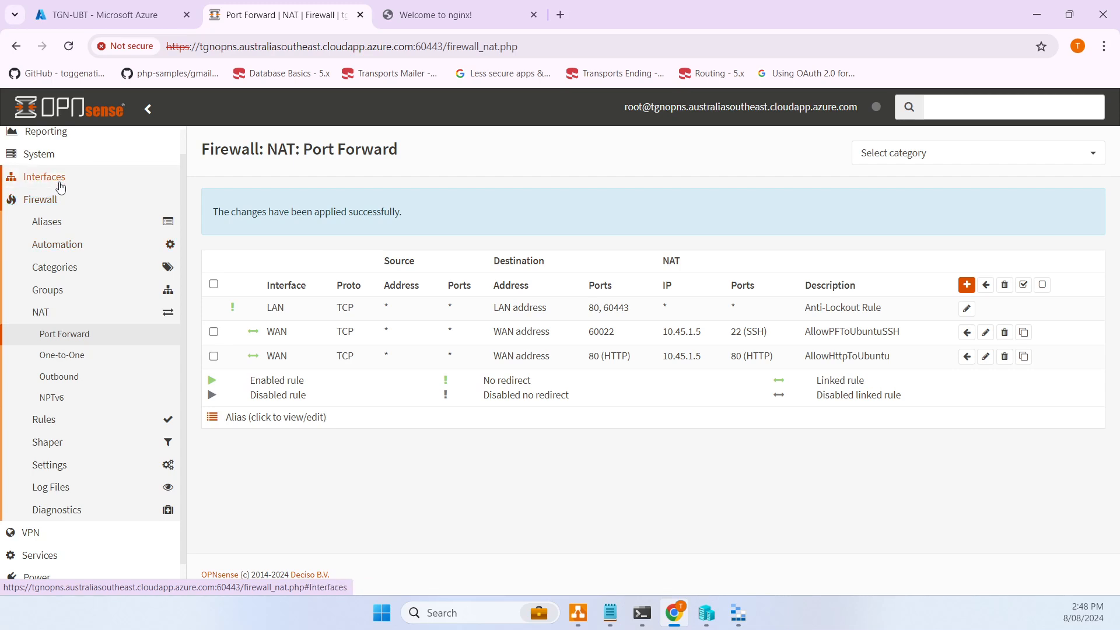
click(49, 156)
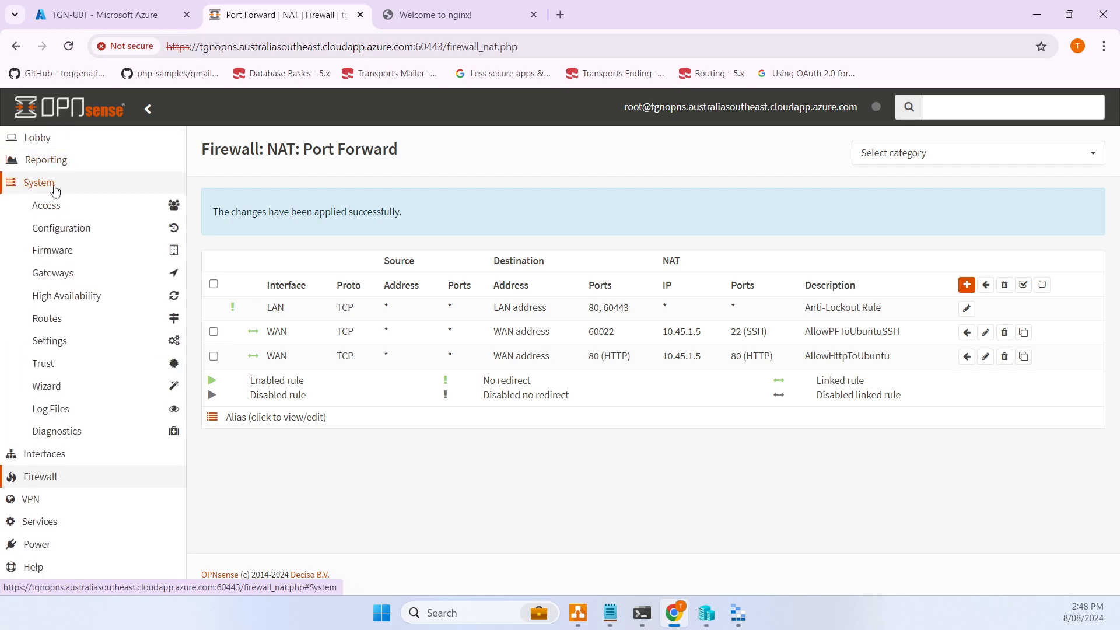
click(65, 364)
click(85, 386)
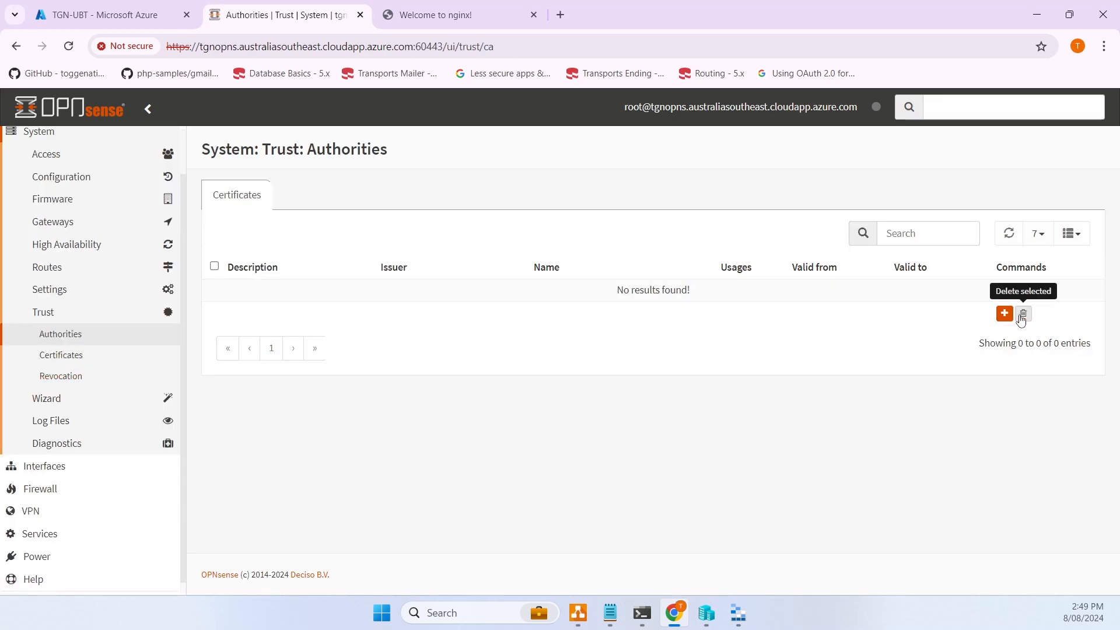
- Start a new CA named OpenVPN CA with RSA-4096 keys, SHA512 digest and 365-day lifetime
click(1004, 313)
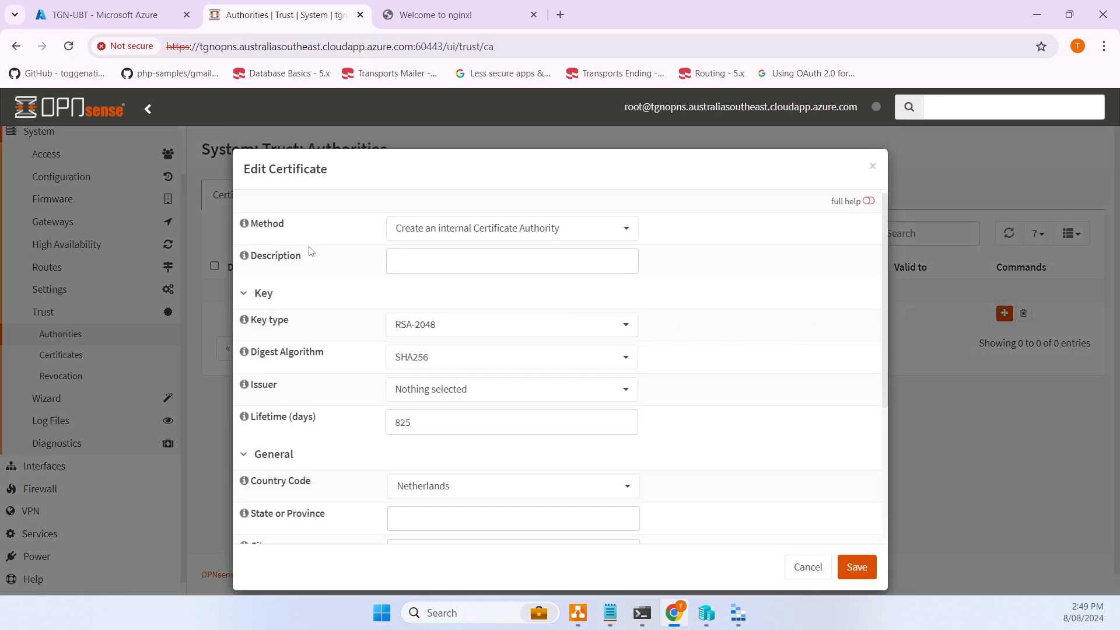
click(507, 263)
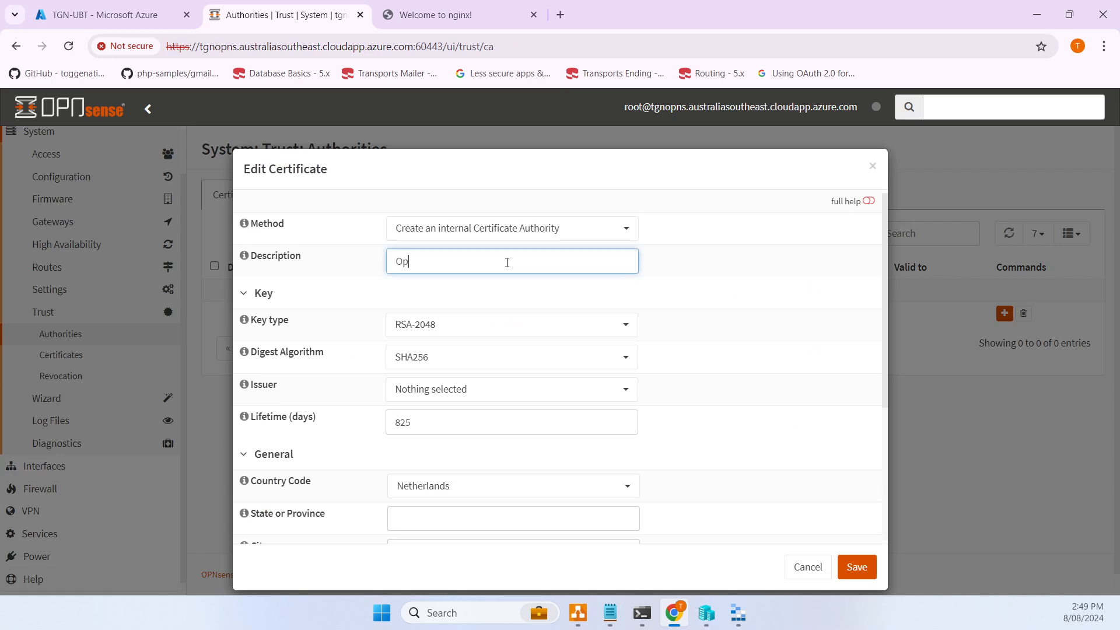
text(Opne)
key(BackSpace)
text(nv)
key(BackSpace)
click(469, 327)
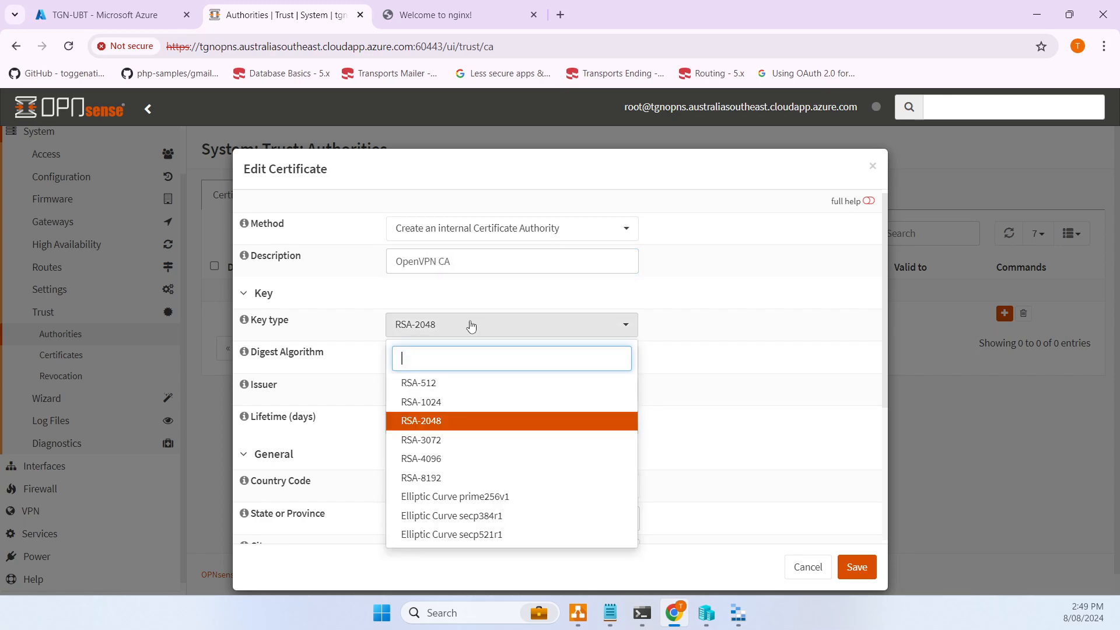
click(458, 461)
click(455, 359)
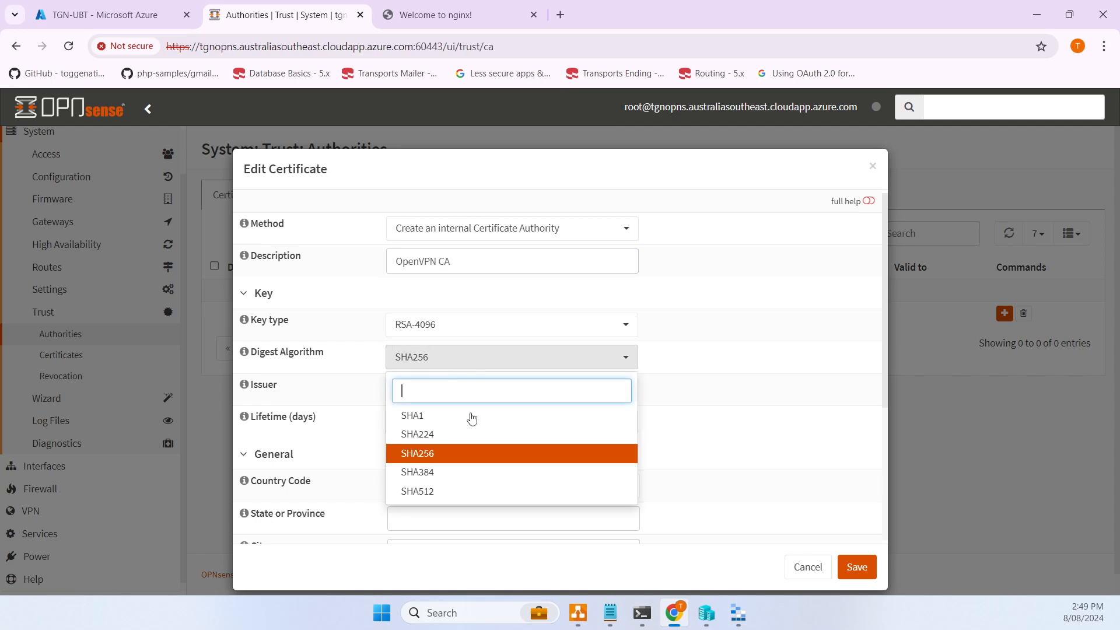
click(443, 491)
click(474, 402)
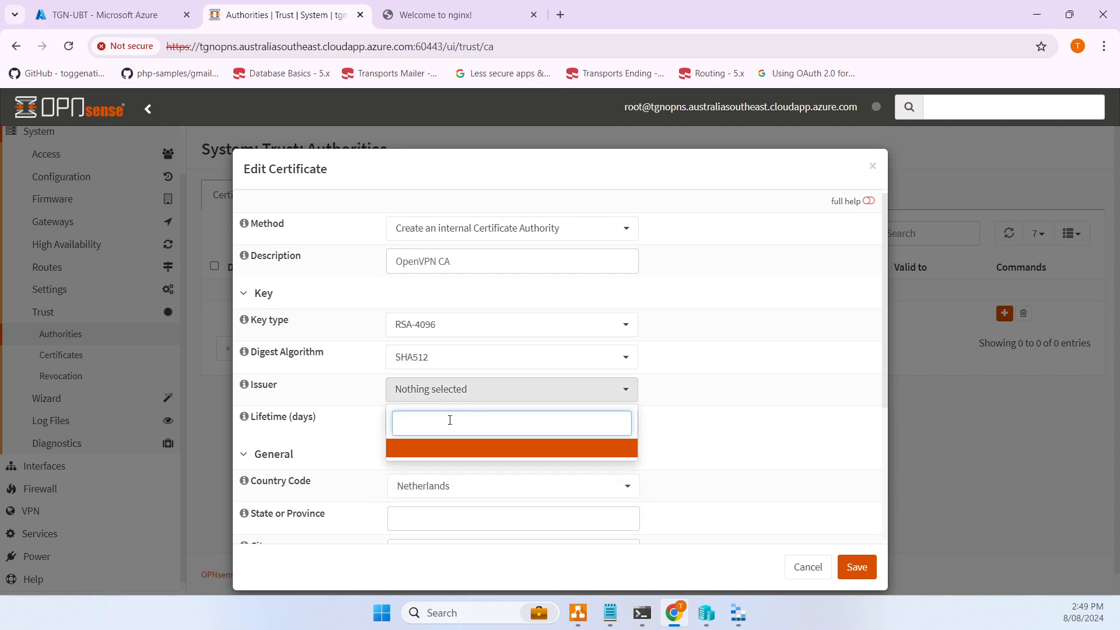
click(424, 452)
drag(446, 430, 332, 432)
text(3)
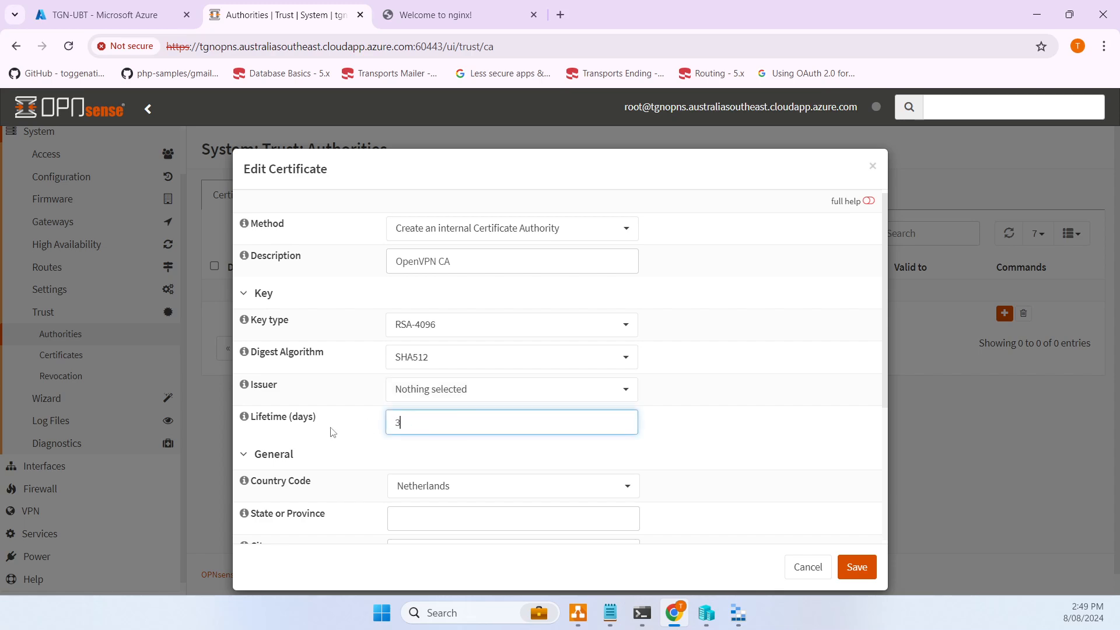
text(65)
- Fill the CA subject: country Australia, city Melbourne, organization Toggen, unit IT, plus an email address
scroll(502, 431, down, 3)
click(508, 345)
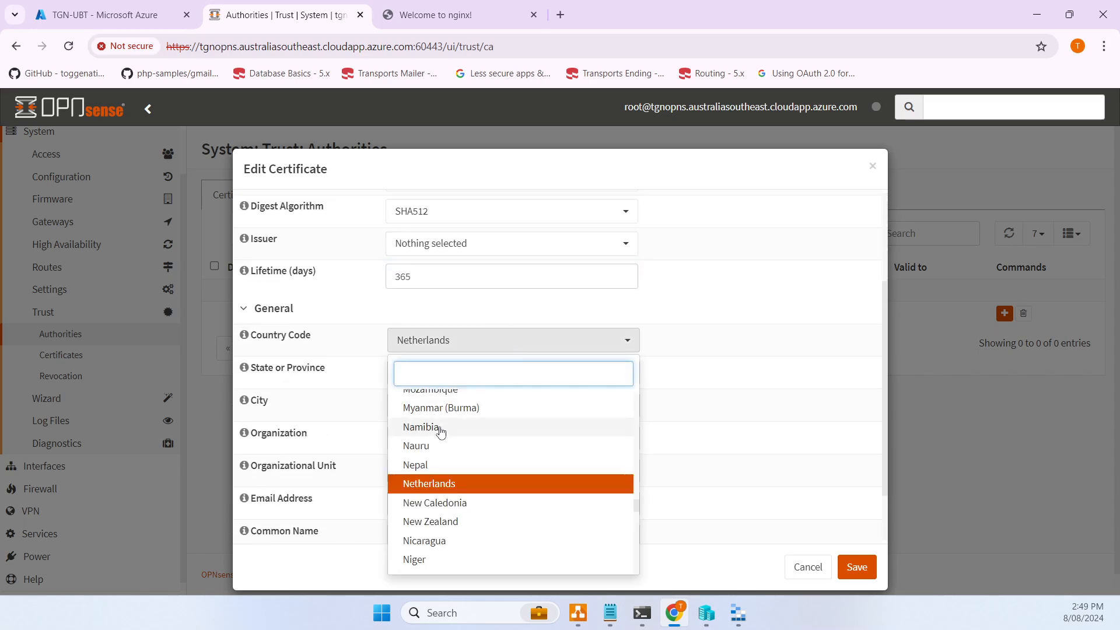
scroll(440, 430, up, 5)
text(Australia)
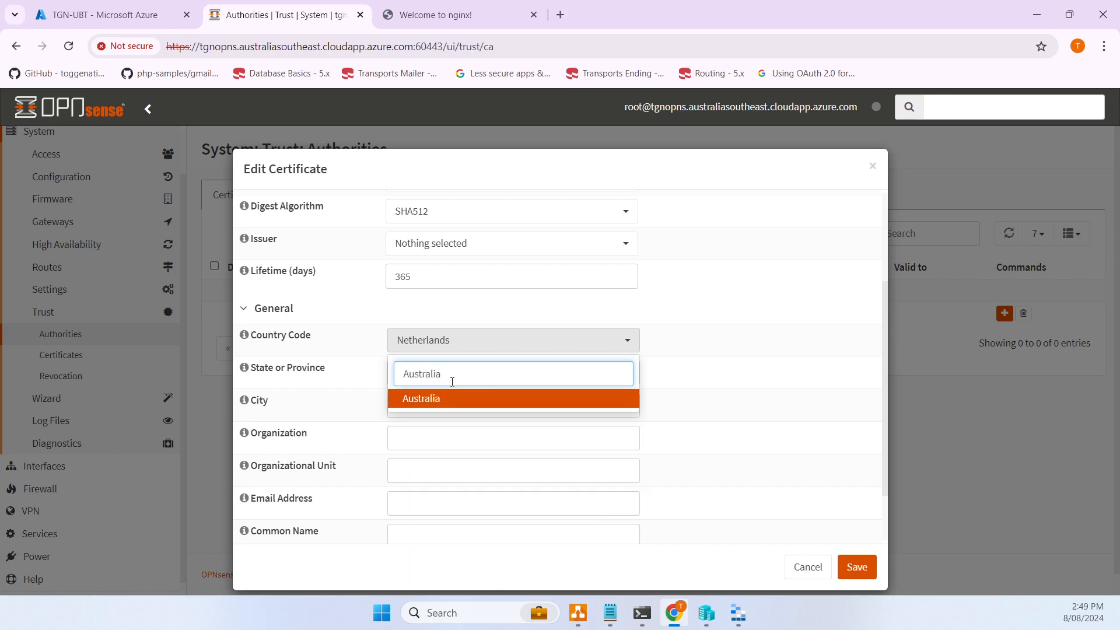
click(422, 398)
click(443, 367)
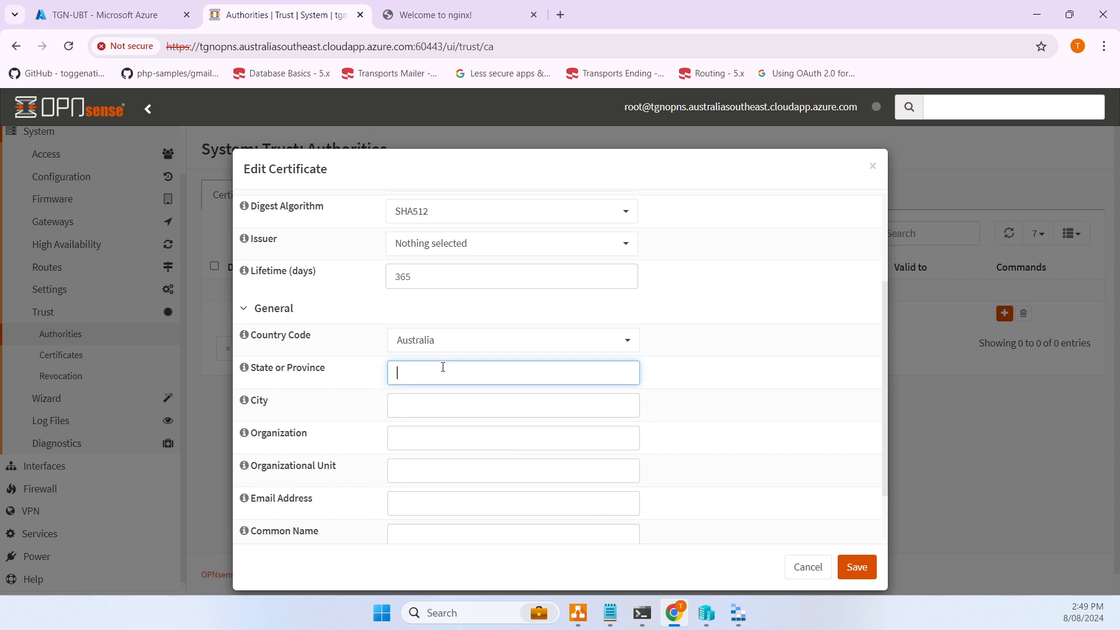
key(Tab)
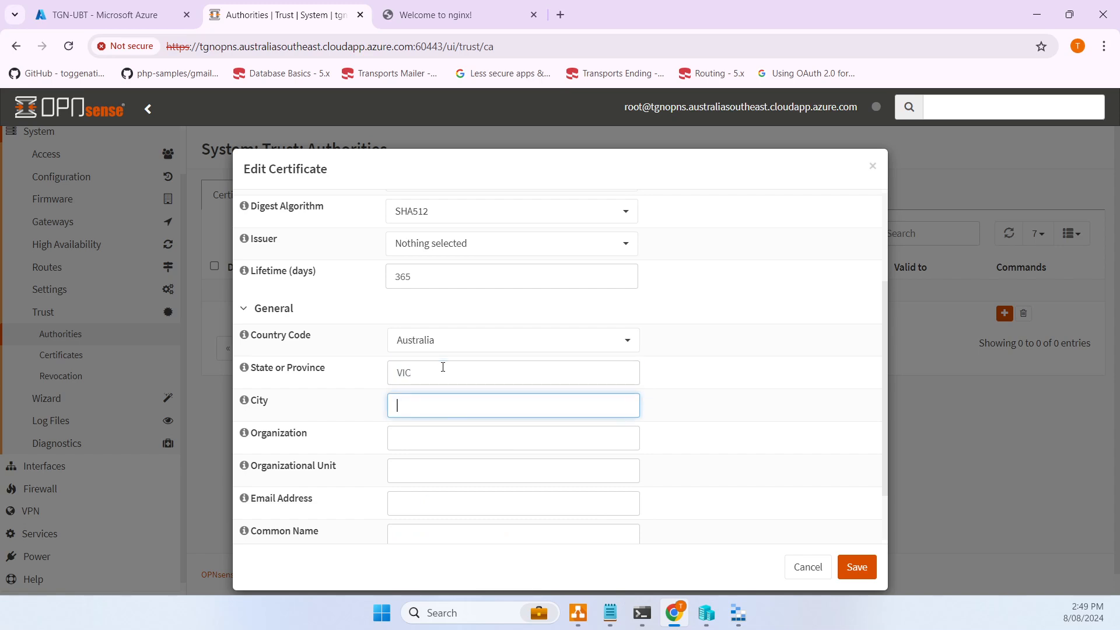
text(Melbourne)
key(Tab)
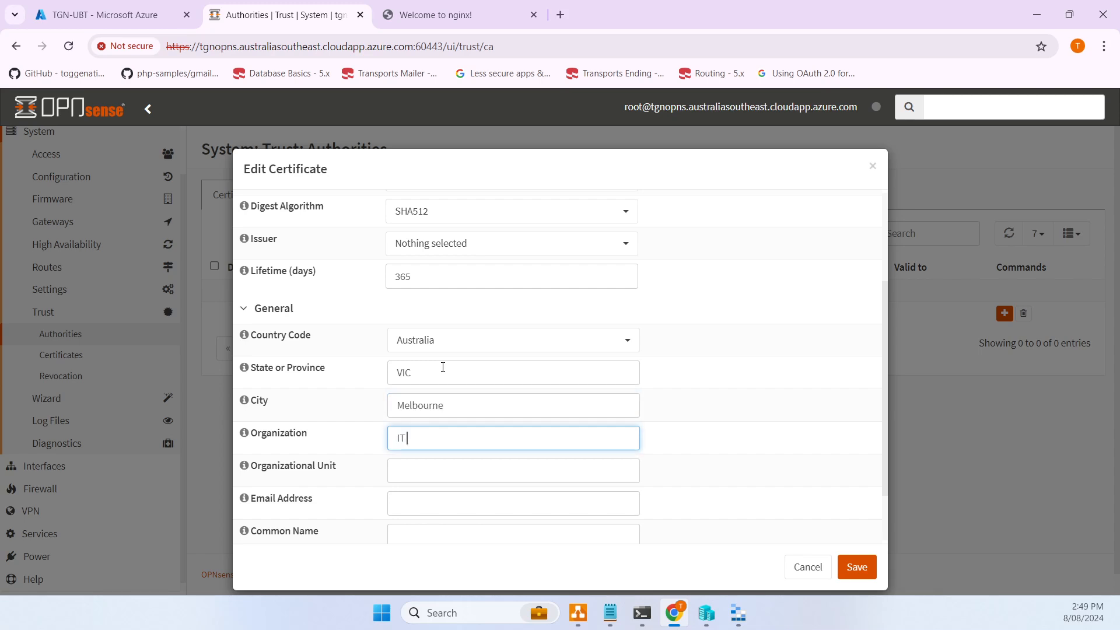
text(Toggen)
key(Tab)
text(IT)
key(Tab)
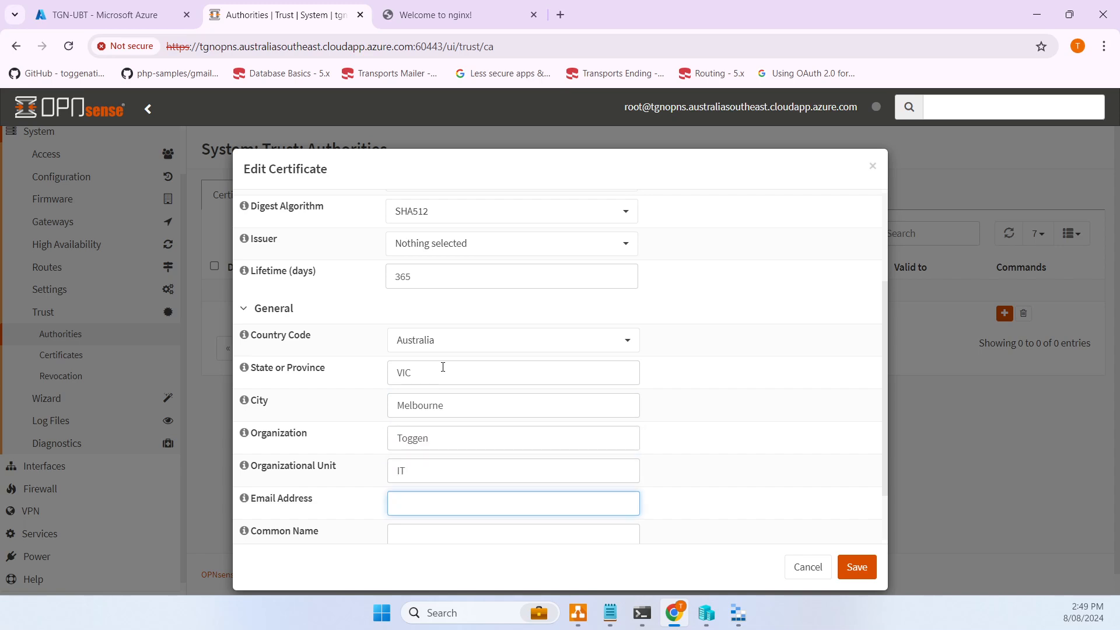
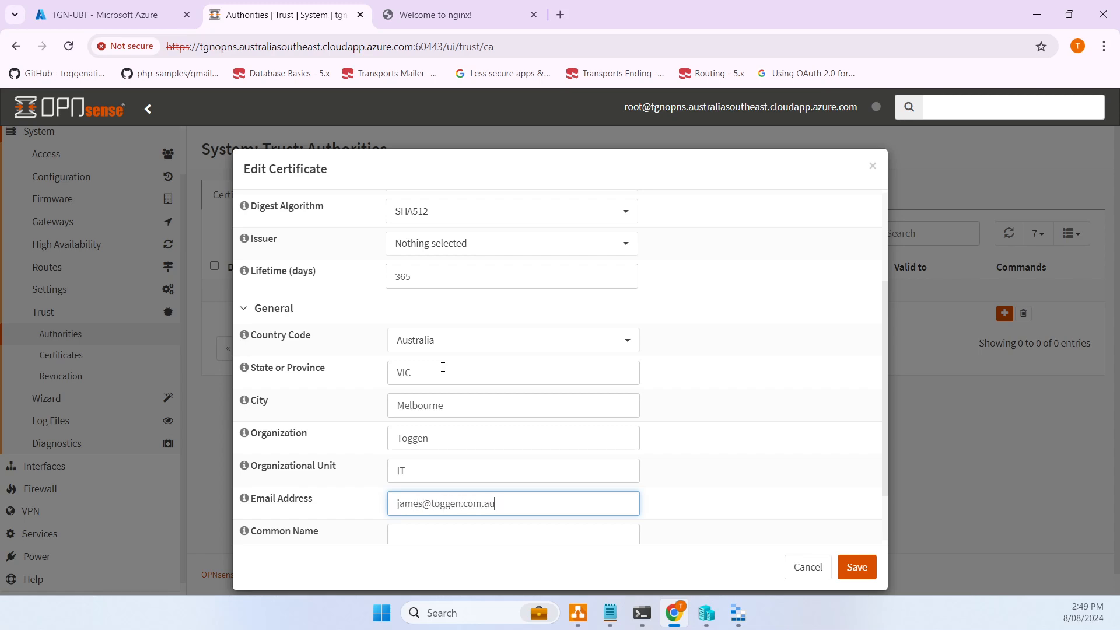
- Set Common Name to OpenVPN CA, save the CA, and confirm it is self-signed
scroll(671, 384, down, 2)
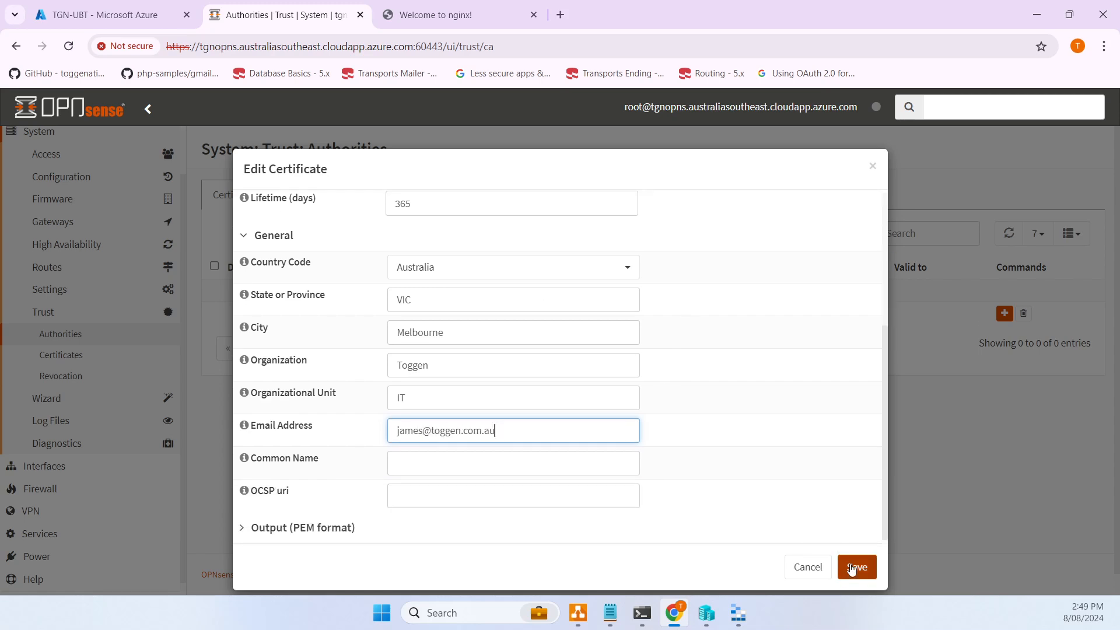
scroll(498, 405, up, 4)
drag(467, 262, 354, 271)
key(ctrl+c)
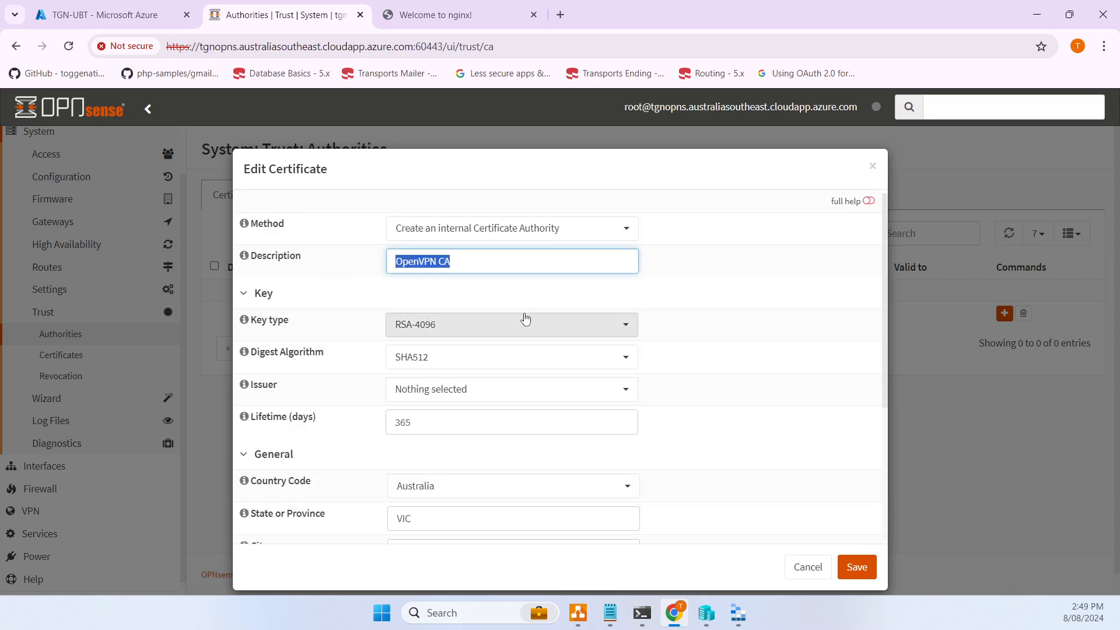
scroll(525, 325, down, 3)
click(516, 463)
key(ctrl+v)
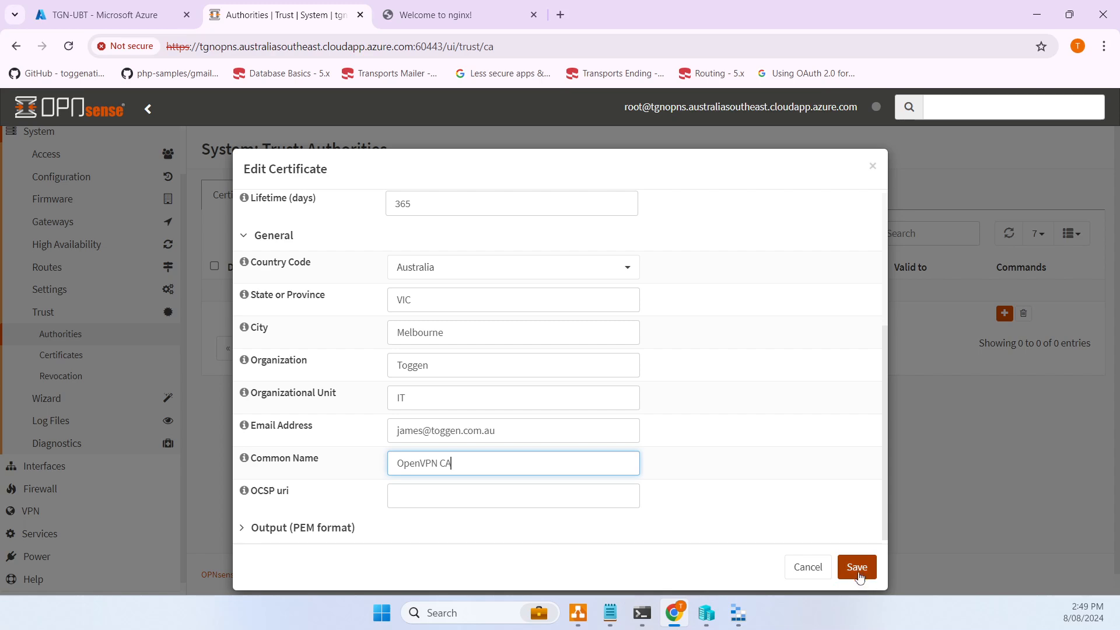
click(853, 567)
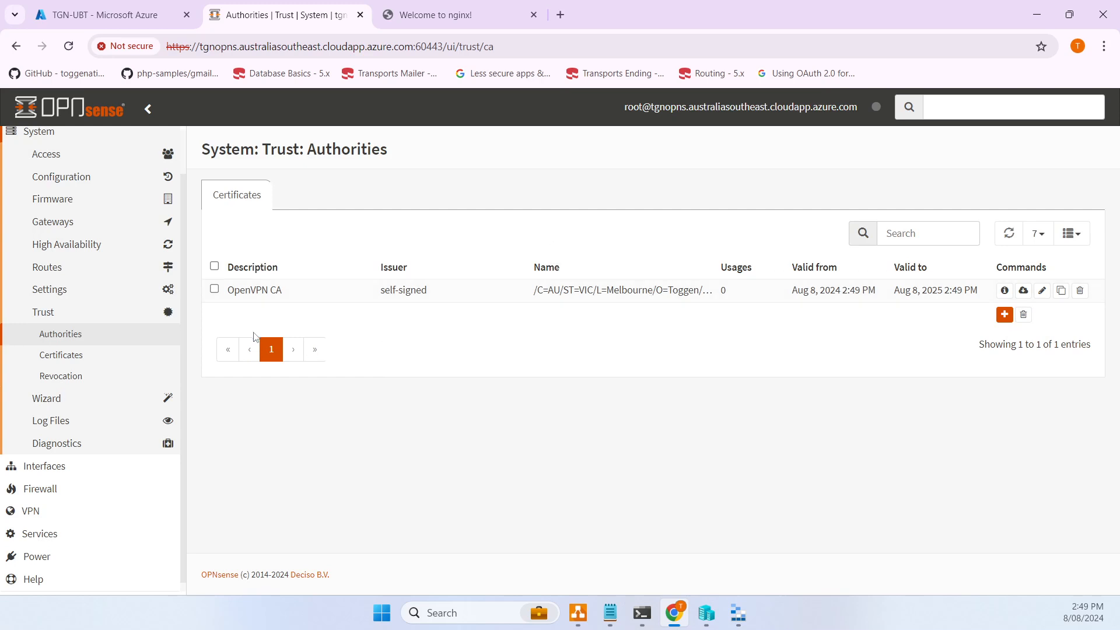
drag(229, 291, 452, 298)
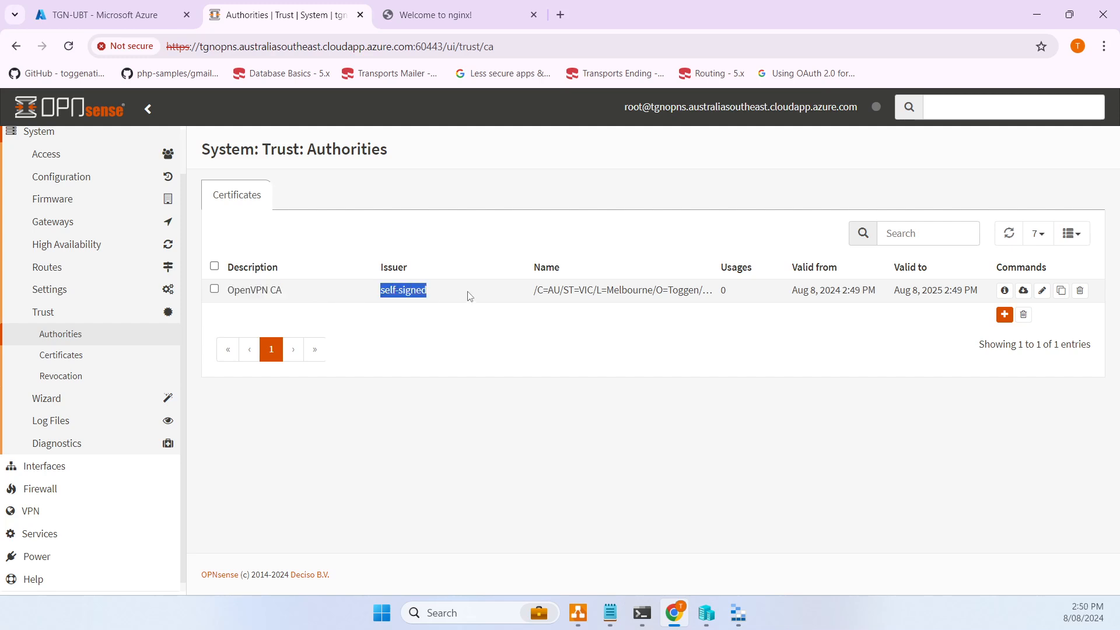
drag(234, 291, 319, 303)
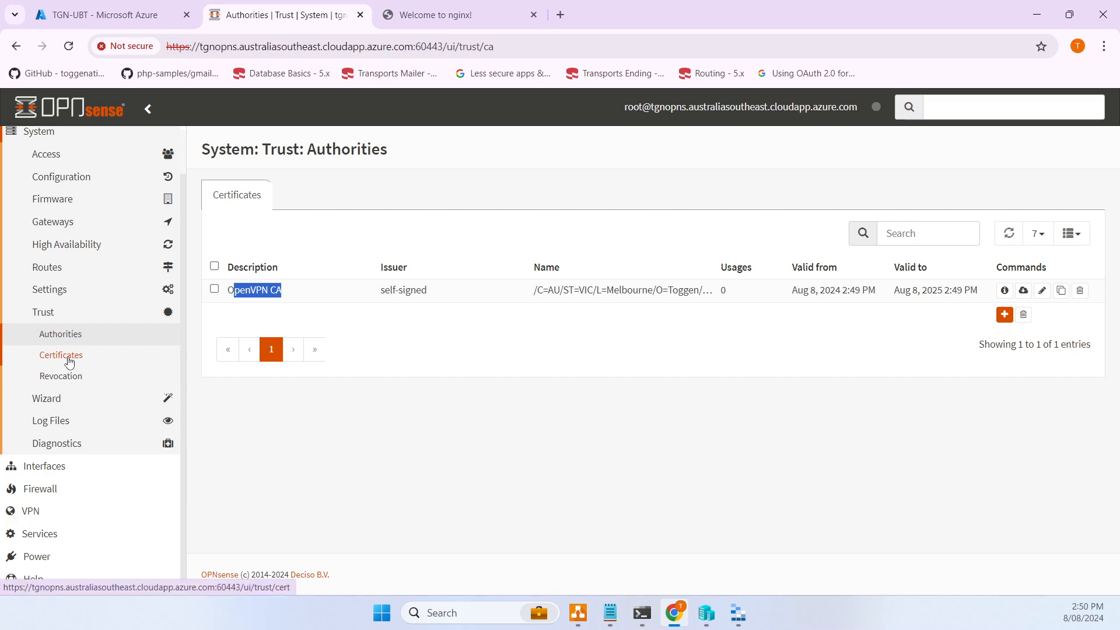
click(70, 355)
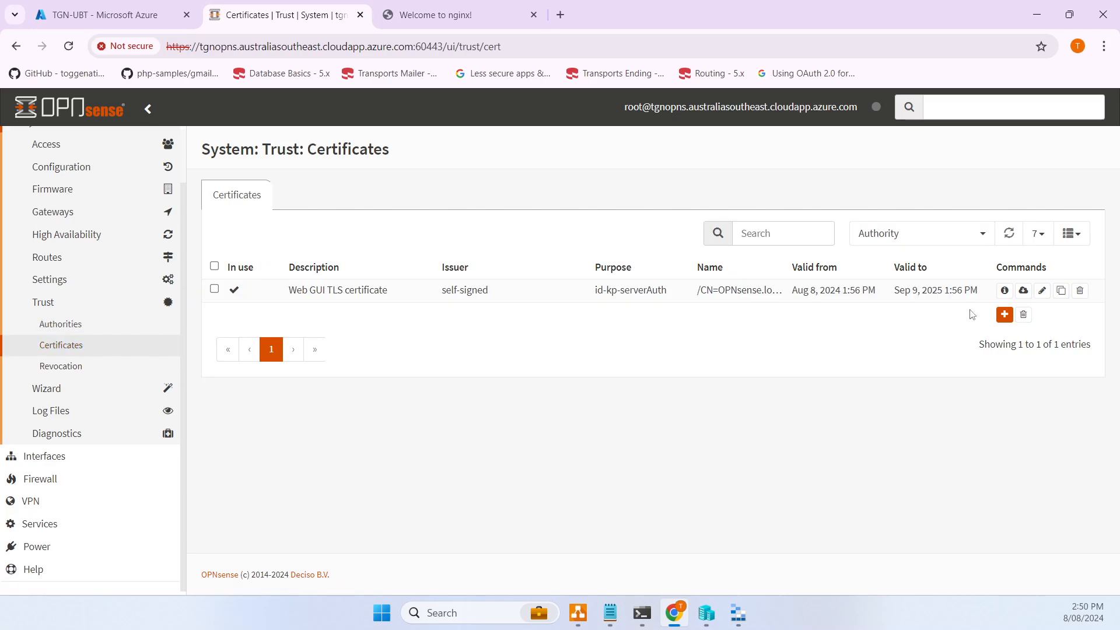
- Start an internal certificate 'OpenVPN Server' of type Server Certificate with RSA-4096 and SHA512
click(1004, 315)
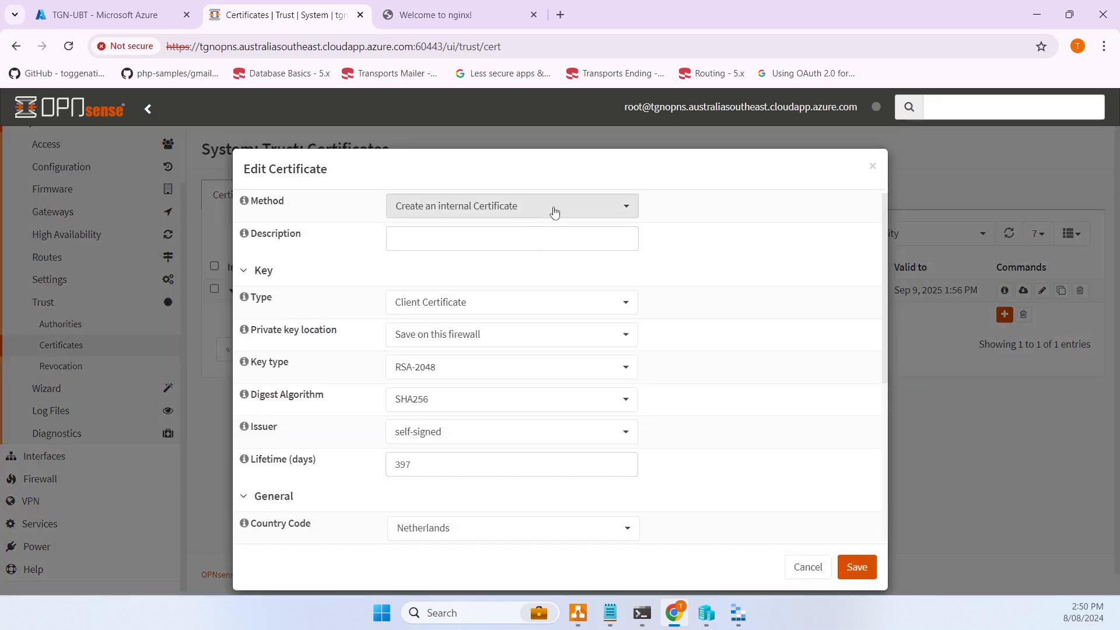
click(554, 208)
click(495, 268)
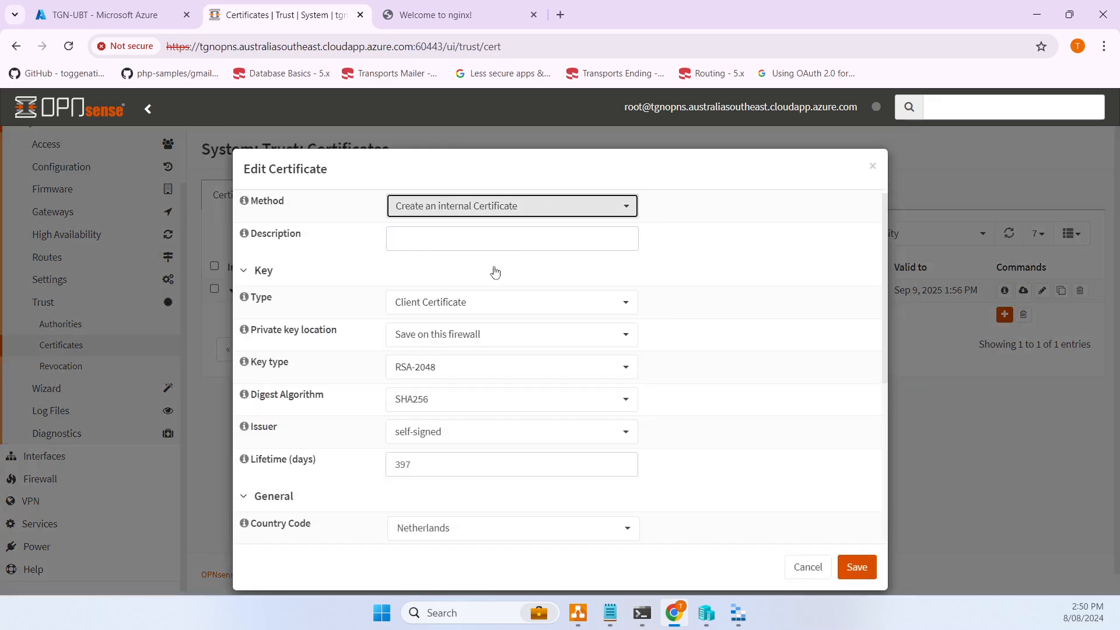
click(481, 241)
text(Open)
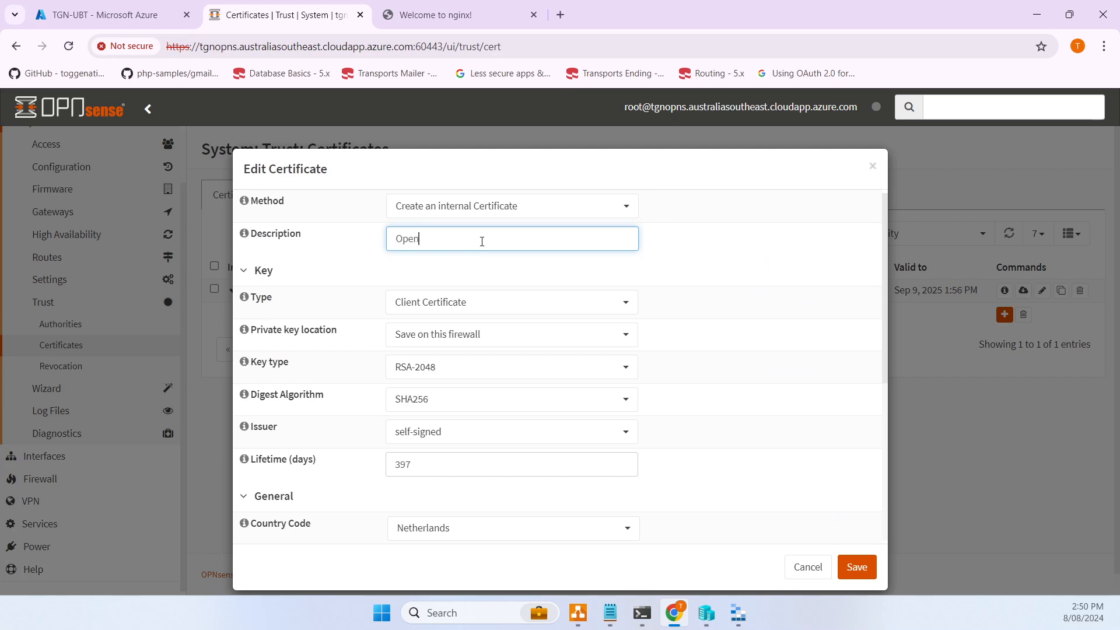
text(VPN Server Certificate)
key(ctrl+a)
key(ctrl+c)
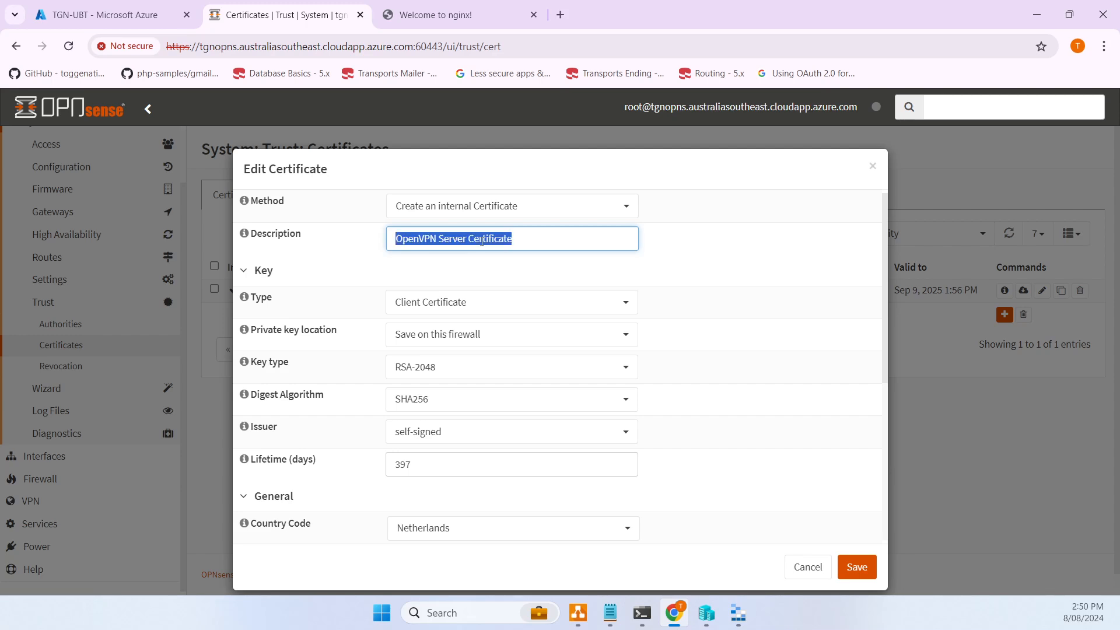
key(Tab)
click(577, 301)
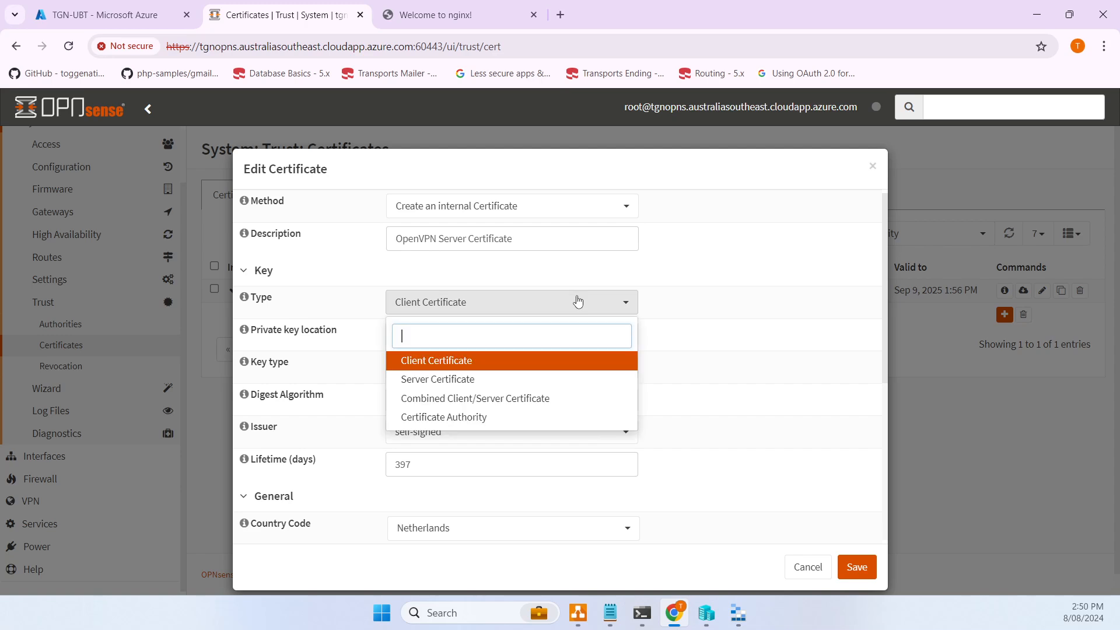
click(451, 379)
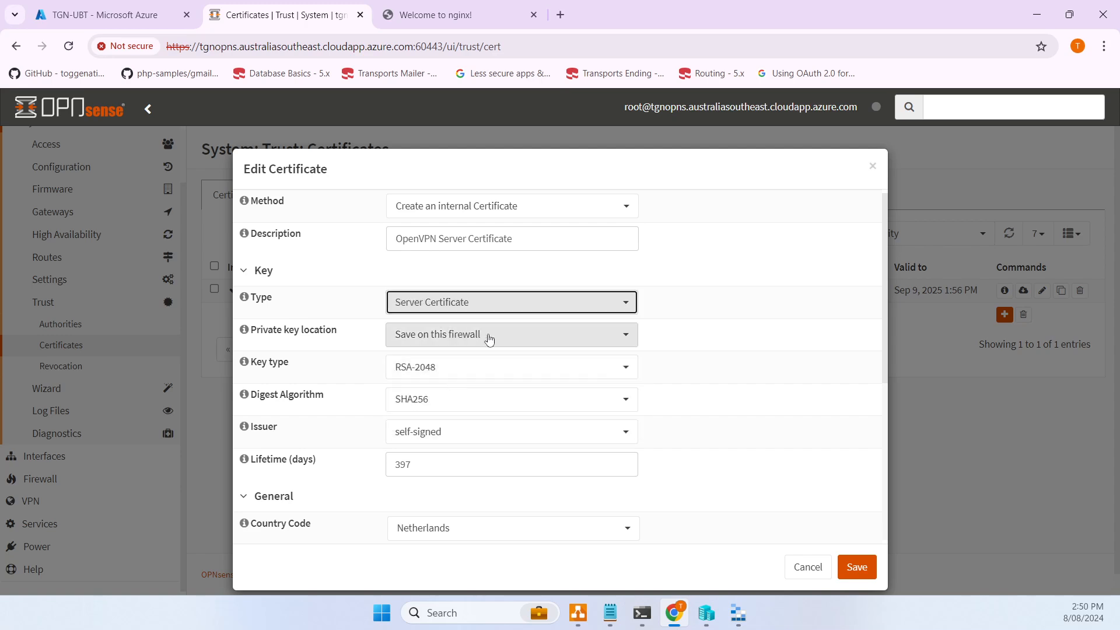
click(471, 368)
click(442, 501)
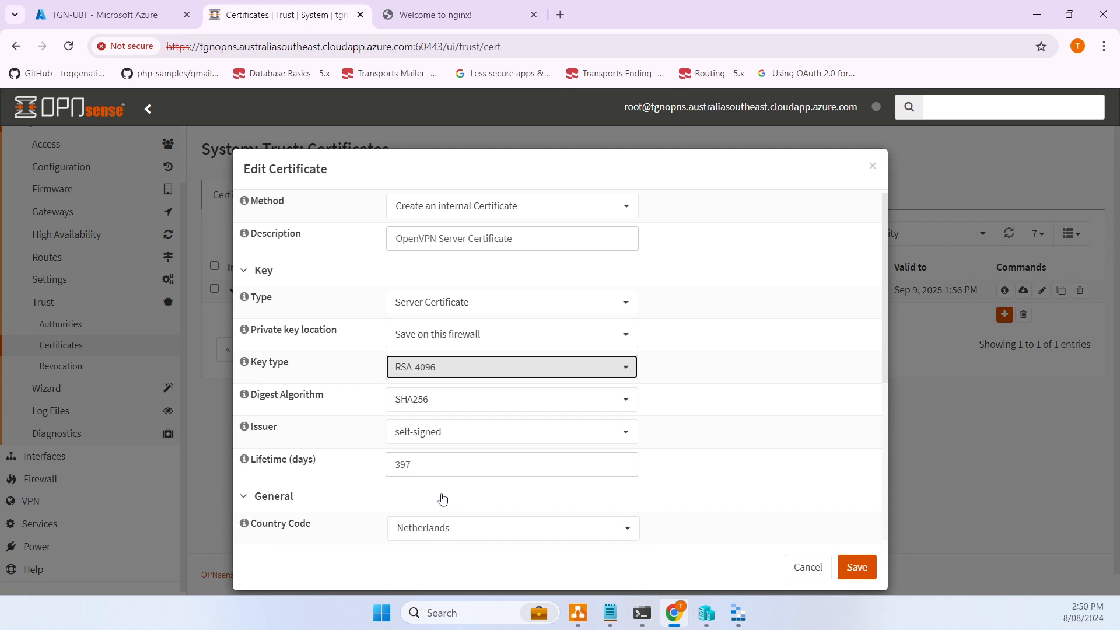
click(441, 403)
click(424, 533)
- Set issuer OpenVPN CA, lifetime 365 days, OU IT, Common Name OpenVPN Server, and save
scroll(490, 442, down, 3)
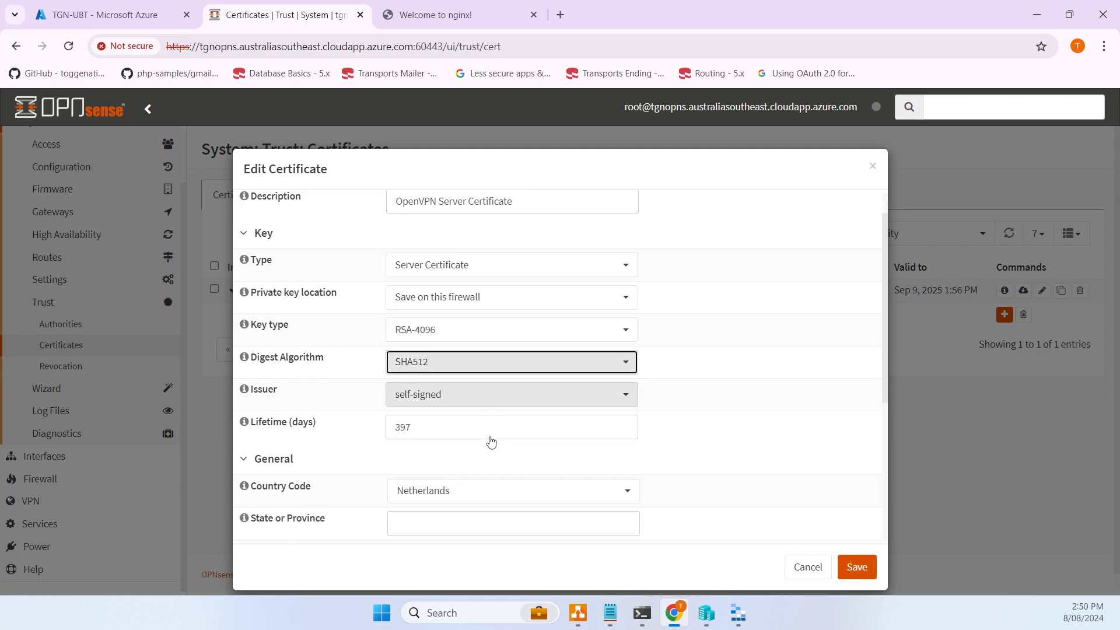
click(463, 291)
click(445, 363)
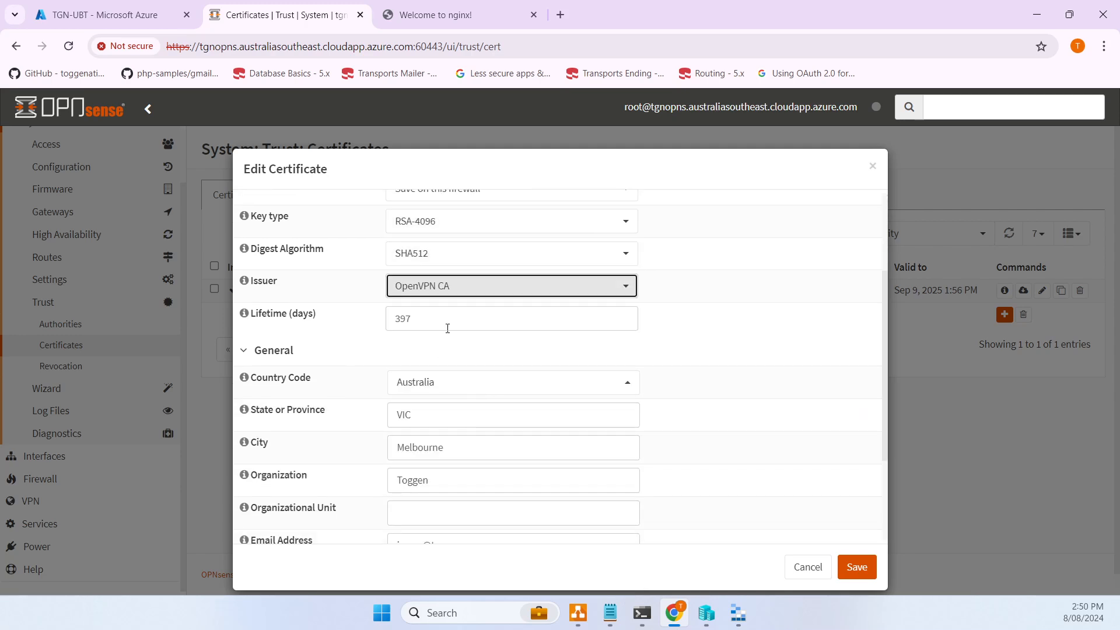
key(Tab)
text(365)
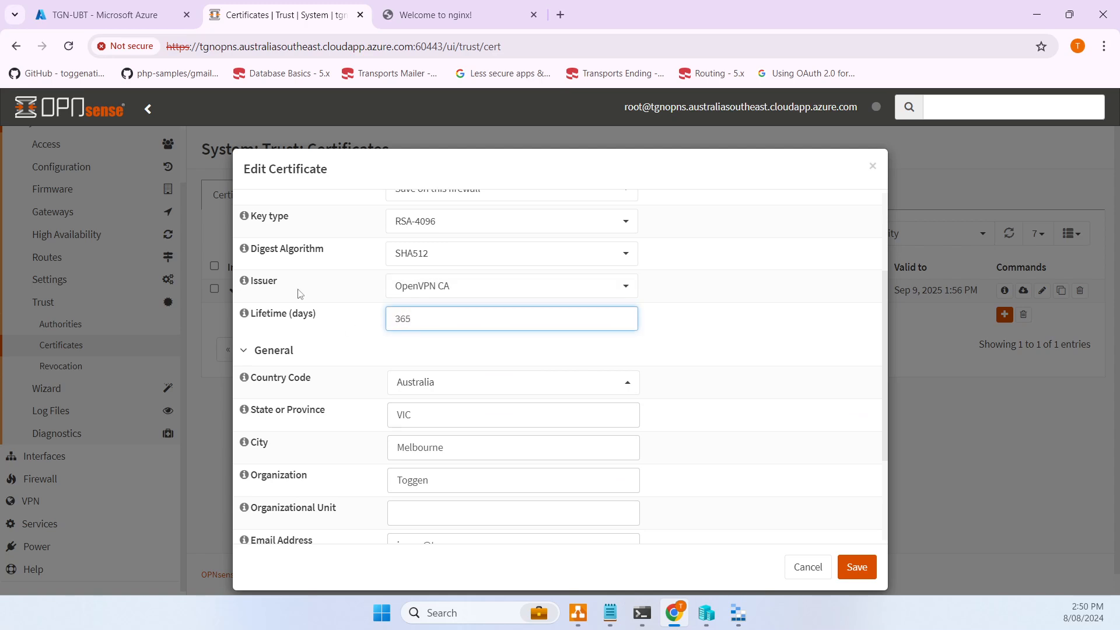
scroll(567, 383, down, 3)
click(497, 370)
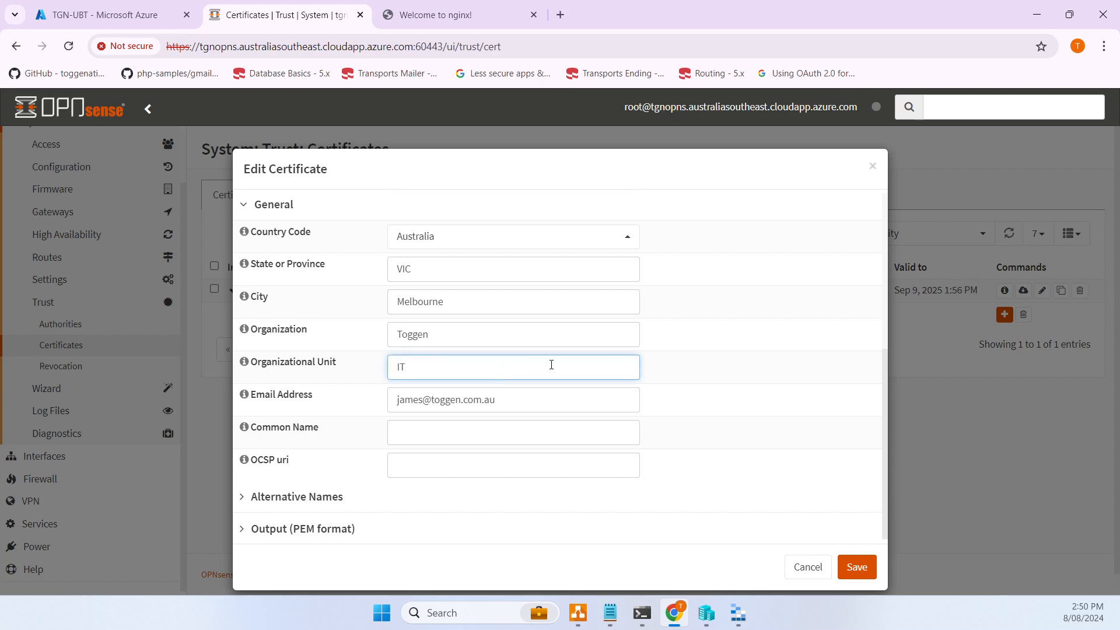
scroll(551, 366, up, 3)
scroll(548, 376, down, 3)
click(480, 425)
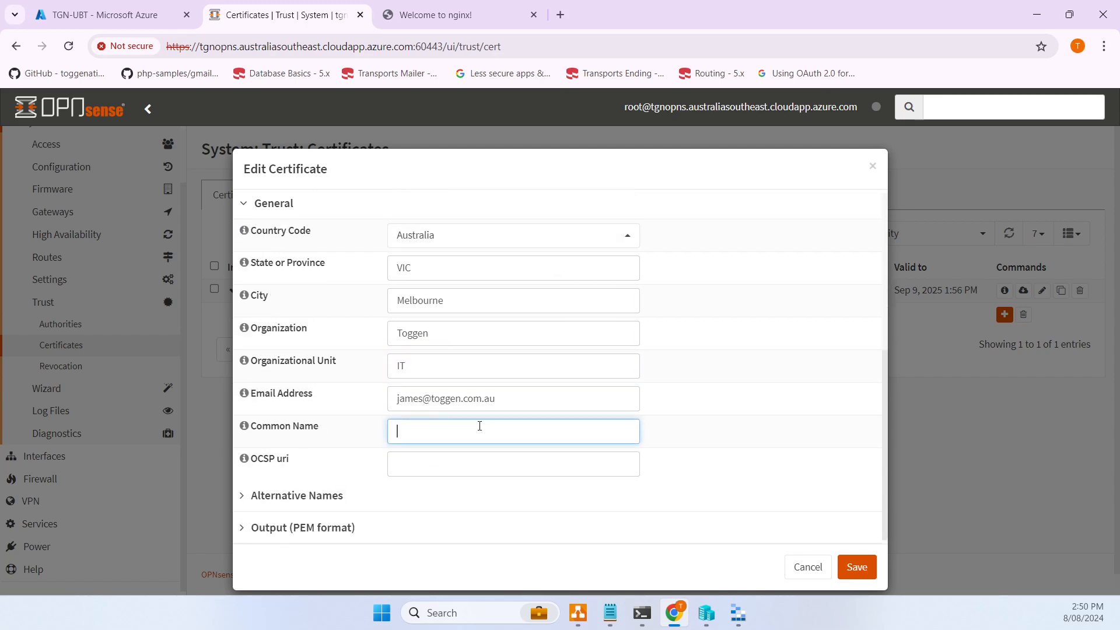
key(ctrl+v)
scroll(724, 505, down, 1)
click(860, 555)
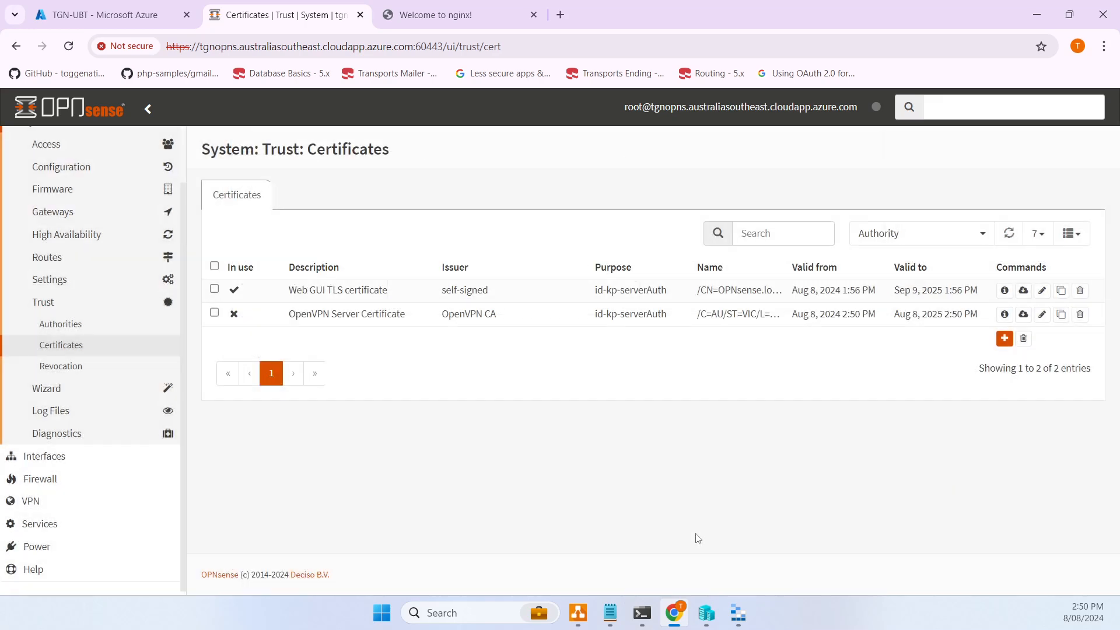
- Open Trust > Authorities, inspect the OpenVPN CA's edit form, and cancel without changes
click(69, 324)
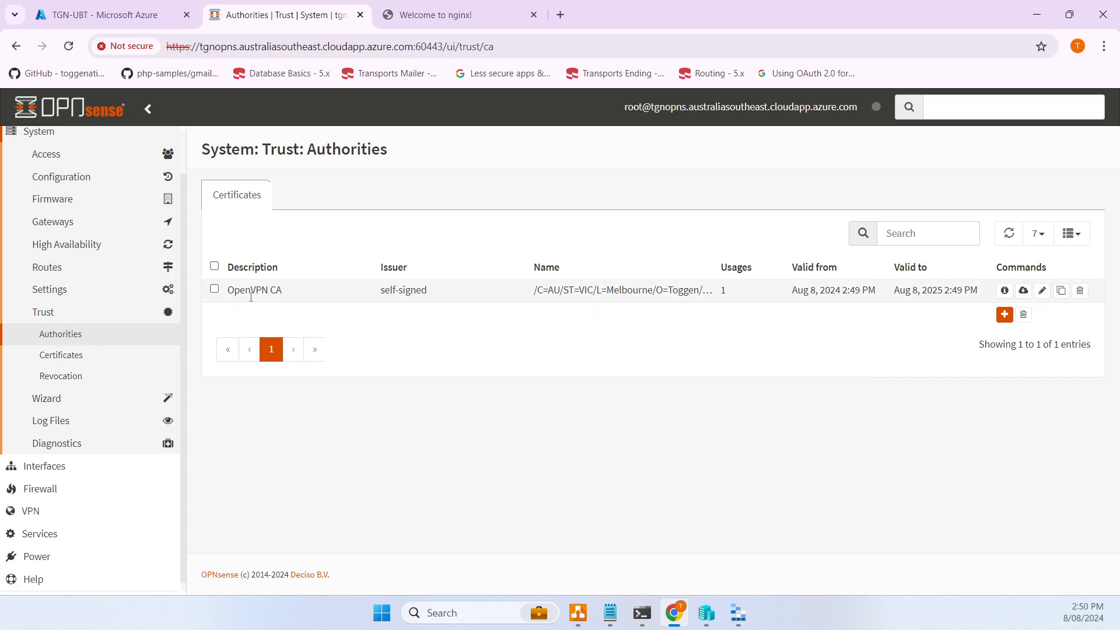
click(1042, 290)
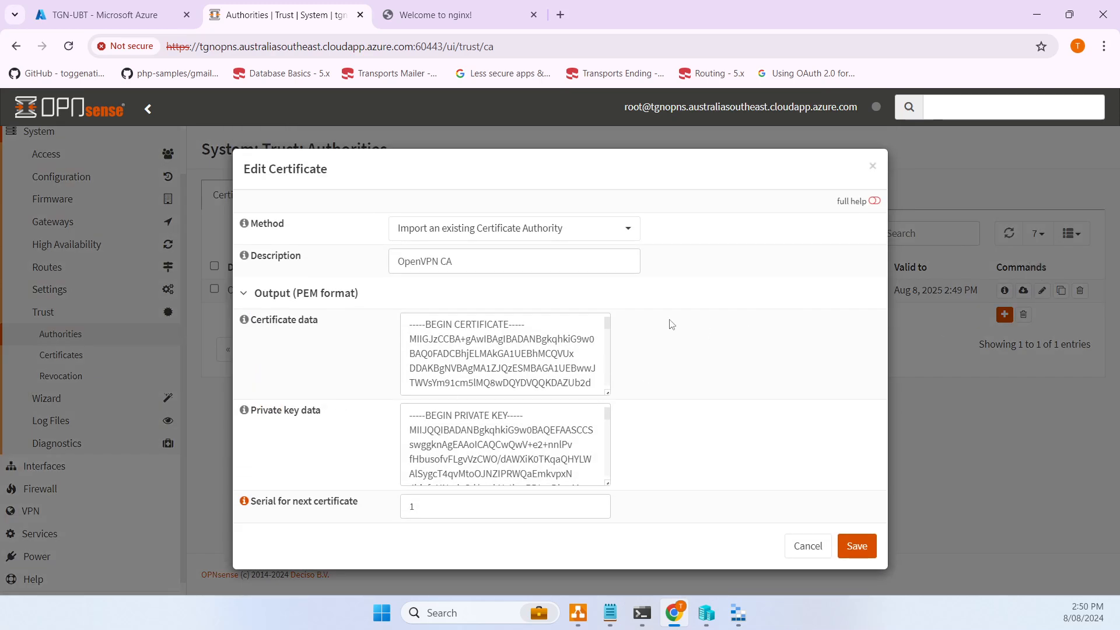
drag(570, 261, 376, 262)
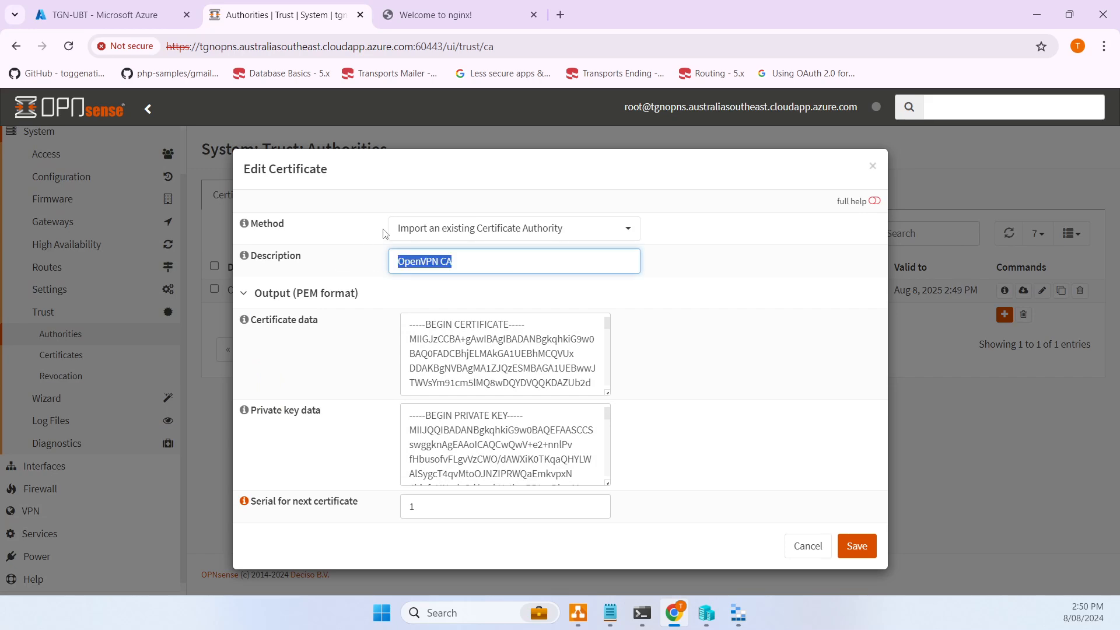
click(808, 546)
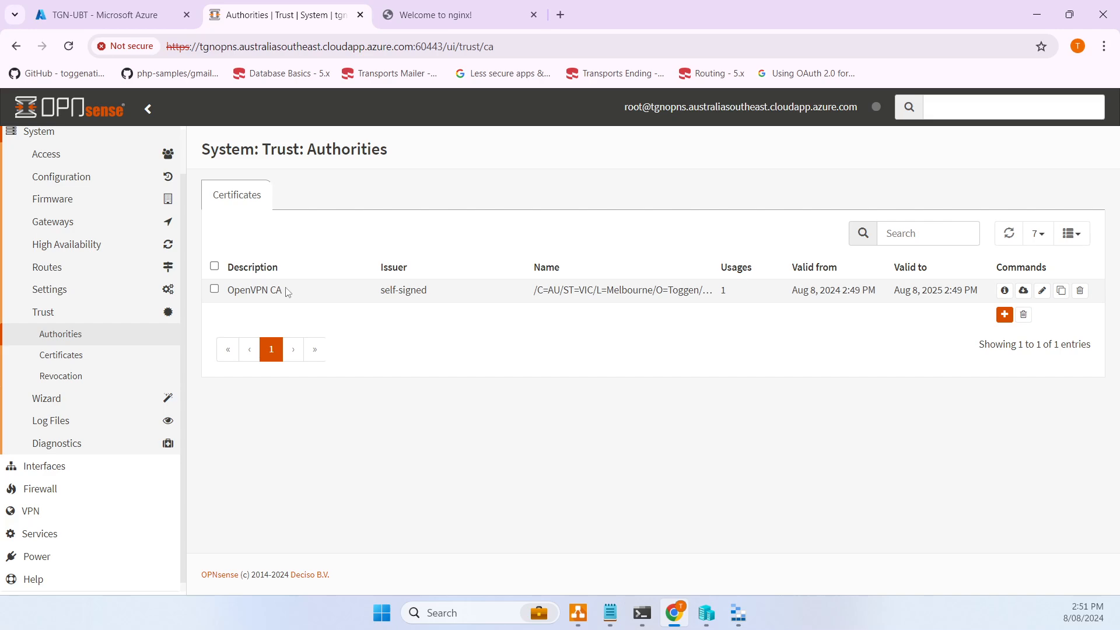
- Start a new certificate authority named 'openvpn-internal-ca', then discard it
click(1005, 315)
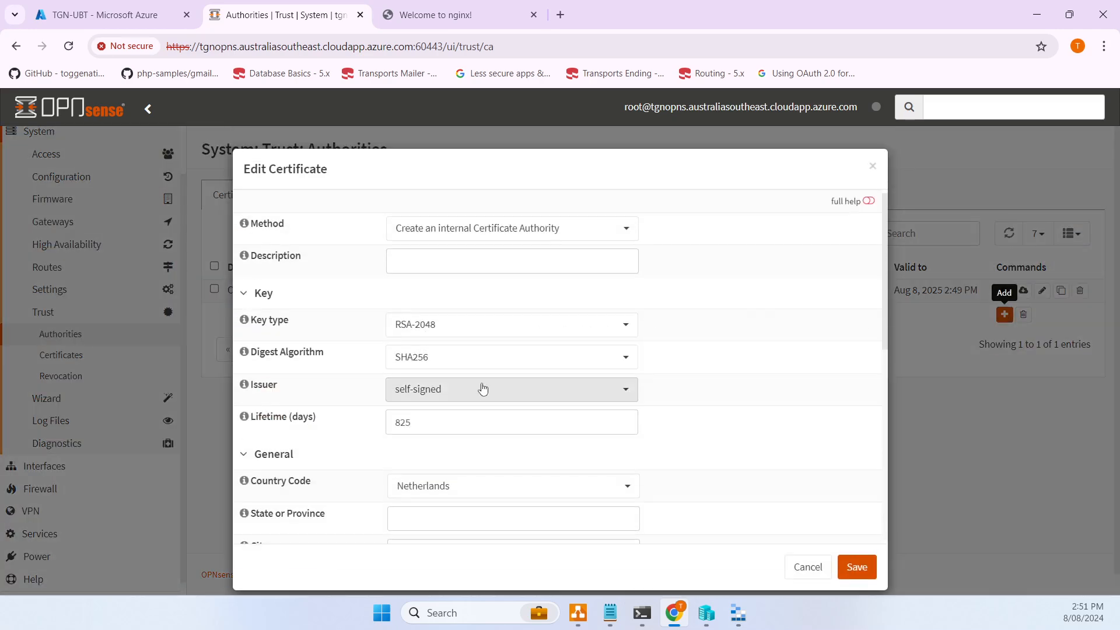
scroll(483, 389, down, 6)
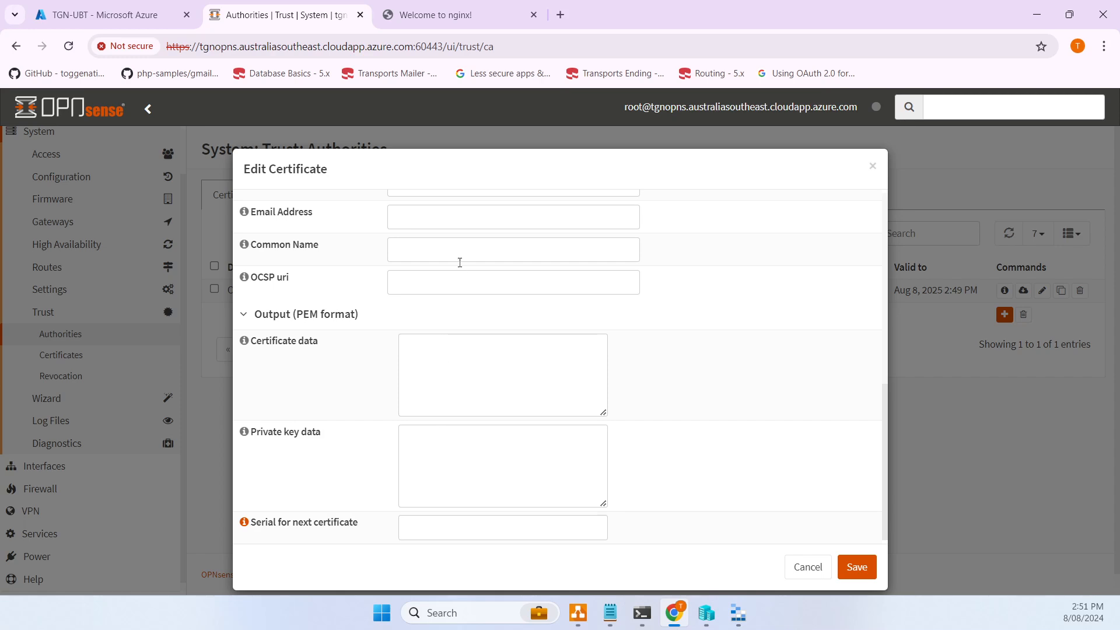
click(459, 250)
text(op)
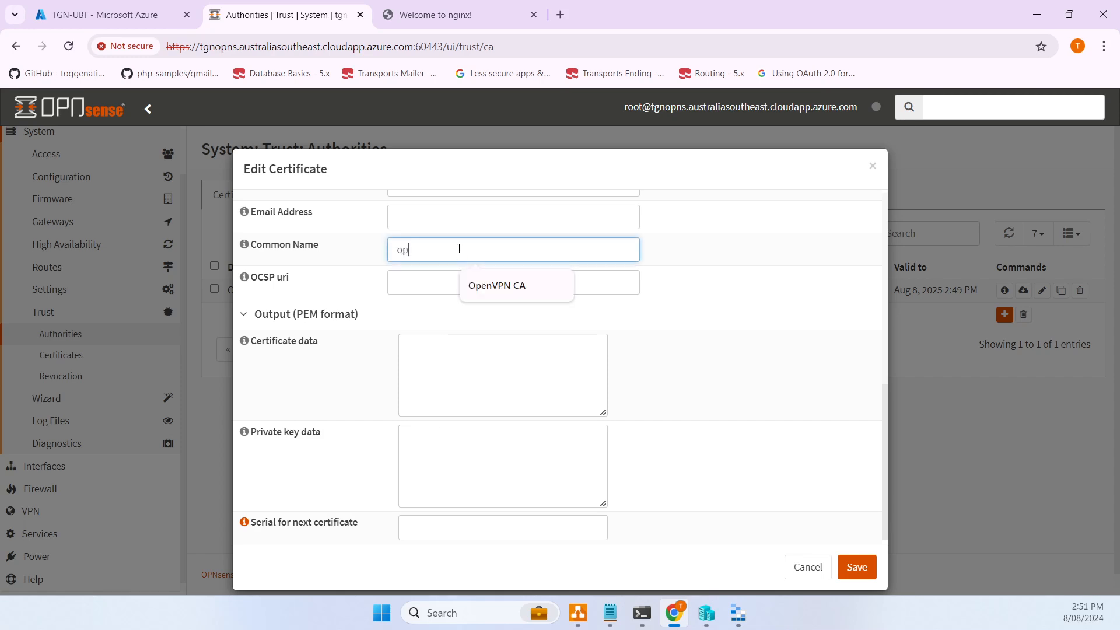
text(envpn-)
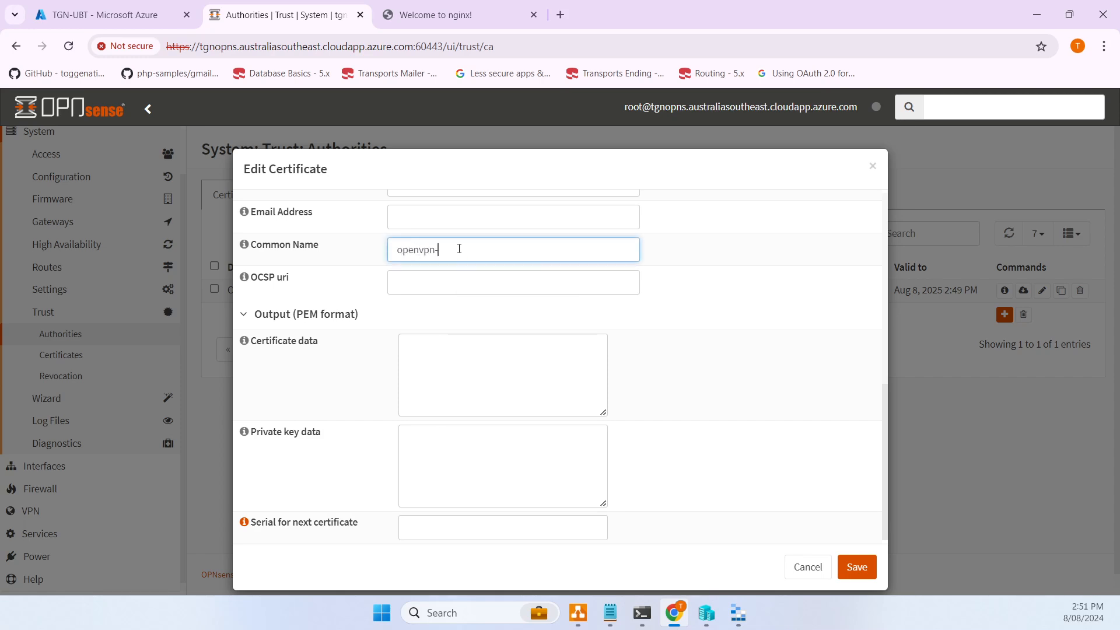
text(internal-ca)
click(807, 567)
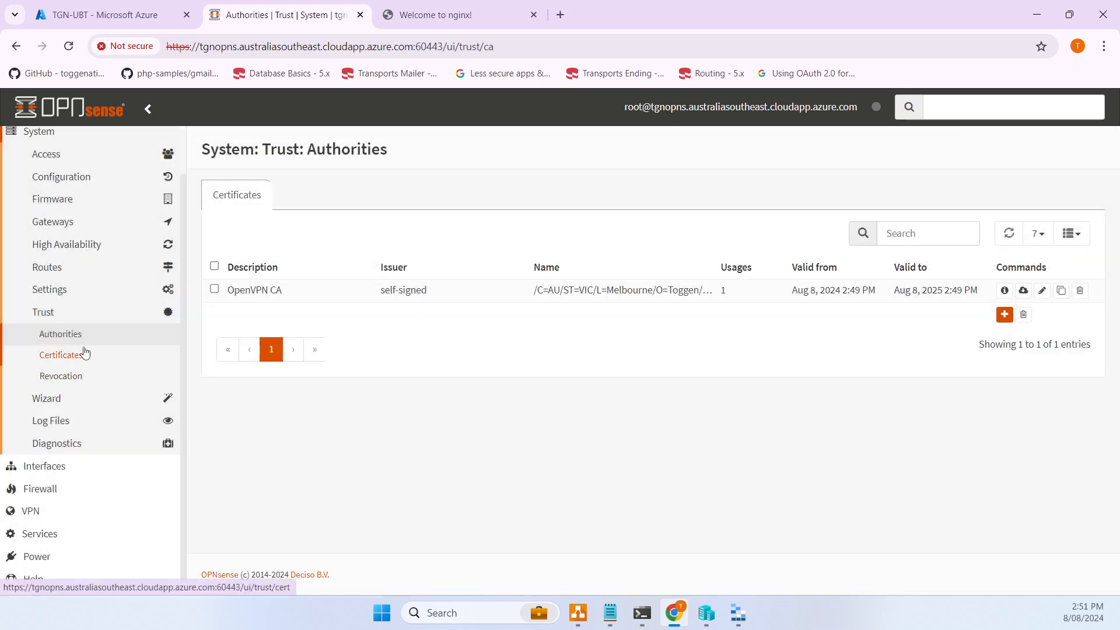
- Confirm in Certificates that OpenVPN CA issued the server certificate, then open System > Access > Users
click(82, 353)
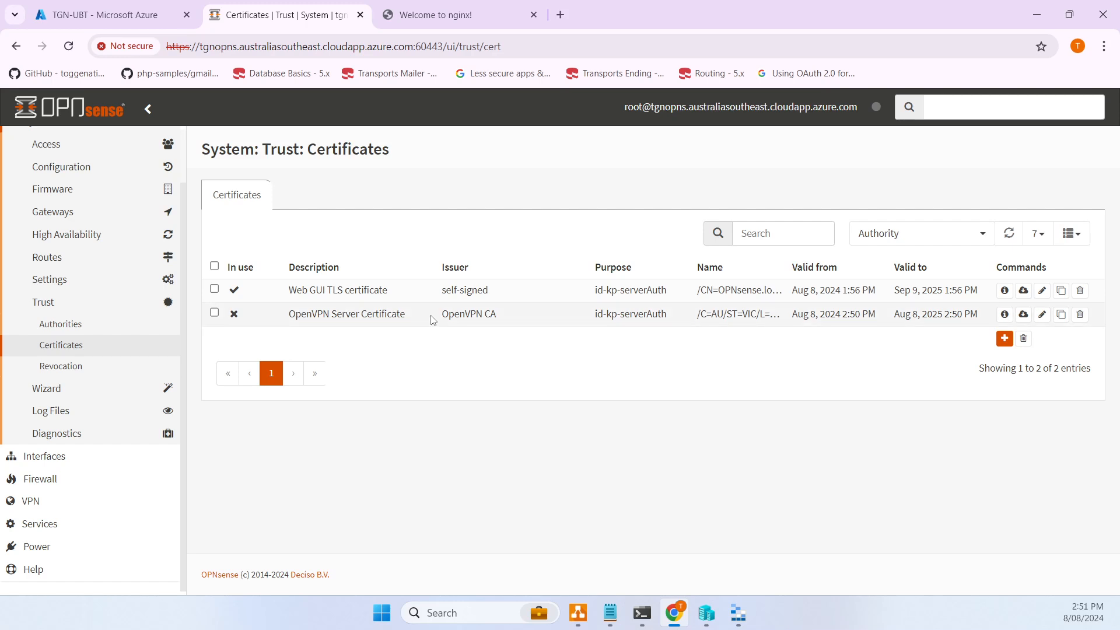
drag(440, 315, 518, 324)
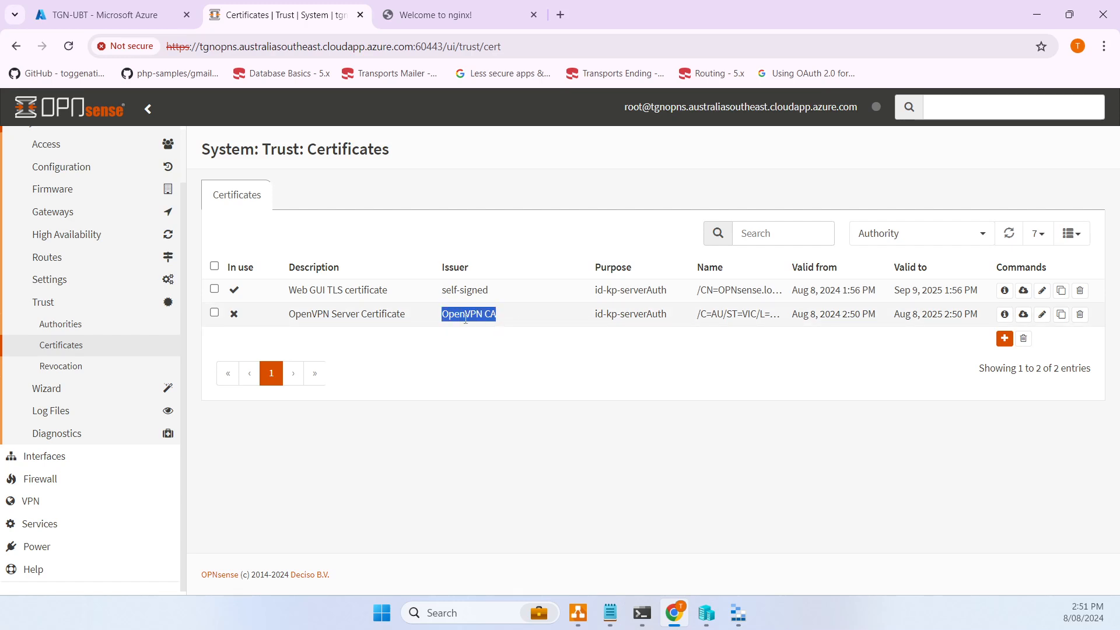
click(495, 324)
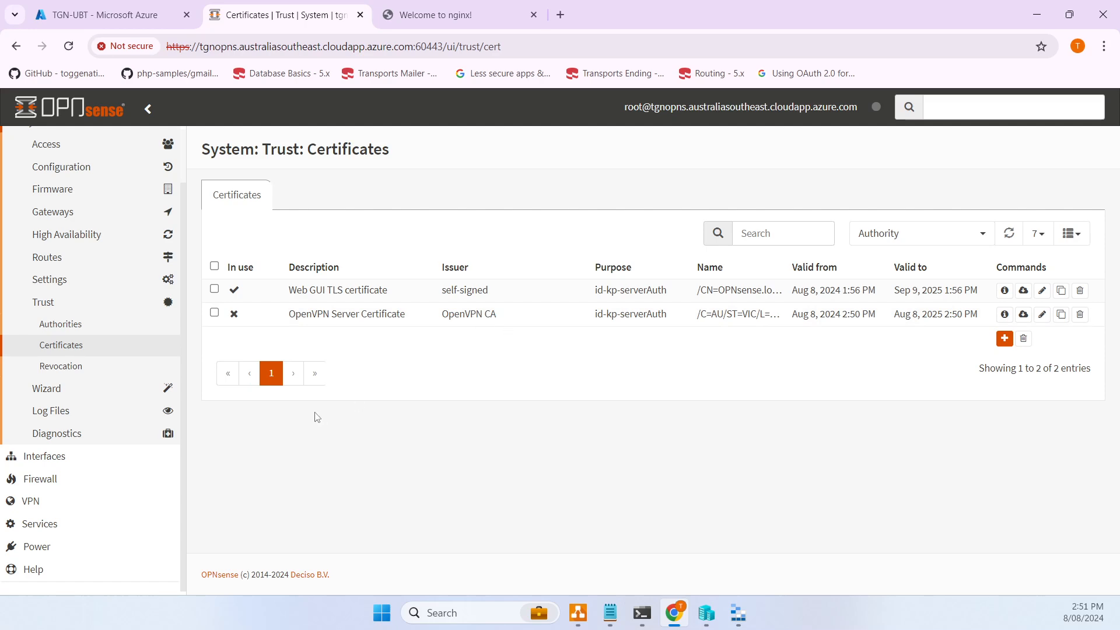
scroll(128, 383, up, 2)
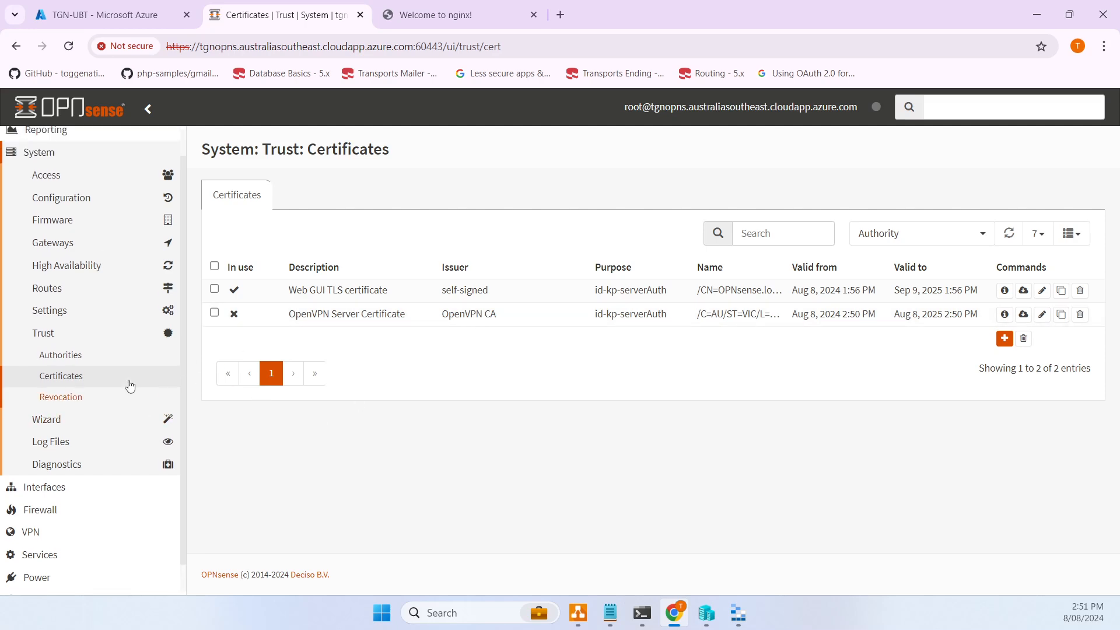
click(75, 205)
click(50, 227)
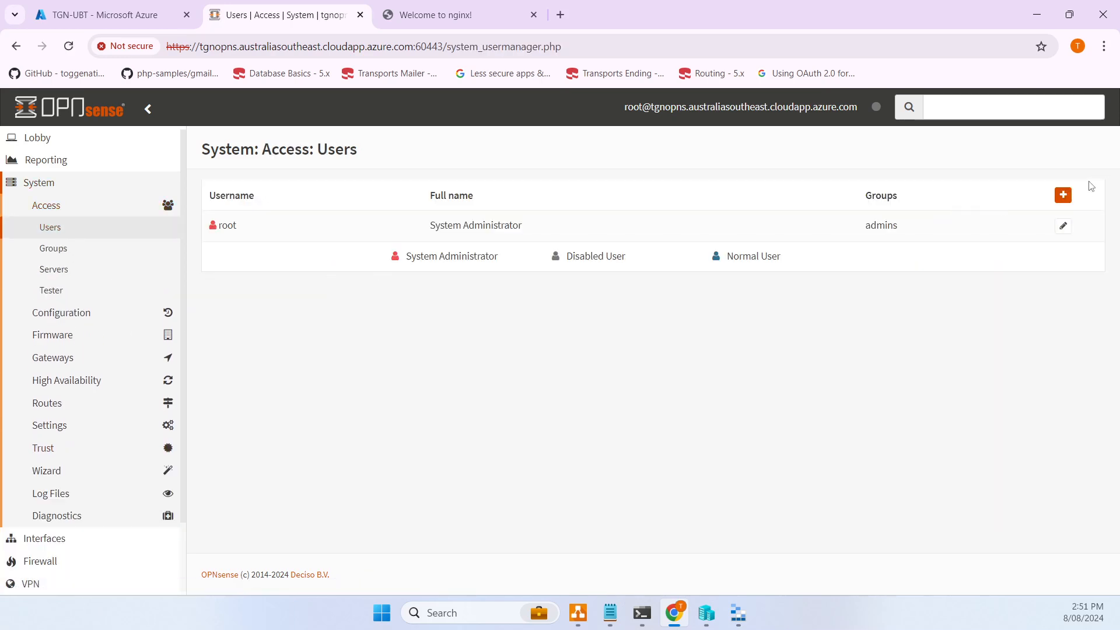
- Add a user with username, password, confirmation and full name, request a user certificate, and save
click(1063, 195)
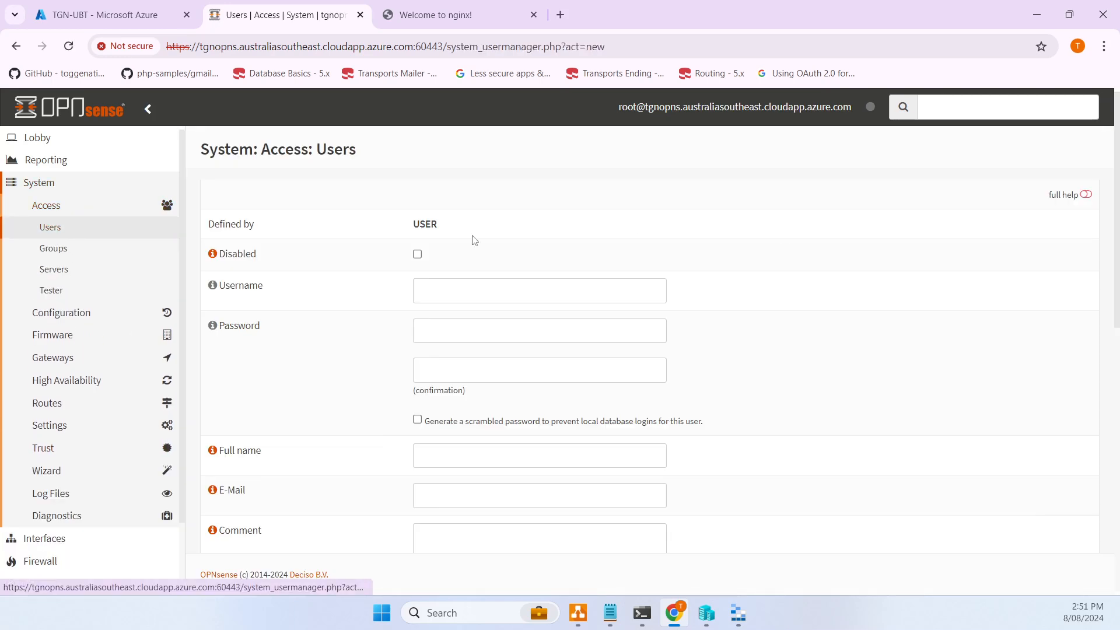
click(486, 296)
text(james)
key(Tab)
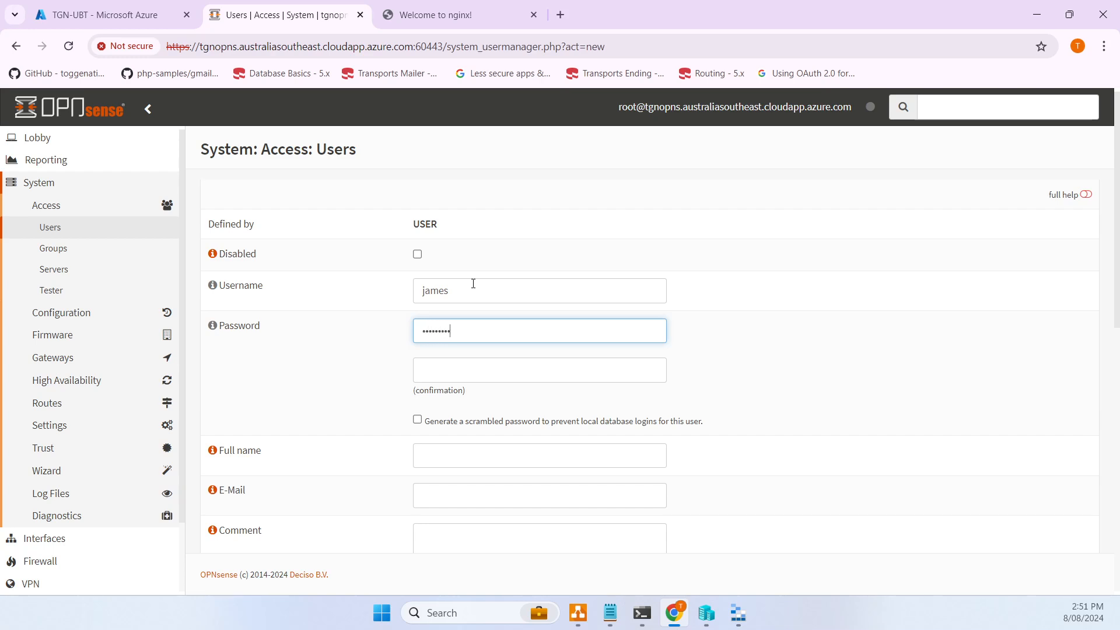
key(Tab)
text(***)
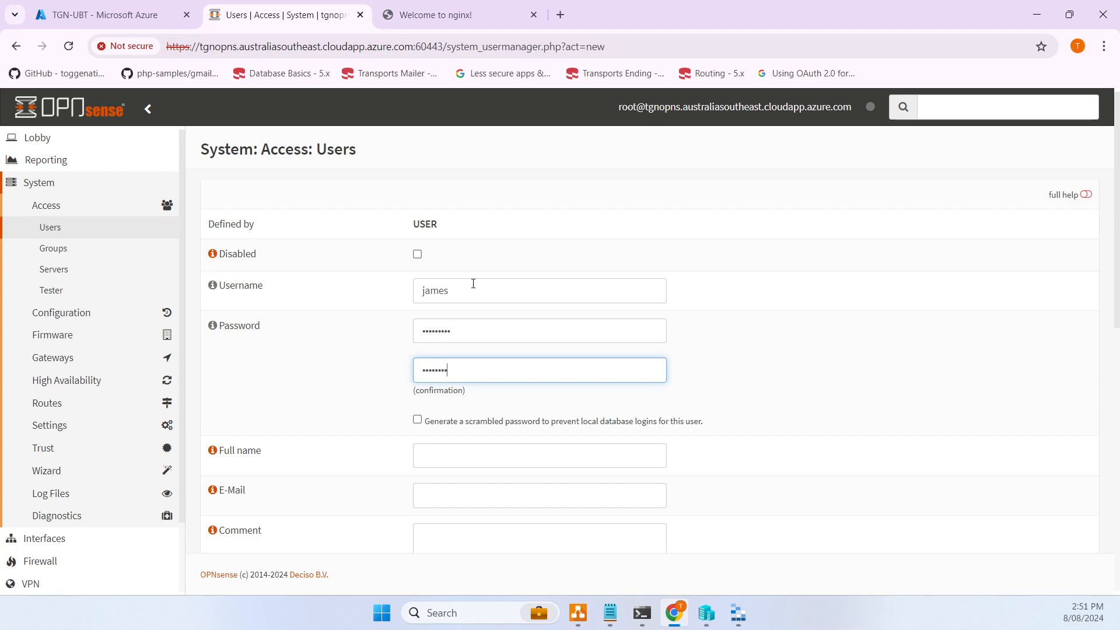
scroll(563, 225, down, 4)
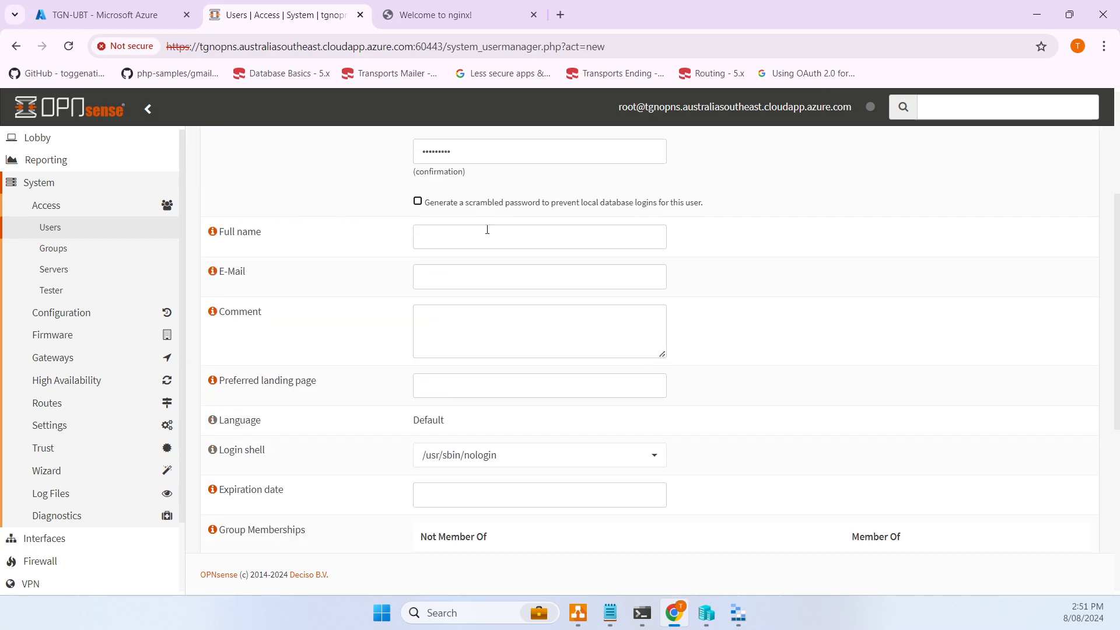
click(468, 231)
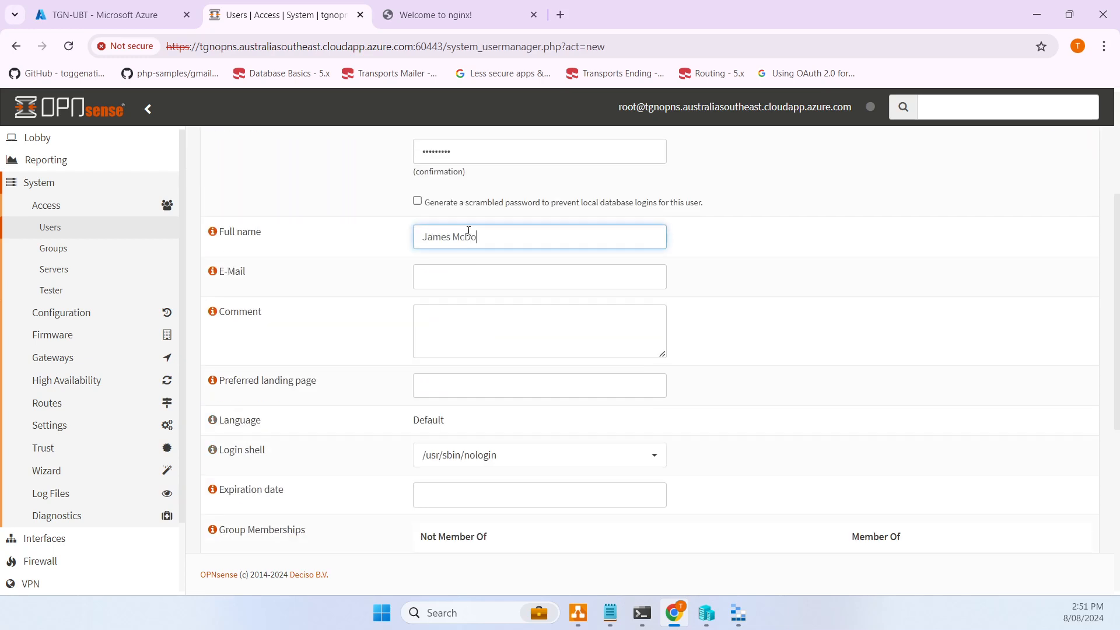
key(Tab)
scroll(550, 299, down, 4)
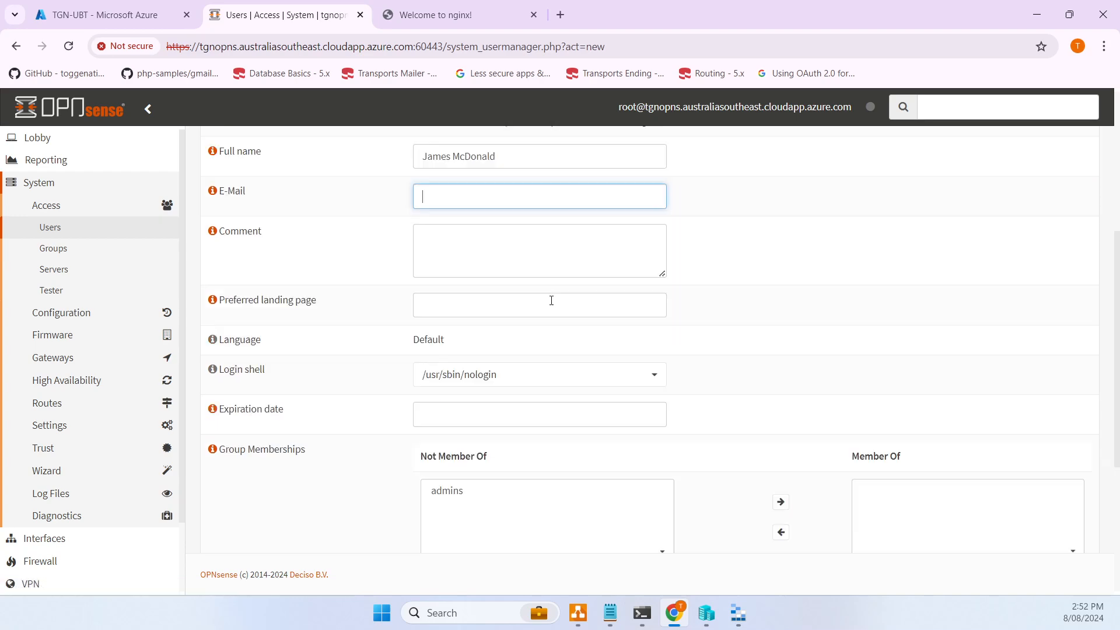
scroll(552, 305, down, 3)
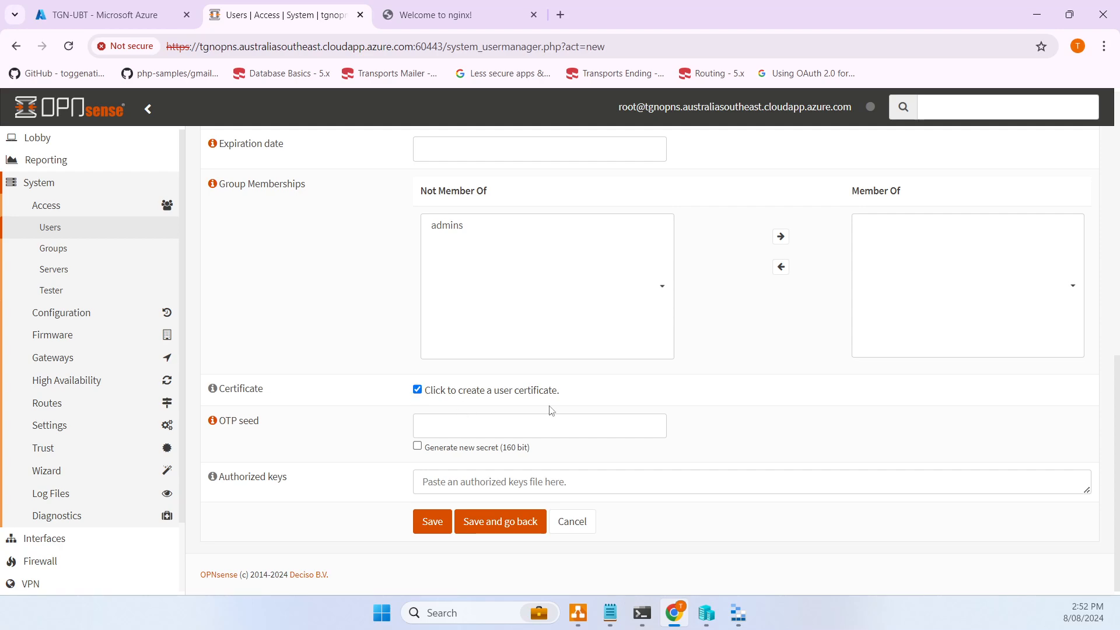
click(443, 526)
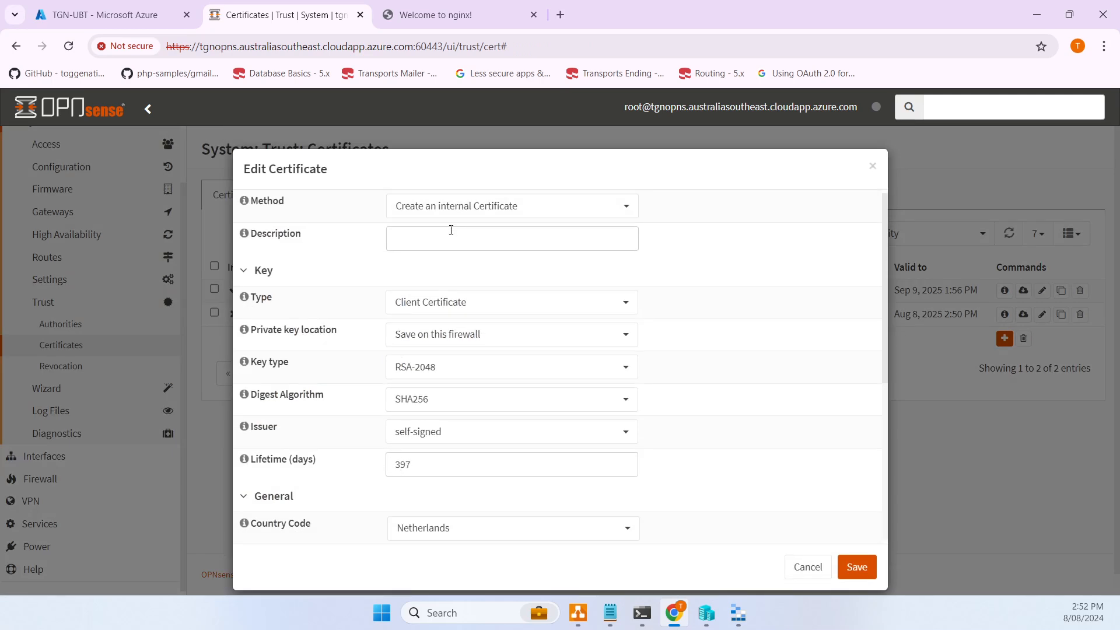
- Describe the client certificate with the user's name, using an RSA-4096 key and SHA512 digest
click(448, 232)
text(james)
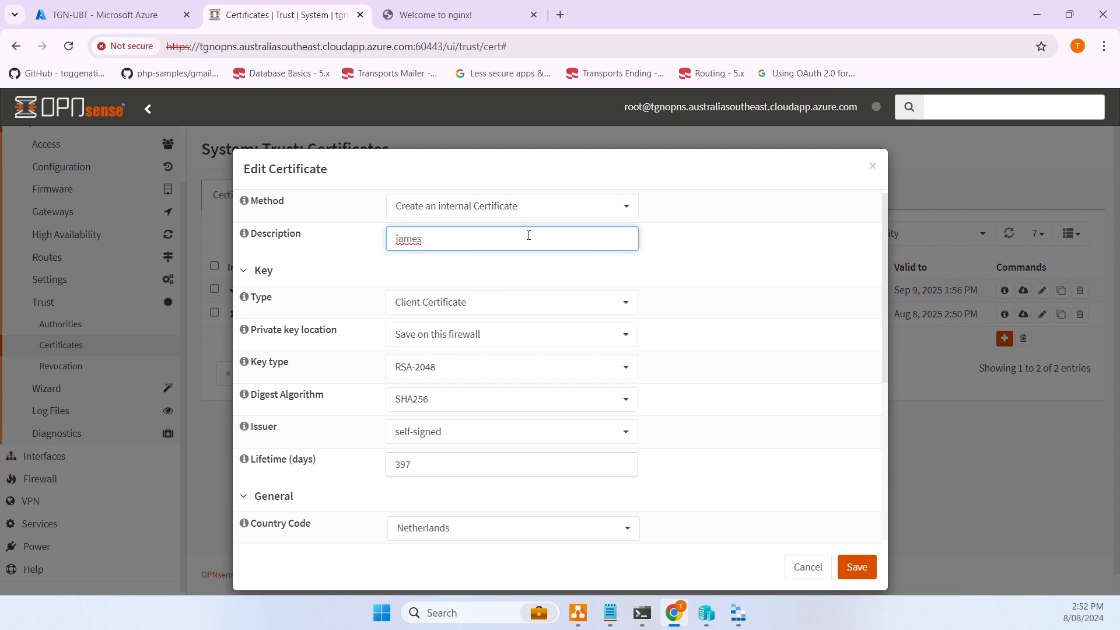
drag(527, 232, 284, 251)
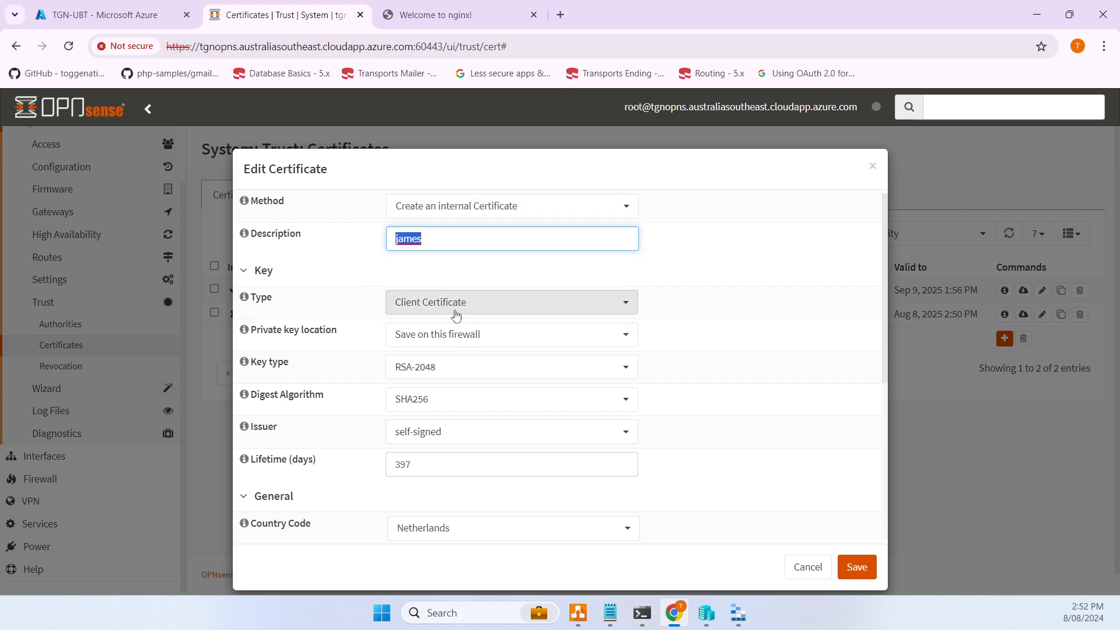
click(447, 380)
click(435, 499)
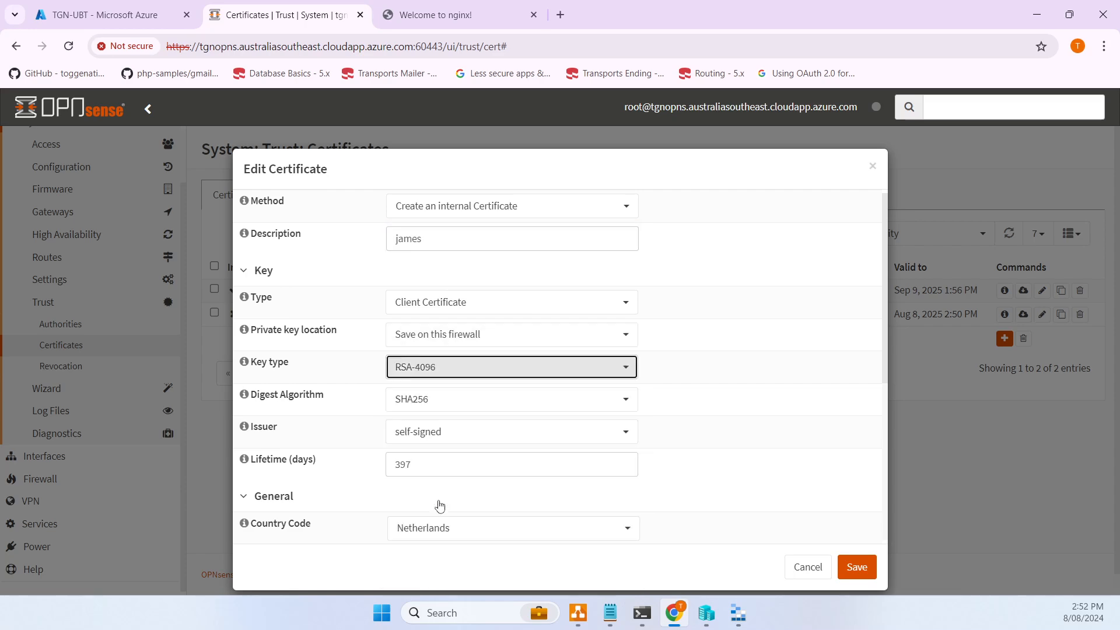
click(449, 404)
click(426, 540)
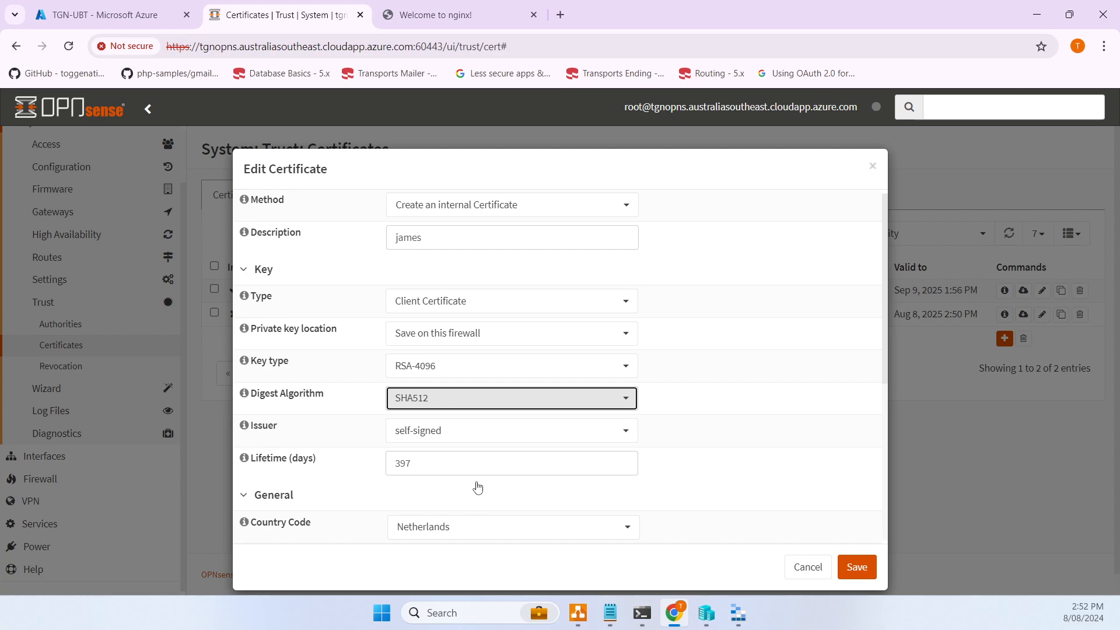
- Set issuer OpenVPN CA, lifetime 365 days and organizational unit IT, then save the certificate
scroll(455, 379, down, 1)
click(456, 368)
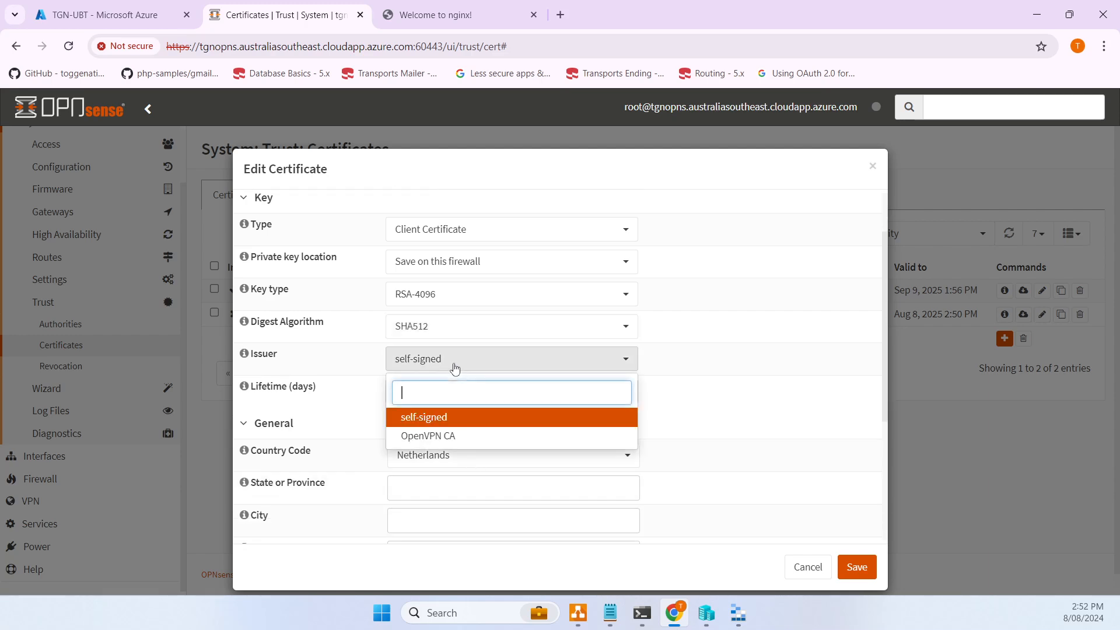
click(427, 437)
double_click(463, 392)
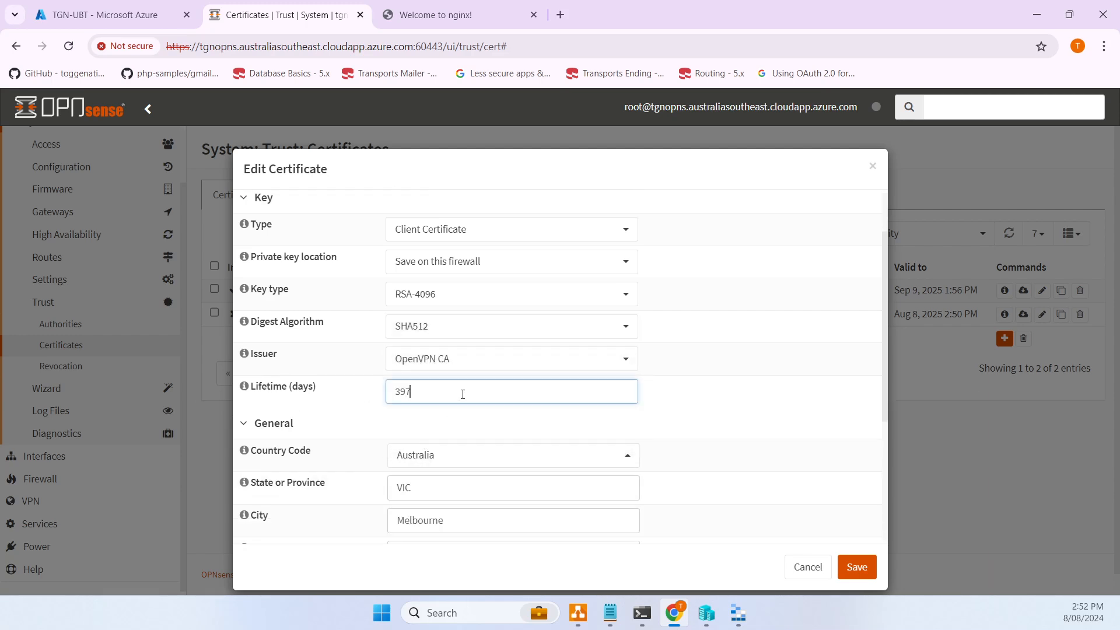
text(365)
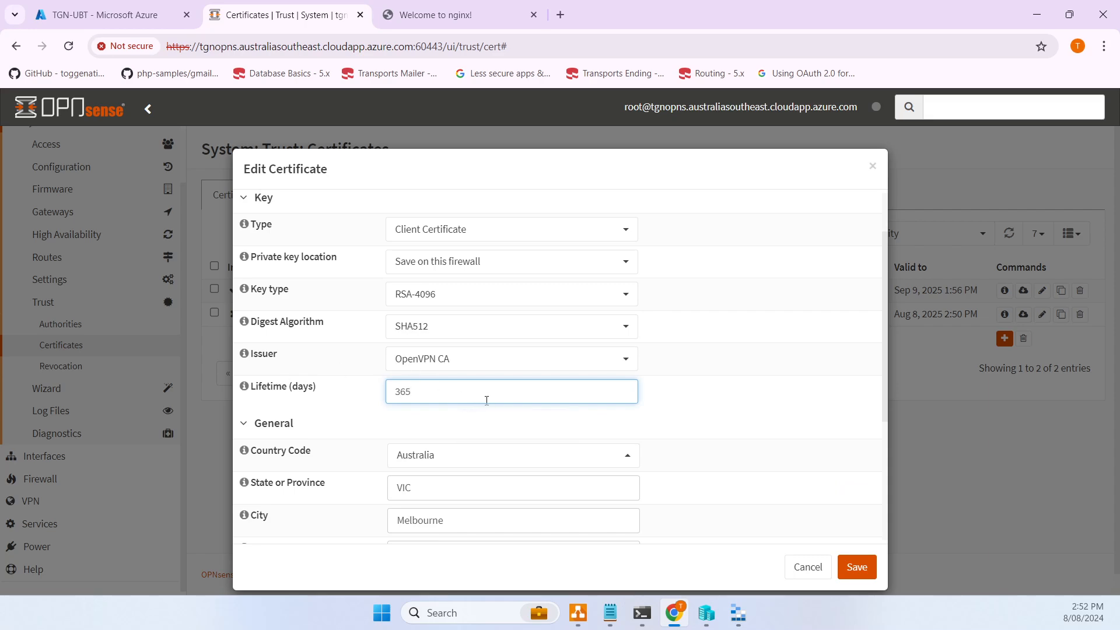
scroll(486, 400, down, 3)
scroll(499, 366, down, 1)
click(479, 360)
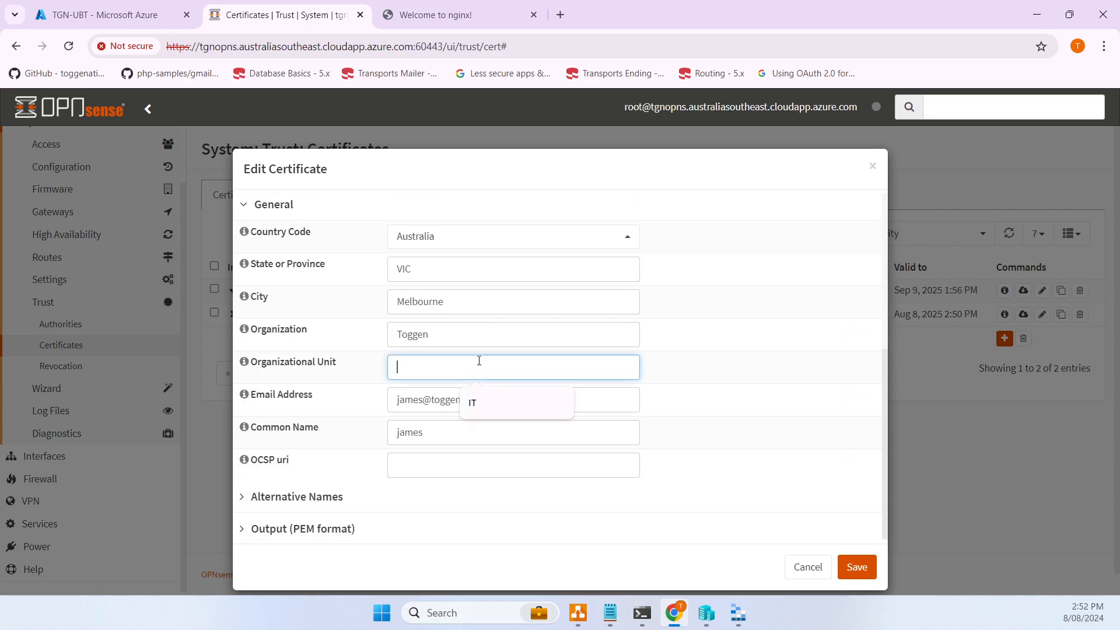
text(IT)
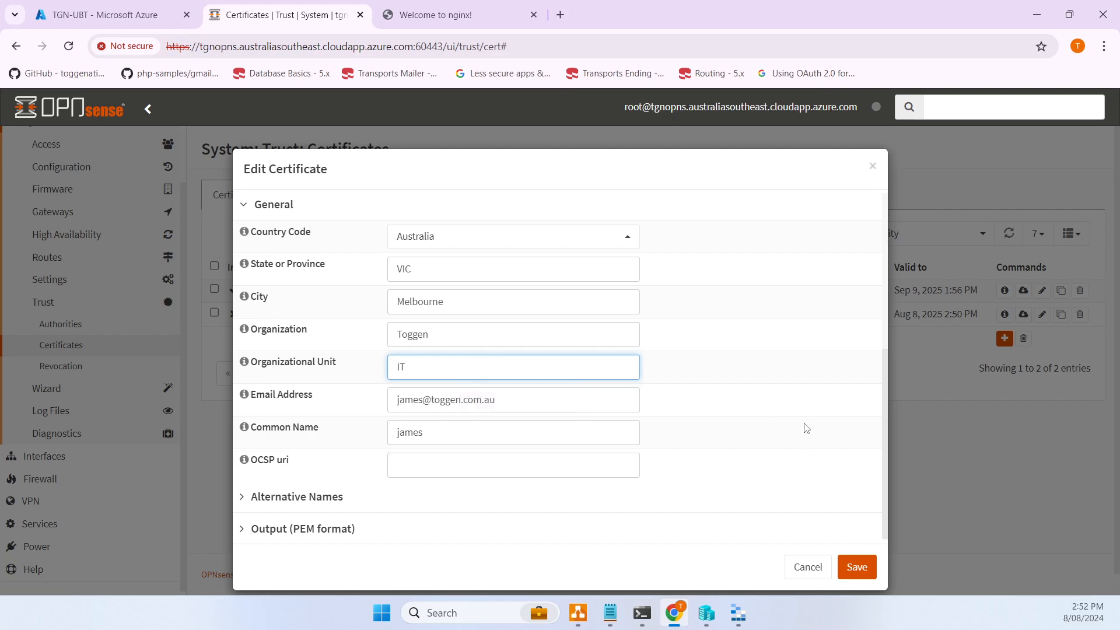
click(845, 568)
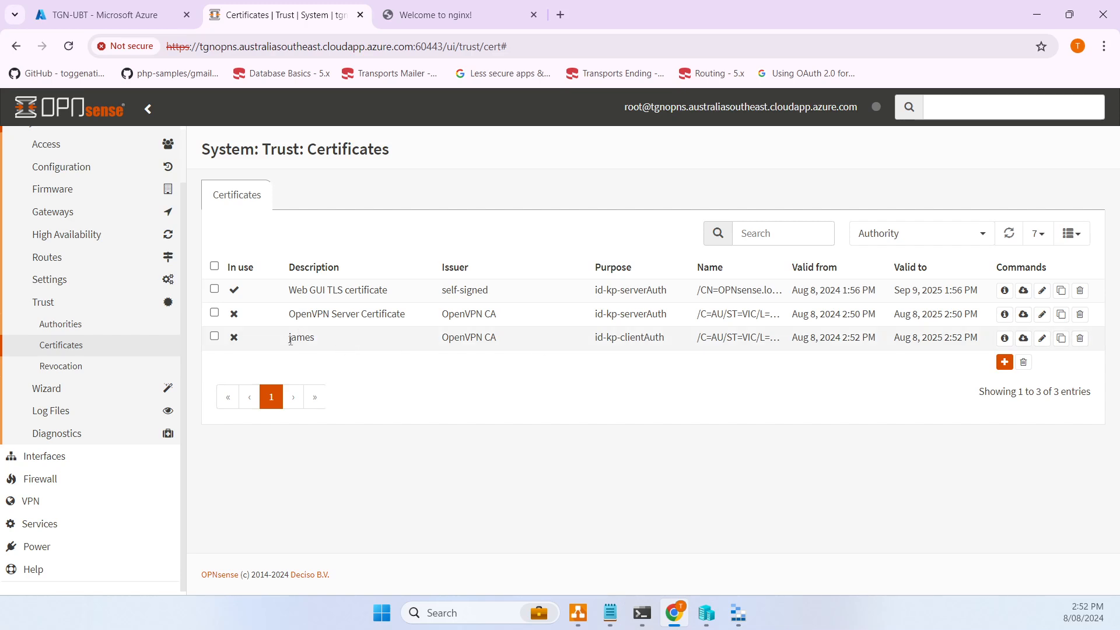
drag(440, 343, 517, 341)
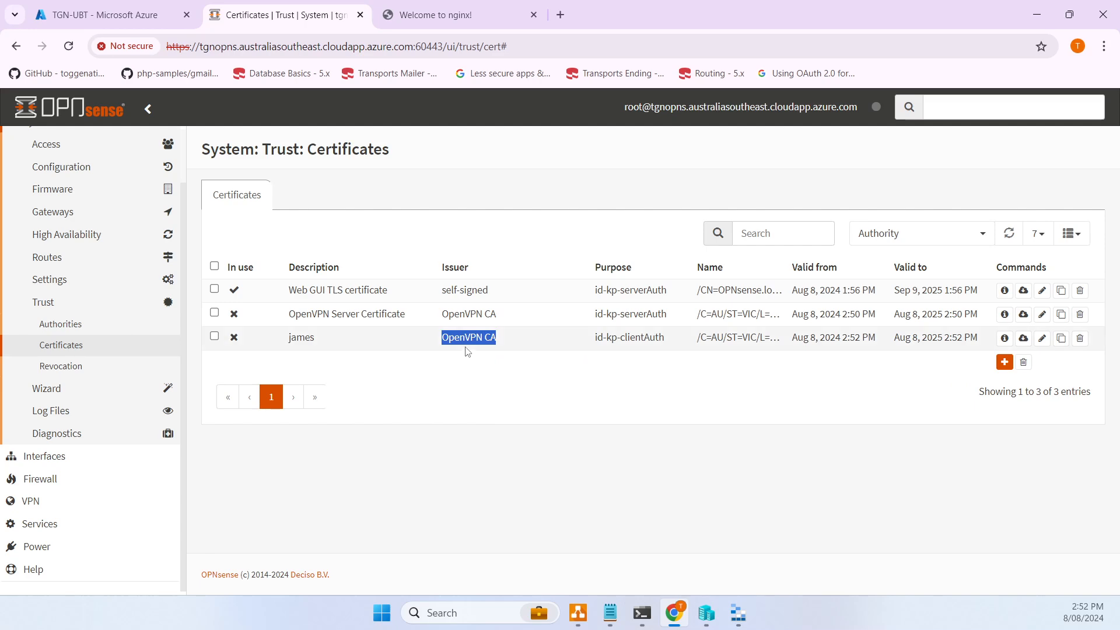
- Add a new legacy OpenVPN server with the description 'OpenVPN Sever'
click(42, 500)
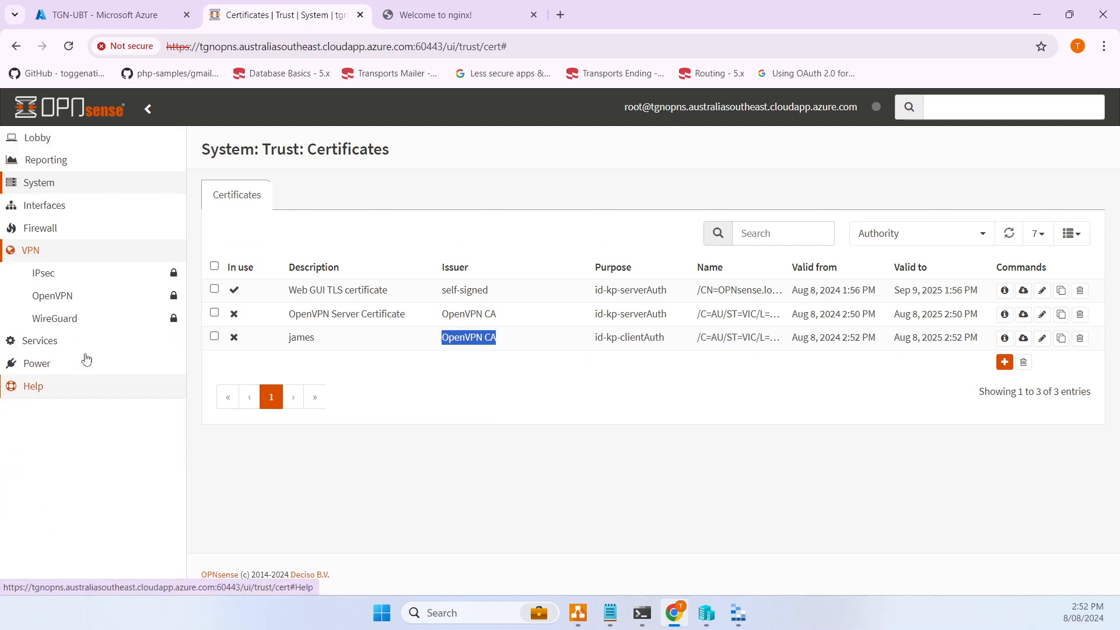
click(63, 295)
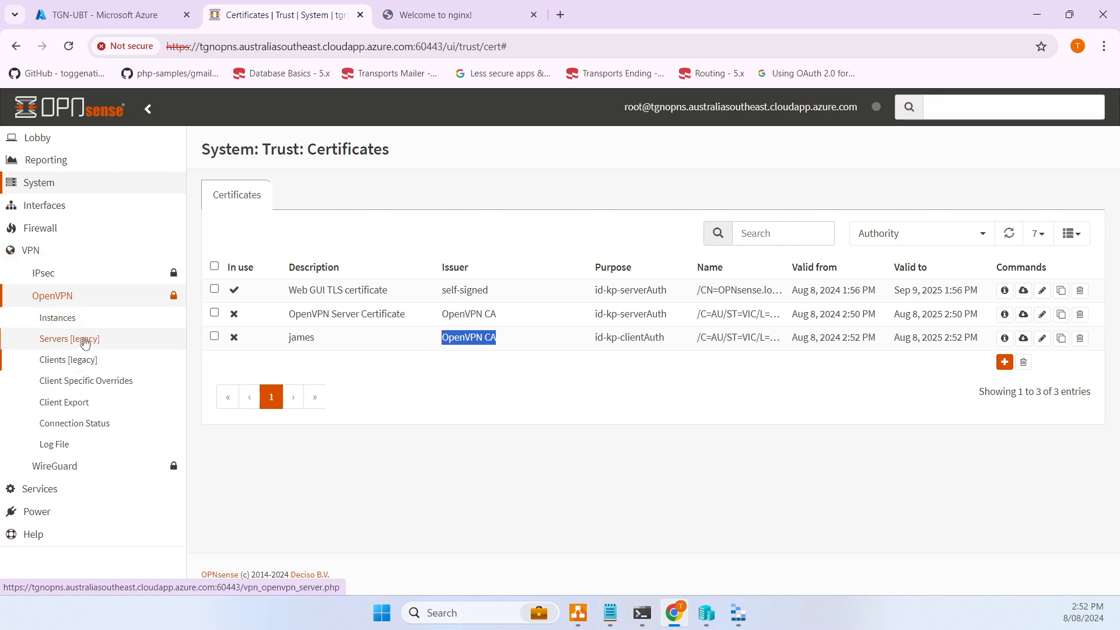
click(84, 343)
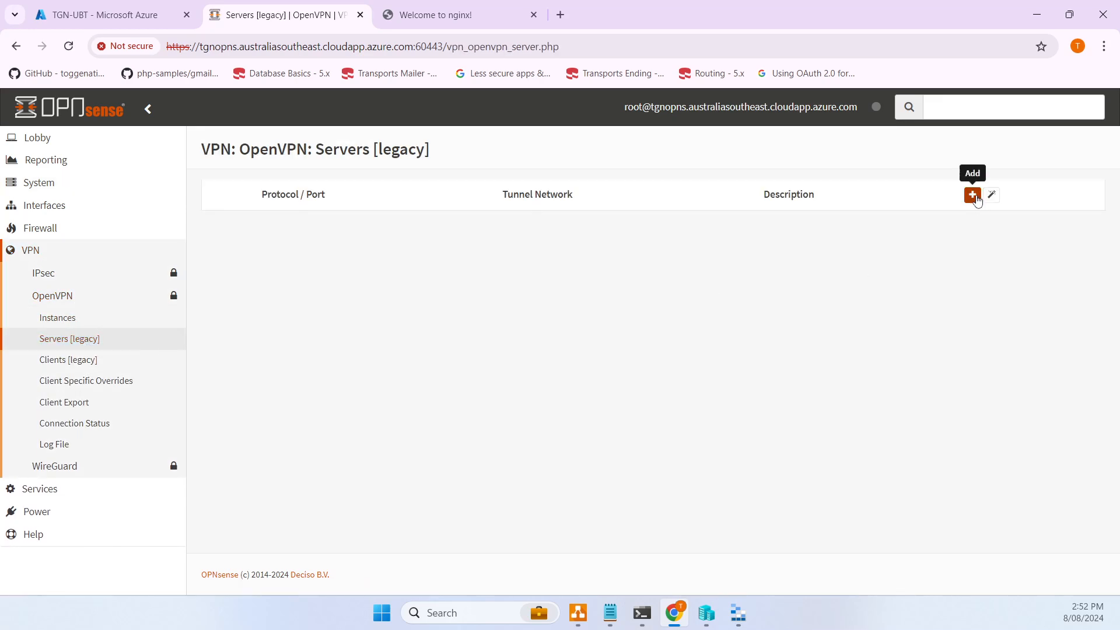
click(972, 196)
click(461, 262)
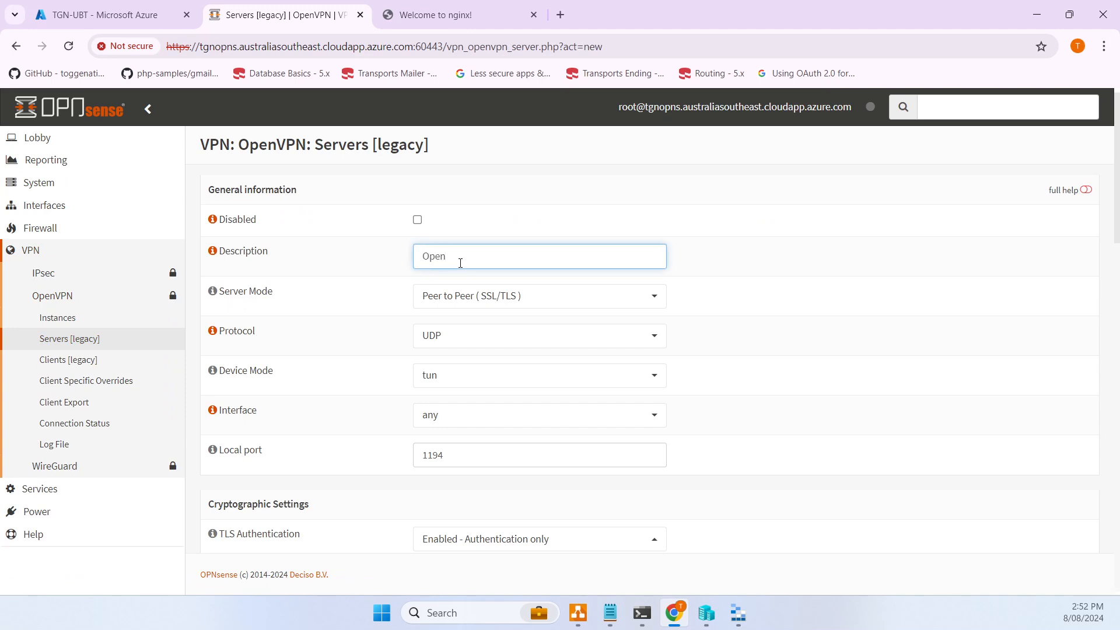
text(OpenVPN Se)
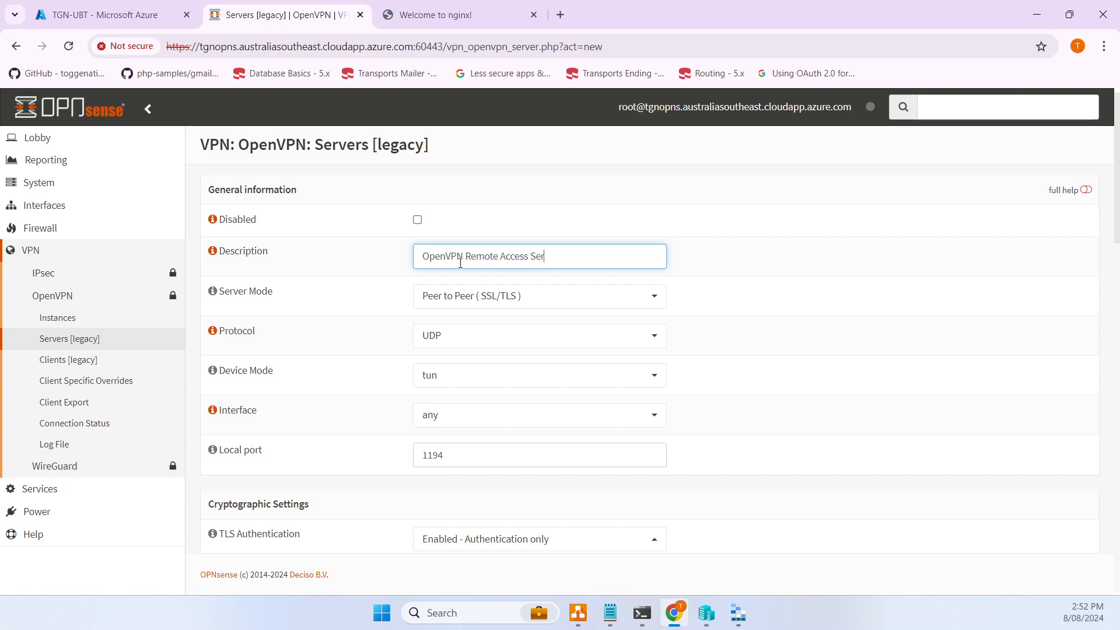
text(ver)
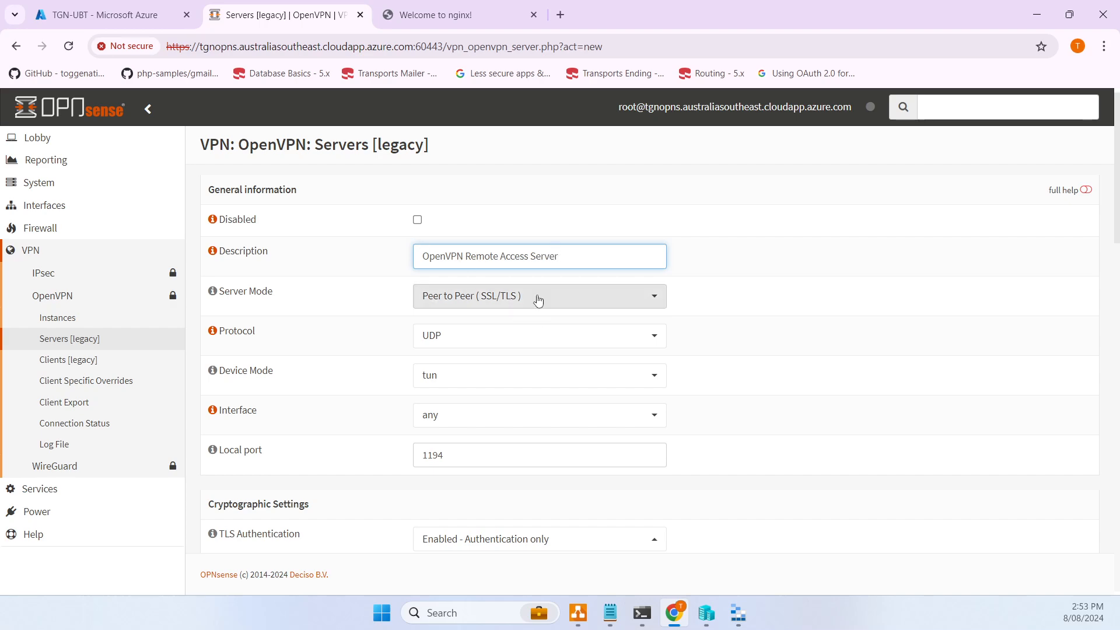
key(Tab)
- Set mode Remote Access (SSL/TLS + User Auth), Local Database backend, and interface WAN
click(509, 293)
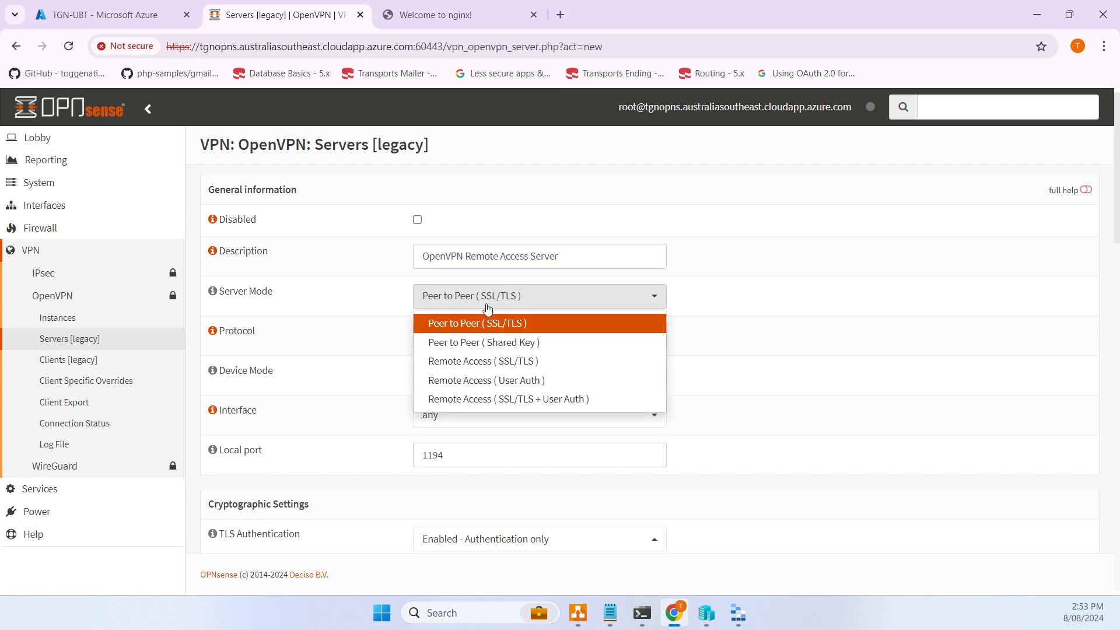
click(512, 400)
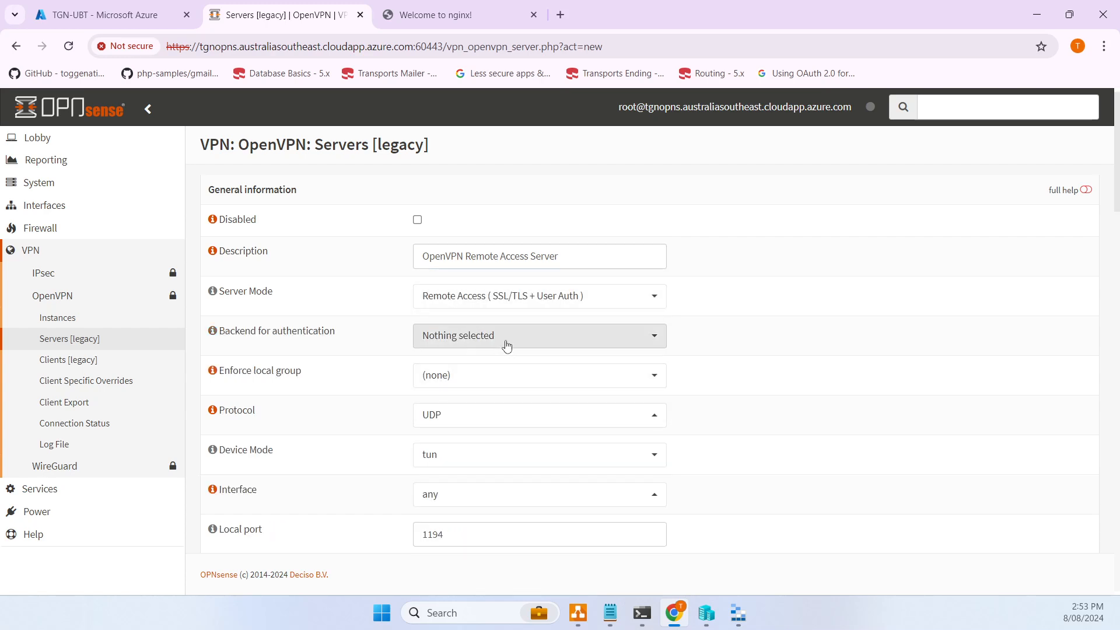
click(504, 345)
click(474, 364)
click(331, 369)
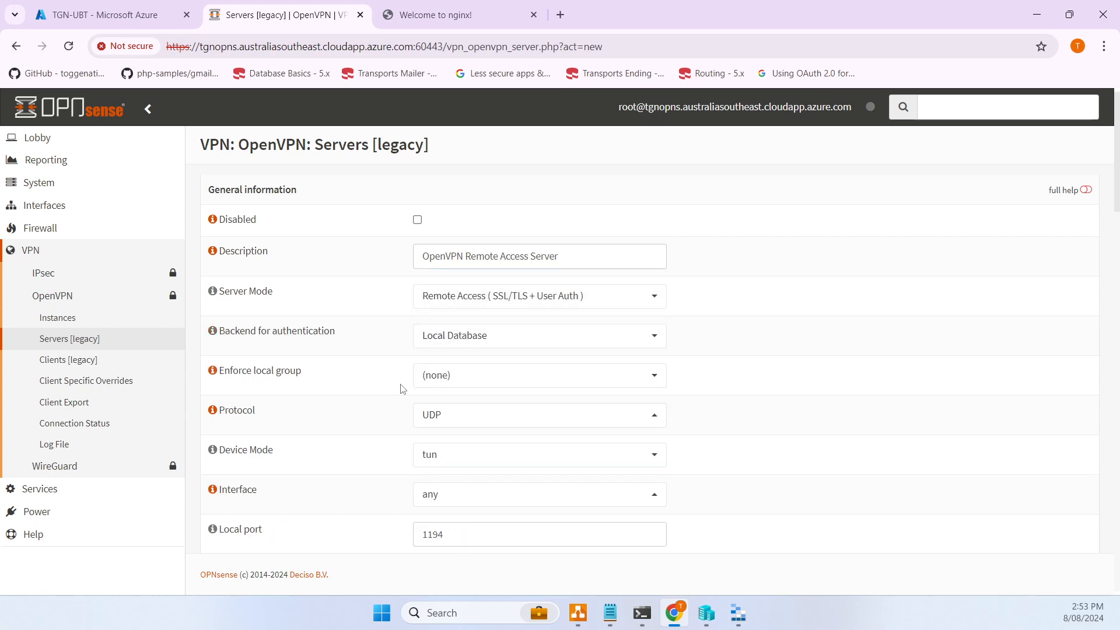
scroll(496, 327, down, 1)
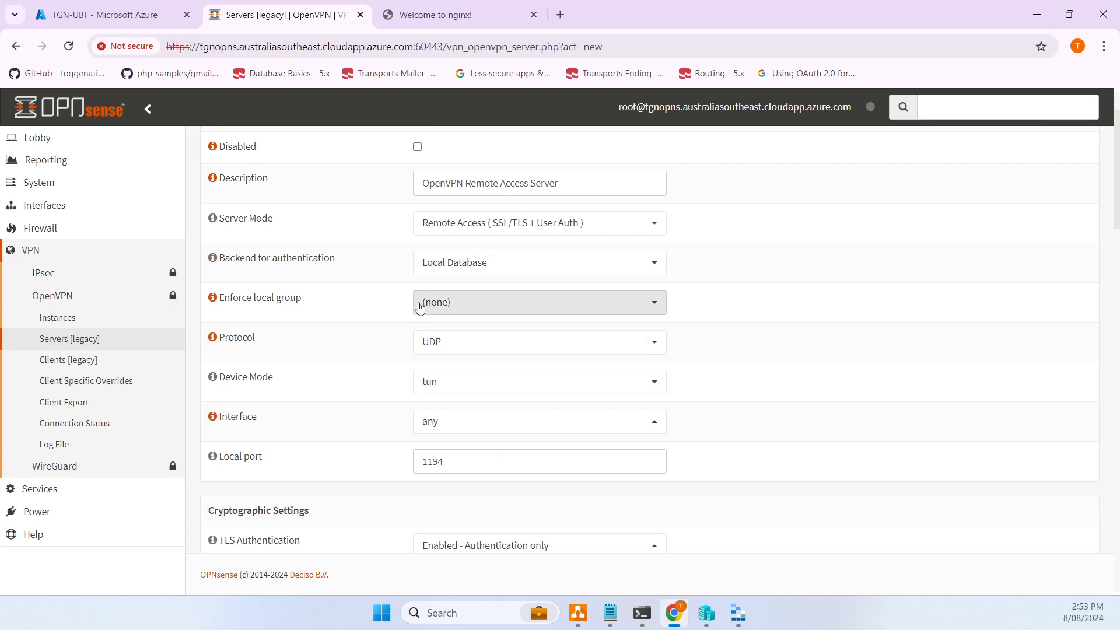
scroll(341, 363, down, 1)
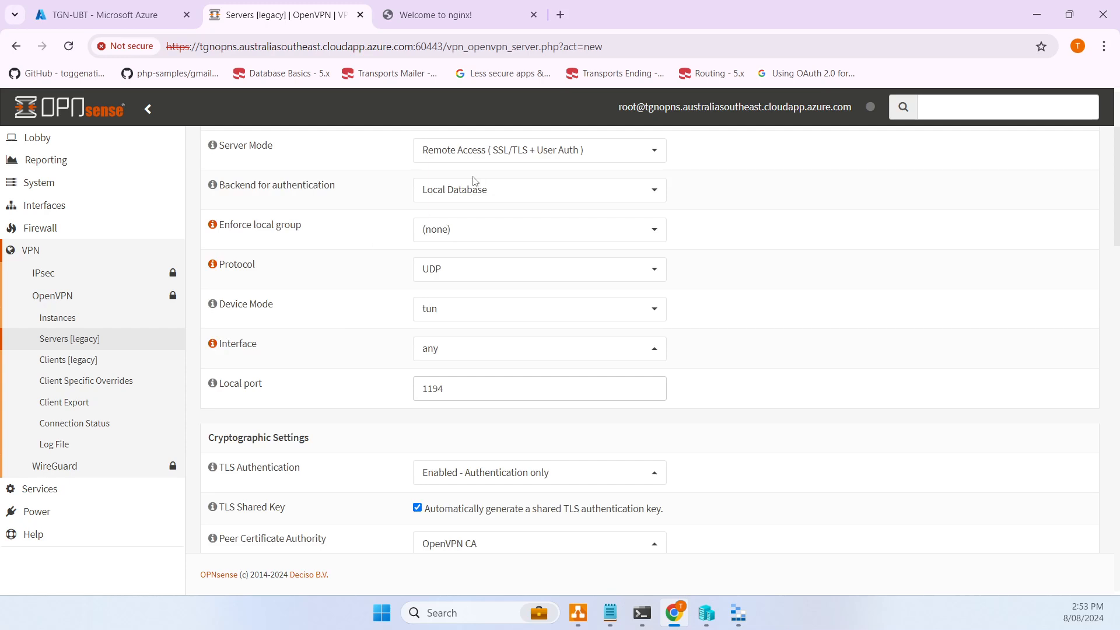
click(458, 355)
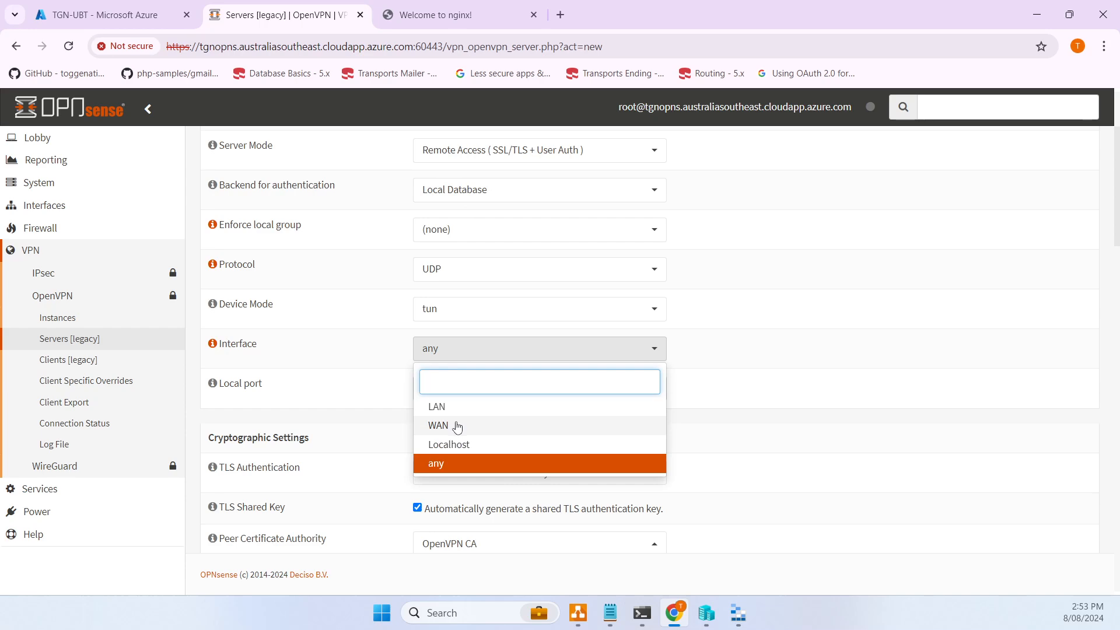
click(458, 425)
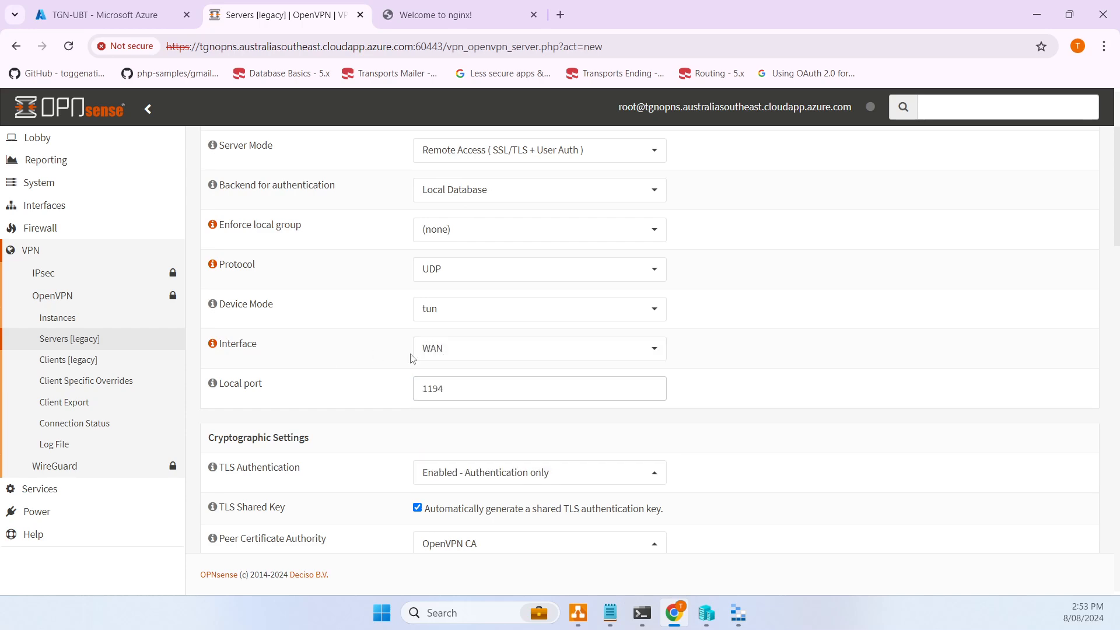
- Enable TLS authentication and encryption, with peer CA OpenVPN CA and the OpenVPN Server Certificate
scroll(394, 358, down, 2)
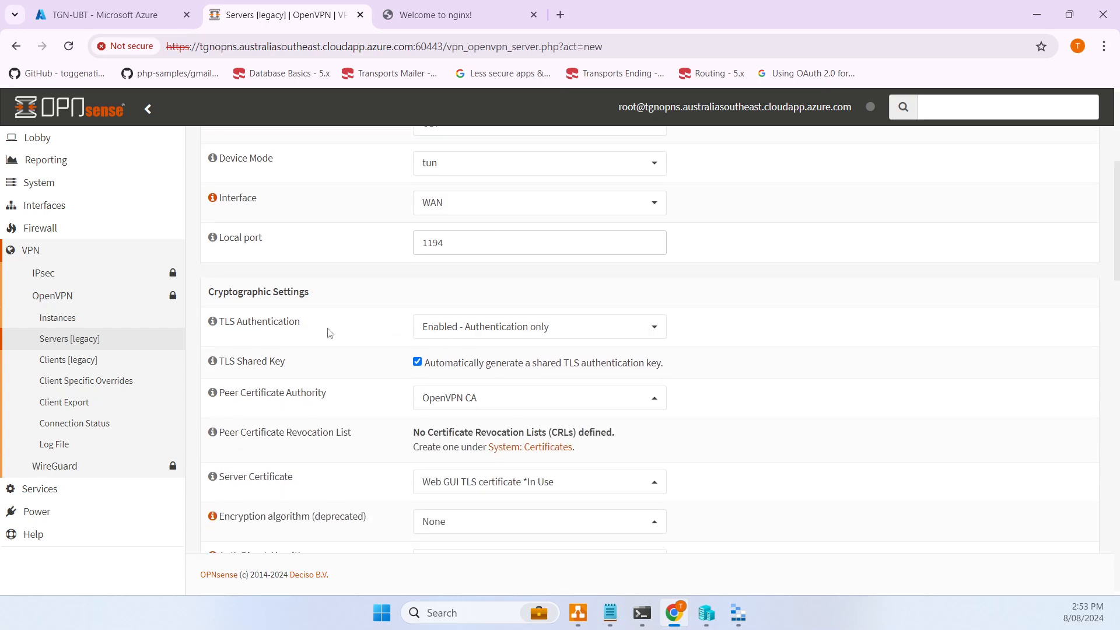
click(512, 328)
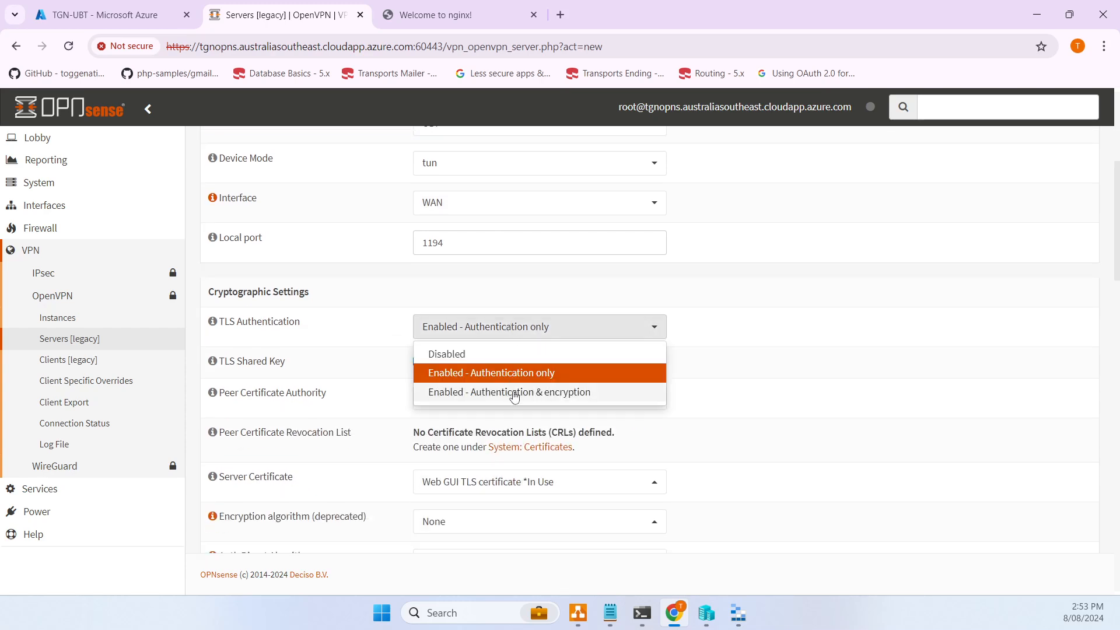
click(513, 392)
scroll(387, 339, down, 1)
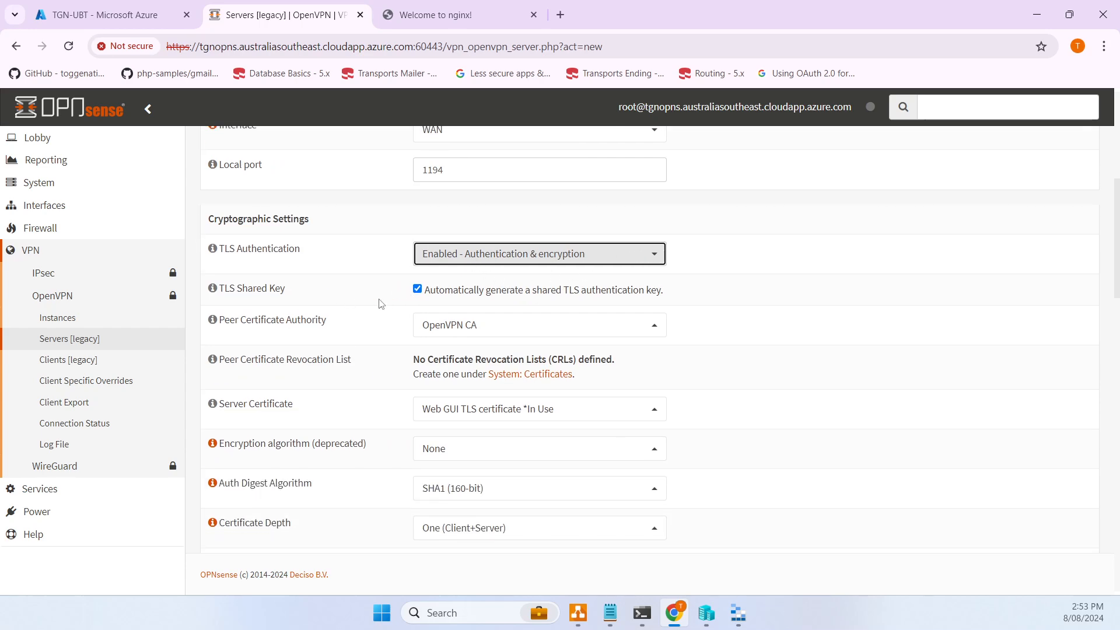
click(529, 331)
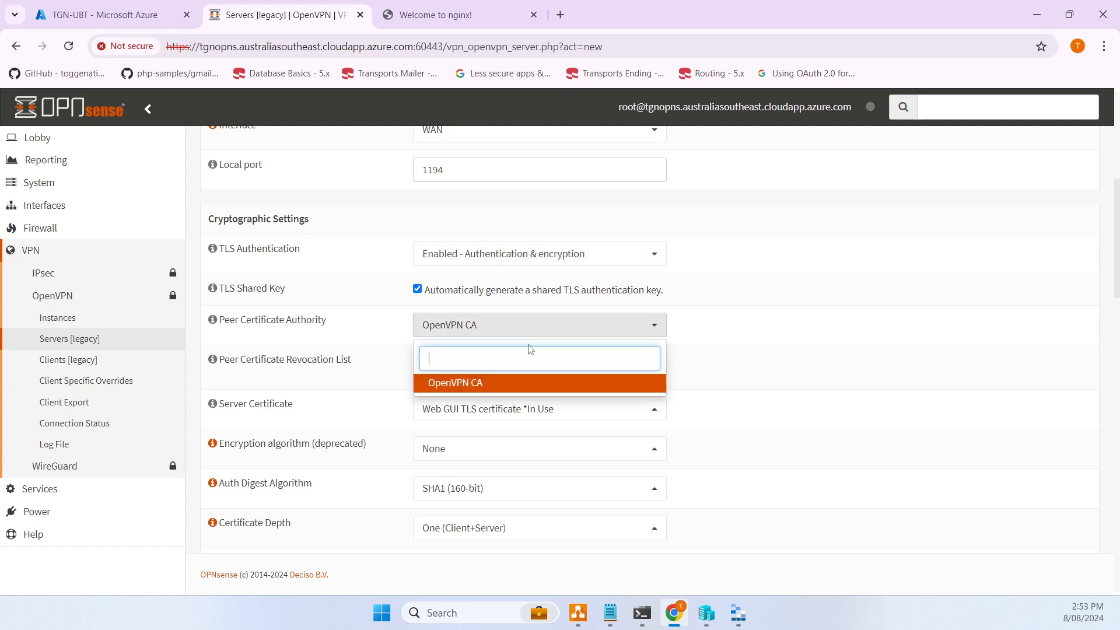
click(505, 389)
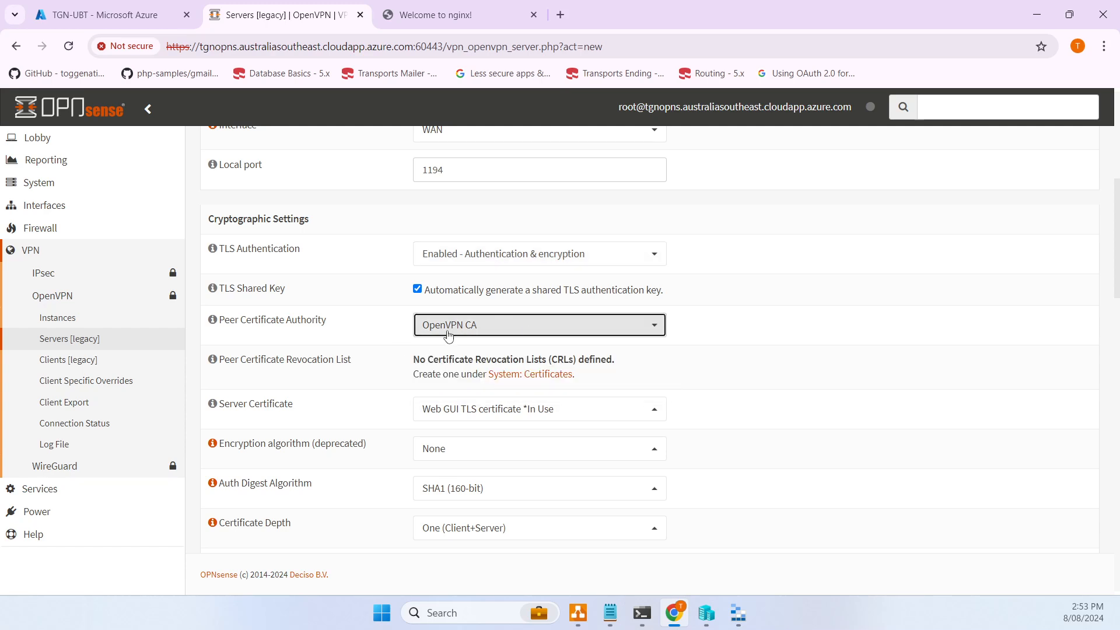
click(482, 412)
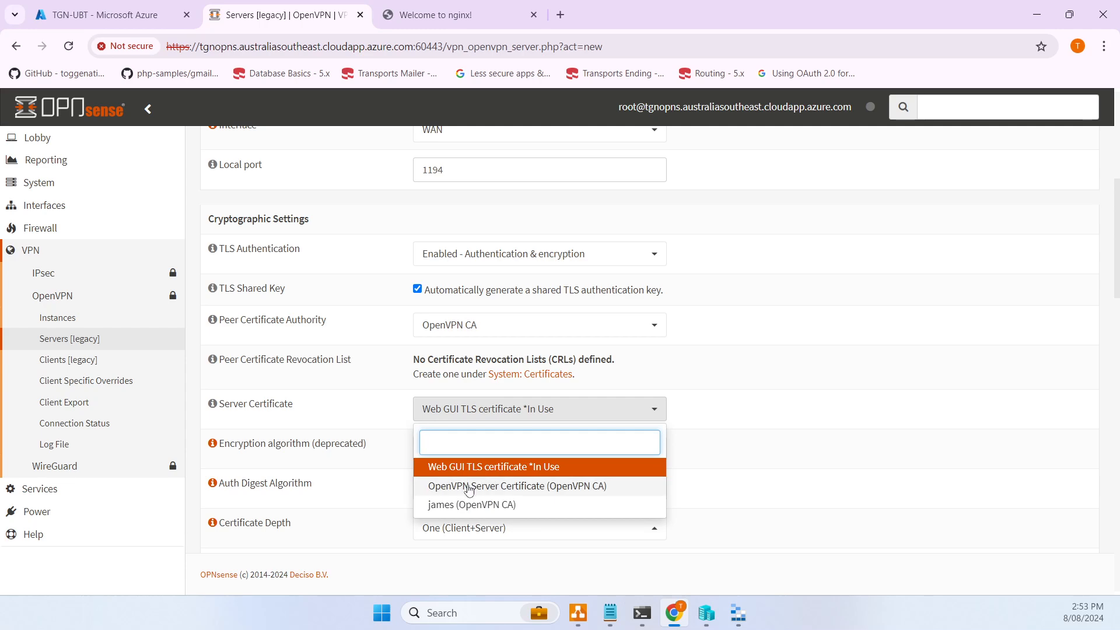
click(479, 490)
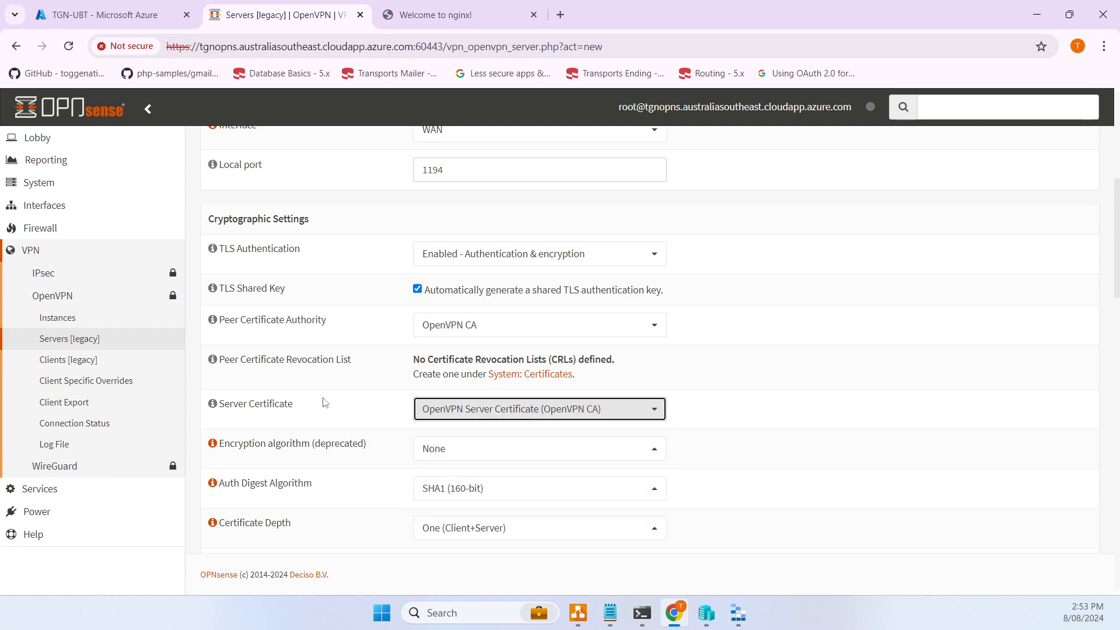
click(439, 412)
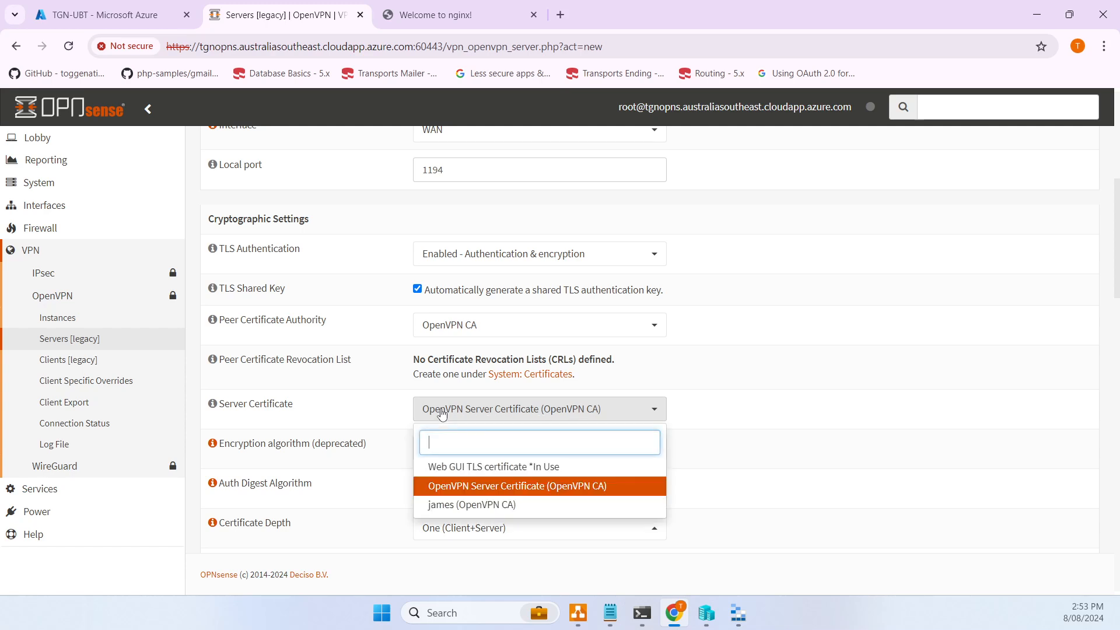
click(461, 493)
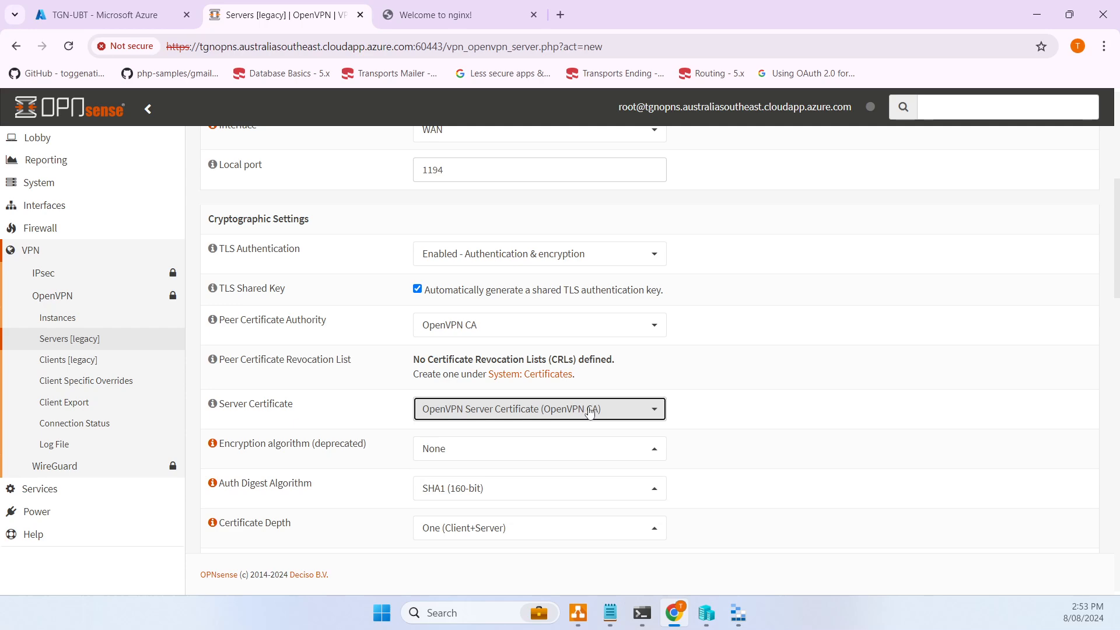
scroll(612, 415, down, 1)
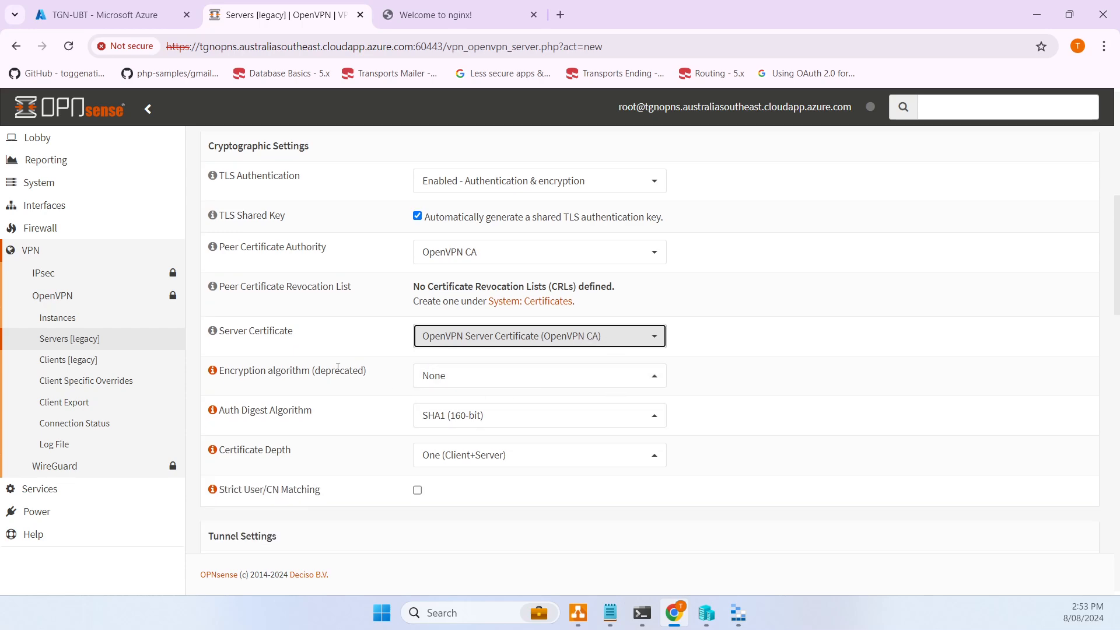
- Choose AES-256-CBC encryption and SHA512 auth digest
click(476, 380)
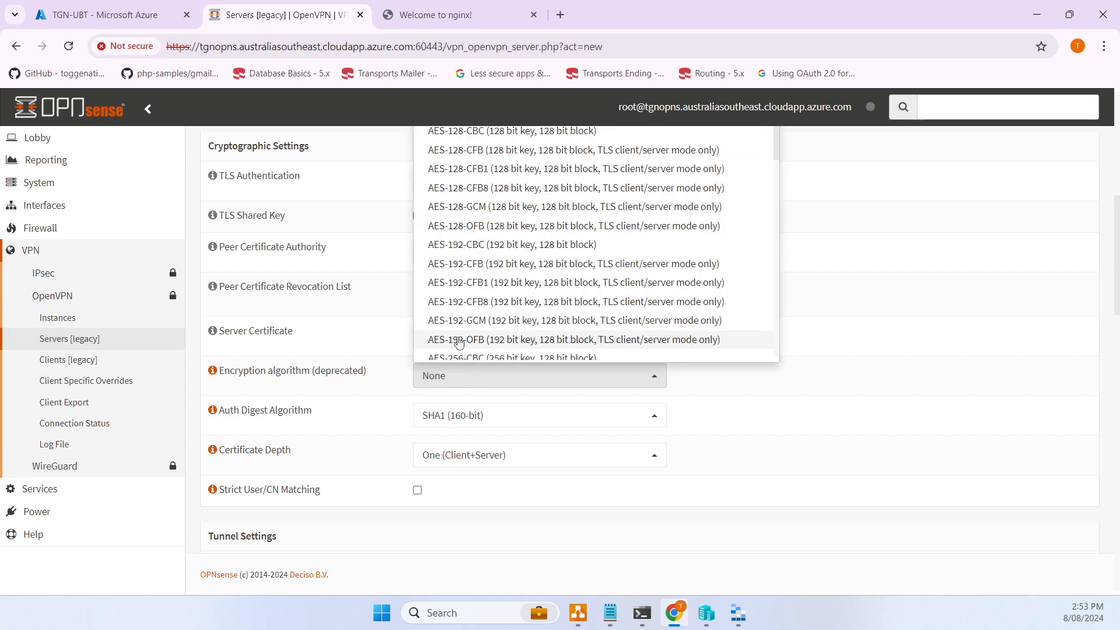
scroll(470, 280, down, 1)
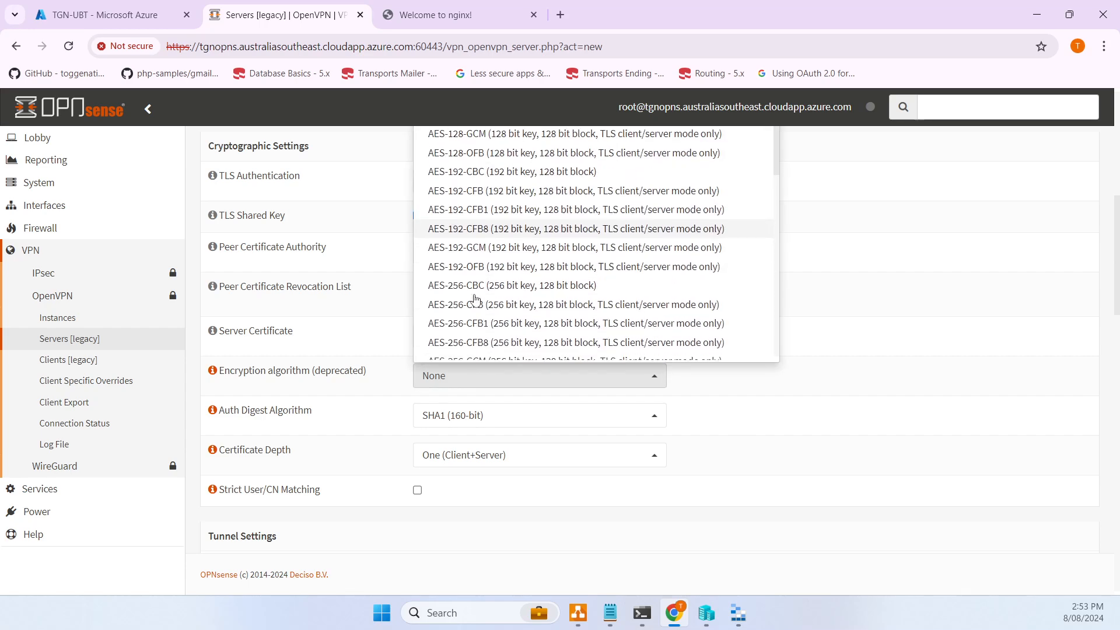
click(472, 286)
click(507, 422)
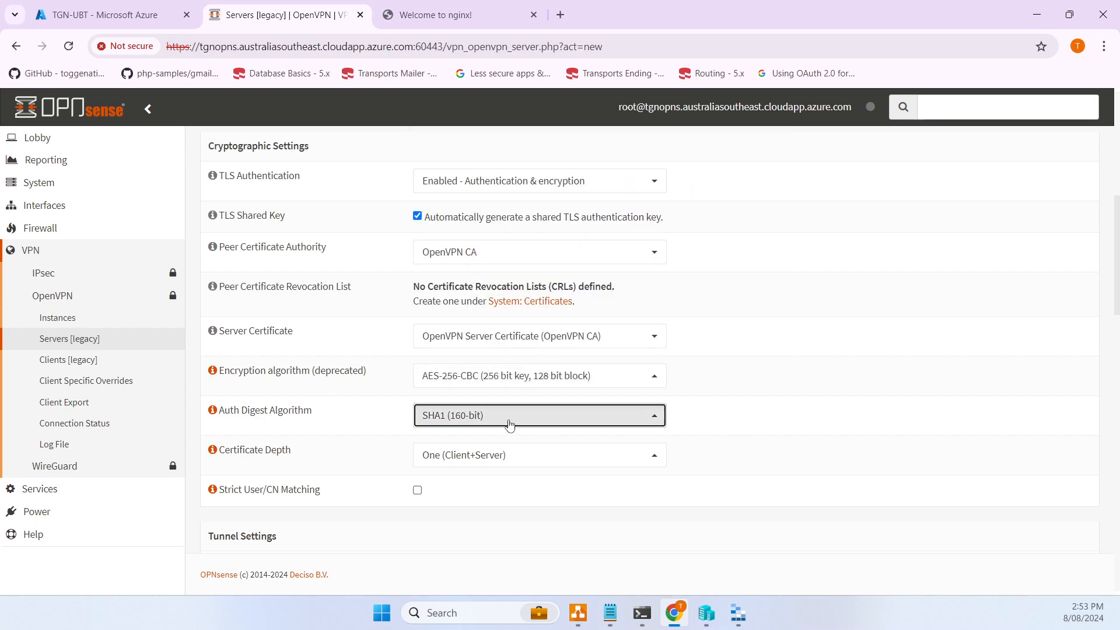
scroll(509, 376, down, 1)
scroll(510, 376, down, 3)
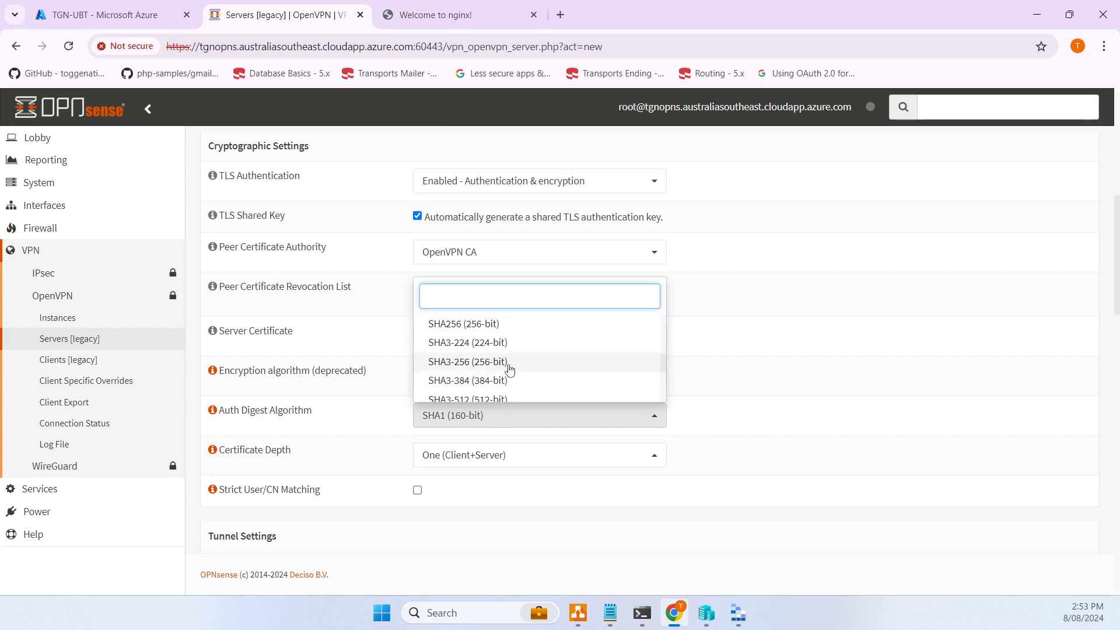
scroll(508, 368, up, 2)
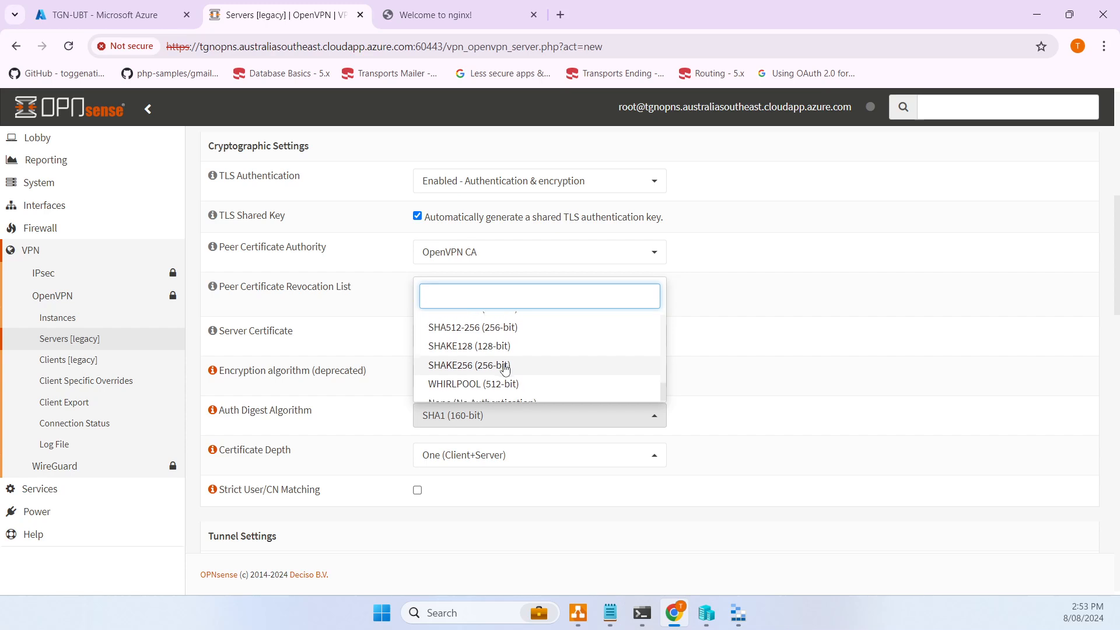
click(477, 353)
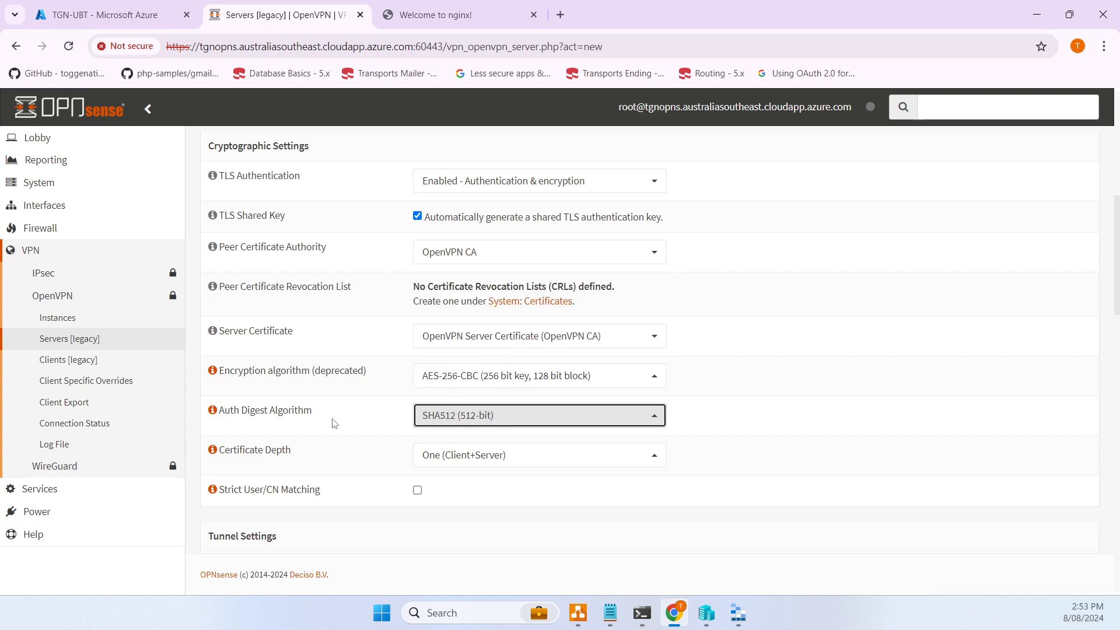
scroll(380, 425, down, 1)
scroll(380, 429, down, 1)
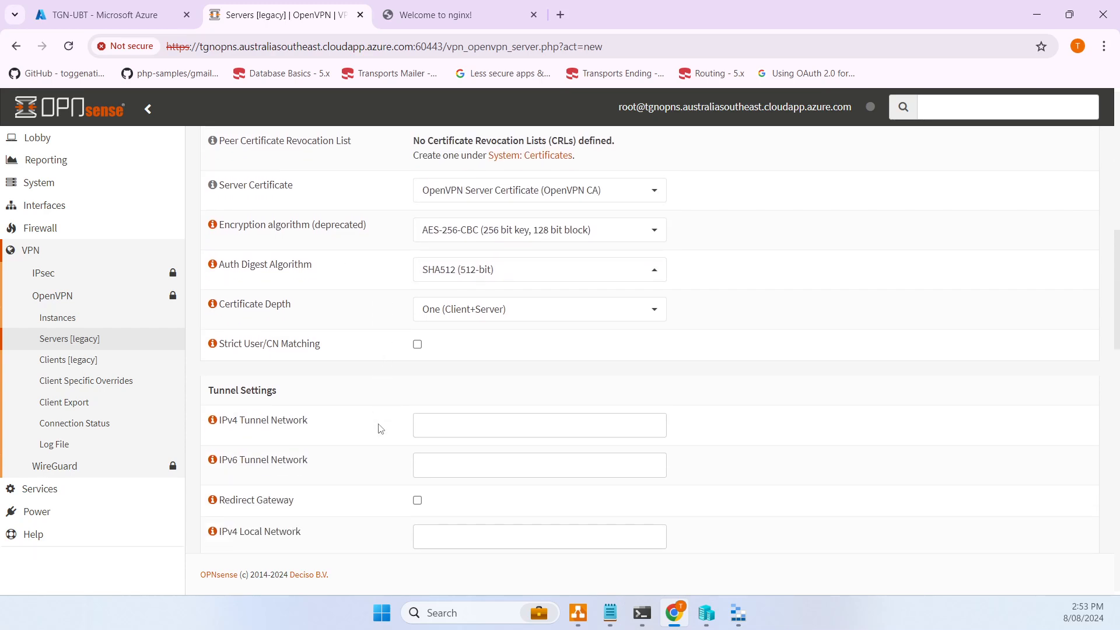
scroll(380, 430, down, 1)
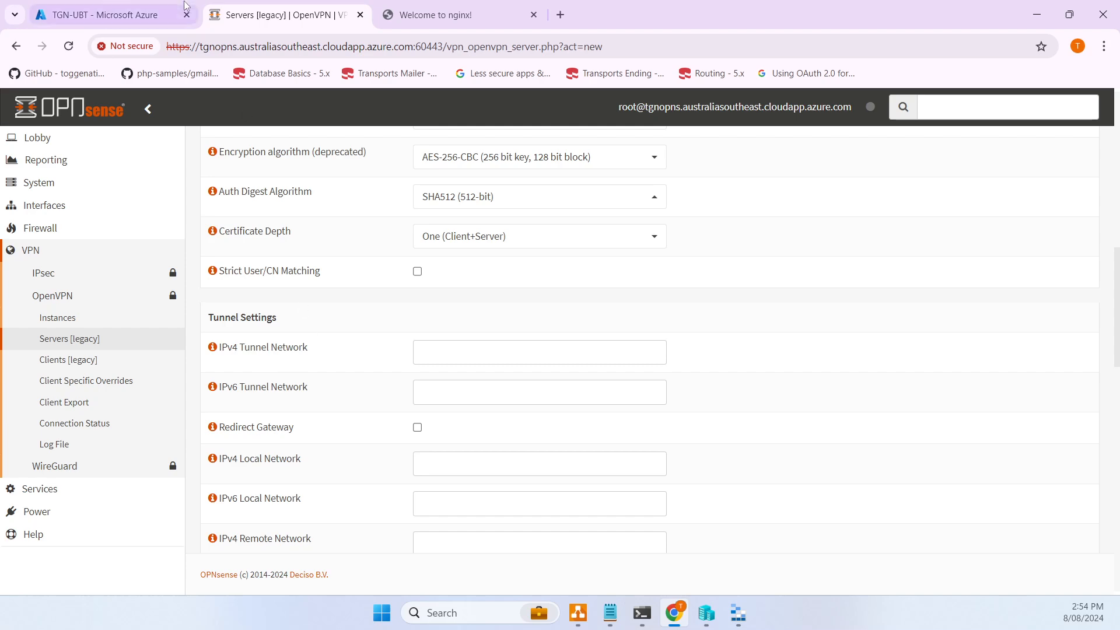
- From the Azure home page, open tgnvnet1's Address space and select its 10.45.0.0/16 range
click(146, 13)
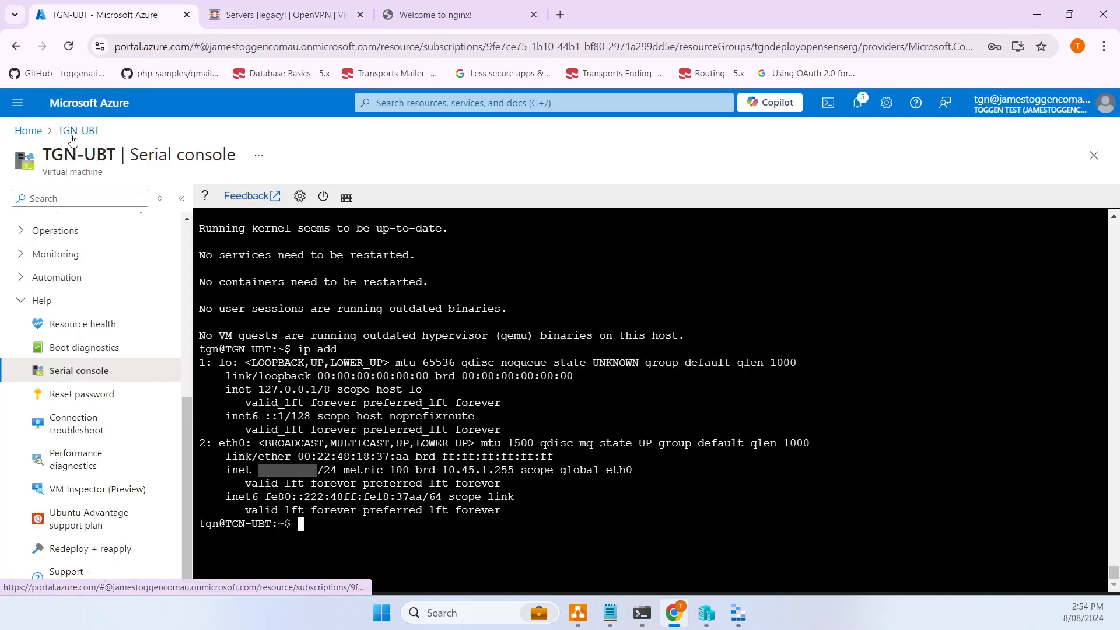
click(29, 131)
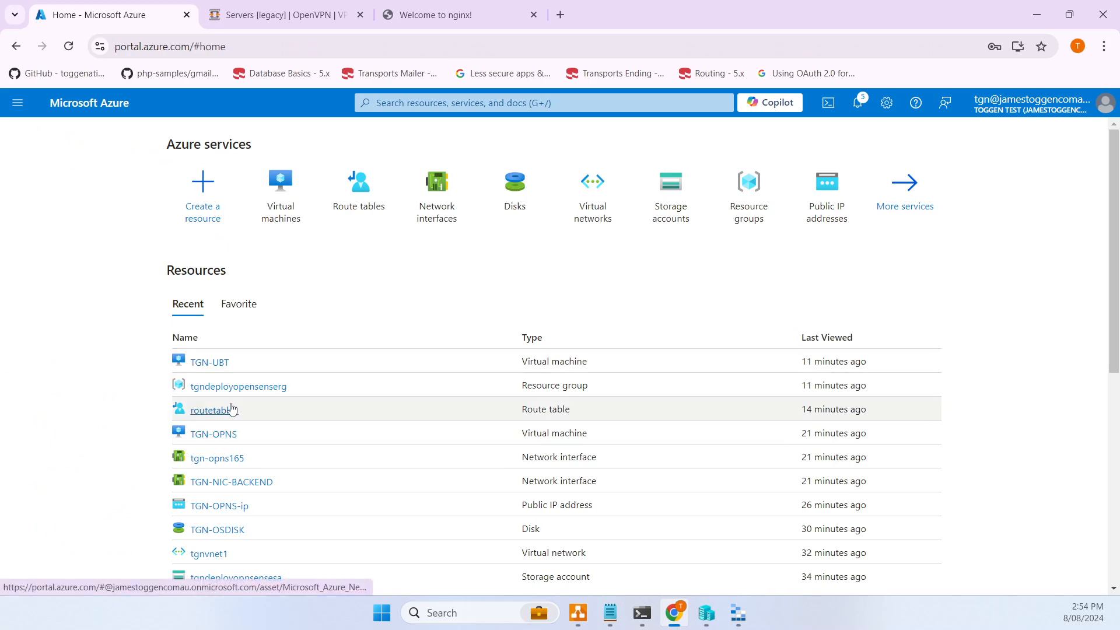
click(215, 554)
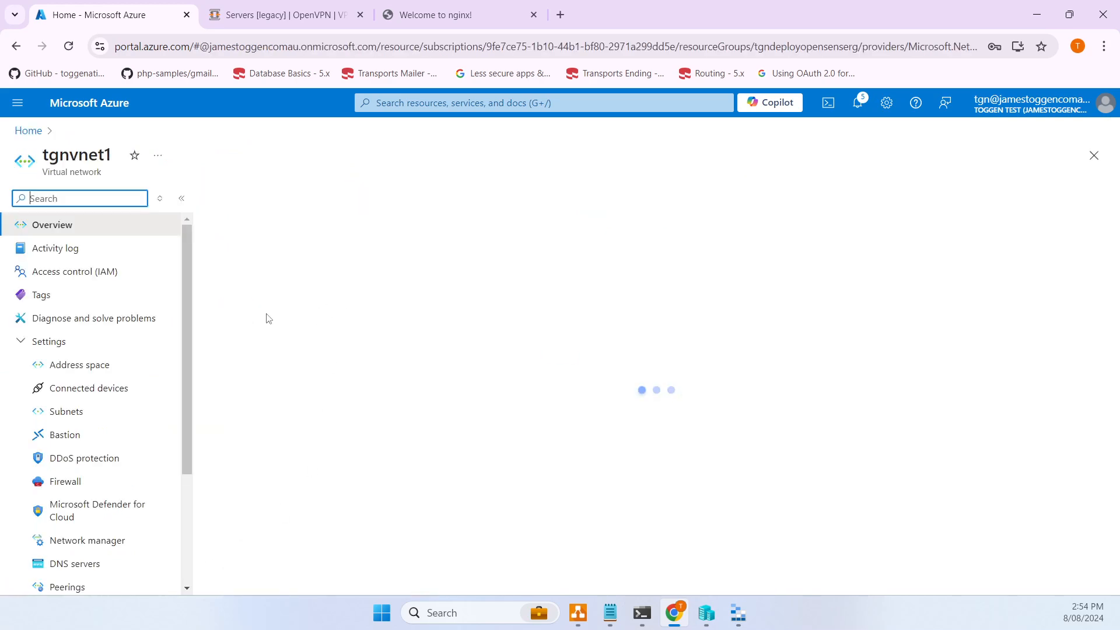
click(64, 411)
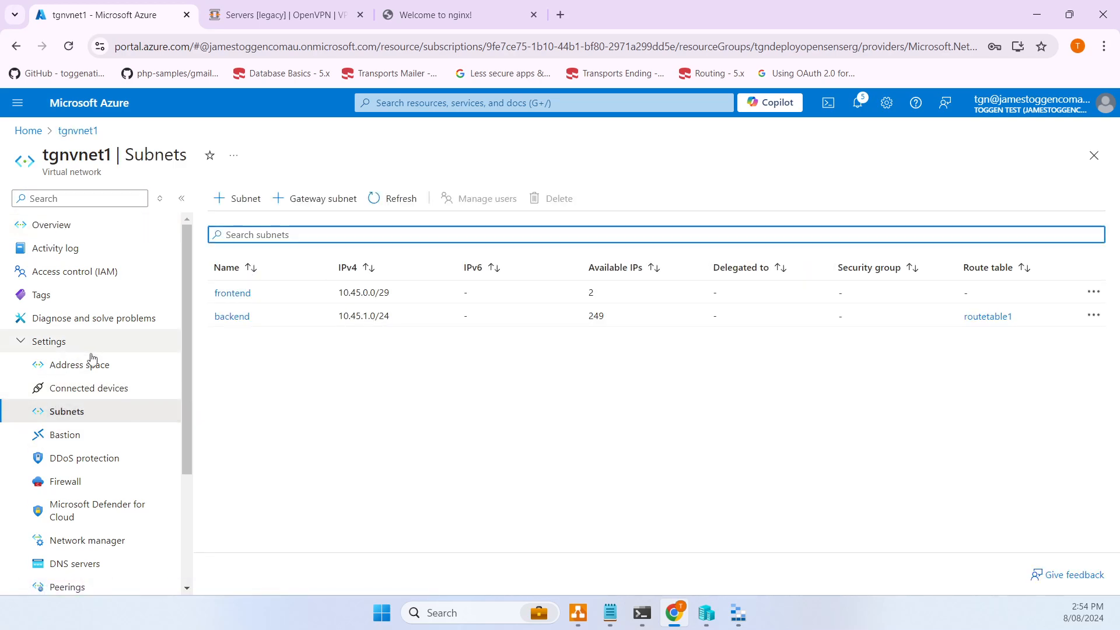
click(90, 364)
drag(219, 263, 278, 262)
key(ctrl+c)
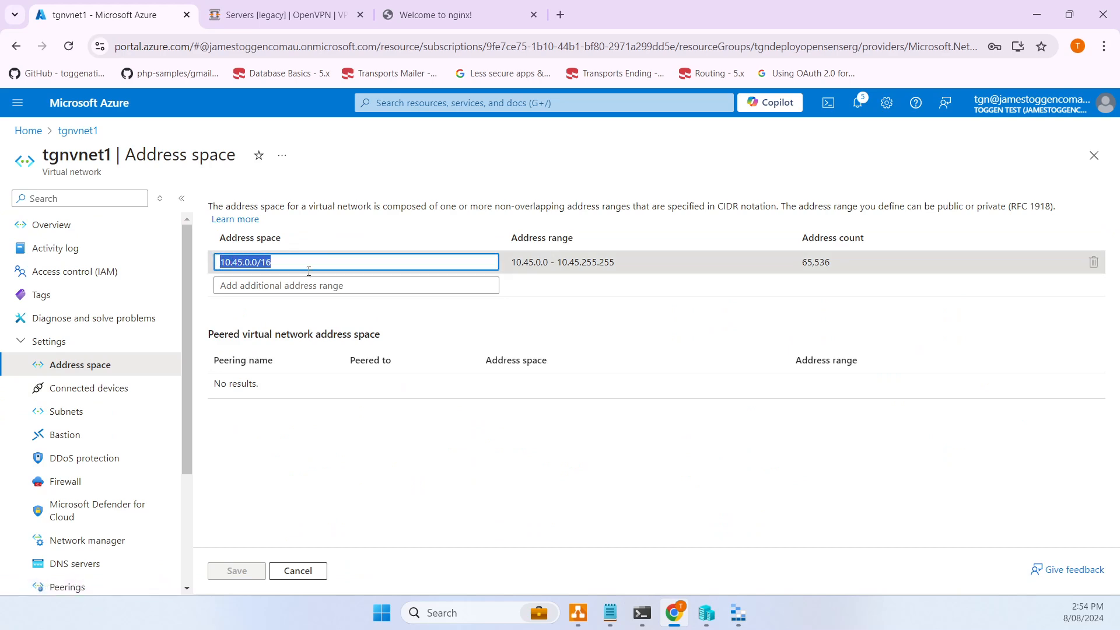
- Paste 10.45.0.0/16 into IPv4 Tunnel Network and edit it to 10.50.10.0/24
click(302, 22)
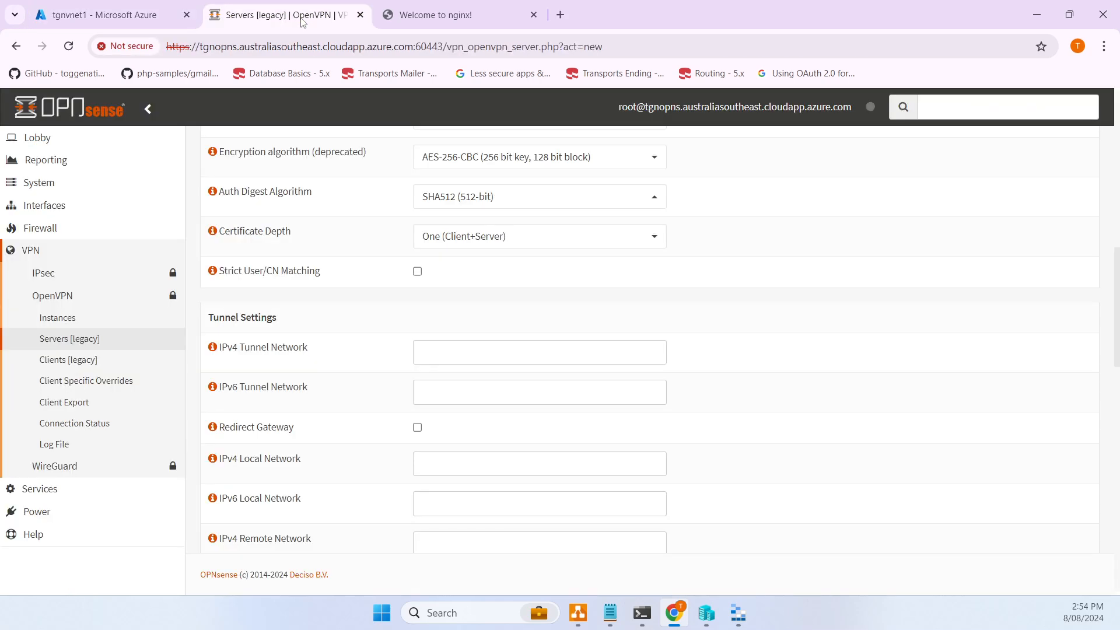
click(433, 354)
key(ctrl+v)
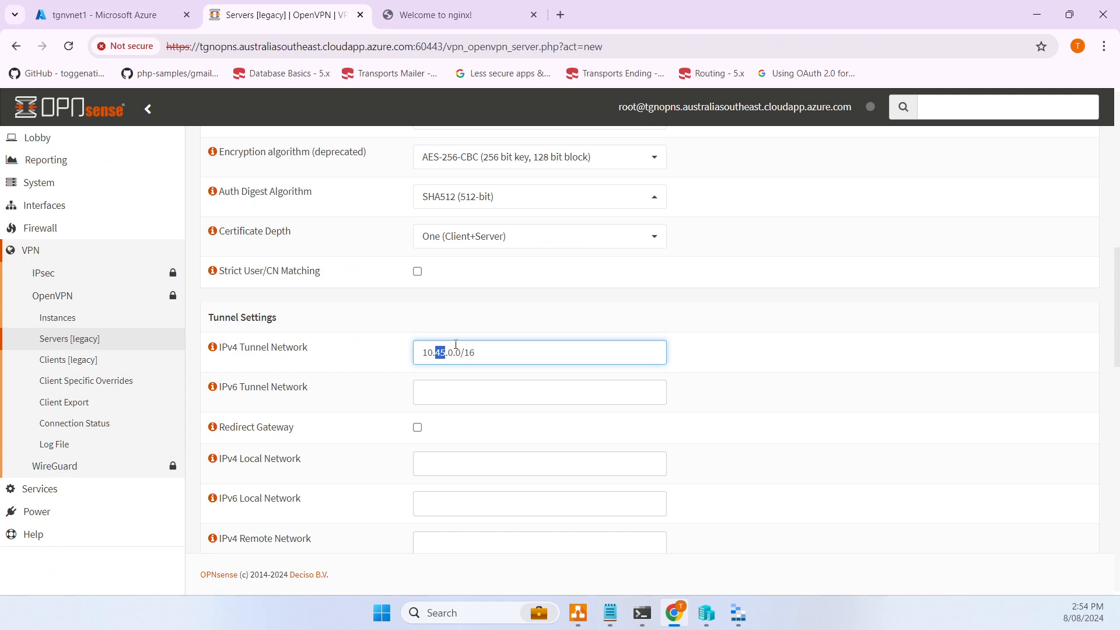
text(50.10)
key(BackSpace)
key(BackSpace)
text(24)
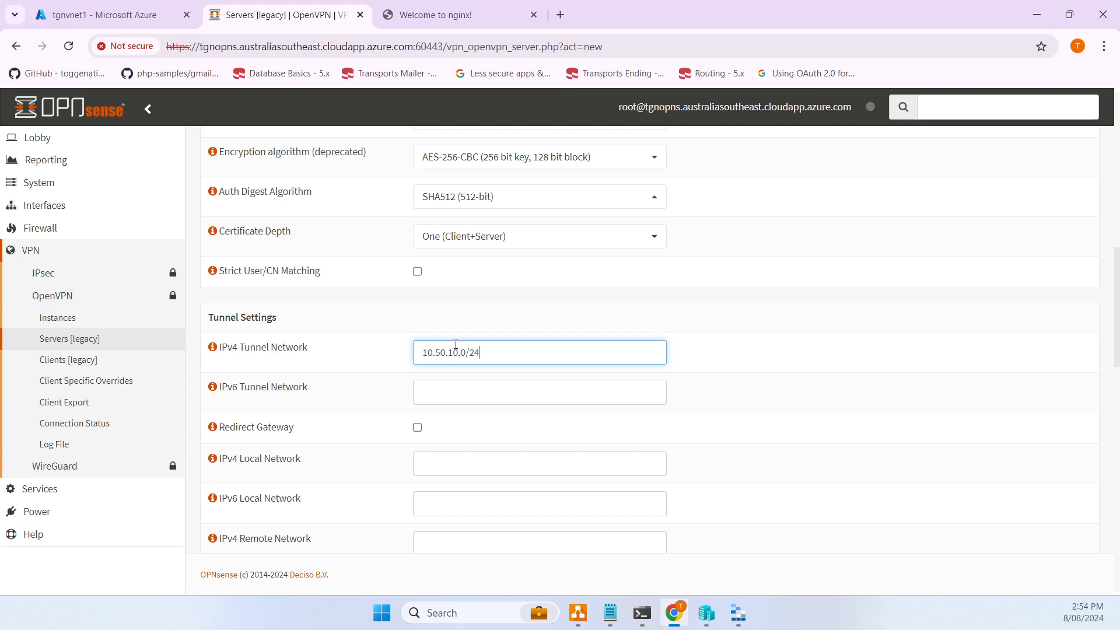
drag(509, 353, 368, 352)
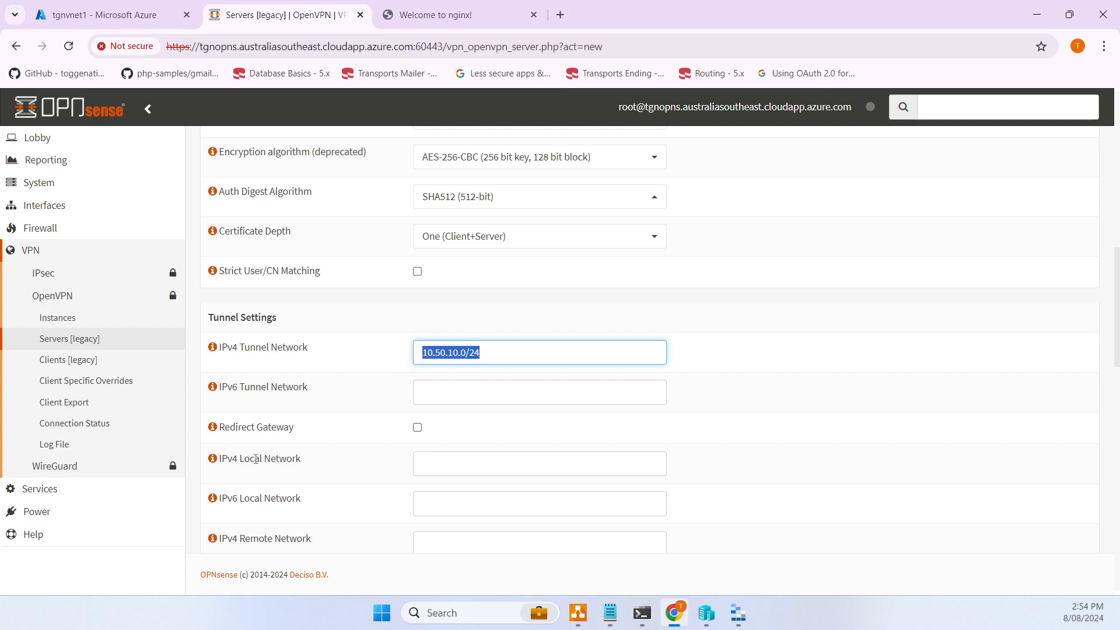
- Copy the backend subnet's 10.45.1.0/24 range from tgnvnet1's Subnets in Azure, then return to OPNsense
click(131, 20)
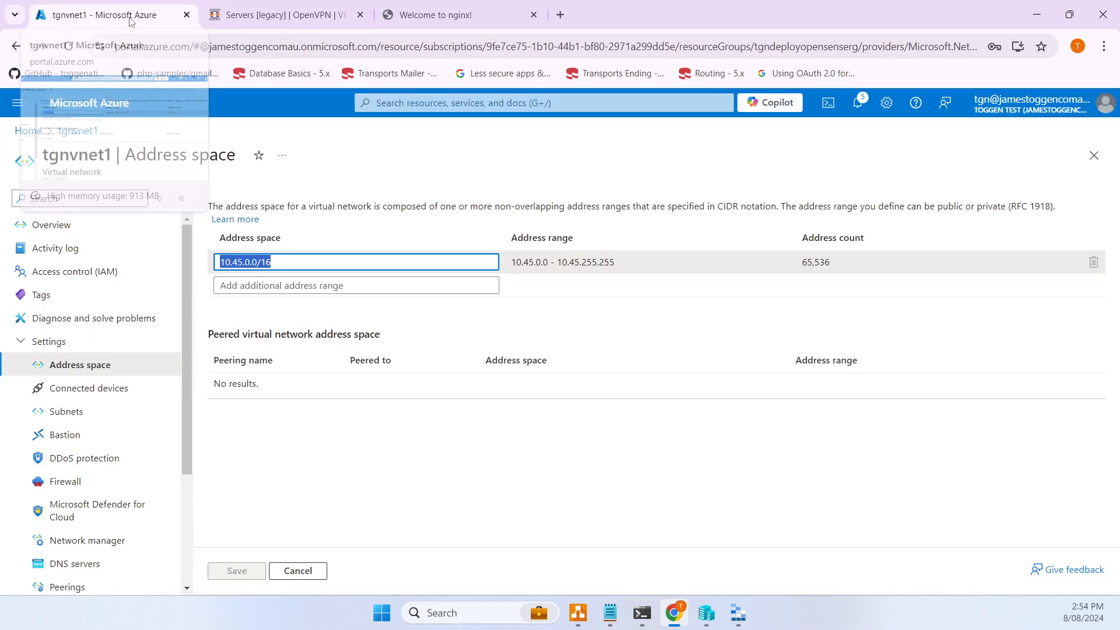
click(55, 411)
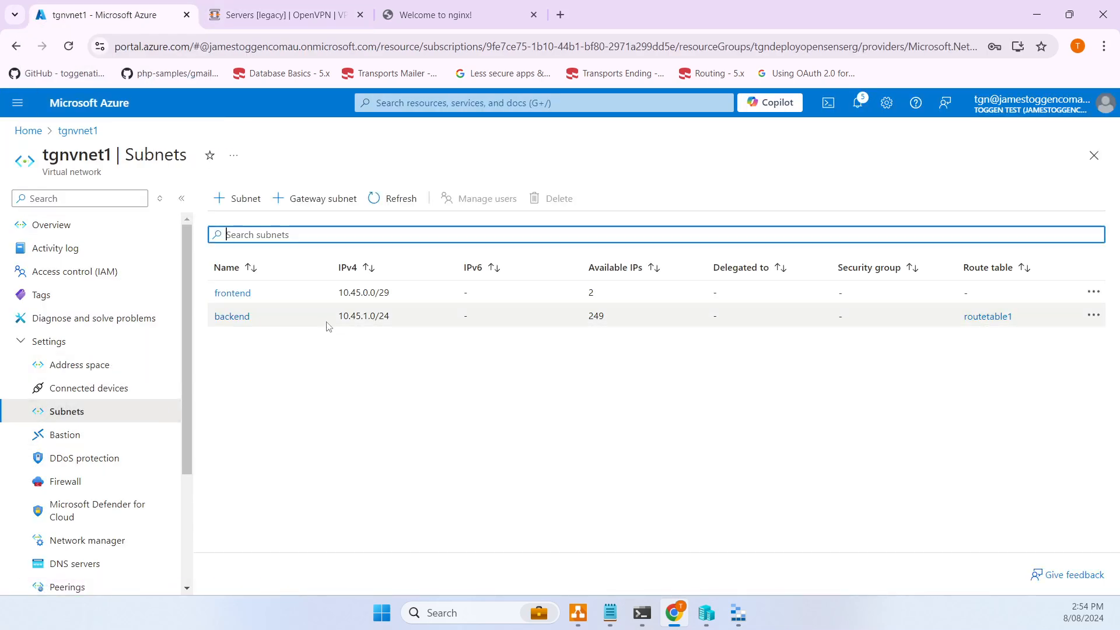
drag(328, 326, 388, 317)
key(ctrl+c)
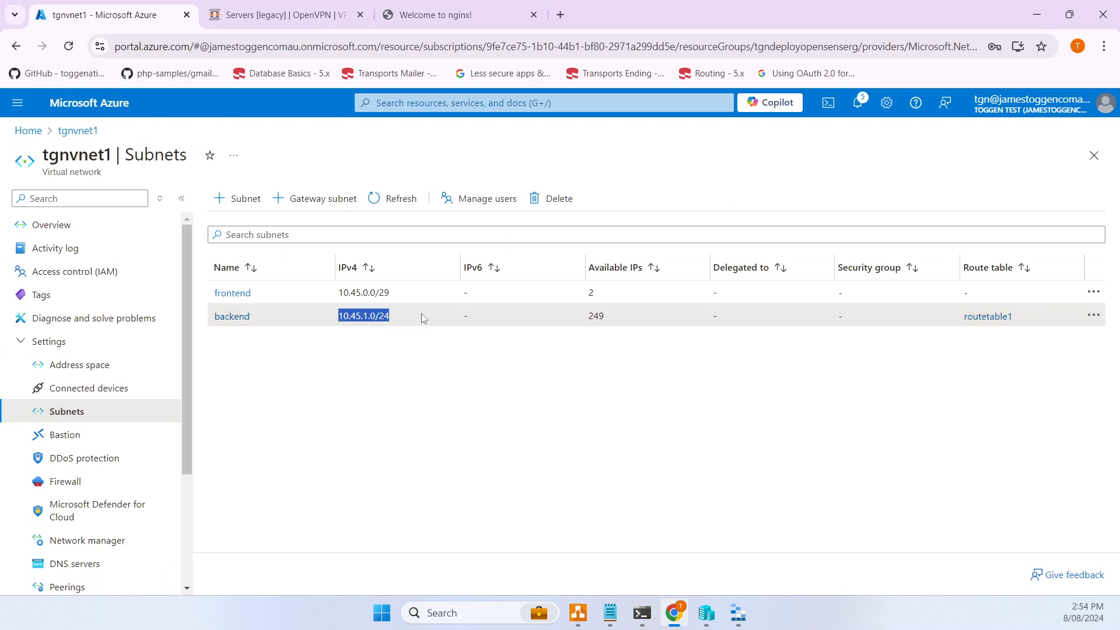
click(289, 15)
- Paste 10.45.1.0/24 as IPv4 Local Network and check the Ubuntu host in the draw.io diagram
click(441, 455)
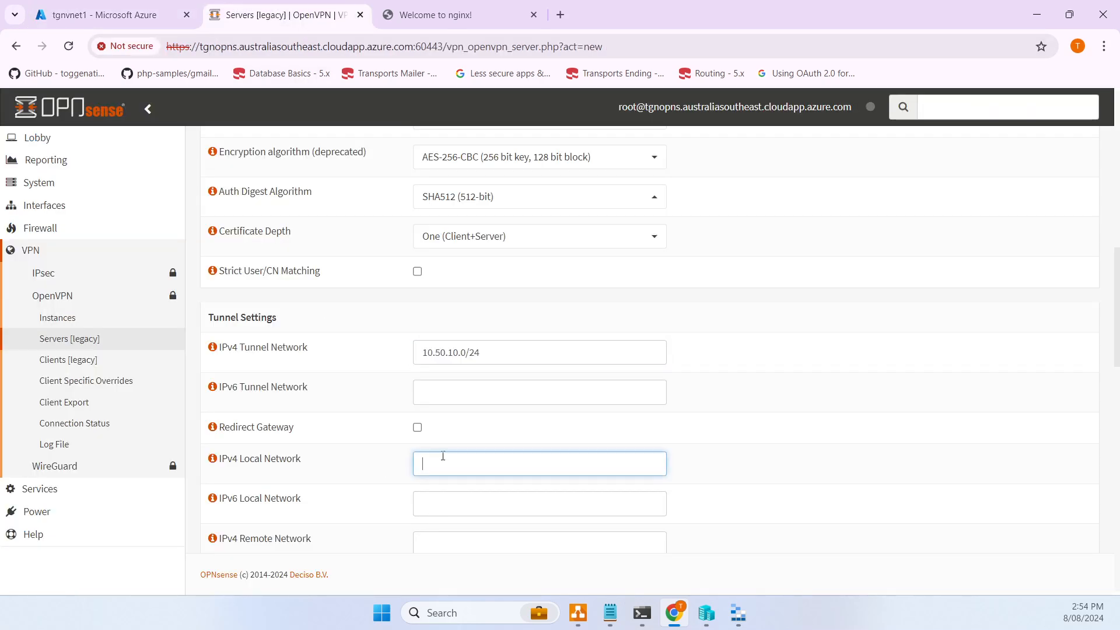
key(ctrl+v)
click(577, 612)
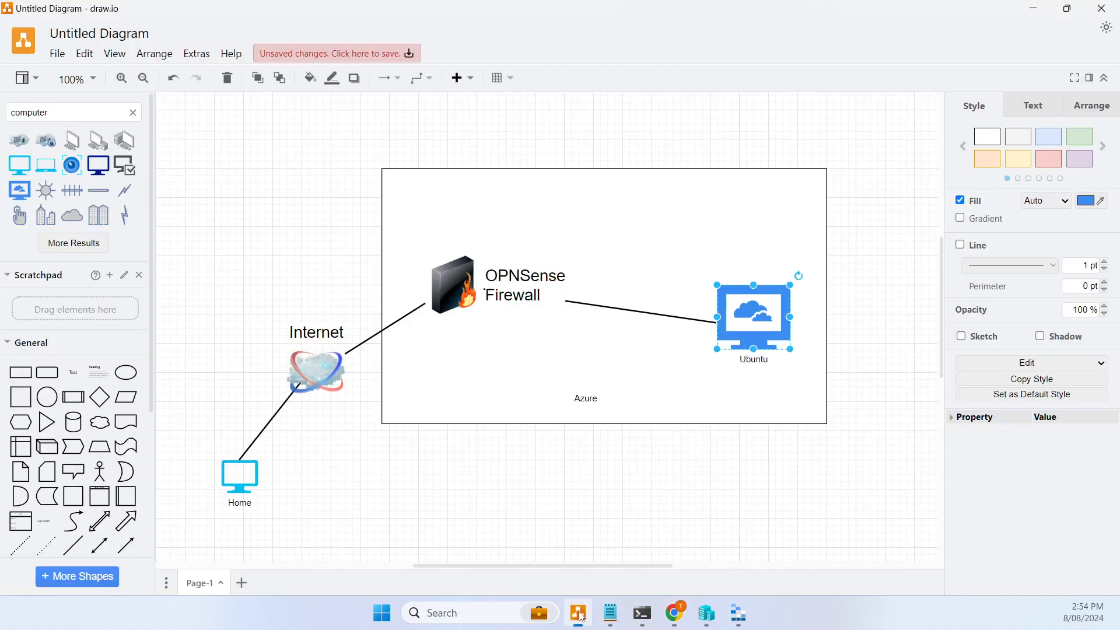
click(715, 269)
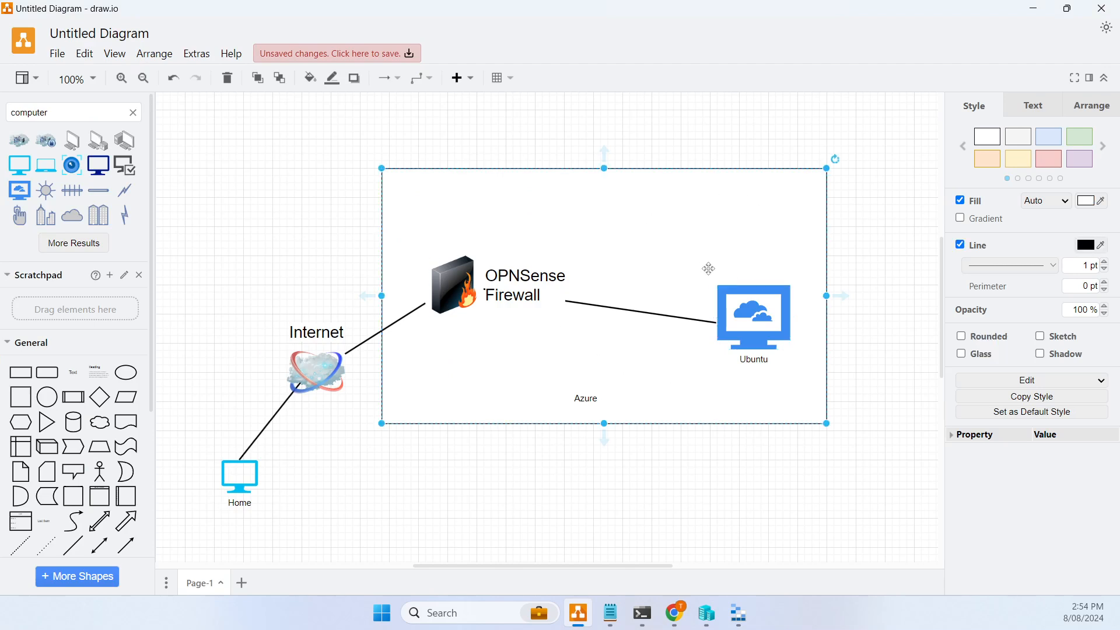
click(757, 319)
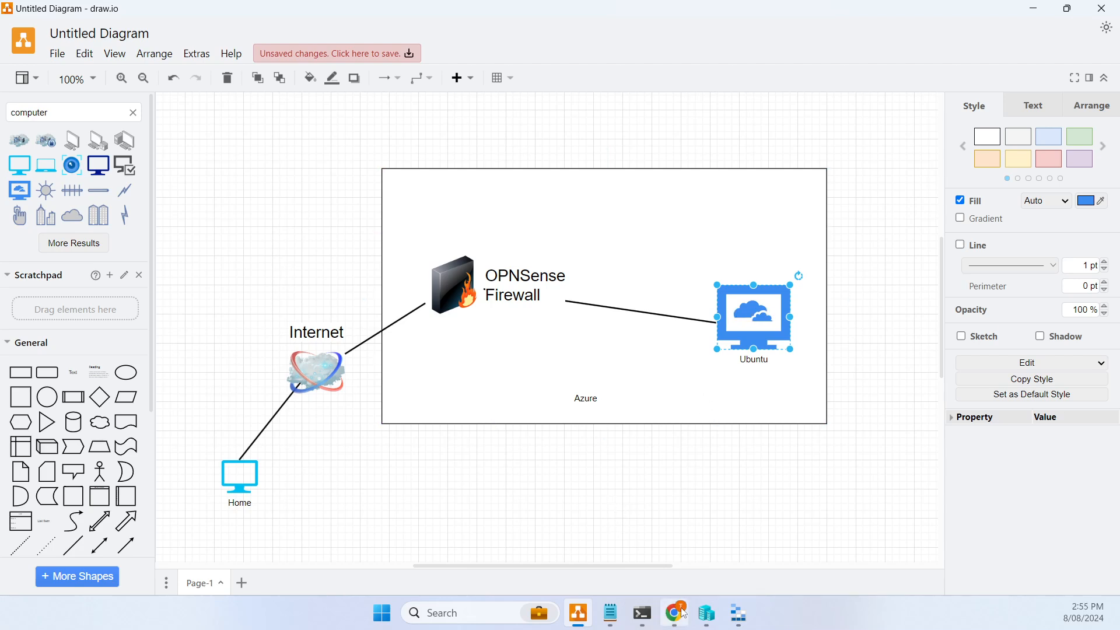
mouse_move(681, 624)
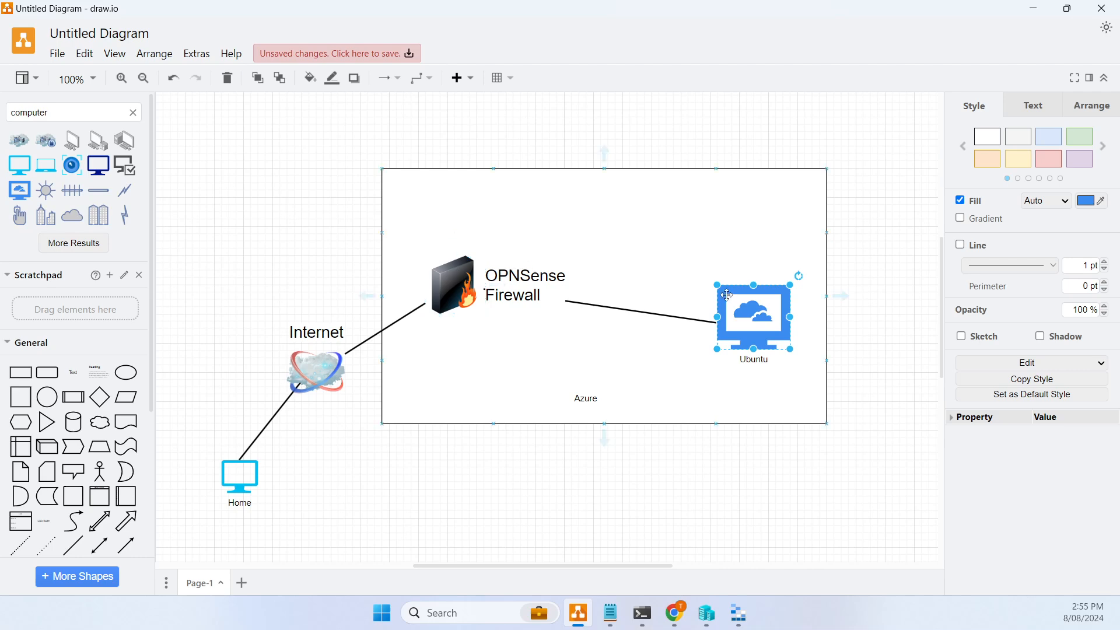
click(684, 614)
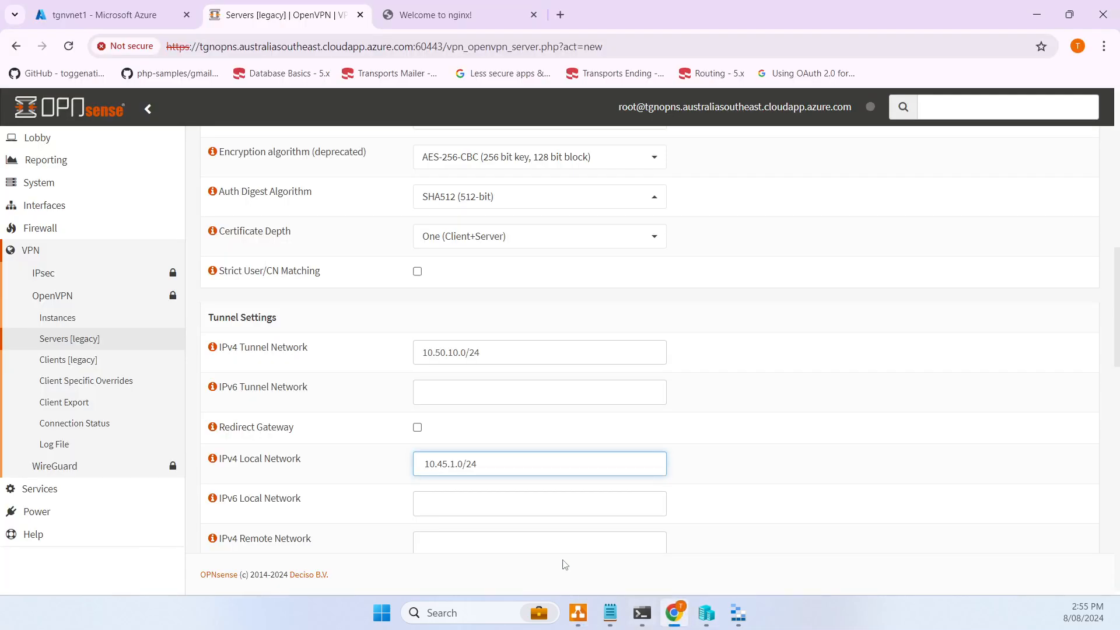
- Remove the stray leading space from the IPv4 Local Network value 10.45.1.0/24
scroll(332, 484, down, 3)
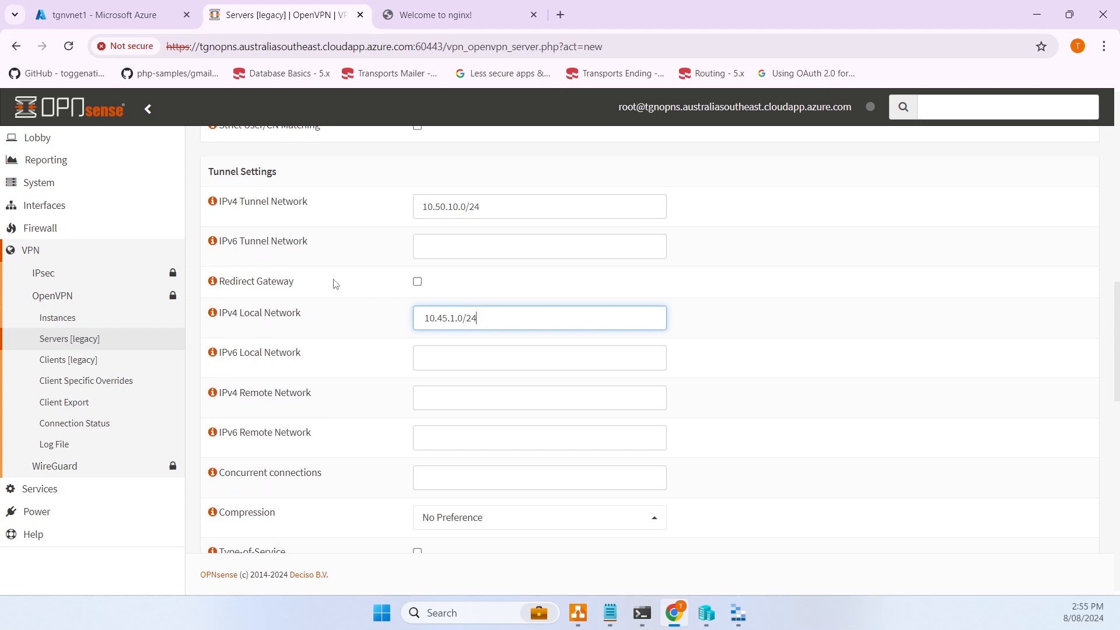
scroll(335, 284, down, 1)
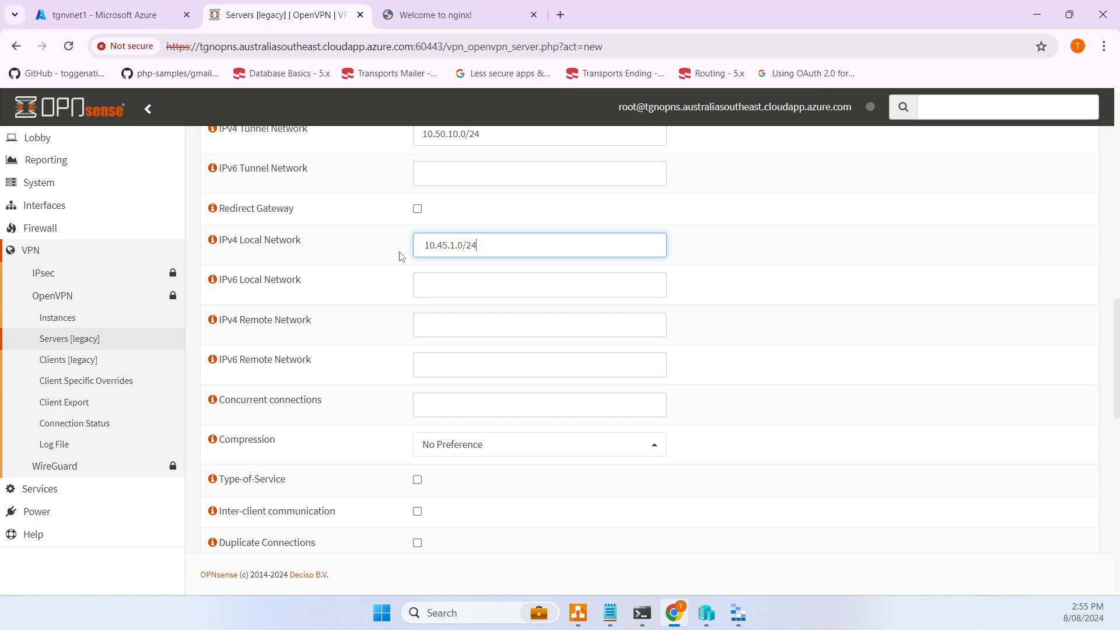
drag(504, 254, 360, 247)
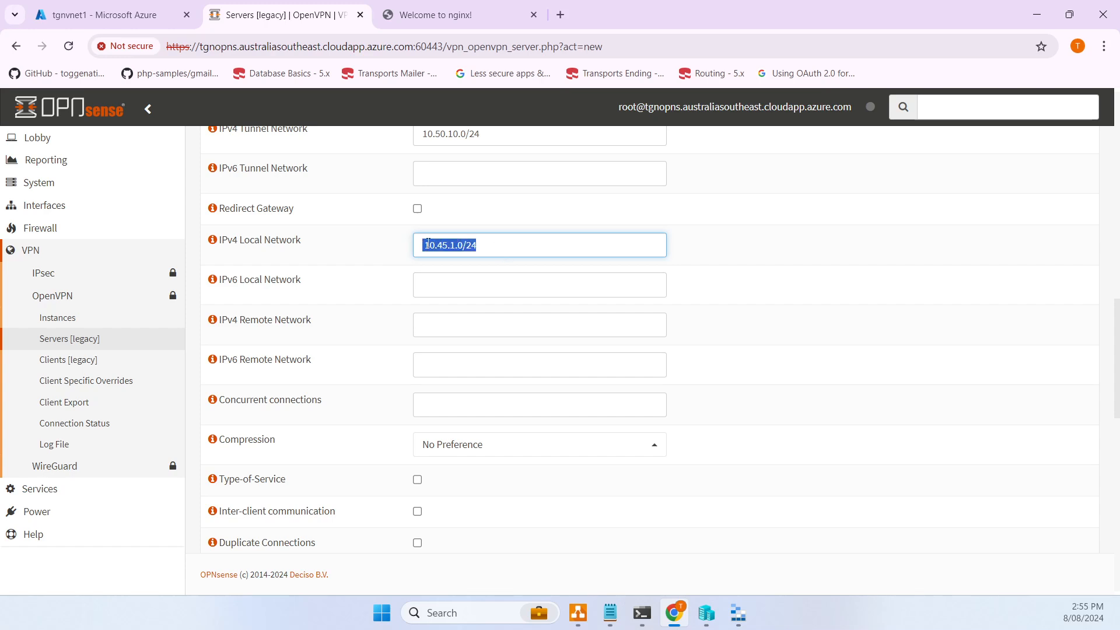
click(429, 245)
key(BackSpace)
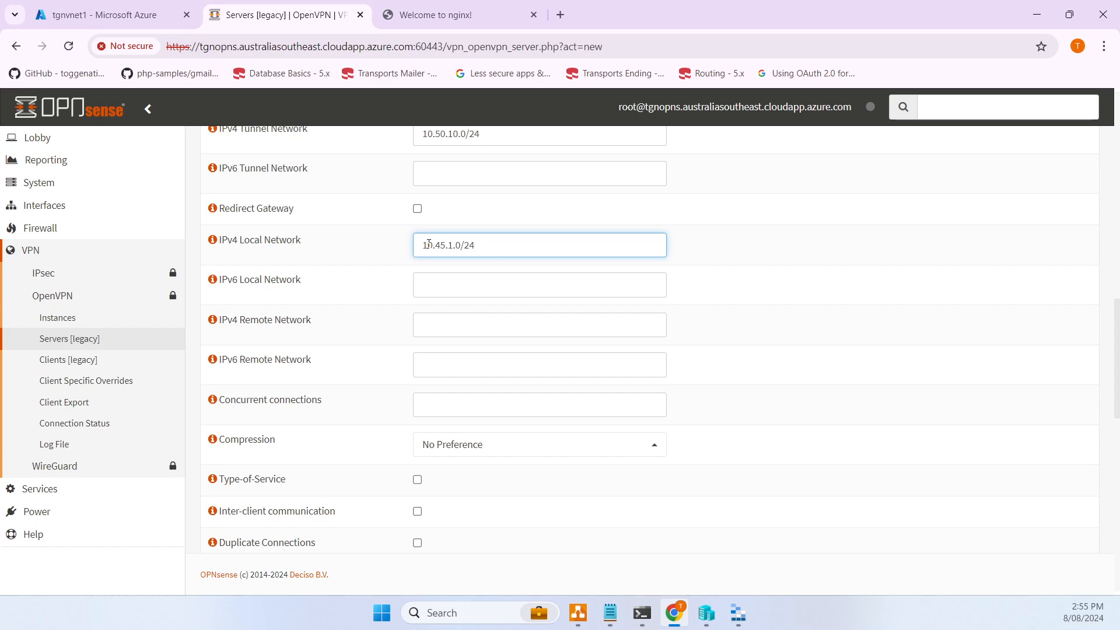
- Review the remaining server options, including renegotiate time, and save the OpenVPN server
scroll(349, 254, down, 3)
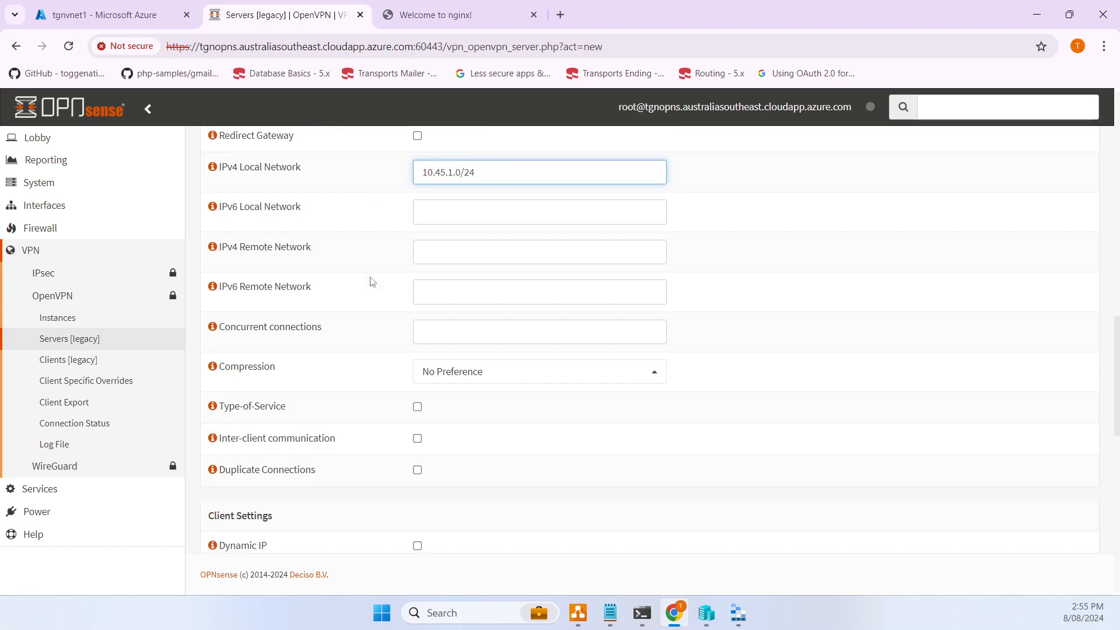
scroll(432, 432, down, 4)
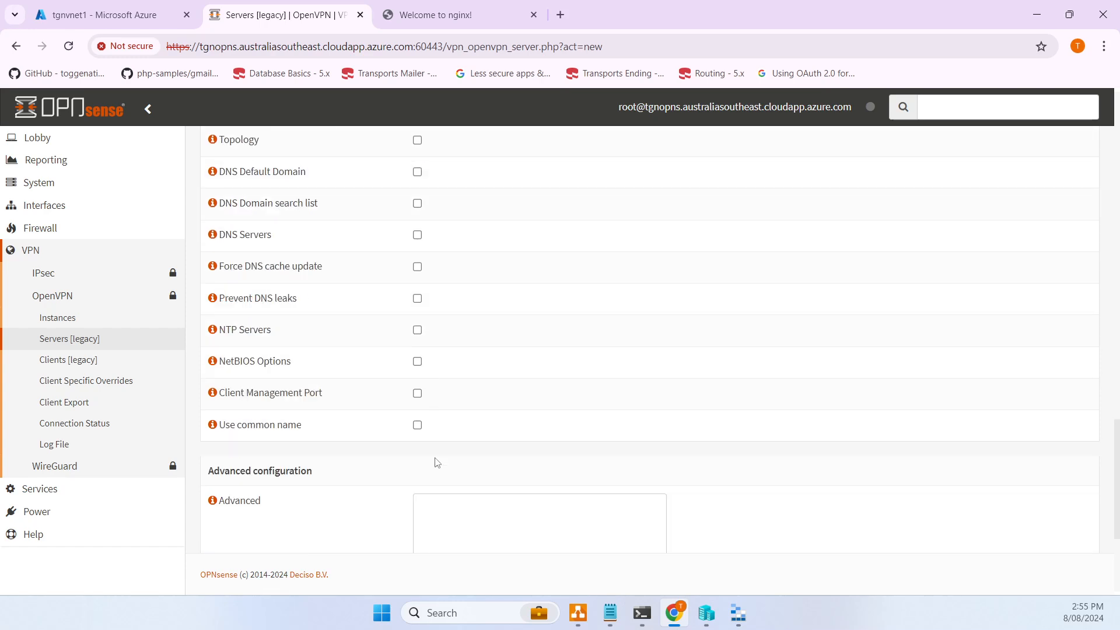
scroll(441, 465, down, 3)
click(445, 455)
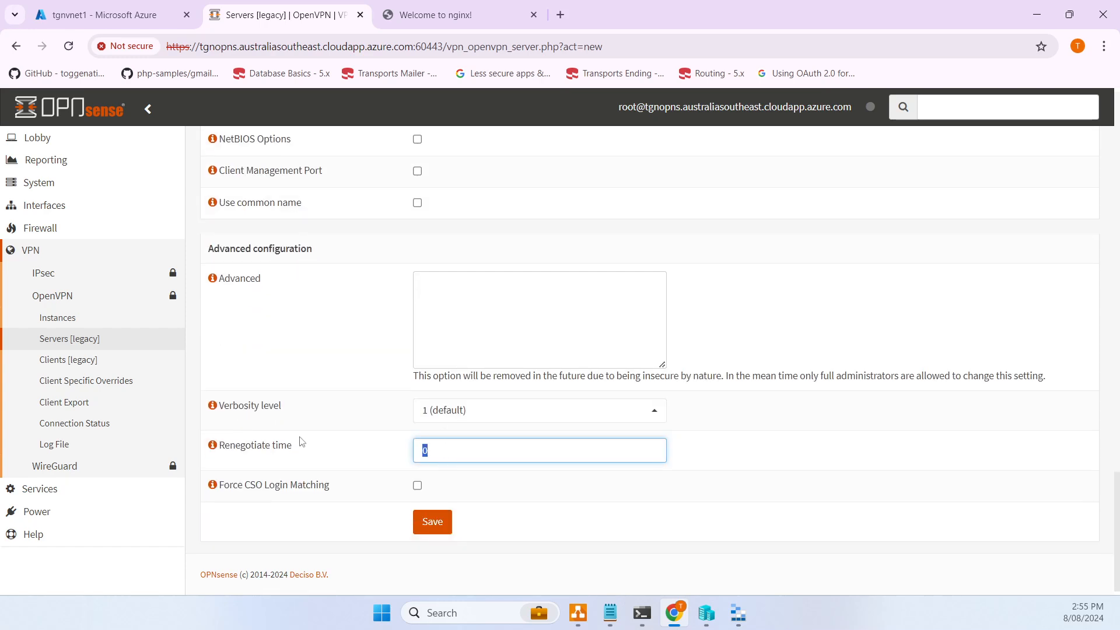
scroll(348, 470, up, 6)
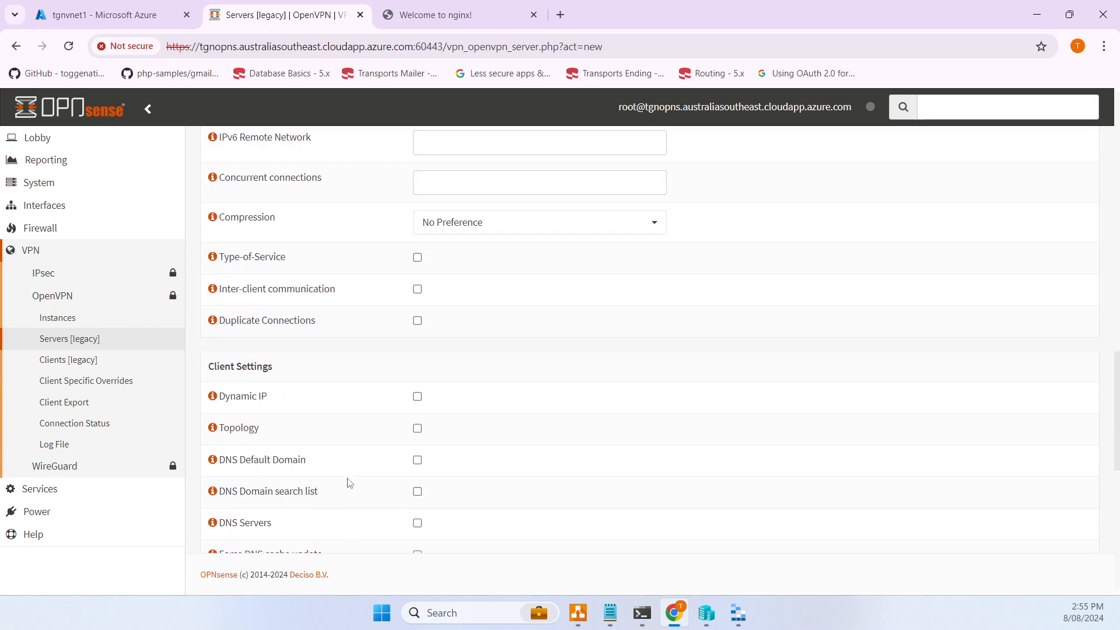
scroll(348, 480, down, 7)
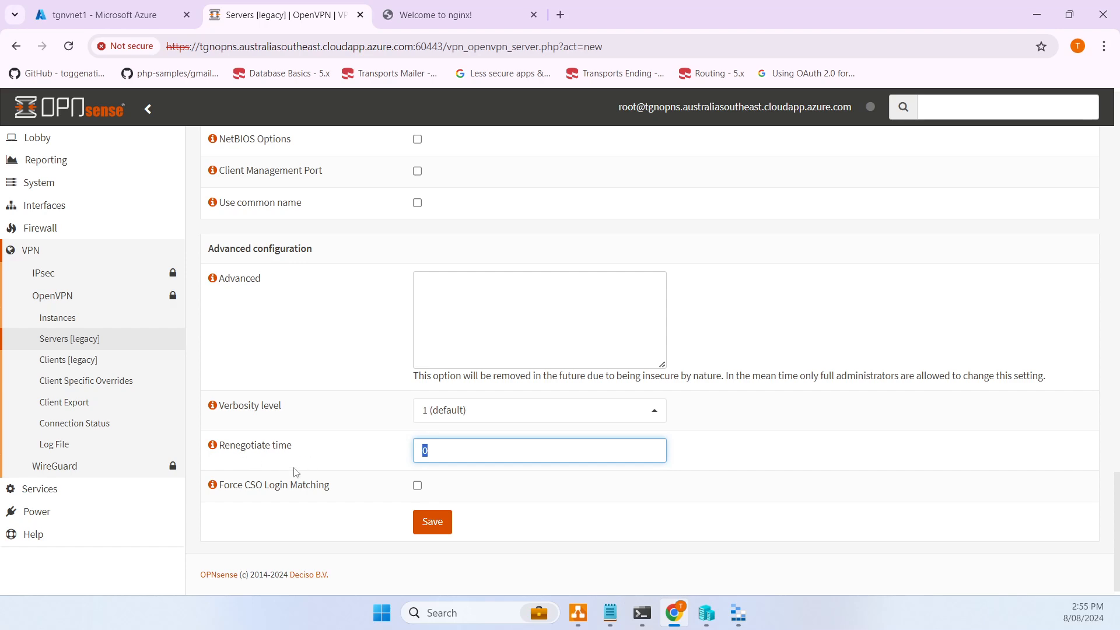
scroll(424, 476, up, 14)
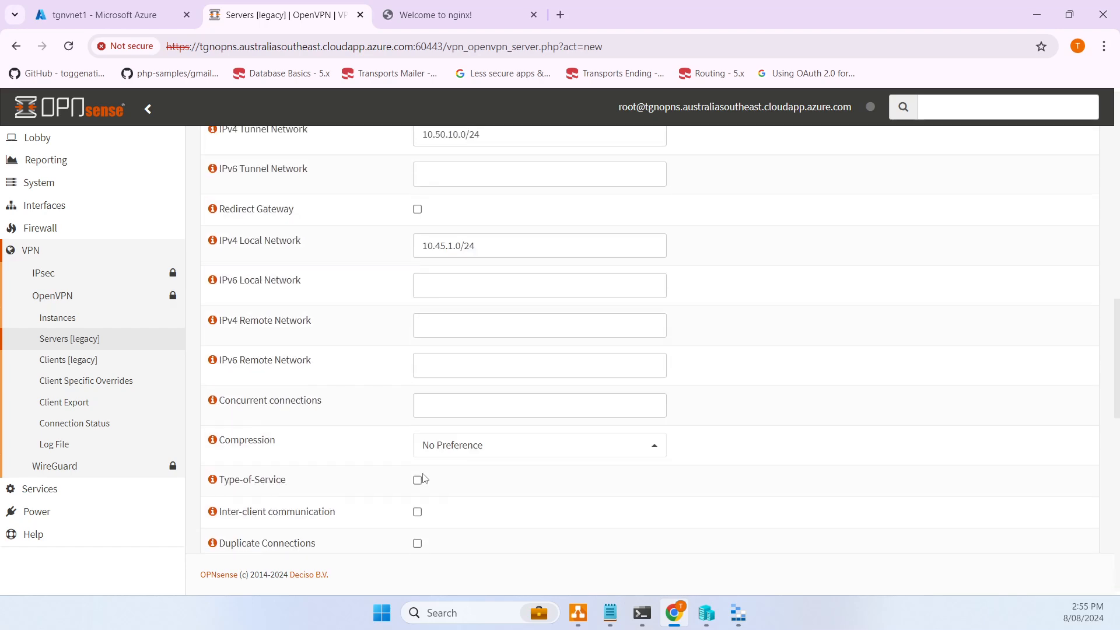
scroll(424, 477, up, 10)
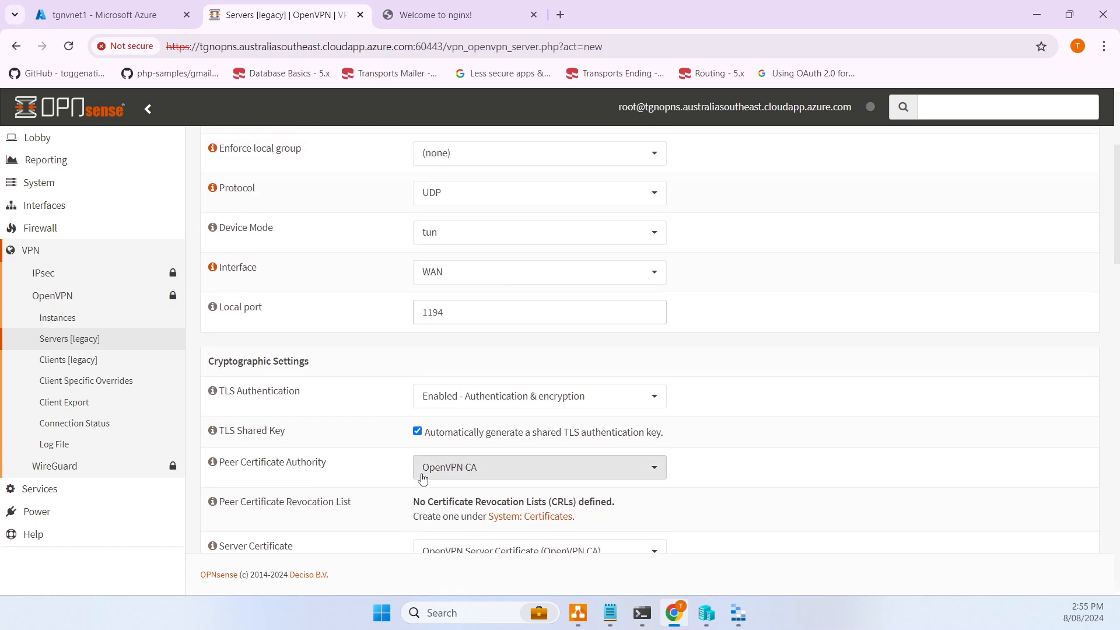
scroll(412, 482, up, 1)
scroll(340, 475, down, 1)
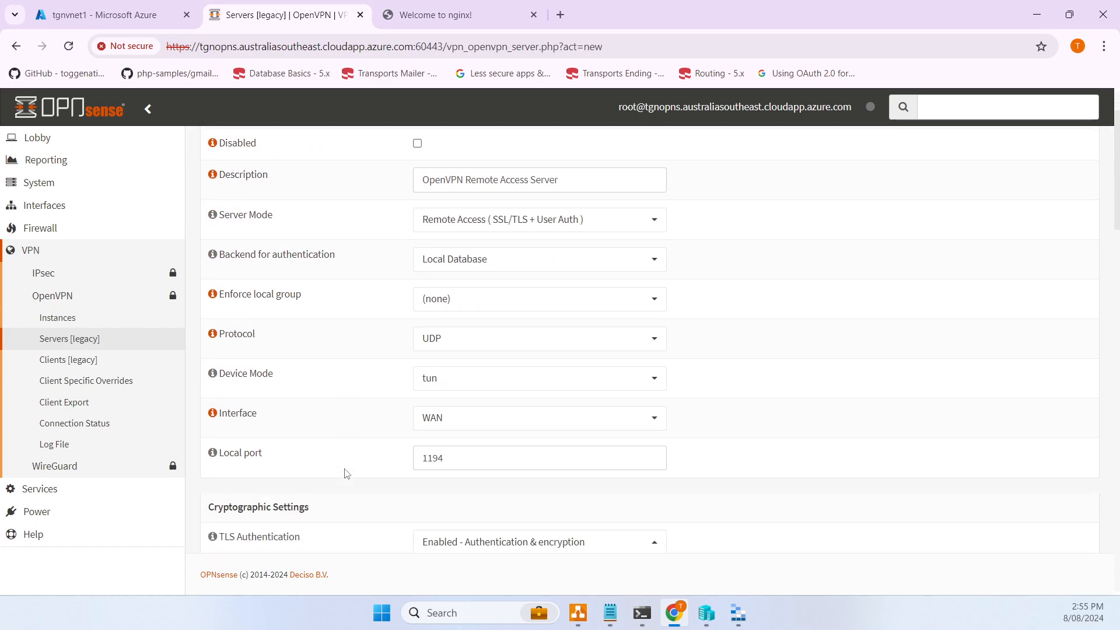
scroll(345, 473, down, 20)
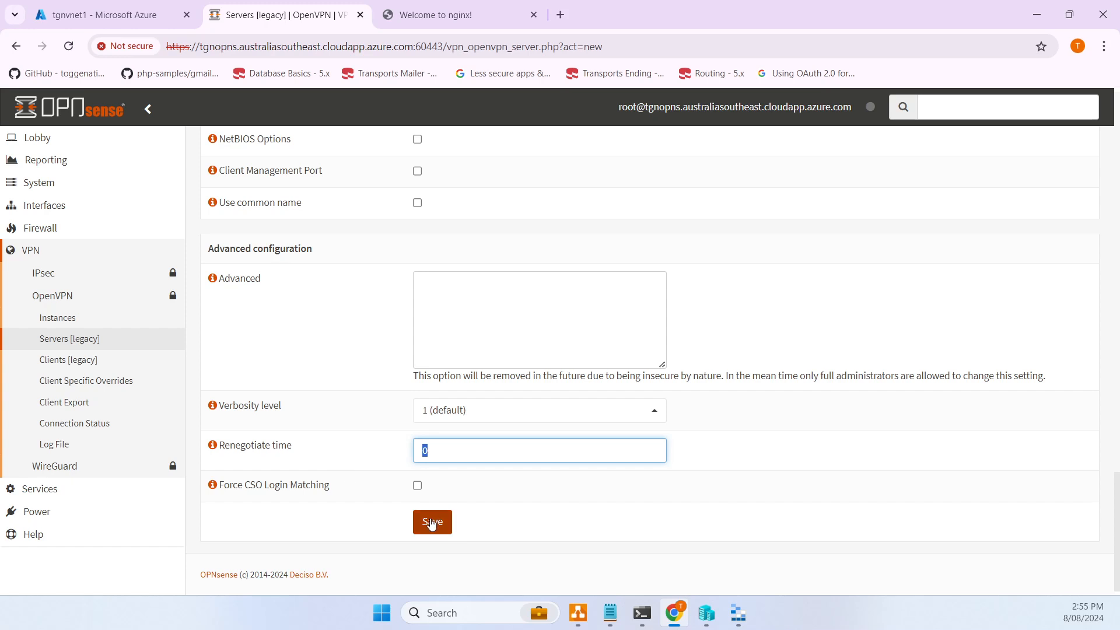
click(432, 524)
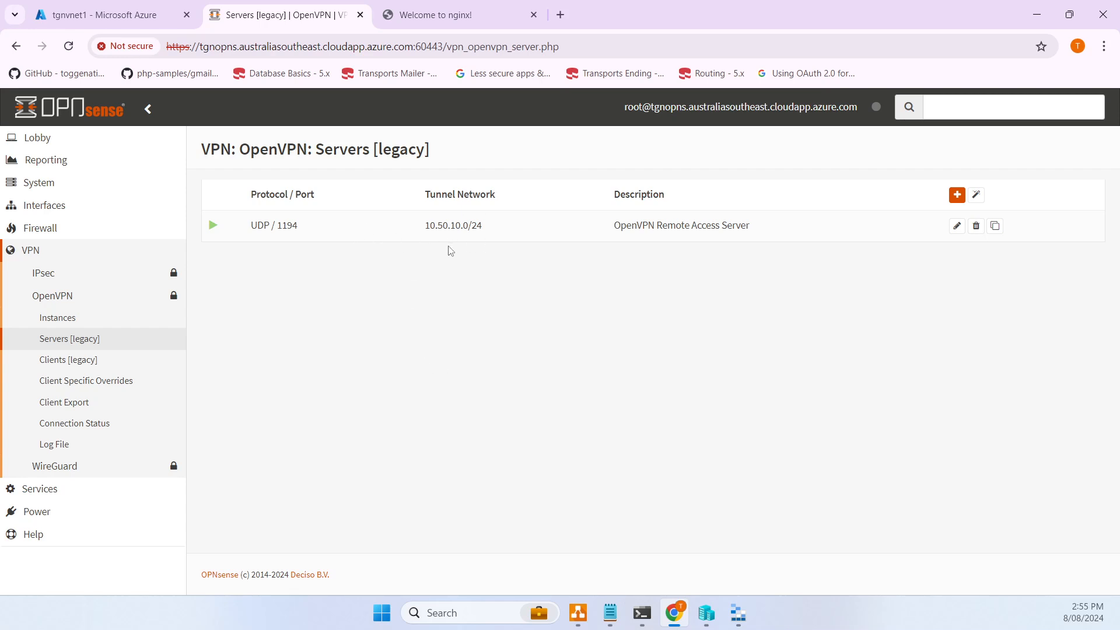
- Review the default LAN firewall rules, then start a new firewall rule on WAN
click(65, 231)
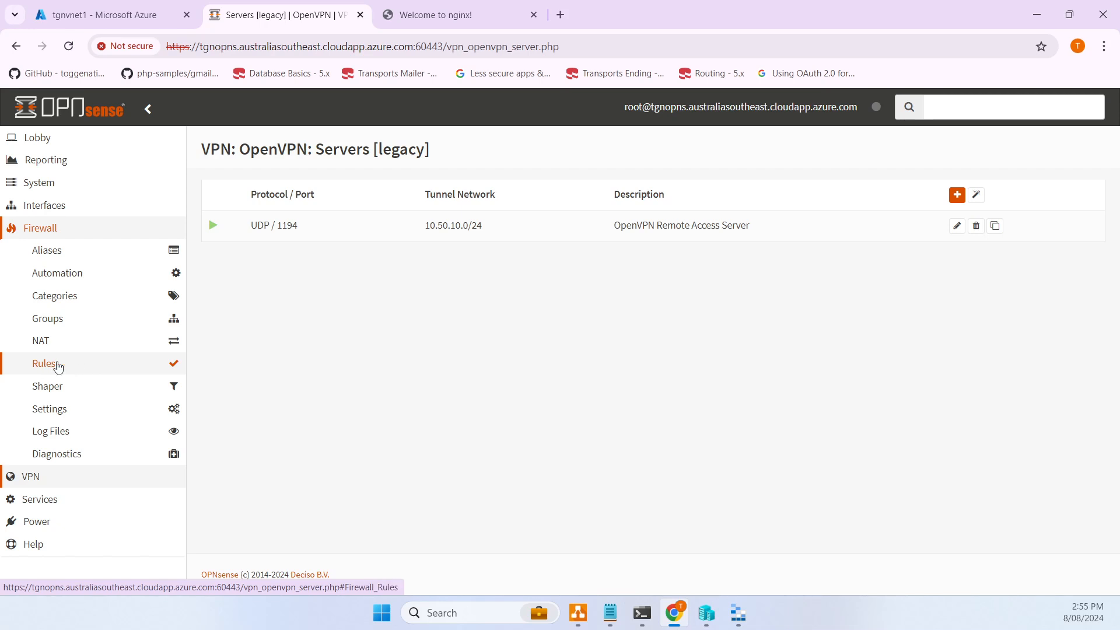
click(58, 366)
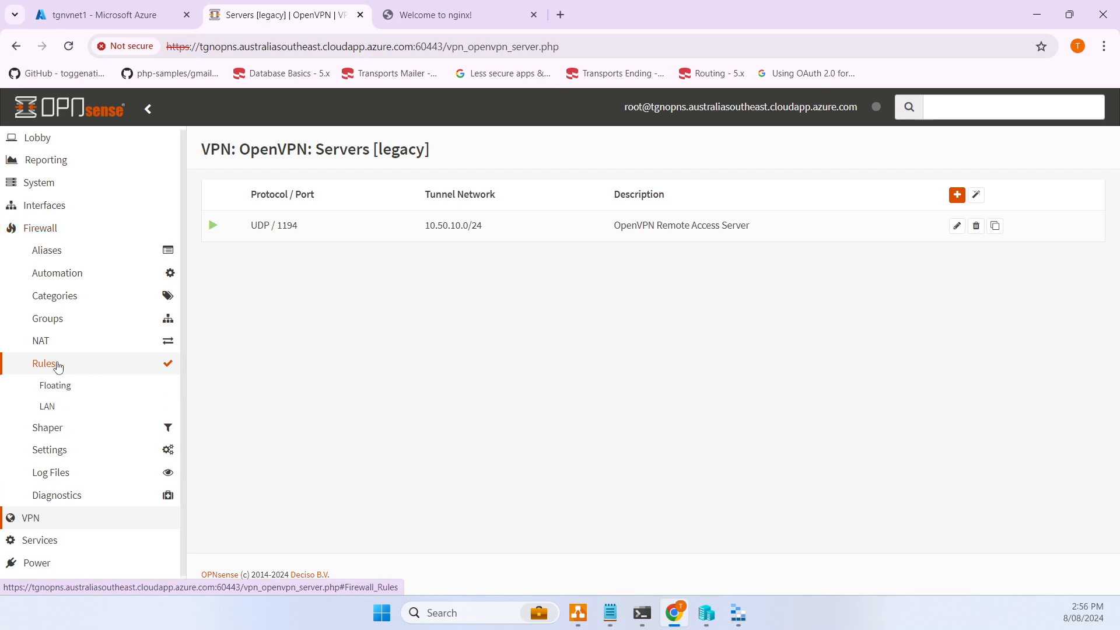
click(65, 407)
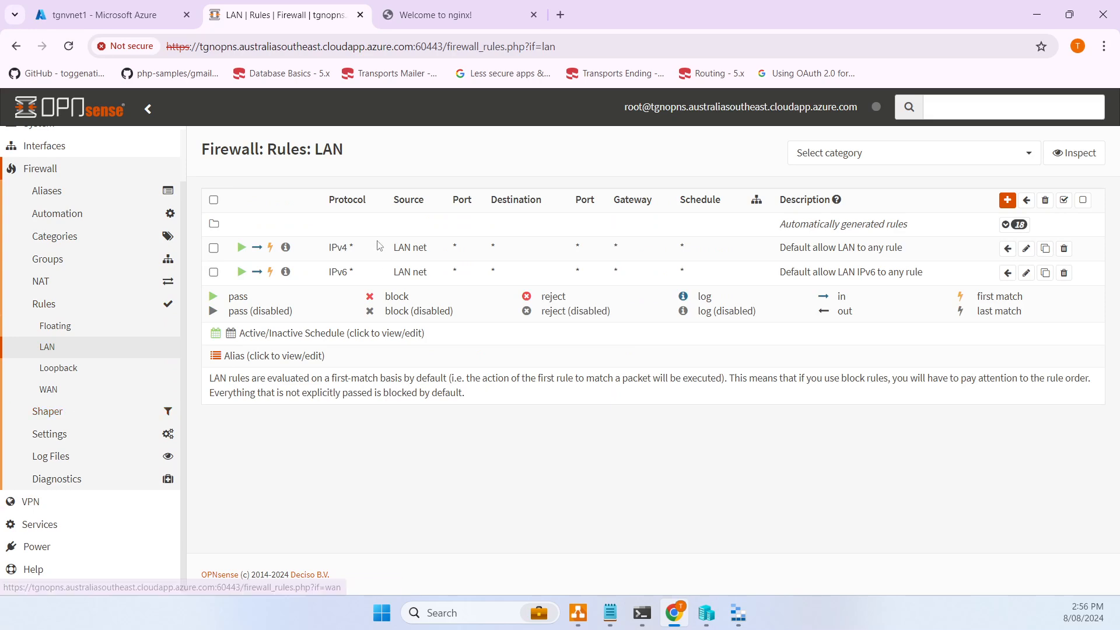
drag(325, 250, 432, 252)
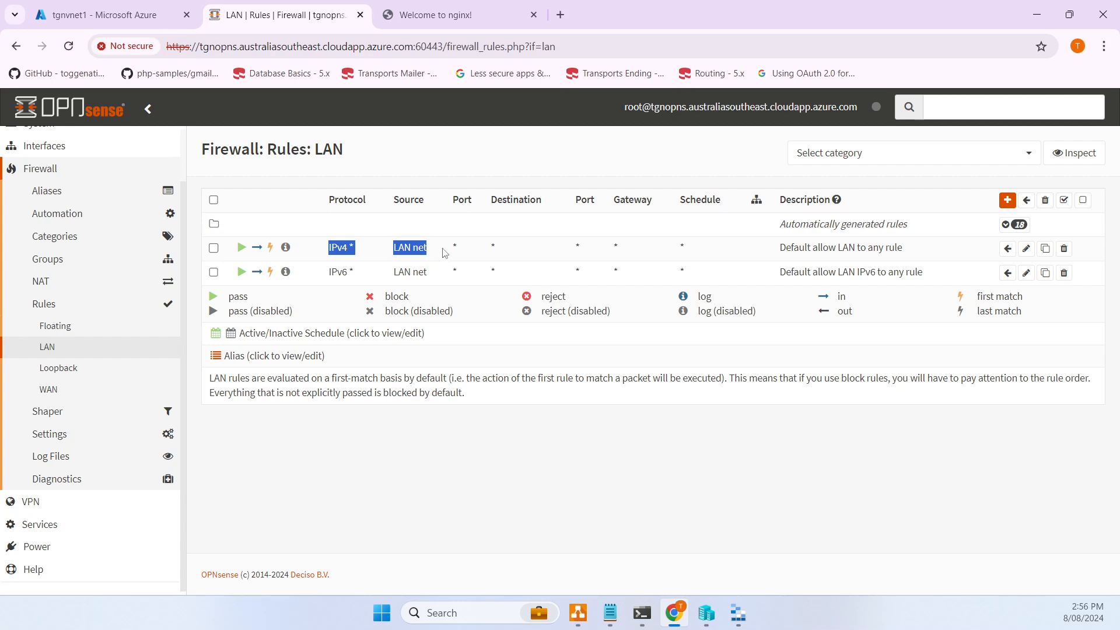
drag(443, 252, 818, 245)
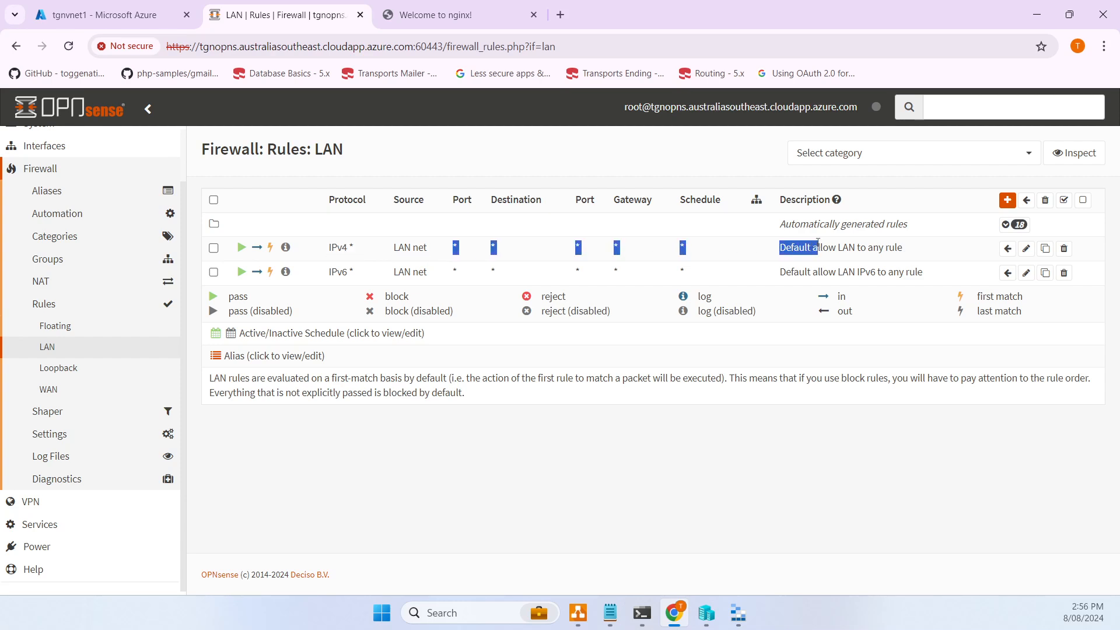
click(780, 249)
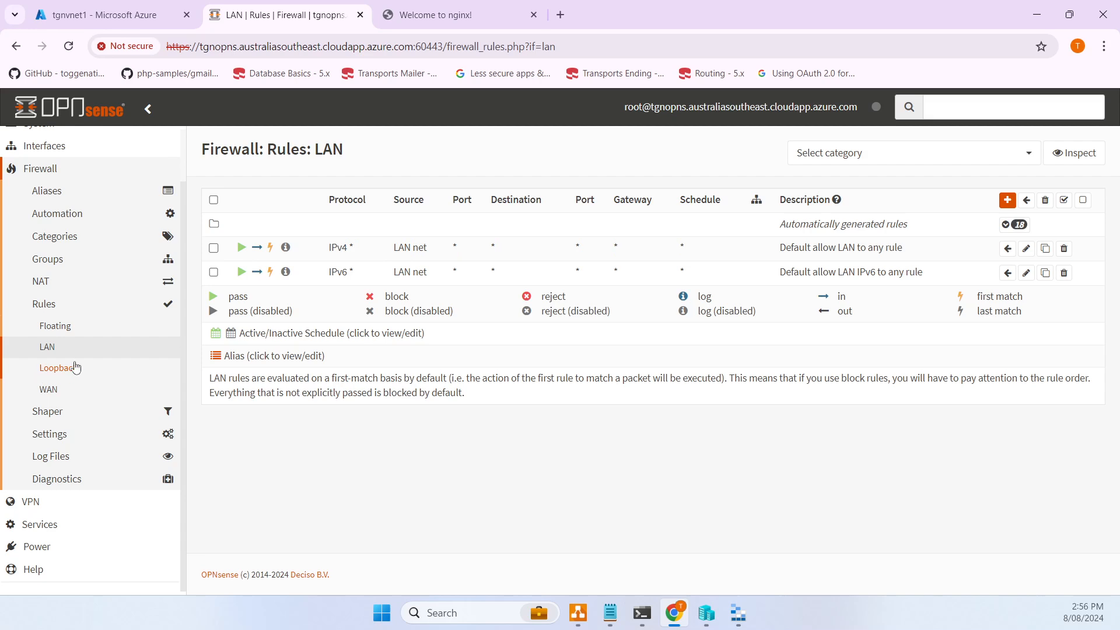
click(66, 391)
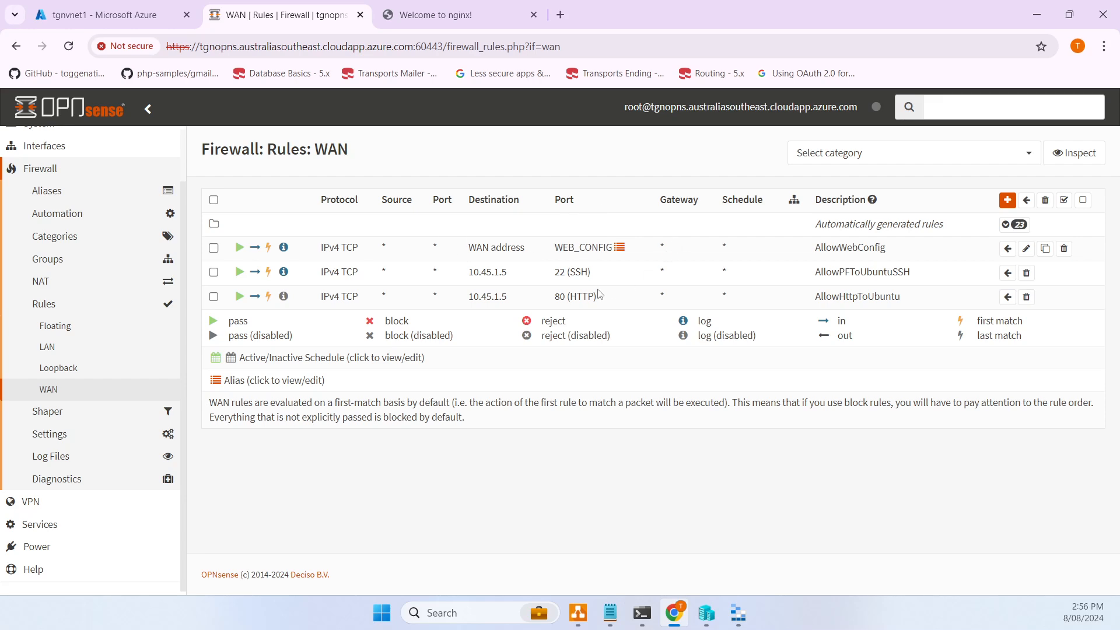
click(1007, 199)
- Set the new WAN rule's protocol to UDP and its destination port to OpenVPN
scroll(398, 344, up, 2)
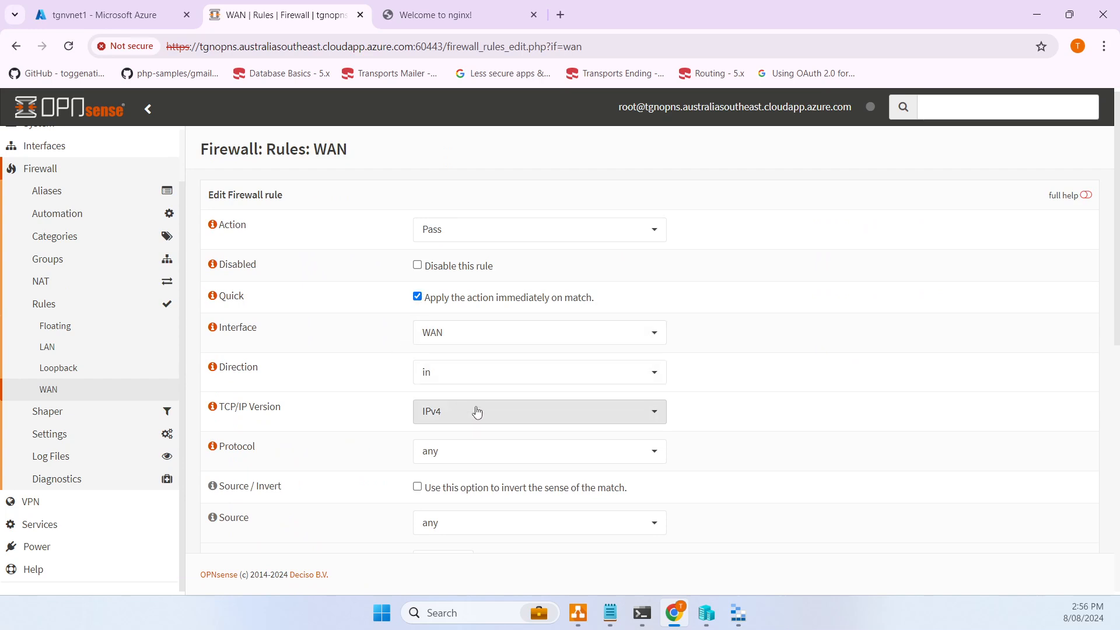
click(465, 448)
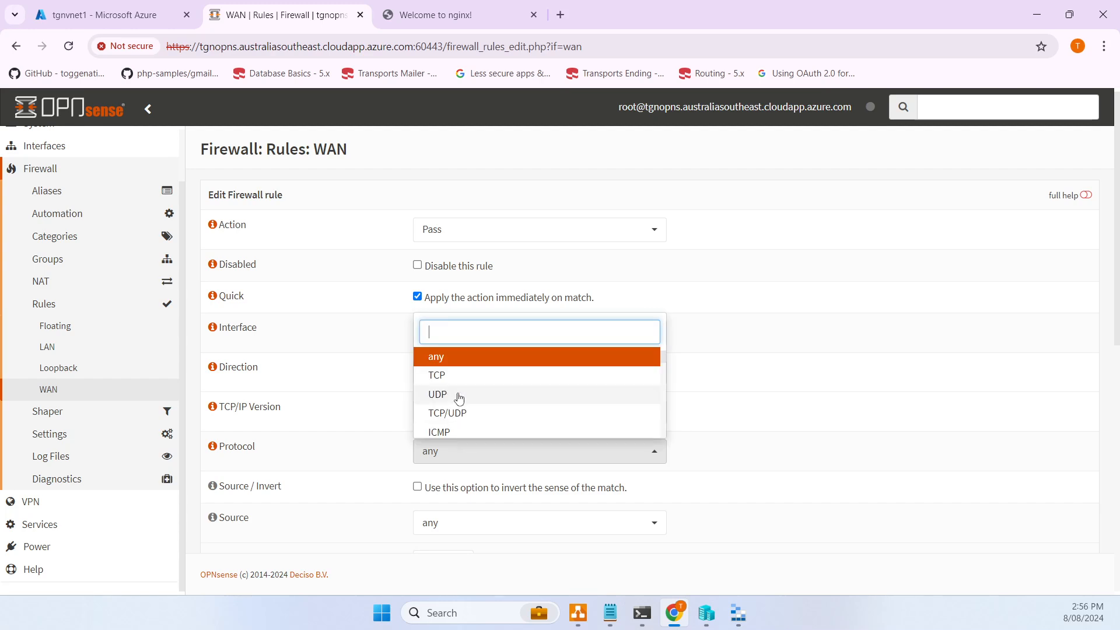
click(460, 394)
scroll(316, 433, down, 3)
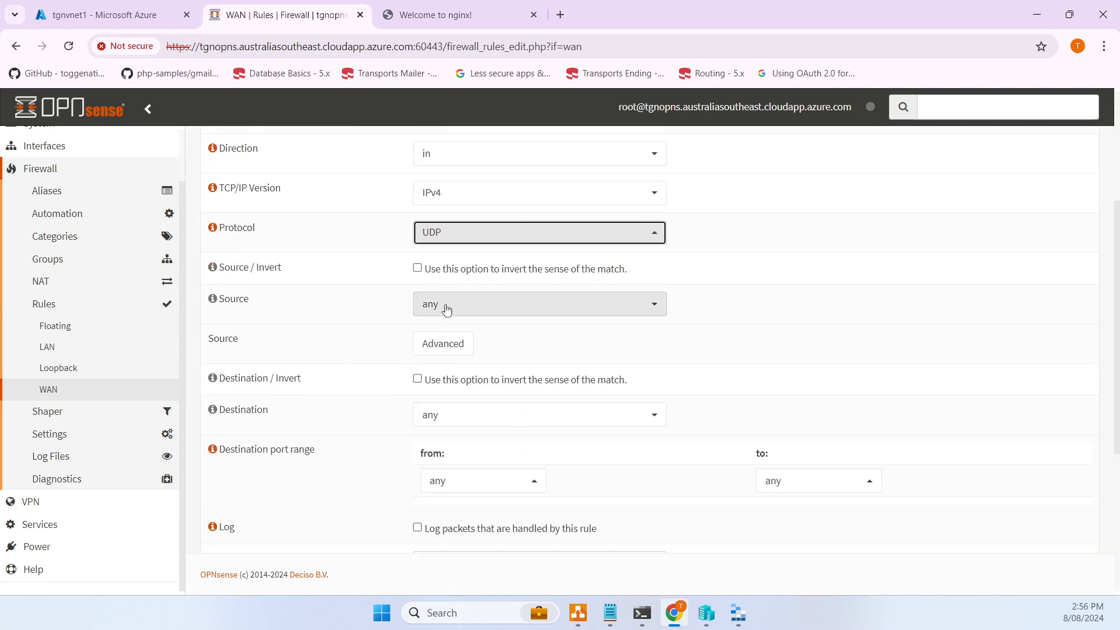
scroll(387, 407, down, 1)
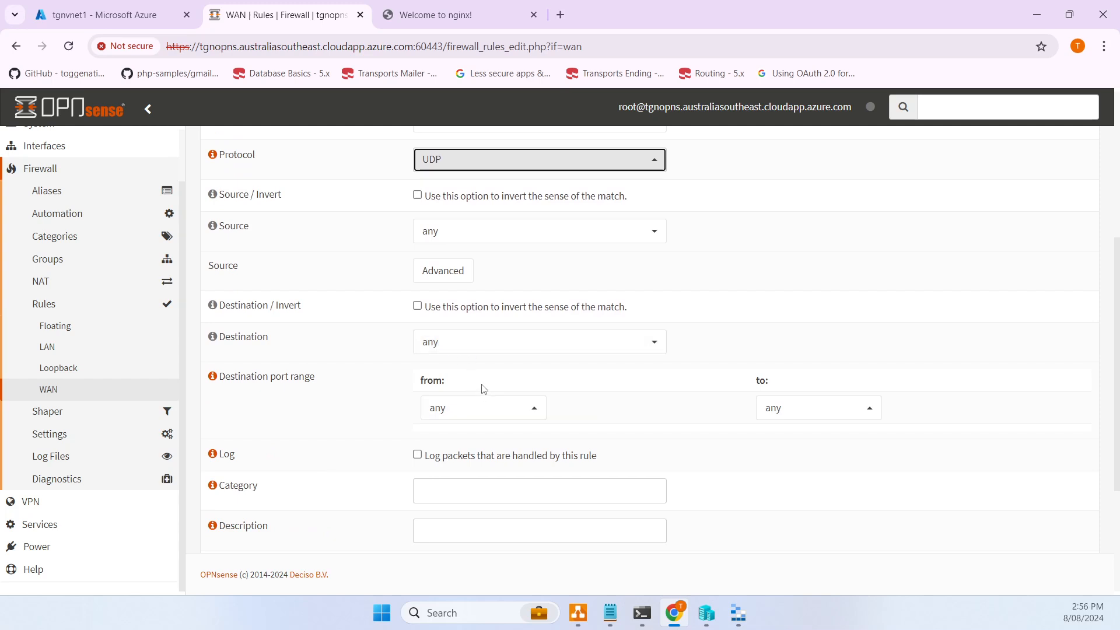
click(504, 417)
text(open)
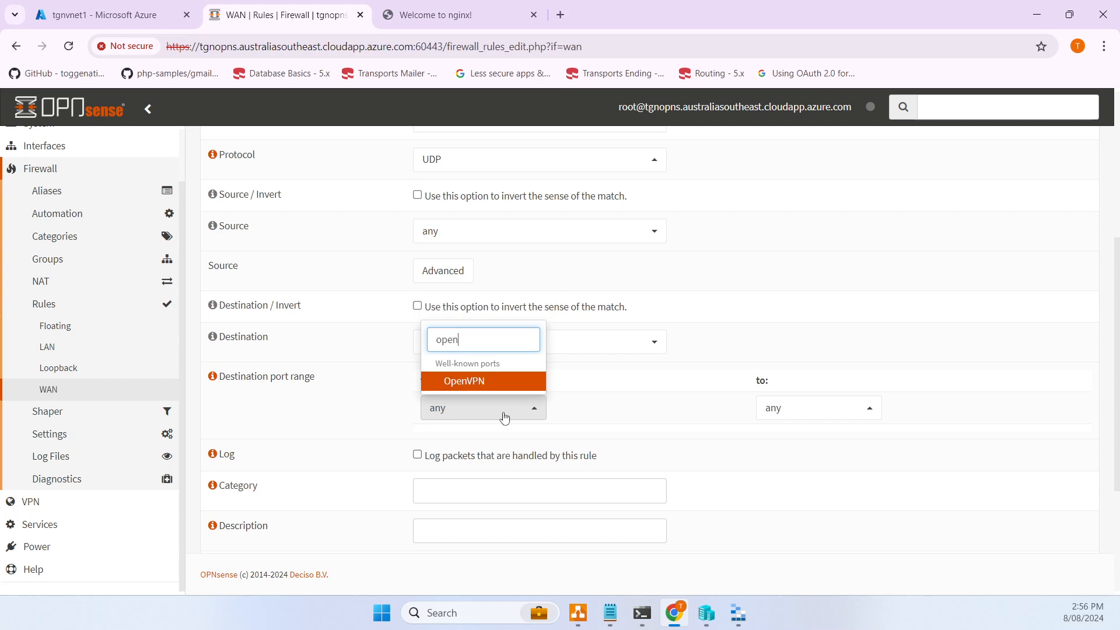
click(522, 381)
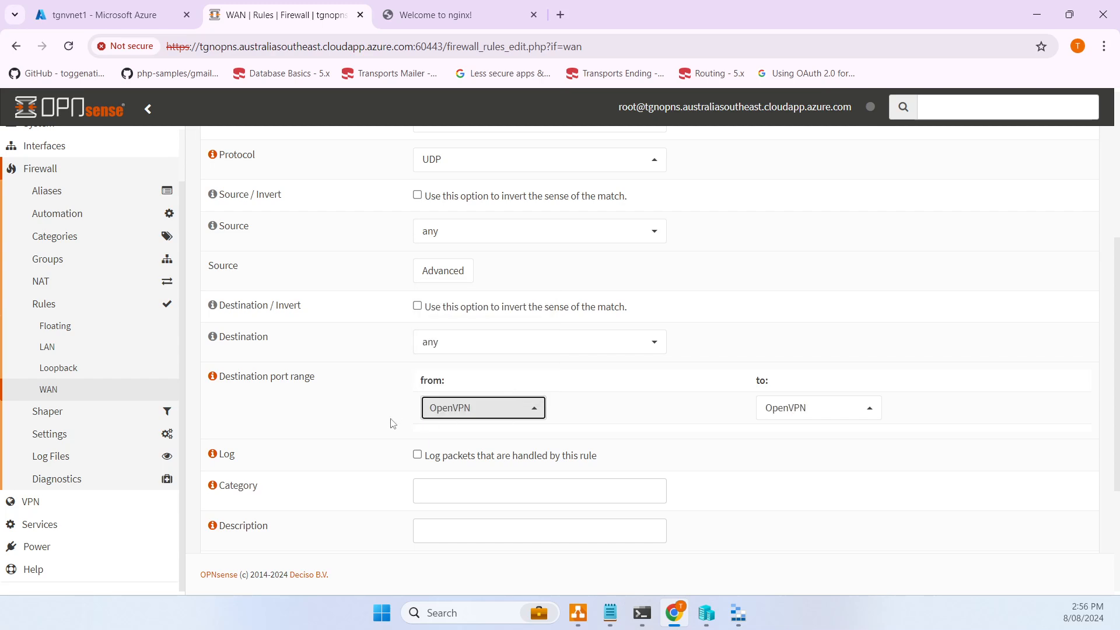
- Enable logging, describe the rule as AllowOpenVPNClients, and save it
scroll(388, 423, down, 1)
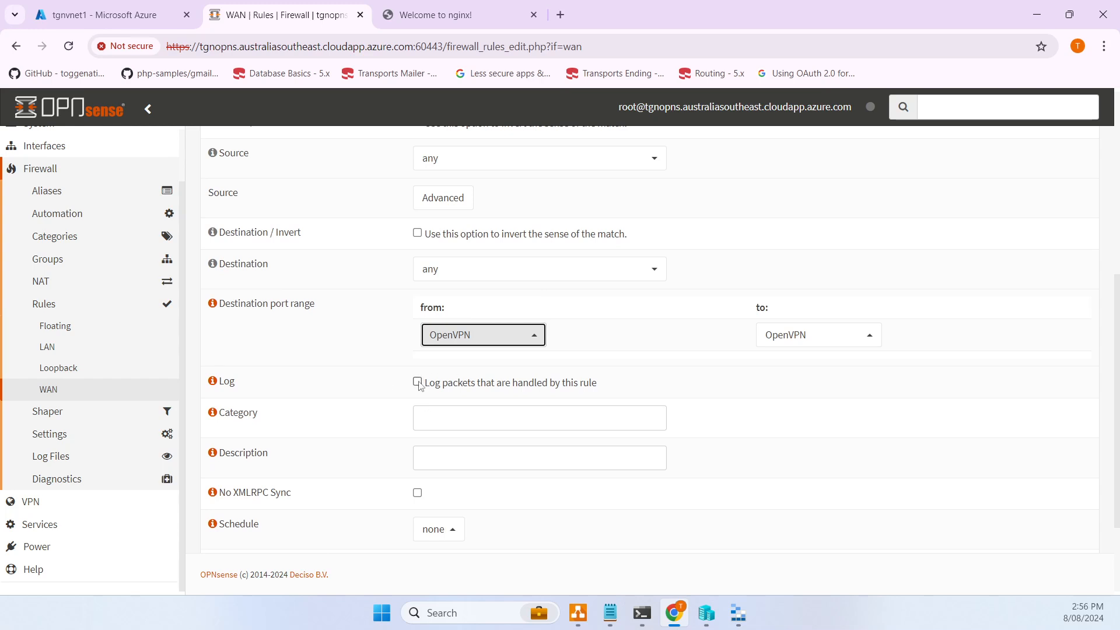
click(418, 383)
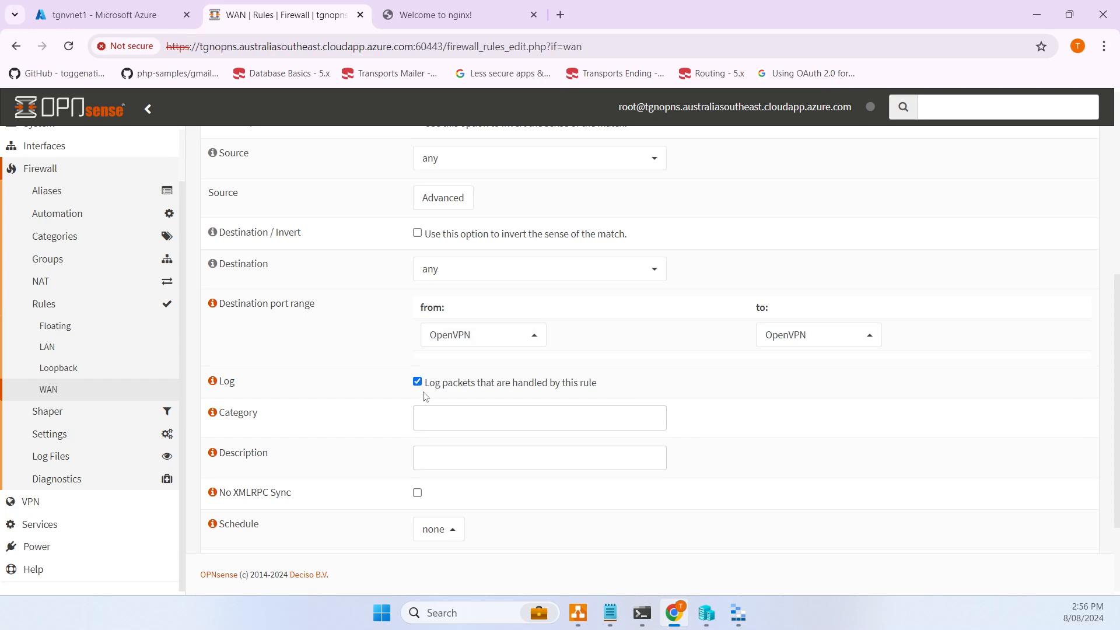
click(454, 457)
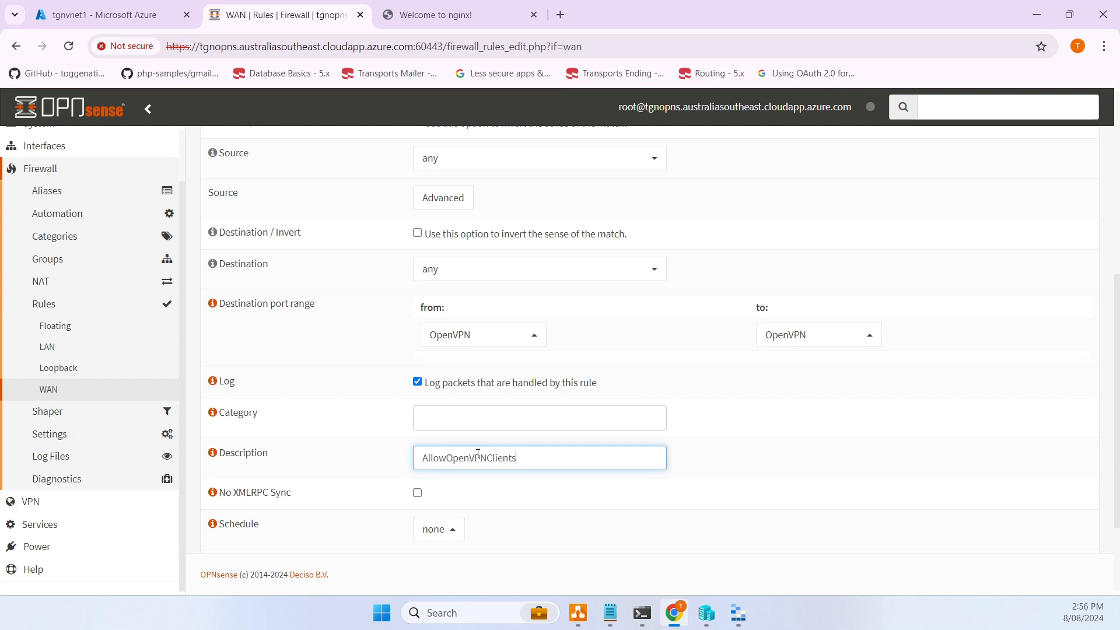
scroll(478, 454, down, 2)
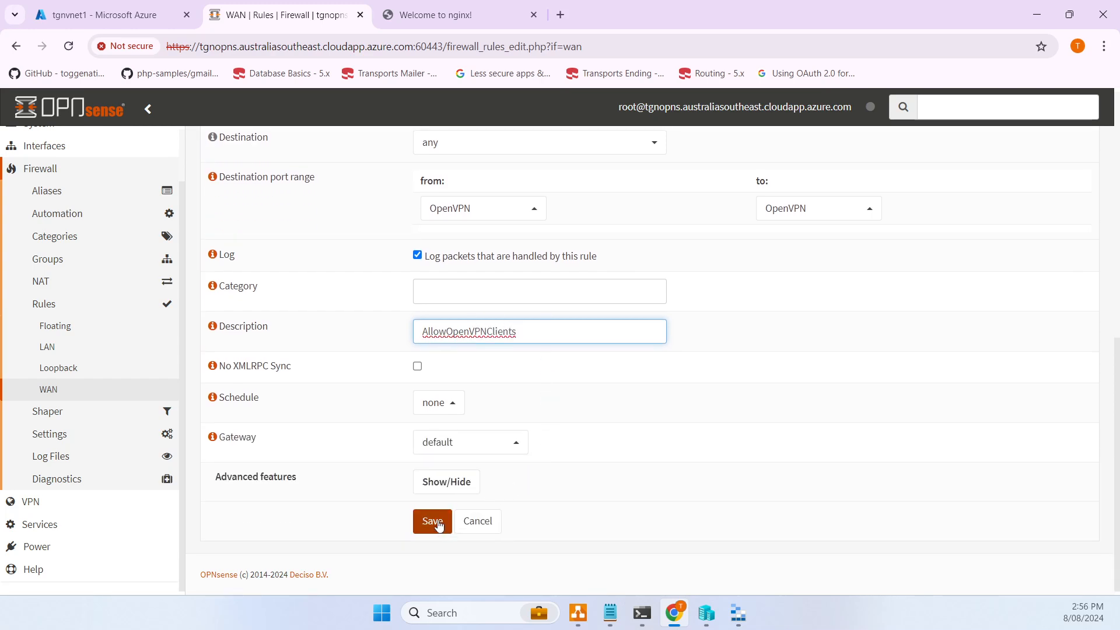
click(439, 525)
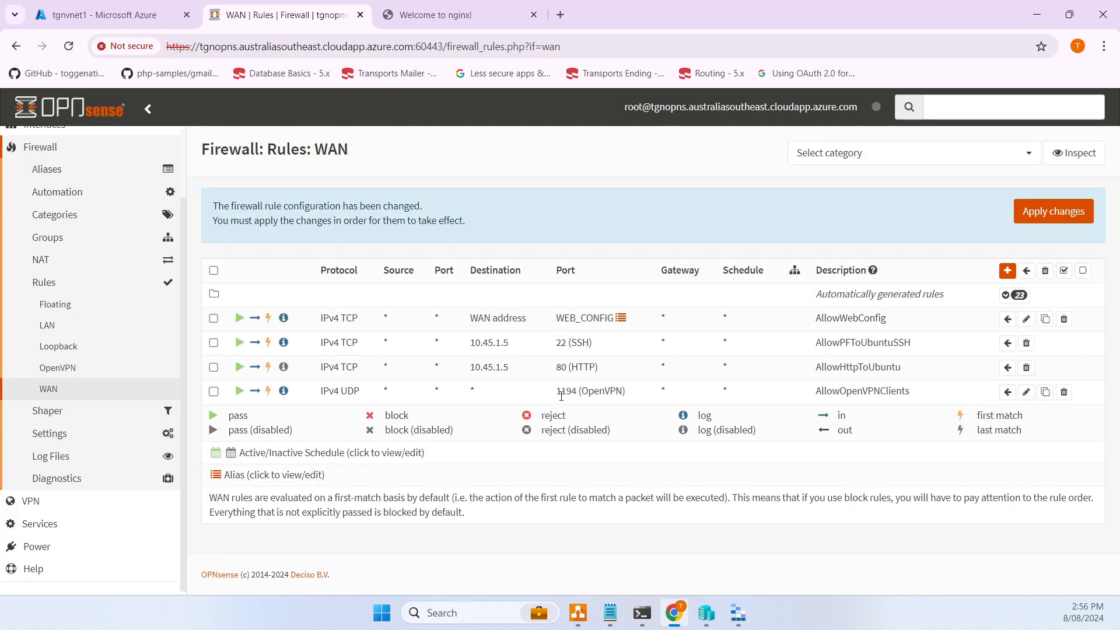
- Apply the pending WAN rule changes and go to the OpenVPN interface rules
click(1062, 215)
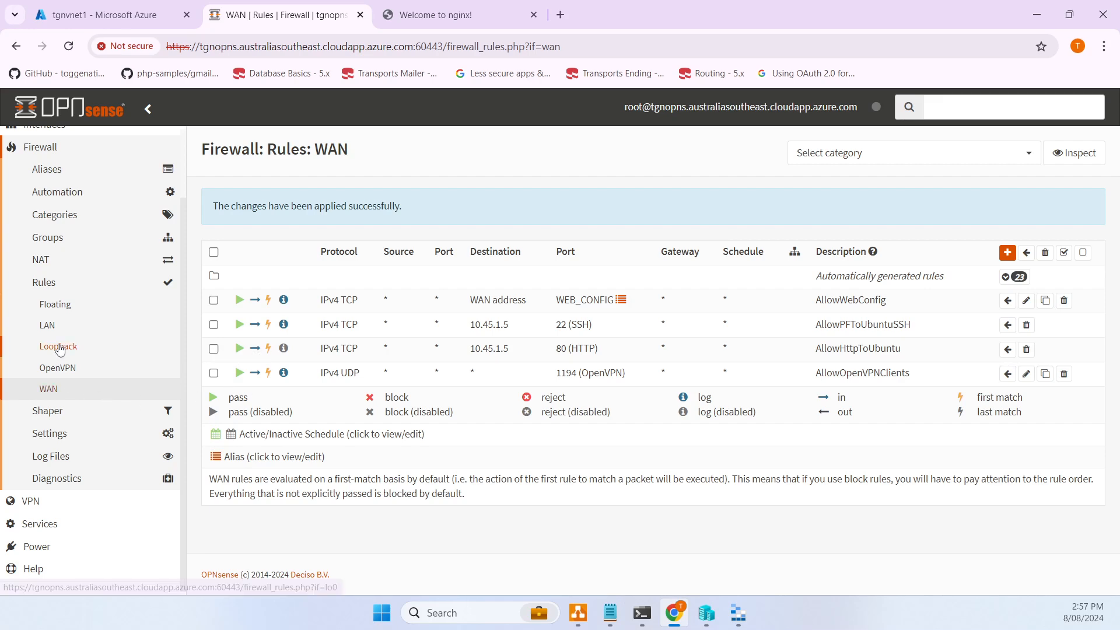
click(66, 374)
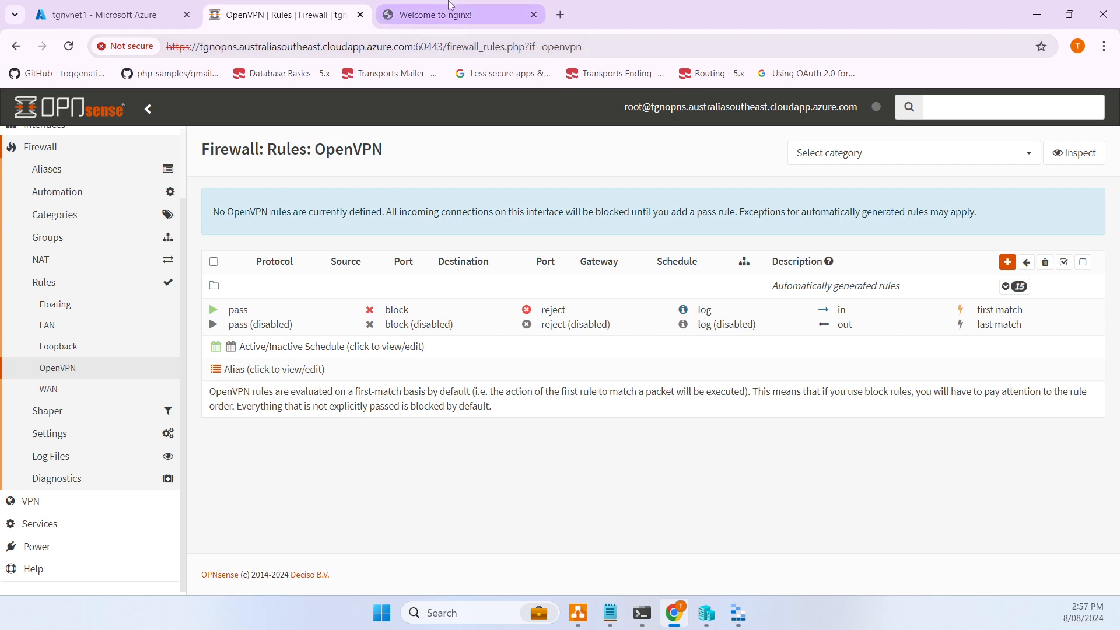
mouse_move(429, 14)
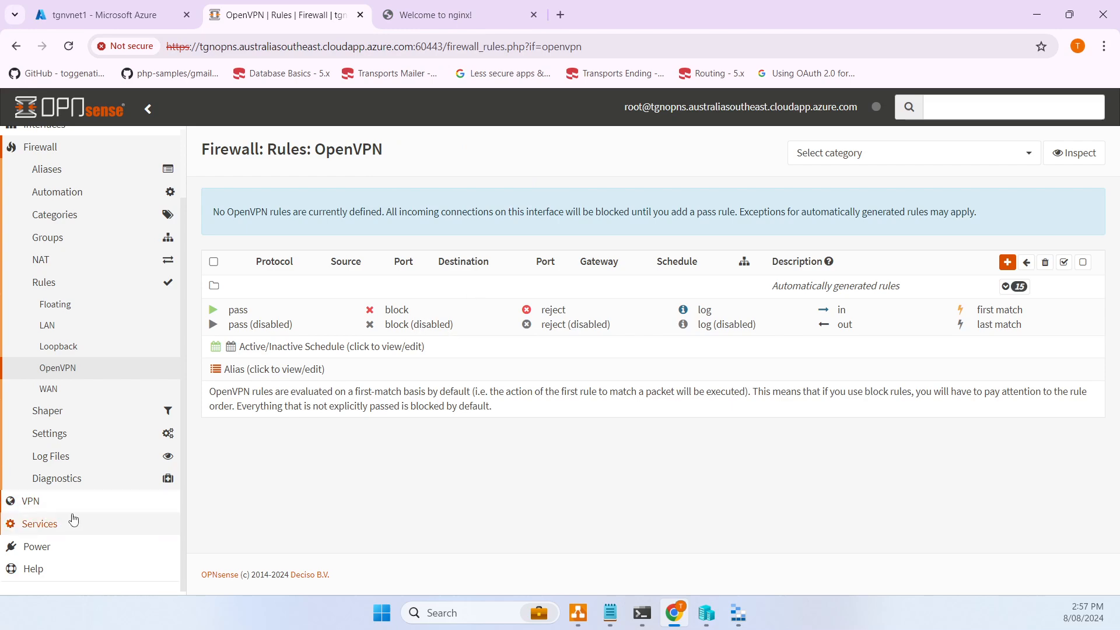
- Copy the tunnel network 10.50.10.0/24 from the legacy OpenVPN server list
click(39, 503)
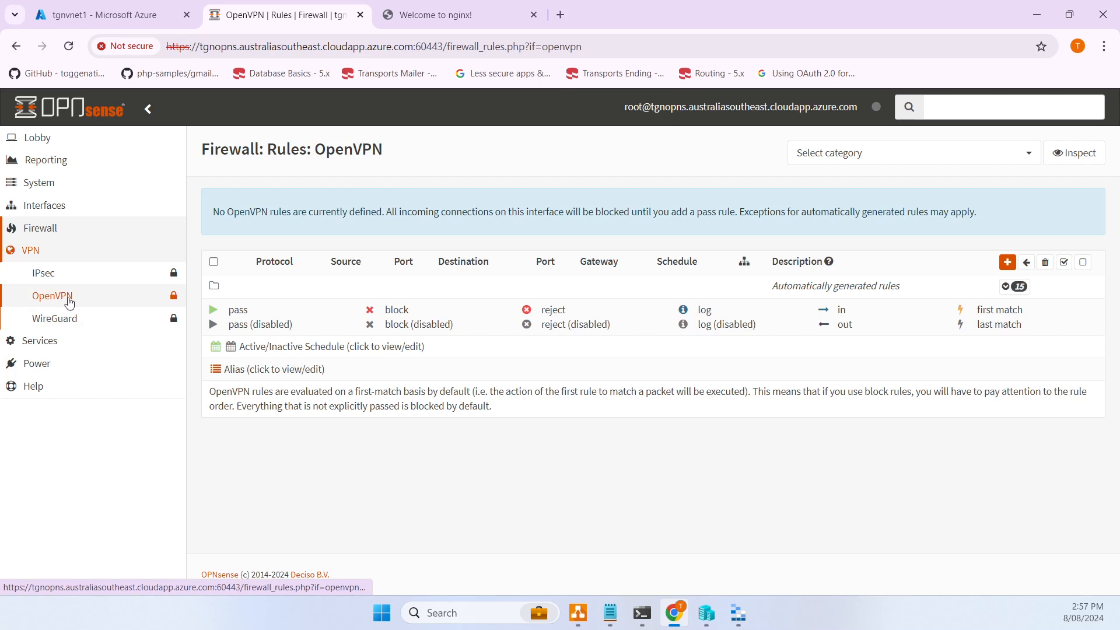
click(66, 297)
click(80, 345)
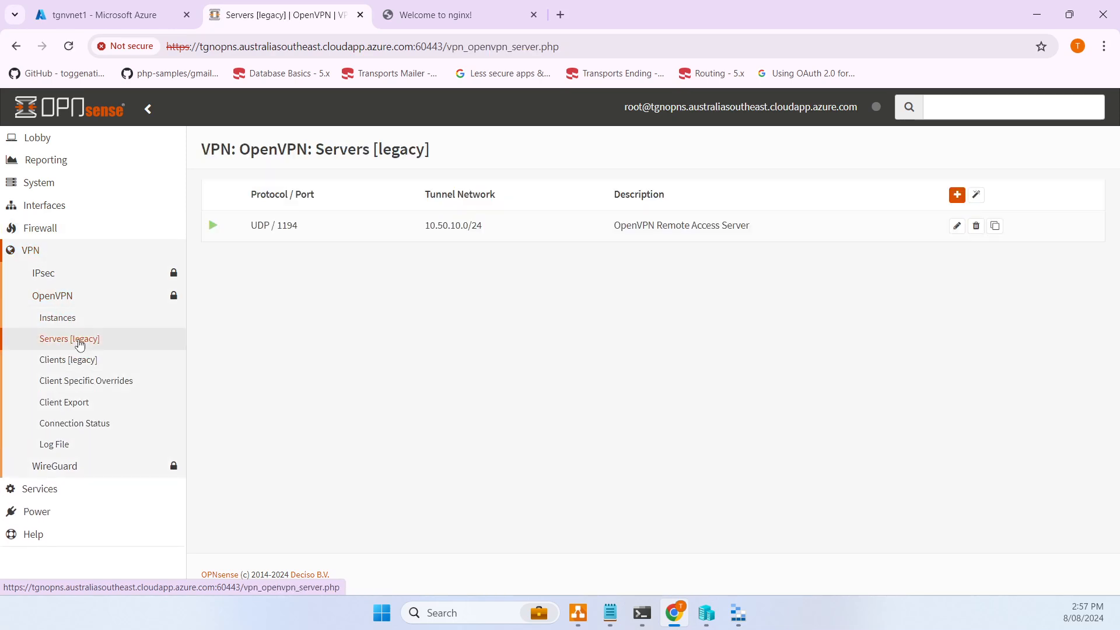
drag(422, 225, 519, 233)
key(ctrl+c)
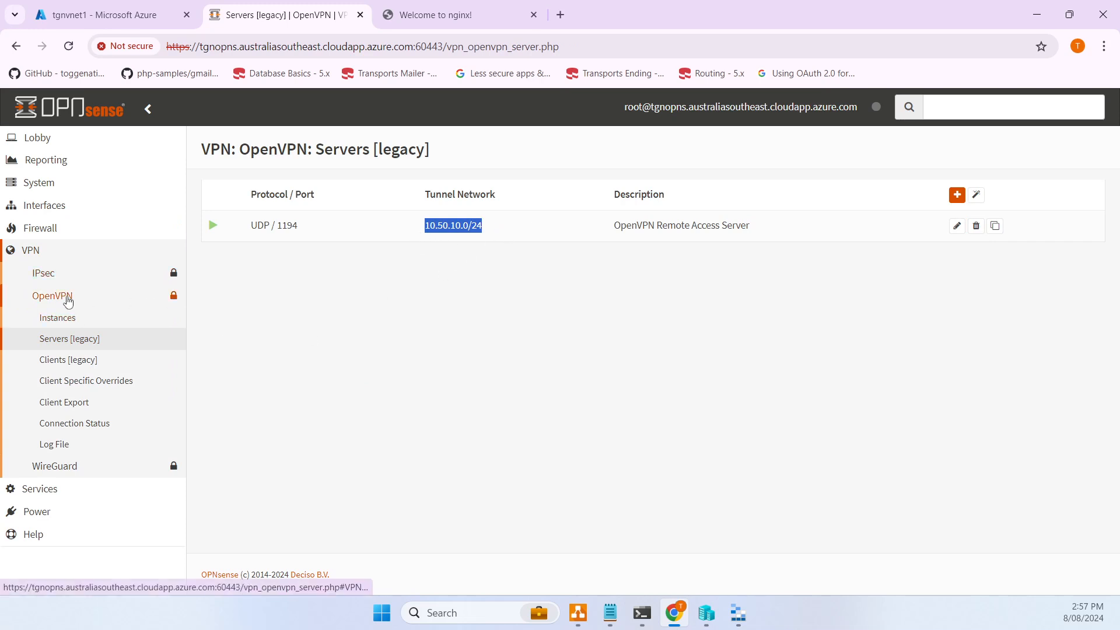
- Return to Firewall > Rules > OpenVPN, which lists no user rules yet
click(52, 228)
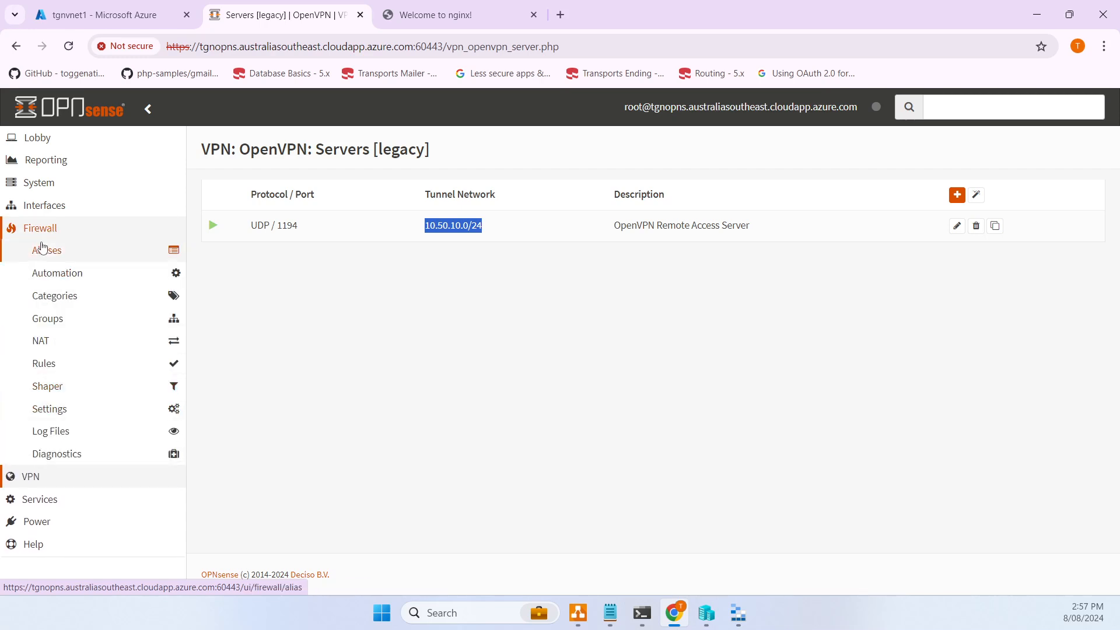
click(68, 363)
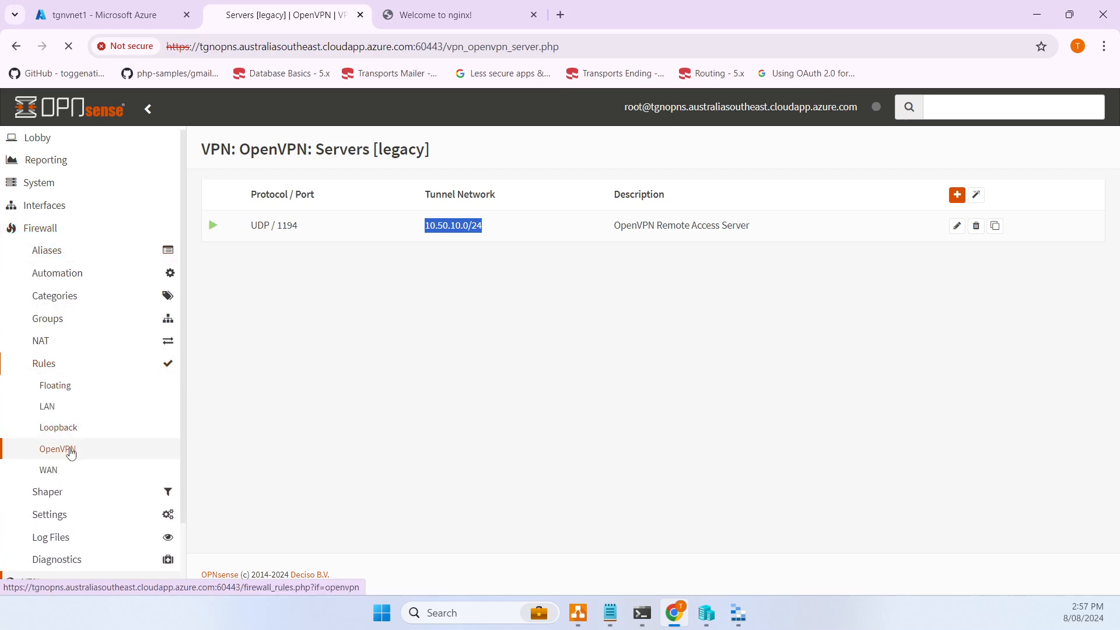
click(70, 453)
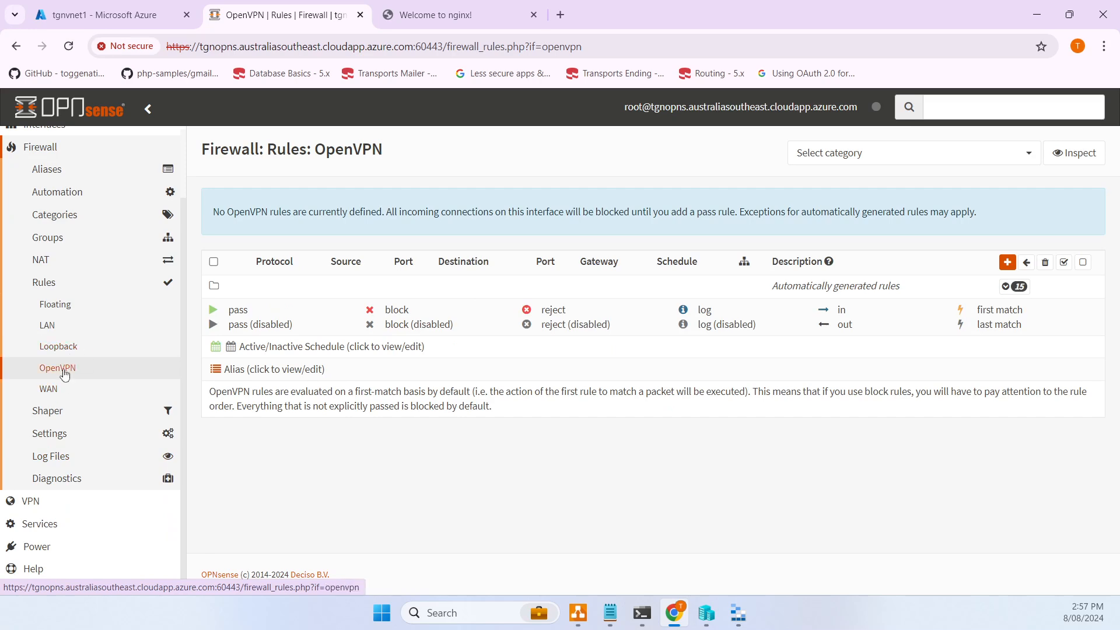
- Start a new OpenVPN firewall rule with source type Single host or Network
click(1011, 264)
scroll(485, 272, down, 2)
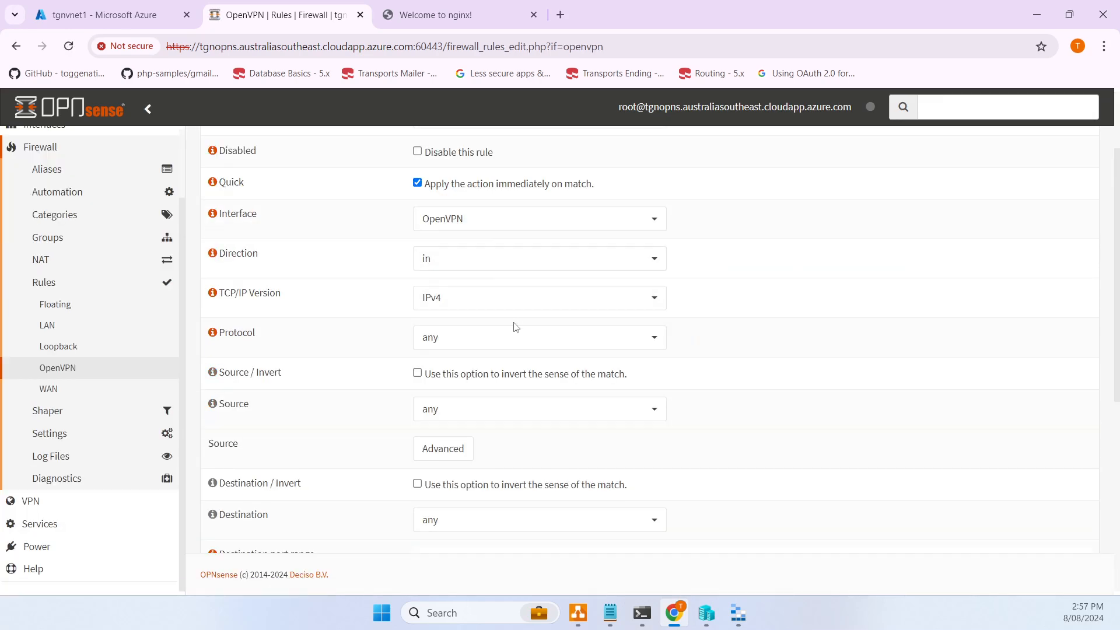
scroll(514, 325, up, 2)
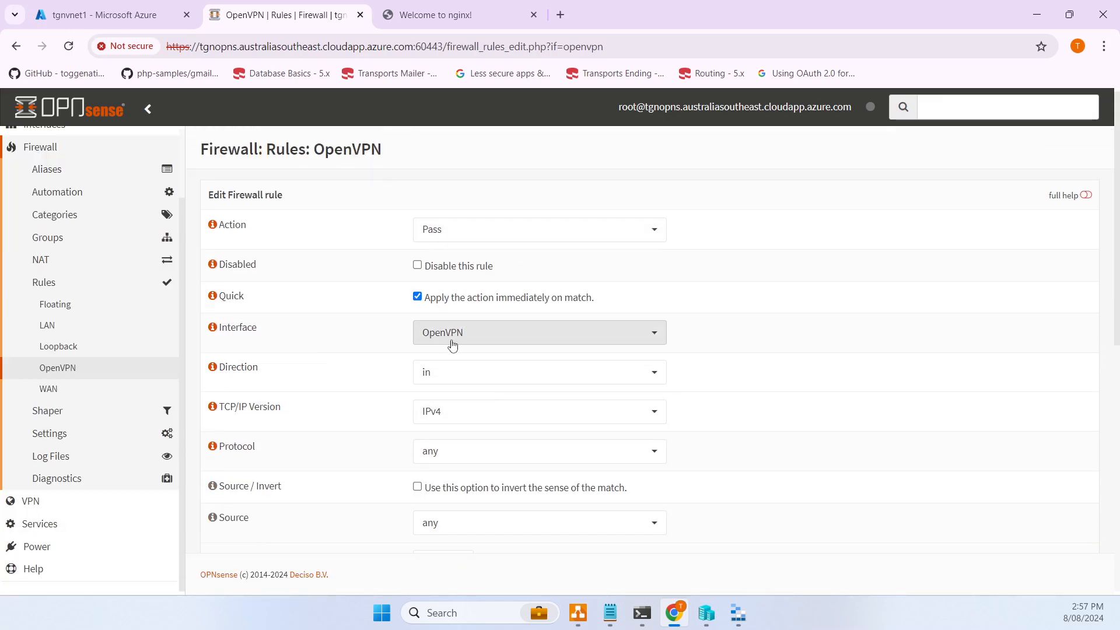
scroll(461, 350, down, 1)
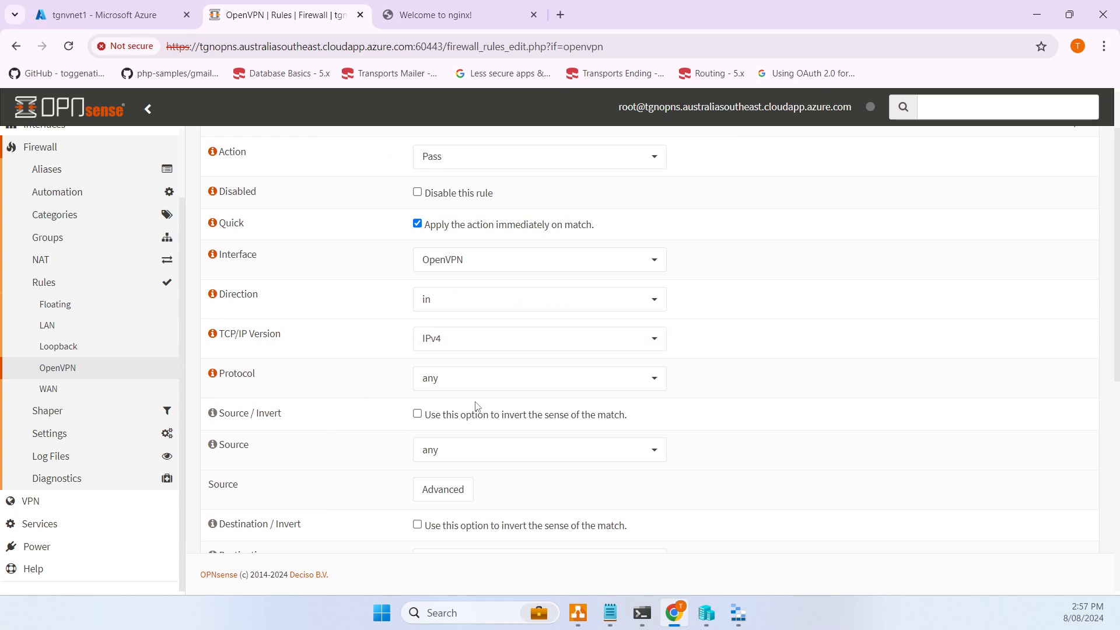
scroll(476, 406, down, 2)
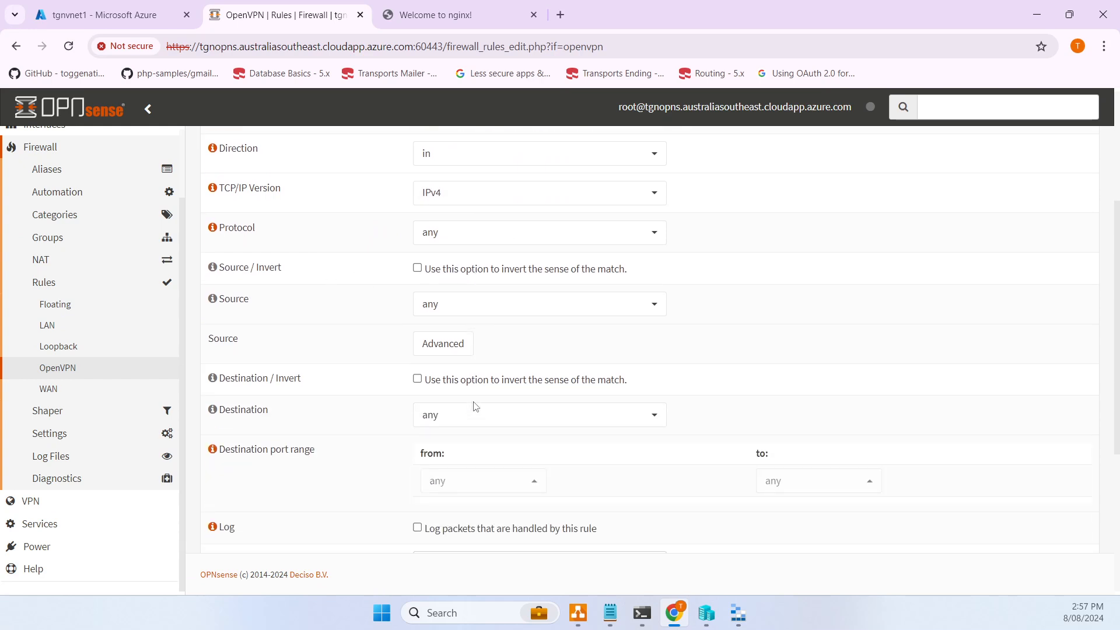
click(462, 312)
scroll(460, 353, up, 3)
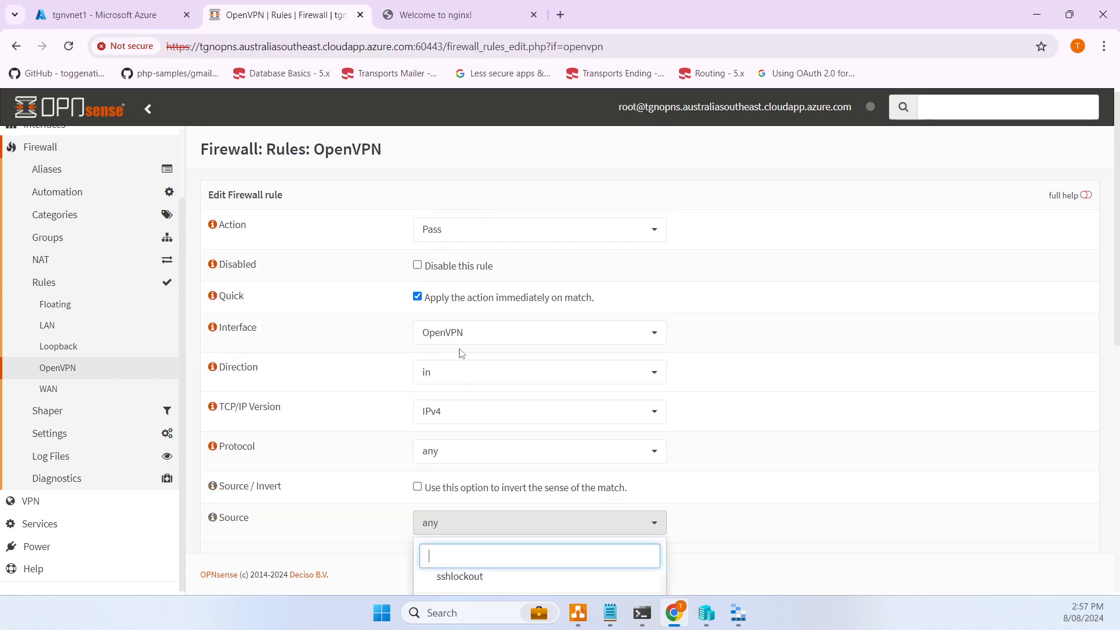
scroll(445, 370, down, 3)
scroll(438, 401, up, 2)
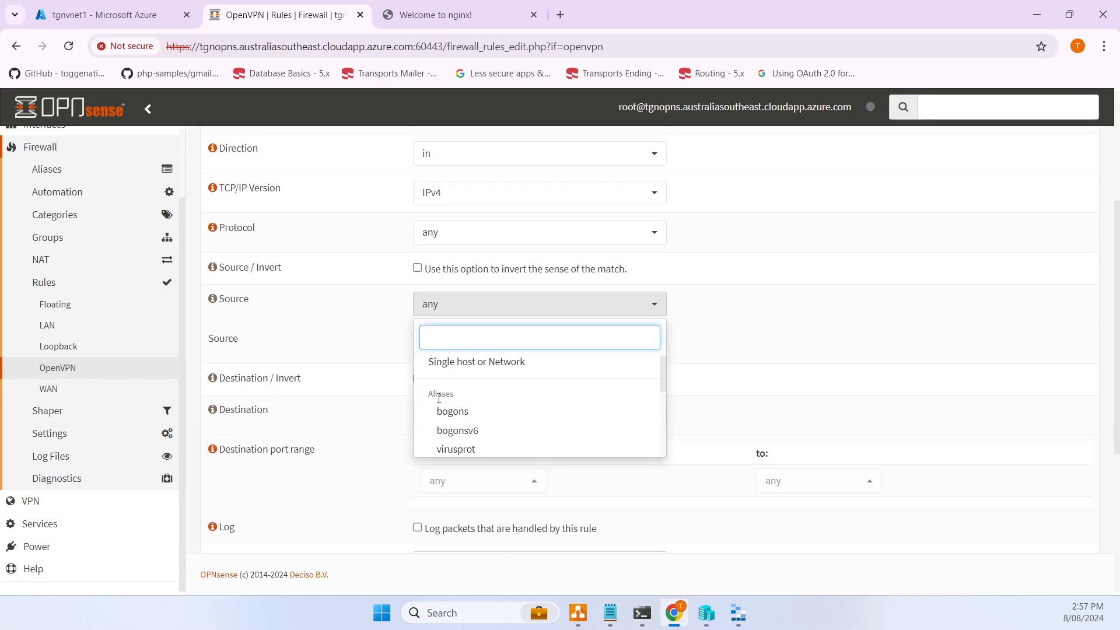
click(470, 362)
- Paste 10.50.10.0 as the source address and keep the /24 prefix
drag(462, 328, 411, 329)
key(ctrl+v)
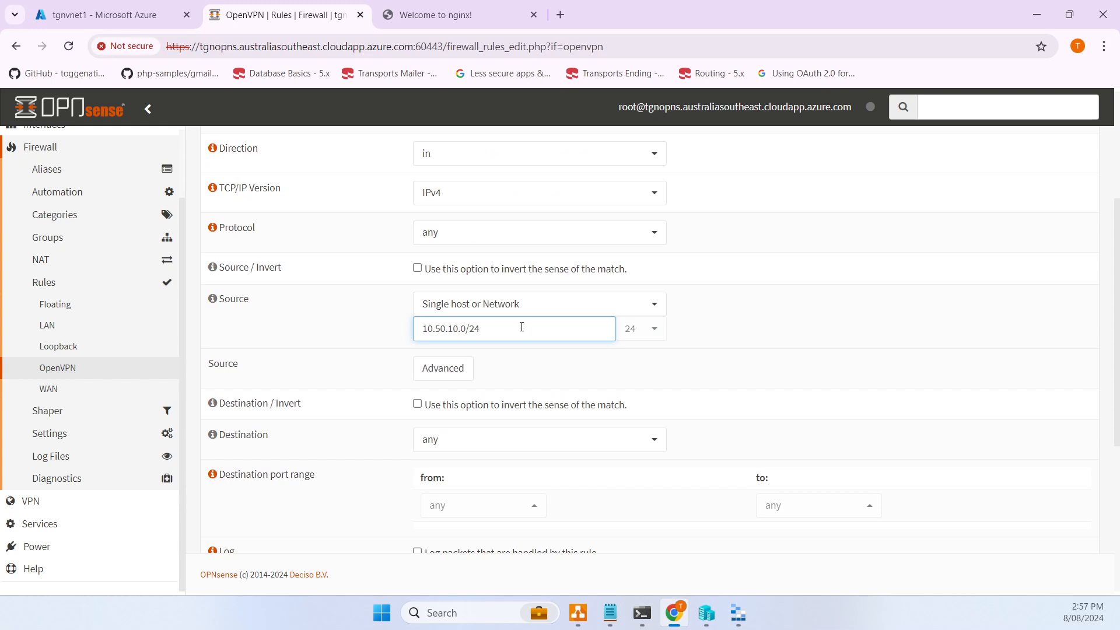
click(656, 328)
click(657, 328)
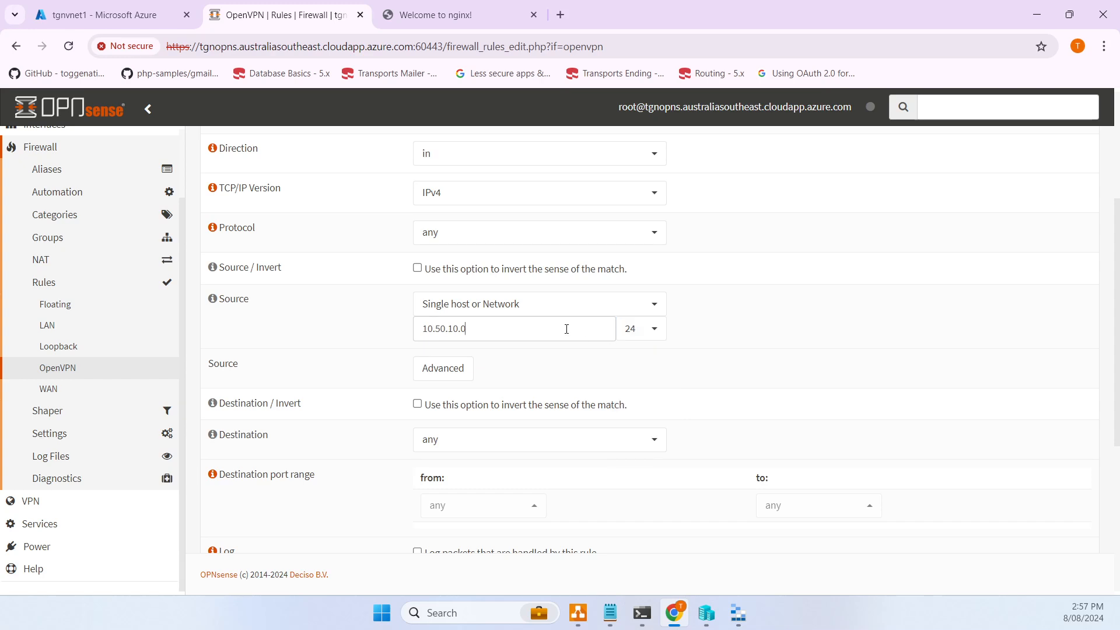
drag(568, 327, 333, 329)
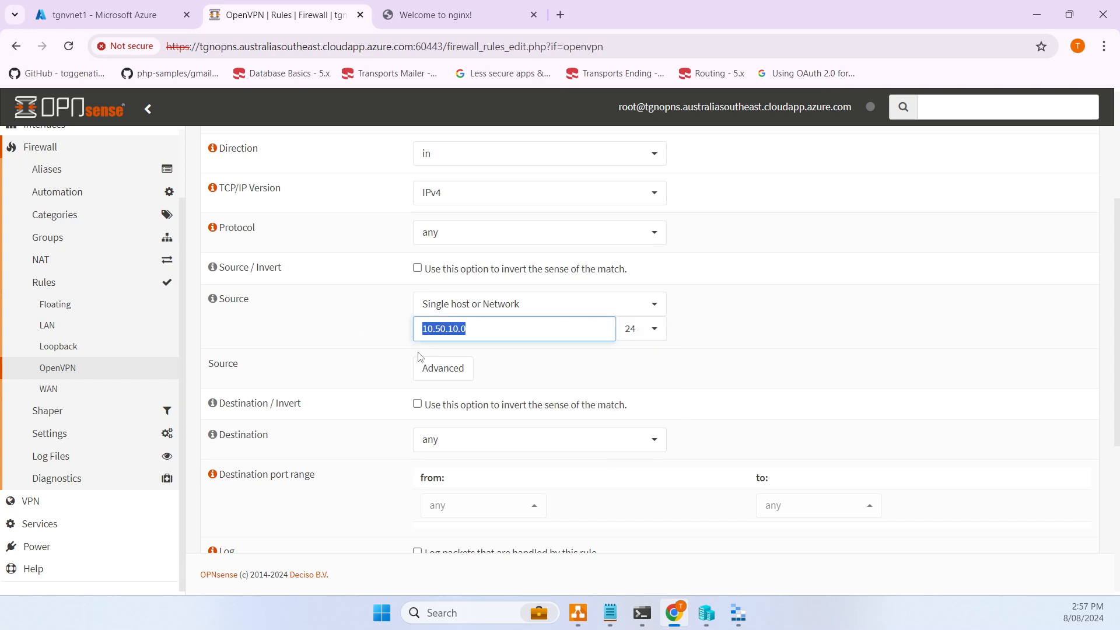
click(518, 333)
scroll(527, 328, down, 2)
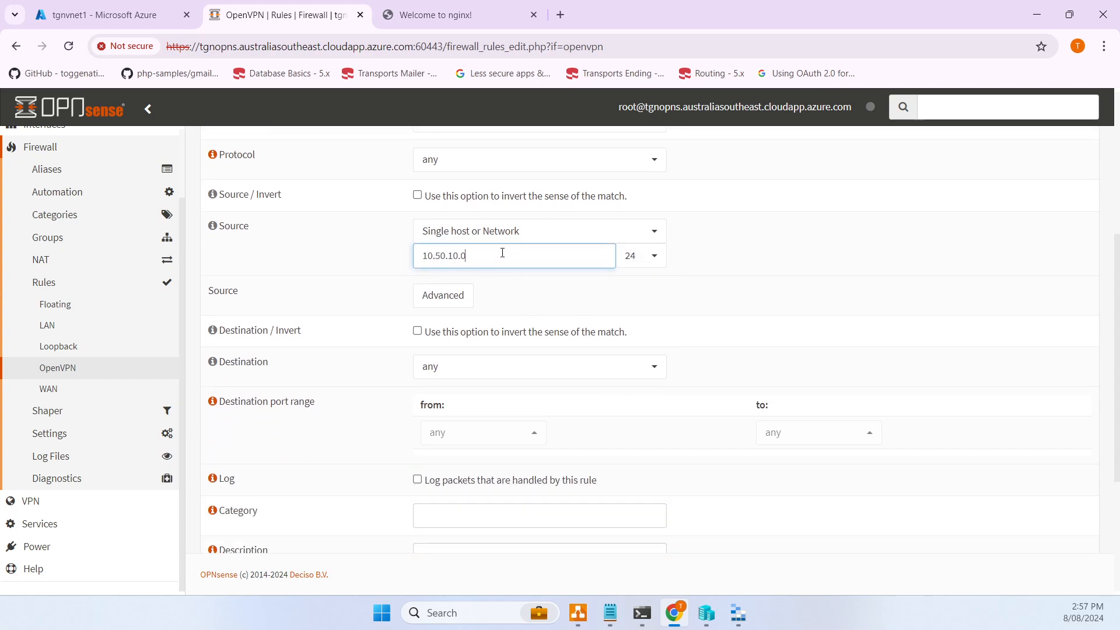
scroll(534, 365, down, 2)
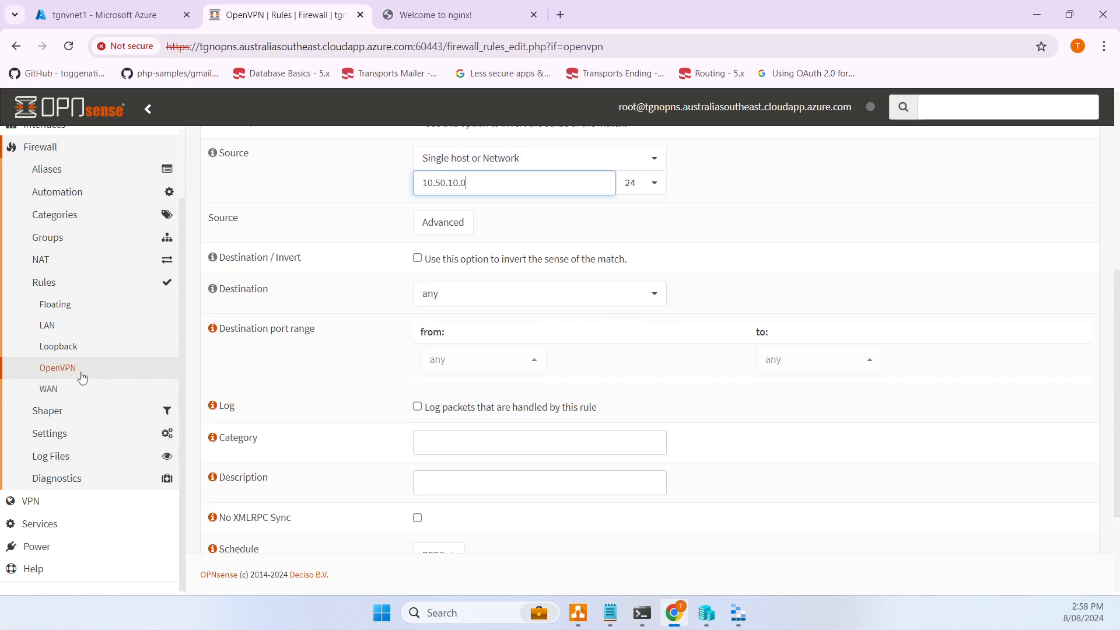
scroll(616, 337, down, 4)
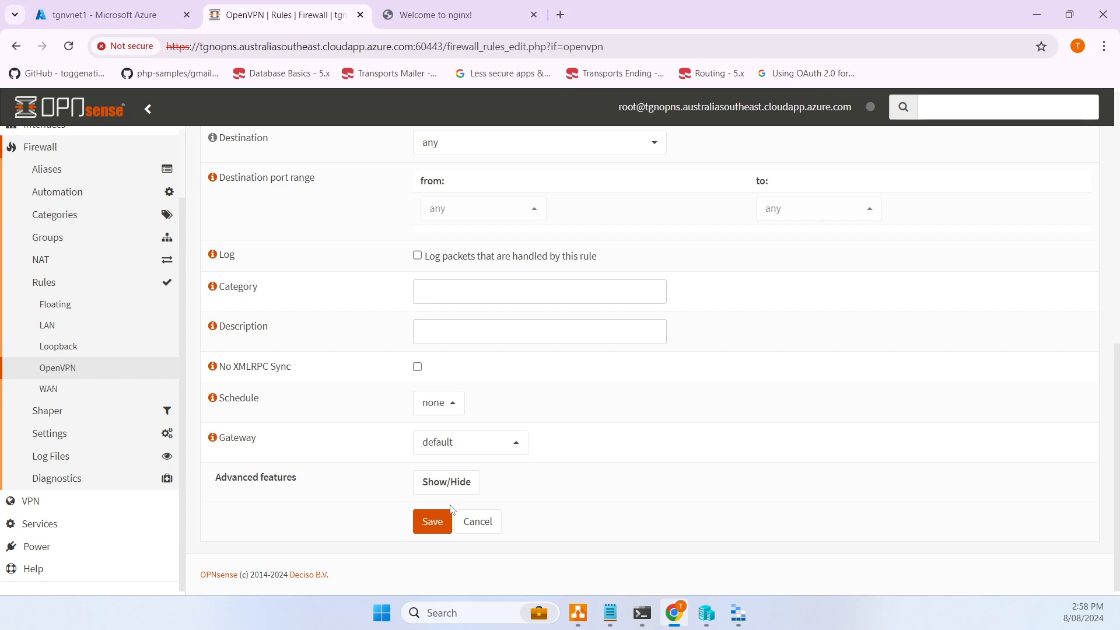
- Save and apply the OpenVPN pass rule from 10.50.10.0/24 to any destination
click(432, 520)
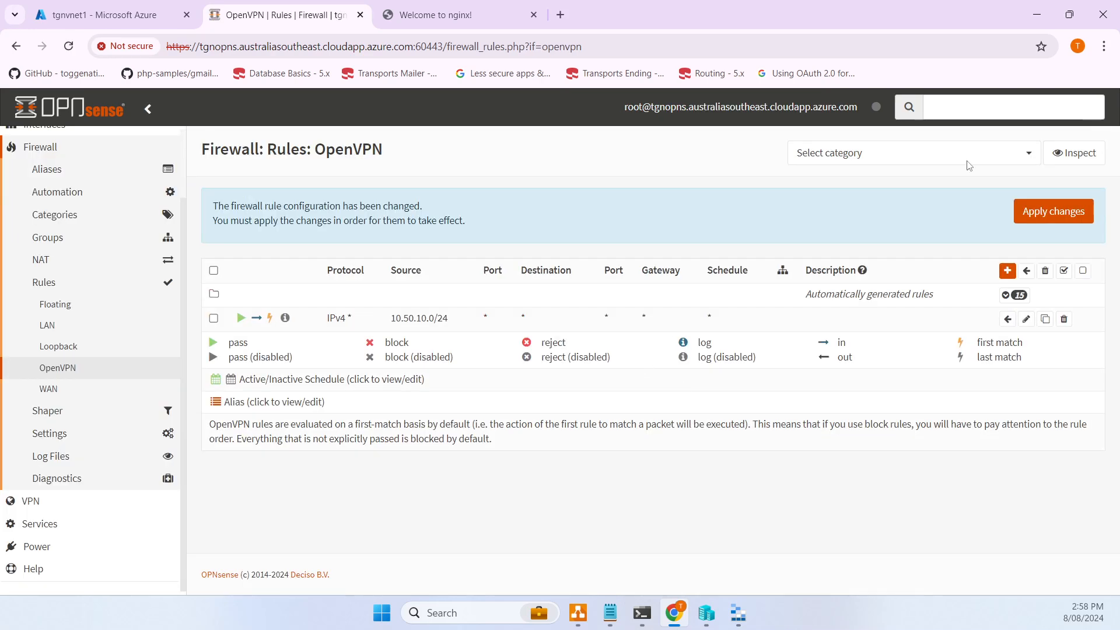
click(1046, 219)
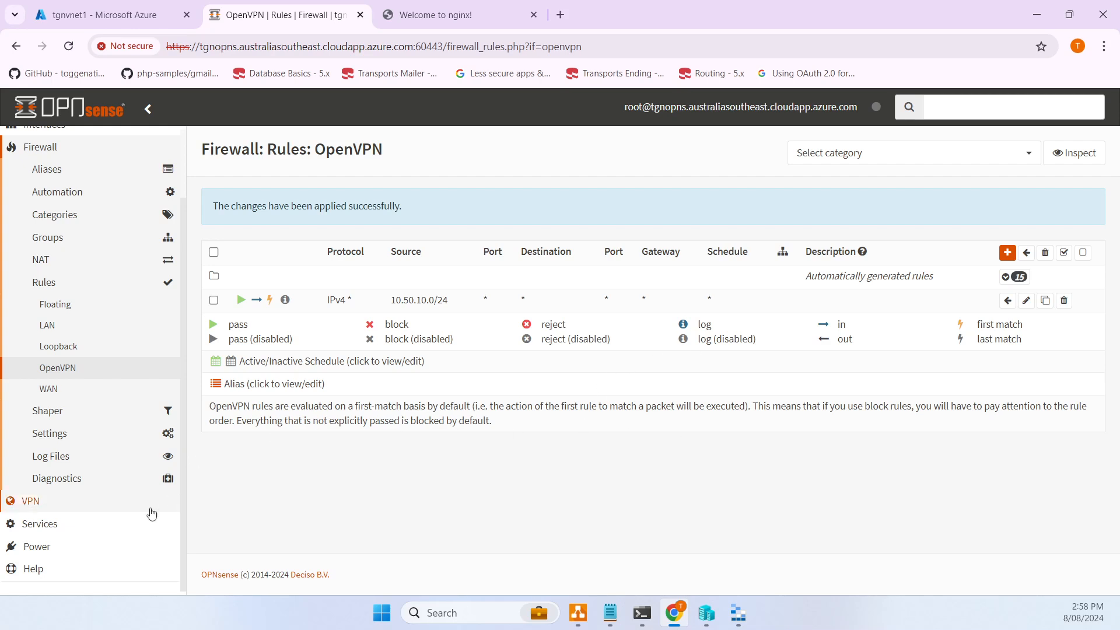
click(96, 505)
click(51, 296)
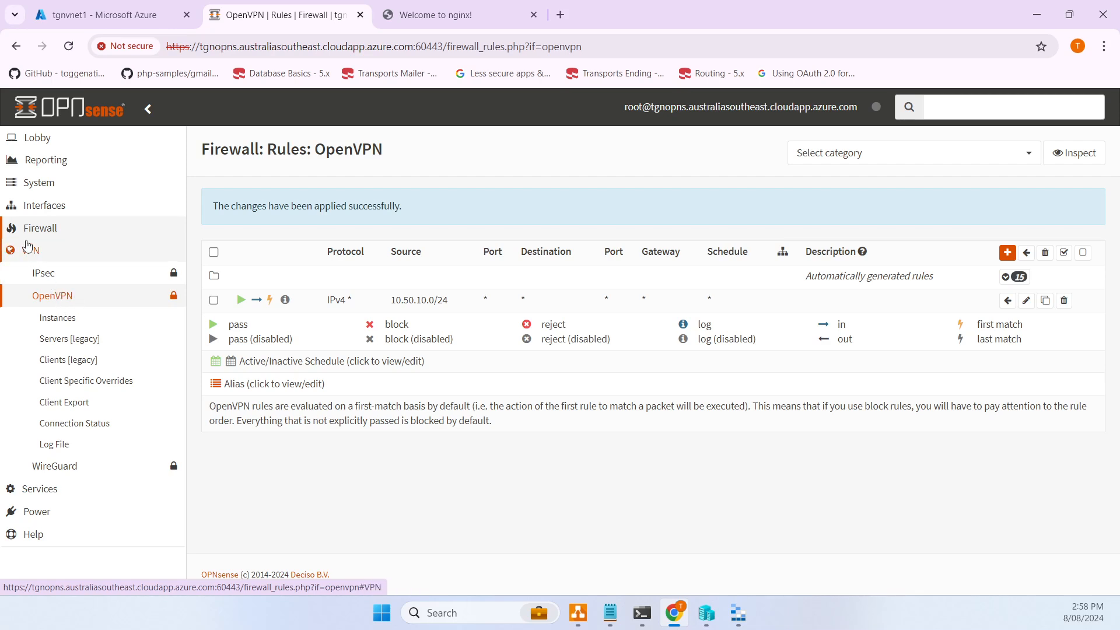
- Open OpenVPN Client Export and launch OpenVPN Connect from Windows search
click(82, 411)
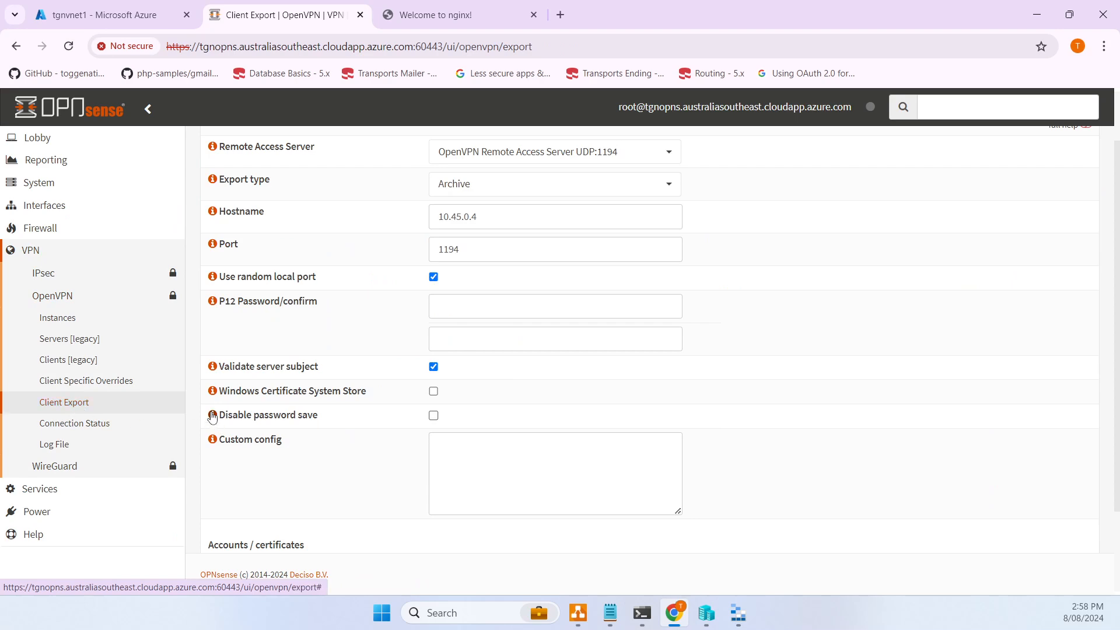
click(442, 612)
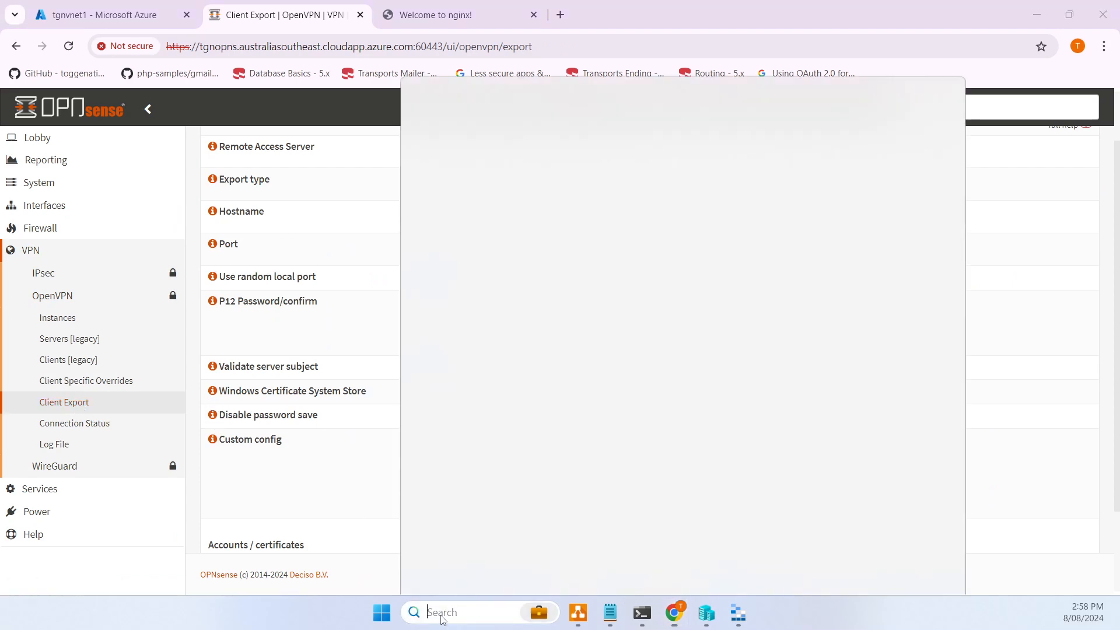
text(openvpn)
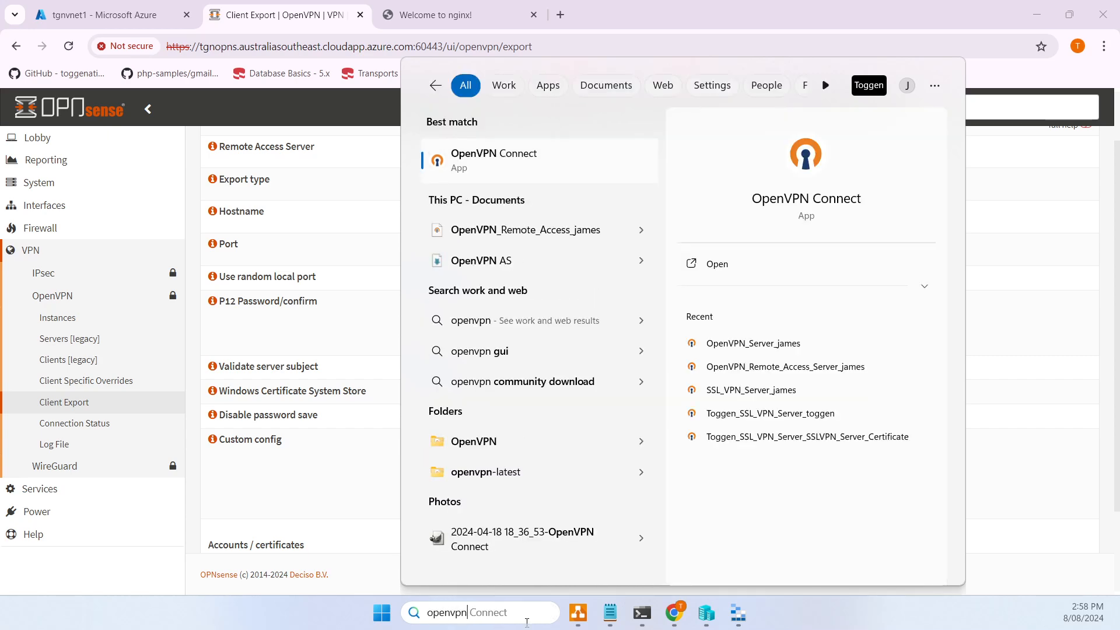
click(501, 173)
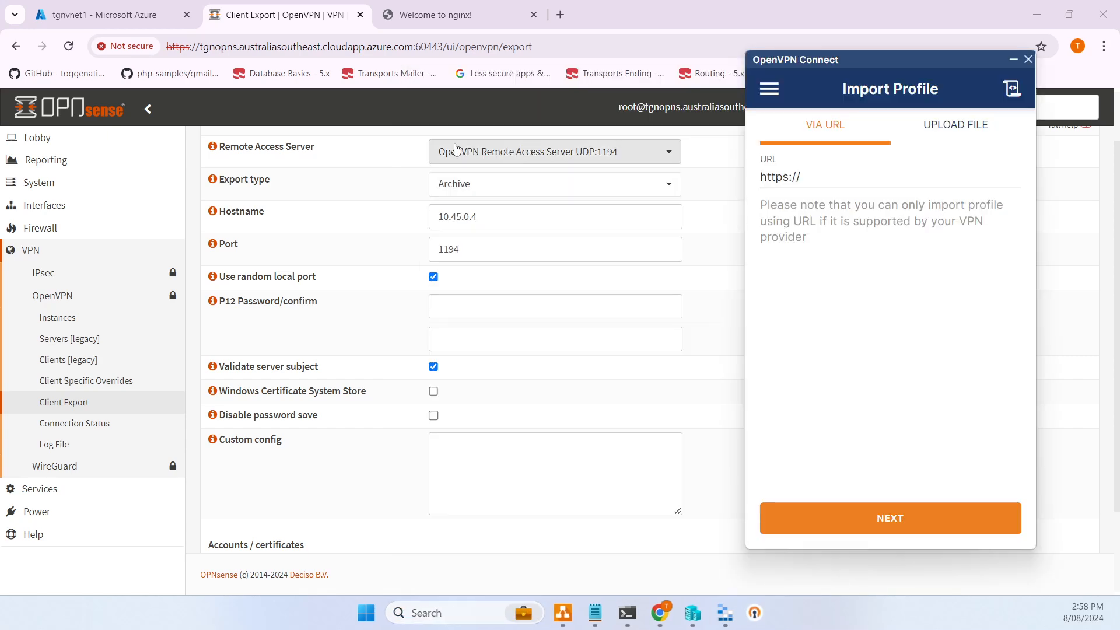
- Reposition the OpenVPN Connect window, glance at its menu, and return to Client Export
drag(856, 65, 600, 63)
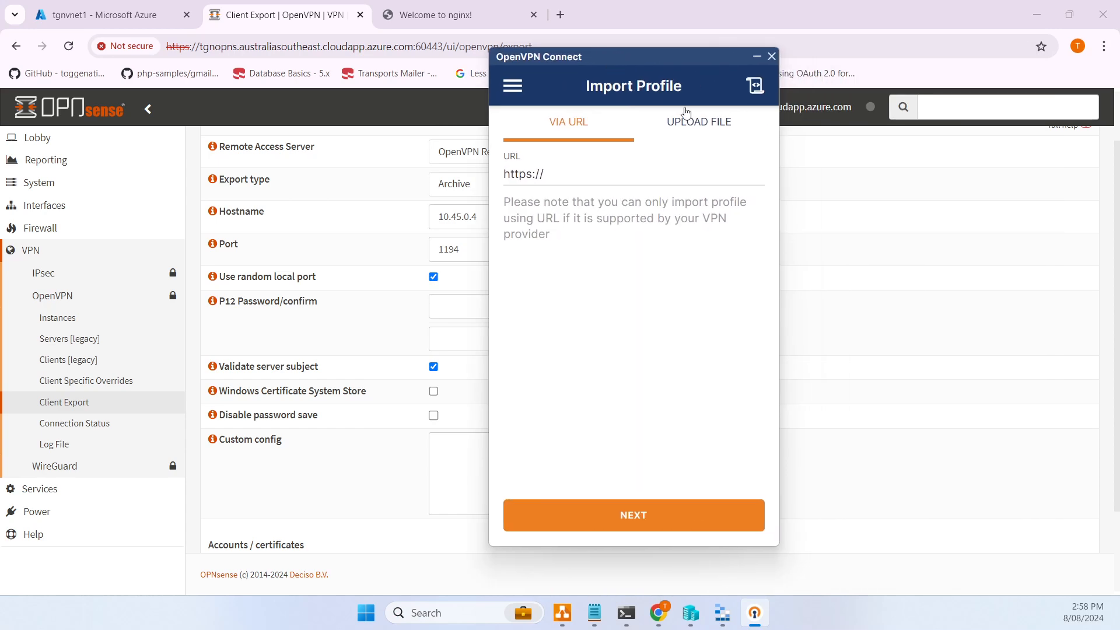
click(514, 86)
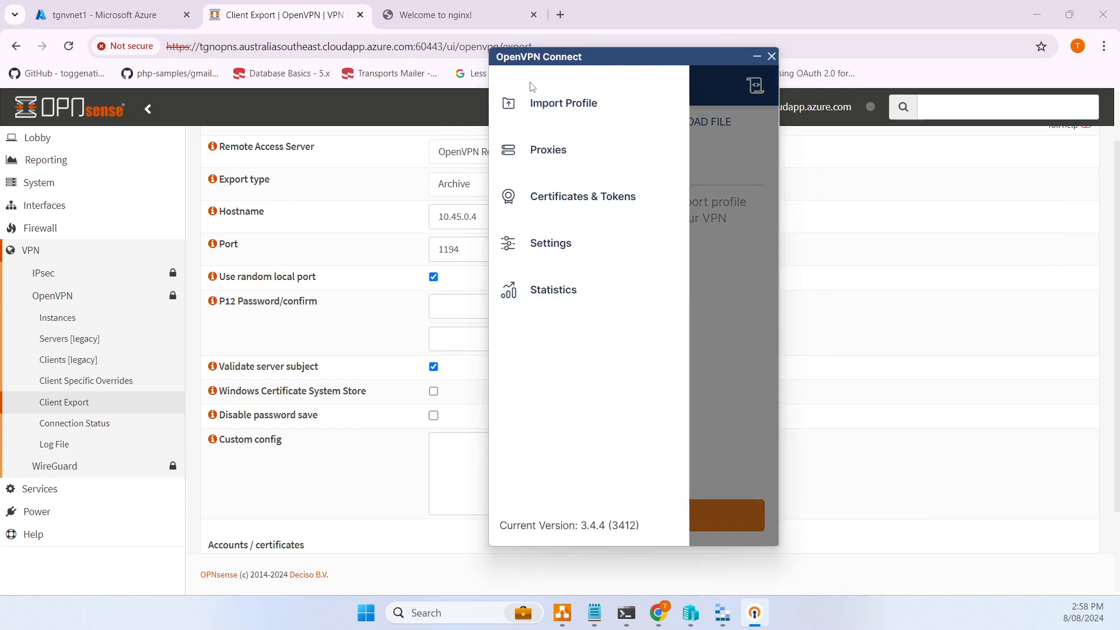
click(532, 88)
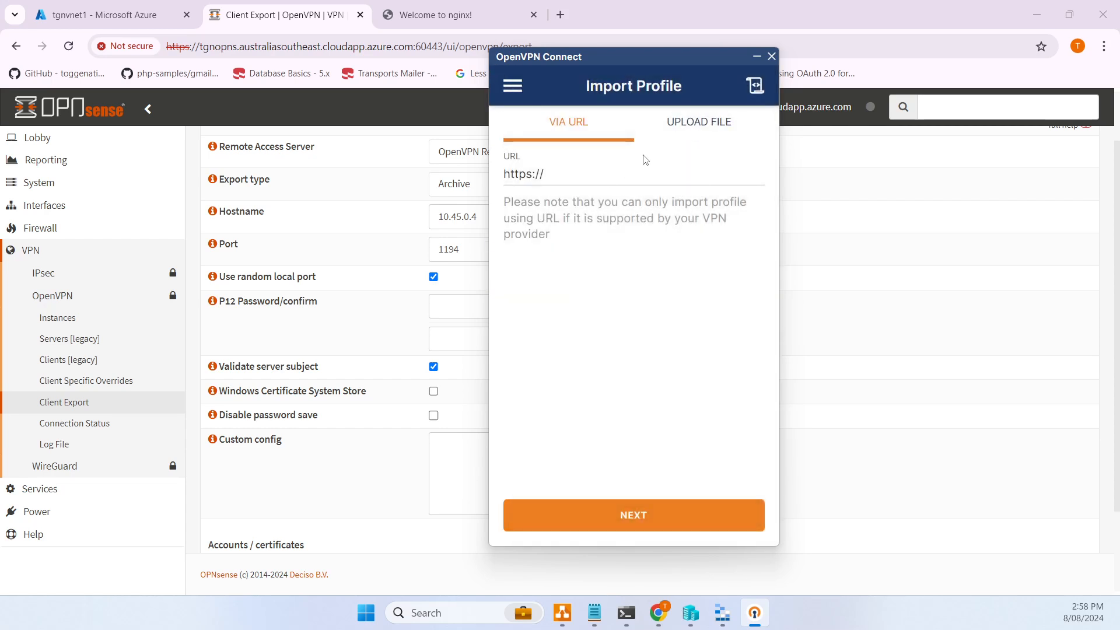
drag(590, 76, 888, 81)
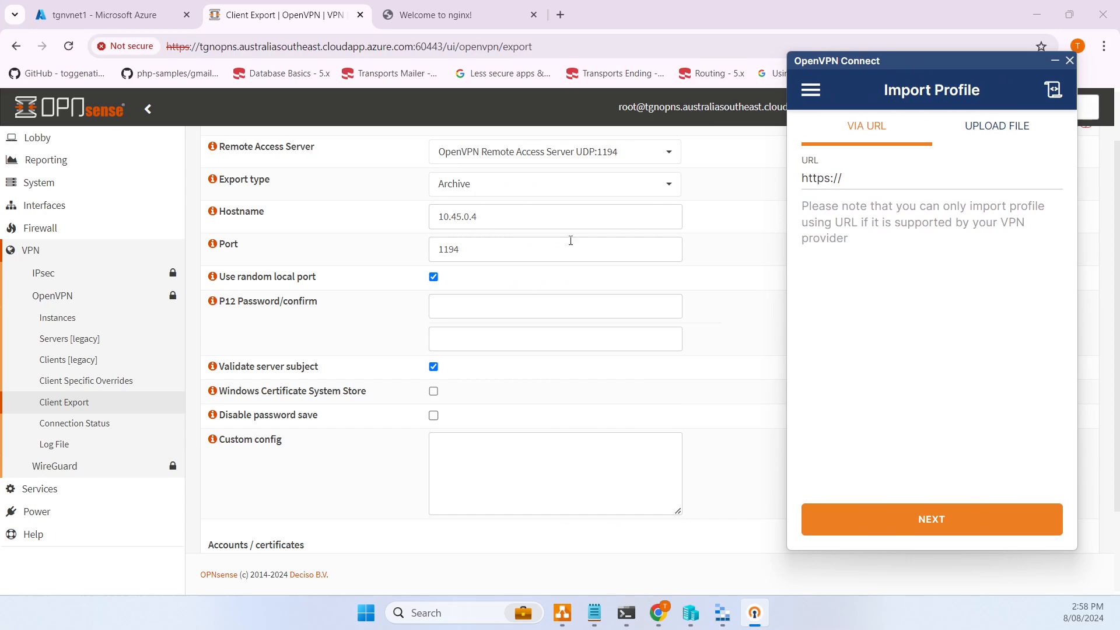
click(530, 212)
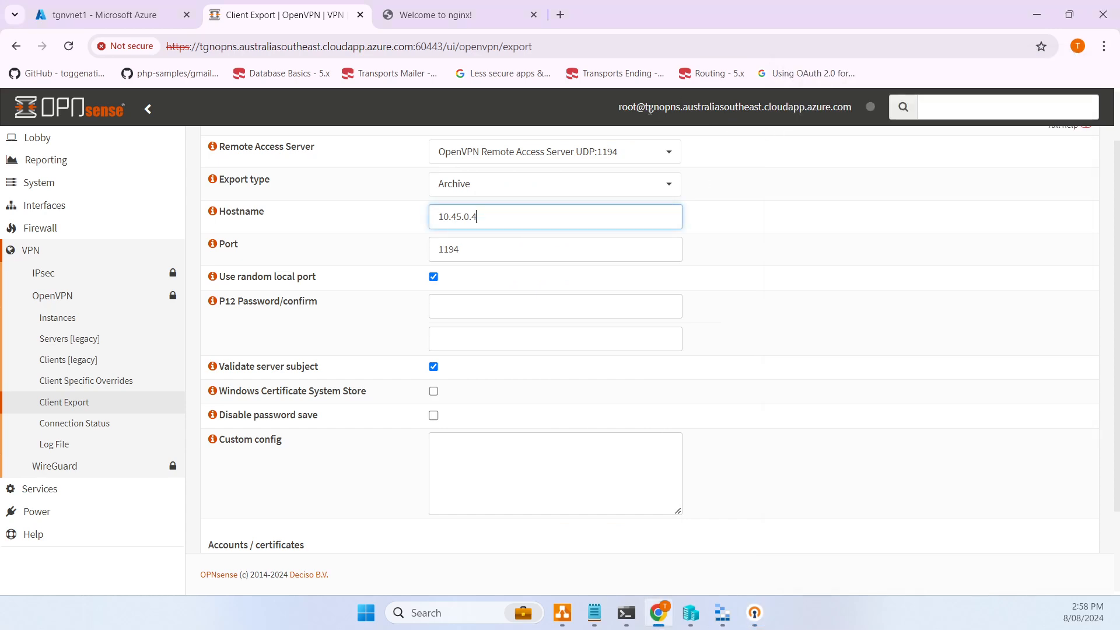
- Replace hostname 10.45.0.4 with tgnopns.australiasoutheast.cloudapp.azure.com in the export settings
click(650, 109)
drag(765, 119, 851, 110)
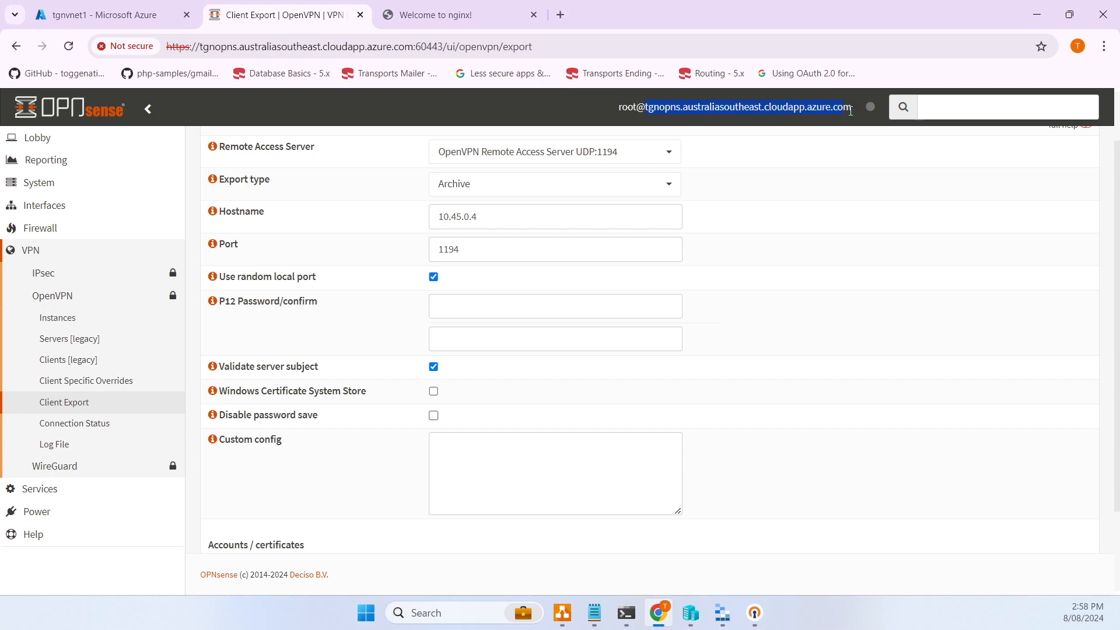
drag(536, 213, 390, 221)
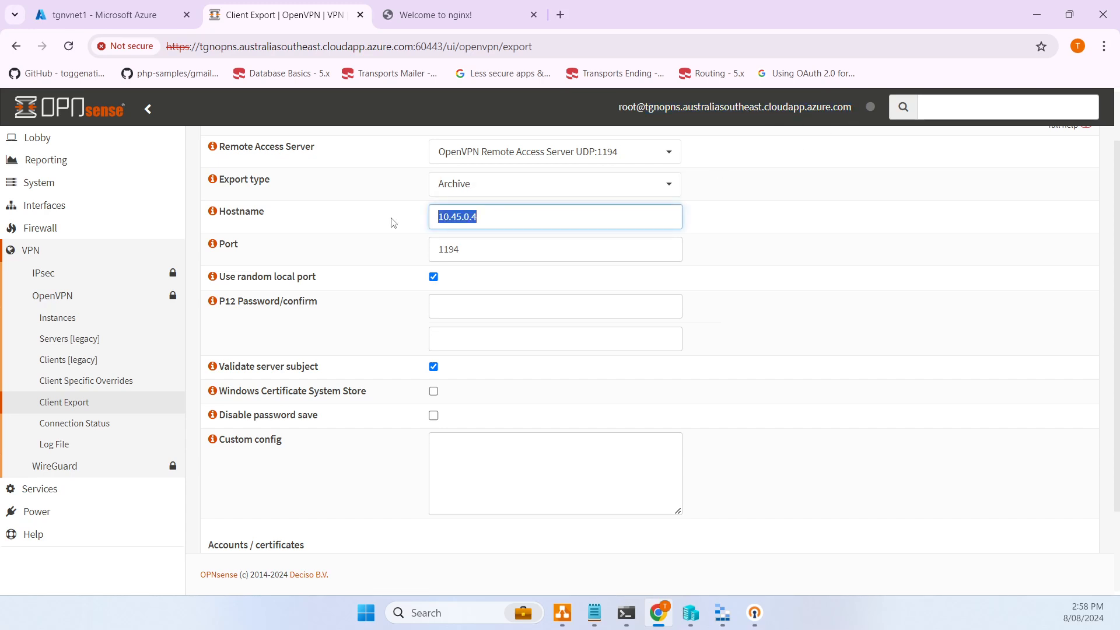
text(tgnopns.australiasoutheast.cloudapp.azure.com)
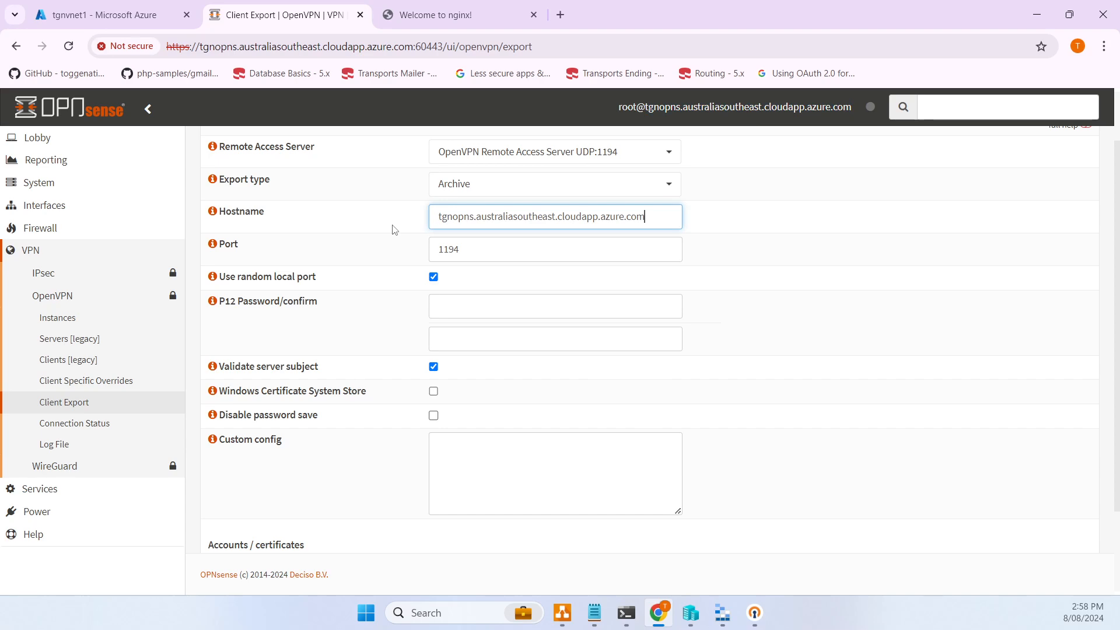
- Set the export type to File Only and download the user's .ovpn profile
click(523, 194)
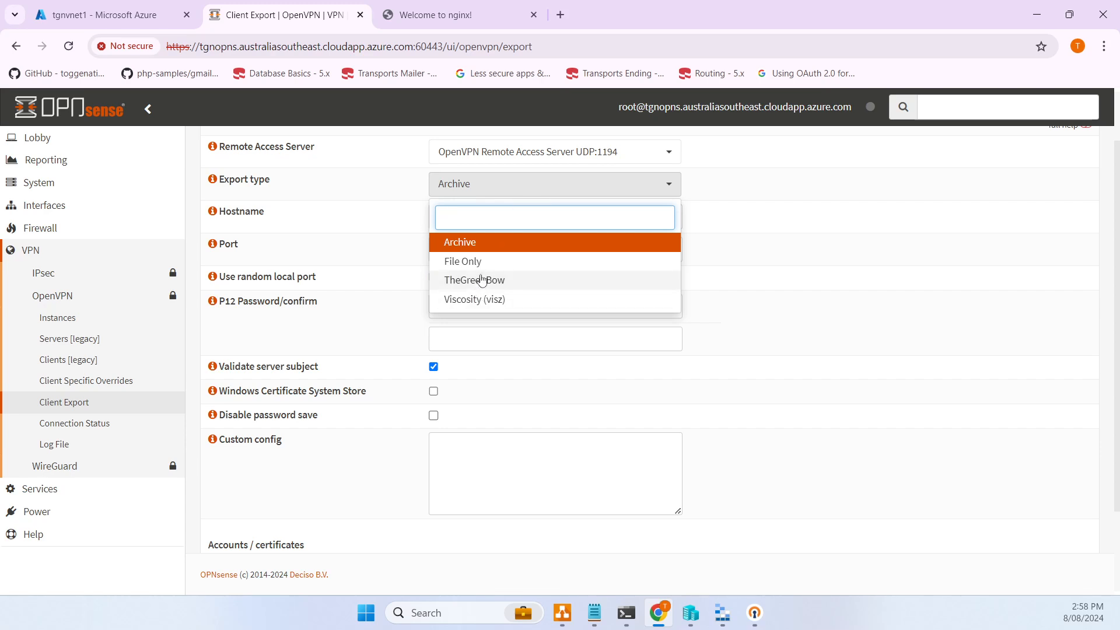
scroll(515, 277, down, 2)
scroll(511, 280, up, 3)
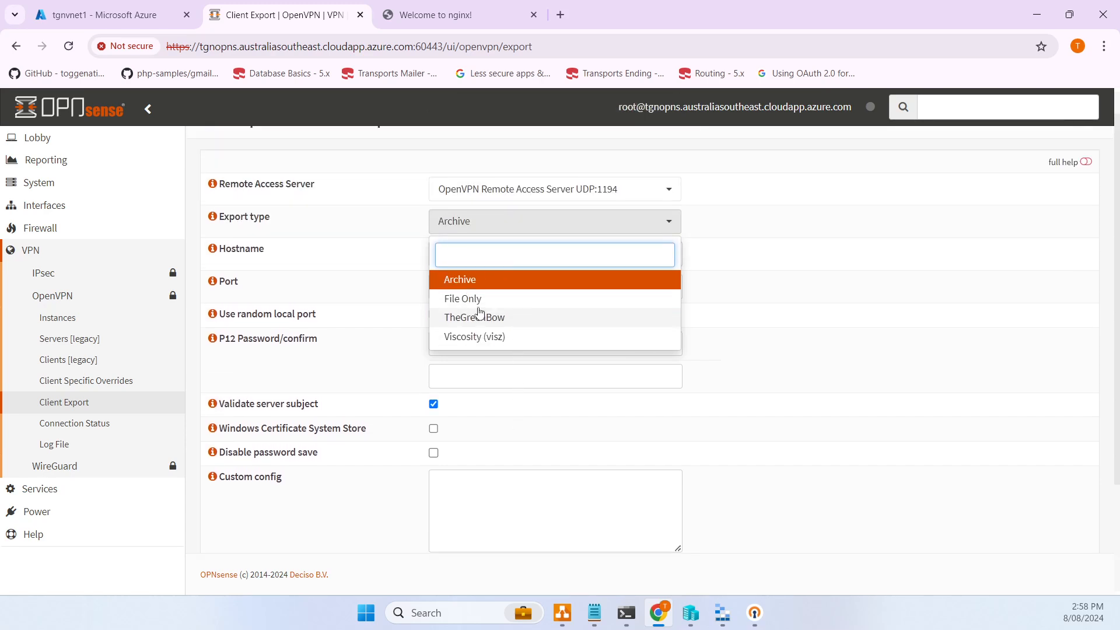
click(463, 299)
scroll(754, 249, down, 2)
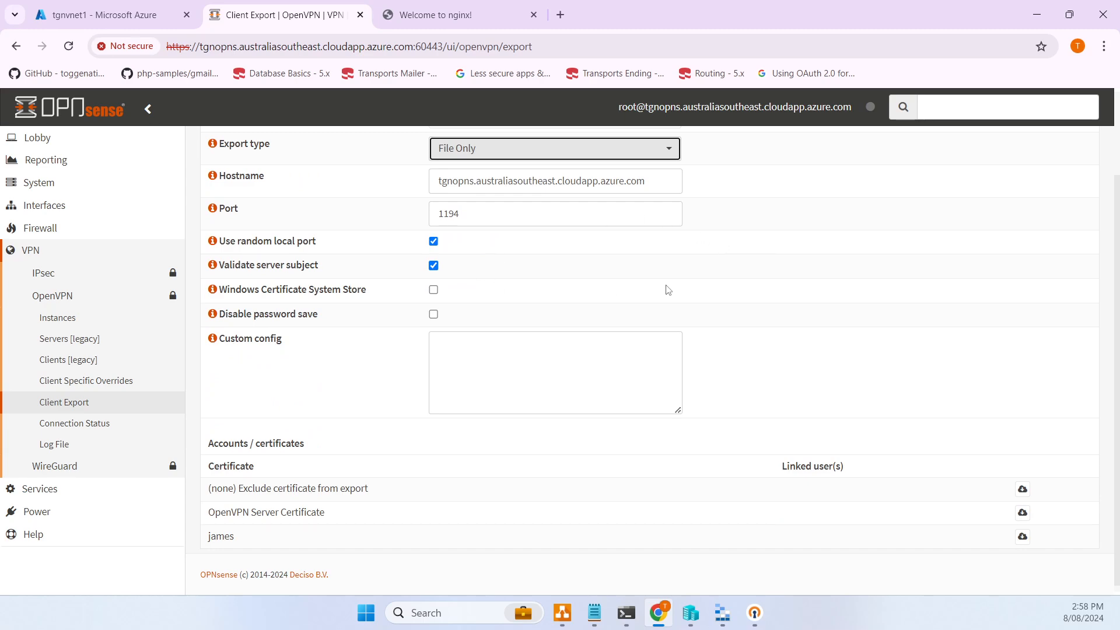
scroll(668, 291, down, 1)
scroll(467, 339, up, 1)
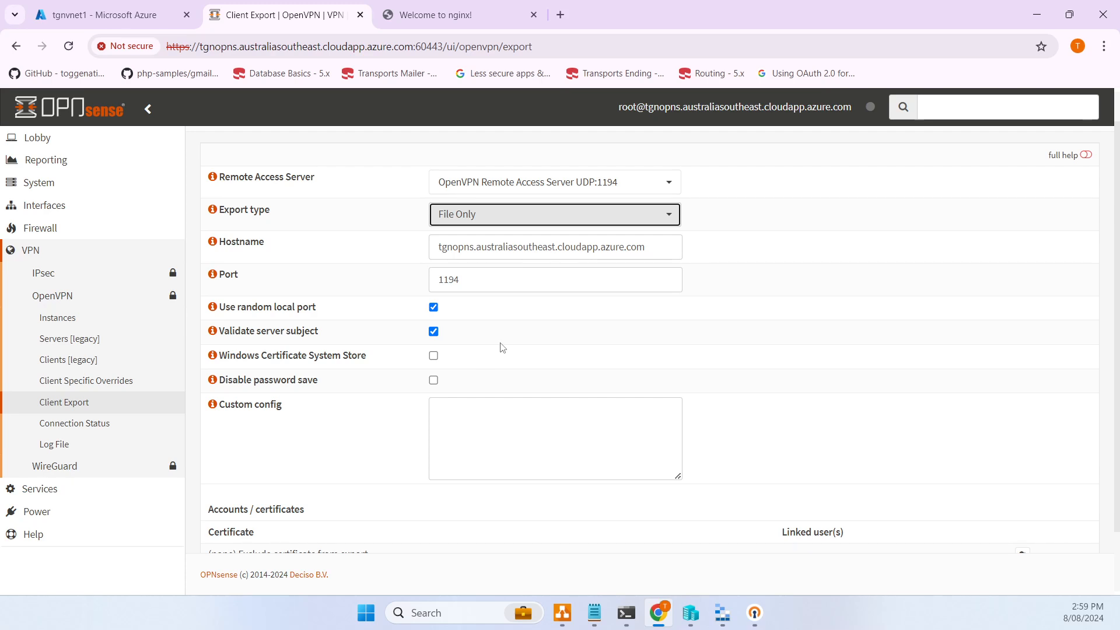
scroll(507, 350, down, 1)
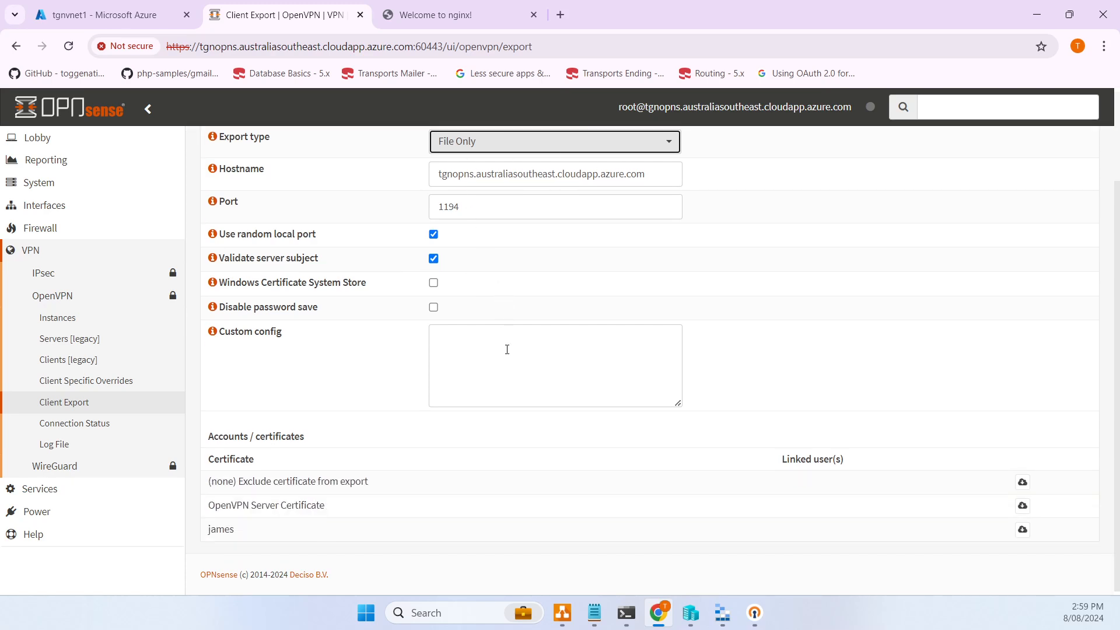
click(1022, 529)
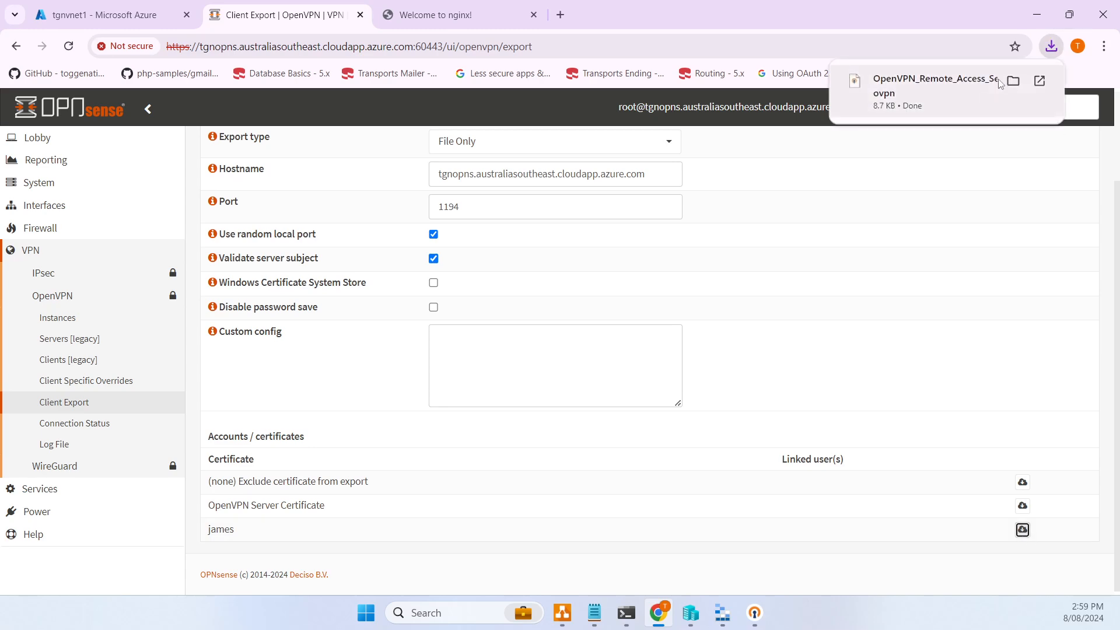
- Open the downloaded OpenVPN_Remote_Access .ovpn file from Downloads in Visual Studio Code
click(1019, 82)
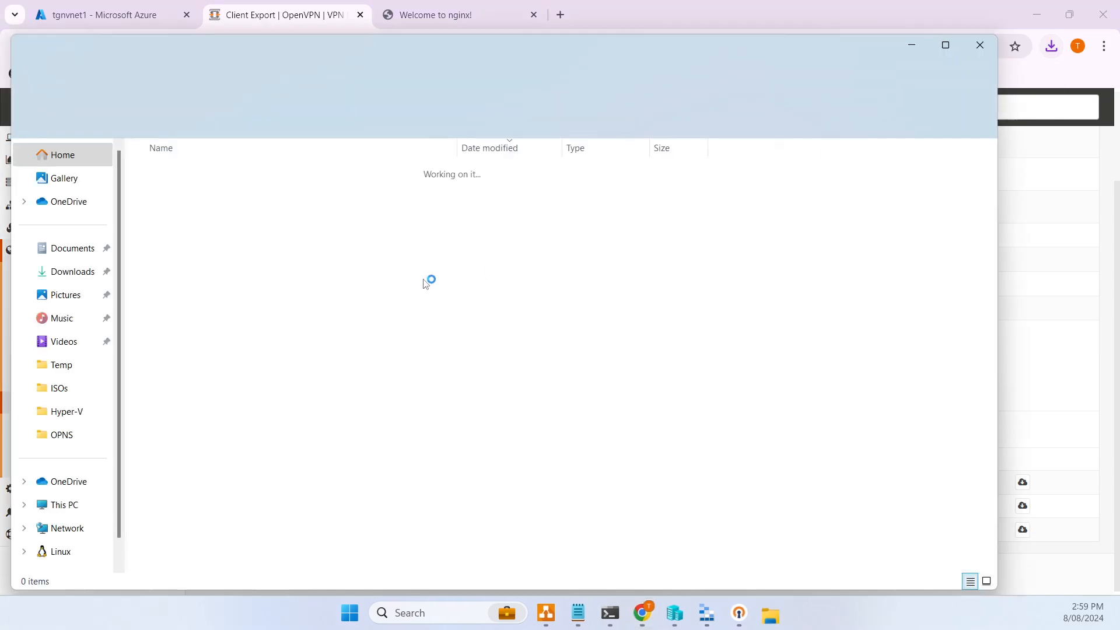
right_click(291, 198)
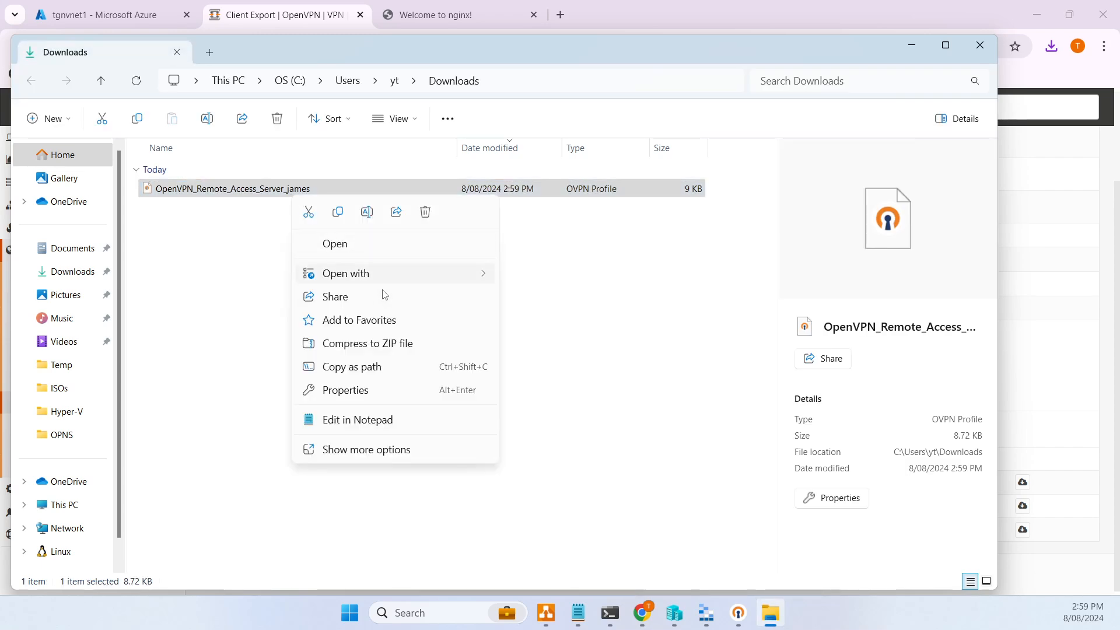
mouse_move(385, 275)
click(559, 302)
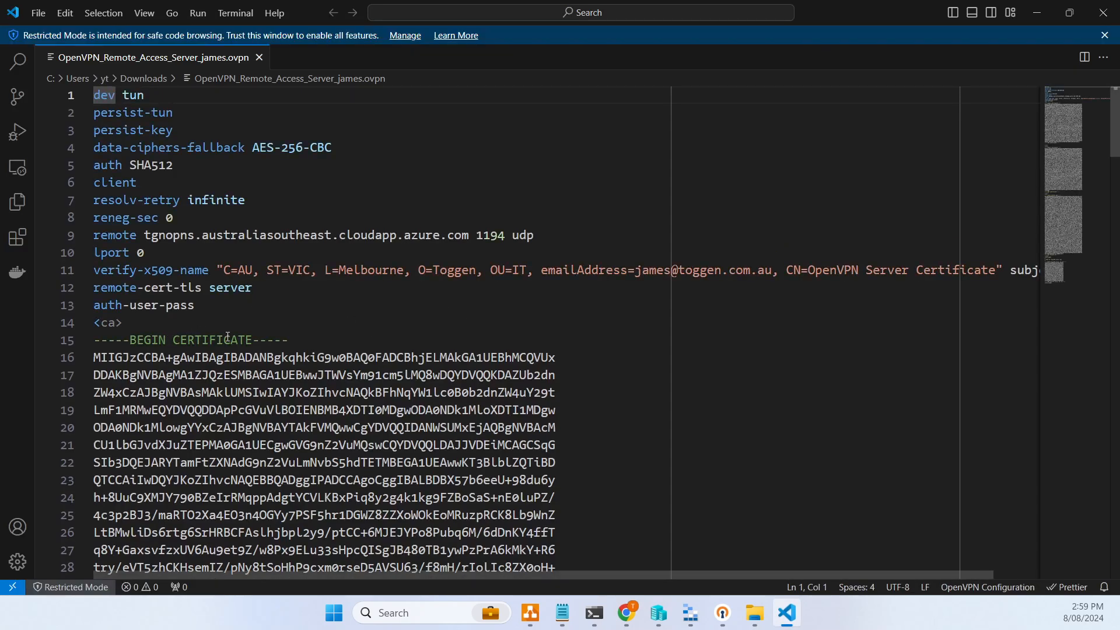
scroll(227, 337, down, 1)
drag(145, 292, 180, 338)
scroll(221, 329, down, 1)
scroll(220, 329, up, 2)
scroll(218, 330, down, 12)
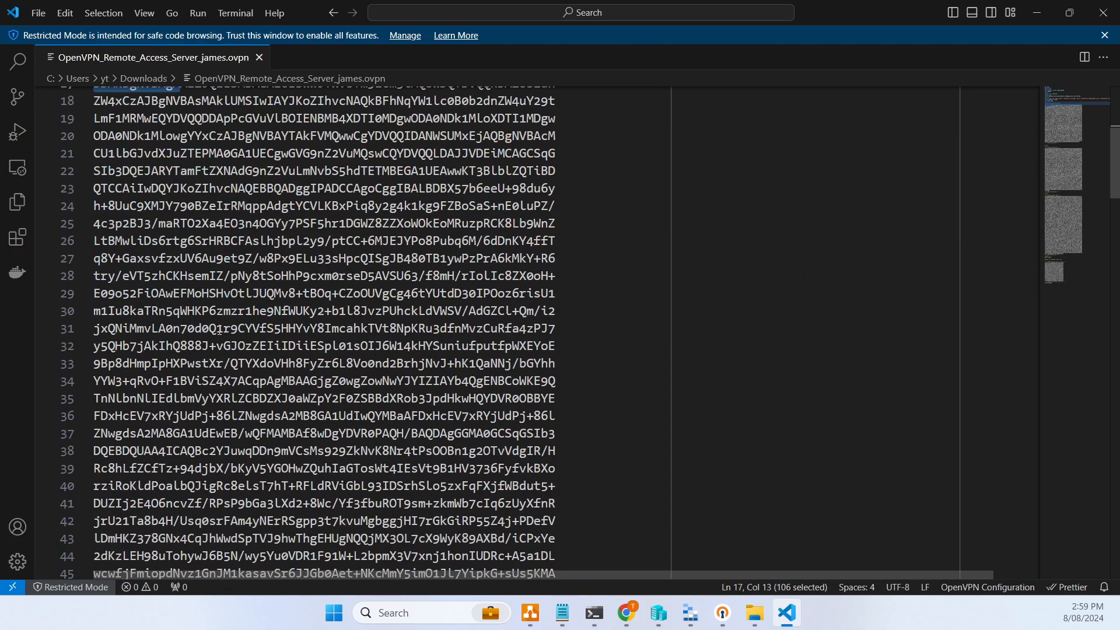
click(146, 337)
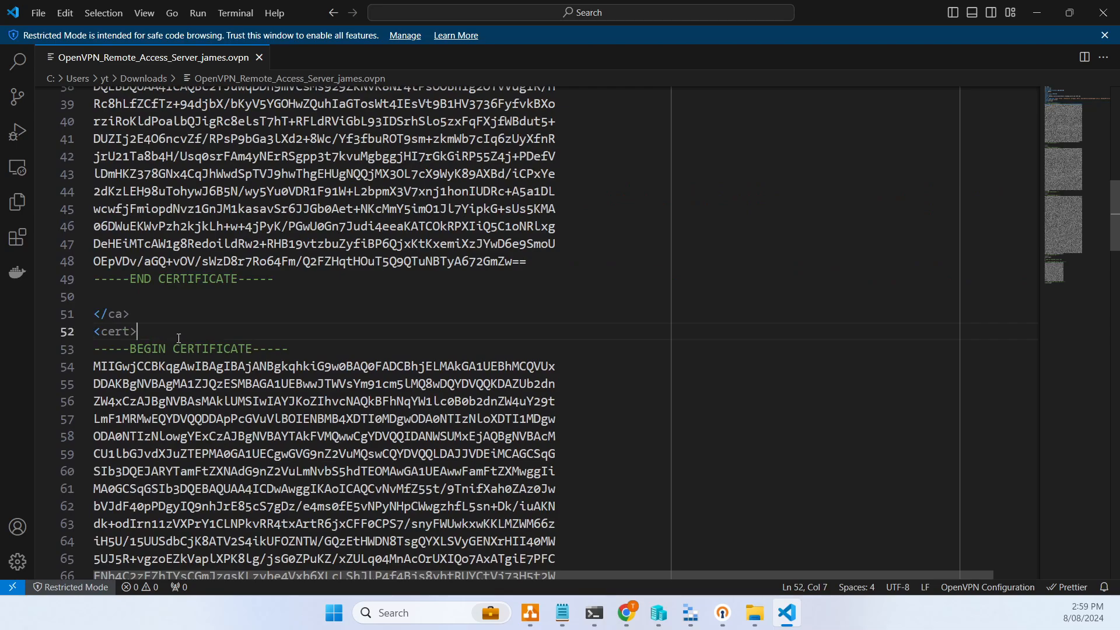
drag(165, 333, 224, 384)
scroll(233, 383, down, 10)
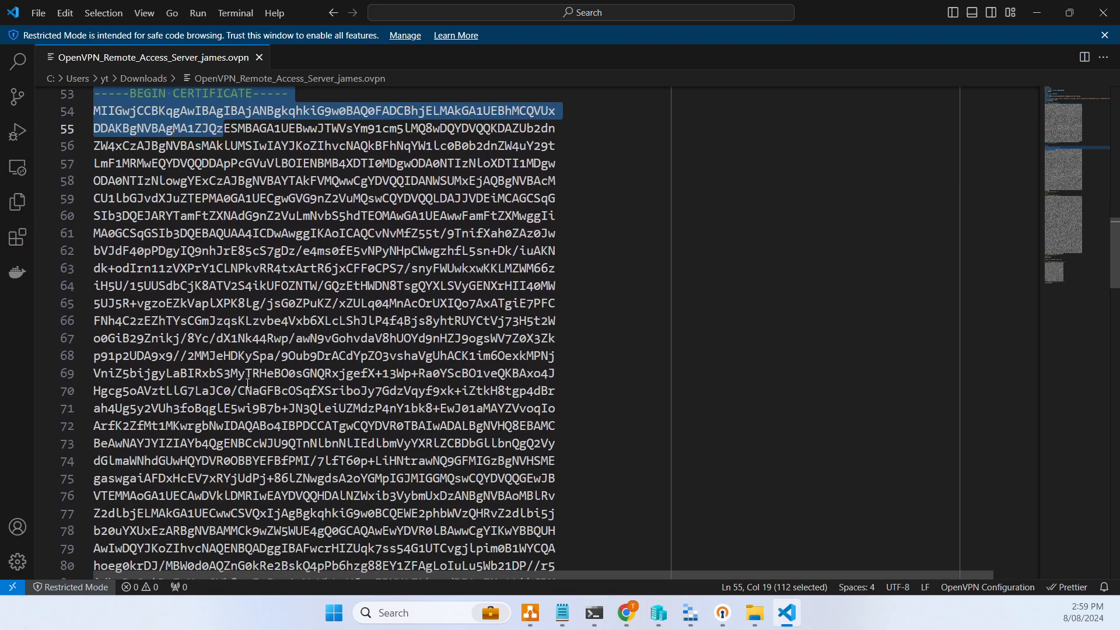
scroll(248, 383, down, 5)
drag(167, 287, 267, 475)
scroll(269, 481, down, 10)
scroll(269, 481, down, 9)
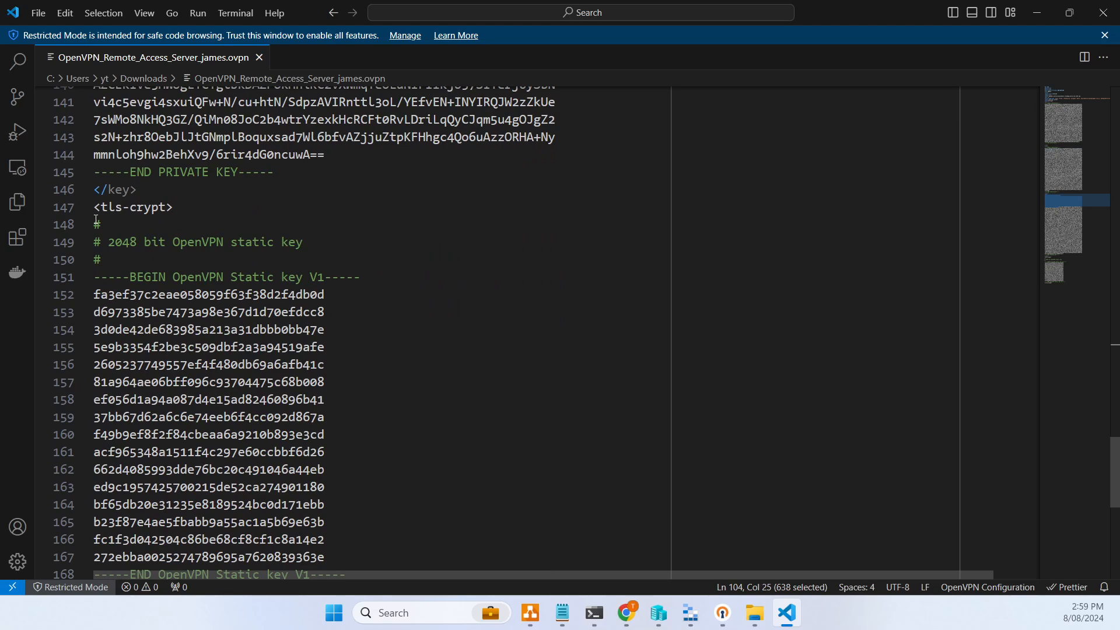
drag(96, 219, 361, 561)
scroll(406, 484, down, 3)
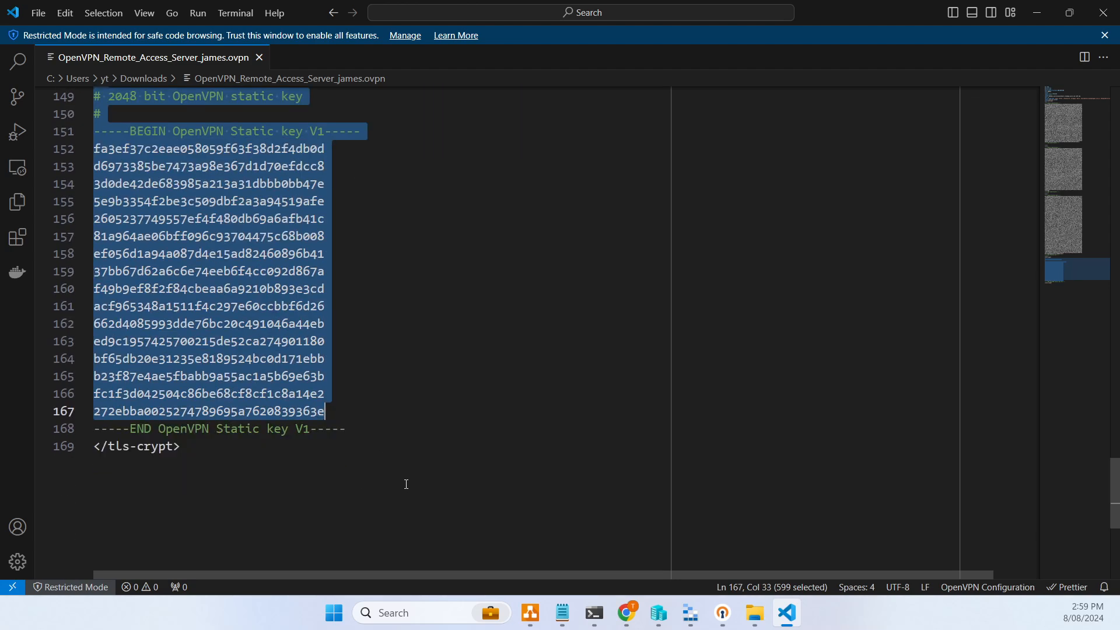
drag(388, 430, 157, 219)
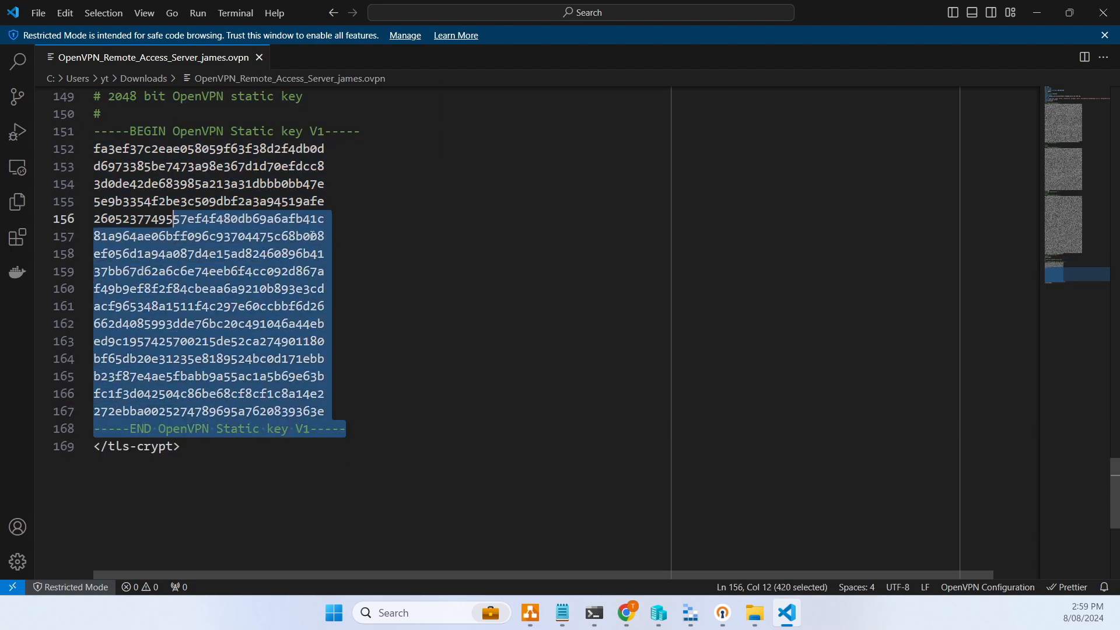
scroll(343, 240, up, 10)
scroll(341, 245, up, 20)
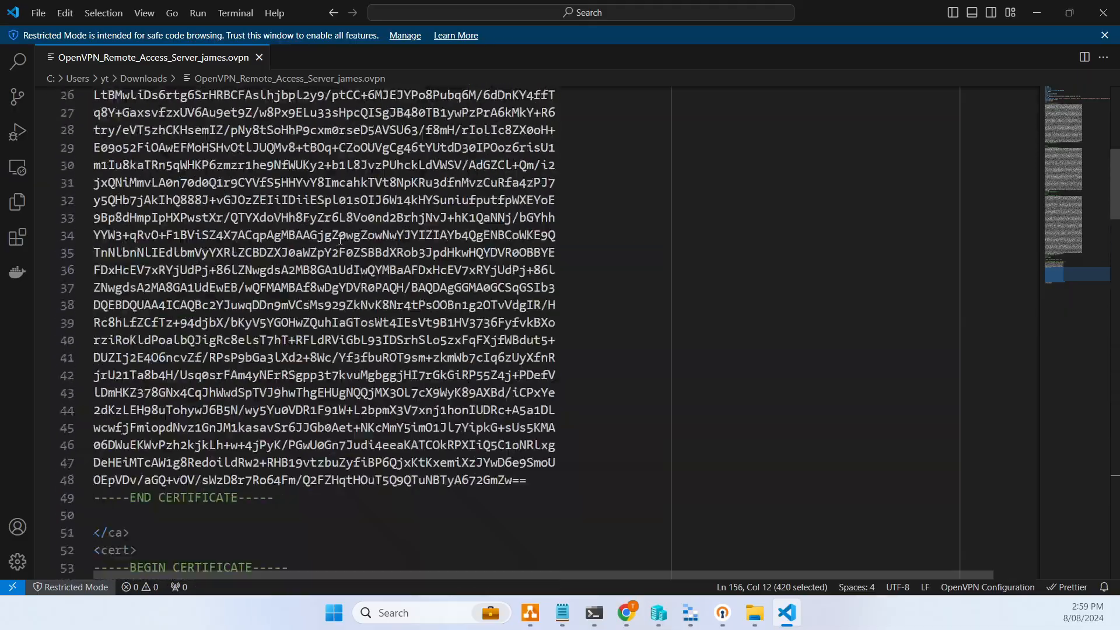
scroll(342, 256, up, 2)
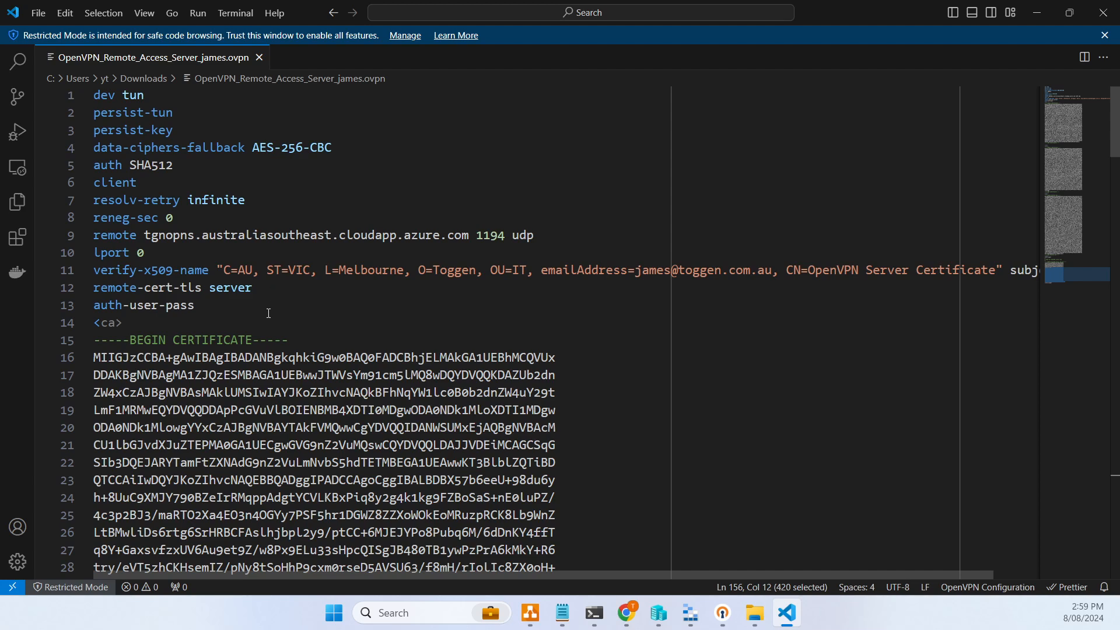
click(314, 183)
click(379, 132)
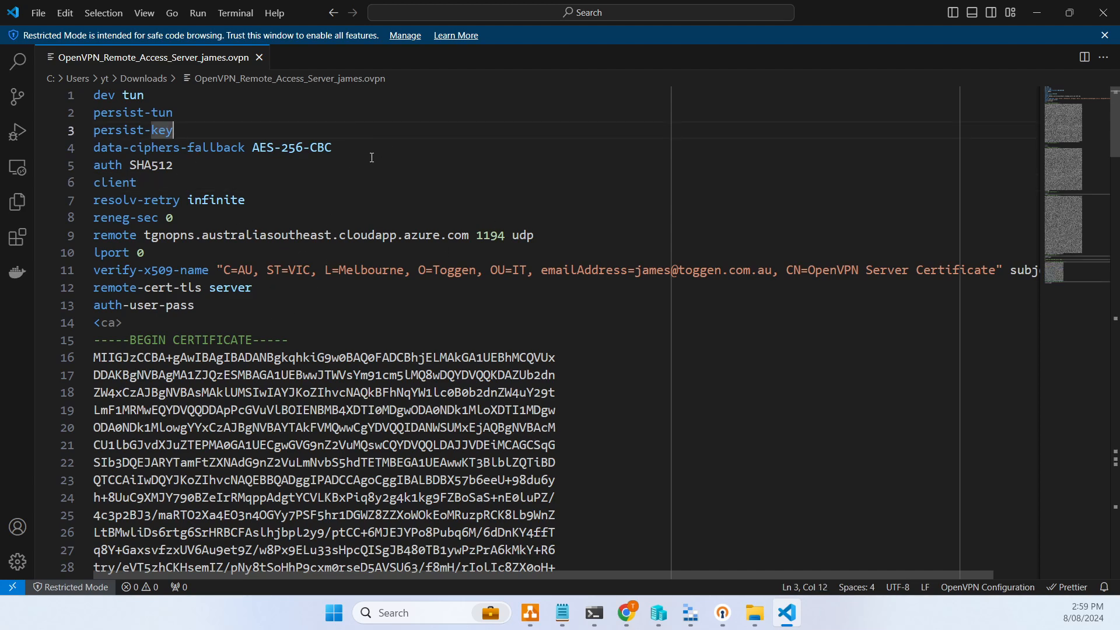
click(364, 146)
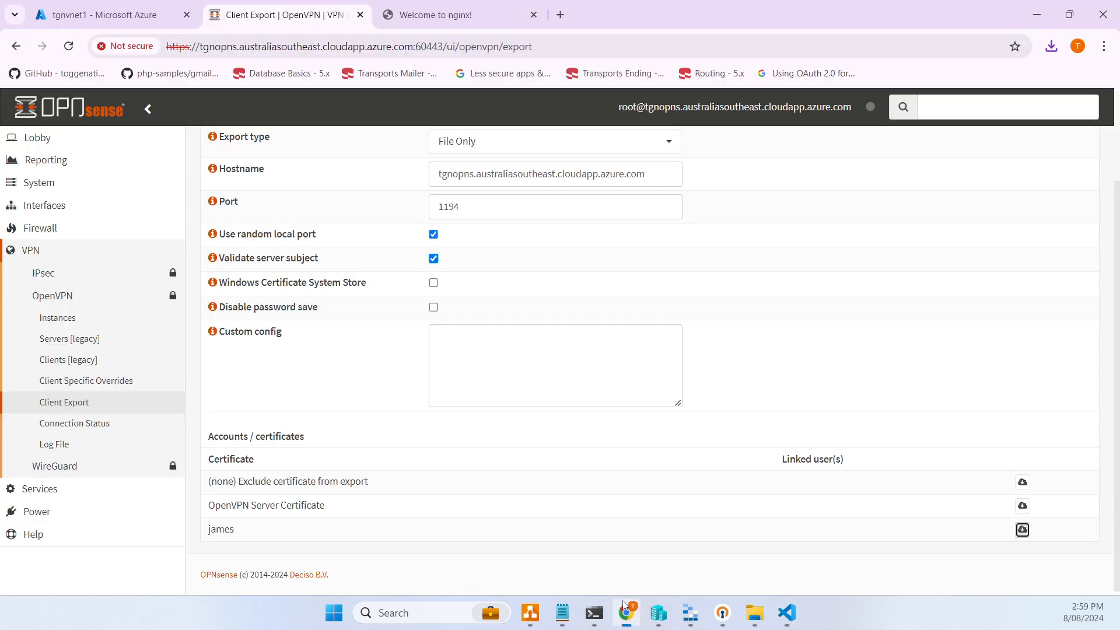
- Open System > Trust > Certificates and inspect the client user's certificate details
click(626, 612)
scroll(241, 401, up, 2)
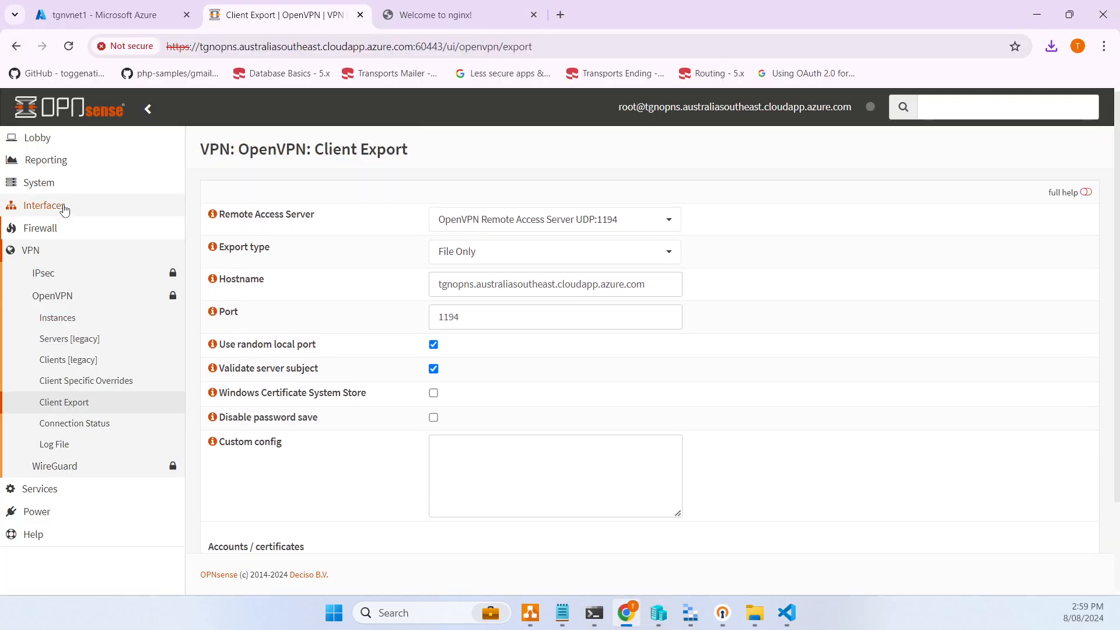
click(38, 186)
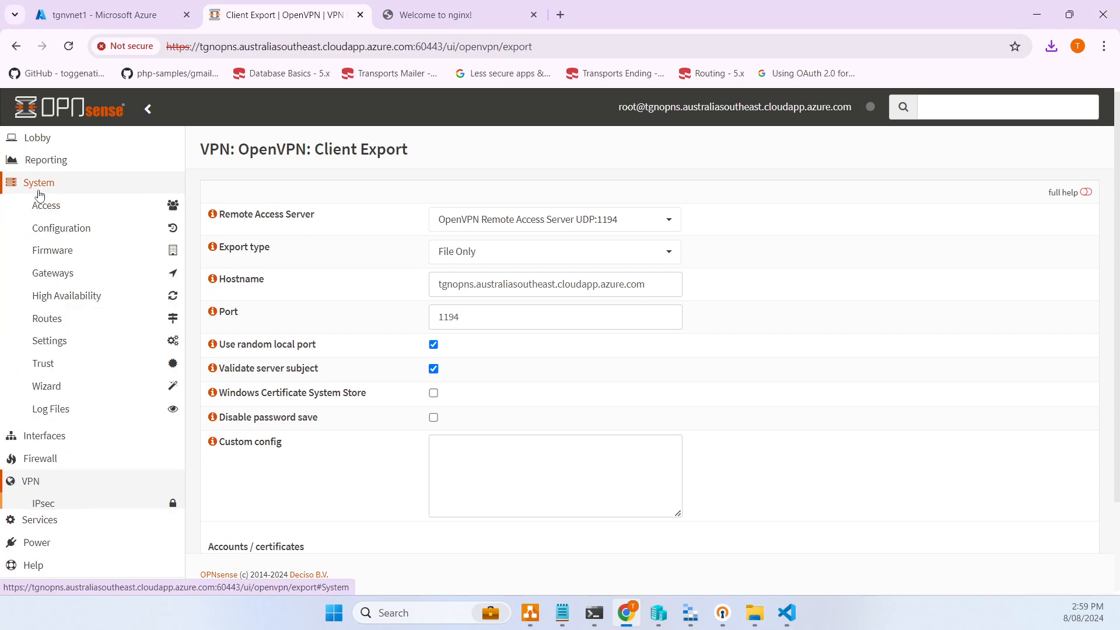
click(54, 364)
click(74, 410)
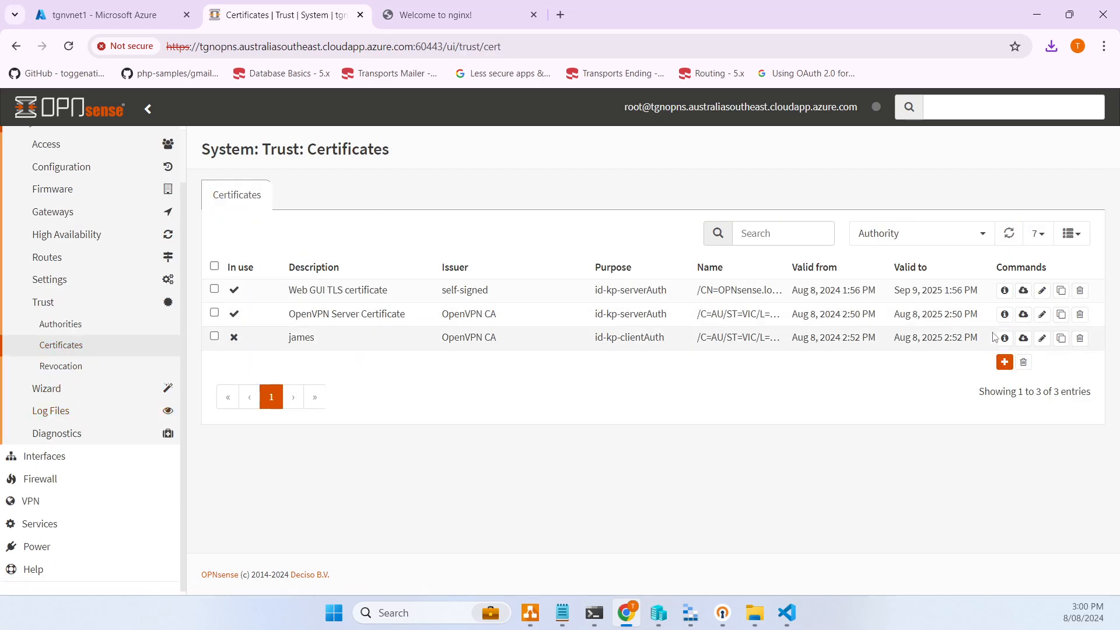
click(1005, 341)
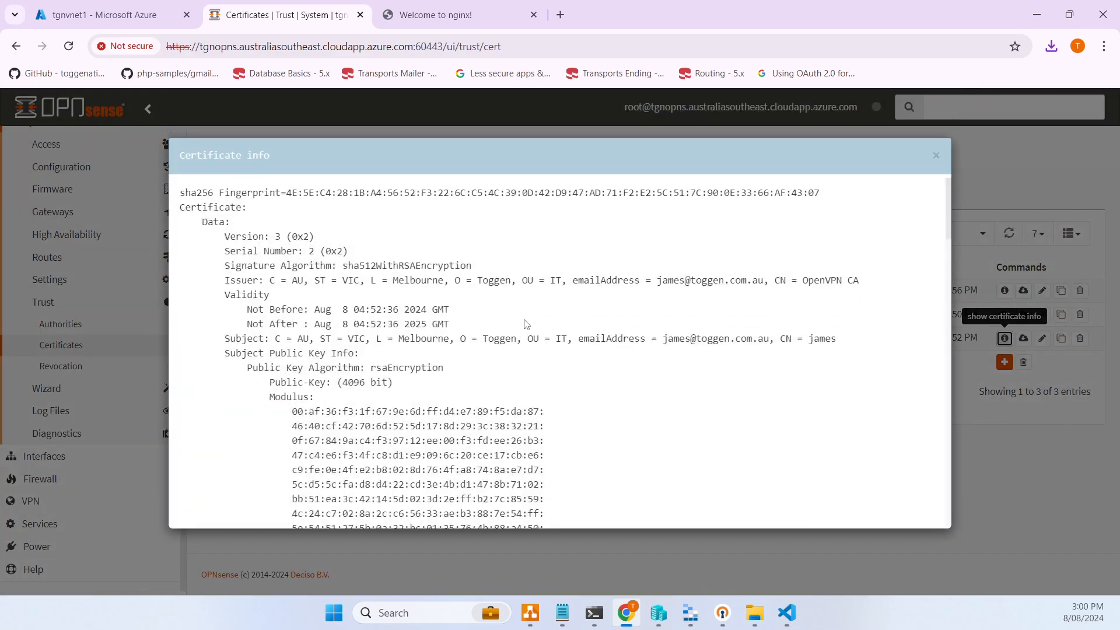
scroll(533, 327, down, 10)
scroll(541, 347, down, 15)
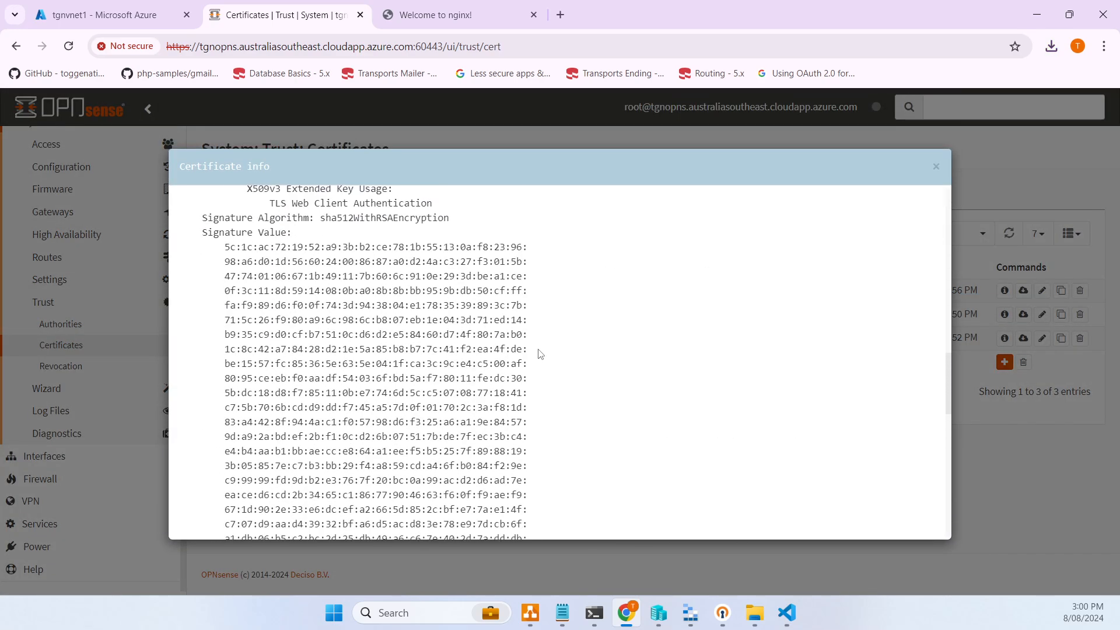
scroll(539, 353, down, 3)
scroll(537, 356, up, 20)
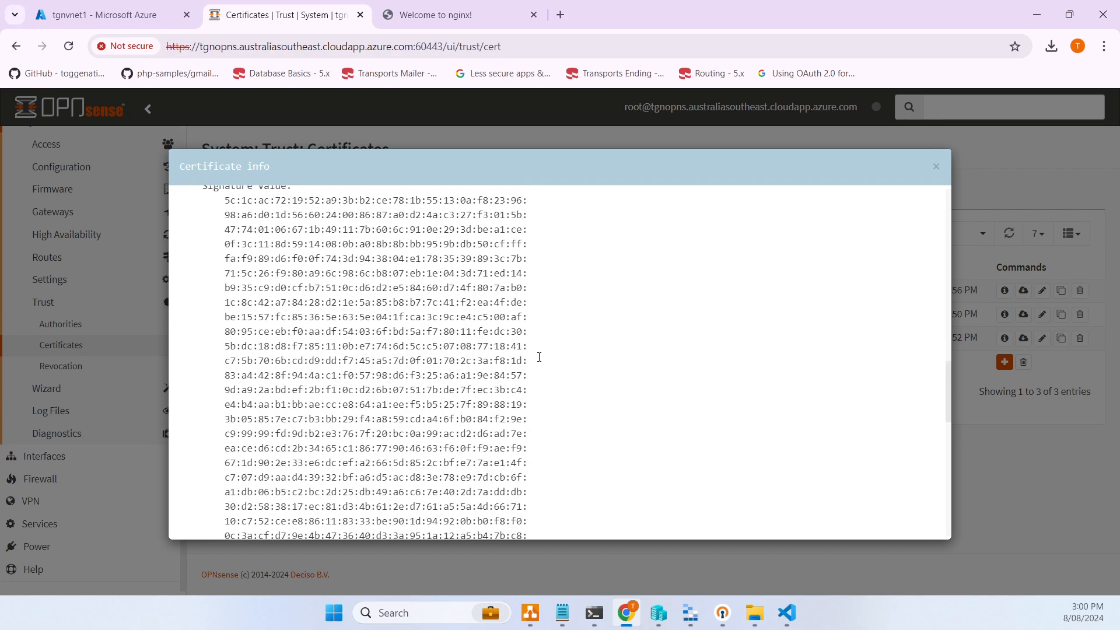
click(935, 168)
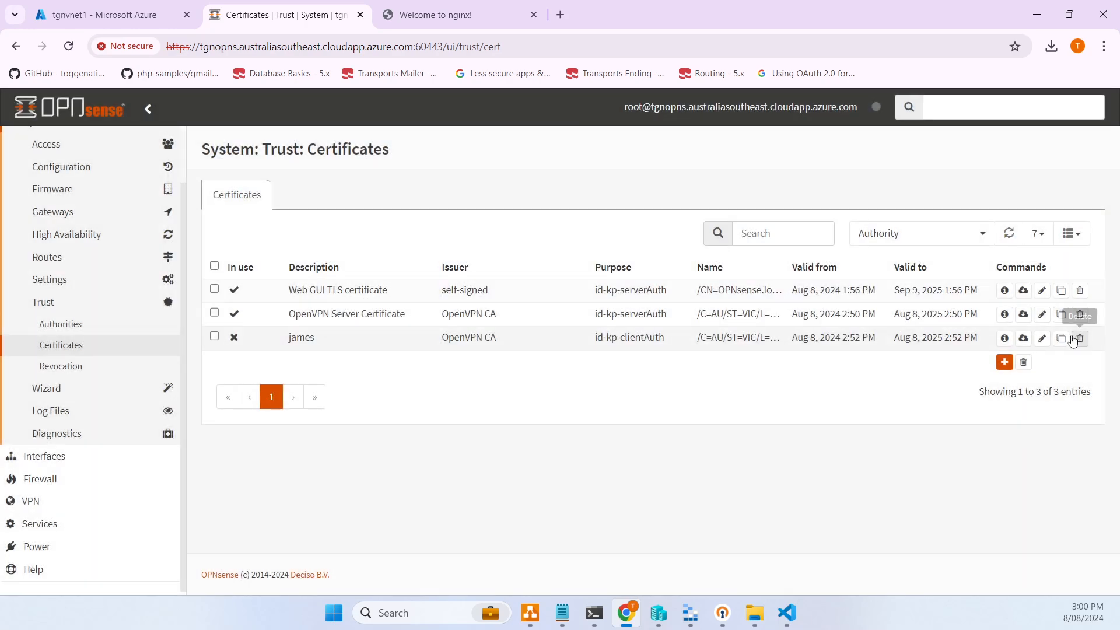
- Download the client certificate's private key as prv.pem and its certificate as crt.pem
click(1023, 339)
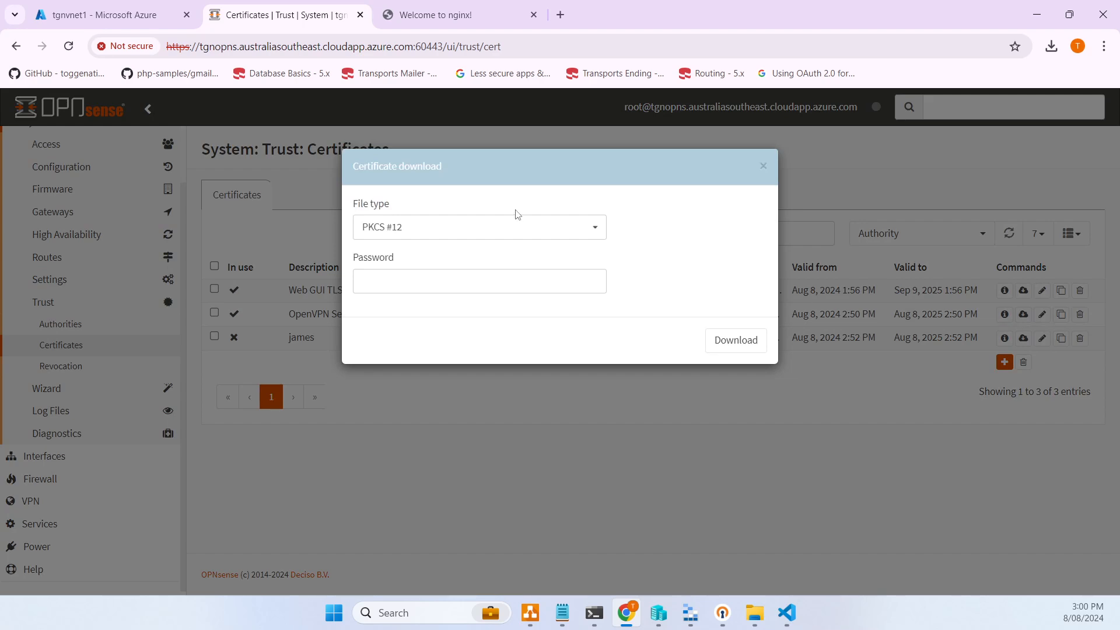
click(518, 225)
click(439, 261)
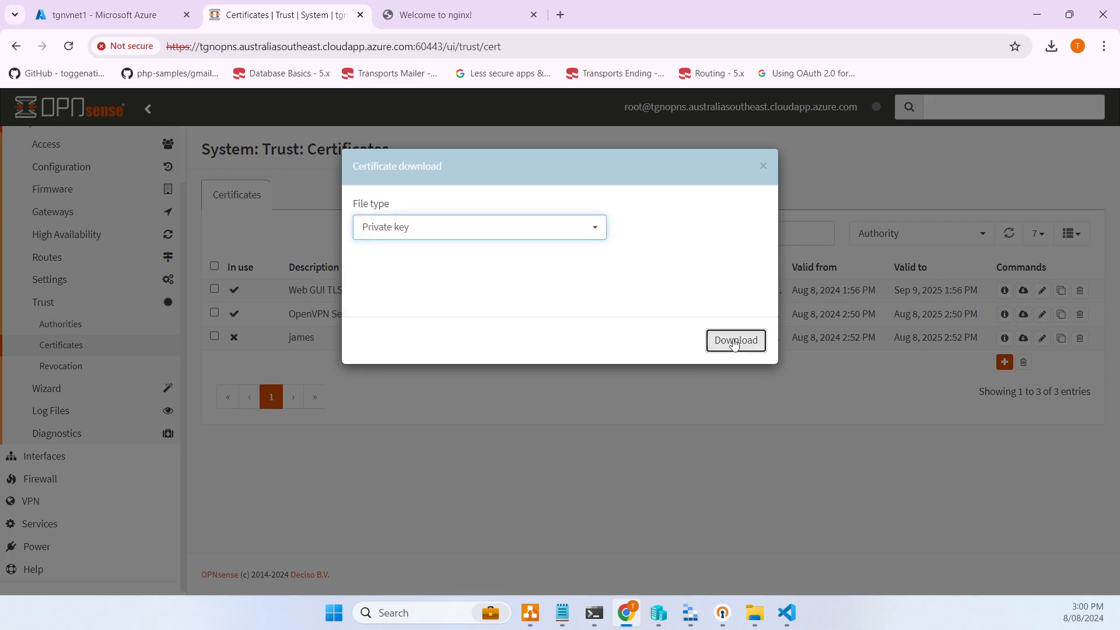
click(736, 340)
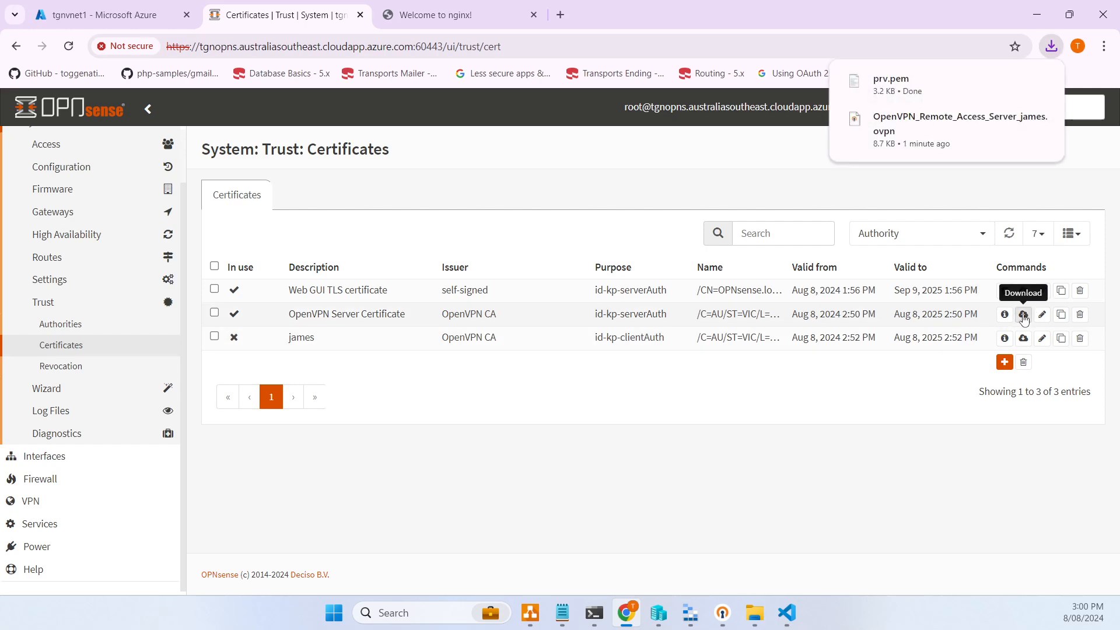
click(1023, 314)
click(518, 227)
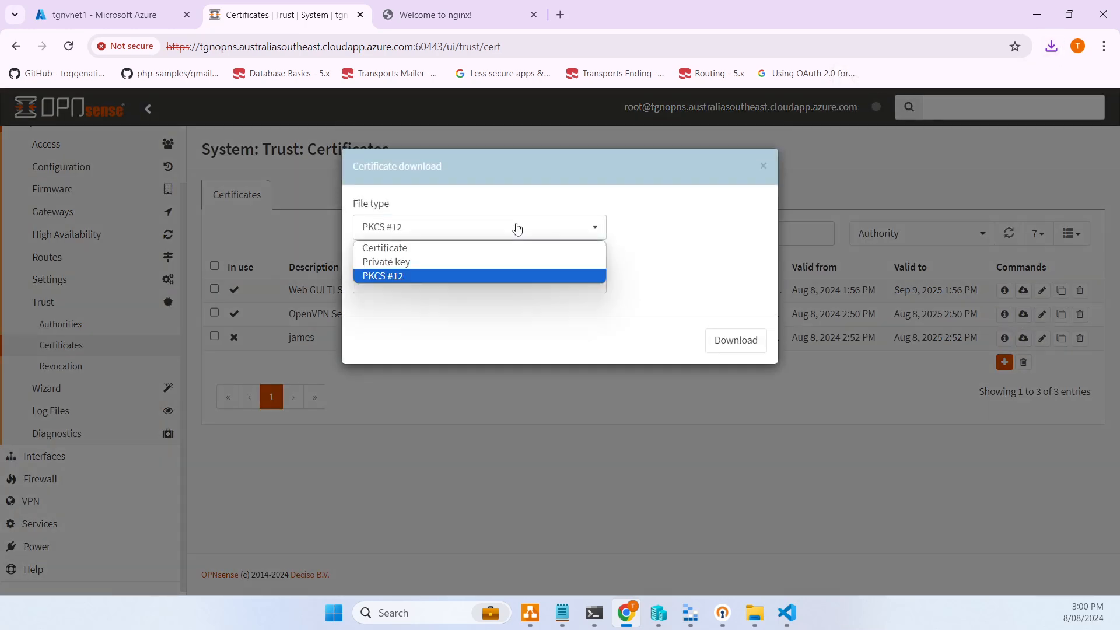
click(404, 249)
click(735, 340)
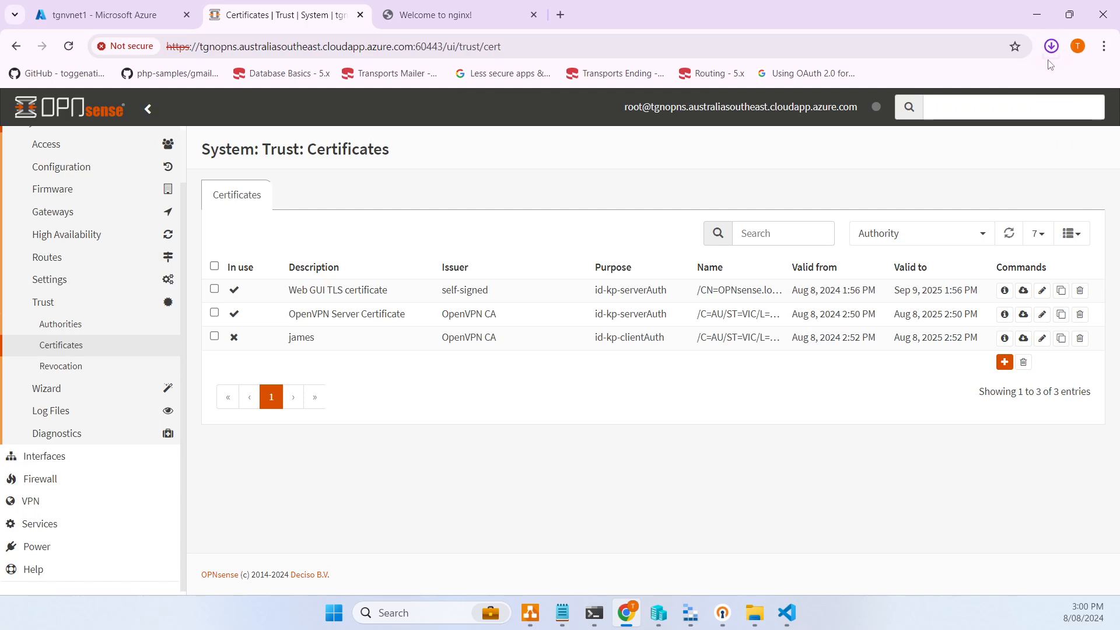
click(1051, 46)
- Search the .ovpn profile for line 8 of crt.pem to confirm the certificate matches
click(908, 114)
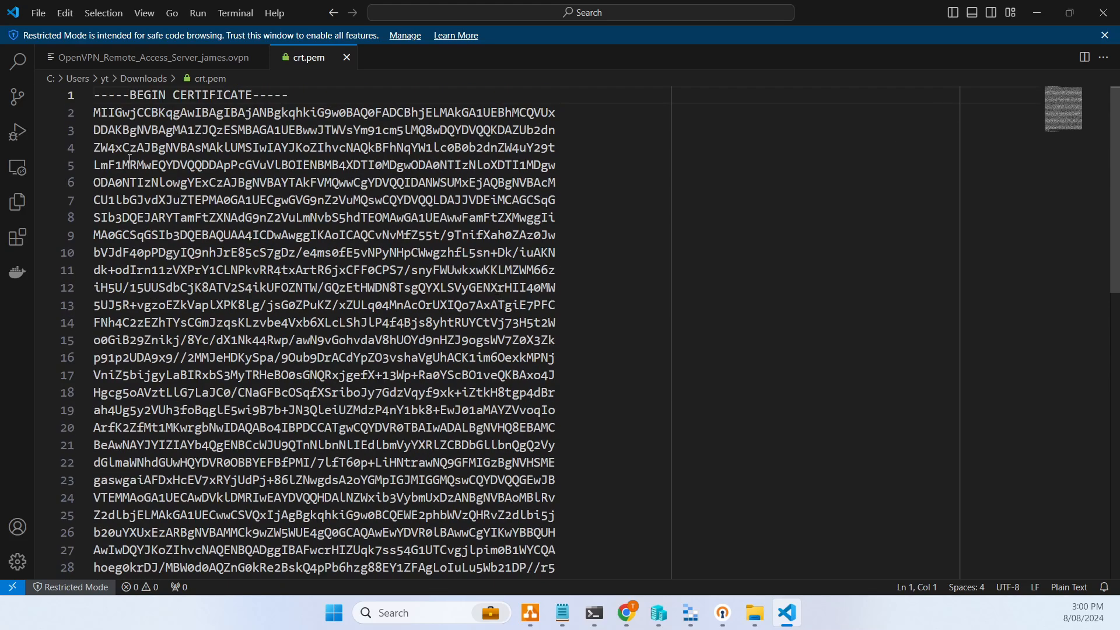
triple_click(234, 224)
key(ctrl+c)
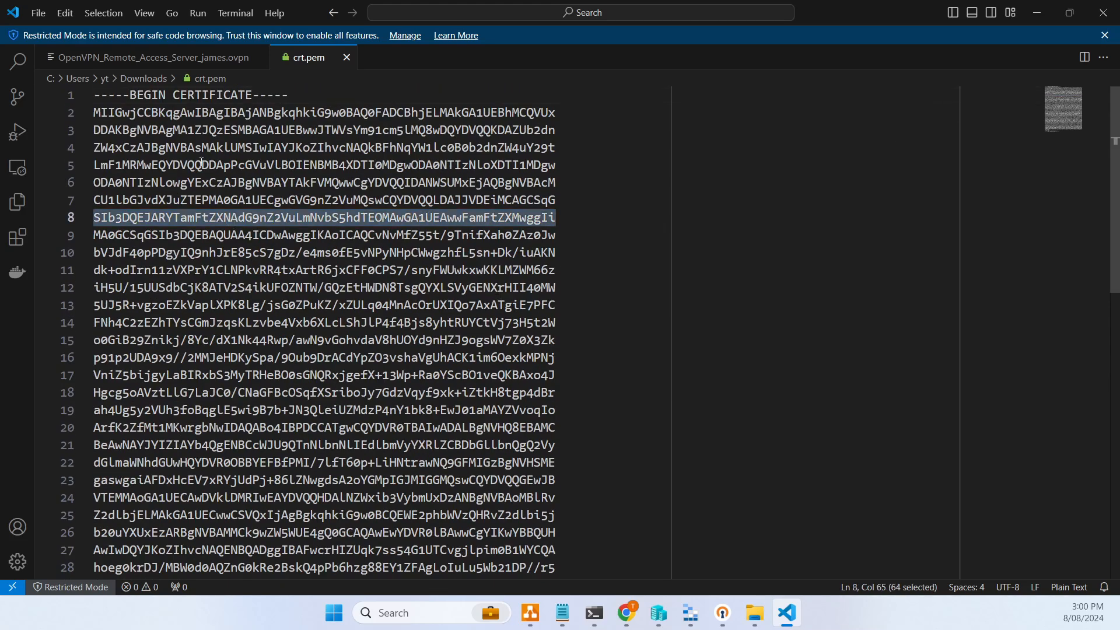
click(169, 58)
key(ctrl+f)
key(ctrl+v)
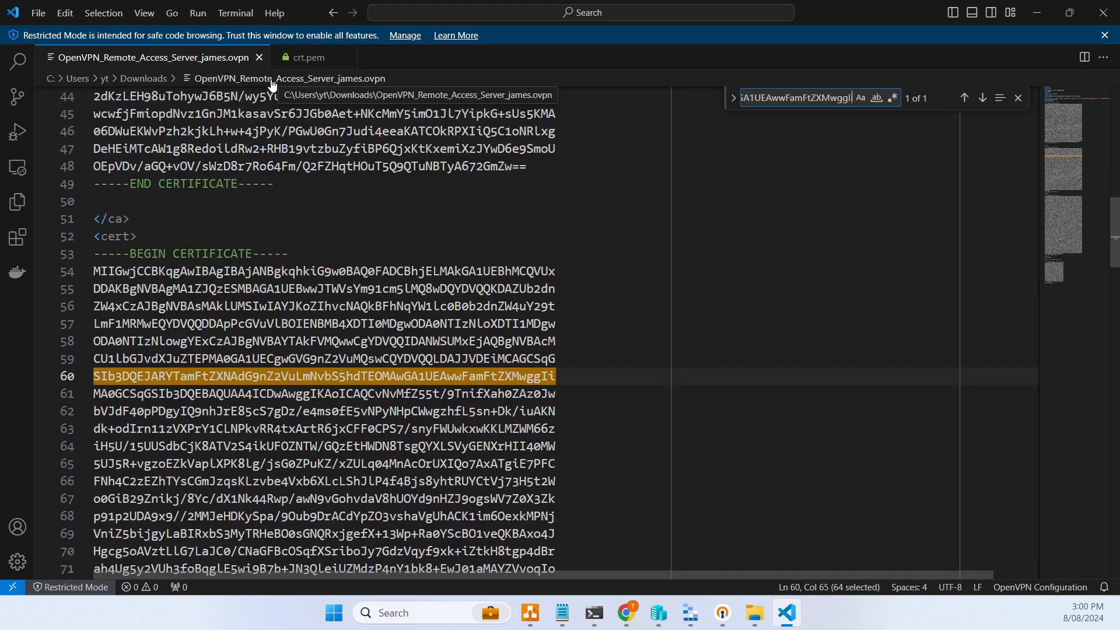
scroll(253, 311, down, 3)
scroll(253, 310, up, 3)
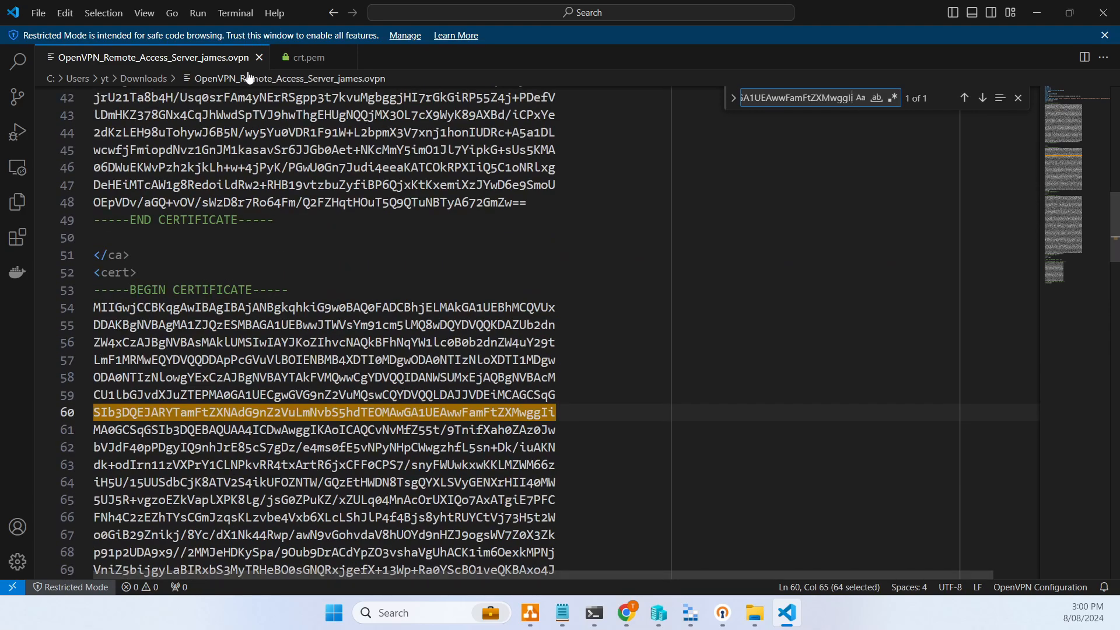
- Download the OpenVPN CA certificate from Trust > Authorities and open crt (1).pem
click(1034, 13)
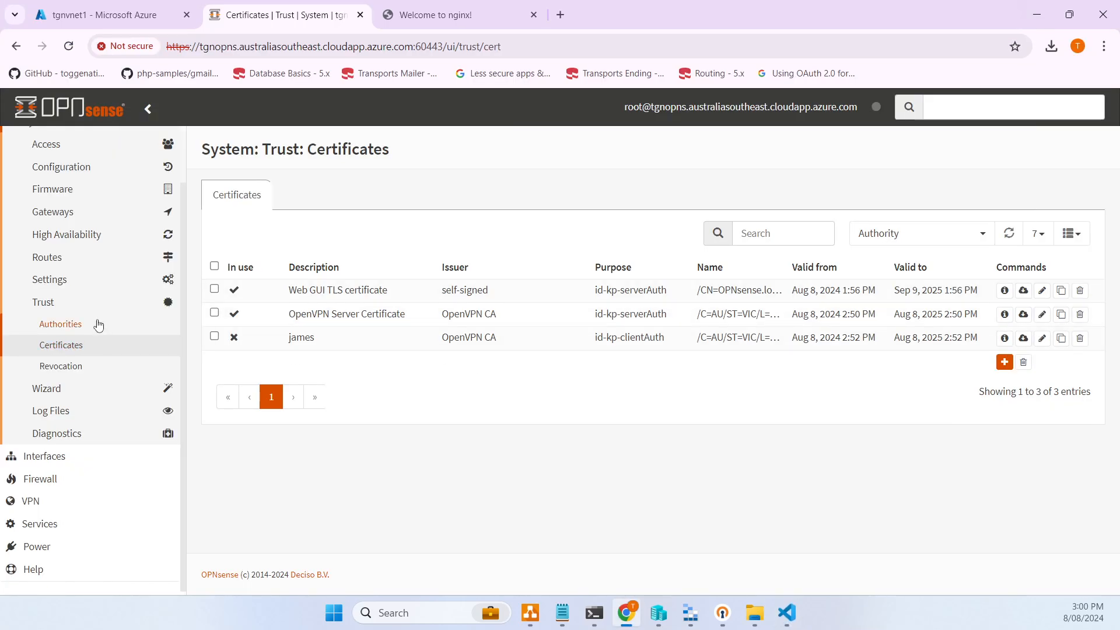
click(94, 324)
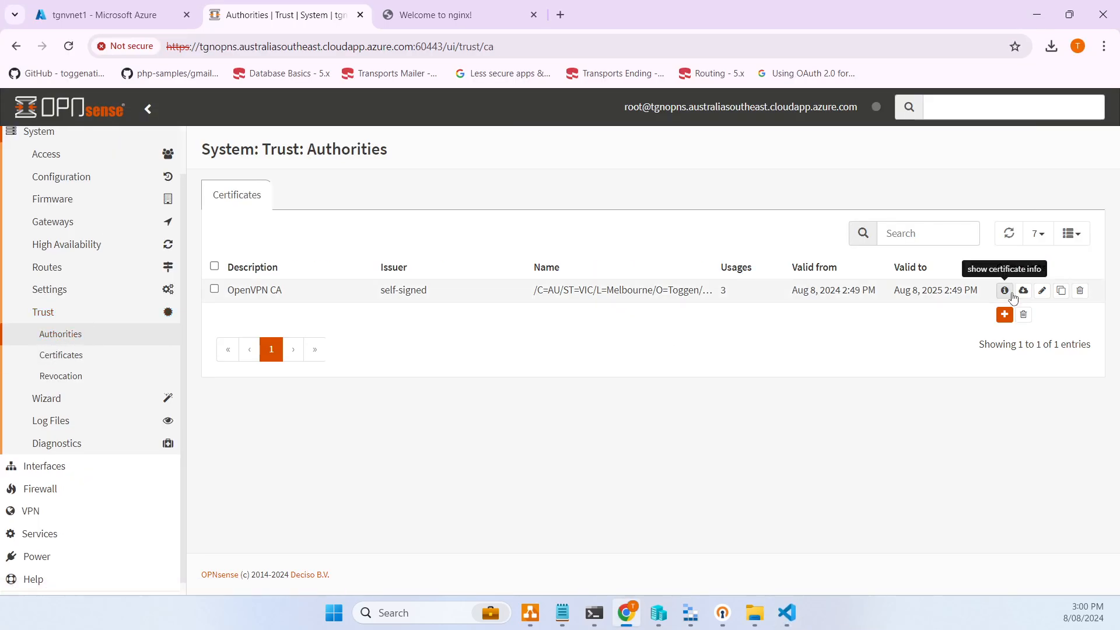
click(1023, 289)
click(543, 235)
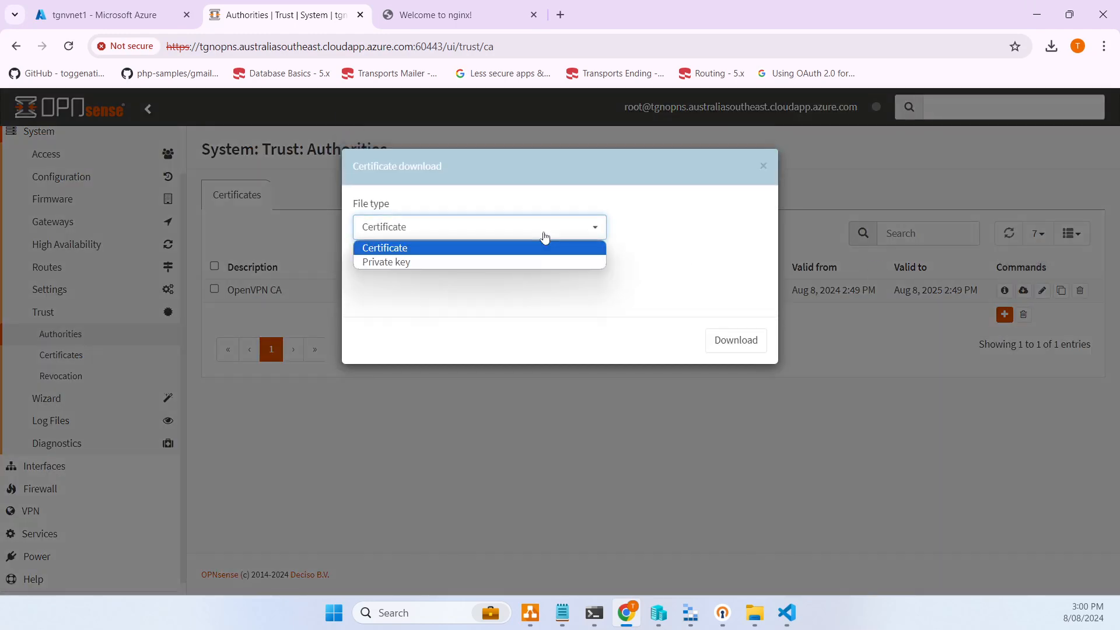
click(543, 235)
click(717, 337)
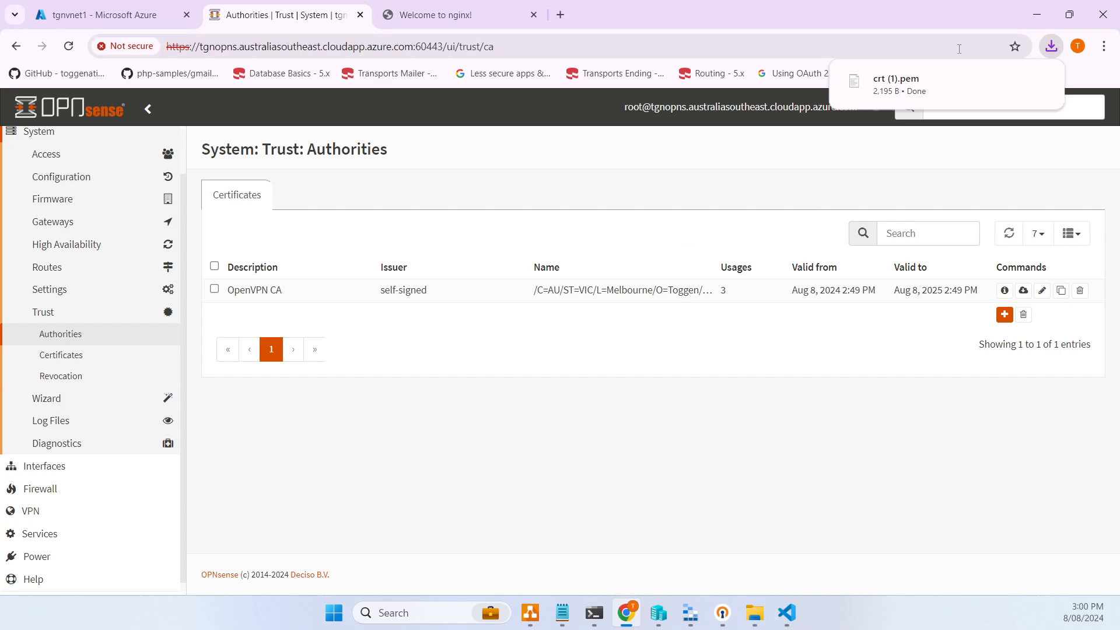
click(913, 94)
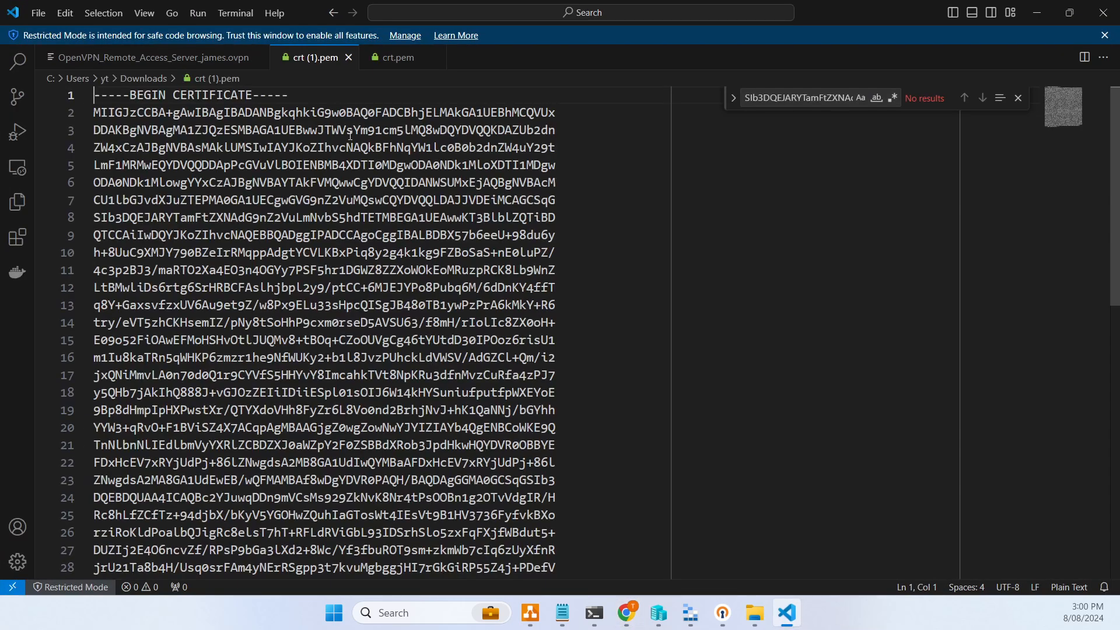
- Search the .ovpn profile for line 2 of crt (1).pem, then close VS Code
double_click(254, 112)
key(ctrl+c)
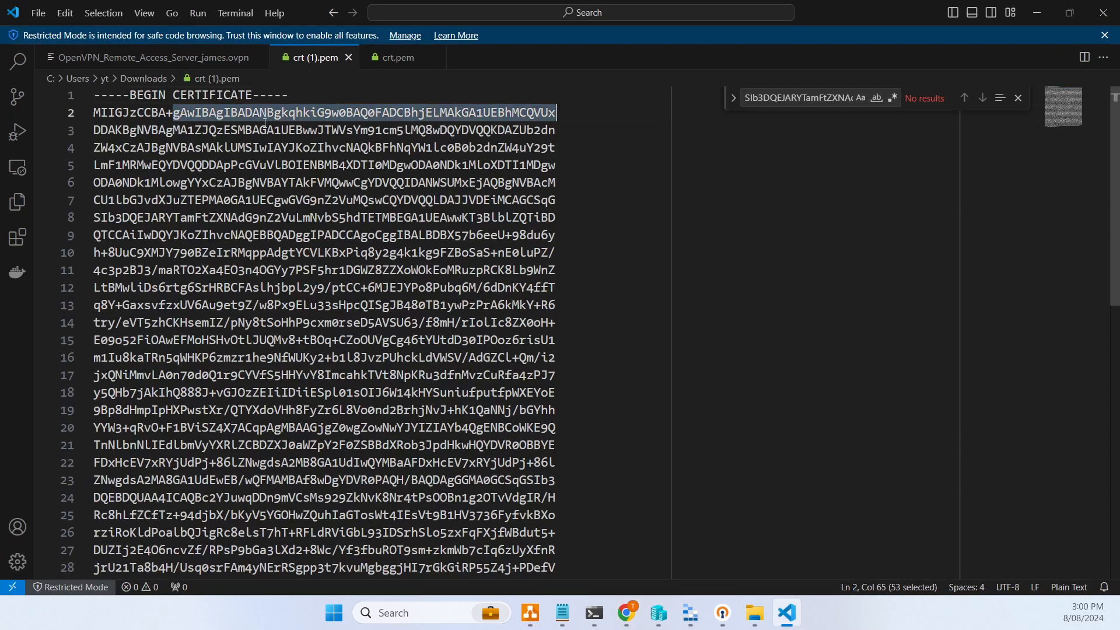
click(181, 53)
key(ctrl+f)
key(ctrl+v)
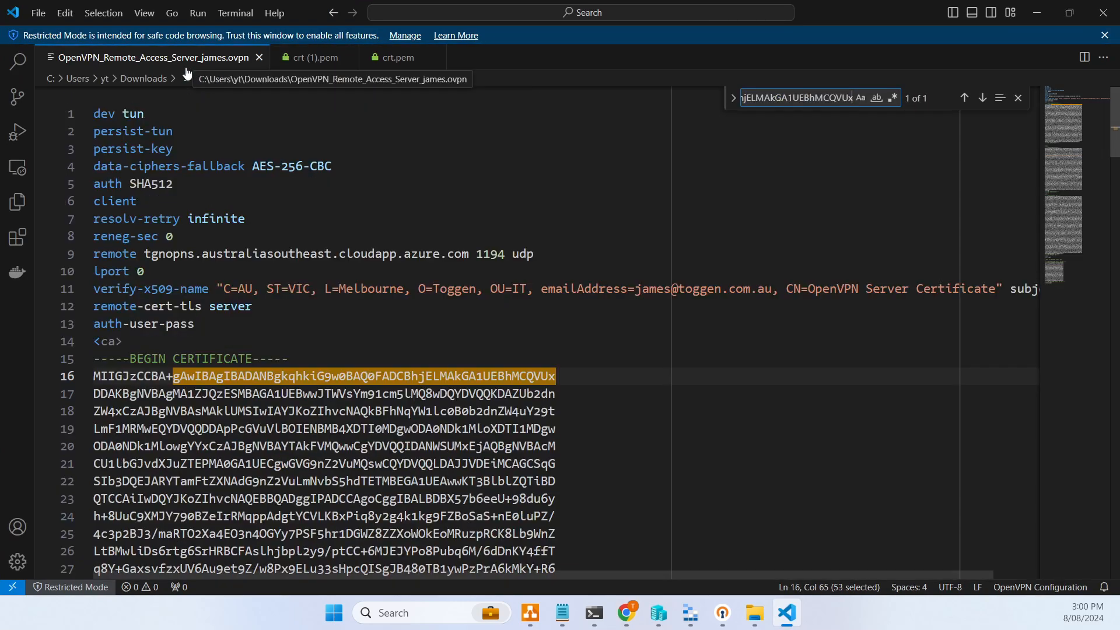
scroll(315, 301, down, 5)
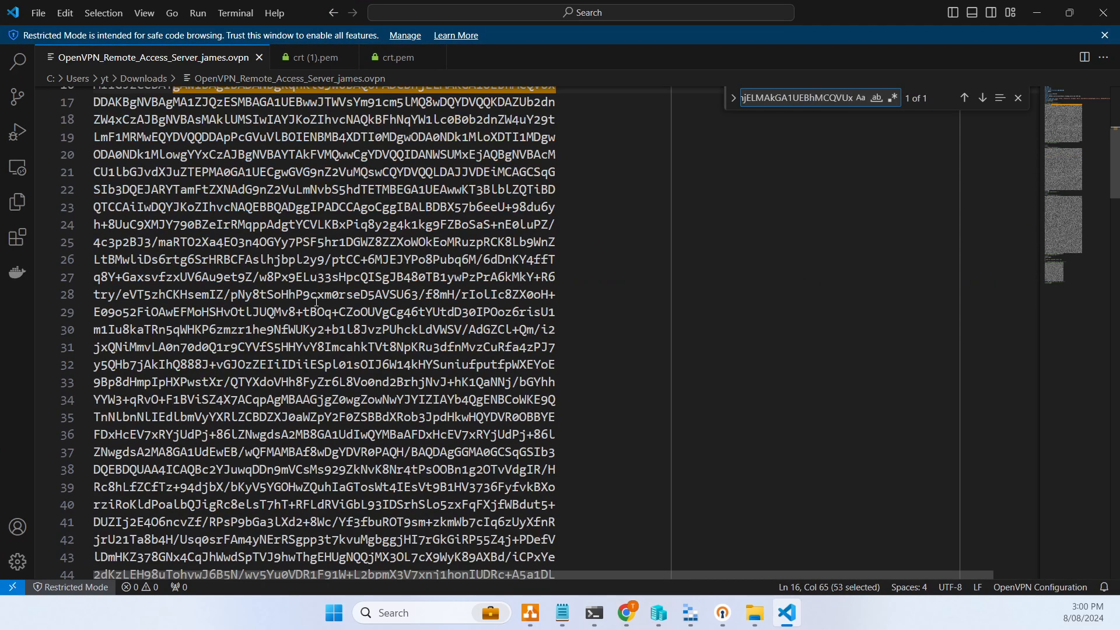
click(1103, 12)
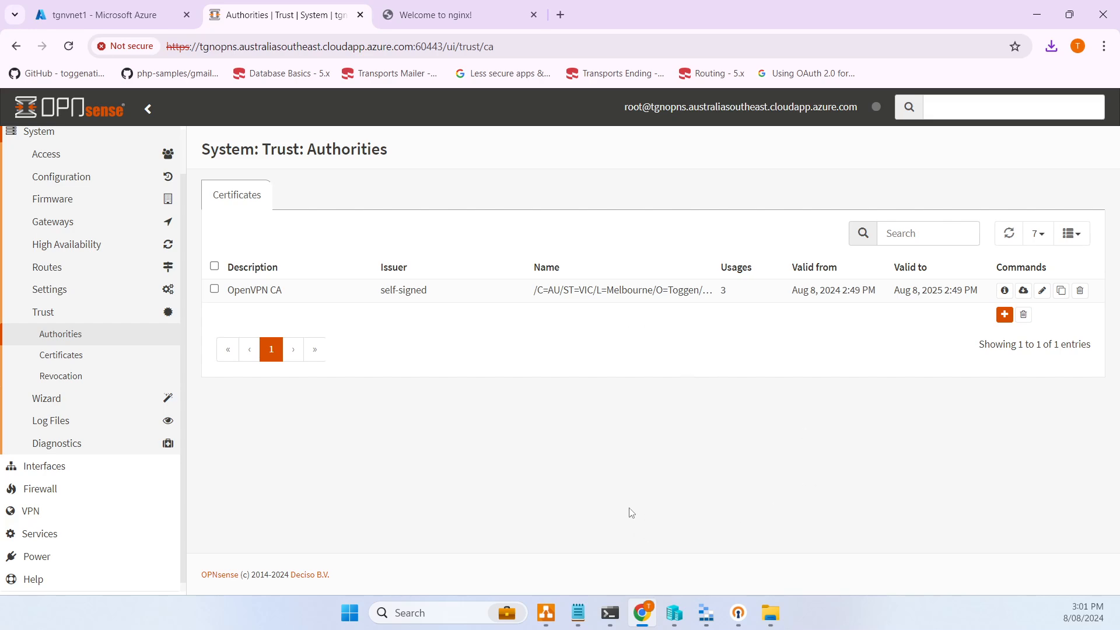
- Import the downloaded cloudapp .ovpn profile into OpenVPN Connect from a file
click(744, 614)
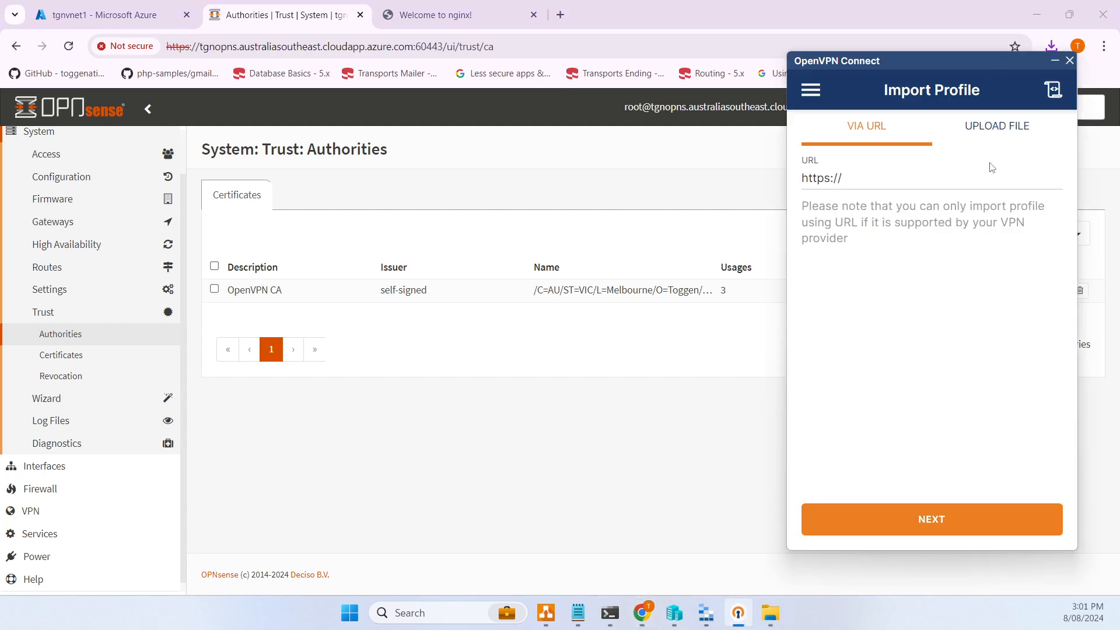
click(1011, 133)
click(930, 384)
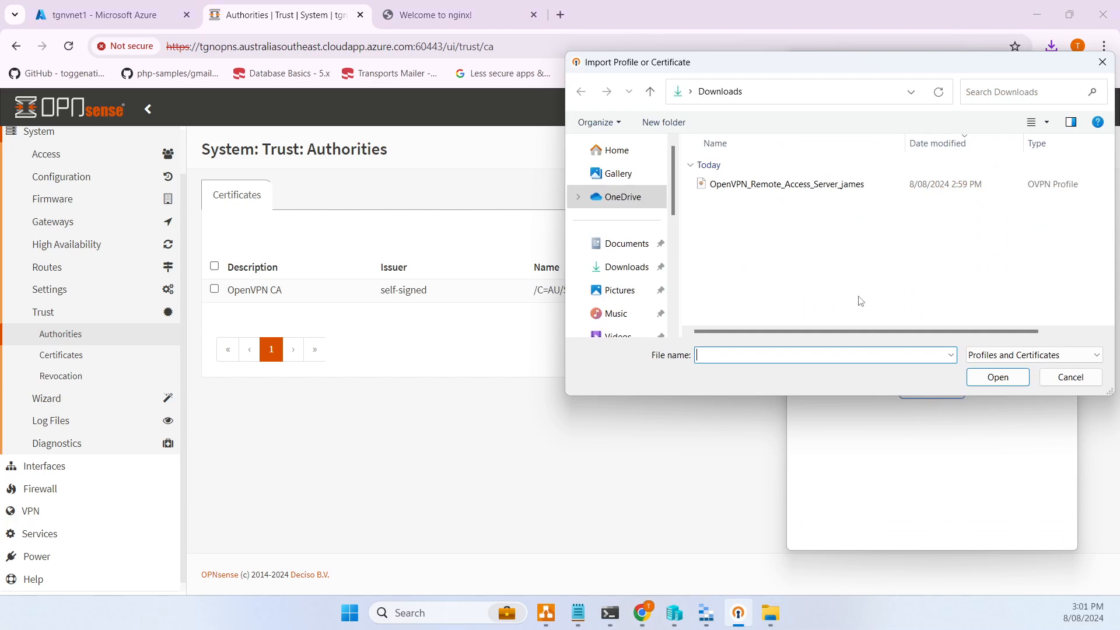
double_click(875, 183)
- Enter the user's username and password with Save password ticked, and connect to the OPNsense VPN
click(881, 251)
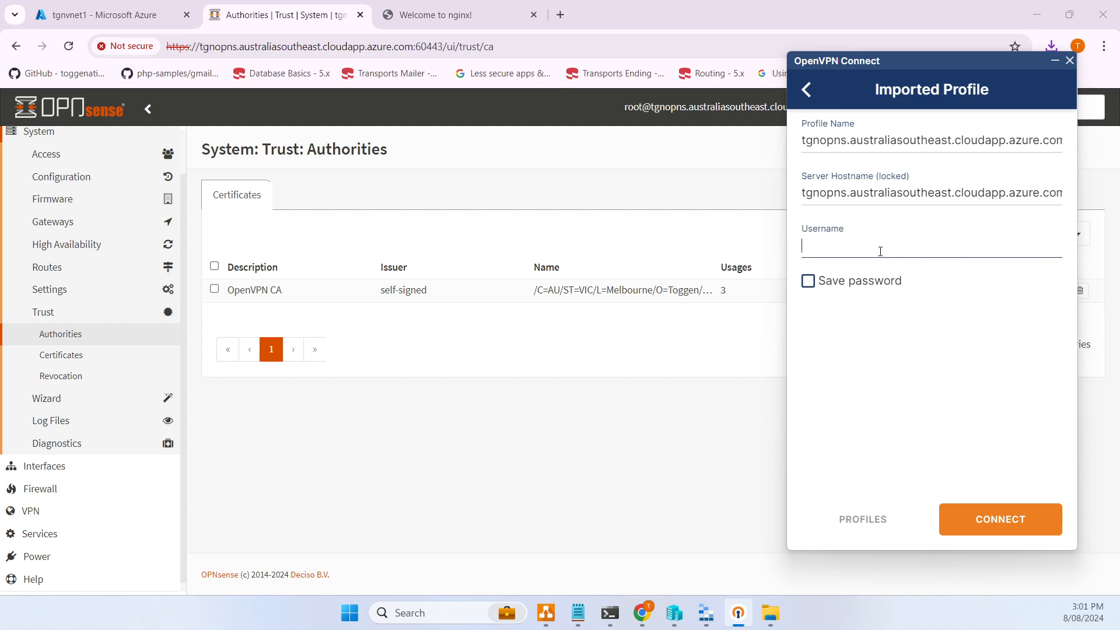
text(james)
key(Tab)
click(842, 286)
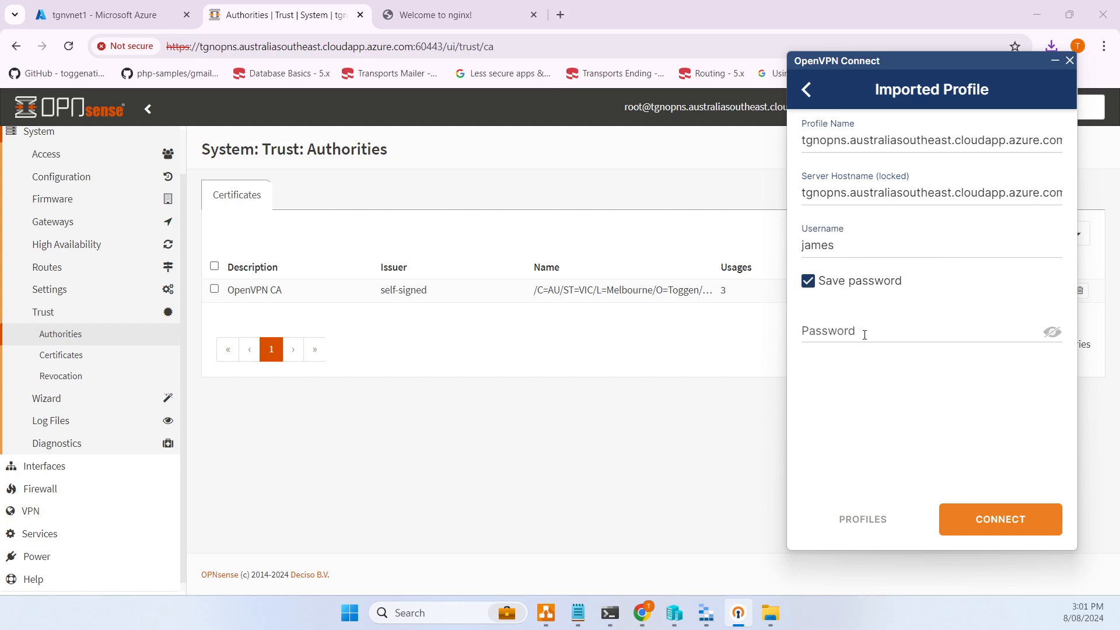
click(864, 331)
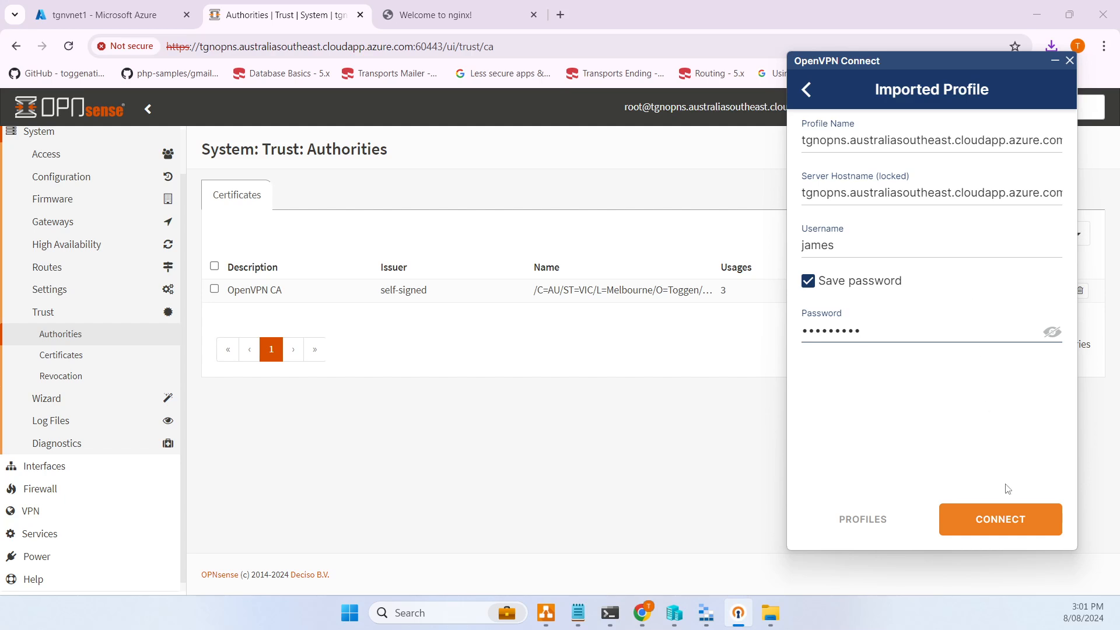
click(994, 528)
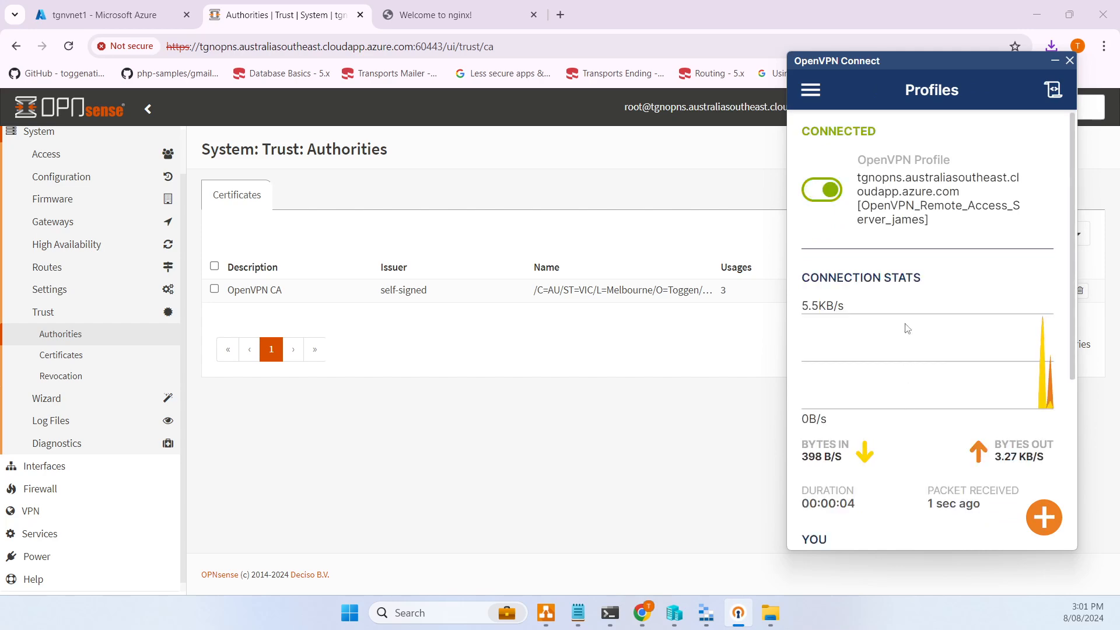
- Run ip addr in the Ubuntu terminal tab and copy its eth0 address 10.45.1.5/24
click(616, 620)
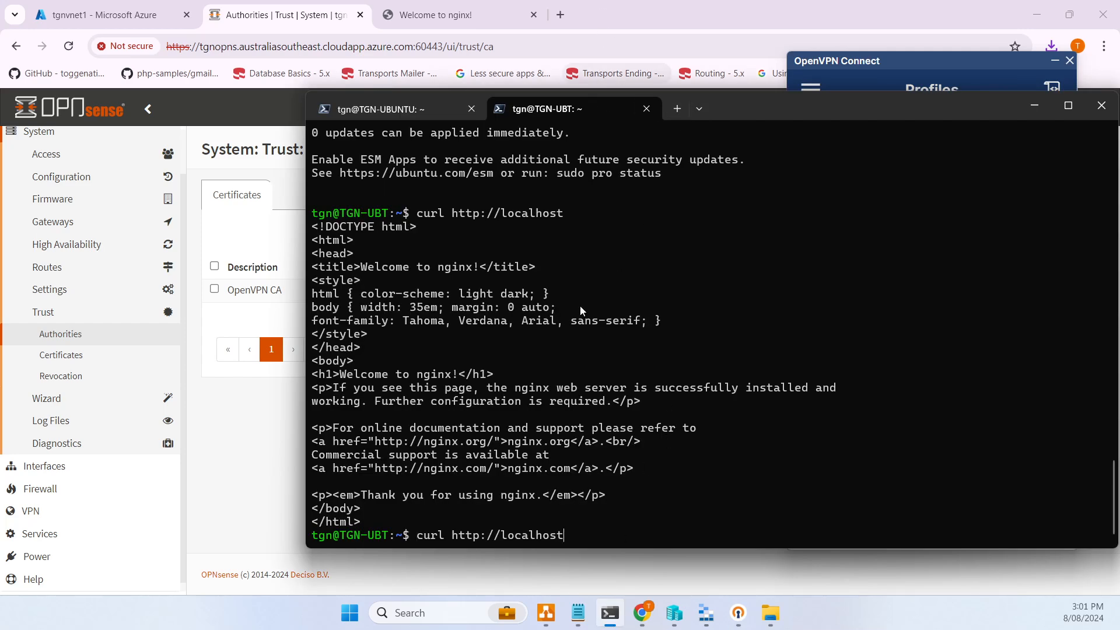
key(Down)
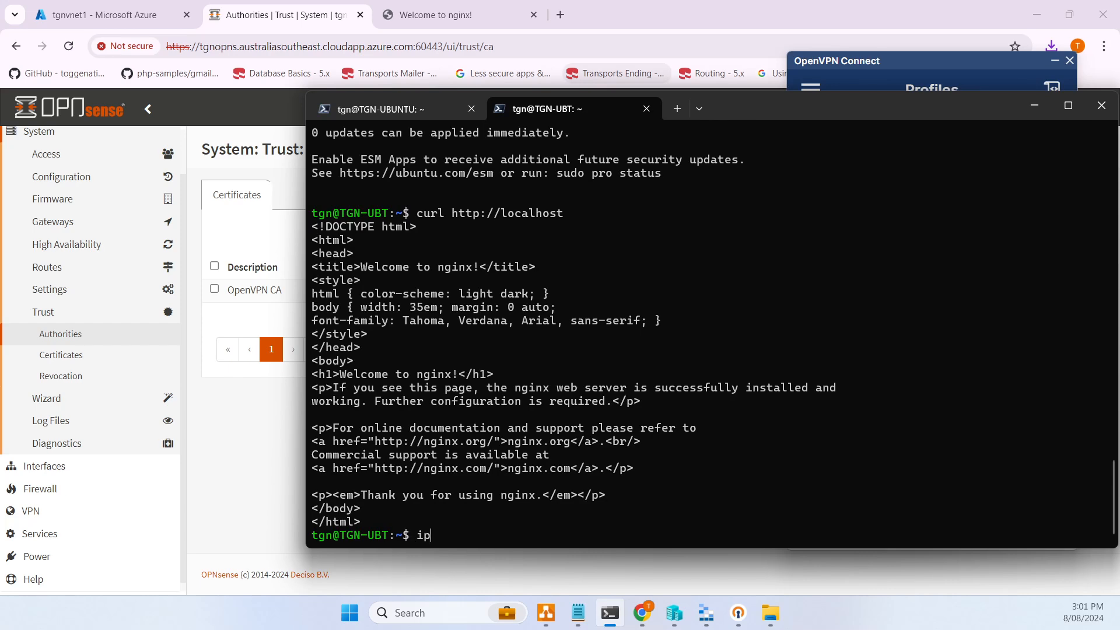
text(ip addr)
key(Return)
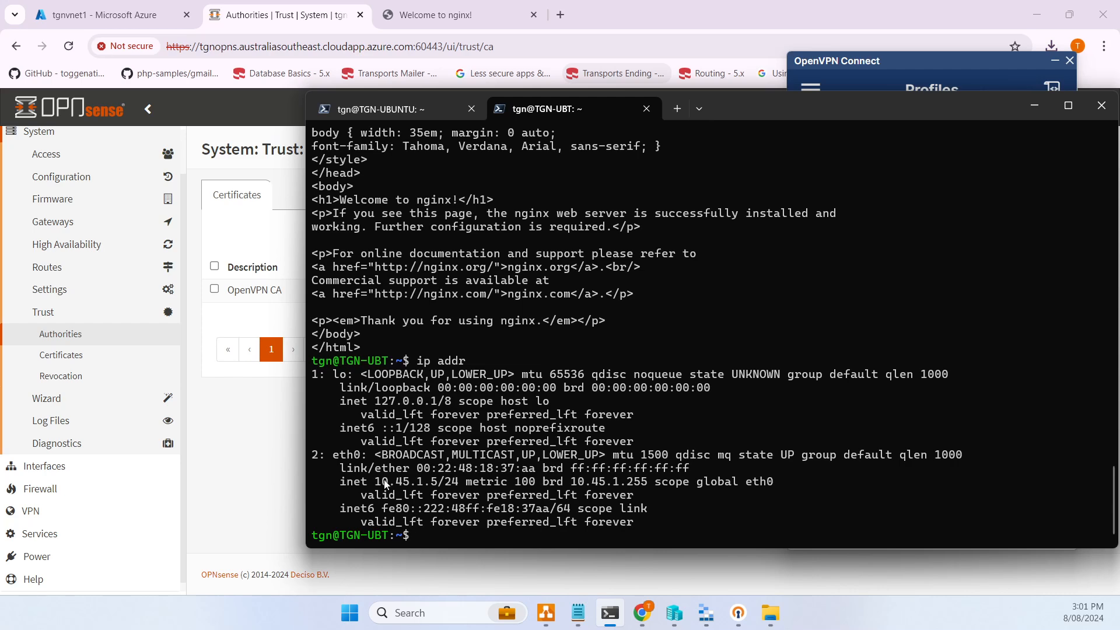
drag(375, 483, 453, 484)
key(ctrl+c)
click(682, 108)
- Ping 10.45.1.5 and then 10.45.1.4 from PowerShell to confirm both answer
text(ping)
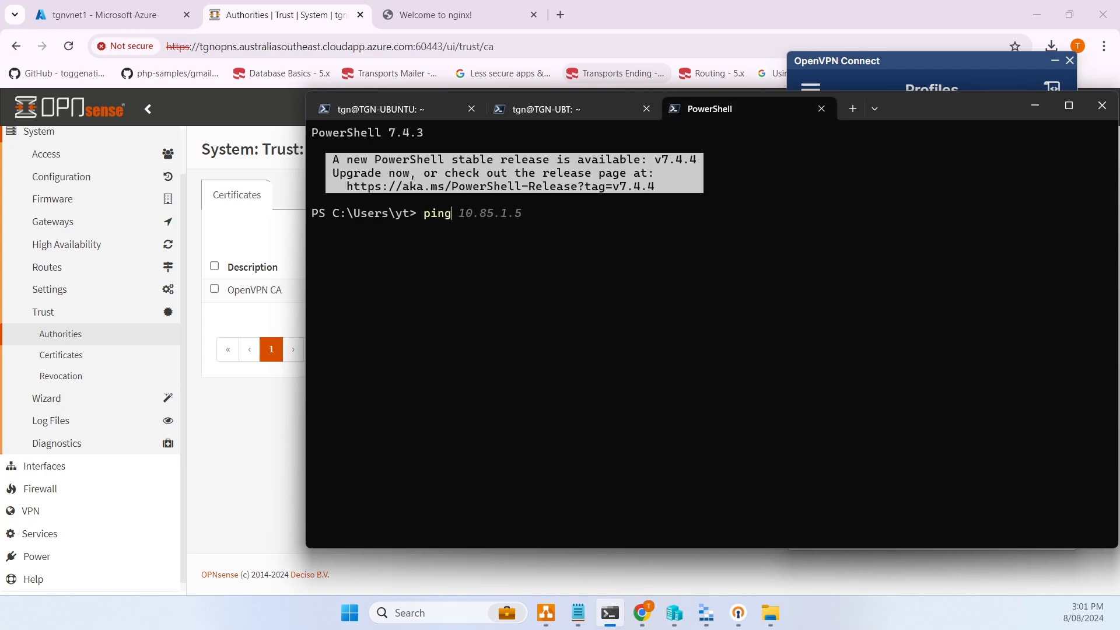
text( 10.45.1.5)
key(Return)
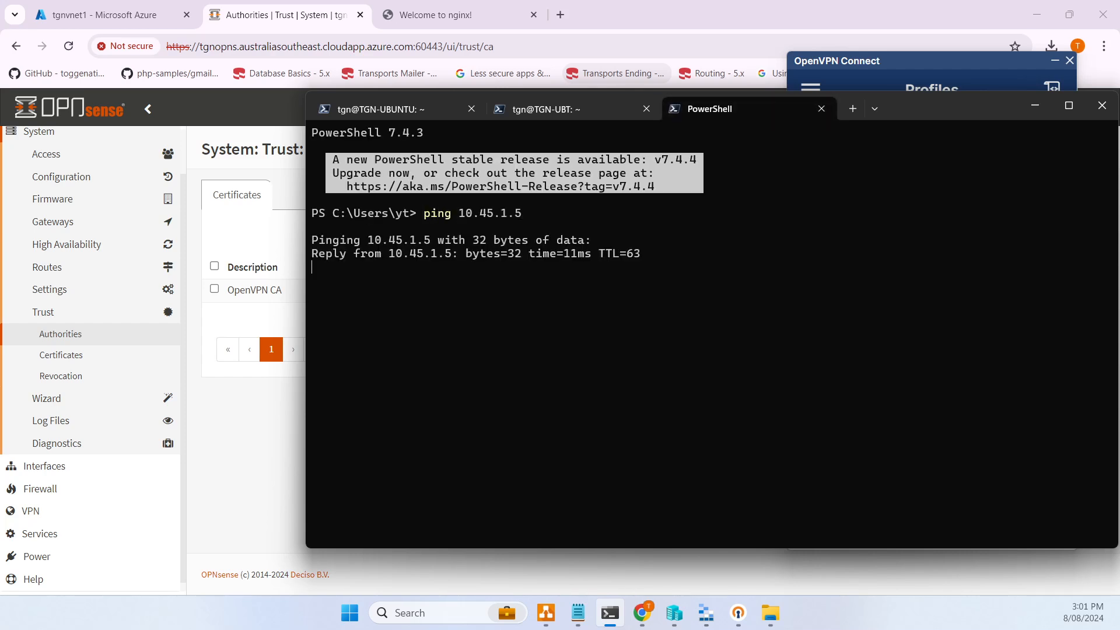
key(ctrl+c)
key(BackSpace)
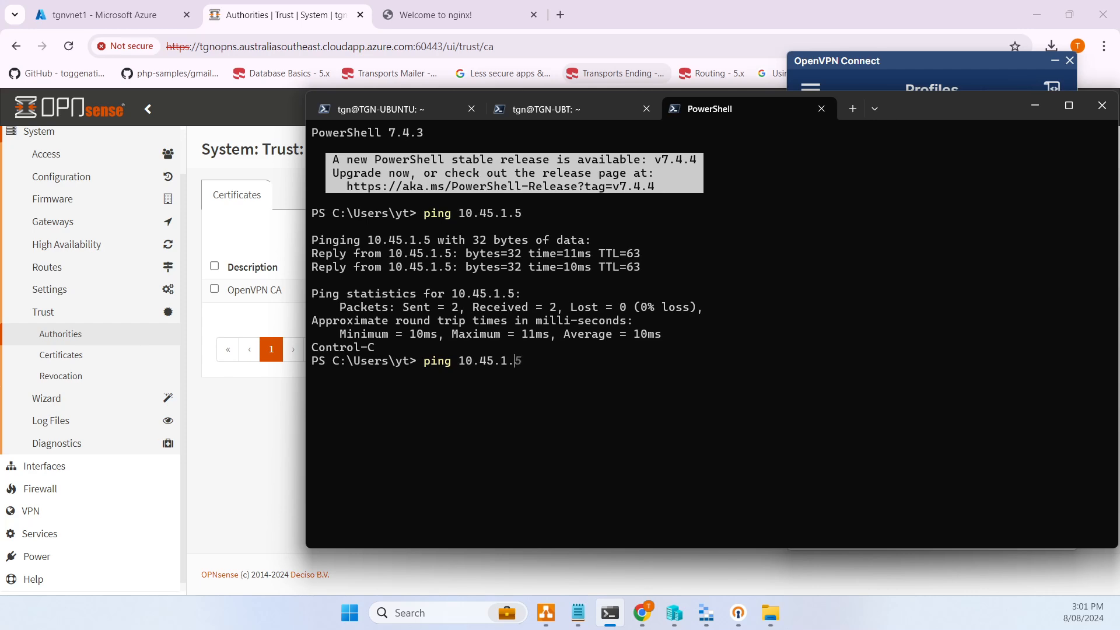
text(4)
key(Return)
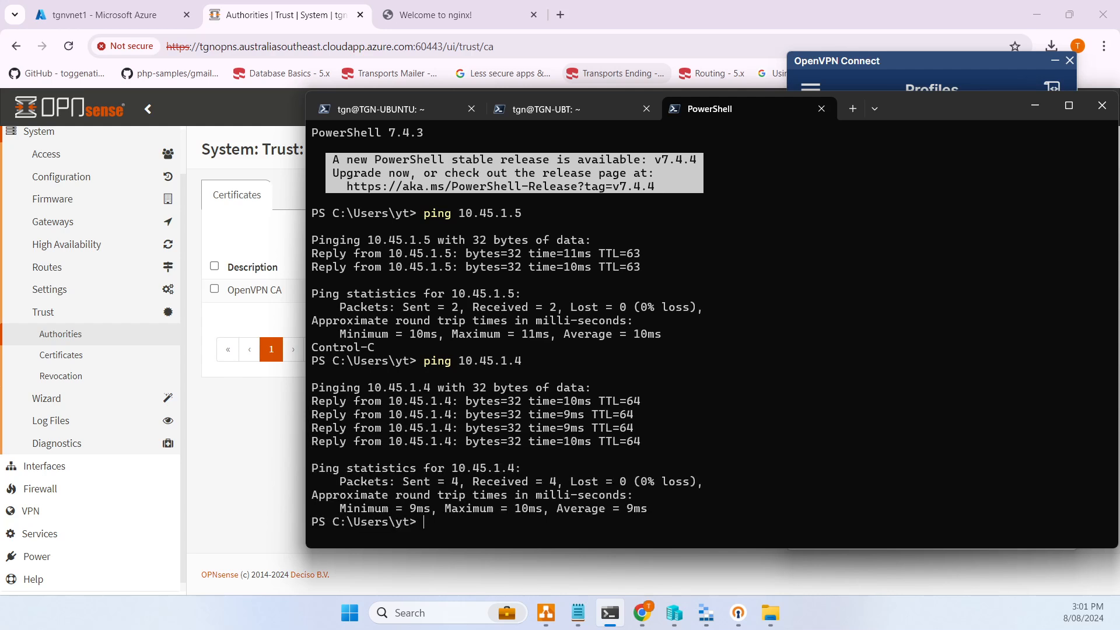
key(ctrl+c)
text(curl th)
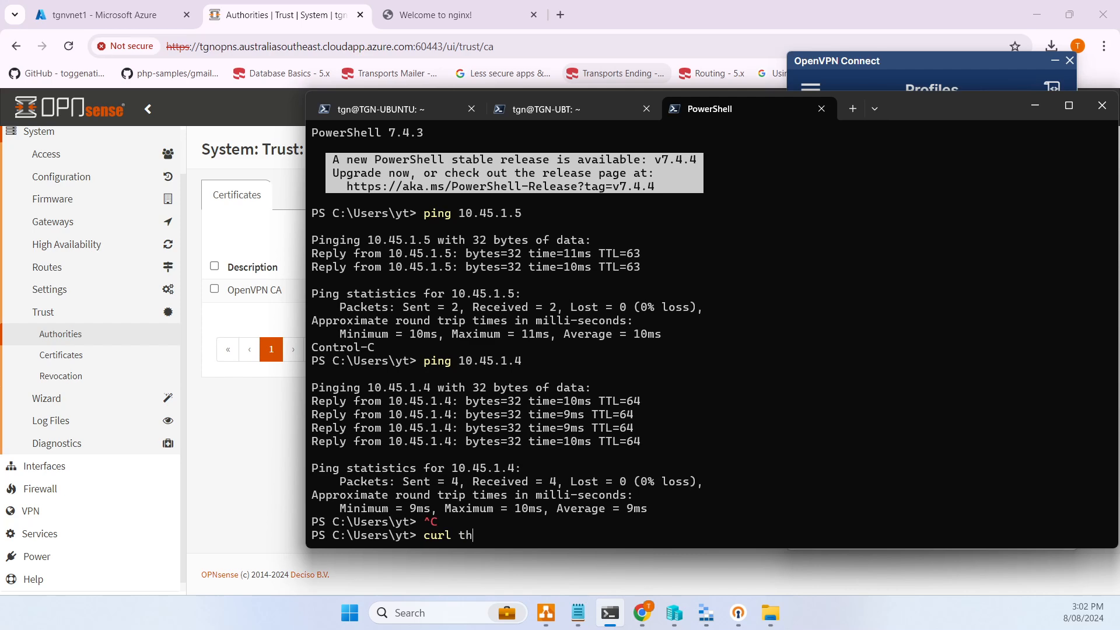
key(BackSpace)
key(BackSpace)
text(http://10.45.1.5)
key(Return)
key(Up)
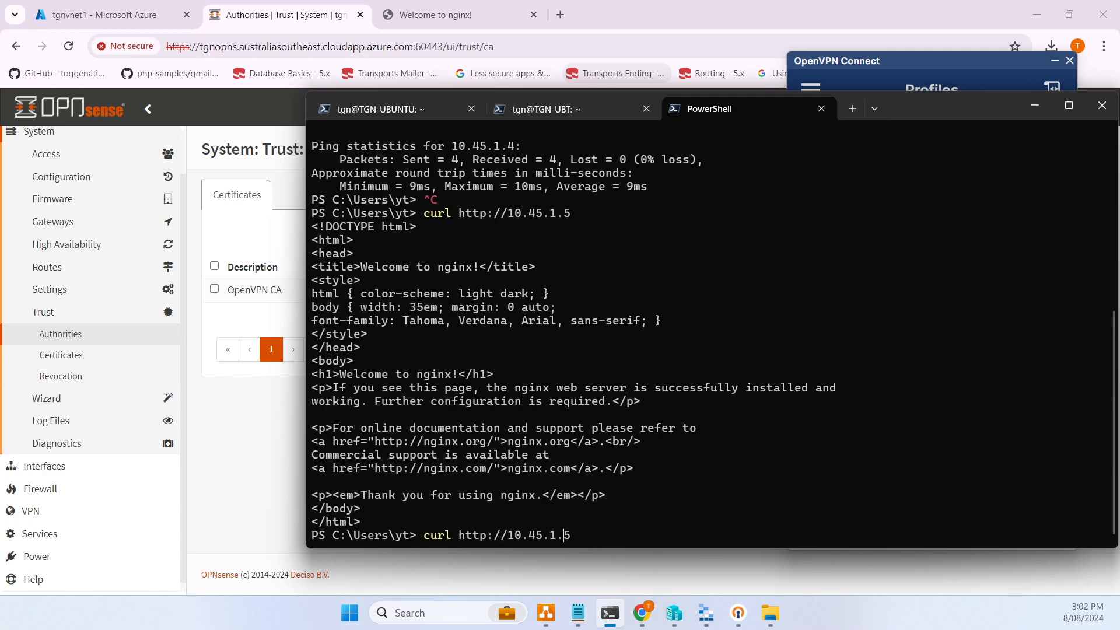
text(-v)
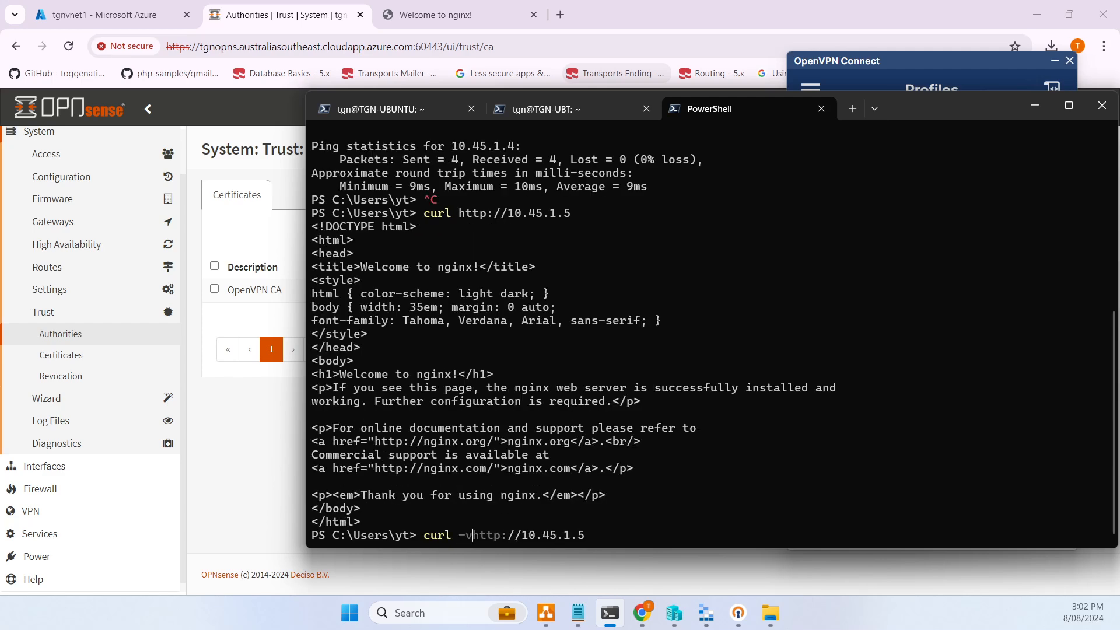
key(Return)
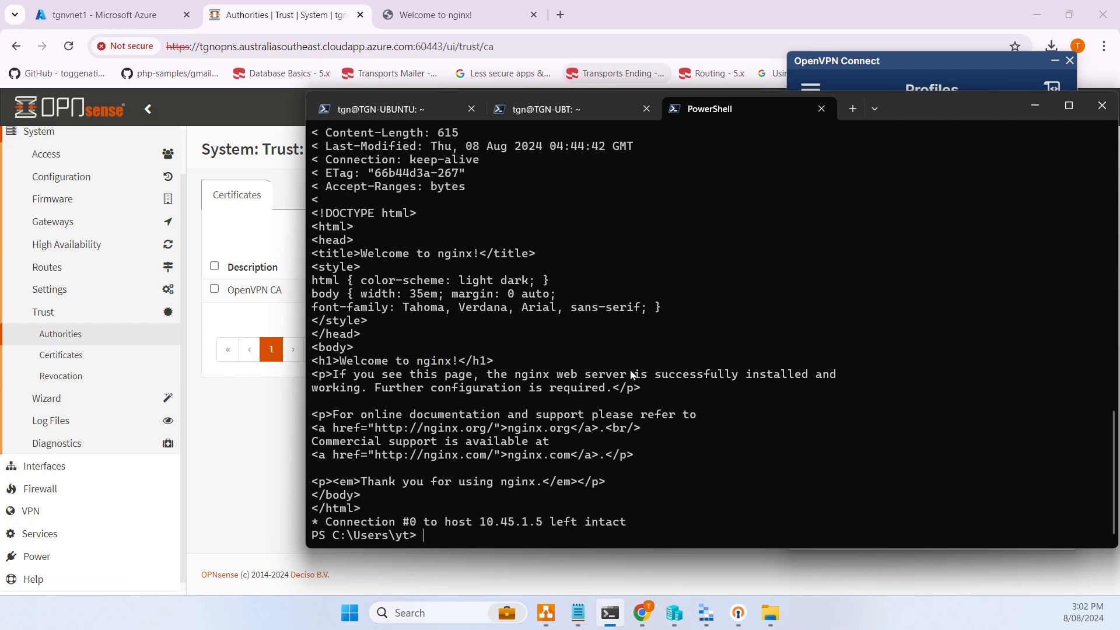
scroll(620, 376, up, 8)
scroll(619, 378, up, 2)
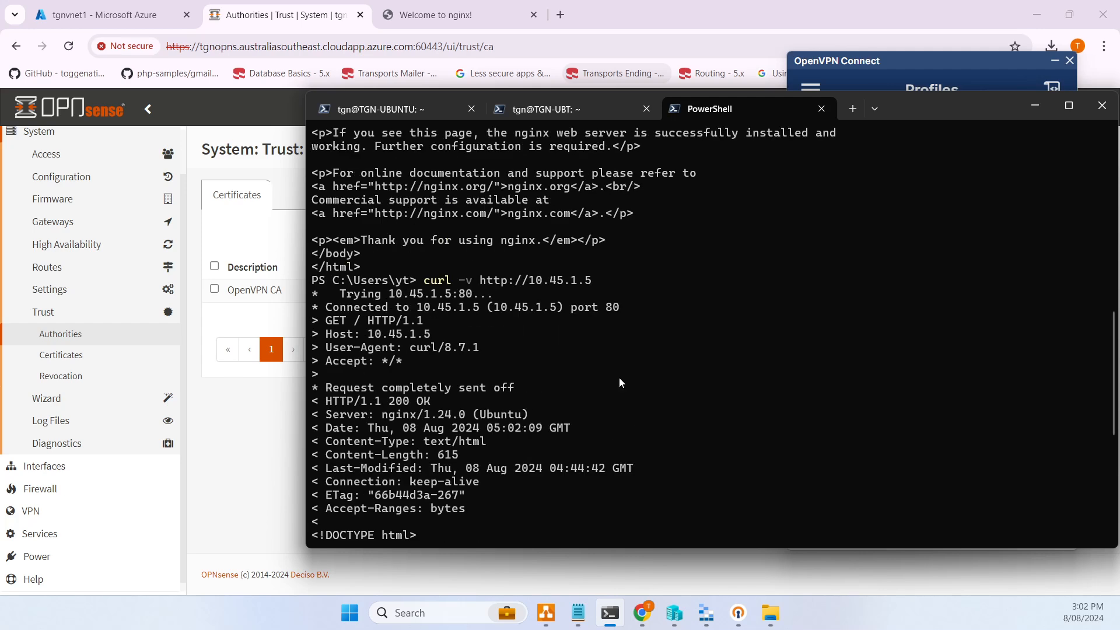
scroll(620, 378, down, 8)
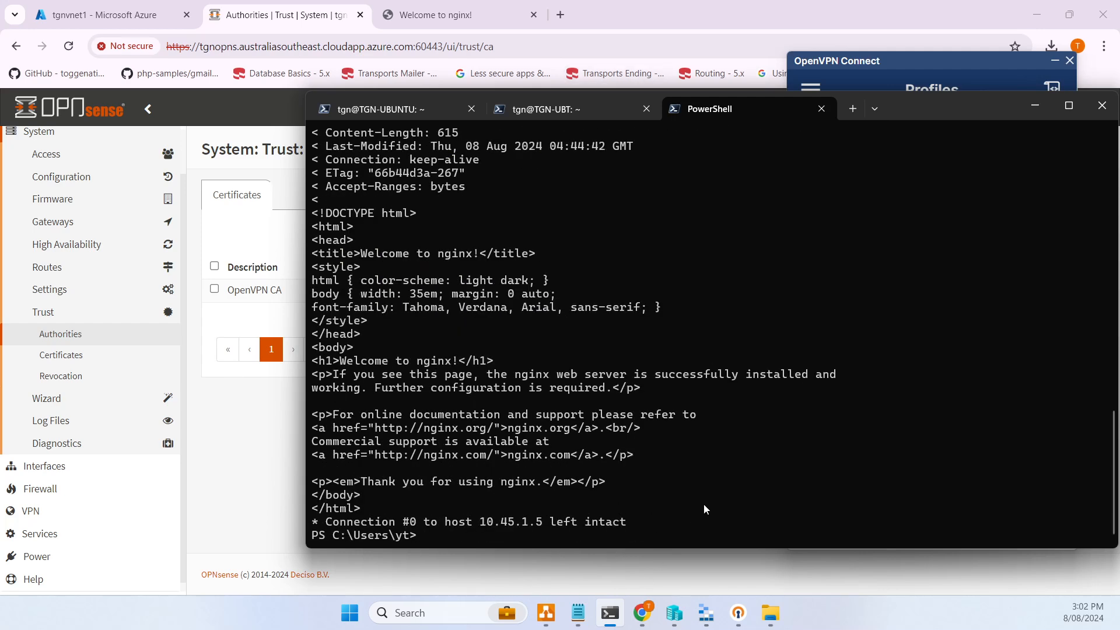
- Run ssh -l tgn 10.45.1.5, accept the host key with yes, and cancel at the password prompt
text(ssh -)
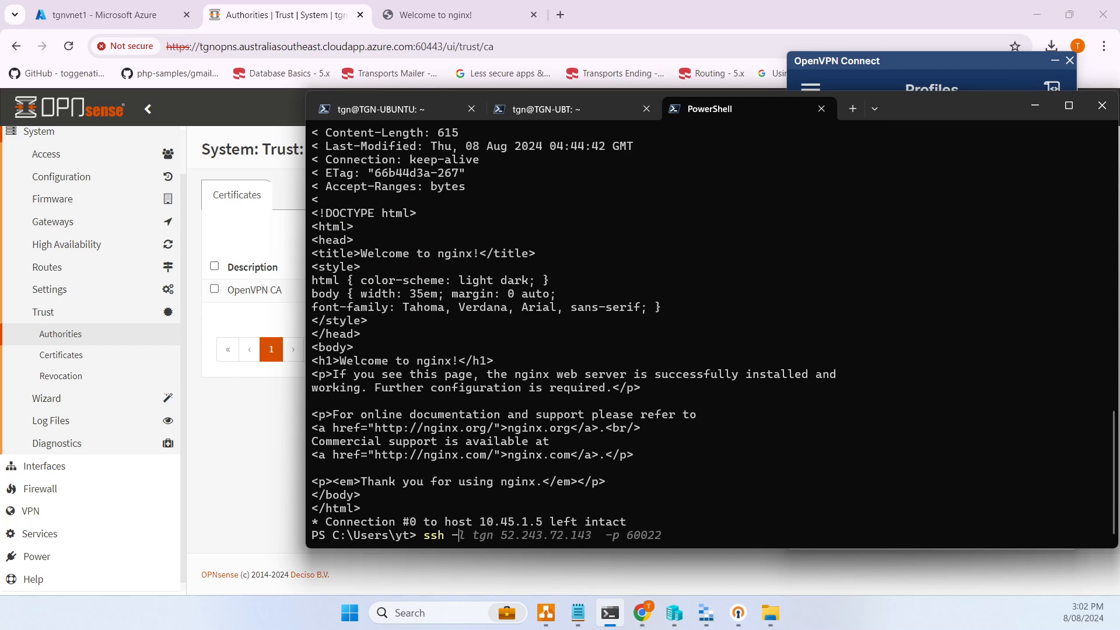
text(l tgn 10.45.1.5)
key(Return)
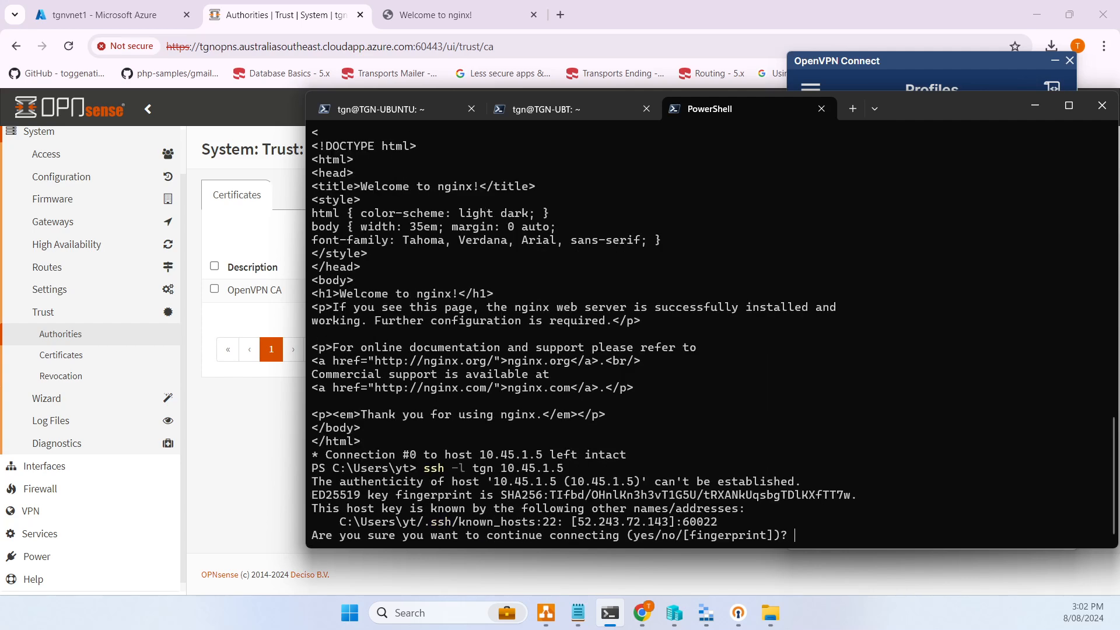
text(yes)
key(Return)
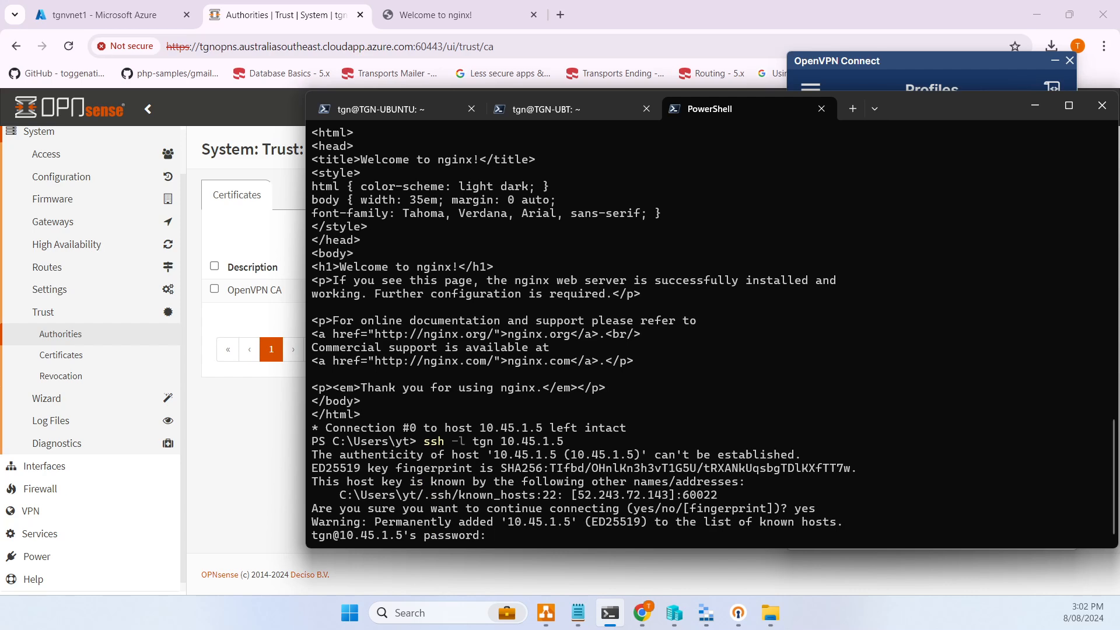
key(ctrl+c)
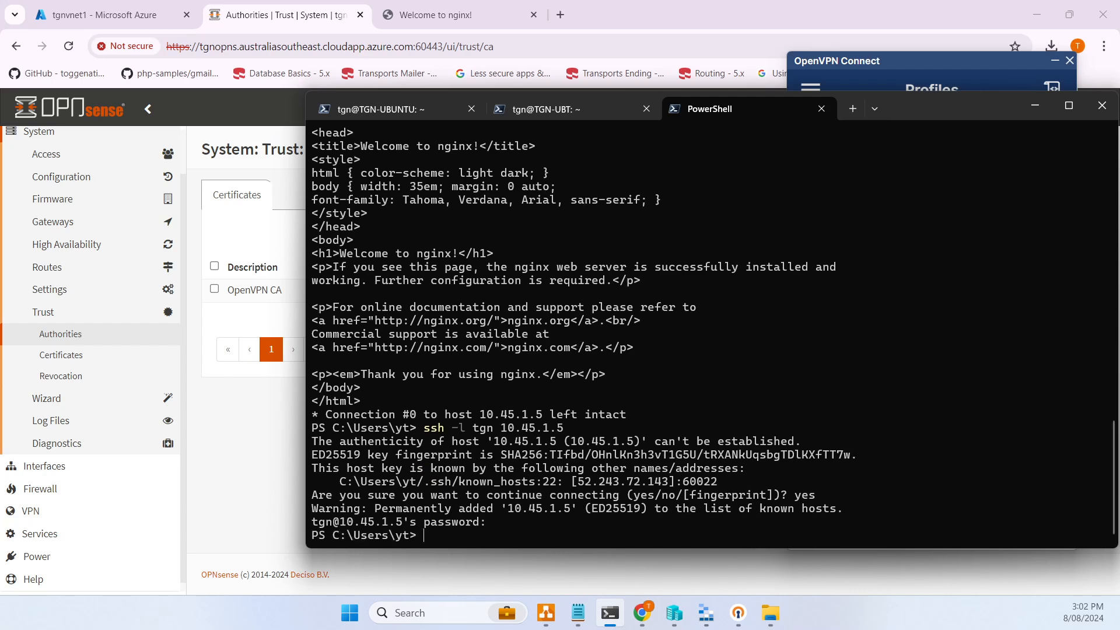
click(545, 614)
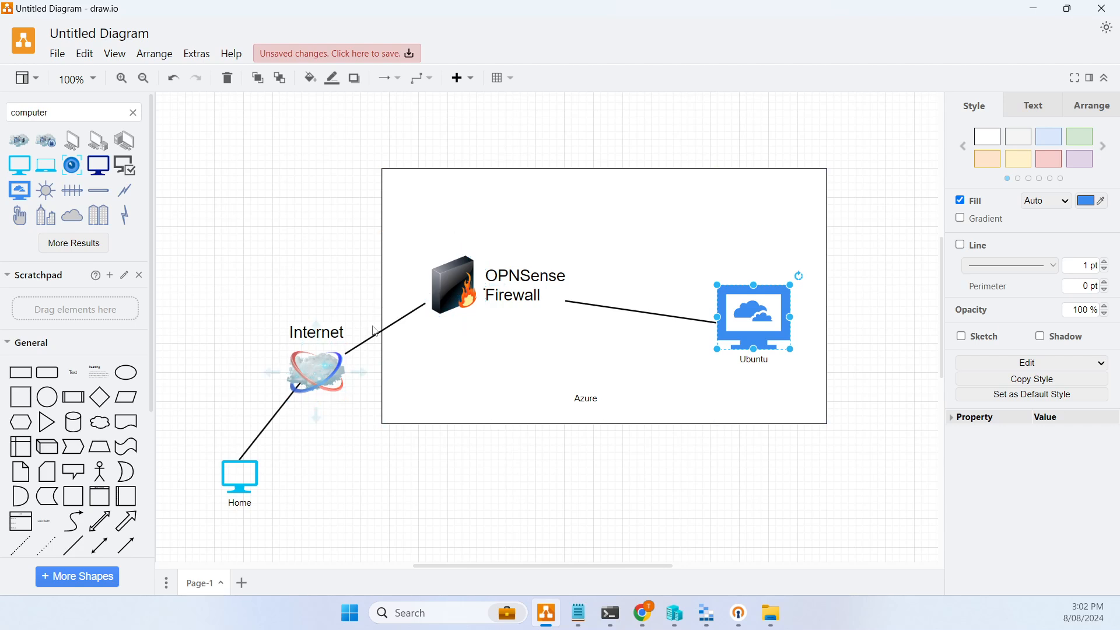
- Select the Azure container holding the OPNSense firewall and Ubuntu host in the draw.io diagram
shift+click(414, 281)
click(641, 615)
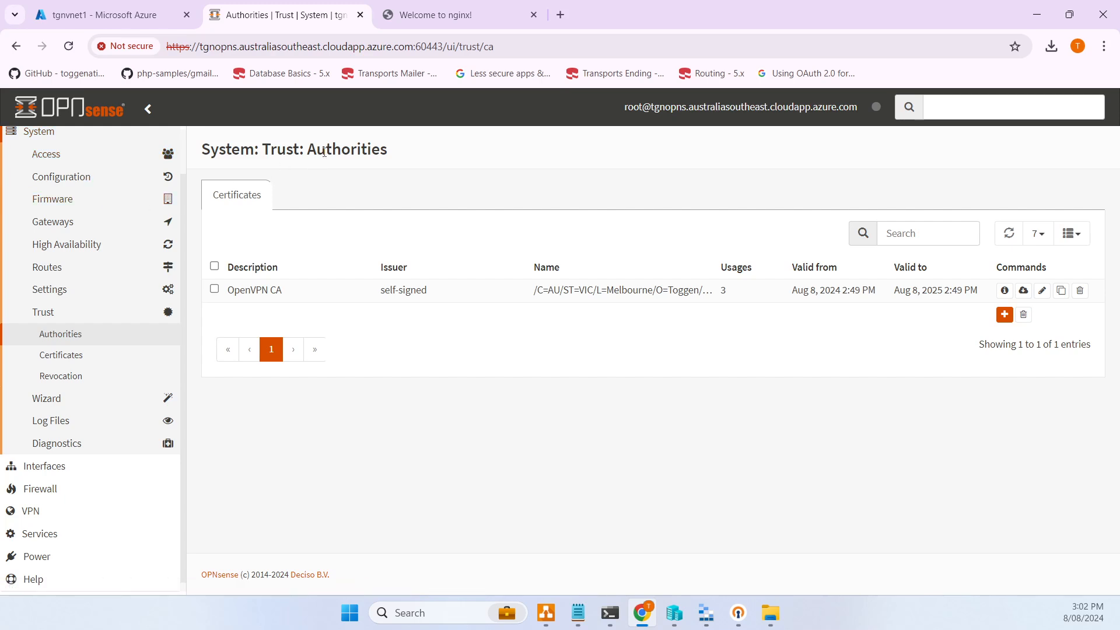
- Expand VPN in the OPNsense sidebar to show IPsec, OpenVPN and WireGuard
click(31, 511)
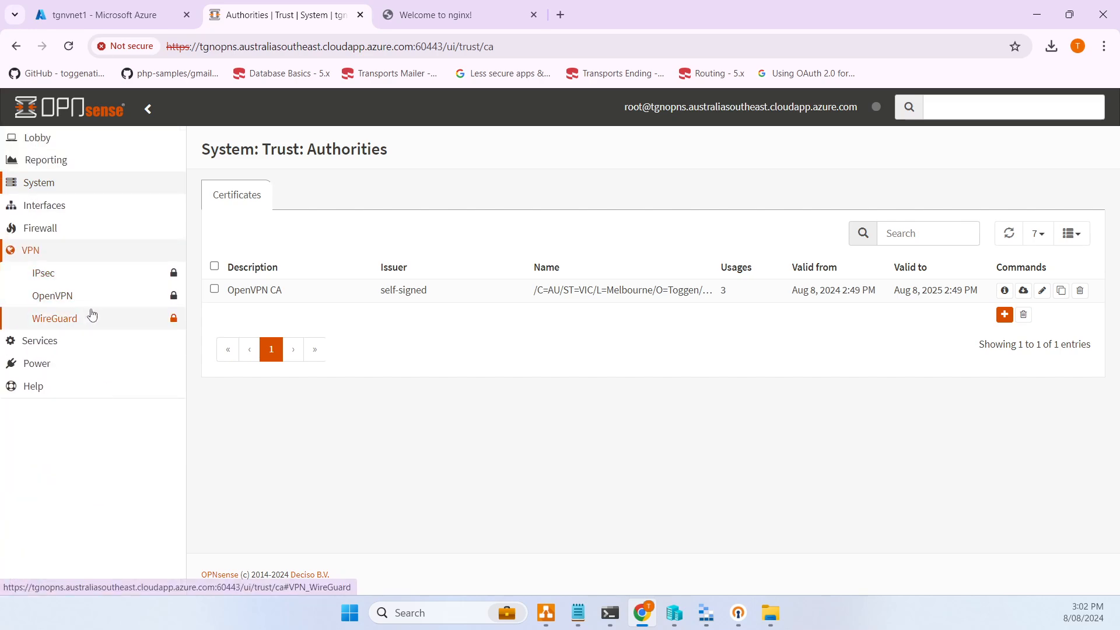